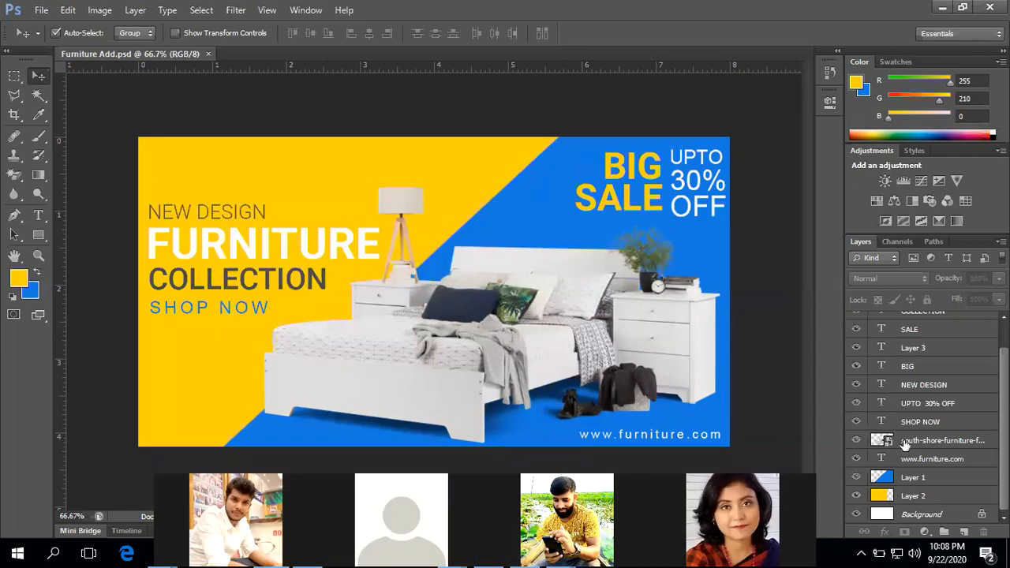
- Select the COLLECTION text layer in the furniture banner
{"action": "left_click", "coordinate": [904, 440]}
{"action": "scroll", "coordinate": [875, 403], "scroll_direction": "up", "scroll_amount": 2}
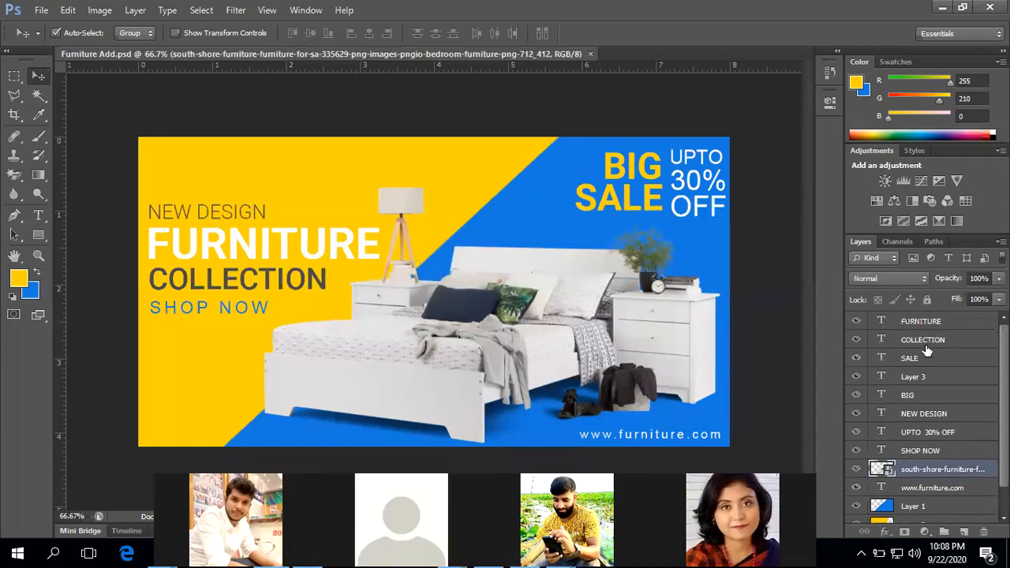
{"action": "left_click", "coordinate": [907, 339]}
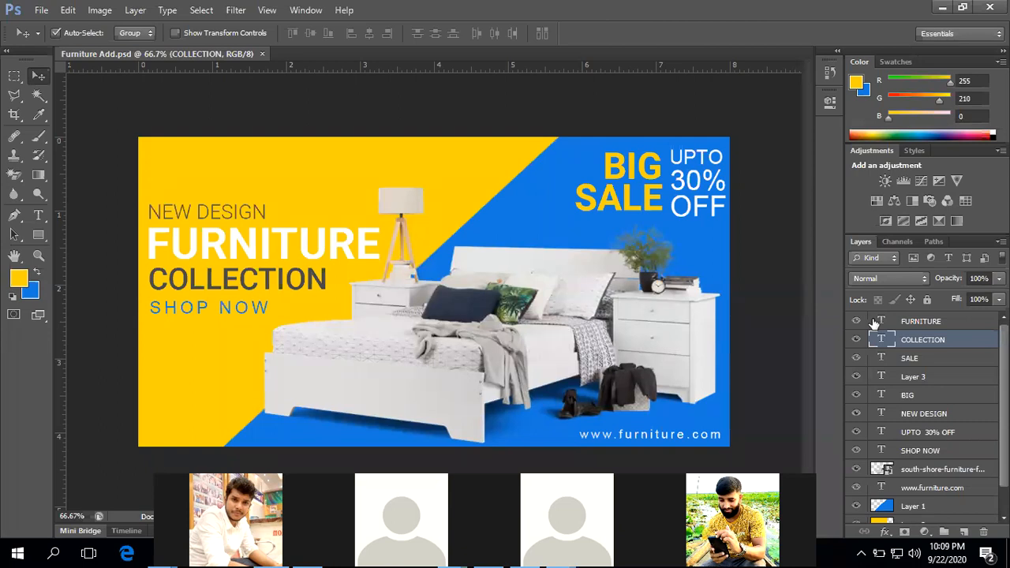
- Create a new 820 × 312 pixel CMYK document at 150 pixels/inch and fill a new layer with the yellow foreground colour
{"action": "left_click", "coordinate": [41, 9]}
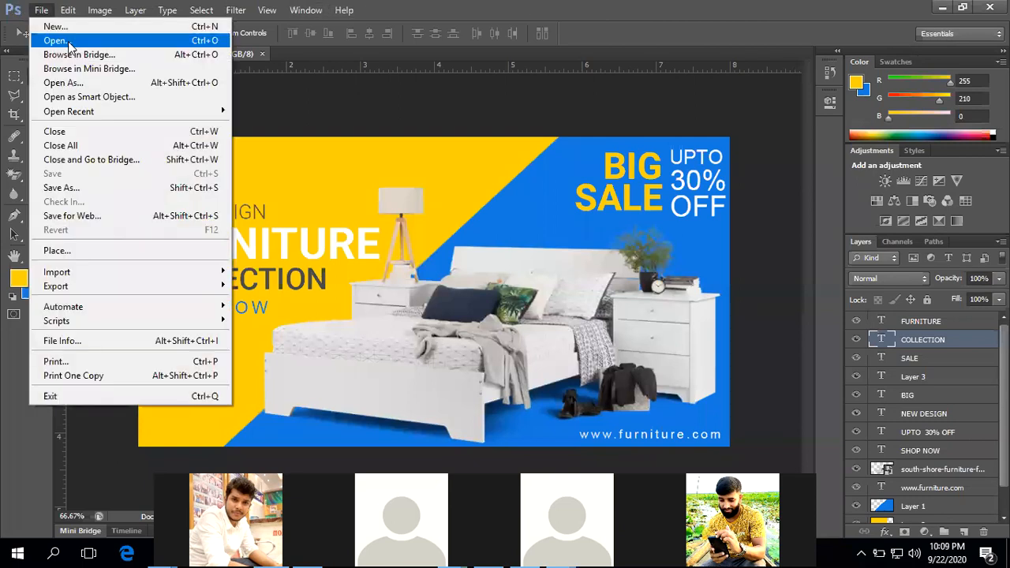
{"action": "left_click", "coordinate": [55, 26]}
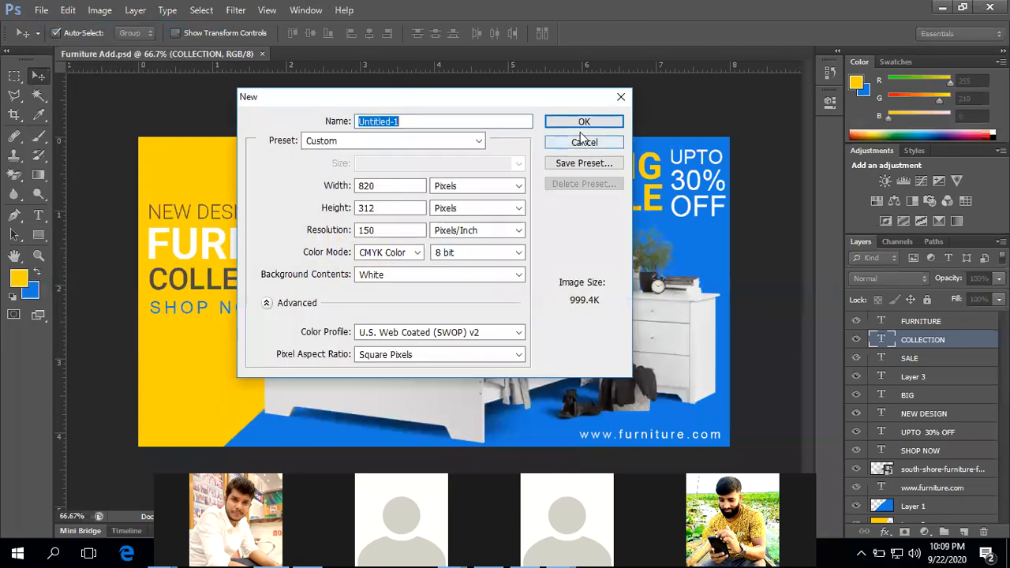
{"action": "left_click", "coordinate": [563, 121]}
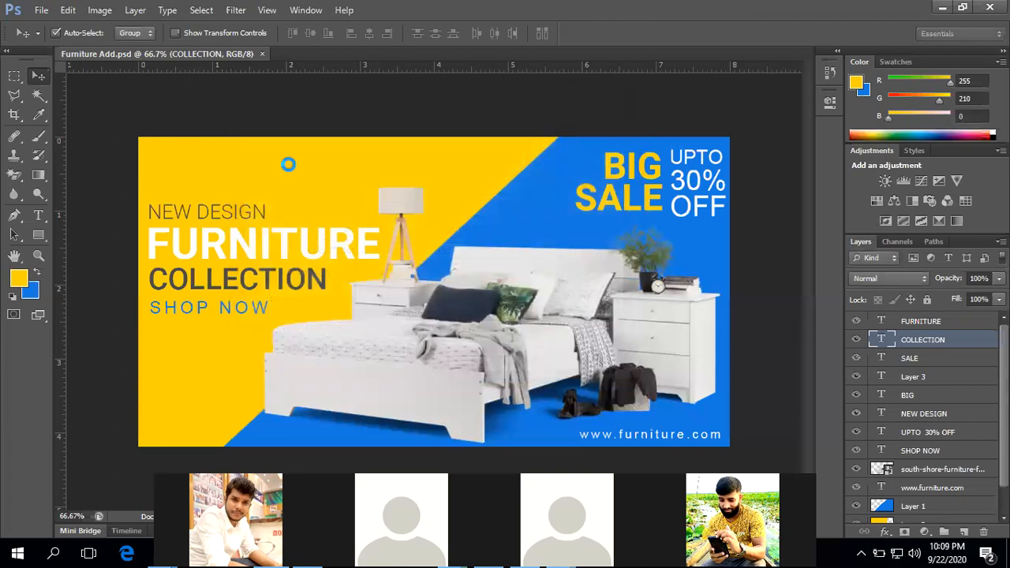
{"action": "left_click", "coordinate": [966, 532]}
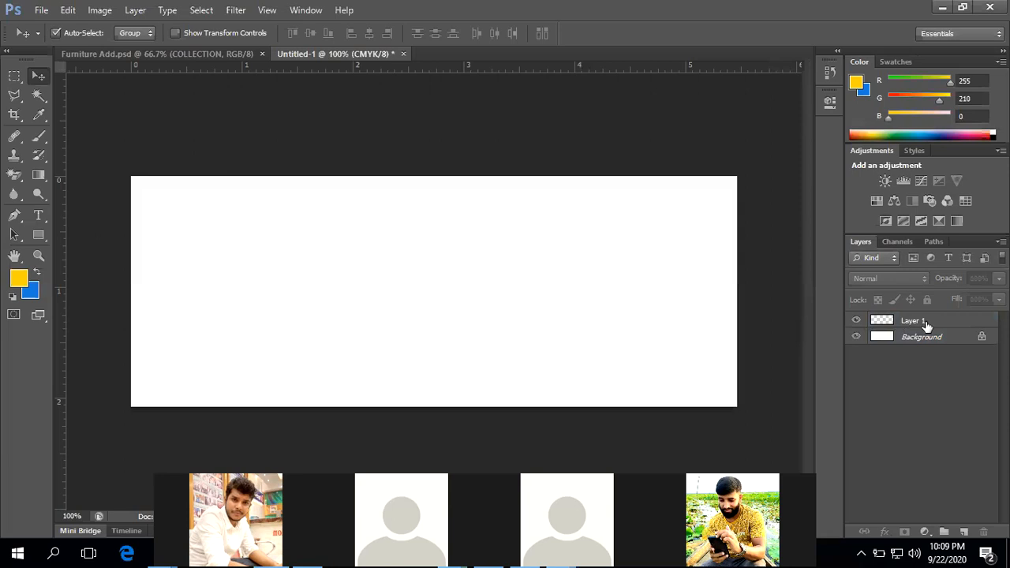
{"action": "left_click", "coordinate": [958, 325]}
{"action": "key", "text": "alt+BackSpace"}
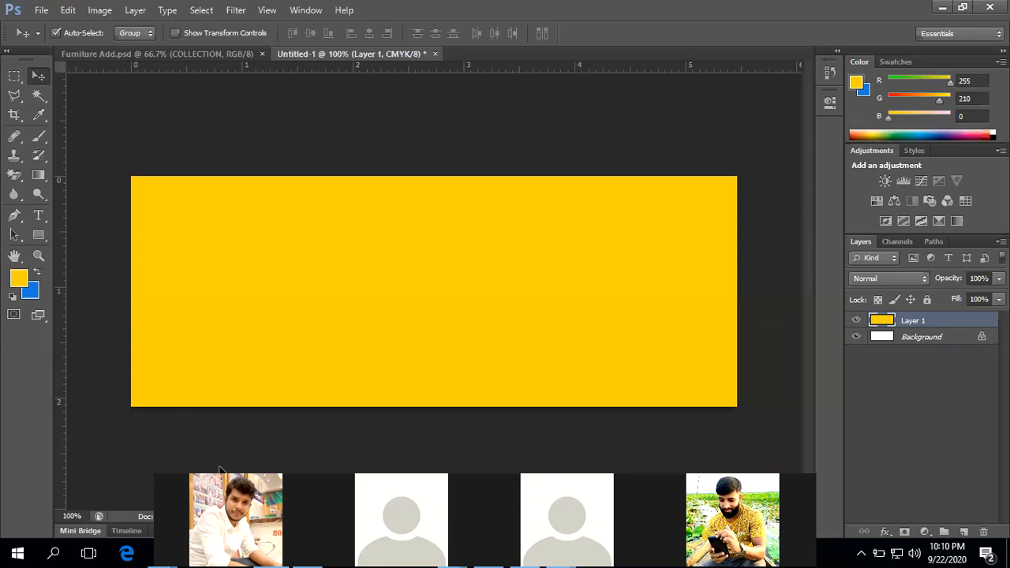
- Return to the Furniture Add document and nudge the COLLECTION text up closer to FURNITURE
{"action": "left_click", "coordinate": [145, 53]}
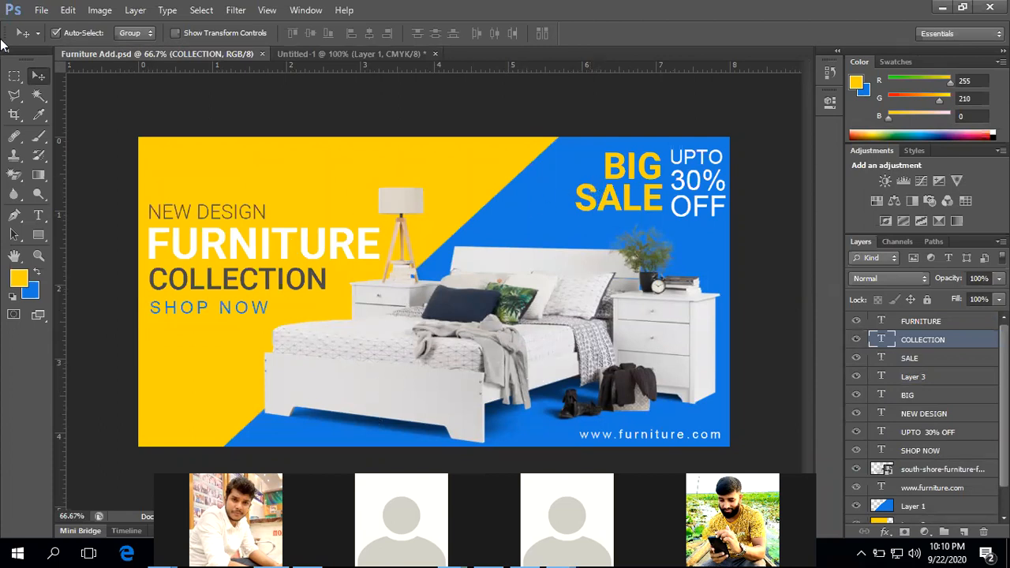
{"action": "key", "text": "Up"}
{"action": "key", "text": "Up"}
{"action": "key", "text": "Up"}
{"action": "key", "text": "Up"}
{"action": "key", "text": "Up"}
{"action": "key", "text": "Up"}
{"action": "key", "text": "Up"}
{"action": "key", "text": "Up"}
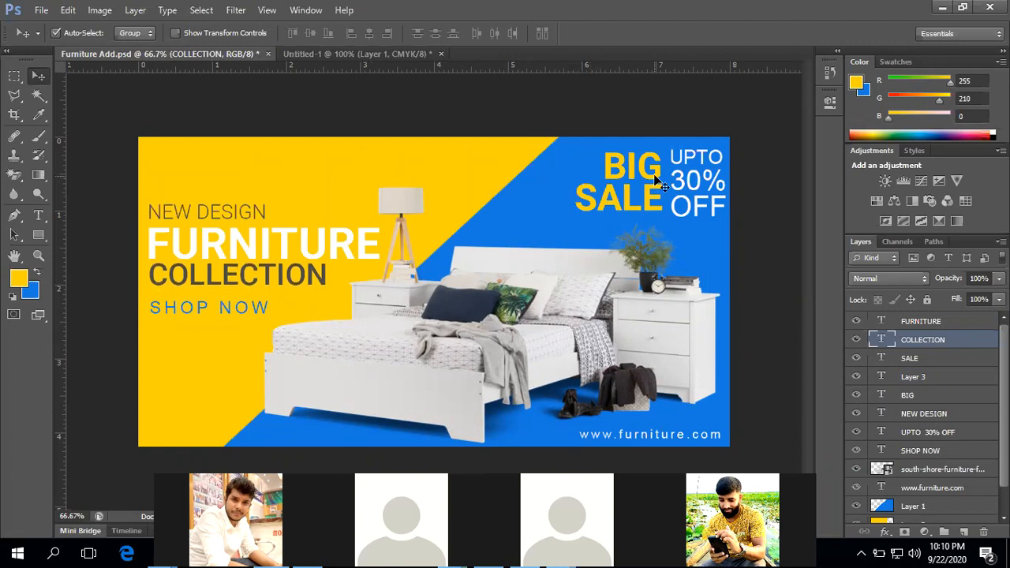
{"action": "left_click", "coordinate": [655, 180]}
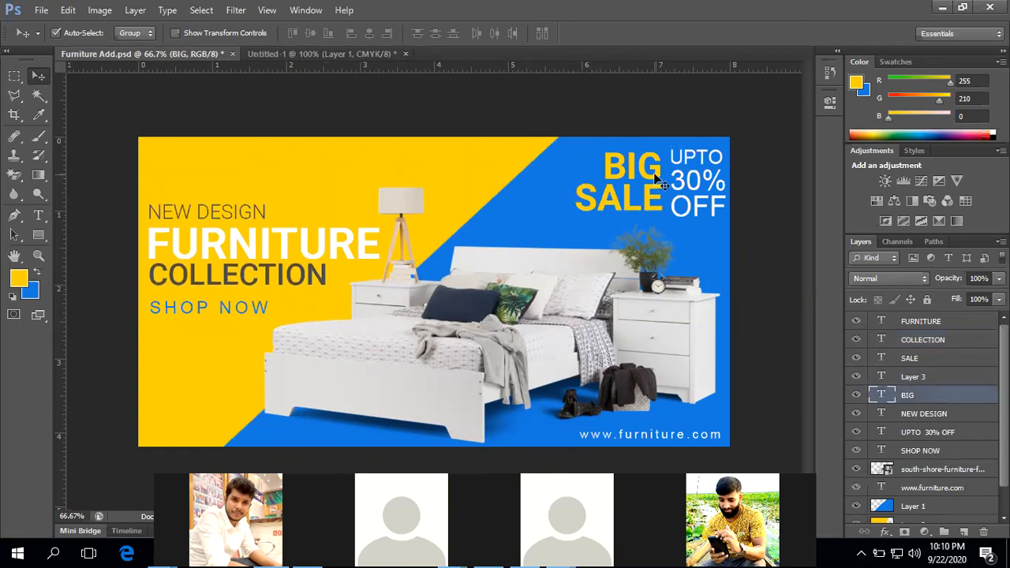
{"action": "key", "text": "Up"}
{"action": "key", "text": "Down"}
{"action": "left_click", "coordinate": [290, 258]}
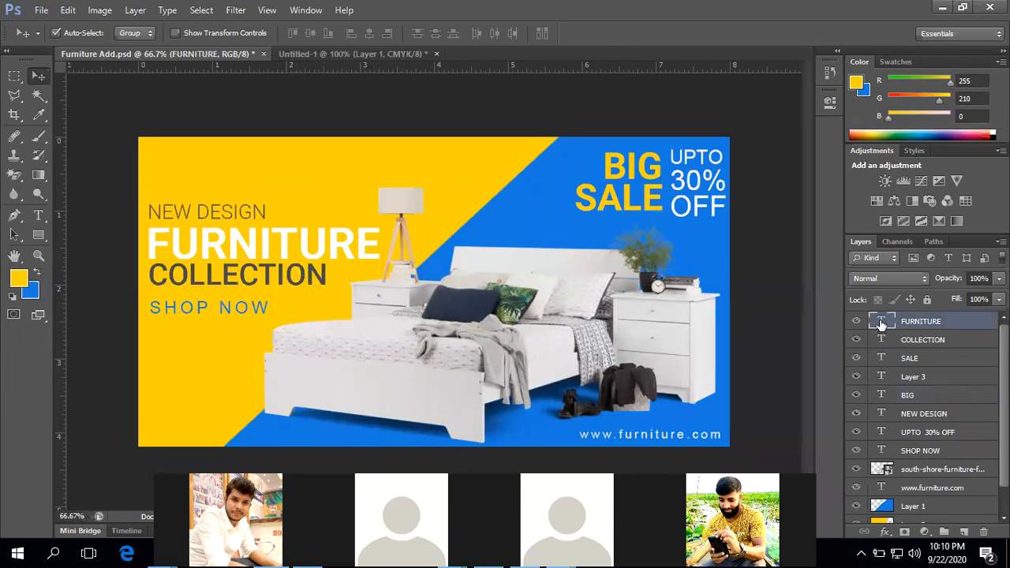
- Nudge the SHOP NOW text up slightly towards COLLECTION
{"action": "left_click", "coordinate": [251, 309]}
{"action": "key", "text": "Up"}
{"action": "key", "text": "Up"}
{"action": "key", "text": "Up"}
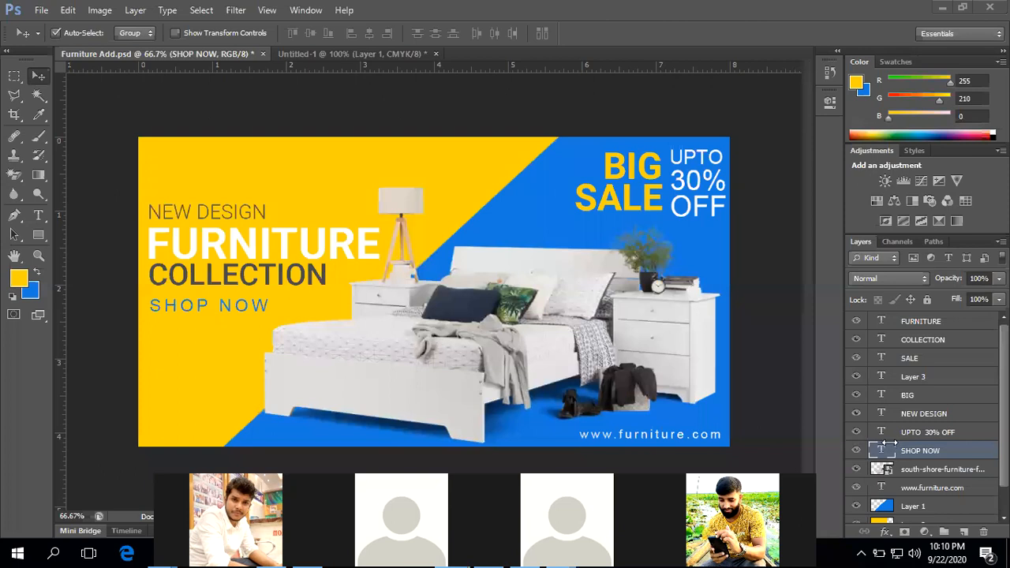
- Change the colour of the whole SHOP NOW text to the brighter blue 097ff9
{"action": "double_click", "coordinate": [882, 456]}
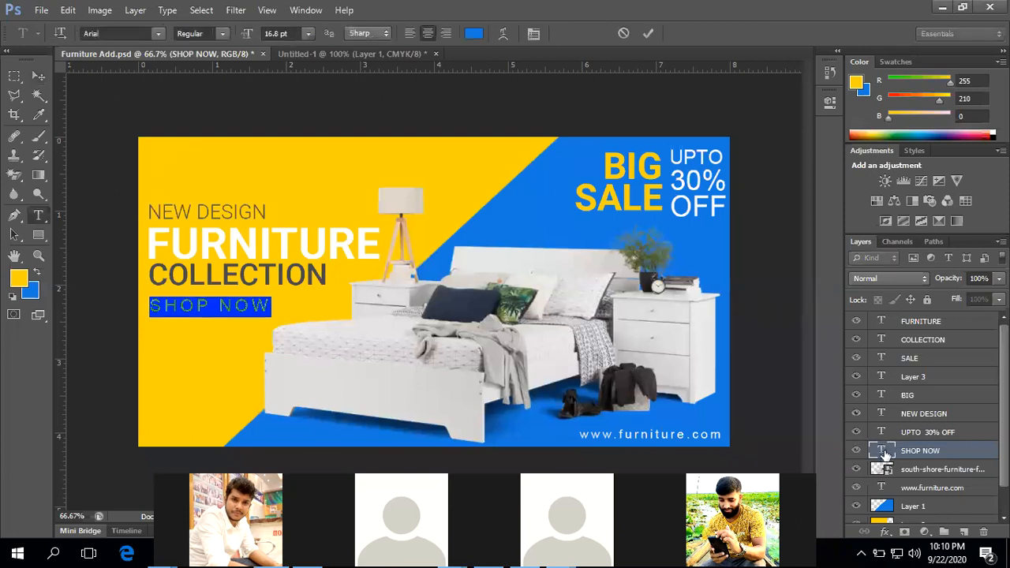
{"action": "left_click", "coordinate": [268, 295]}
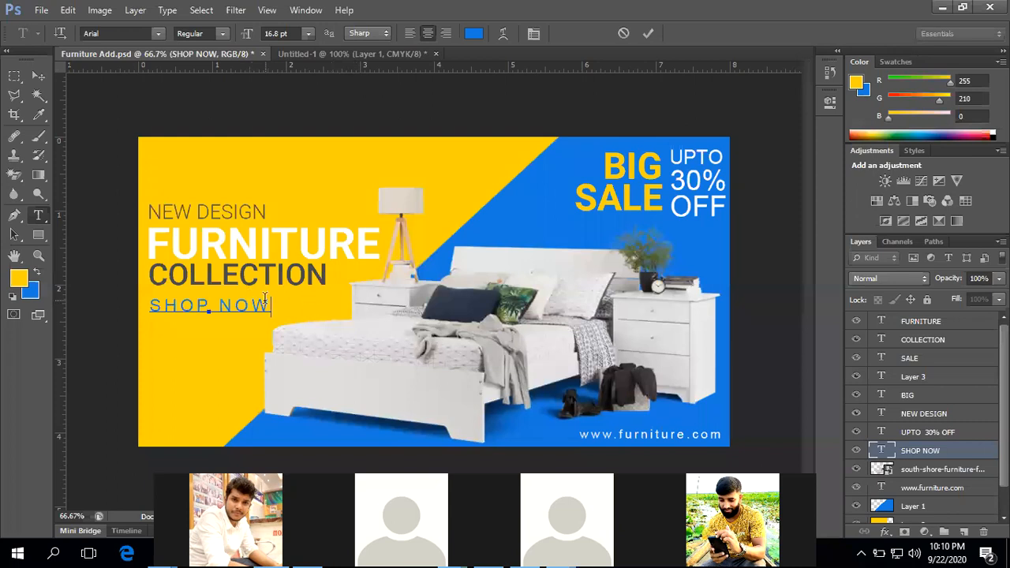
{"action": "double_click", "coordinate": [252, 306]}
{"action": "left_click", "coordinate": [197, 310]}
{"action": "left_click_drag", "start_coordinate": [147, 307], "coordinate": [280, 311]}
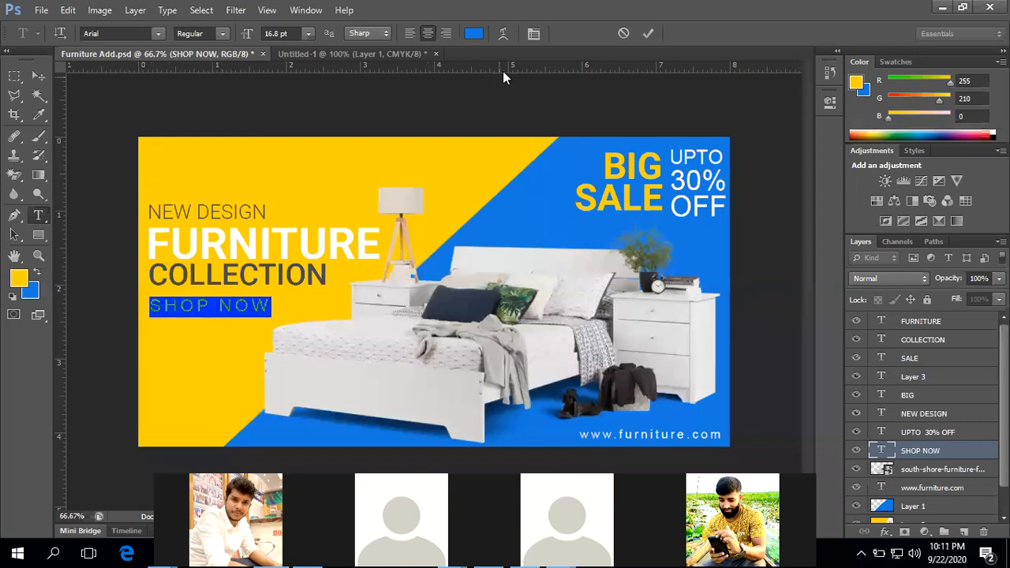
{"action": "left_click", "coordinate": [472, 34]}
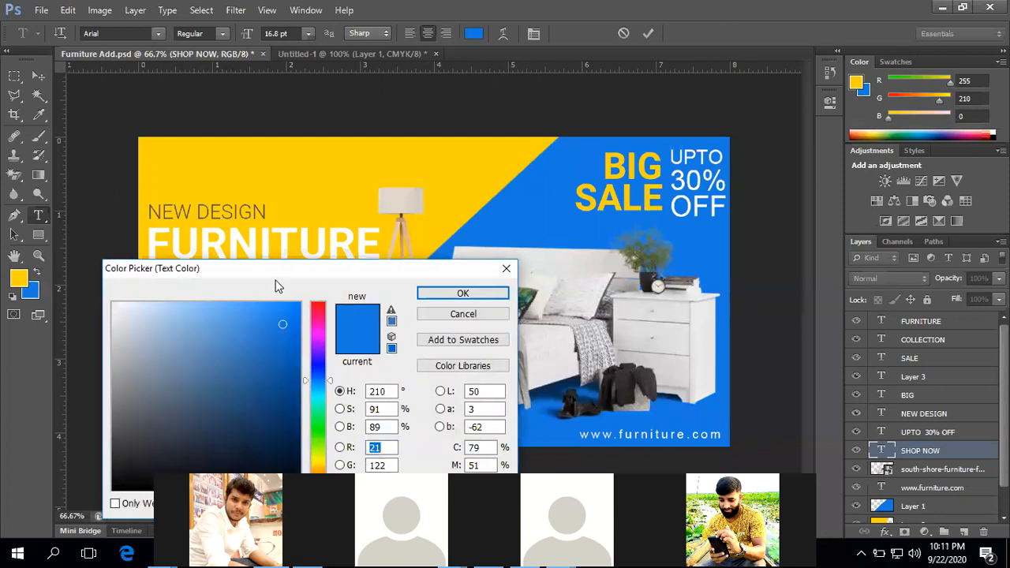
{"action": "left_click_drag", "start_coordinate": [293, 271], "coordinate": [605, 180]}
{"action": "left_click_drag", "start_coordinate": [471, 219], "coordinate": [407, 183]}
{"action": "mouse_move", "coordinate": [427, 388]}
{"action": "left_mouse_down"}
{"action": "mouse_move", "coordinate": [432, 317]}
{"action": "mouse_move", "coordinate": [571, 261]}
{"action": "mouse_move", "coordinate": [605, 216]}
{"action": "left_mouse_up"}
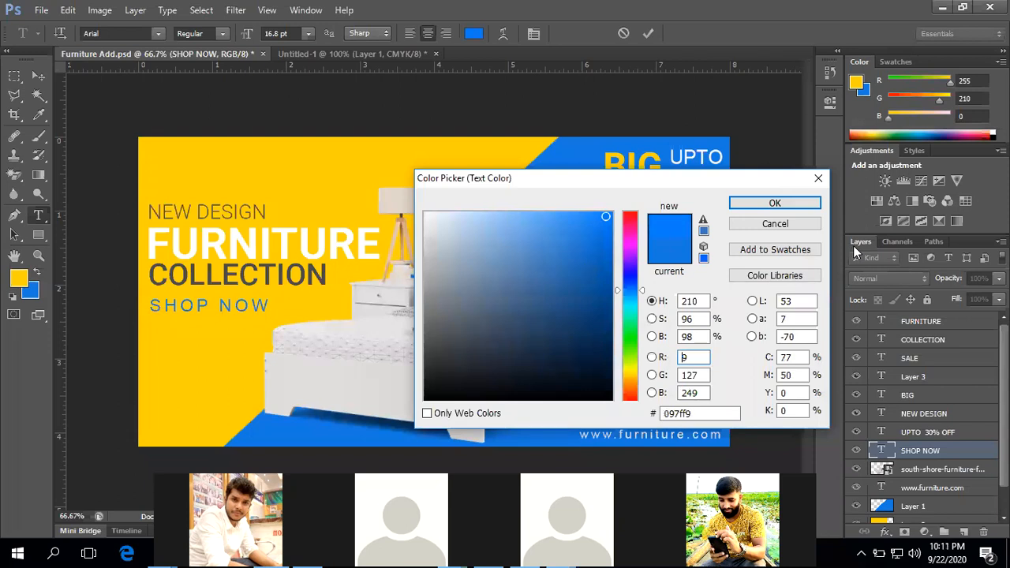
{"action": "left_click", "coordinate": [817, 207]}
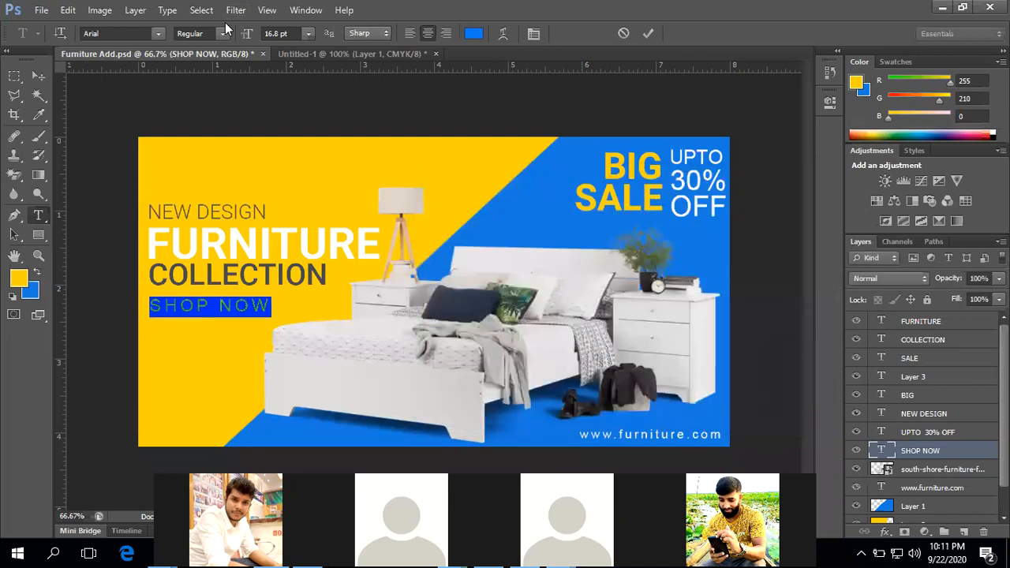
- Set the SHOP NOW text's font style to Bold and finish editing the text
{"action": "left_click", "coordinate": [222, 33]}
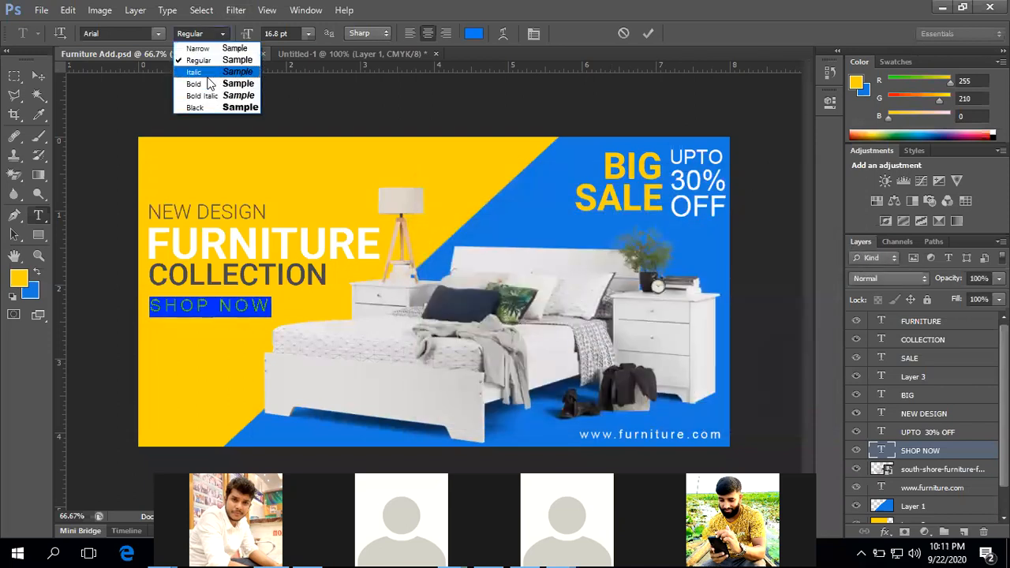
{"action": "left_click", "coordinate": [197, 84]}
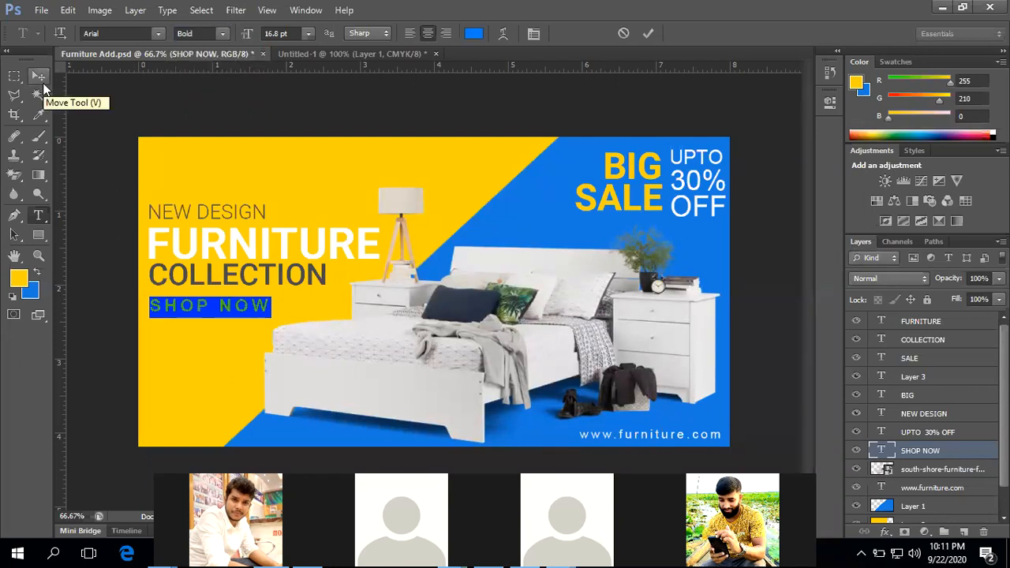
{"action": "left_click", "coordinate": [44, 85]}
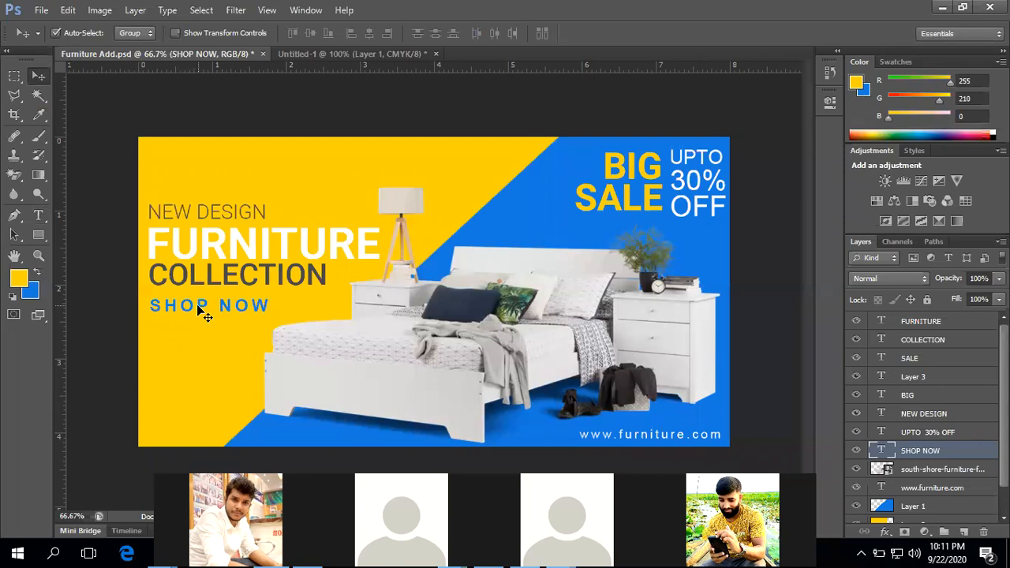
- Reposition the bold SHOP NOW text, nudging it up closer beneath COLLECTION
{"action": "mouse_move", "coordinate": [198, 307]}
{"action": "left_mouse_down"}
{"action": "mouse_move", "coordinate": [199, 295]}
{"action": "mouse_move", "coordinate": [204, 309]}
{"action": "left_mouse_up"}
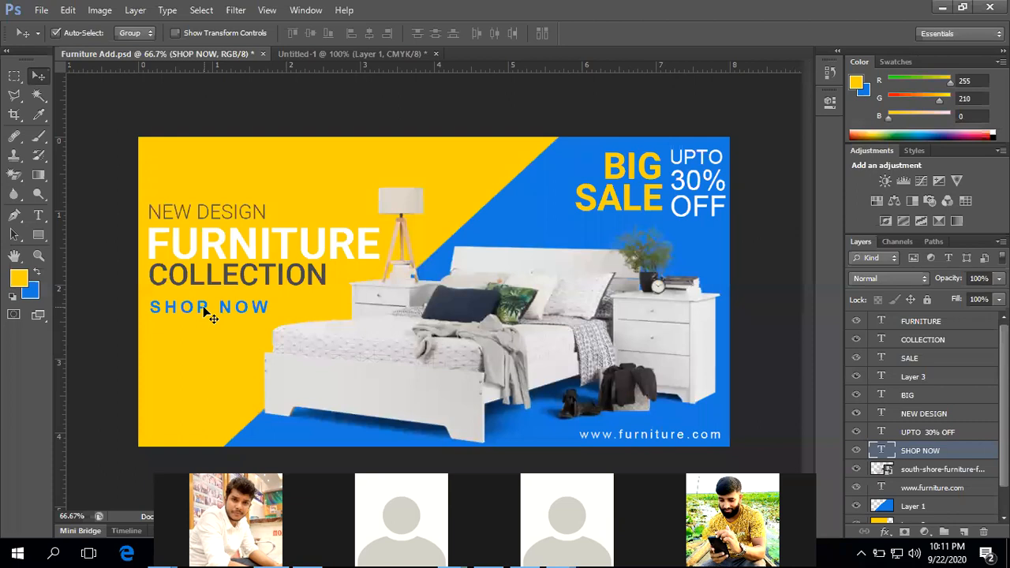
{"action": "key", "text": "Up"}
{"action": "key", "text": "Up"}
{"action": "key", "text": "Up"}
{"action": "key", "text": "Up"}
{"action": "key", "text": "Up"}
{"action": "key", "text": "Up"}
{"action": "key", "text": "Up"}
{"action": "key", "text": "Up"}
{"action": "key", "text": "Up"}
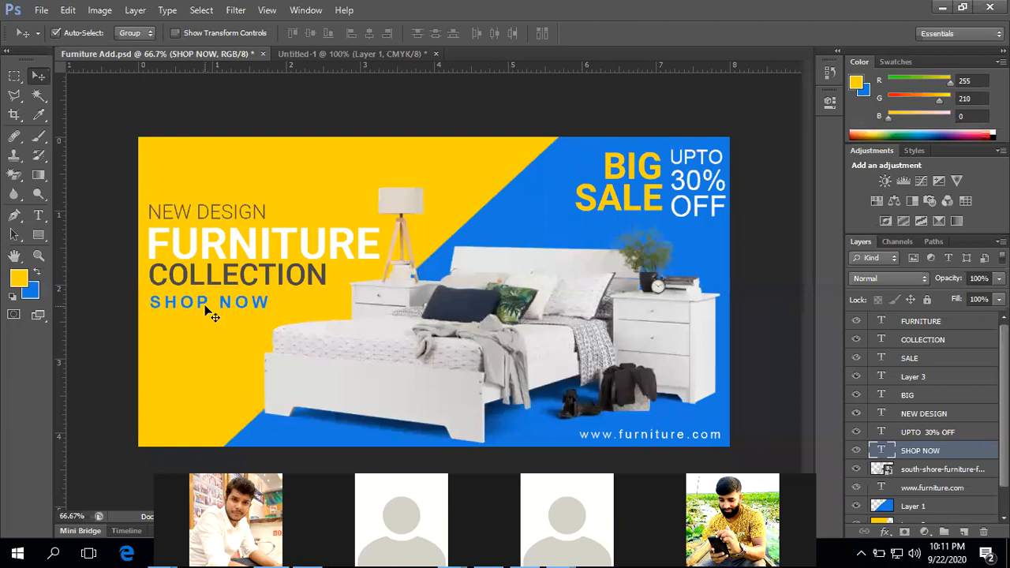
- Reselect the SHOP NOW text and move it further up, directly beneath COLLECTION, keeping Auto-Select enabled
{"action": "left_click", "coordinate": [213, 217]}
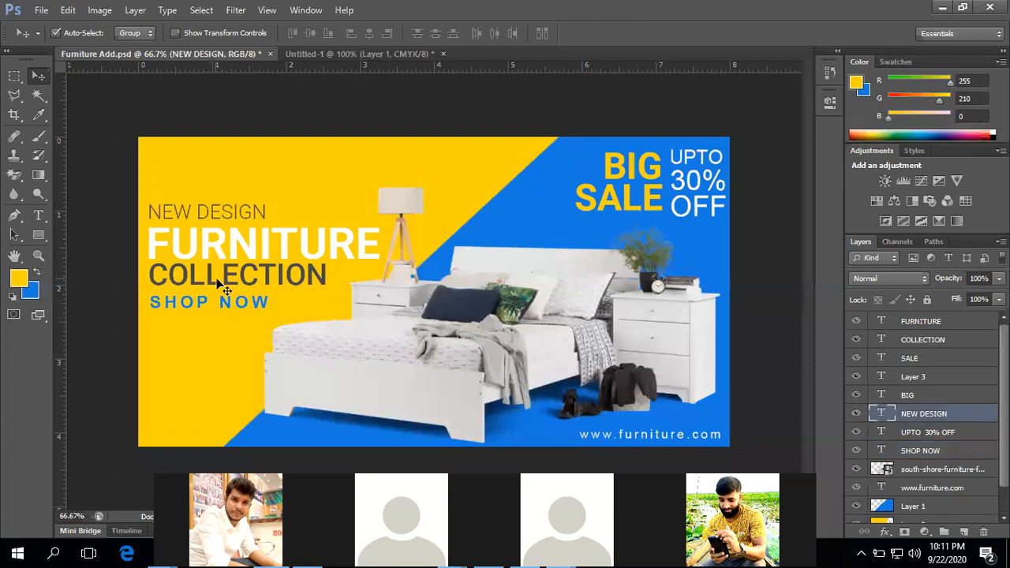
{"action": "left_click", "coordinate": [228, 305]}
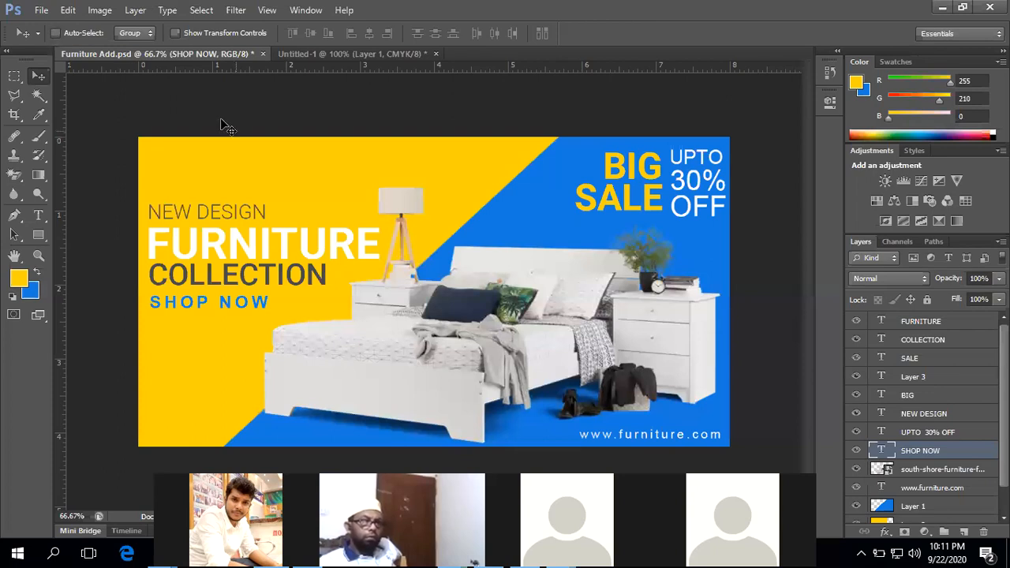
{"action": "mouse_move", "coordinate": [278, 232]}
{"action": "left_mouse_down"}
{"action": "mouse_move", "coordinate": [292, 193]}
{"action": "mouse_move", "coordinate": [268, 241]}
{"action": "mouse_move", "coordinate": [286, 240]}
{"action": "mouse_move", "coordinate": [293, 231]}
{"action": "mouse_move", "coordinate": [284, 226]}
{"action": "left_mouse_up"}
{"action": "left_click", "coordinate": [55, 32]}
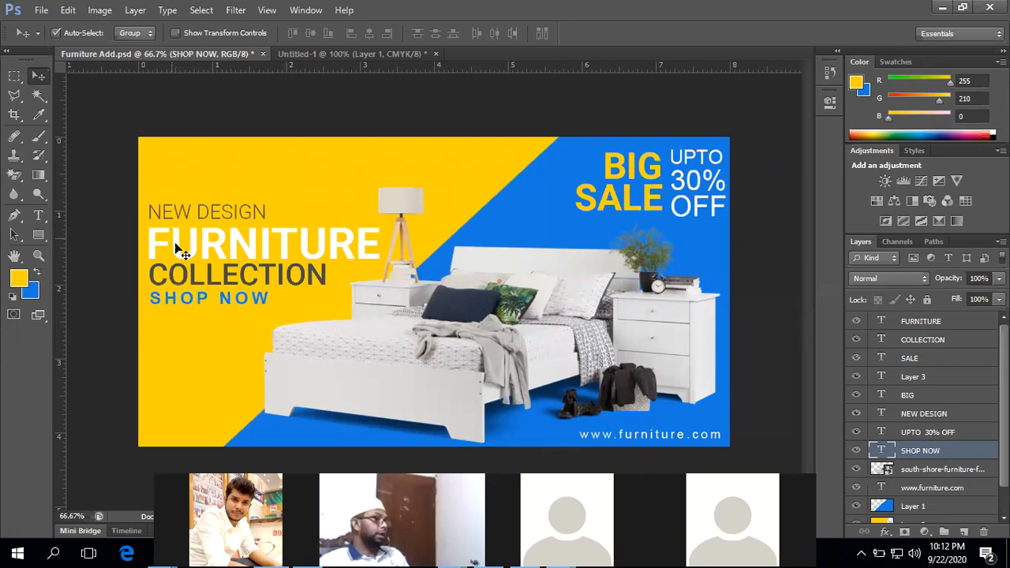
- Nudge the SHOP NOW text down to widen the gap below COLLECTION
{"action": "left_click_drag", "start_coordinate": [192, 304], "coordinate": [191, 305]}
{"action": "key", "text": "Down"}
{"action": "key", "text": "Down"}
{"action": "key", "text": "Down"}
{"action": "key", "text": "Down"}
{"action": "key", "text": "Down"}
{"action": "key", "text": "Down"}
{"action": "key", "text": "Down"}
{"action": "key", "text": "Down"}
{"action": "key", "text": "Down"}
{"action": "key", "text": "Down"}
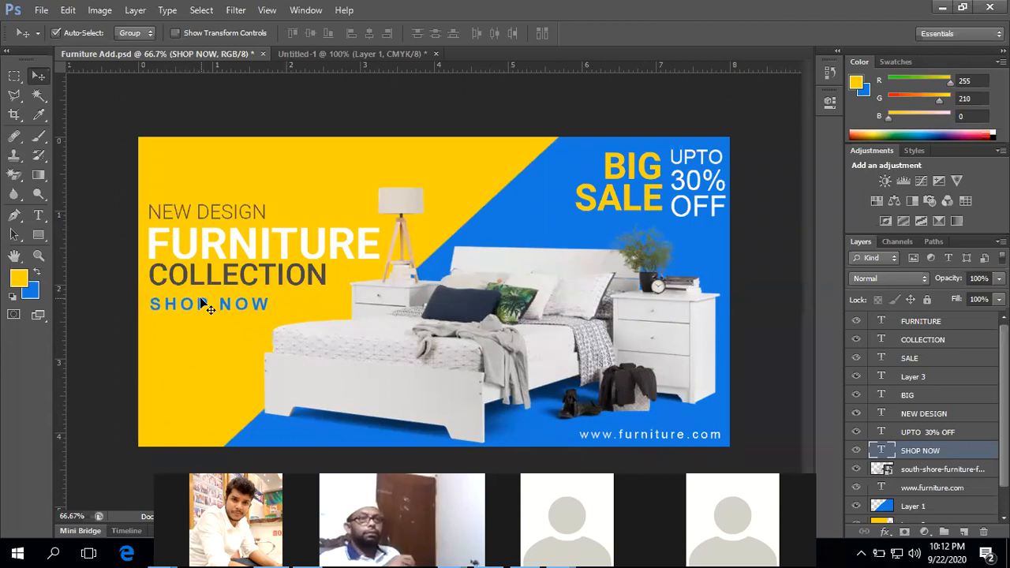
- Nudge the COLLECTION text down and slightly left to line up its left edge with FURNITURE
{"action": "left_click", "coordinate": [243, 281]}
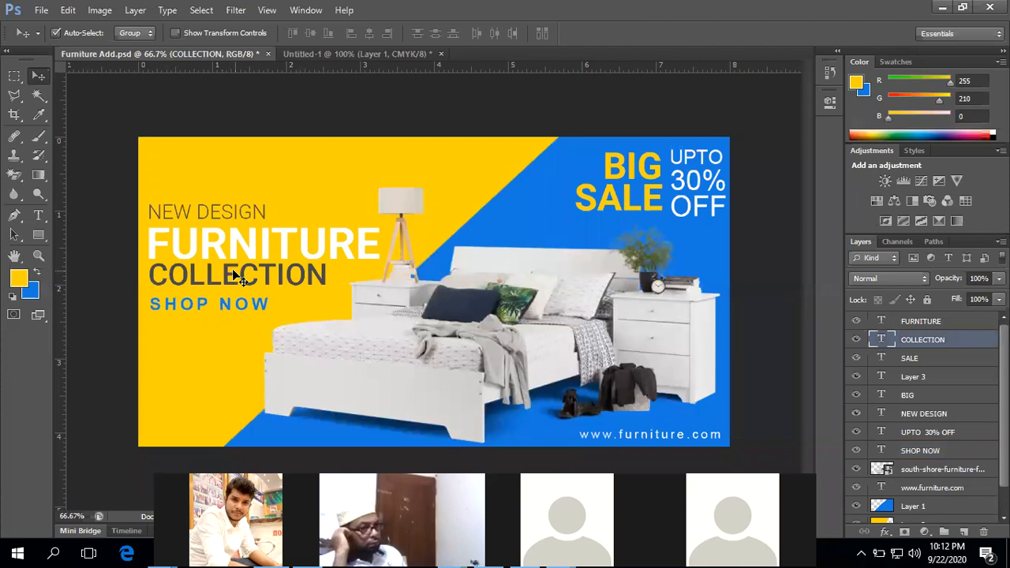
{"action": "key", "text": "Down"}
{"action": "key", "text": "Down"}
{"action": "key", "text": "Down"}
{"action": "key", "text": "Down"}
{"action": "key", "text": "Left"}
{"action": "key", "text": "Left"}
{"action": "key", "text": "Left"}
{"action": "key", "text": "Left"}
{"action": "key", "text": "Down"}
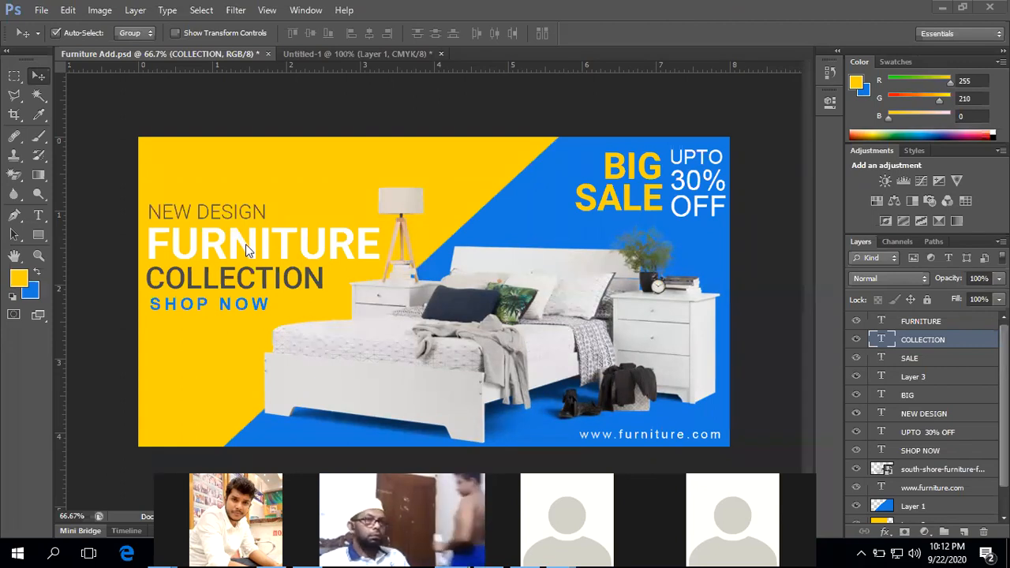
{"action": "key", "text": "Left"}
{"action": "key", "text": "Left"}
{"action": "key", "text": "Right"}
{"action": "key", "text": "Right"}
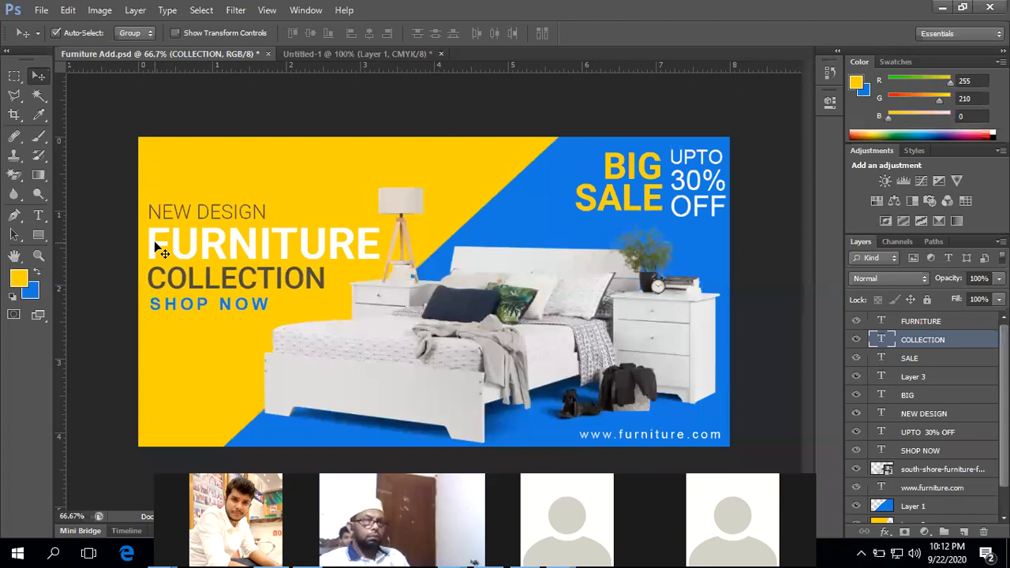
- Select the FURNITURE text and nudge it slightly right
{"action": "left_click", "coordinate": [158, 251]}
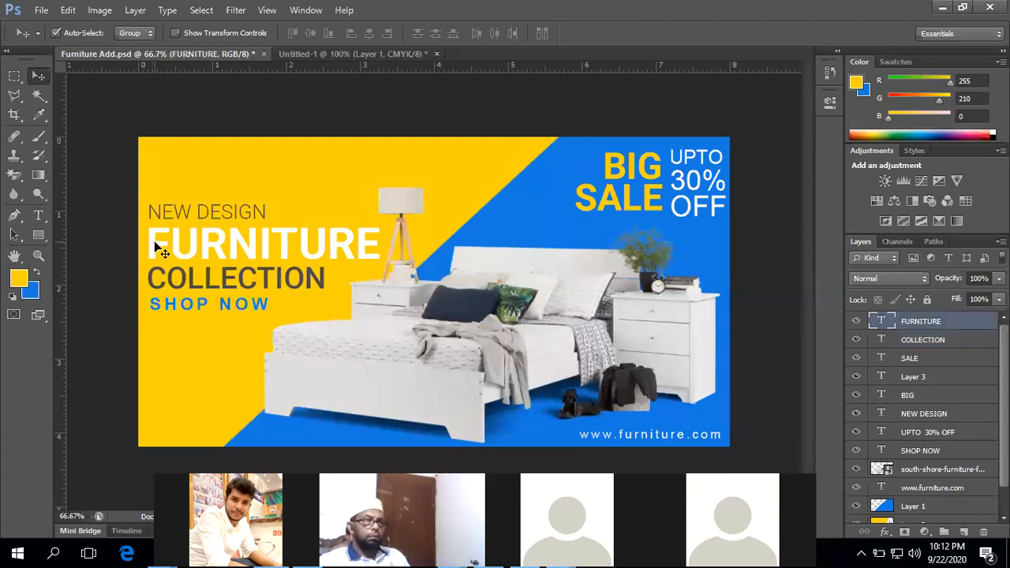
{"action": "key", "text": "Right"}
{"action": "key", "text": "Right"}
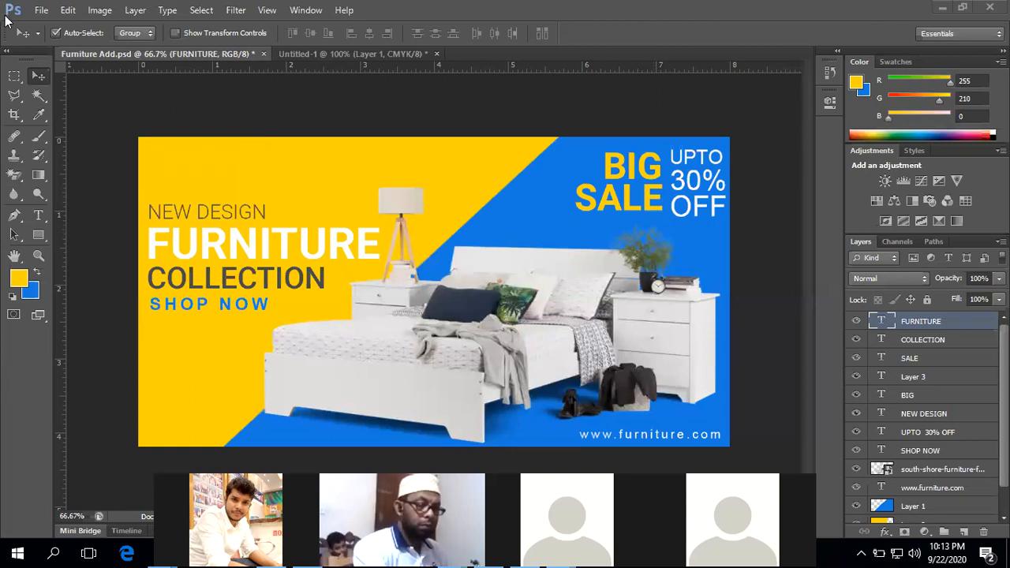
- Close the Furniture Add document and the untitled document, discarding the changes to the untitled one
{"action": "left_click", "coordinate": [264, 53]}
{"action": "left_click", "coordinate": [218, 54]}
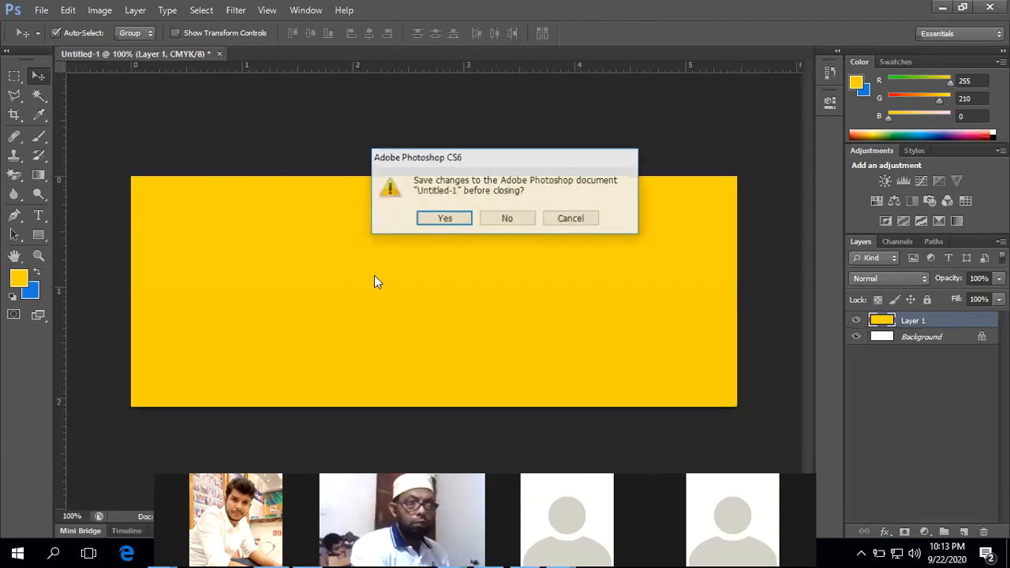
{"action": "left_click", "coordinate": [521, 224]}
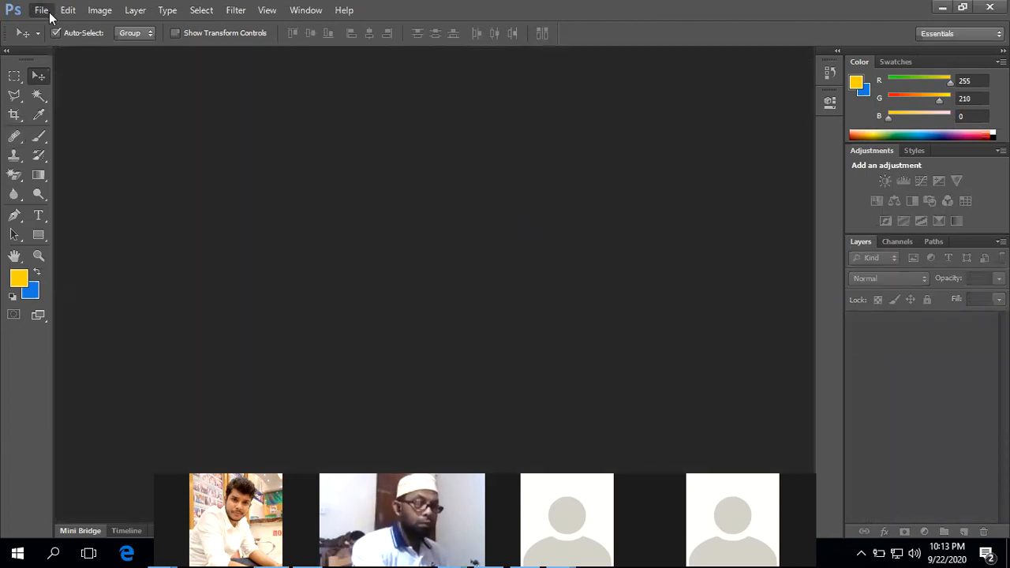
- Create a new blank CMYK document with a white background
{"action": "key", "text": "ctrl+n"}
{"action": "left_click", "coordinate": [570, 123]}
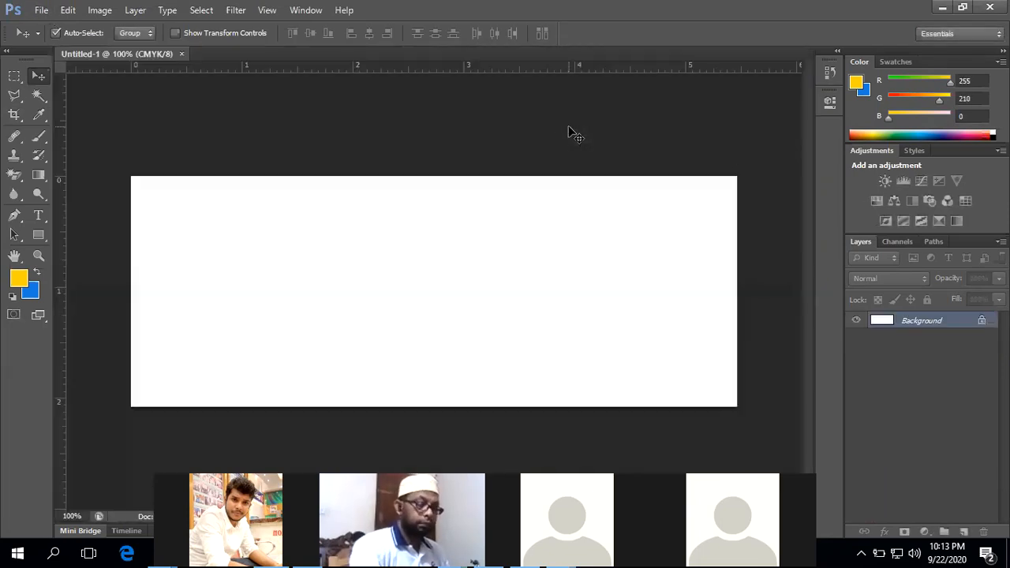
- Close the blank untitled document
{"action": "key", "text": "ctrl+n"}
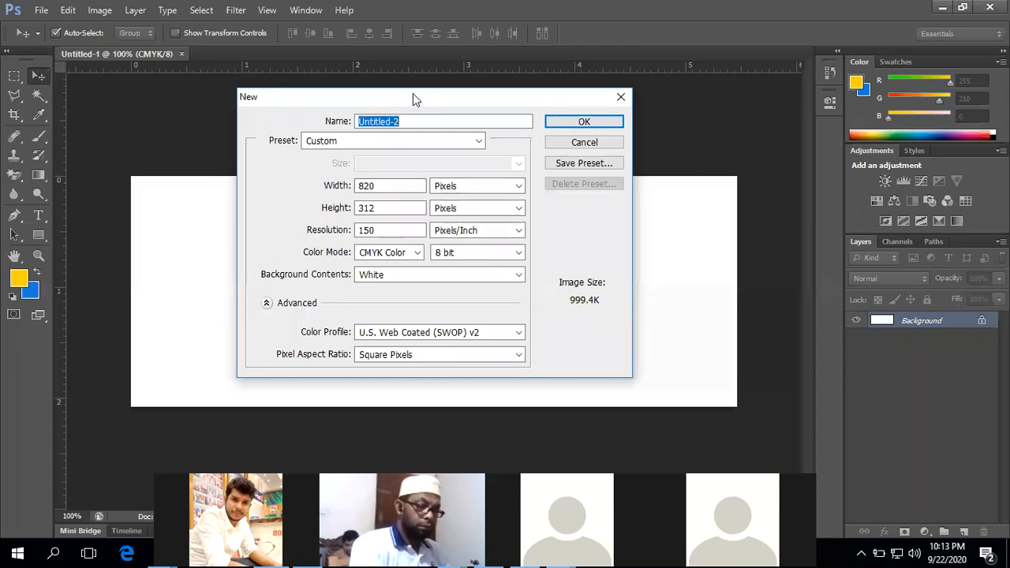
{"action": "key", "text": "Escape"}
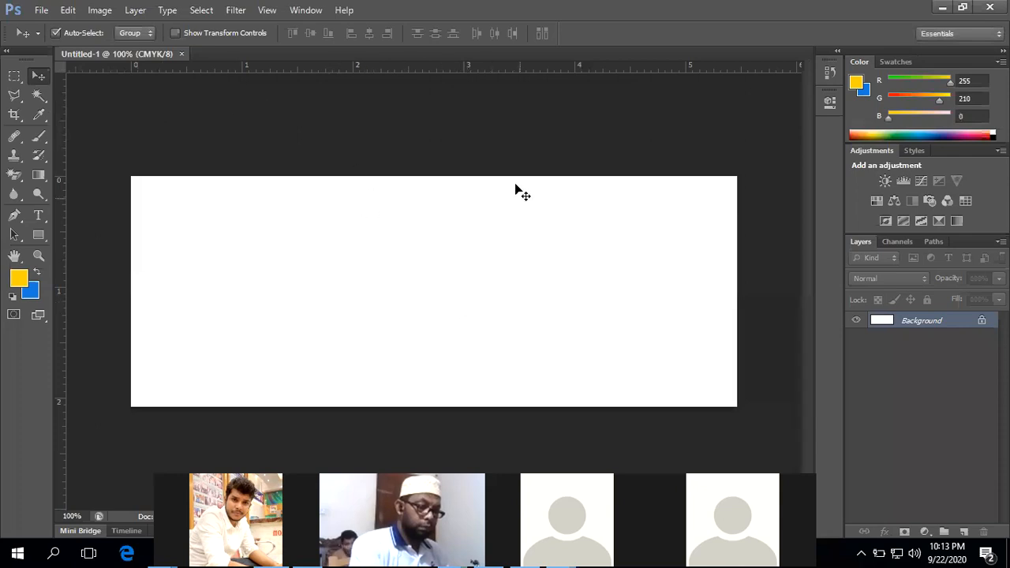
{"action": "left_click", "coordinate": [181, 54]}
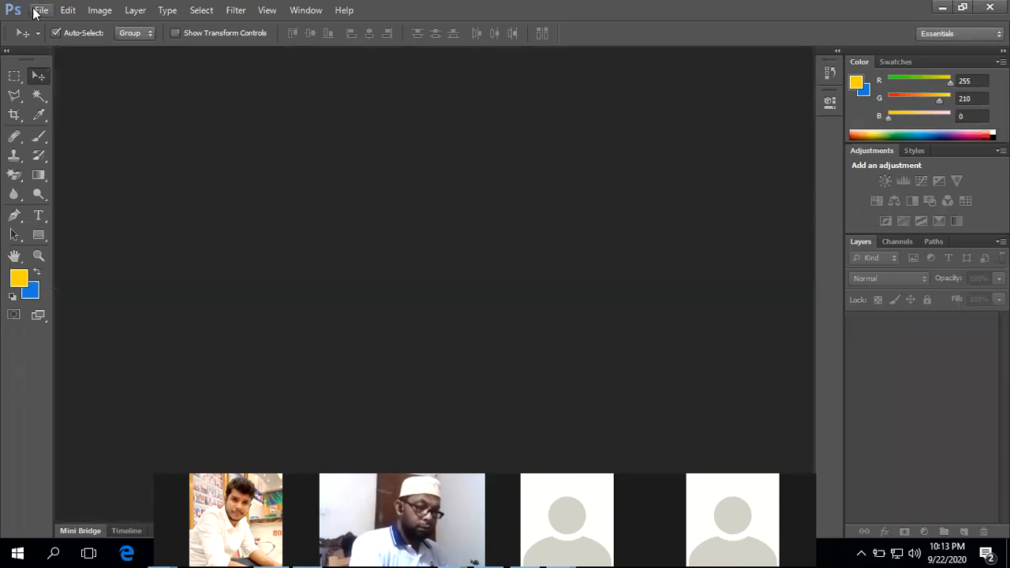
- Create a new CMYK document 1200 pixels wide and 628 pixels high at 150 pixels/inch with a white background
{"action": "key", "text": "ctrl+n"}
{"action": "key", "text": "Tab"}
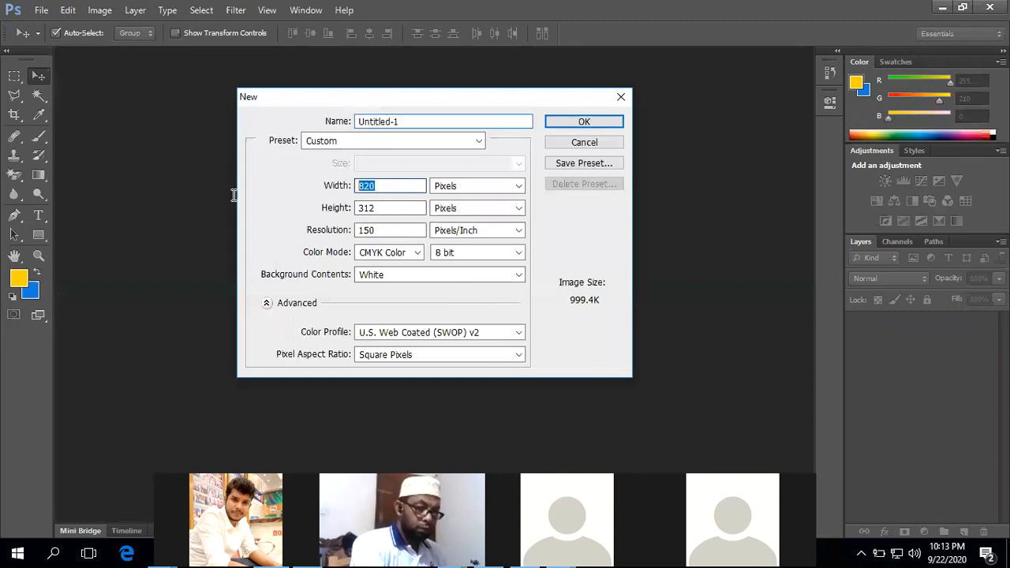
{"action": "type", "text": "1200"}
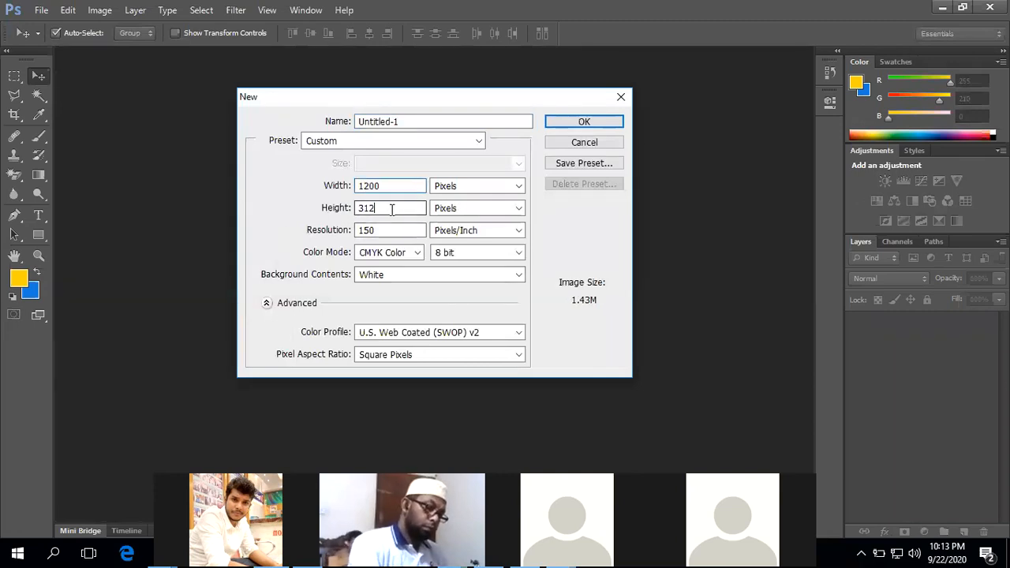
{"action": "left_click_drag", "start_coordinate": [390, 208], "coordinate": [360, 208]}
{"action": "type", "text": "628"}
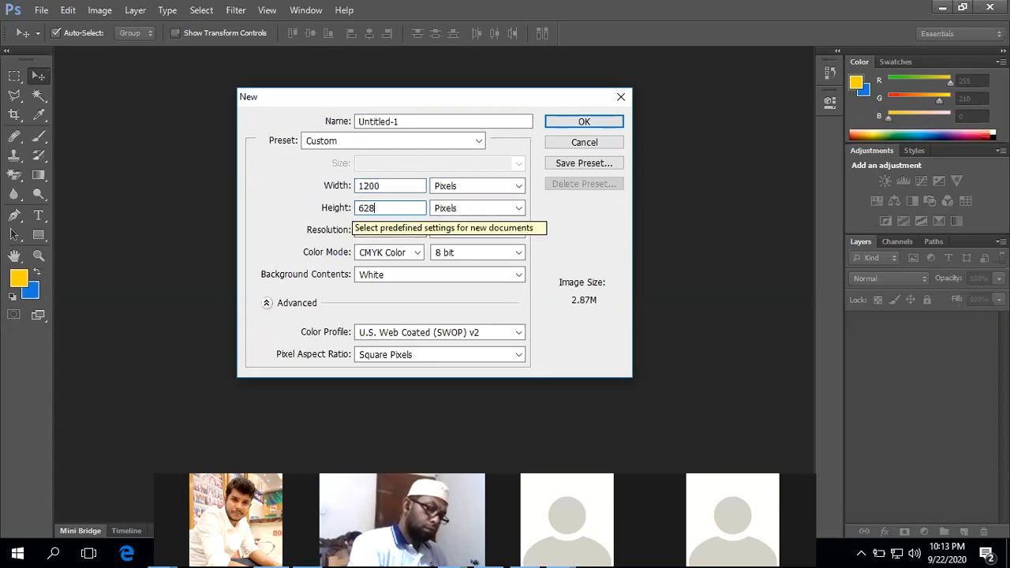
{"action": "key", "text": "Return"}
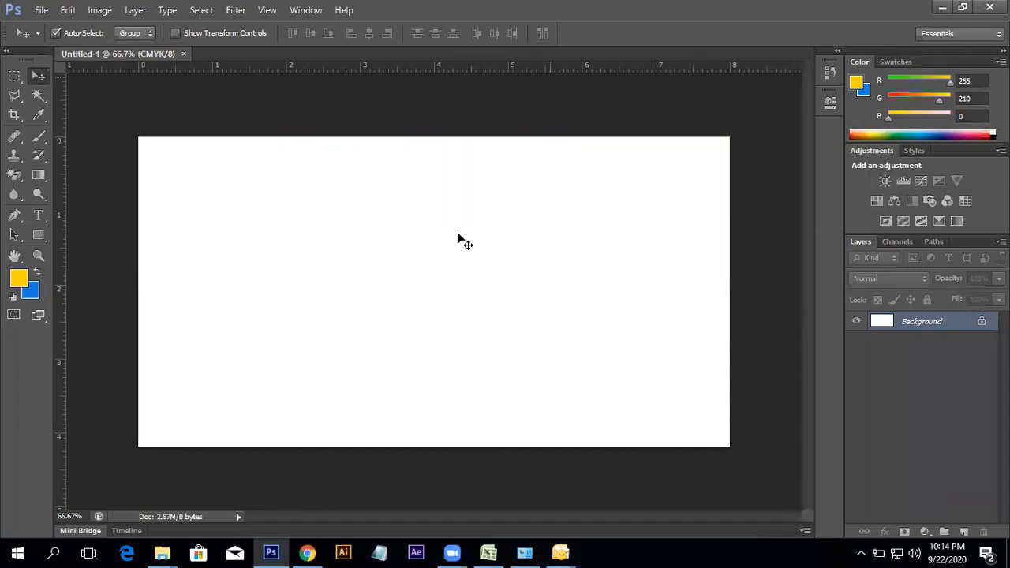
- Switch to Chrome and run a Google image search for "nature picture" in a new tab
{"action": "key", "text": "alt+Tab"}
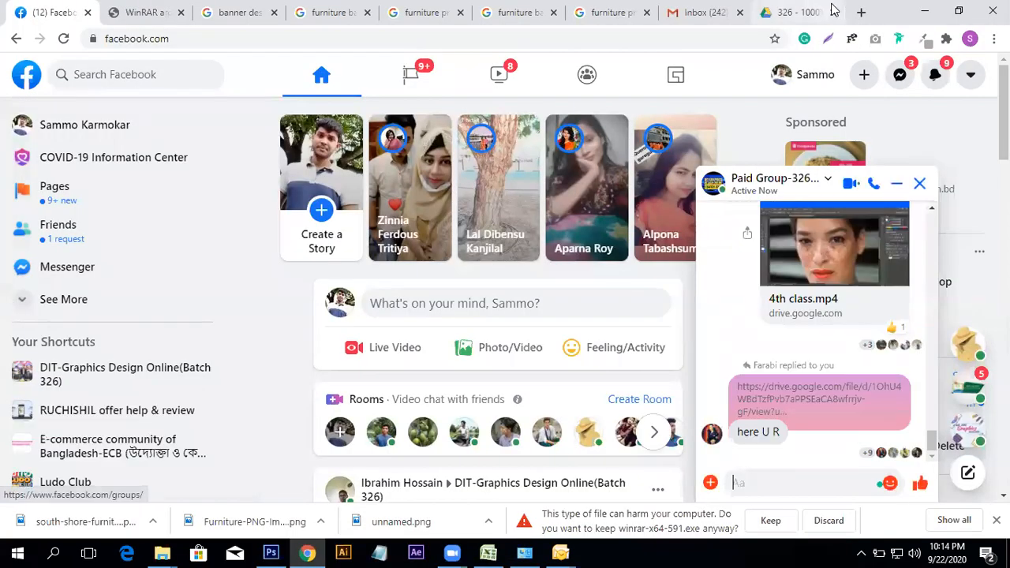
{"action": "key", "text": "ctrl+t"}
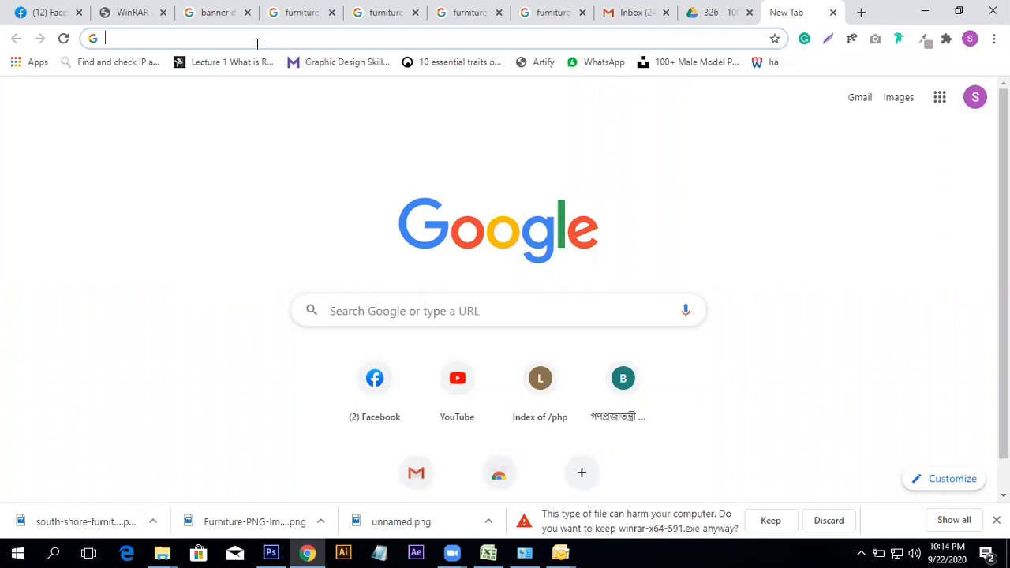
{"action": "type", "text": "NATURE"}
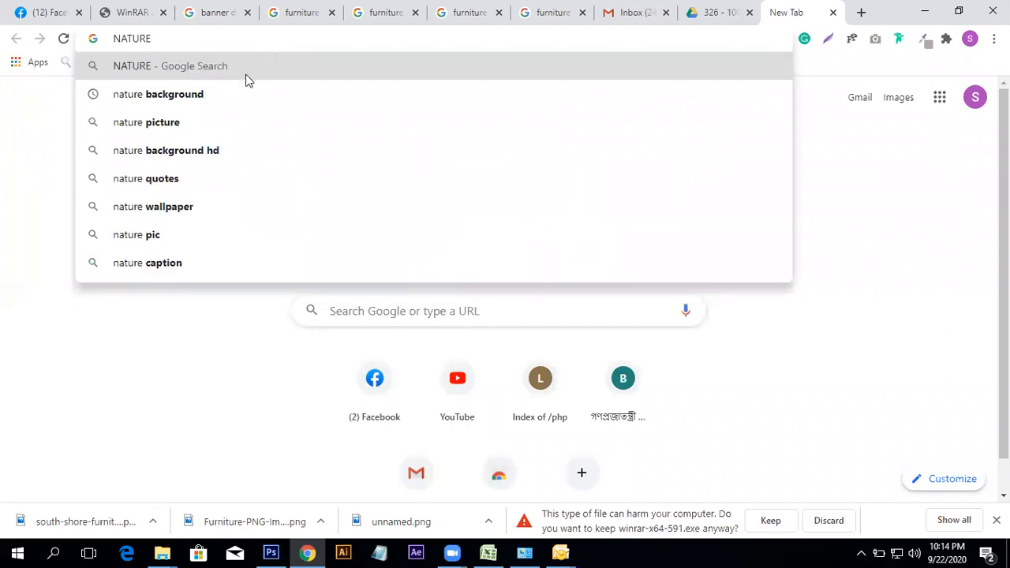
{"action": "left_click", "coordinate": [182, 131]}
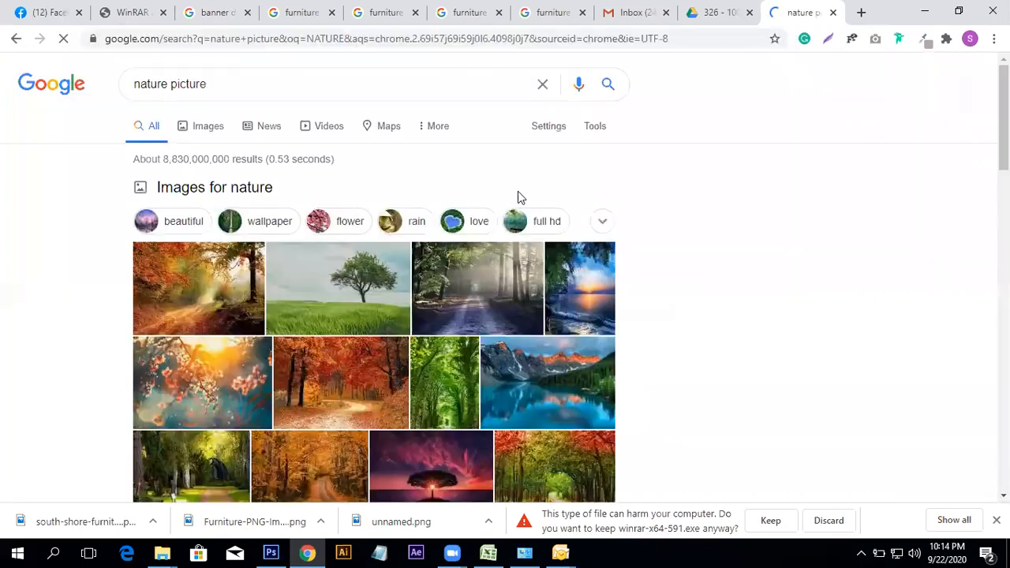
{"action": "left_click", "coordinate": [186, 124]}
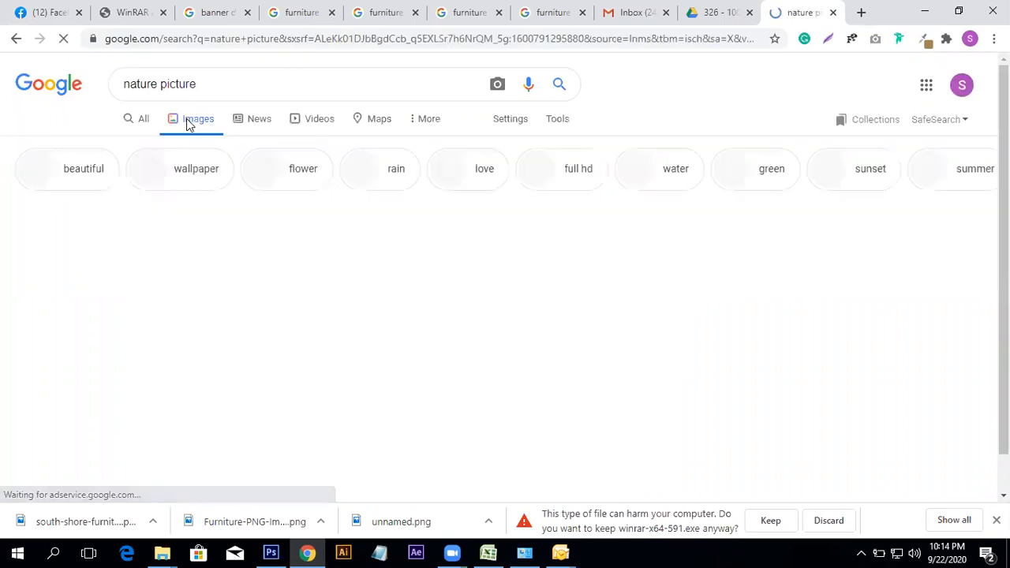
- Find the image of a green riverside landscape with large trees in the results and copy it
{"action": "scroll", "coordinate": [359, 392], "scroll_direction": "down", "scroll_amount": 3}
{"action": "scroll", "coordinate": [359, 392], "scroll_direction": "up", "scroll_amount": 2}
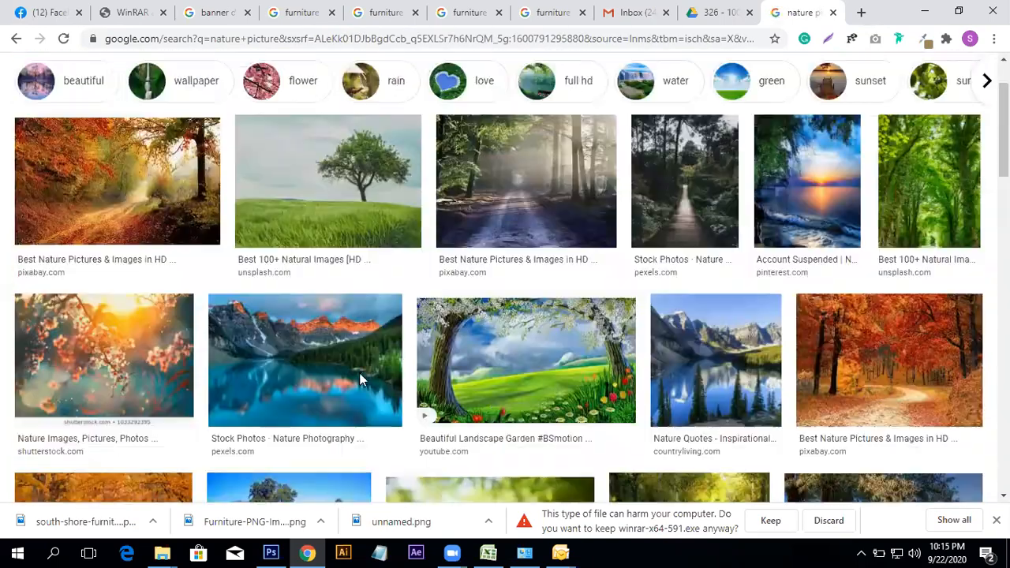
{"action": "scroll", "coordinate": [311, 277], "scroll_direction": "up", "scroll_amount": 1}
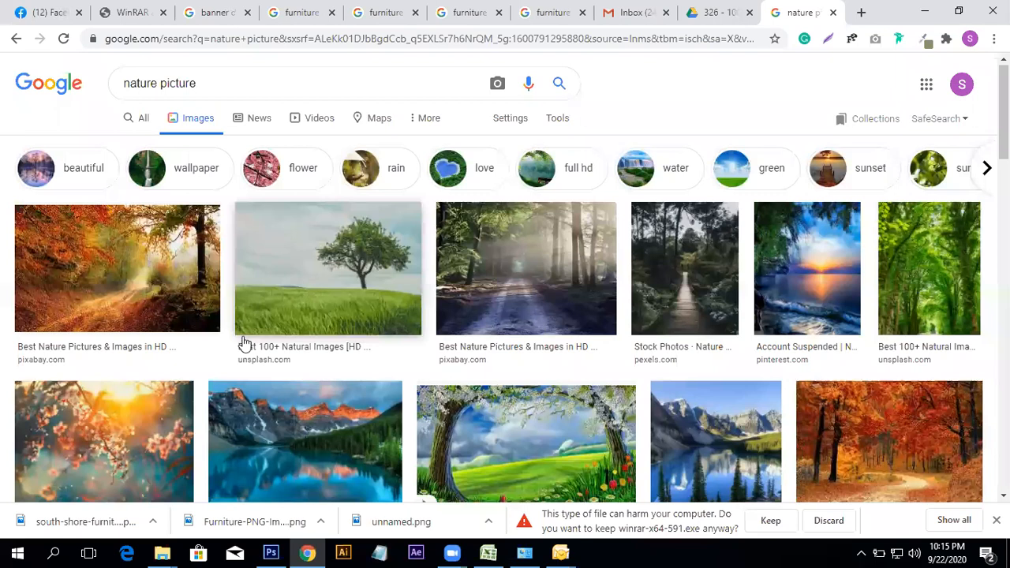
{"action": "scroll", "coordinate": [264, 320], "scroll_direction": "down", "scroll_amount": 10}
{"action": "scroll", "coordinate": [276, 208], "scroll_direction": "up", "scroll_amount": 3}
{"action": "left_click", "coordinate": [276, 209]}
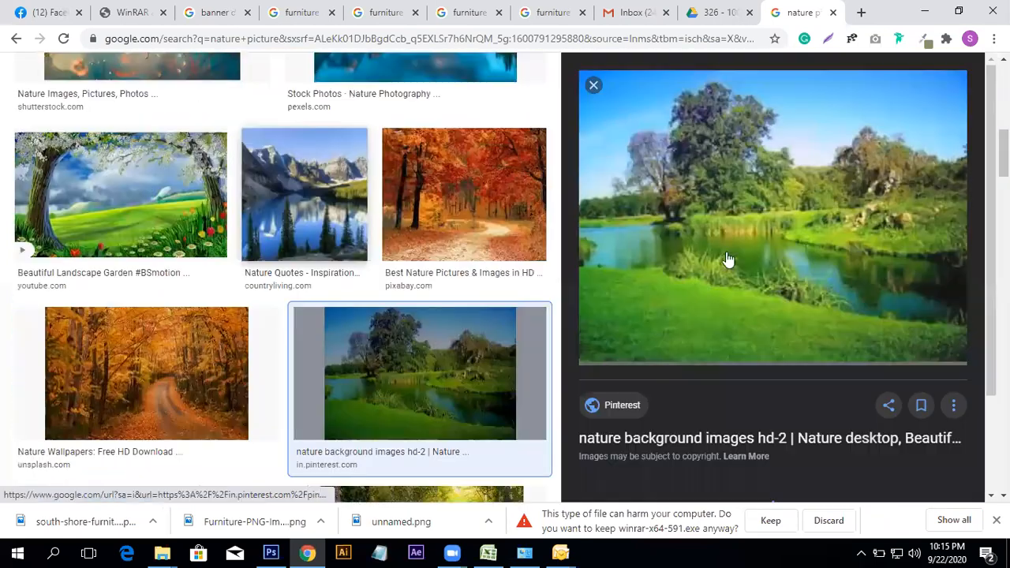
{"action": "right_click", "coordinate": [768, 179]}
{"action": "left_click", "coordinate": [795, 328]}
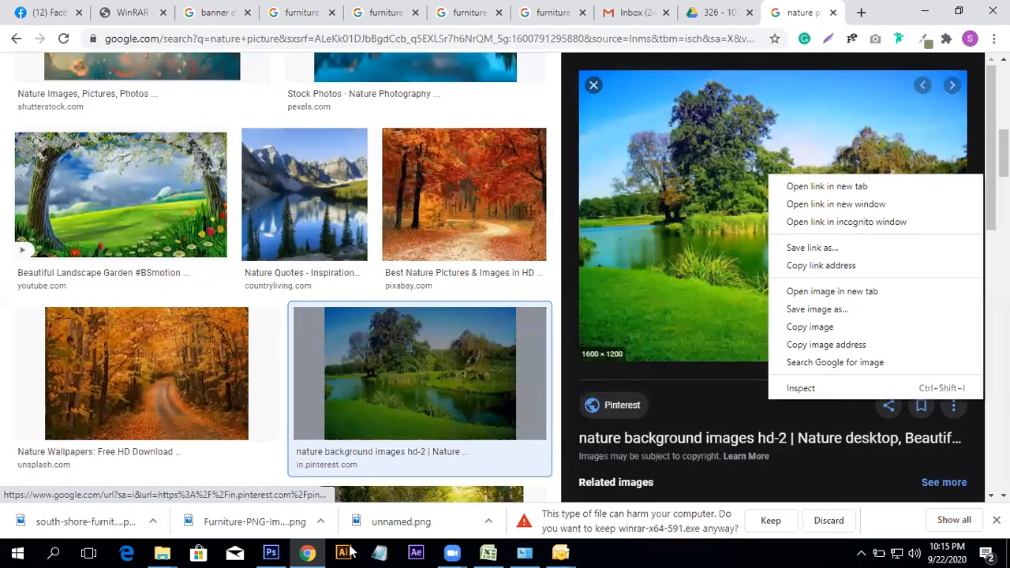
- Switch back to Photoshop and paste the copied landscape photo into the blank document
{"action": "left_click", "coordinate": [270, 552]}
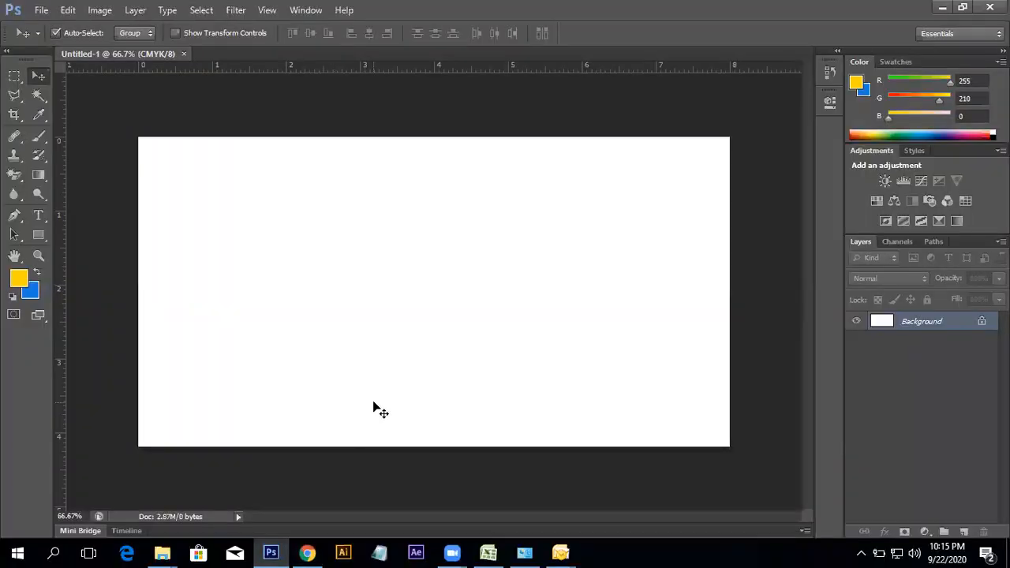
{"action": "key", "text": "ctrl+v"}
{"action": "left_click_drag", "start_coordinate": [518, 289], "coordinate": [518, 274]}
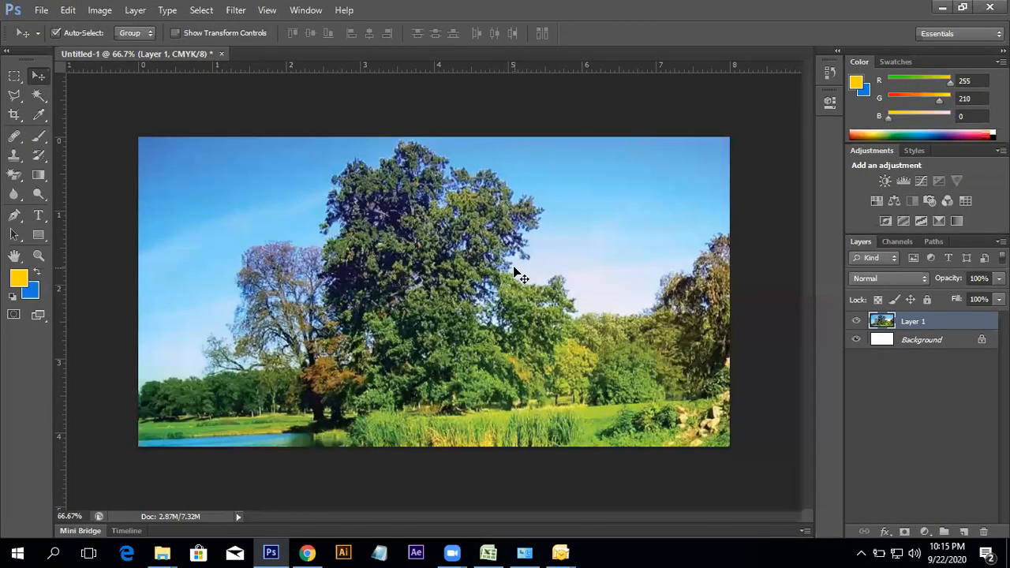
- Scale the pasted photo down to about 42% and place it slightly left of the canvas centre
{"action": "key", "text": "ctrl+t"}
{"action": "key", "text": "ctrl+minus"}
{"action": "key", "text": "ctrl+minus"}
{"action": "key", "text": "ctrl+minus"}
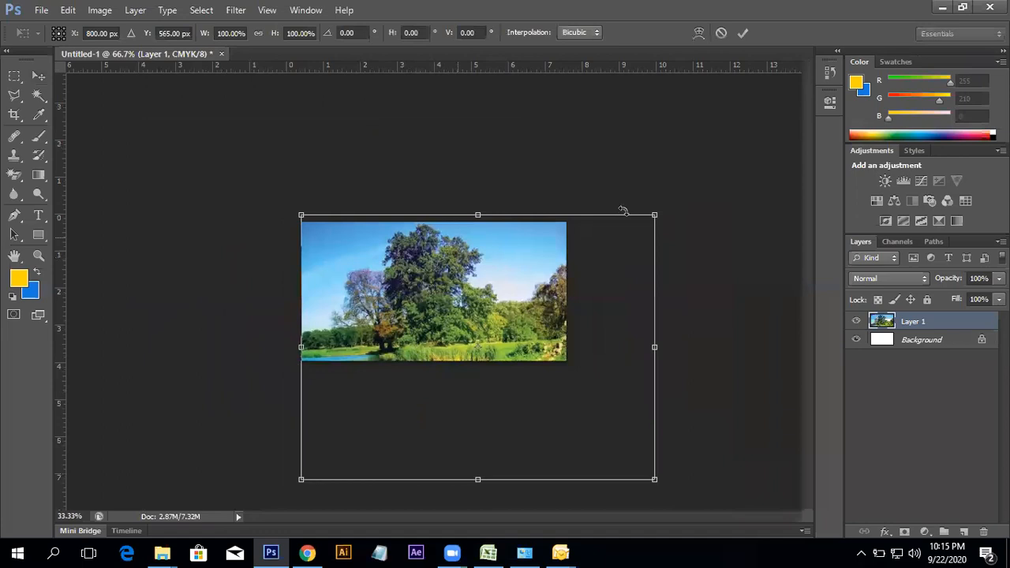
{"action": "left_click_drag", "start_coordinate": [618, 227], "coordinate": [560, 272]}
{"action": "left_click_drag", "start_coordinate": [481, 306], "coordinate": [442, 286]}
{"action": "left_click_drag", "start_coordinate": [500, 234], "coordinate": [494, 262]}
{"action": "left_click_drag", "start_coordinate": [451, 299], "coordinate": [458, 288]}
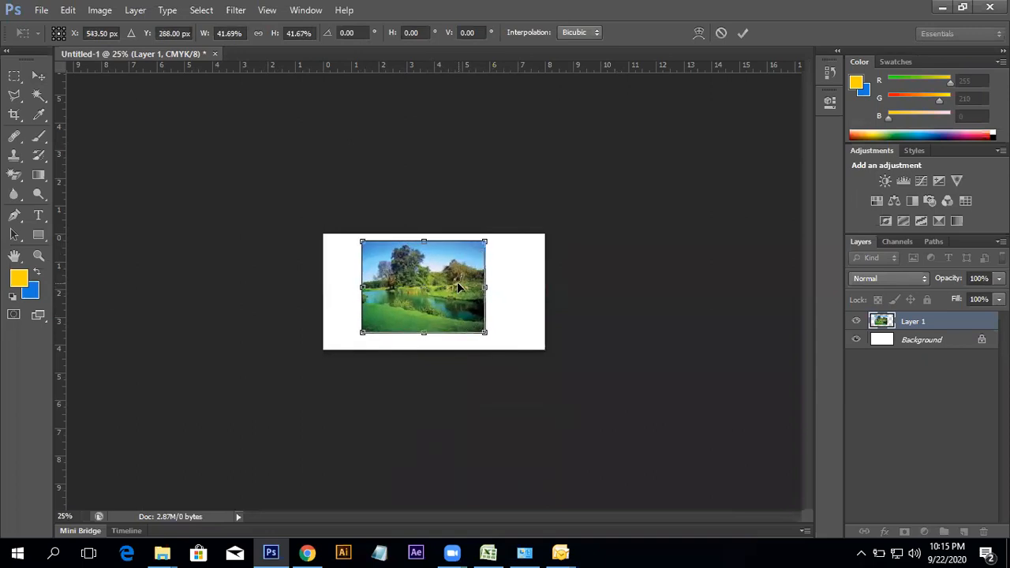
{"action": "key", "text": "Return"}
- Shrink the photo further to about 2.8 inches wide and move it into the canvas's upper-left corner
{"action": "key", "text": "ctrl+plus"}
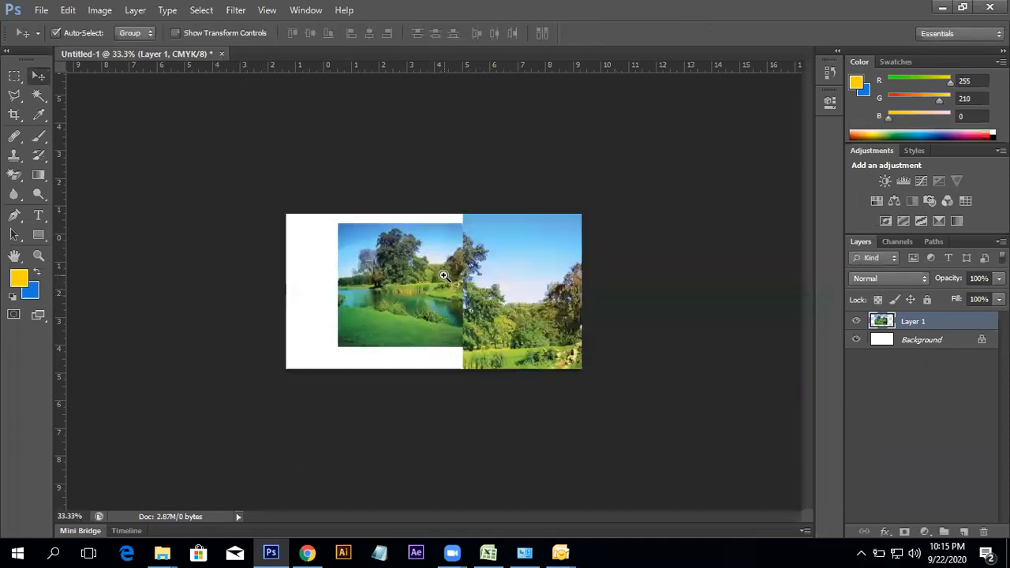
{"action": "left_click_drag", "start_coordinate": [436, 285], "coordinate": [406, 283]}
{"action": "key", "text": "ctrl+t"}
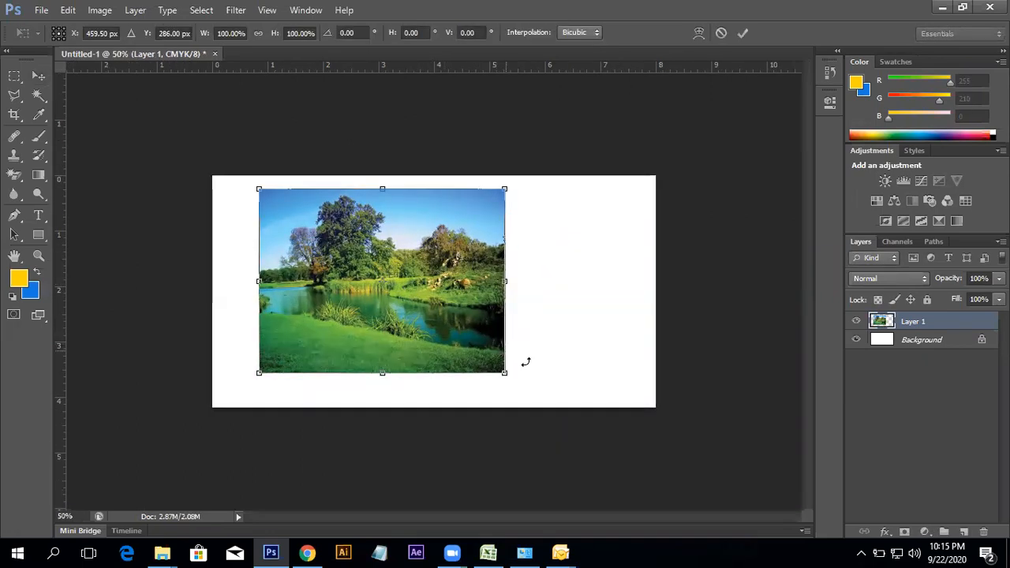
{"action": "left_click_drag", "start_coordinate": [503, 370], "coordinate": [460, 337]}
{"action": "left_click_drag", "start_coordinate": [400, 301], "coordinate": [315, 261]}
{"action": "key", "text": "Return"}
{"action": "left_click", "coordinate": [339, 267], "text": "ctrl"}
{"action": "key", "text": "ctrl+minus"}
{"action": "key", "text": "ctrl+plus"}
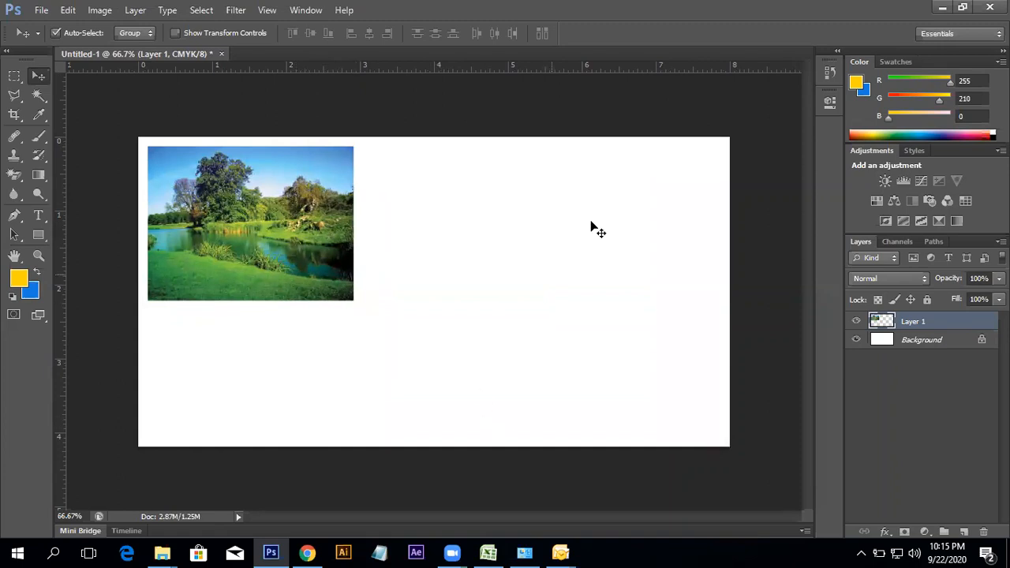
- Try a Brightness/Contrast adjustment on the photo layer with brightness 24 and contrast -5
{"action": "left_click", "coordinate": [95, 11]}
{"action": "left_click", "coordinate": [112, 12]}
{"action": "left_click", "coordinate": [103, 11]}
{"action": "mouse_move", "coordinate": [113, 49]}
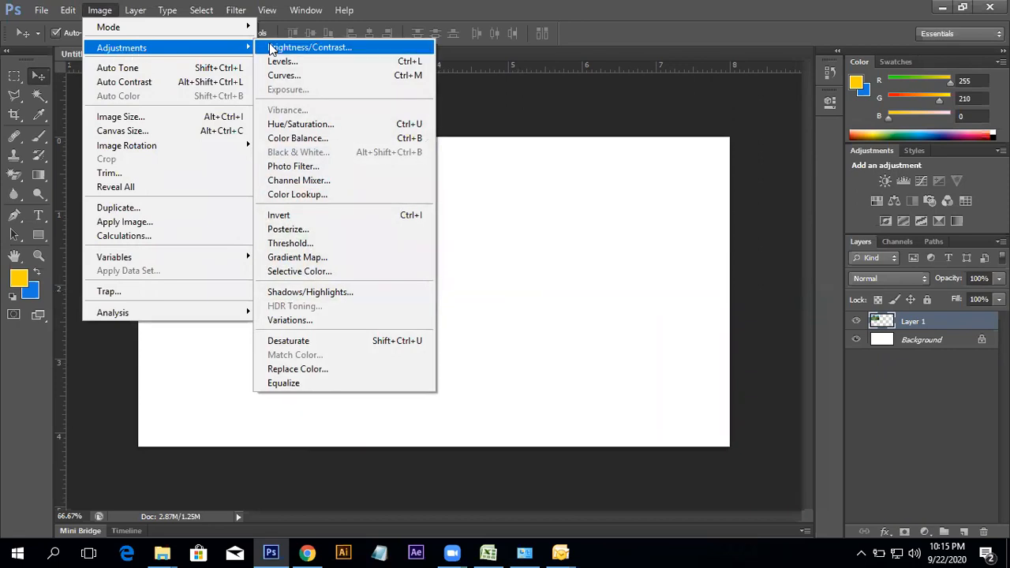
{"action": "left_click", "coordinate": [341, 49]}
{"action": "left_click_drag", "start_coordinate": [527, 154], "coordinate": [852, 191]}
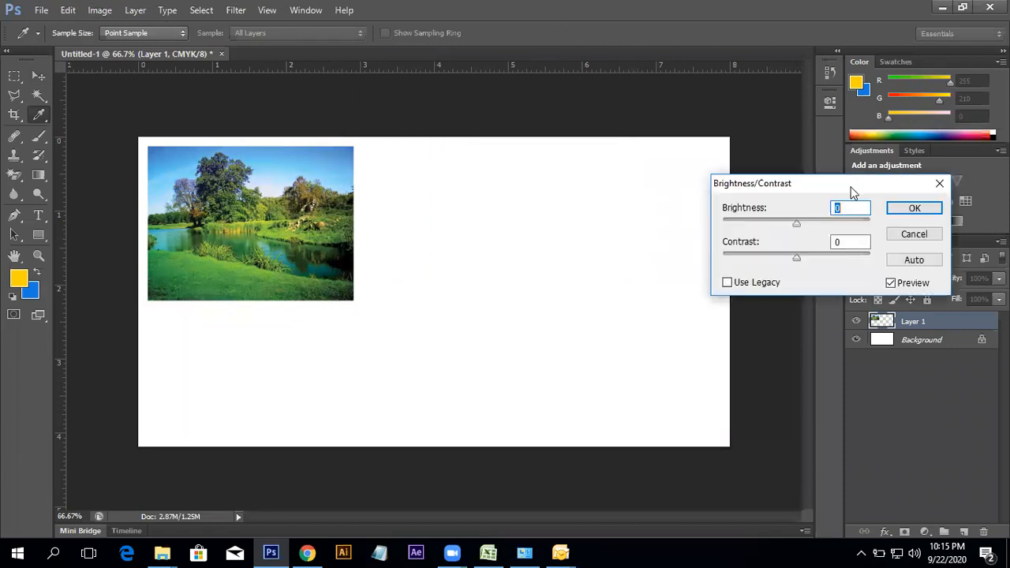
{"action": "mouse_move", "coordinate": [797, 223]}
{"action": "left_mouse_down"}
{"action": "mouse_move", "coordinate": [841, 225]}
{"action": "mouse_move", "coordinate": [716, 224]}
{"action": "mouse_move", "coordinate": [834, 225]}
{"action": "mouse_move", "coordinate": [695, 239]}
{"action": "mouse_move", "coordinate": [850, 226]}
{"action": "mouse_move", "coordinate": [788, 224]}
{"action": "mouse_move", "coordinate": [808, 225]}
{"action": "left_mouse_up"}
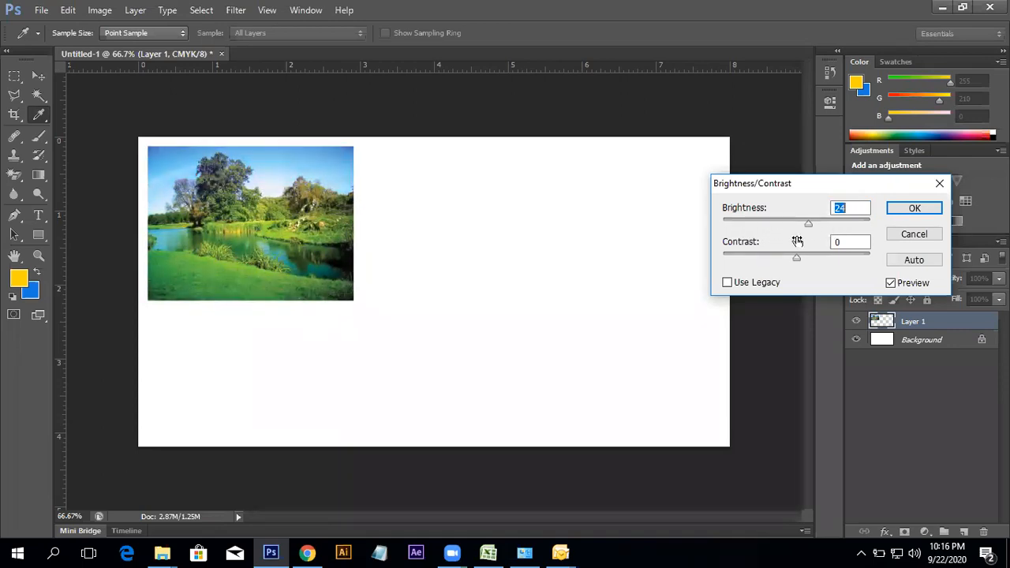
{"action": "mouse_move", "coordinate": [789, 261]}
{"action": "left_mouse_down"}
{"action": "mouse_move", "coordinate": [755, 254]}
{"action": "mouse_move", "coordinate": [867, 256]}
{"action": "mouse_move", "coordinate": [788, 261]}
{"action": "left_mouse_up"}
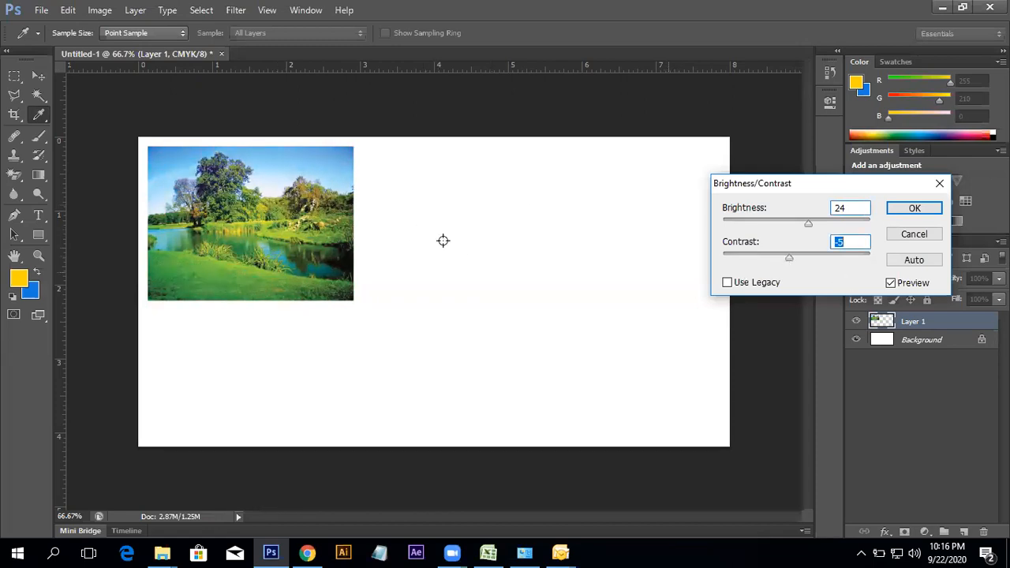
- Try a much stronger contrast of 95 with brightness 15 on the photo
{"action": "left_click_drag", "start_coordinate": [281, 227], "coordinate": [307, 197]}
{"action": "left_click_drag", "start_coordinate": [780, 259], "coordinate": [867, 257]}
{"action": "mouse_move", "coordinate": [802, 222]}
{"action": "left_mouse_down"}
{"action": "mouse_move", "coordinate": [856, 223]}
{"action": "mouse_move", "coordinate": [756, 231]}
{"action": "mouse_move", "coordinate": [803, 228]}
{"action": "left_mouse_up"}
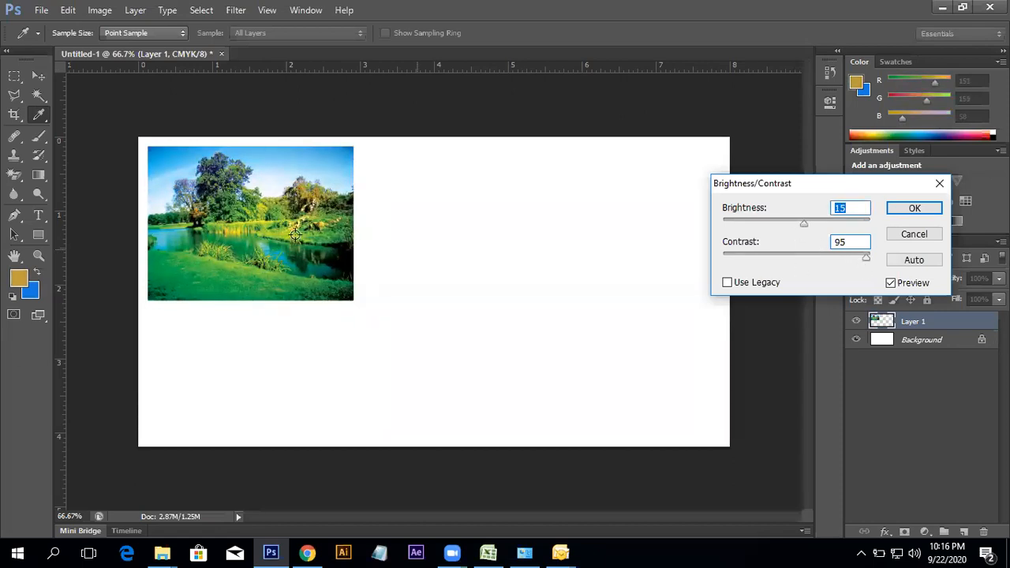
{"action": "left_click", "coordinate": [335, 235]}
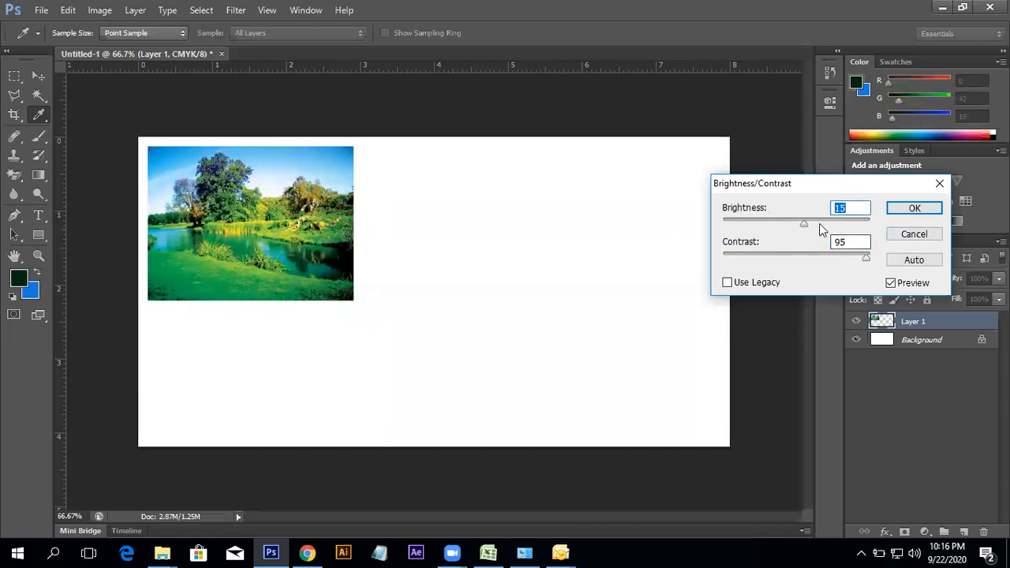
- Try brightness 50 and contrast 25, then turn the preview off to compare with the original photo
{"action": "mouse_move", "coordinate": [804, 225]}
{"action": "left_mouse_down"}
{"action": "mouse_move", "coordinate": [836, 231]}
{"action": "mouse_move", "coordinate": [809, 225]}
{"action": "mouse_move", "coordinate": [820, 225]}
{"action": "left_mouse_up"}
{"action": "left_click_drag", "start_coordinate": [865, 257], "coordinate": [816, 262]}
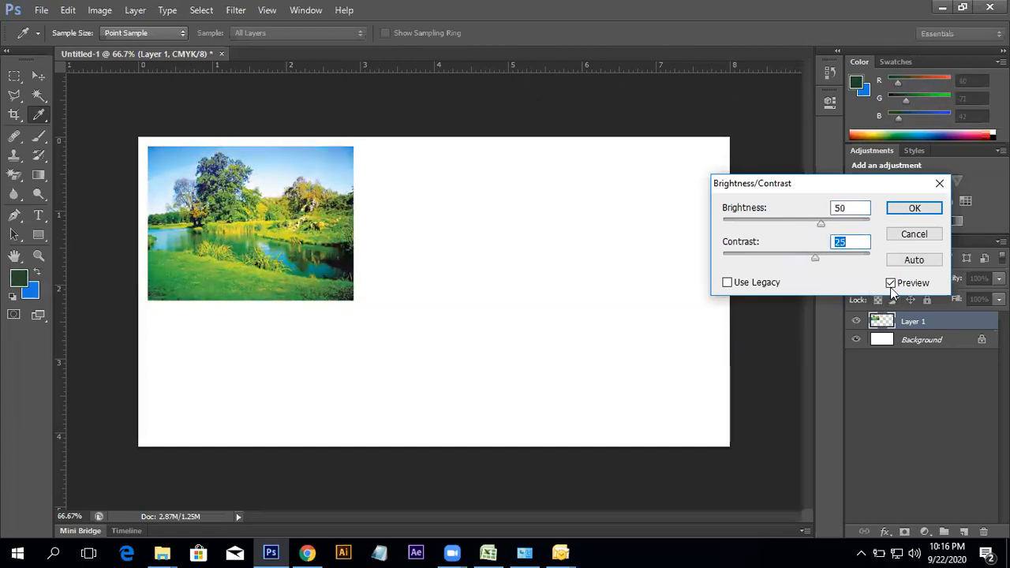
{"action": "left_click", "coordinate": [890, 284]}
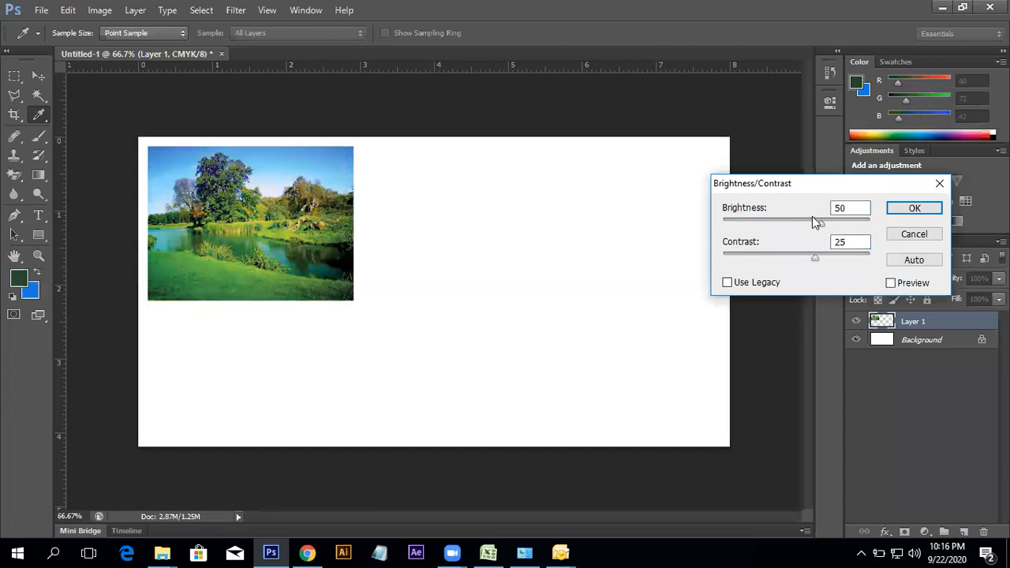
- Try brightness 98 and contrast -22, then turn the preview back on
{"action": "left_click_drag", "start_coordinate": [821, 220], "coordinate": [844, 225]}
{"action": "left_click_drag", "start_coordinate": [813, 258], "coordinate": [763, 249]}
{"action": "left_click", "coordinate": [890, 283]}
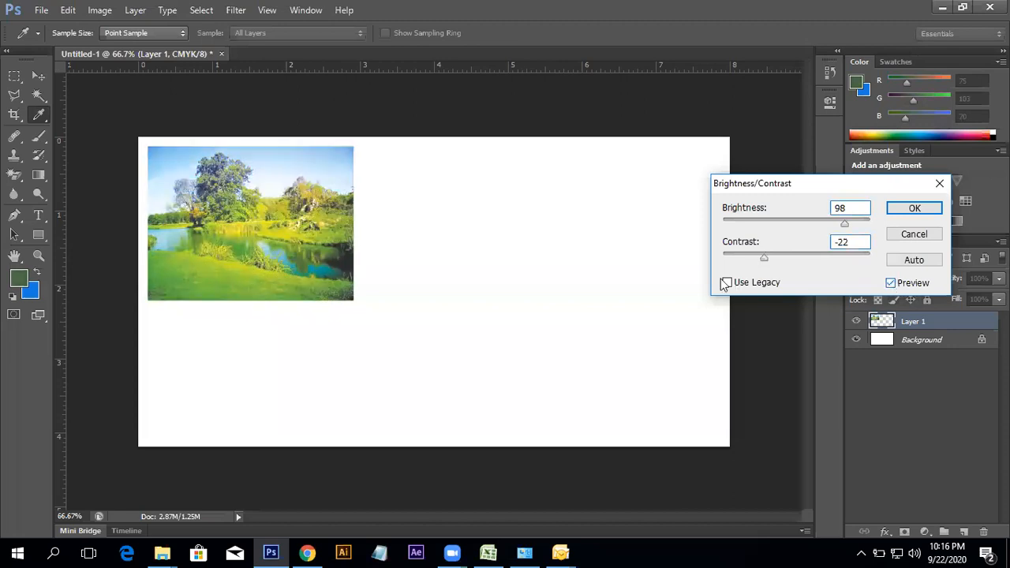
- Try contrast 7 and brightness 79, then cancel the Brightness/Contrast adjustment
{"action": "left_click_drag", "start_coordinate": [762, 265], "coordinate": [803, 263]}
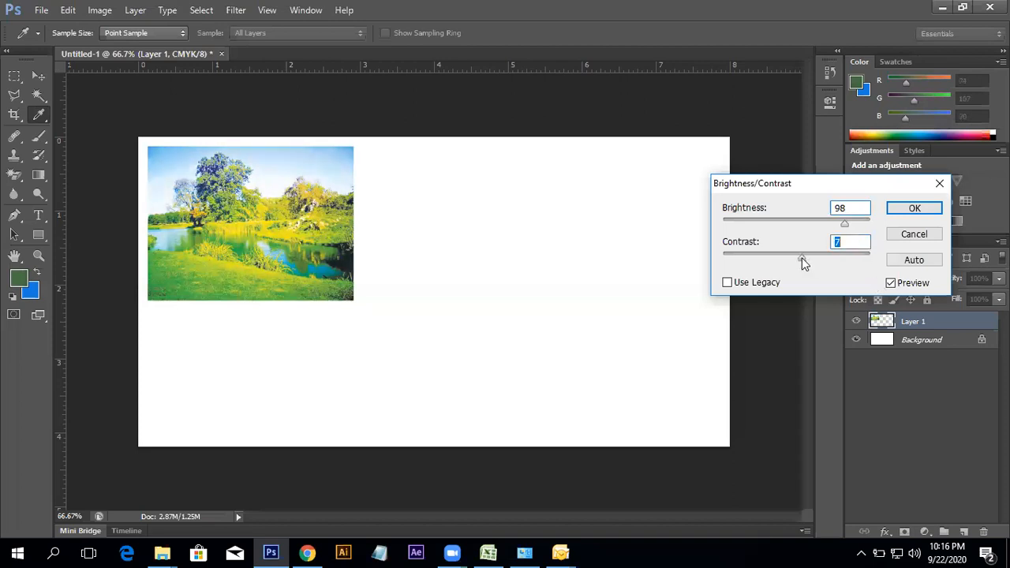
{"action": "mouse_move", "coordinate": [837, 219]}
{"action": "left_mouse_down"}
{"action": "mouse_move", "coordinate": [821, 223]}
{"action": "mouse_move", "coordinate": [875, 219]}
{"action": "mouse_move", "coordinate": [817, 227]}
{"action": "mouse_move", "coordinate": [835, 225]}
{"action": "left_mouse_up"}
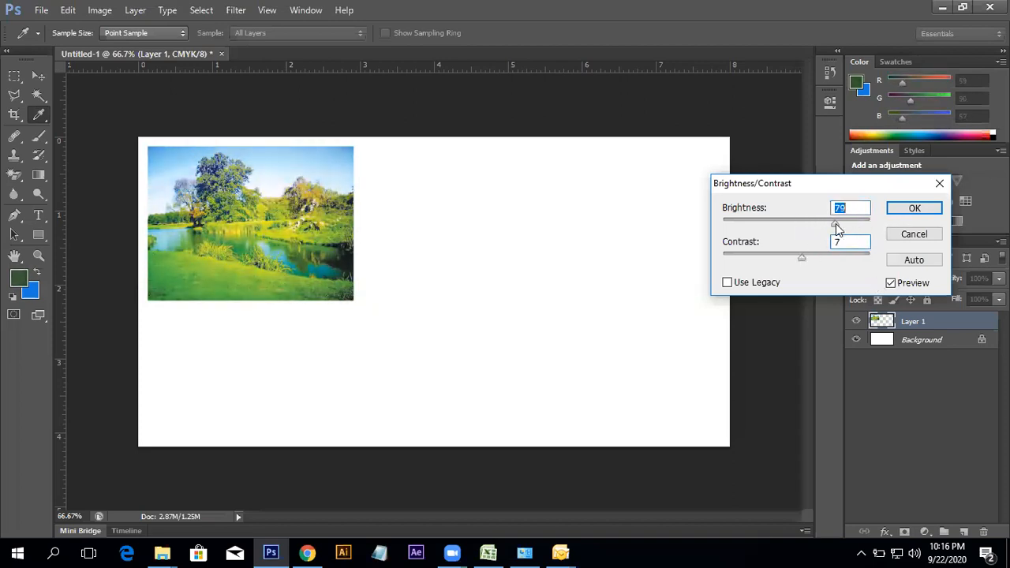
{"action": "left_click", "coordinate": [915, 235]}
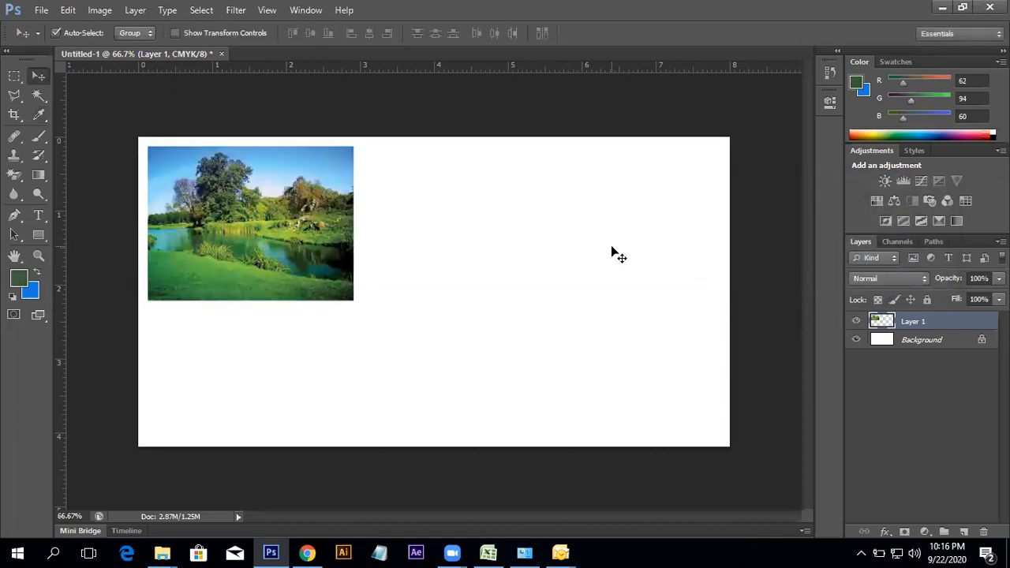
- Open Brightness/Contrast on the photo and try shifting brightness with Use Legacy on, then turn Use Legacy off
{"action": "left_click", "coordinate": [100, 9]}
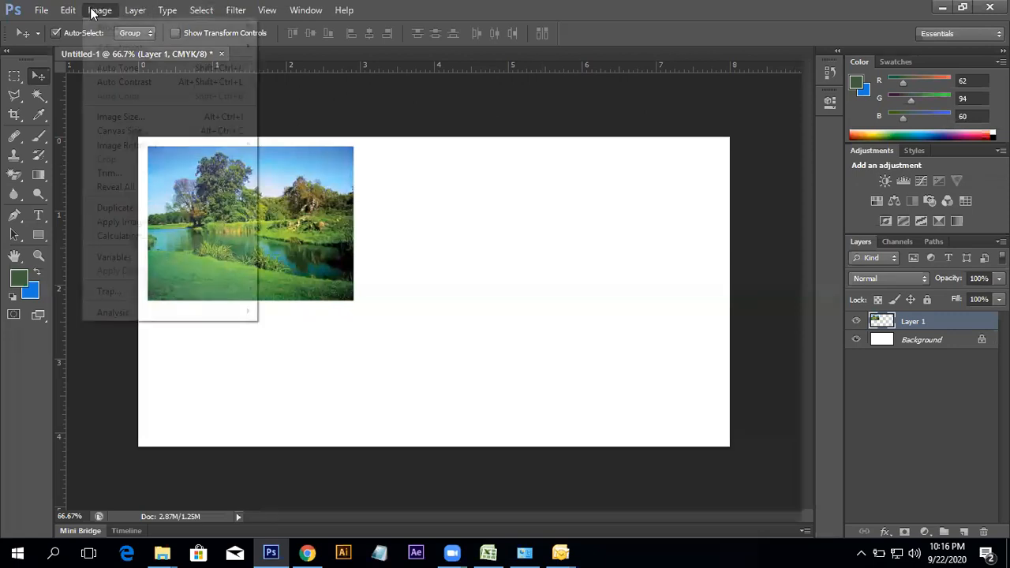
{"action": "mouse_move", "coordinate": [158, 47]}
{"action": "left_click", "coordinate": [300, 48]}
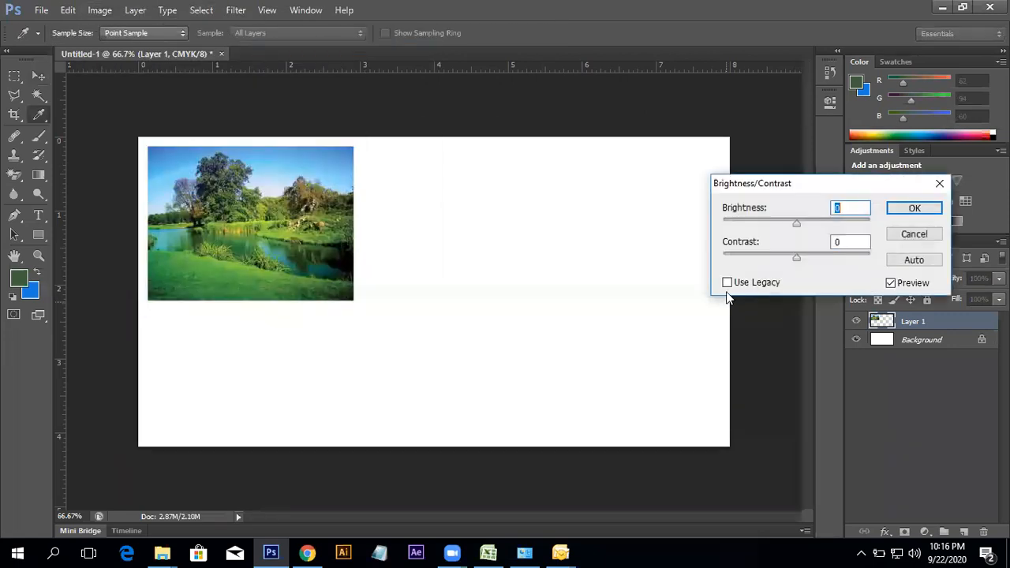
{"action": "mouse_move", "coordinate": [800, 228]}
{"action": "left_mouse_down"}
{"action": "mouse_move", "coordinate": [856, 225]}
{"action": "mouse_move", "coordinate": [809, 234]}
{"action": "left_mouse_up"}
{"action": "left_click", "coordinate": [733, 288]}
{"action": "left_click", "coordinate": [727, 282]}
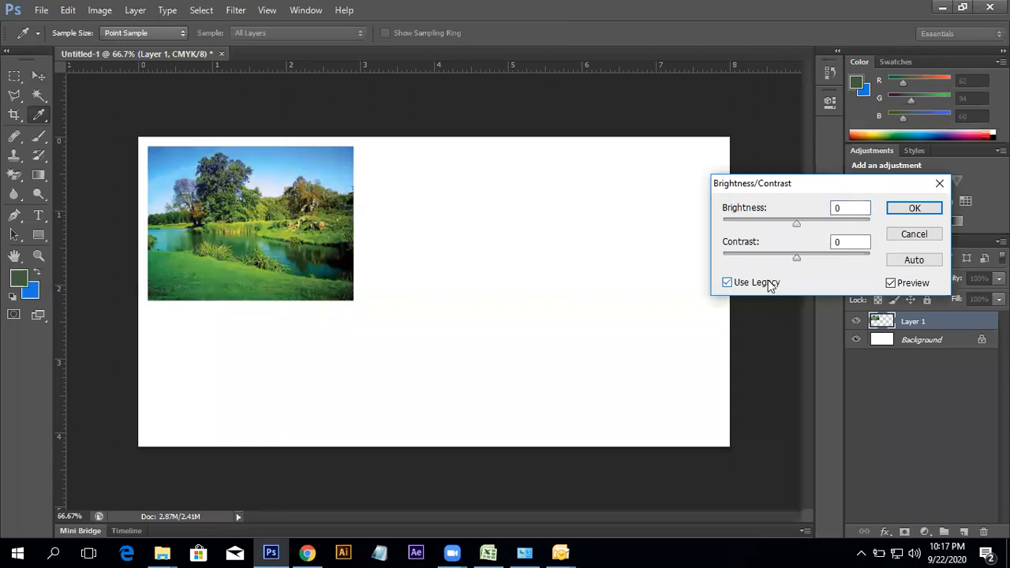
{"action": "left_click_drag", "start_coordinate": [796, 224], "coordinate": [841, 225]}
{"action": "left_click", "coordinate": [730, 287]}
- Try brightness -14 with contrast 55, apply the Auto correction, then cancel the Brightness/Contrast adjustment
{"action": "left_click_drag", "start_coordinate": [813, 226], "coordinate": [789, 227]}
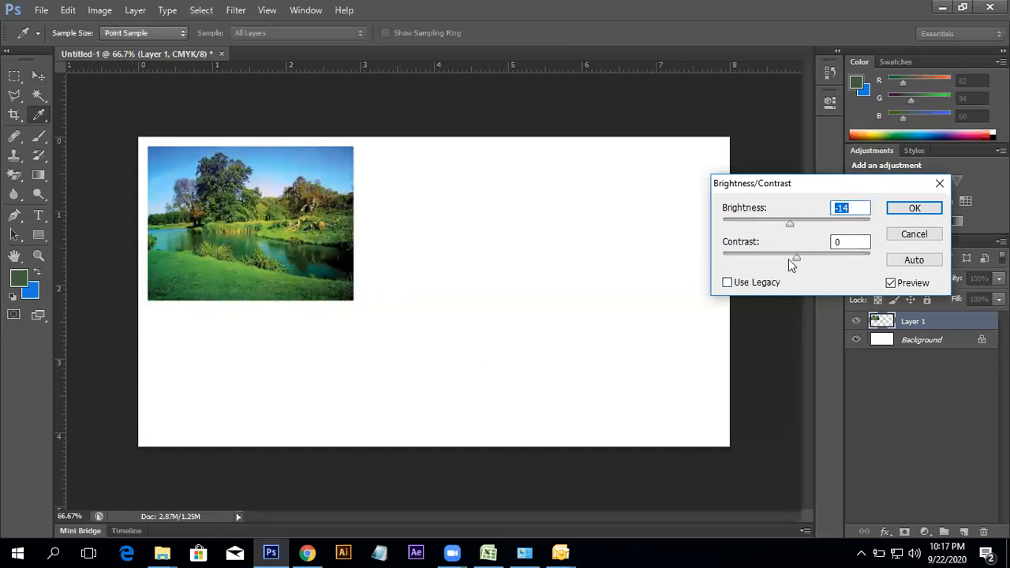
{"action": "left_click_drag", "start_coordinate": [800, 262], "coordinate": [835, 265]}
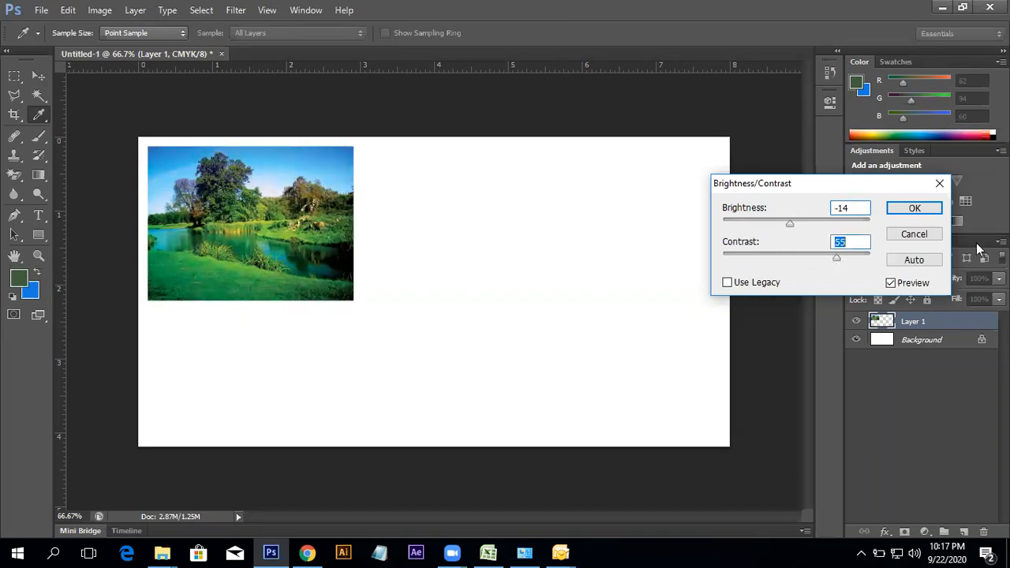
{"action": "left_click", "coordinate": [921, 263]}
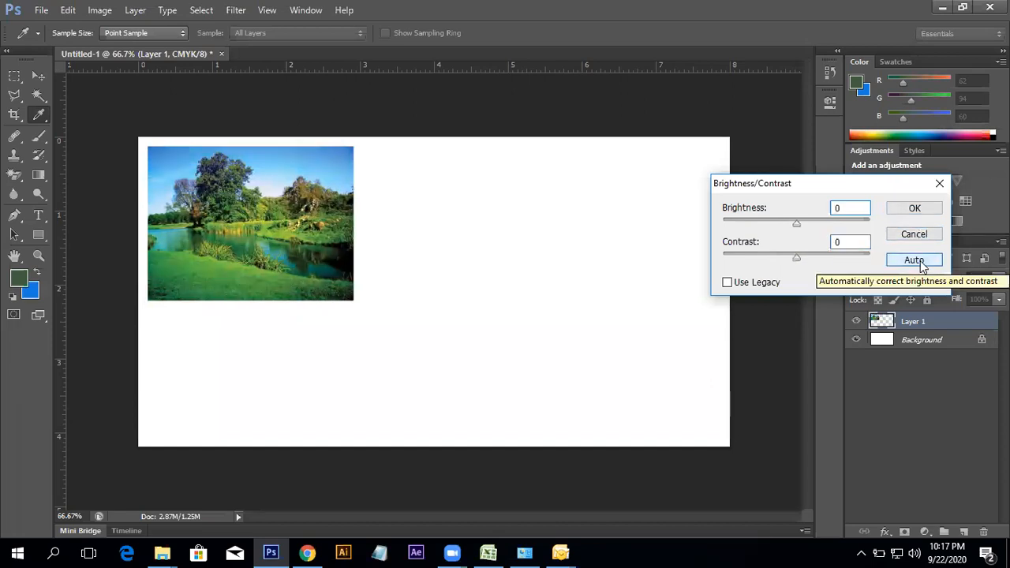
{"action": "left_click", "coordinate": [915, 235]}
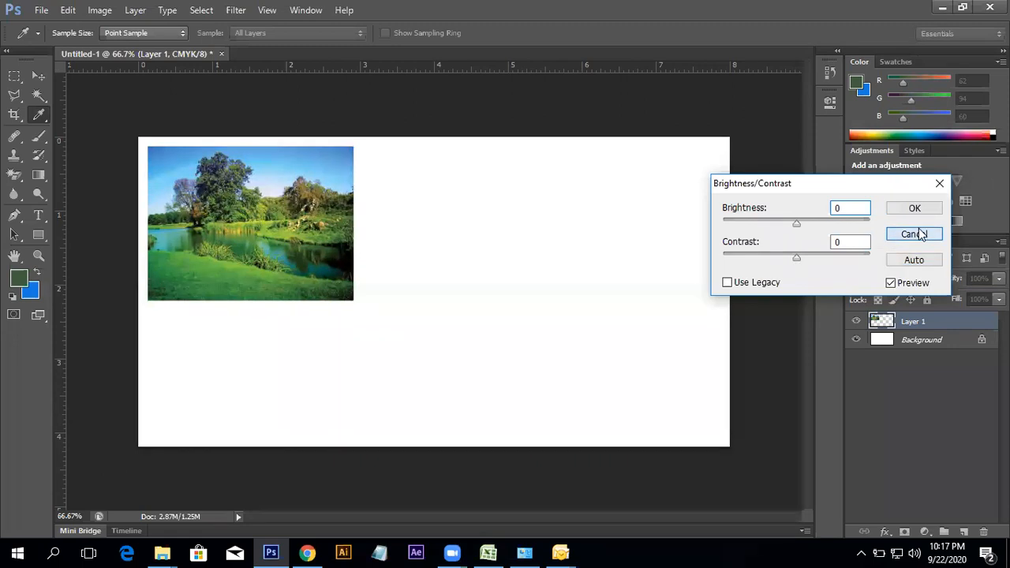
{"action": "key", "text": "v"}
{"action": "left_click", "coordinate": [100, 9]}
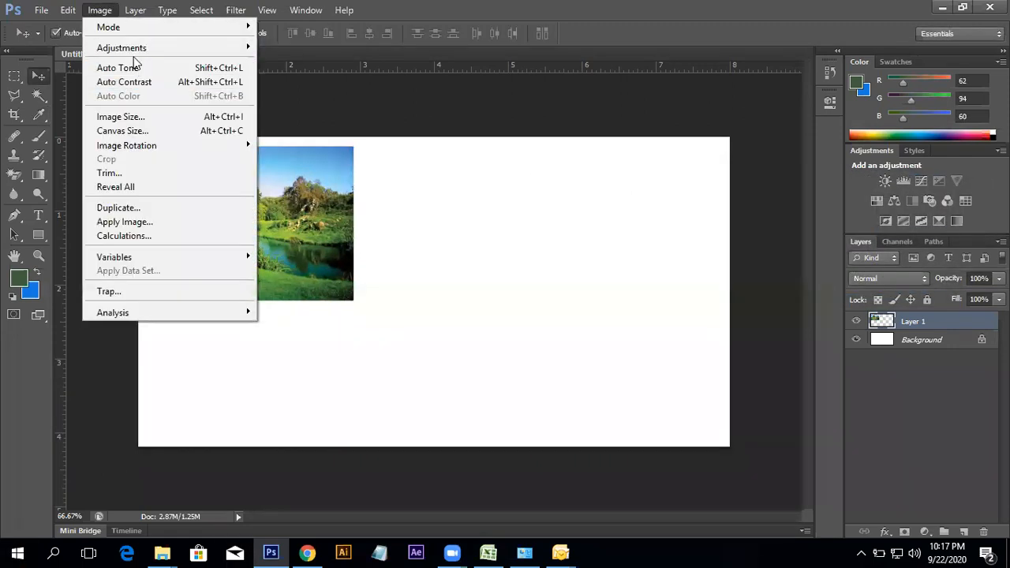
{"action": "mouse_move", "coordinate": [151, 48]}
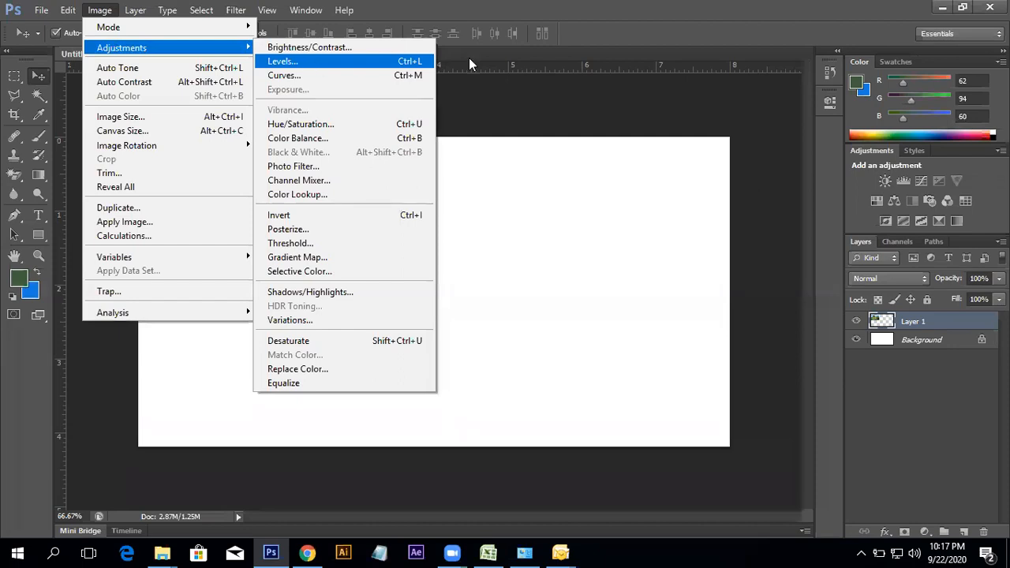
{"action": "left_click", "coordinate": [665, 18]}
{"action": "left_click", "coordinate": [100, 9]}
{"action": "left_click", "coordinate": [99, 9]}
- Convert the document's colour mode to RGB Color without flattening the layers
{"action": "left_click", "coordinate": [68, 9]}
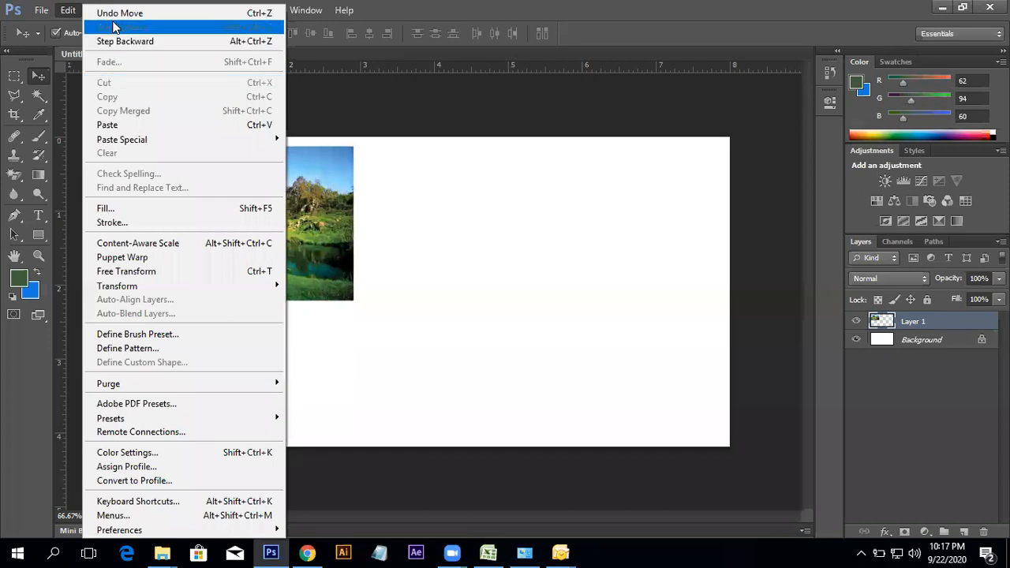
{"action": "mouse_move", "coordinate": [101, 10]}
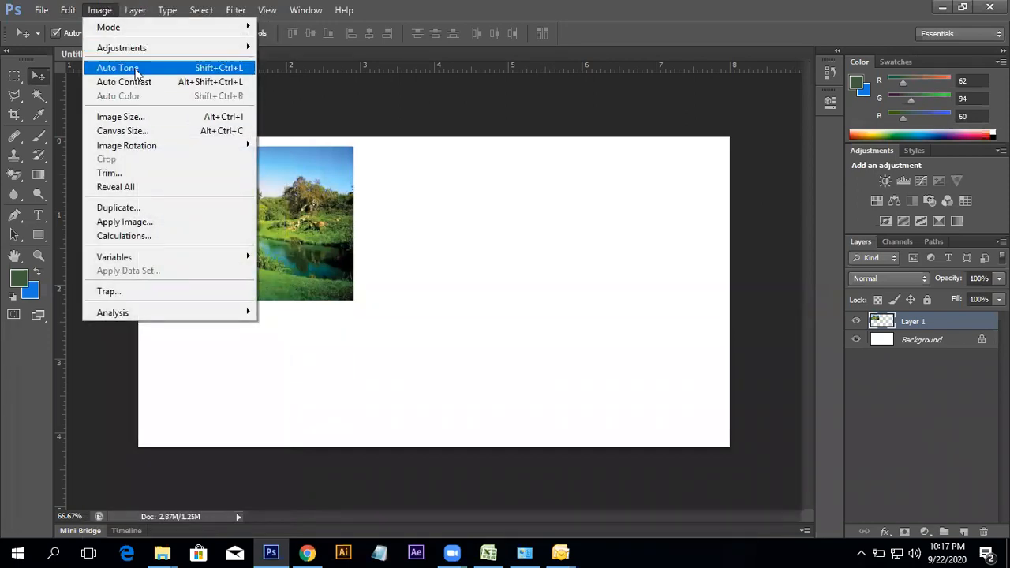
{"action": "mouse_move", "coordinate": [150, 28]}
{"action": "left_click", "coordinate": [287, 83]}
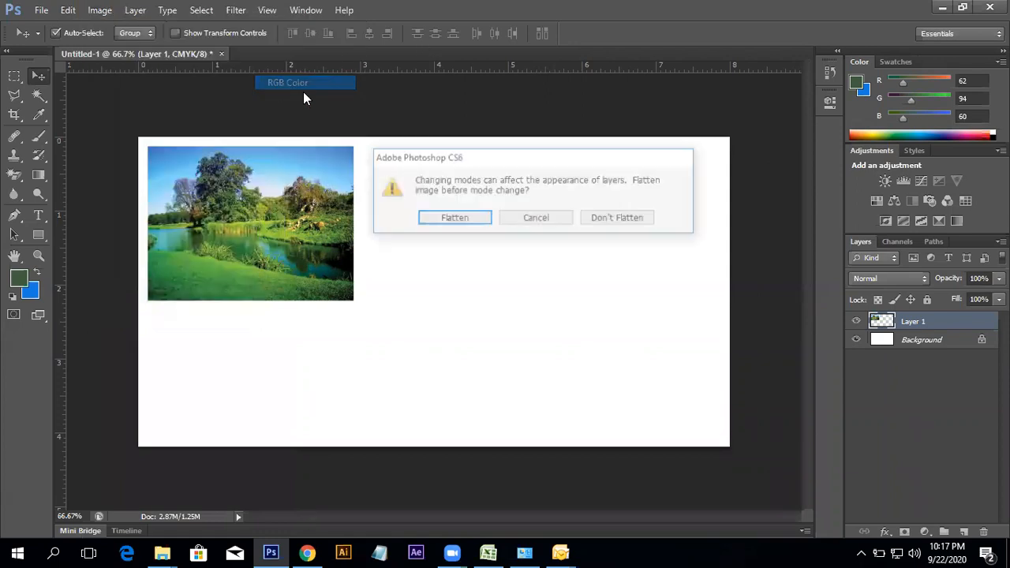
{"action": "left_click", "coordinate": [613, 223]}
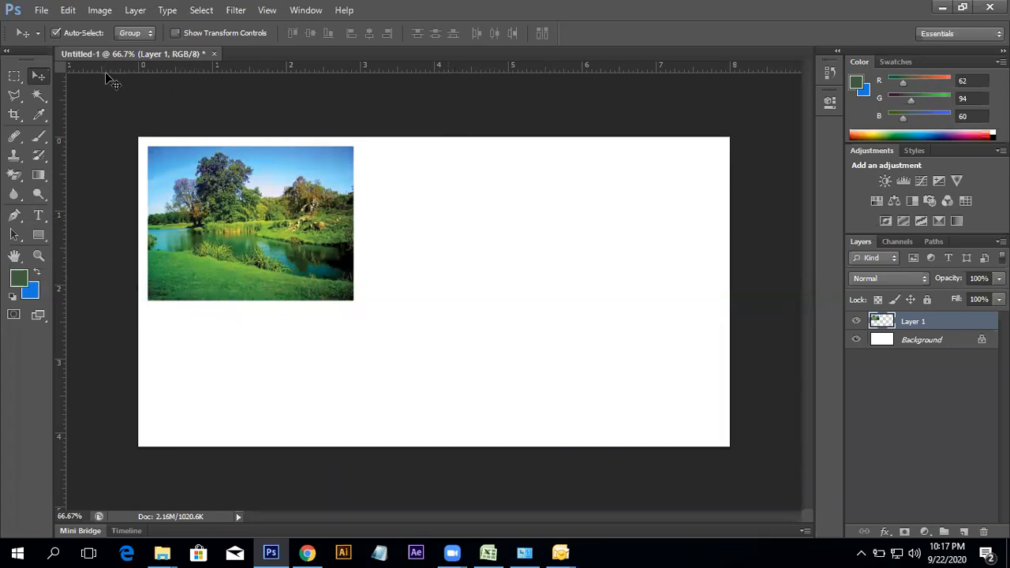
- Try a brightness of 14 on the photo in RGB mode, then cancel the Brightness/Contrast adjustment
{"action": "left_click", "coordinate": [99, 10]}
{"action": "mouse_move", "coordinate": [106, 45]}
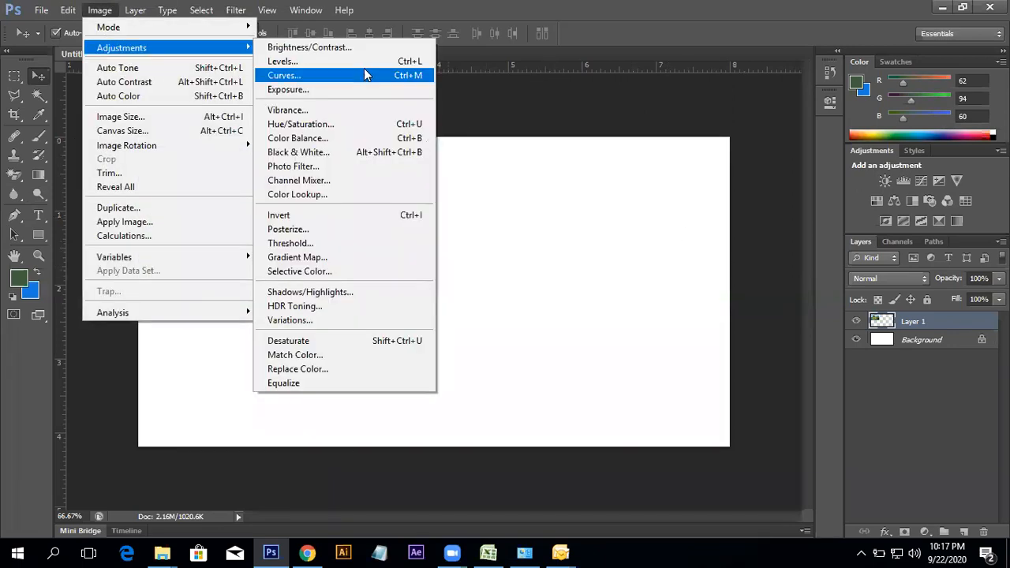
{"action": "left_click", "coordinate": [309, 46]}
{"action": "mouse_move", "coordinate": [798, 223]}
{"action": "left_mouse_down"}
{"action": "mouse_move", "coordinate": [831, 222]}
{"action": "mouse_move", "coordinate": [803, 224]}
{"action": "left_mouse_up"}
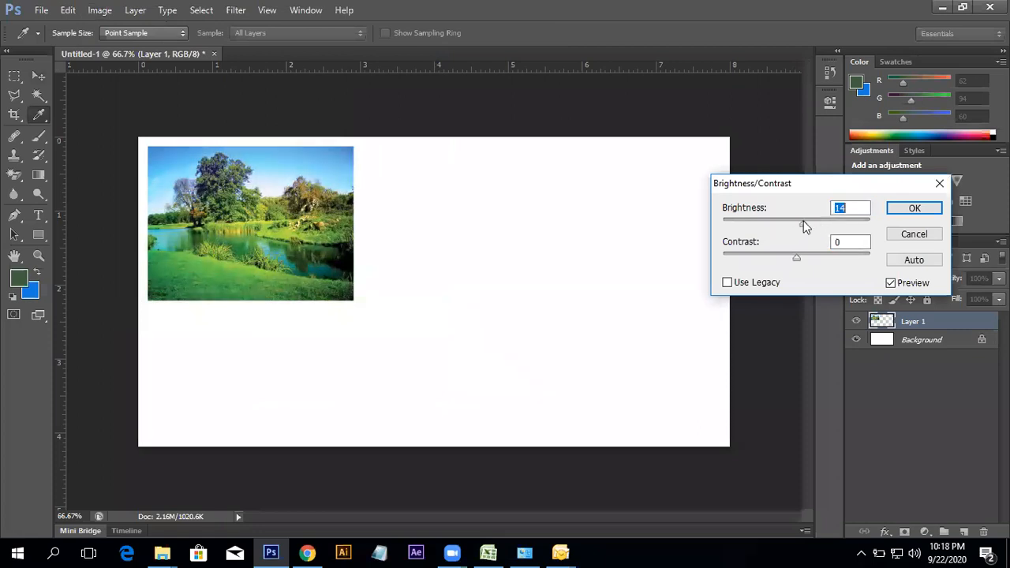
{"action": "left_click", "coordinate": [914, 235]}
{"action": "key", "text": "v"}
- Open the Levels adjustment for the photo layer and place its dialog beside the photo
{"action": "left_click", "coordinate": [99, 9]}
{"action": "mouse_move", "coordinate": [118, 47]}
{"action": "left_click", "coordinate": [319, 61]}
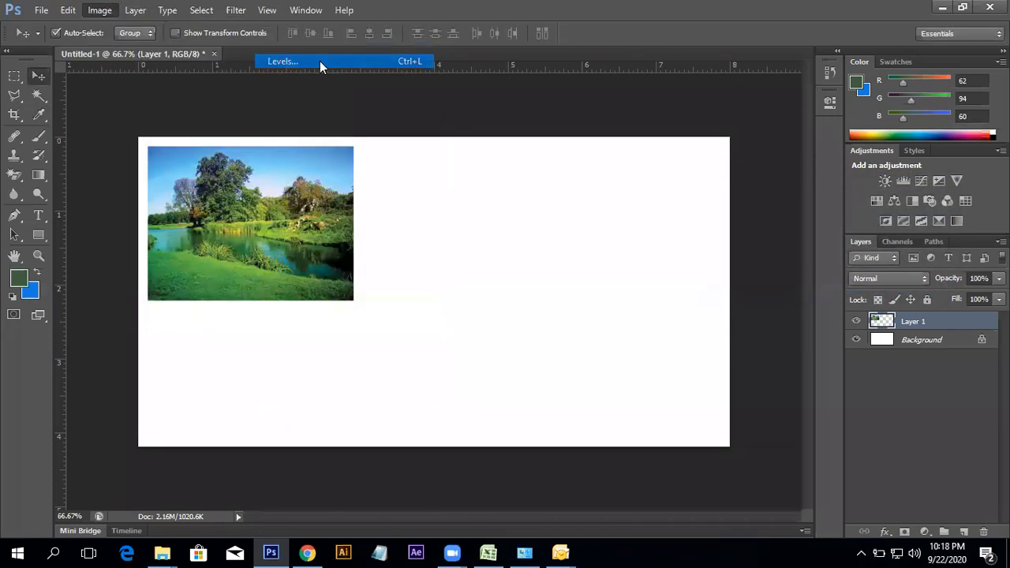
{"action": "left_click_drag", "start_coordinate": [820, 93], "coordinate": [513, 122]}
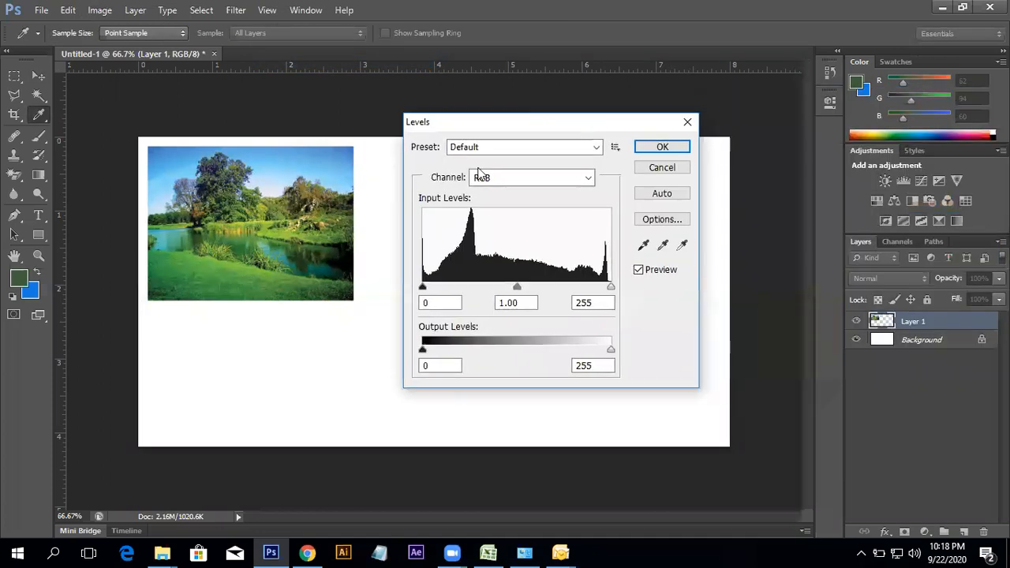
- Try different black and white input levels on the RGB channel, including black at 5, then restore them to 0 and 255
{"action": "mouse_move", "coordinate": [423, 289]}
{"action": "left_mouse_down"}
{"action": "mouse_move", "coordinate": [487, 290]}
{"action": "mouse_move", "coordinate": [423, 290]}
{"action": "left_mouse_up"}
{"action": "mouse_move", "coordinate": [608, 290]}
{"action": "left_mouse_down"}
{"action": "mouse_move", "coordinate": [484, 289]}
{"action": "mouse_move", "coordinate": [611, 289]}
{"action": "left_mouse_up"}
{"action": "left_click_drag", "start_coordinate": [423, 288], "coordinate": [543, 296]}
{"action": "left_click", "coordinate": [573, 128]}
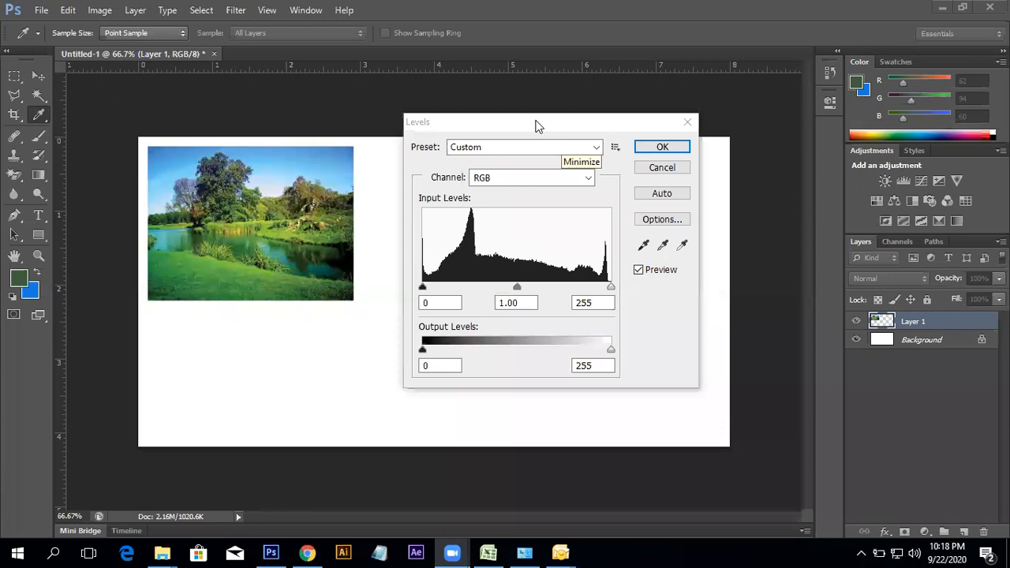
{"action": "left_click", "coordinate": [424, 290]}
{"action": "mouse_move", "coordinate": [425, 284]}
{"action": "left_mouse_down"}
{"action": "mouse_move", "coordinate": [438, 285]}
{"action": "mouse_move", "coordinate": [427, 286]}
{"action": "left_mouse_up"}
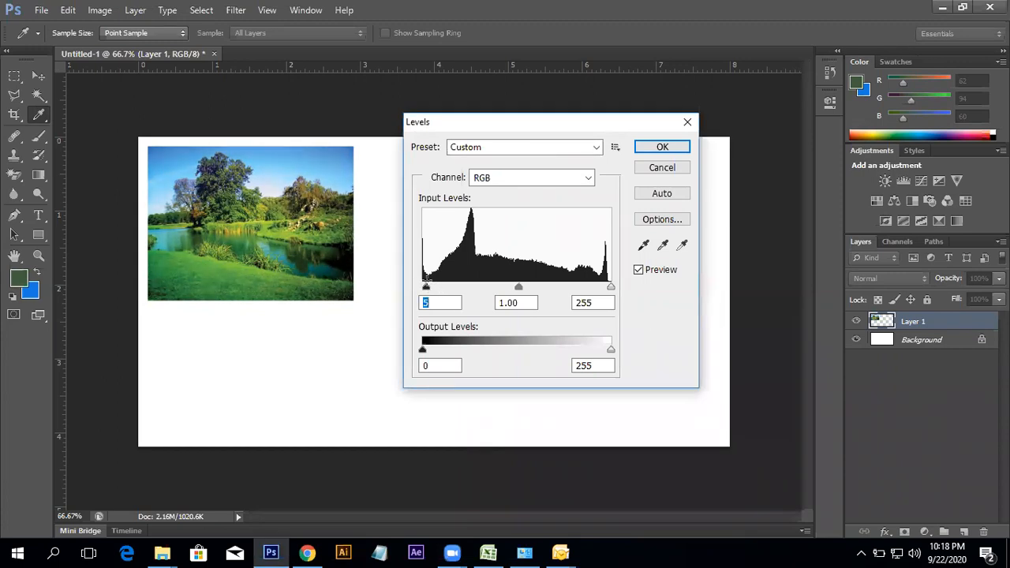
{"action": "mouse_move", "coordinate": [426, 288]}
{"action": "left_mouse_down"}
{"action": "mouse_move", "coordinate": [475, 285]}
{"action": "mouse_move", "coordinate": [422, 286]}
{"action": "left_mouse_up"}
{"action": "mouse_move", "coordinate": [611, 288]}
{"action": "left_mouse_down"}
{"action": "mouse_move", "coordinate": [600, 285]}
{"action": "mouse_move", "coordinate": [629, 286]}
{"action": "mouse_move", "coordinate": [553, 286]}
{"action": "mouse_move", "coordinate": [612, 287]}
{"action": "left_mouse_up"}
{"action": "mouse_move", "coordinate": [427, 289]}
{"action": "left_mouse_down"}
{"action": "mouse_move", "coordinate": [453, 287]}
{"action": "mouse_move", "coordinate": [416, 284]}
{"action": "left_mouse_up"}
- Try the Levels presets Increase Contrast 1, Increase Contrast 2 and Increase Contrast 3 on the photo
{"action": "left_click", "coordinate": [513, 147]}
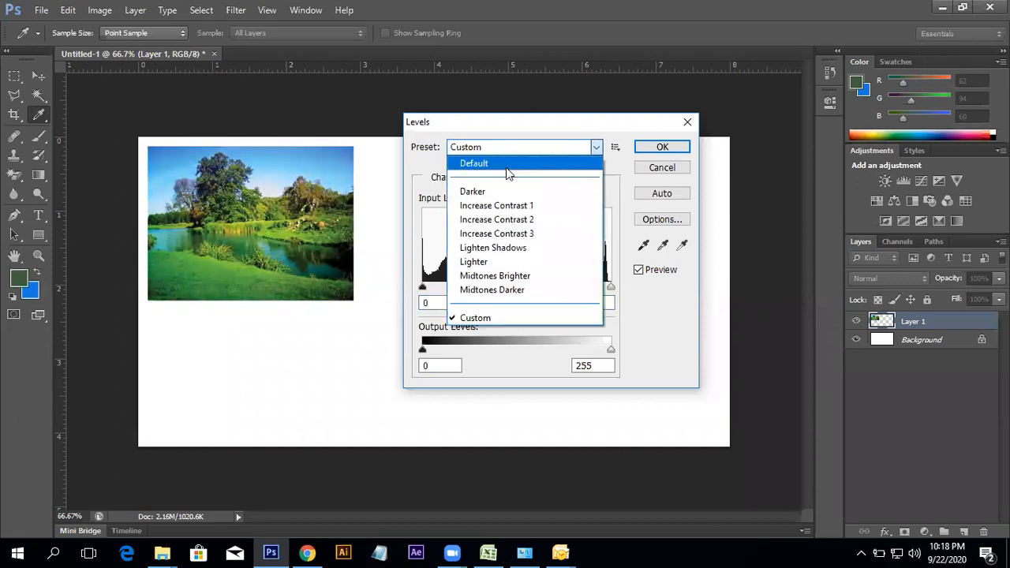
{"action": "left_click", "coordinate": [515, 207]}
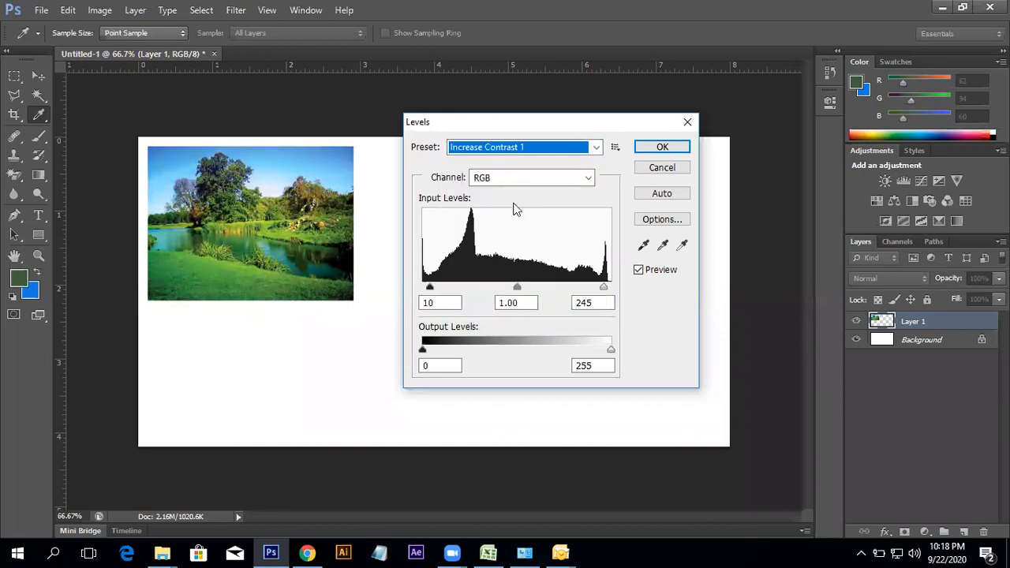
{"action": "left_click", "coordinate": [514, 149]}
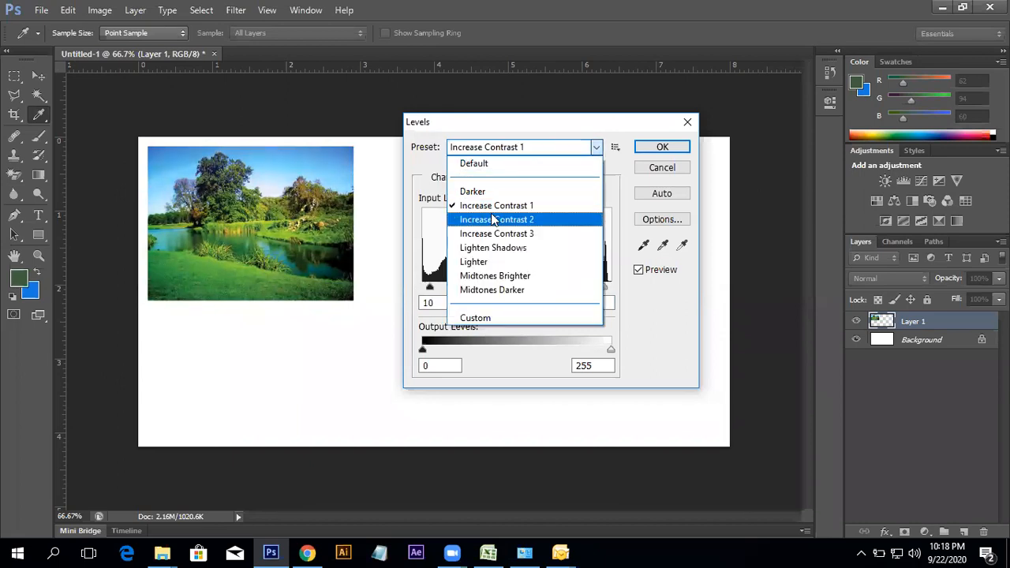
{"action": "left_click", "coordinate": [494, 223]}
{"action": "left_click", "coordinate": [521, 148]}
{"action": "left_click", "coordinate": [497, 234]}
- Try the Levels presets Lighten Shadows, Lighter and Midtones Brighter on the photo
{"action": "left_click", "coordinate": [535, 154]}
{"action": "left_click", "coordinate": [519, 248]}
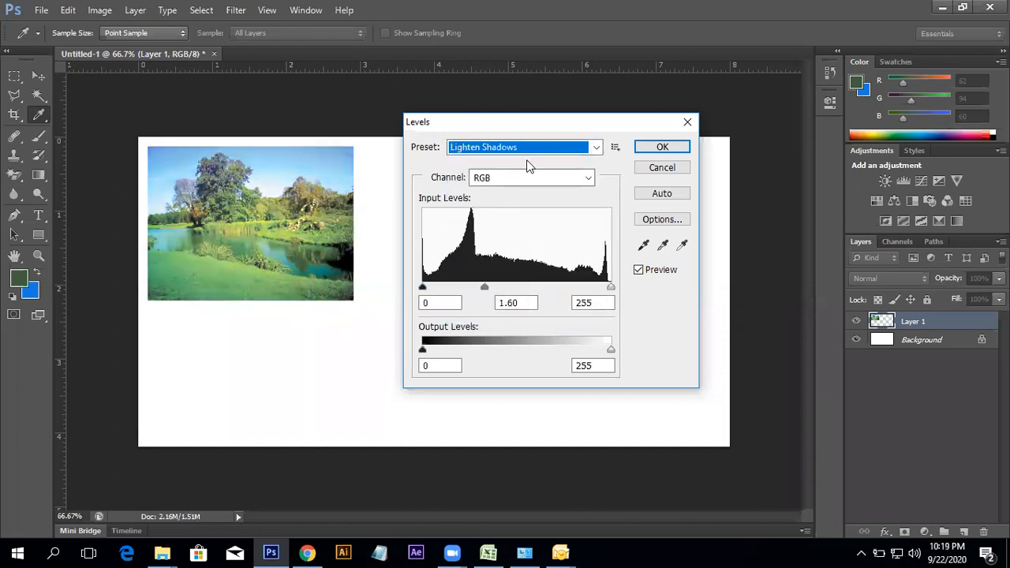
{"action": "left_click", "coordinate": [521, 147]}
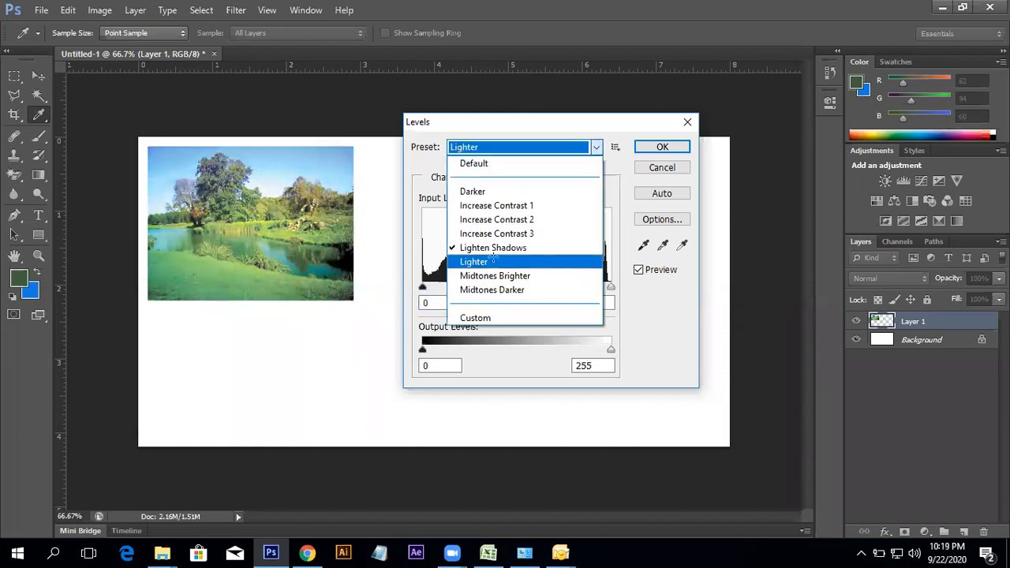
{"action": "left_click", "coordinate": [501, 260]}
{"action": "left_click", "coordinate": [521, 147]}
{"action": "scroll", "coordinate": [492, 277], "scroll_direction": "up", "scroll_amount": 1}
{"action": "left_click", "coordinate": [496, 272]}
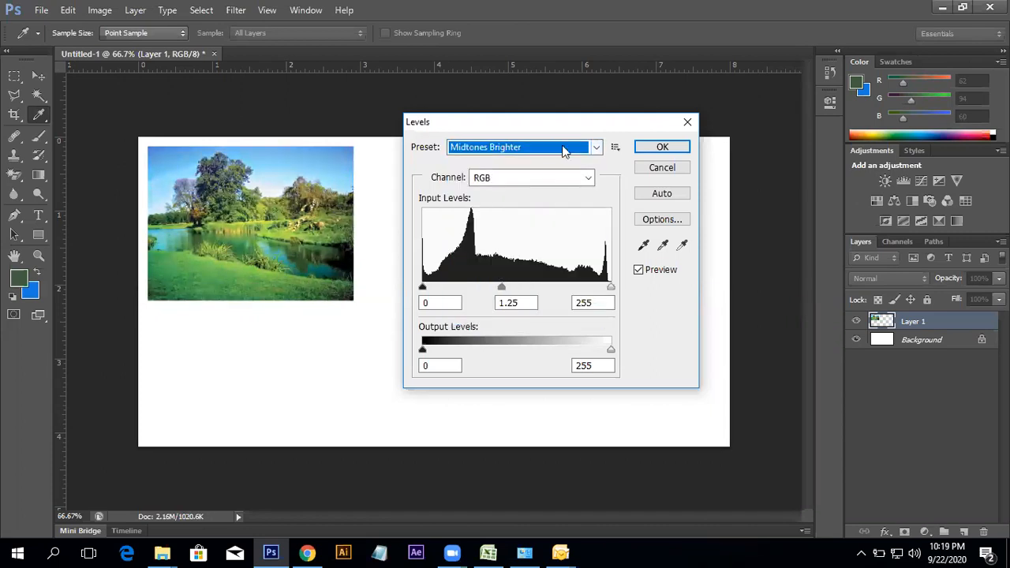
- Try the Levels presets Midtones Darker and Darker on the photo
{"action": "left_click", "coordinate": [538, 155]}
{"action": "left_click", "coordinate": [494, 287]}
{"action": "left_click", "coordinate": [521, 150]}
{"action": "left_click", "coordinate": [483, 192]}
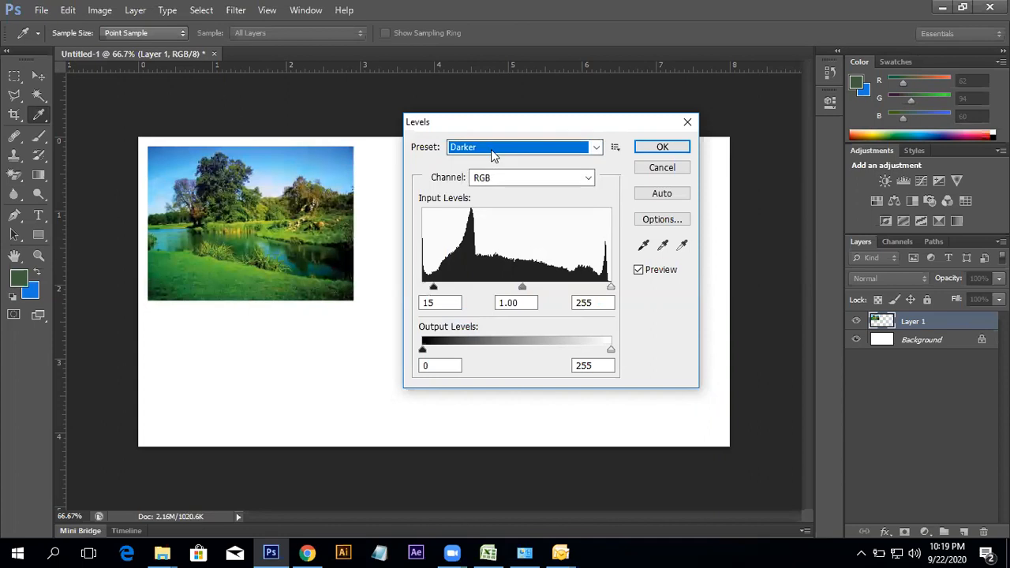
- Return Levels to the Default preset, then try shifting the RGB white input level and return it to 255 with the preview on
{"action": "left_click", "coordinate": [491, 150]}
{"action": "left_click", "coordinate": [473, 164]}
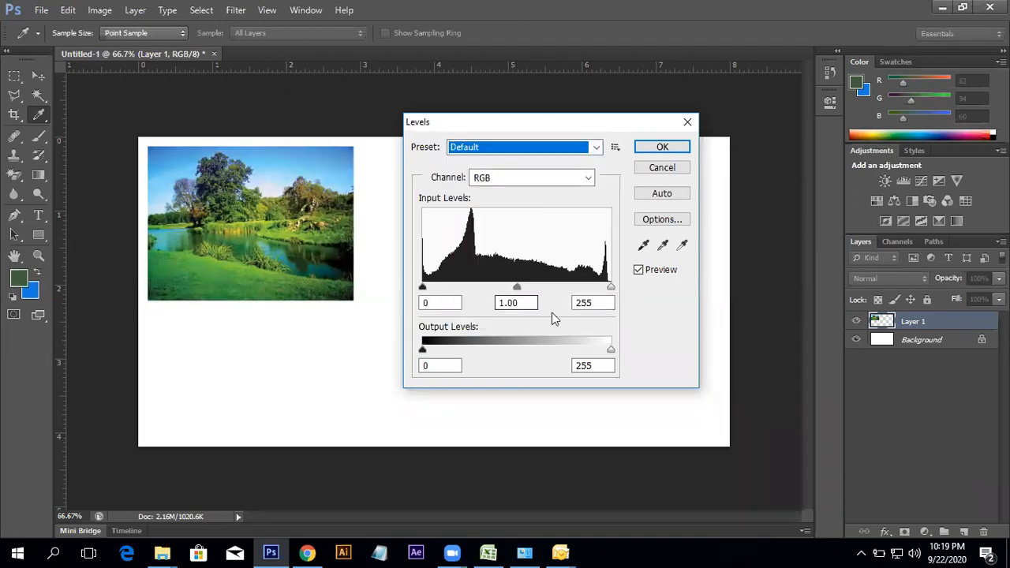
{"action": "left_click_drag", "start_coordinate": [611, 288], "coordinate": [645, 283]}
{"action": "left_click", "coordinate": [639, 270]}
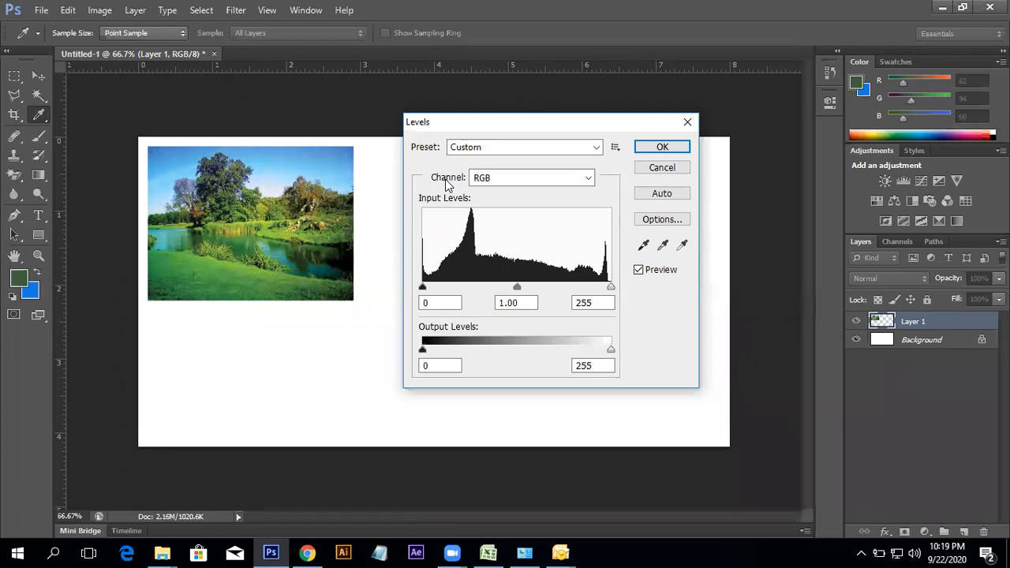
- Switch Levels to the Red channel and try its black and white input levels, returning them to 0 and 255
{"action": "left_click", "coordinate": [551, 180]}
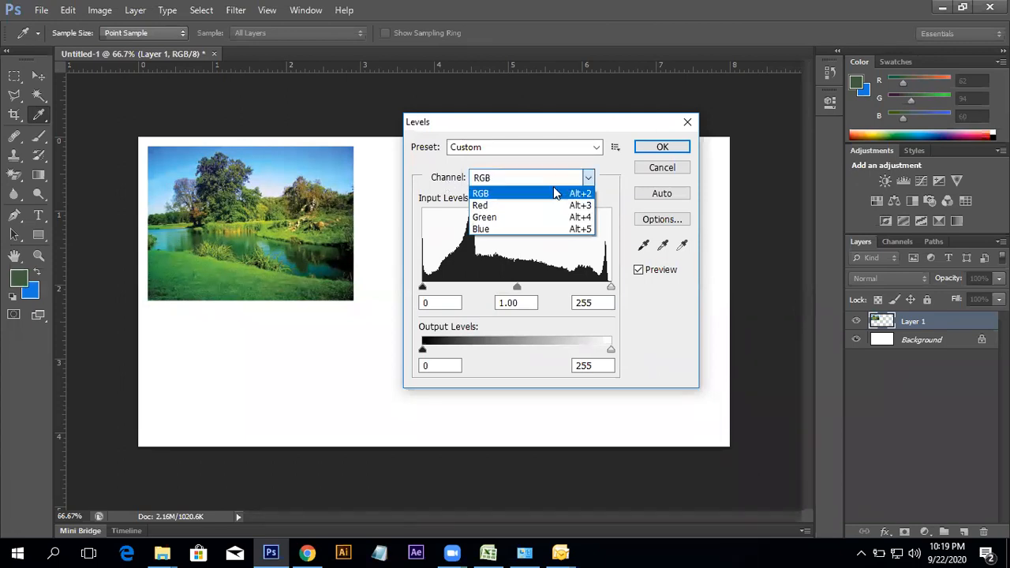
{"action": "left_click", "coordinate": [506, 205]}
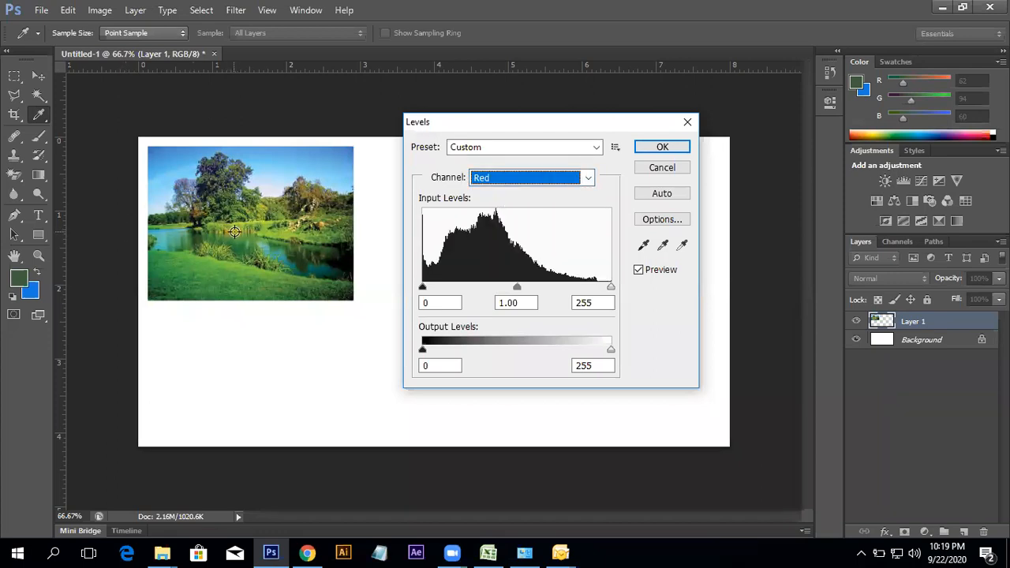
{"action": "mouse_move", "coordinate": [422, 287]}
{"action": "left_mouse_down"}
{"action": "mouse_move", "coordinate": [587, 291]}
{"action": "mouse_move", "coordinate": [412, 284]}
{"action": "left_mouse_up"}
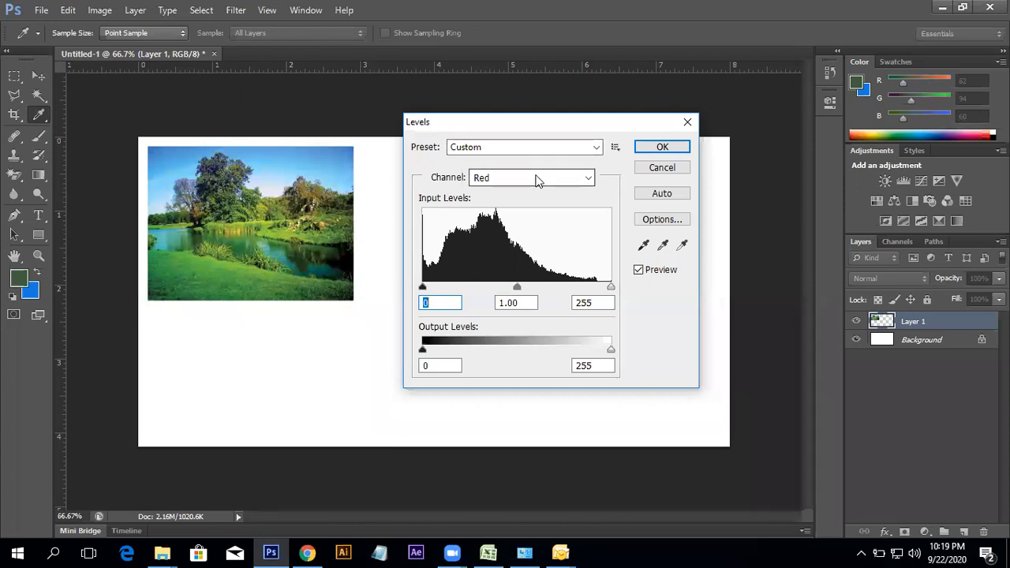
{"action": "mouse_move", "coordinate": [422, 286]}
{"action": "left_mouse_down"}
{"action": "mouse_move", "coordinate": [513, 287]}
{"action": "mouse_move", "coordinate": [412, 284]}
{"action": "left_mouse_up"}
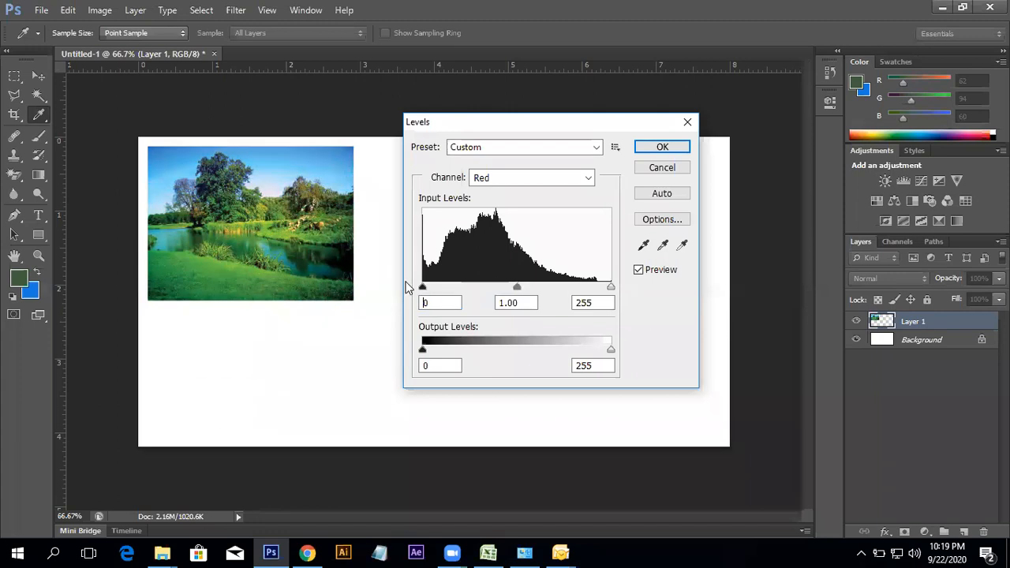
{"action": "left_click_drag", "start_coordinate": [605, 288], "coordinate": [645, 291]}
- Switch Levels to the Green channel and try shifting its black and white input levels
{"action": "left_click", "coordinate": [507, 182]}
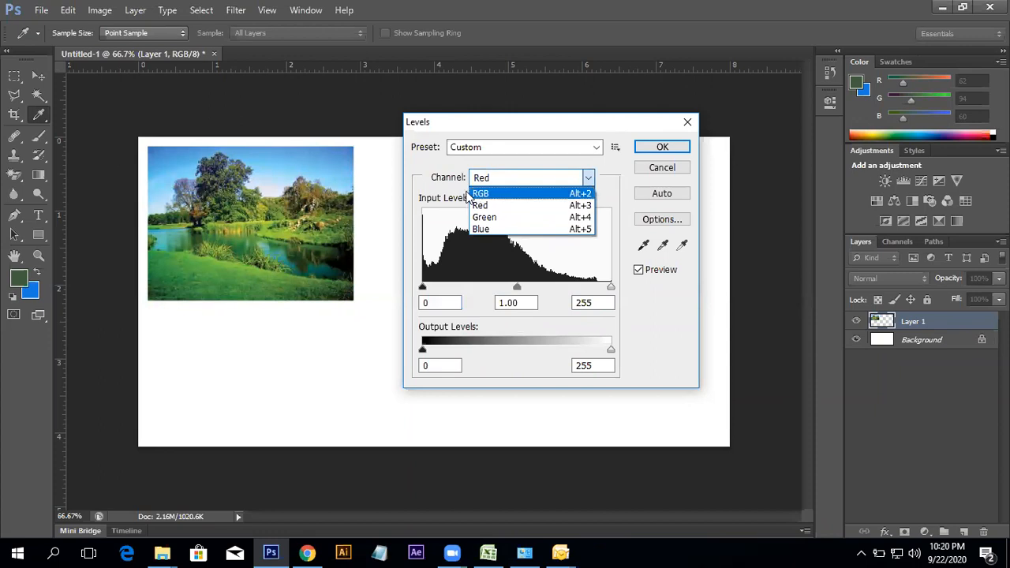
{"action": "left_click", "coordinate": [484, 217]}
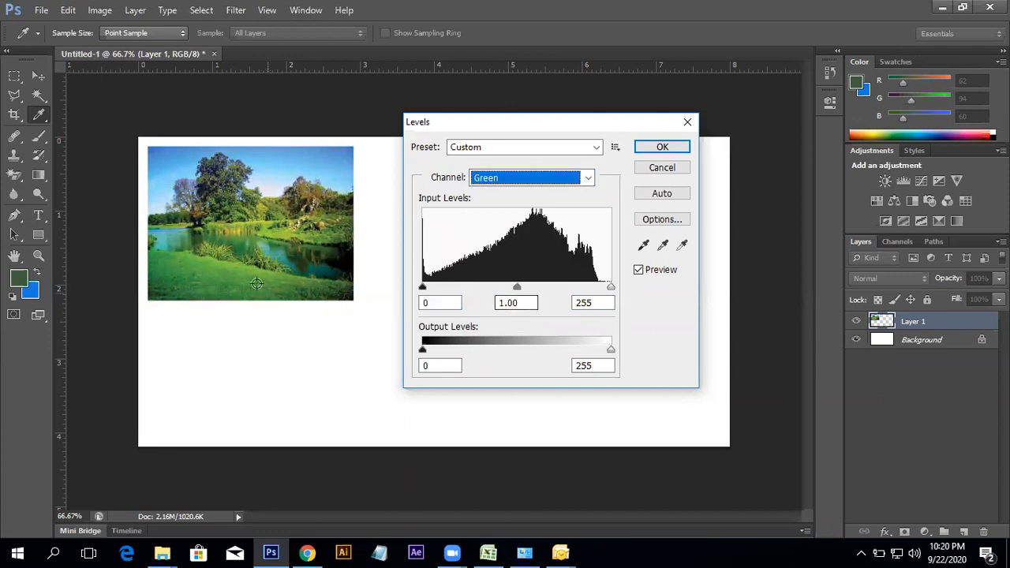
{"action": "left_click_drag", "start_coordinate": [424, 290], "coordinate": [350, 290]}
{"action": "left_click_drag", "start_coordinate": [609, 289], "coordinate": [625, 275]}
- Switch Levels to the Blue channel and try shifting its black input level, returning it to 0
{"action": "left_click", "coordinate": [515, 182]}
{"action": "left_click", "coordinate": [480, 227]}
{"action": "left_click_drag", "start_coordinate": [424, 287], "coordinate": [396, 290]}
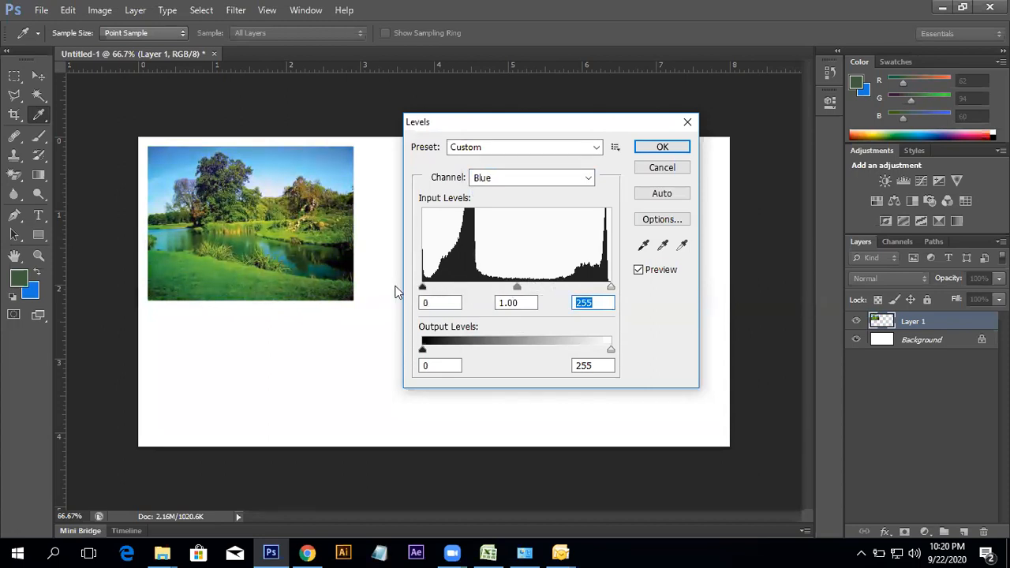
- Try shifting the Blue channel's black and white input levels, returning them to 0 and 255, and cancel Levels
{"action": "left_click_drag", "start_coordinate": [456, 283], "coordinate": [402, 286]}
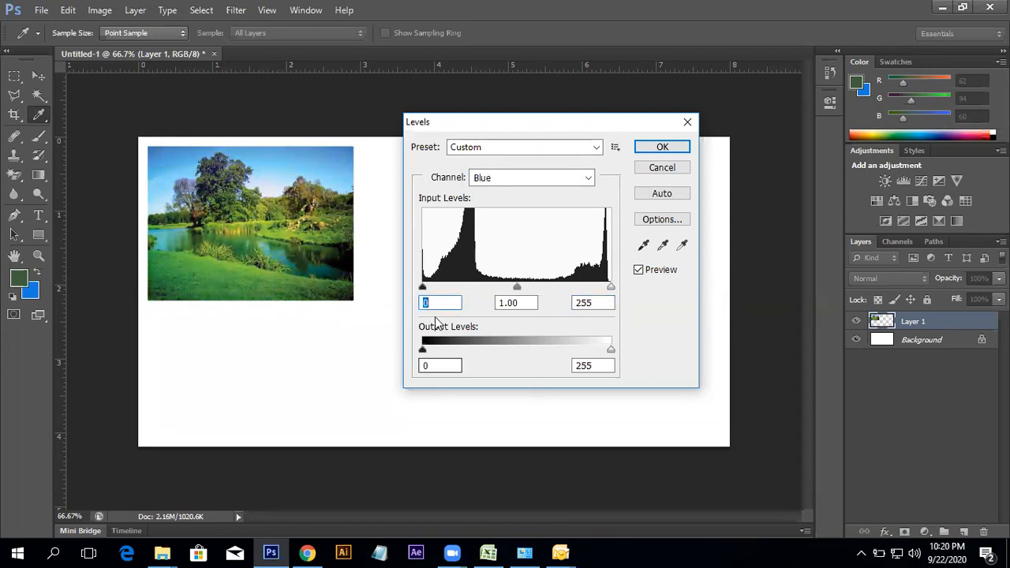
{"action": "mouse_move", "coordinate": [424, 287]}
{"action": "left_mouse_down"}
{"action": "mouse_move", "coordinate": [463, 288]}
{"action": "mouse_move", "coordinate": [422, 289]}
{"action": "left_mouse_up"}
{"action": "left_click_drag", "start_coordinate": [610, 287], "coordinate": [621, 308]}
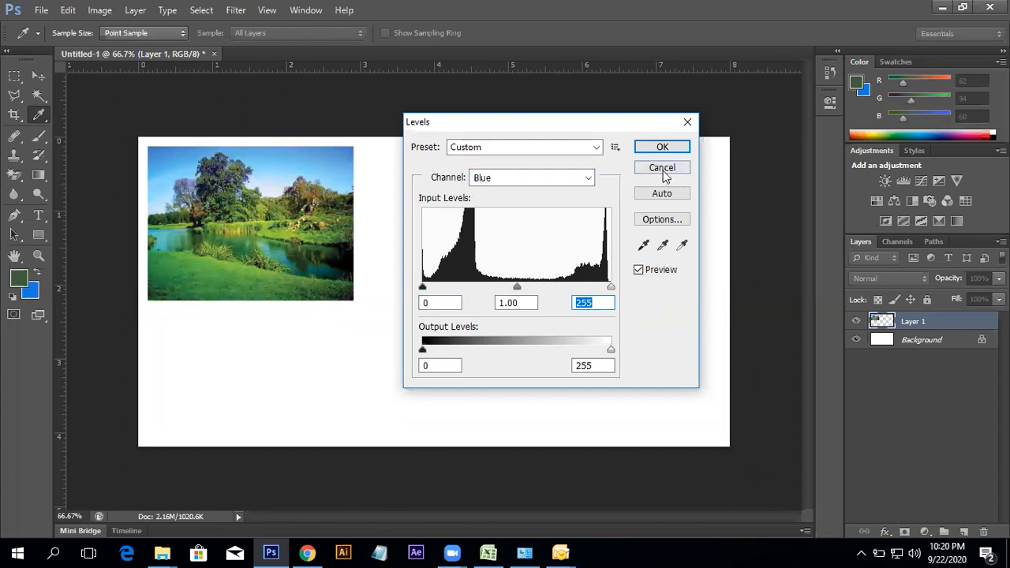
{"action": "left_click", "coordinate": [536, 179]}
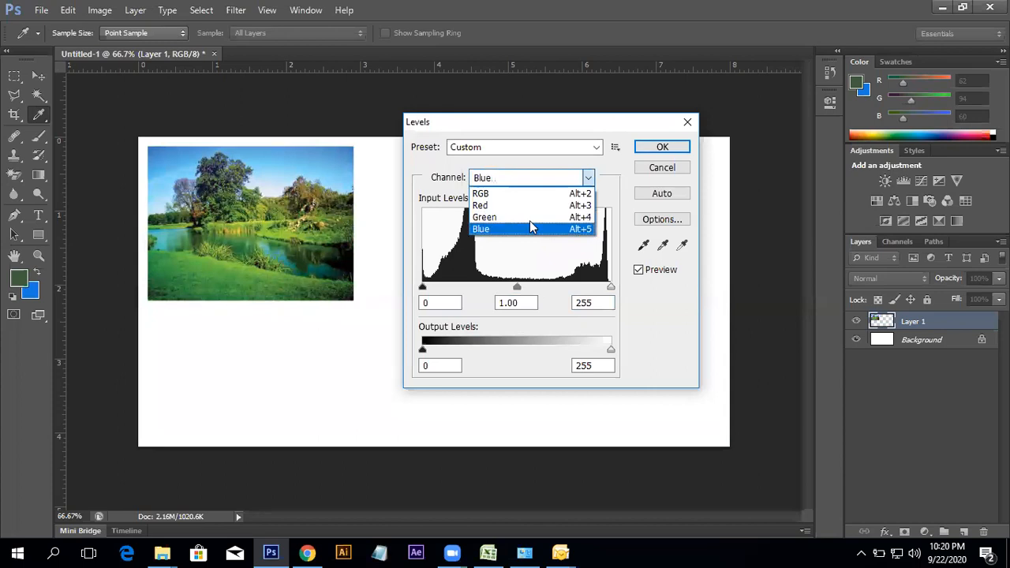
{"action": "left_click", "coordinate": [651, 168]}
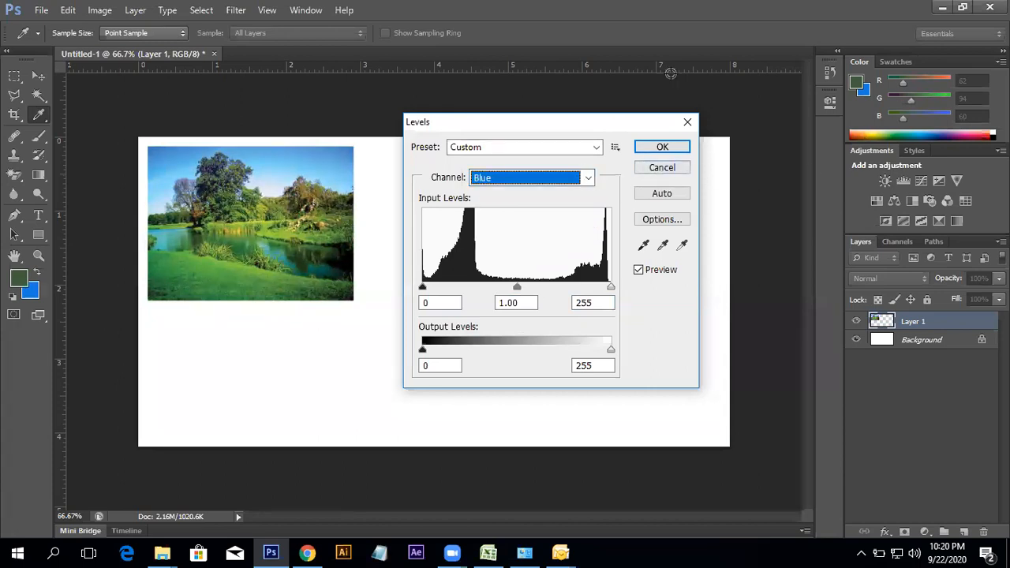
{"action": "left_click", "coordinate": [665, 167]}
{"action": "key", "text": "v"}
{"action": "left_click", "coordinate": [105, 14]}
{"action": "mouse_move", "coordinate": [124, 47]}
{"action": "left_click", "coordinate": [301, 76]}
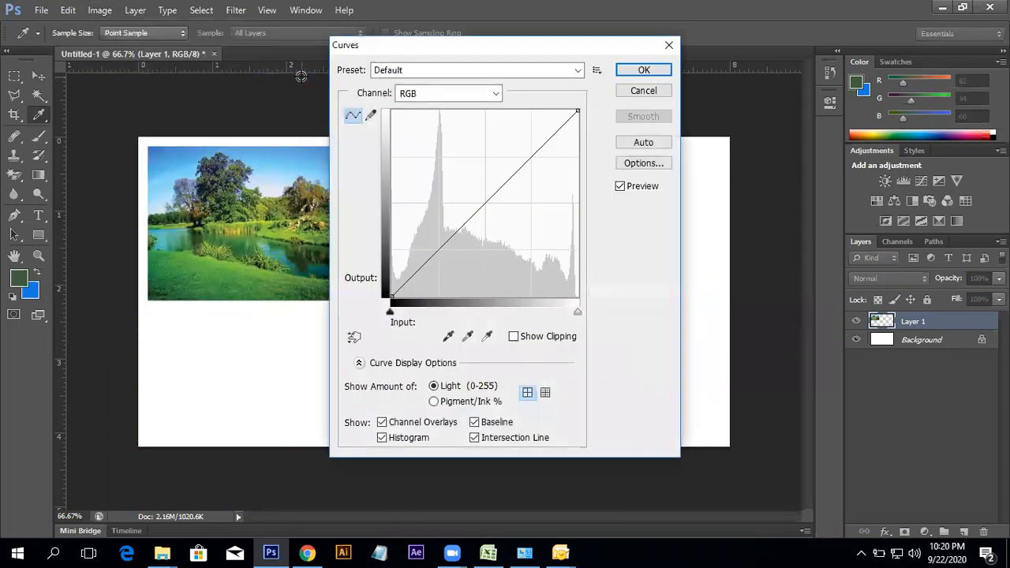
{"action": "left_click_drag", "start_coordinate": [411, 50], "coordinate": [645, 71]}
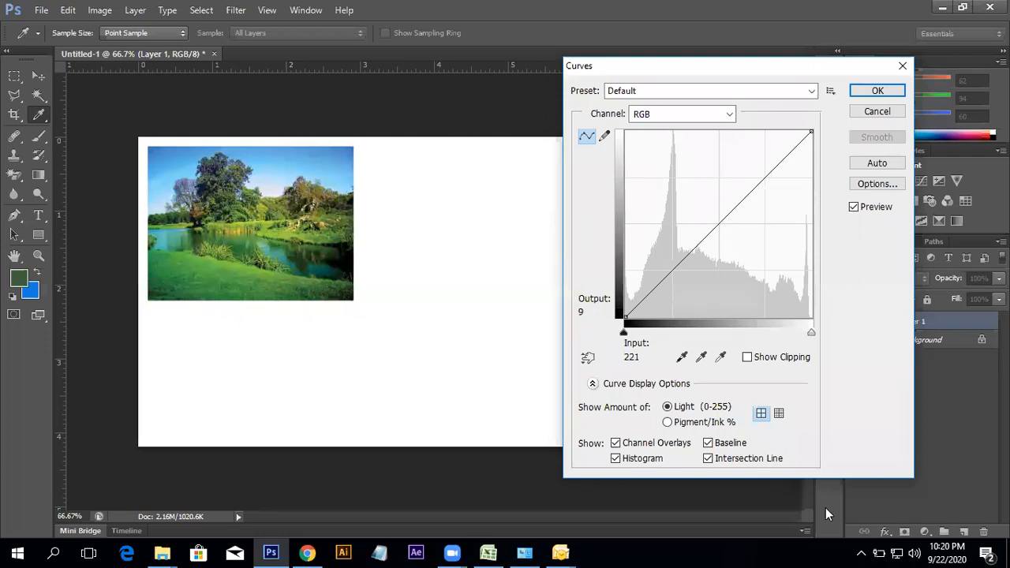
{"action": "left_click_drag", "start_coordinate": [667, 74], "coordinate": [588, 81]}
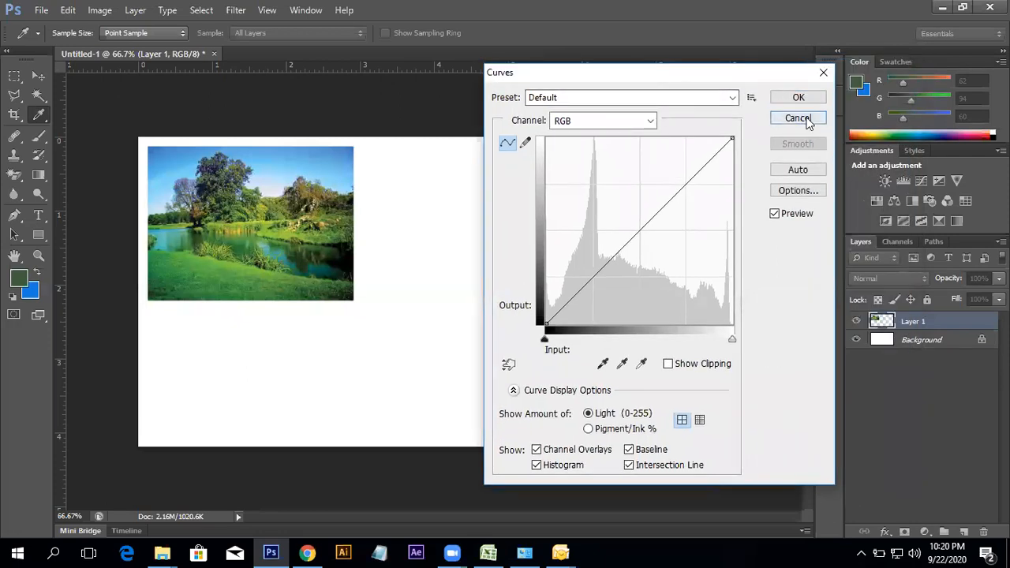
{"action": "left_click", "coordinate": [798, 118]}
{"action": "key", "text": "v"}
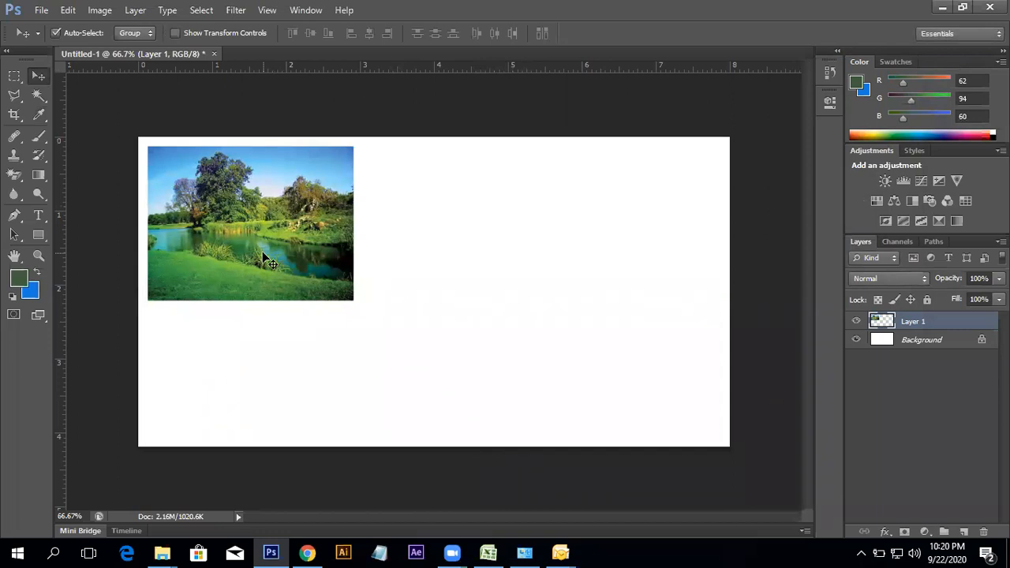
- Enlarge the nature photo to nearly the full canvas height and nudge it slightly into place
{"action": "key", "text": "ctrl+t"}
{"action": "left_click_drag", "start_coordinate": [354, 301], "coordinate": [561, 401]}
{"action": "key", "text": "Return"}
{"action": "mouse_move", "coordinate": [439, 317]}
{"action": "left_mouse_down"}
{"action": "mouse_move", "coordinate": [429, 314]}
{"action": "mouse_move", "coordinate": [442, 317]}
{"action": "left_mouse_up"}
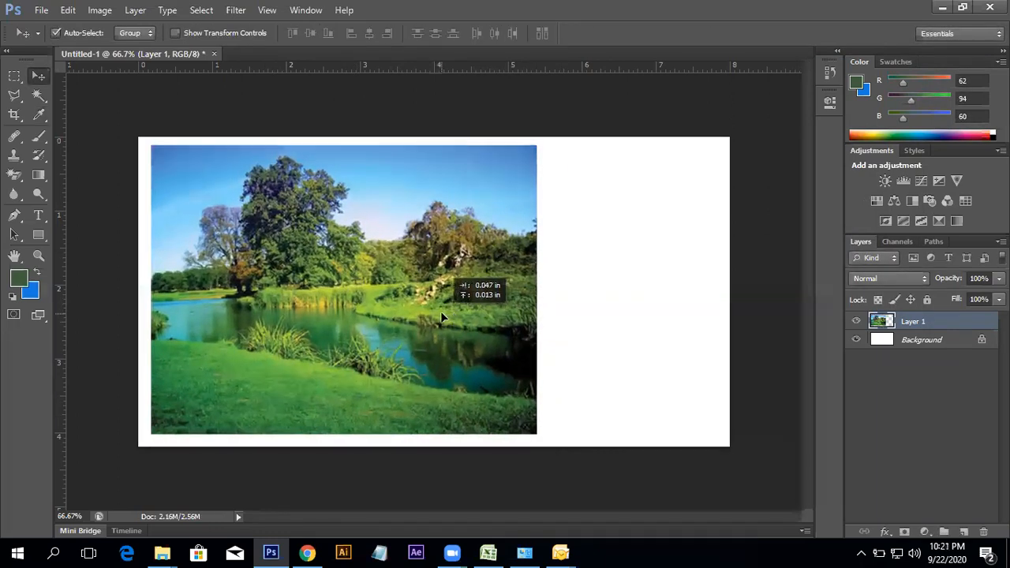
- Open Curves for the enlarged photo and add highlight, midtone and shadow points along the RGB curve, the shadow at input 64, output 66
{"action": "left_click", "coordinate": [100, 9]}
{"action": "mouse_move", "coordinate": [118, 47]}
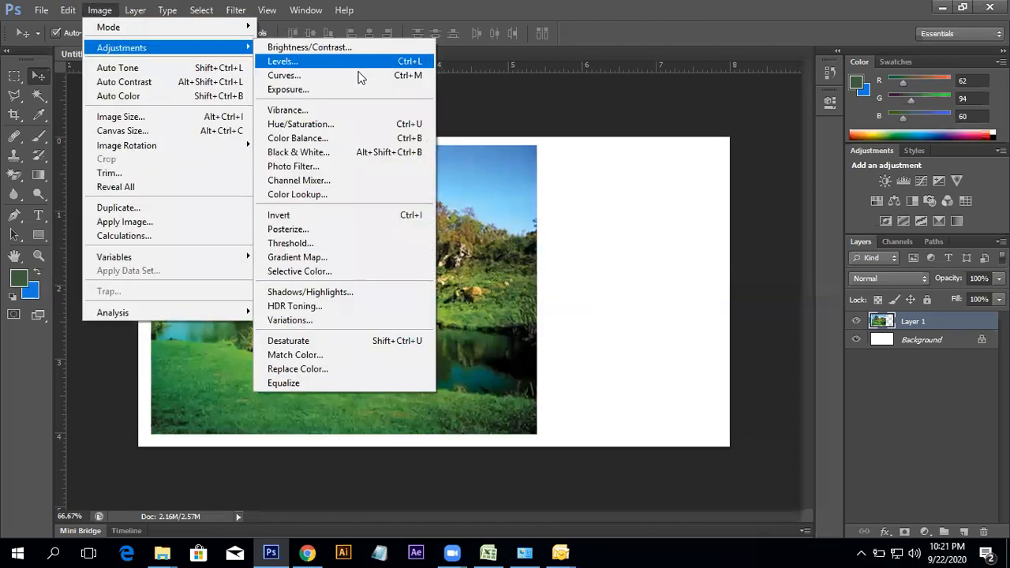
{"action": "left_click", "coordinate": [344, 76]}
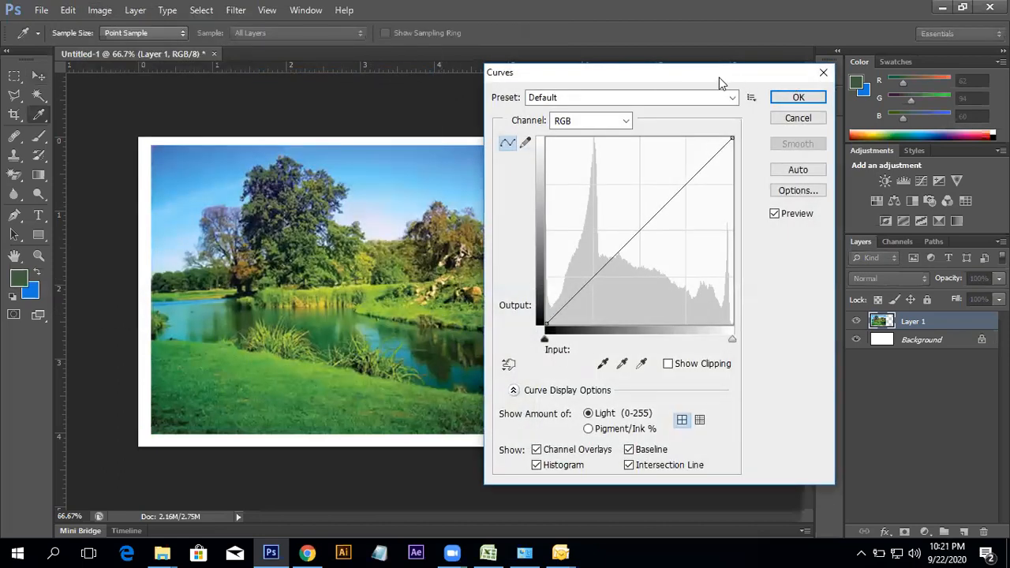
{"action": "left_click_drag", "start_coordinate": [719, 77], "coordinate": [878, 75]}
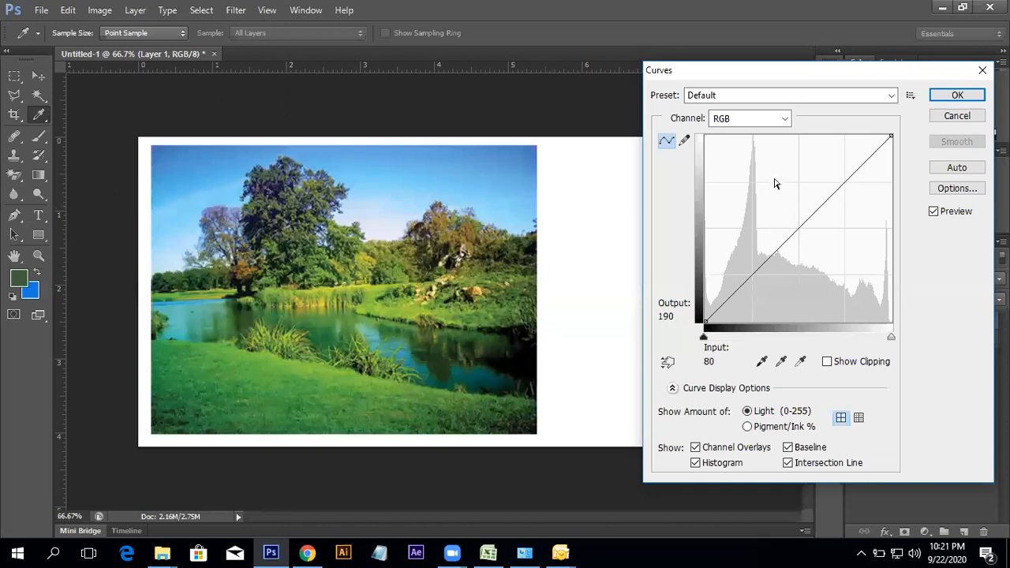
{"action": "left_click", "coordinate": [845, 182]}
{"action": "left_click", "coordinate": [801, 225]}
{"action": "left_click", "coordinate": [752, 274]}
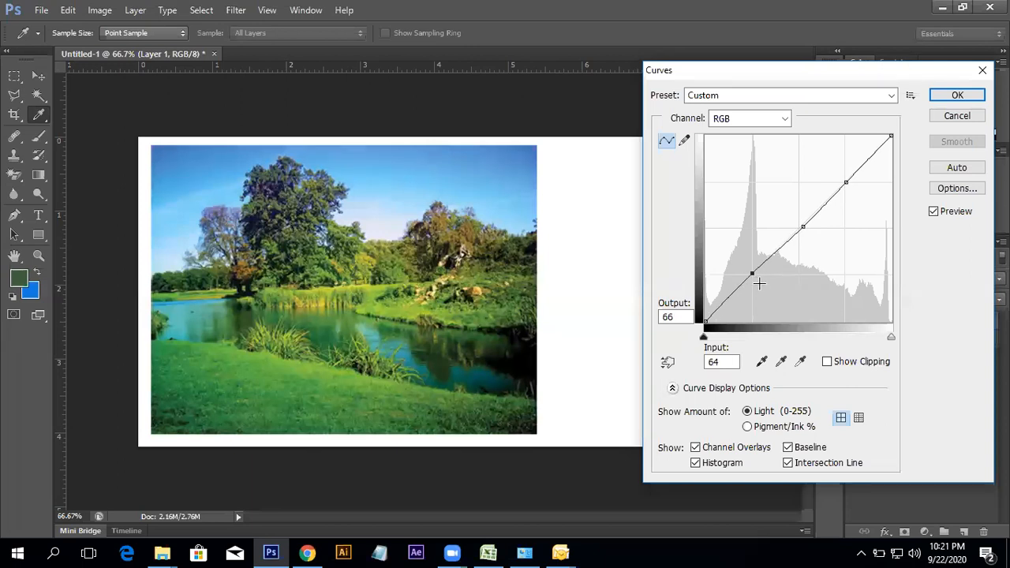
- Try moving the RGB highlight point to input 210, output 185, raising the midtone and setting the shadow to 69, 50, and cancel Curves
{"action": "mouse_move", "coordinate": [842, 183]}
{"action": "left_mouse_down"}
{"action": "mouse_move", "coordinate": [844, 173]}
{"action": "mouse_move", "coordinate": [881, 197]}
{"action": "mouse_move", "coordinate": [791, 139]}
{"action": "mouse_move", "coordinate": [860, 185]}
{"action": "left_mouse_up"}
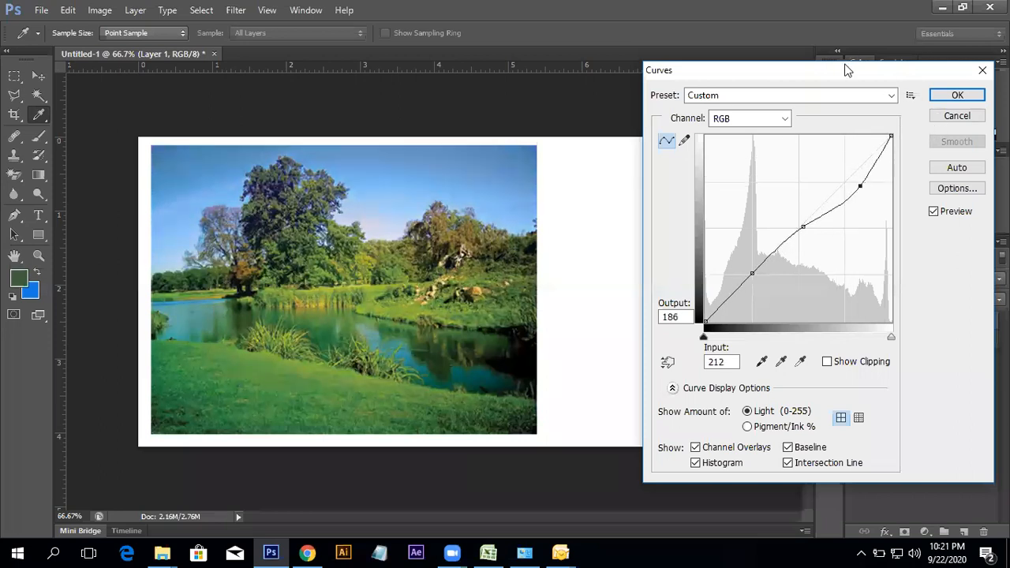
{"action": "left_click_drag", "start_coordinate": [844, 70], "coordinate": [835, 89]}
{"action": "mouse_move", "coordinate": [852, 210]}
{"action": "left_mouse_down"}
{"action": "mouse_move", "coordinate": [852, 224]}
{"action": "mouse_move", "coordinate": [848, 199]}
{"action": "mouse_move", "coordinate": [851, 208]}
{"action": "left_mouse_up"}
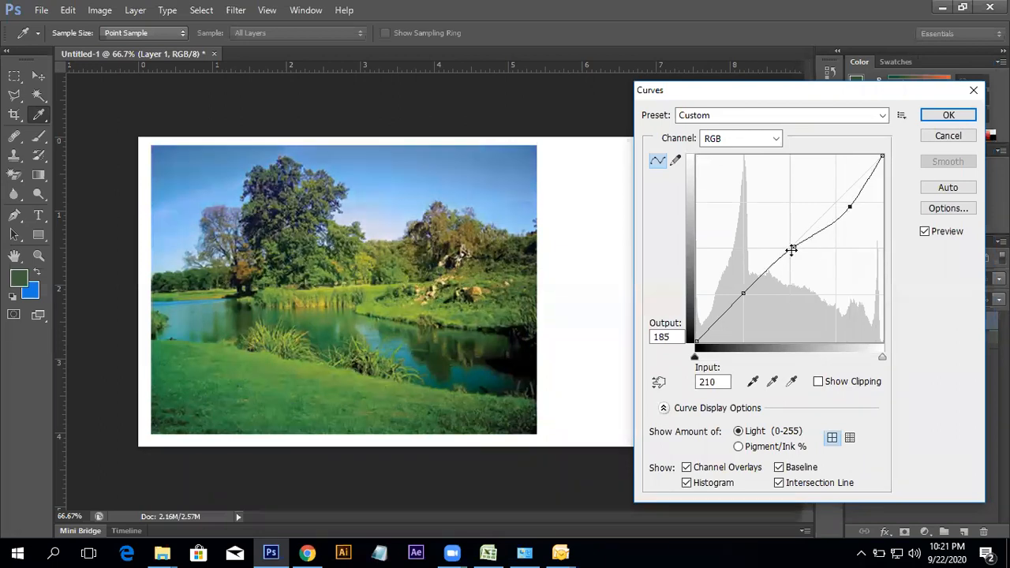
{"action": "mouse_move", "coordinate": [795, 247]}
{"action": "left_mouse_down"}
{"action": "mouse_move", "coordinate": [806, 265]}
{"action": "mouse_move", "coordinate": [782, 252]}
{"action": "mouse_move", "coordinate": [789, 243]}
{"action": "mouse_move", "coordinate": [806, 267]}
{"action": "mouse_move", "coordinate": [778, 234]}
{"action": "mouse_move", "coordinate": [806, 262]}
{"action": "mouse_move", "coordinate": [785, 243]}
{"action": "left_mouse_up"}
{"action": "mouse_move", "coordinate": [744, 292]}
{"action": "left_mouse_down"}
{"action": "mouse_move", "coordinate": [754, 324]}
{"action": "mouse_move", "coordinate": [745, 308]}
{"action": "left_mouse_up"}
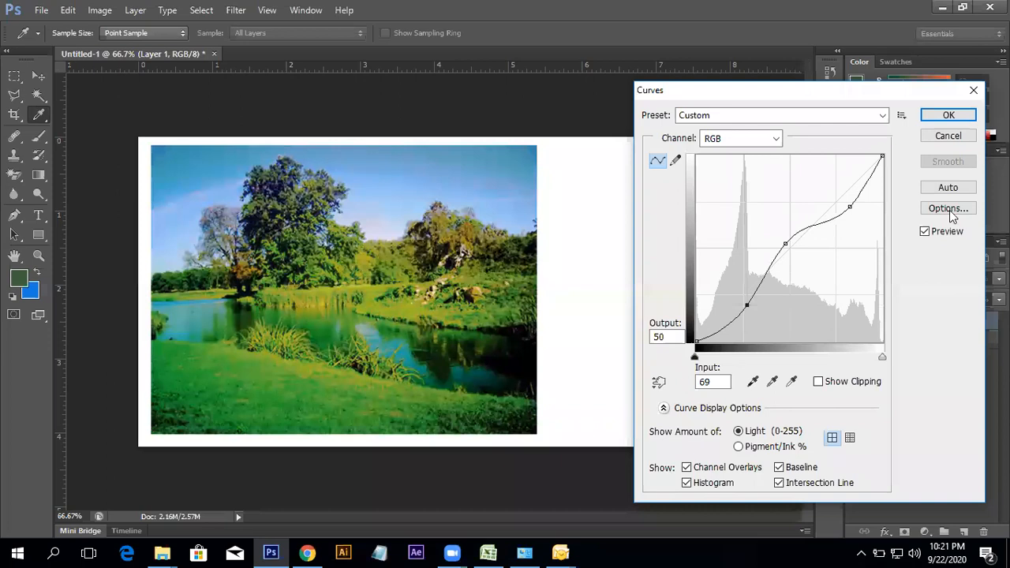
{"action": "left_click", "coordinate": [947, 136]}
- Delete the current nature photo, switch to Chrome and copy the blue lake and mountain picture from the image search results
{"action": "key", "text": "Delete"}
{"action": "left_click", "coordinate": [308, 552]}
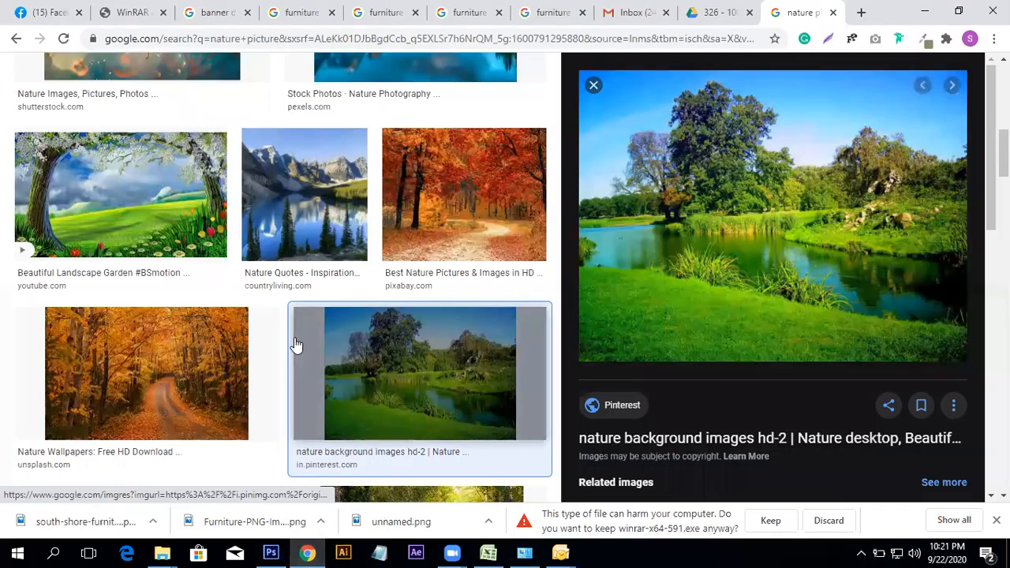
{"action": "scroll", "coordinate": [401, 428], "scroll_direction": "down", "scroll_amount": 4}
{"action": "scroll", "coordinate": [400, 429], "scroll_direction": "down", "scroll_amount": 5}
{"action": "scroll", "coordinate": [406, 413], "scroll_direction": "up", "scroll_amount": 3}
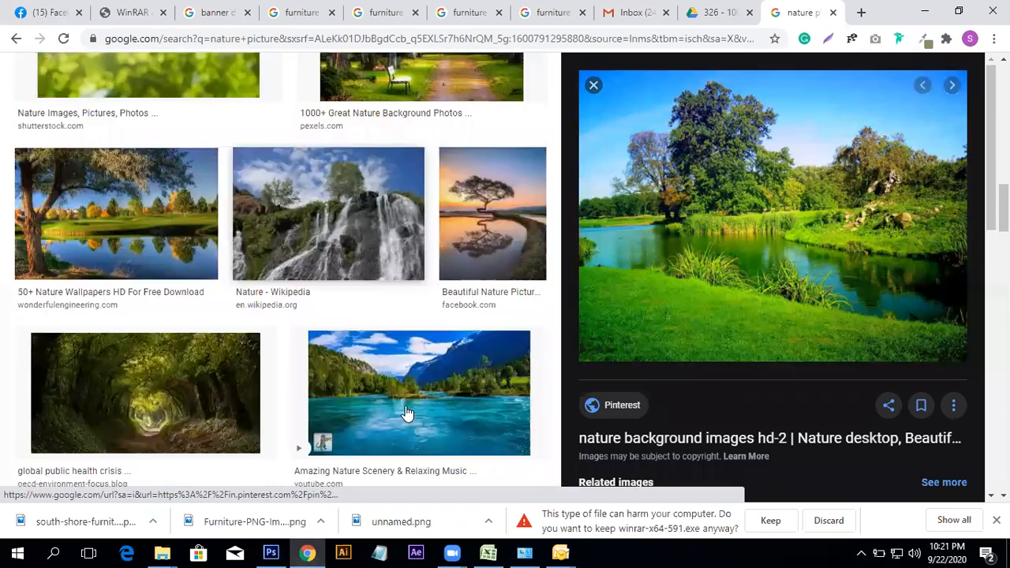
{"action": "left_click", "coordinate": [410, 387]}
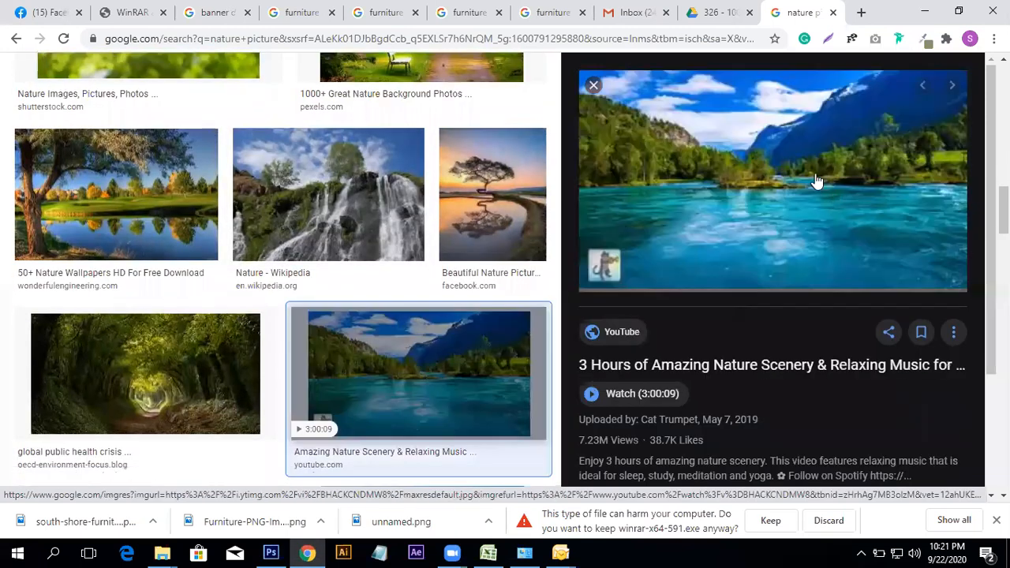
{"action": "right_click", "coordinate": [705, 172]}
{"action": "left_click", "coordinate": [776, 316]}
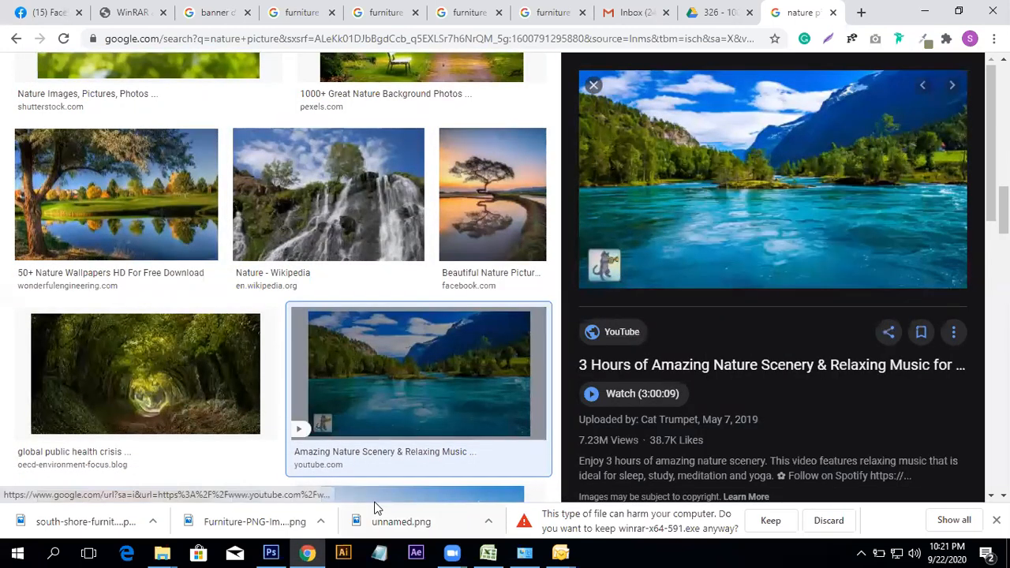
- Switch back to Photoshop and paste the copied lake picture onto a new layer
{"action": "left_click", "coordinate": [271, 551]}
{"action": "key", "text": "ctrl+shift+alt+n"}
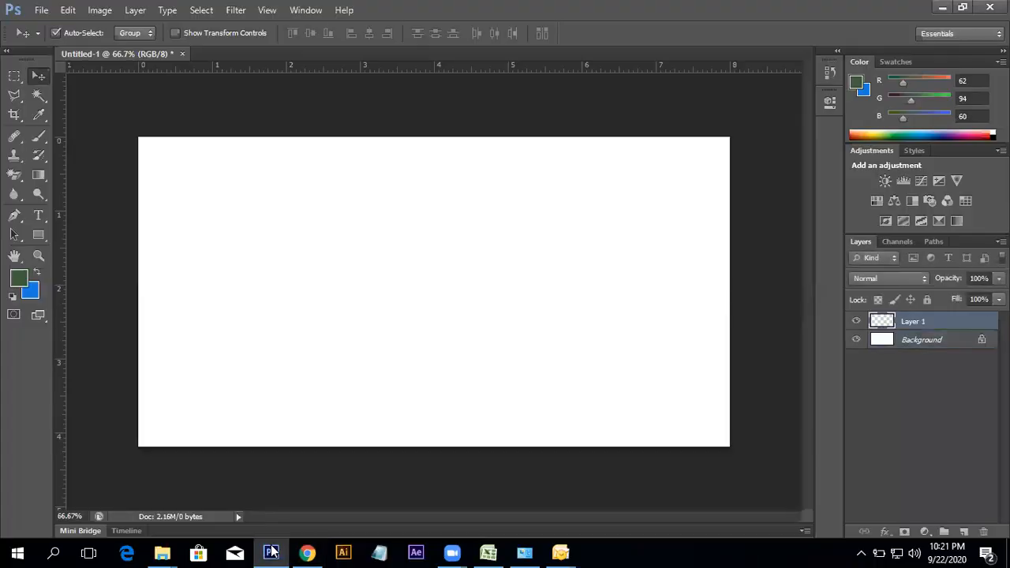
{"action": "key", "text": "ctrl+v"}
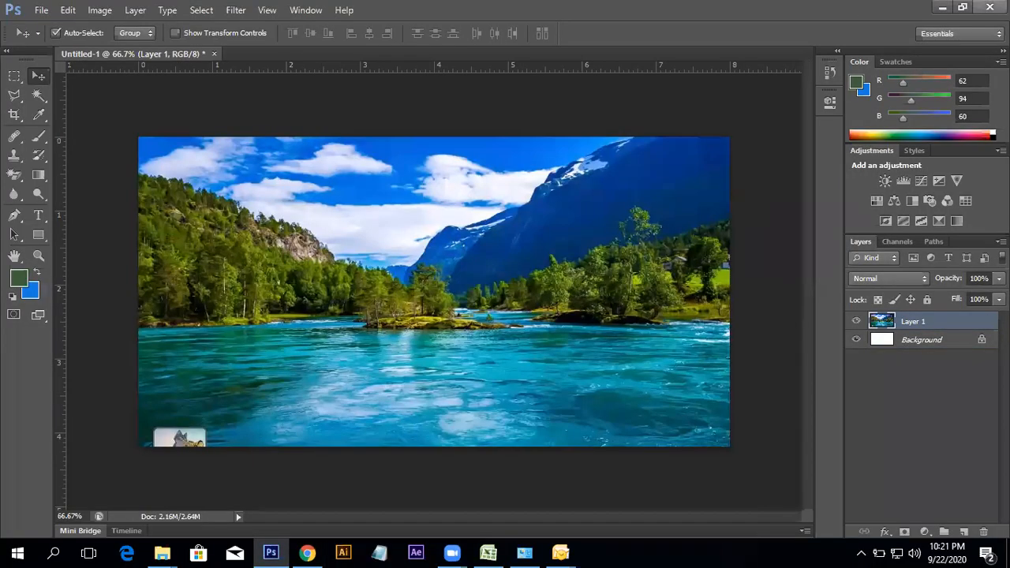
- Open Curves for the lake picture and add highlight, midtone and shadow points along the RGB curve, the shadow at input 63, output 62
{"action": "left_click", "coordinate": [99, 10]}
{"action": "mouse_move", "coordinate": [123, 51]}
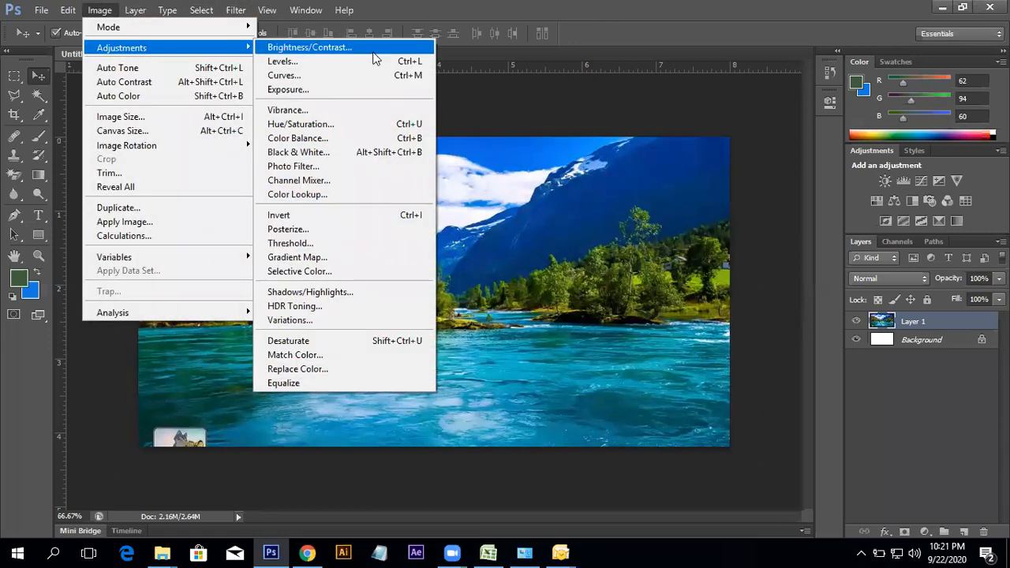
{"action": "key", "text": "ctrl+m"}
{"action": "left_click_drag", "start_coordinate": [742, 88], "coordinate": [830, 79]}
{"action": "left_click", "coordinate": [901, 193]}
{"action": "left_click", "coordinate": [856, 239]}
{"action": "left_click", "coordinate": [806, 291]}
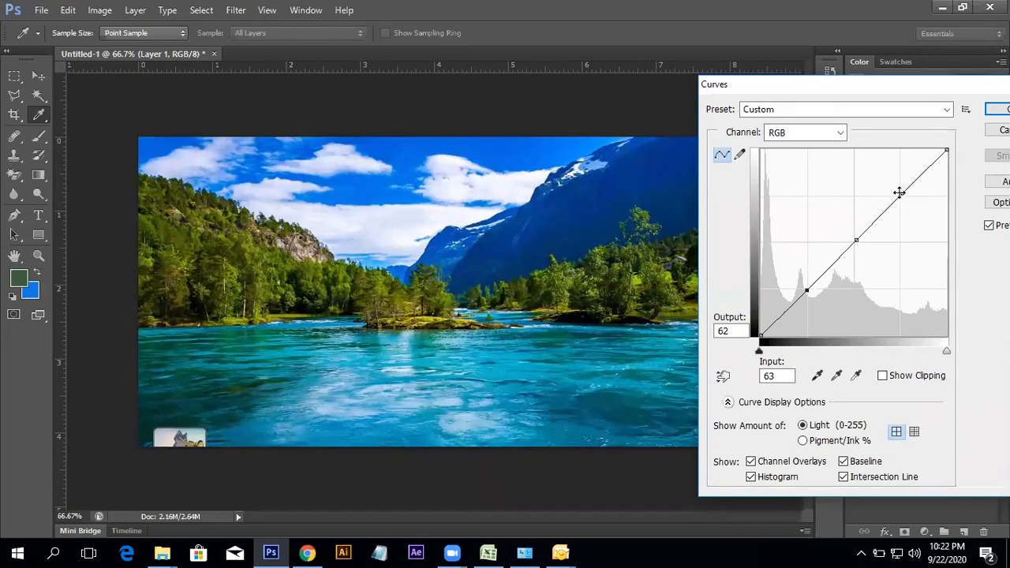
- Adjust the RGB curve's highlight point to input 191, output 198 and midtone to 125, 129, and shift the shadow point slightly
{"action": "mouse_move", "coordinate": [900, 193]}
{"action": "left_mouse_down"}
{"action": "mouse_move", "coordinate": [875, 163]}
{"action": "mouse_move", "coordinate": [906, 203]}
{"action": "mouse_move", "coordinate": [899, 191]}
{"action": "left_mouse_up"}
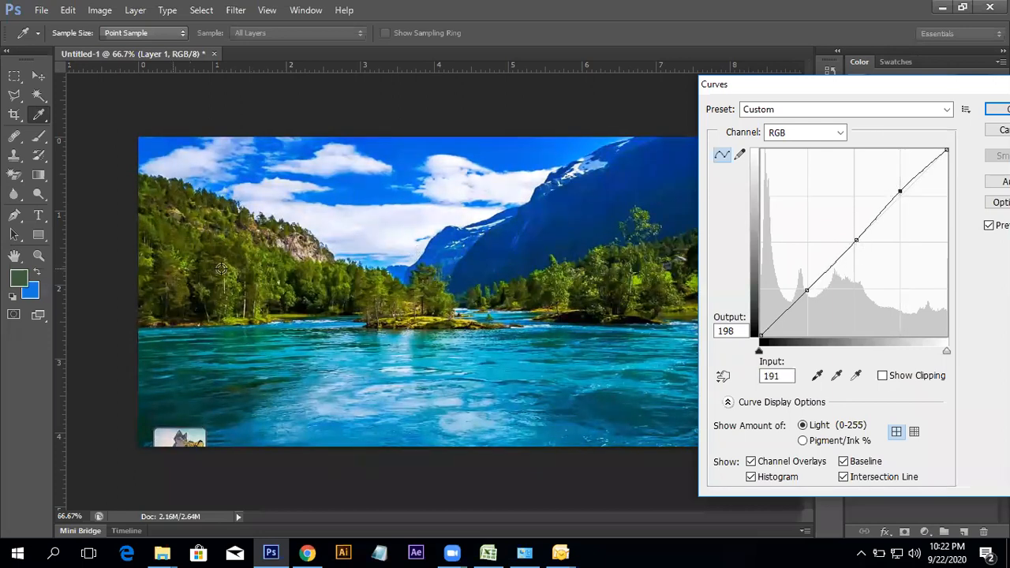
{"action": "left_click_drag", "start_coordinate": [858, 240], "coordinate": [841, 235]}
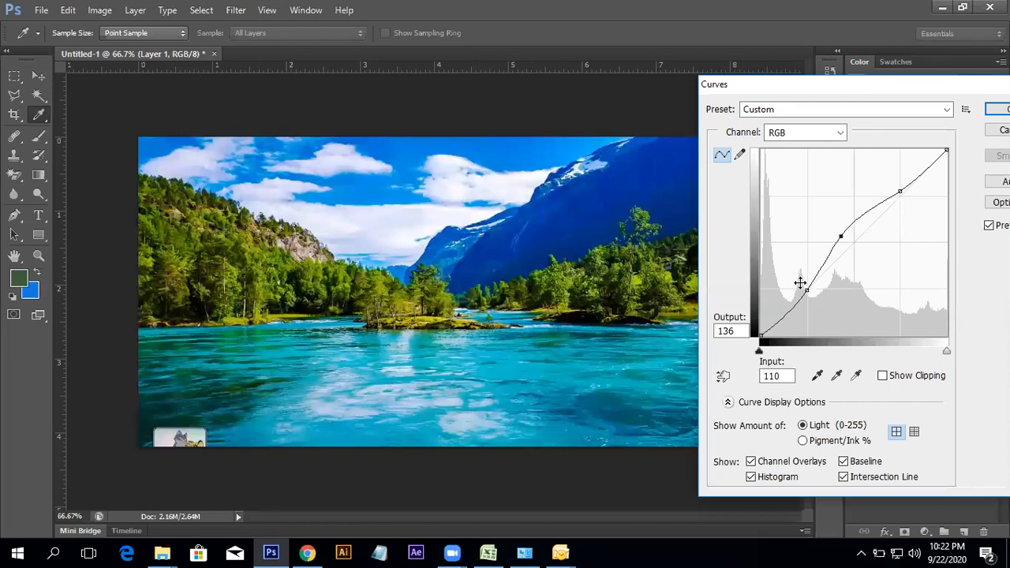
{"action": "mouse_move", "coordinate": [808, 292]}
{"action": "left_mouse_down"}
{"action": "mouse_move", "coordinate": [819, 305]}
{"action": "mouse_move", "coordinate": [800, 294]}
{"action": "left_mouse_up"}
{"action": "left_click_drag", "start_coordinate": [841, 237], "coordinate": [846, 240]}
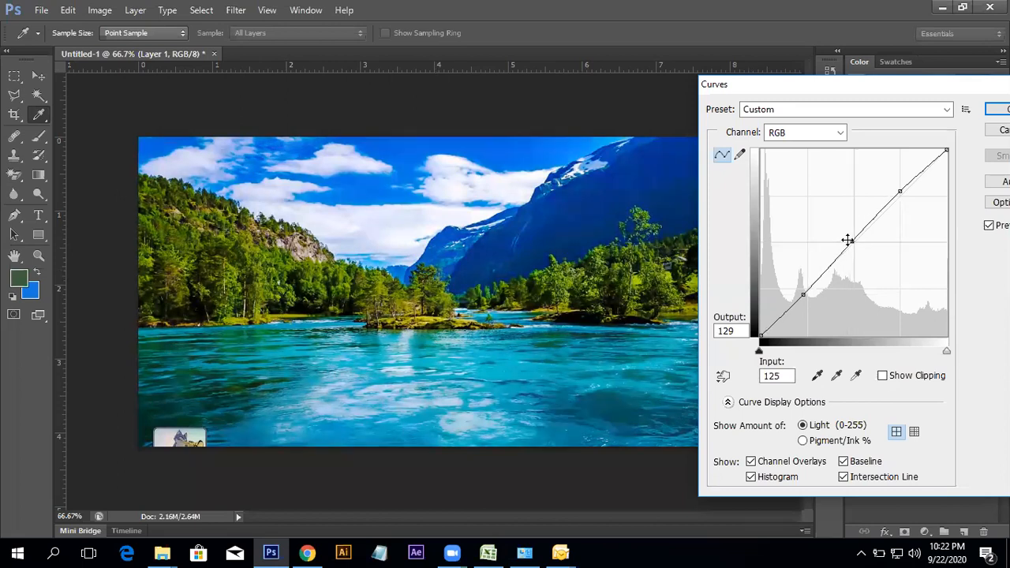
- Lower the Green channel curve at input 179 to output 87 and the Blue channel curve at input 195 to output 101
{"action": "left_click", "coordinate": [807, 136]}
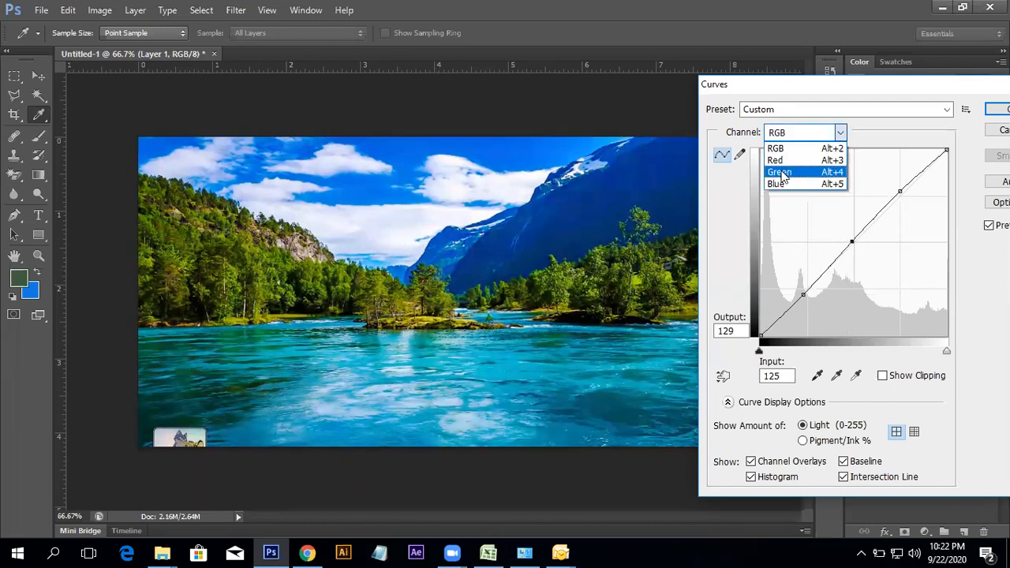
{"action": "left_click", "coordinate": [785, 177]}
{"action": "left_click_drag", "start_coordinate": [867, 262], "coordinate": [890, 272]}
{"action": "left_click", "coordinate": [795, 131]}
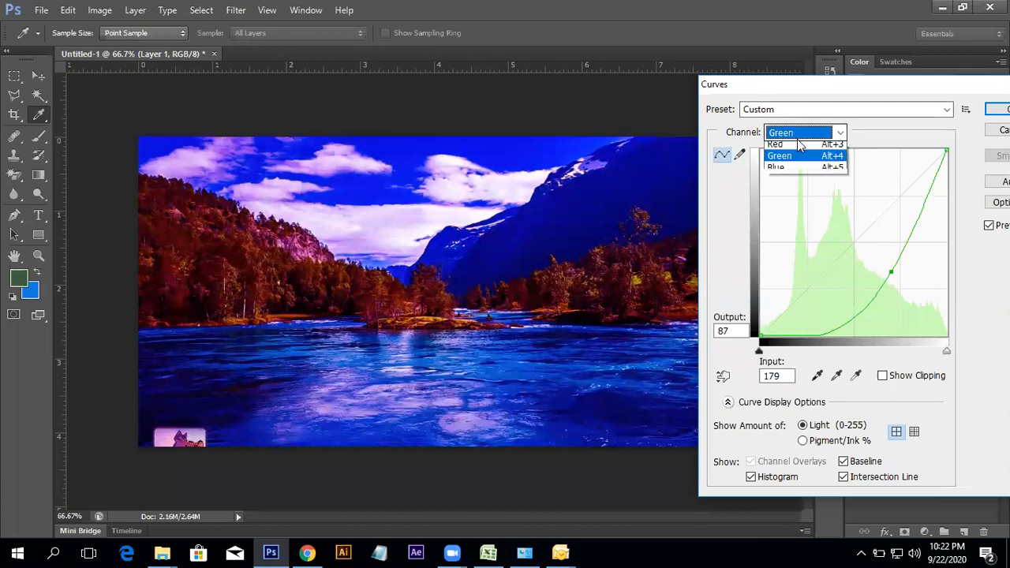
{"action": "left_click", "coordinate": [779, 184]}
{"action": "left_click_drag", "start_coordinate": [850, 243], "coordinate": [903, 261]}
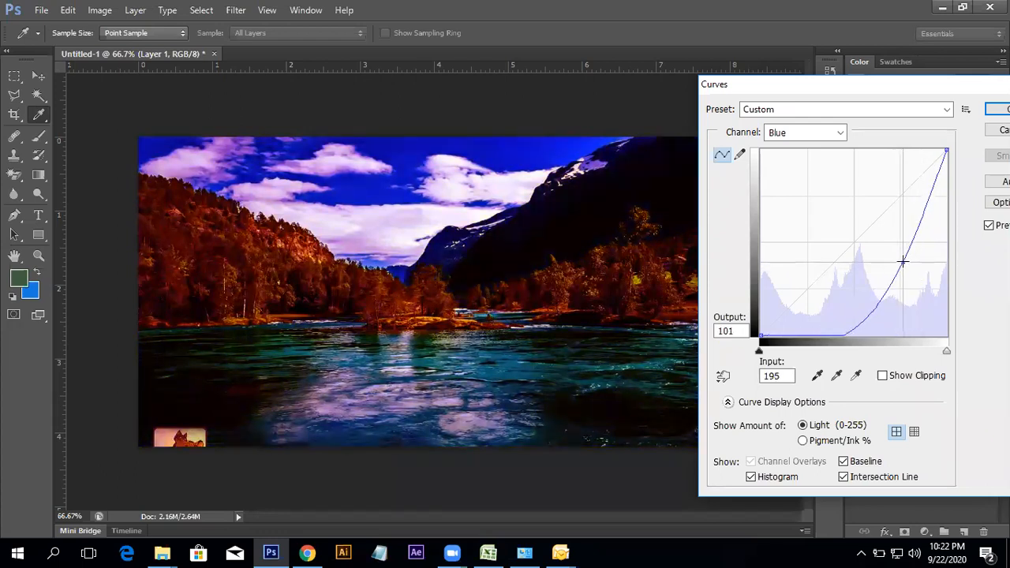
- Lower the Red channel curve at input 171 to output 102 and move the Blue channel's point to input 194, output 88
{"action": "left_click", "coordinate": [817, 134]}
{"action": "left_click", "coordinate": [797, 156]}
{"action": "left_click_drag", "start_coordinate": [855, 240], "coordinate": [885, 261]}
{"action": "left_click", "coordinate": [817, 134]}
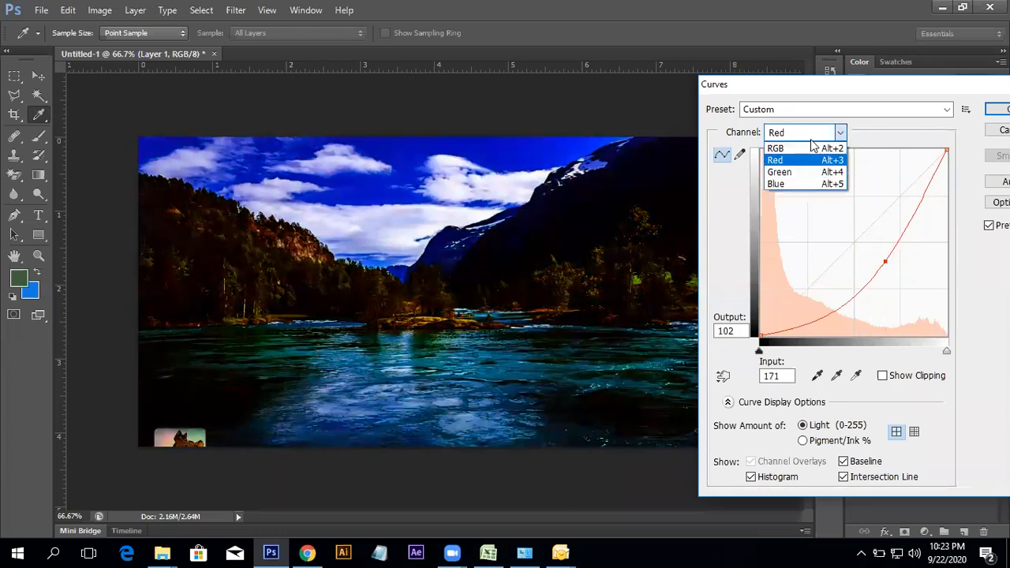
{"action": "left_click", "coordinate": [788, 185]}
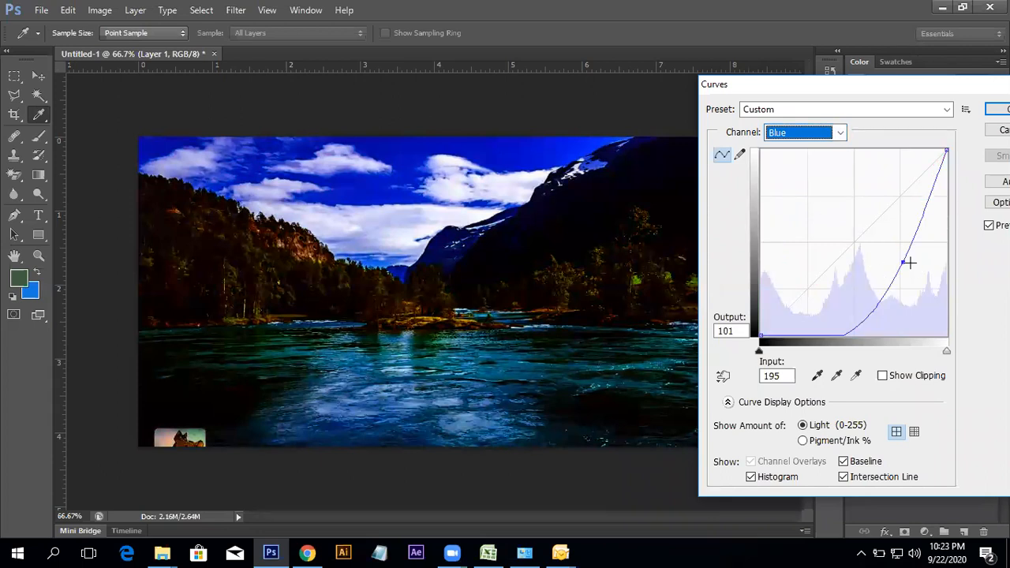
{"action": "mouse_move", "coordinate": [907, 262]}
{"action": "left_mouse_down"}
{"action": "mouse_move", "coordinate": [982, 283]}
{"action": "mouse_move", "coordinate": [904, 271]}
{"action": "left_mouse_up"}
- Shift the Green channel's curve point to input 212, output 83
{"action": "left_click", "coordinate": [806, 139]}
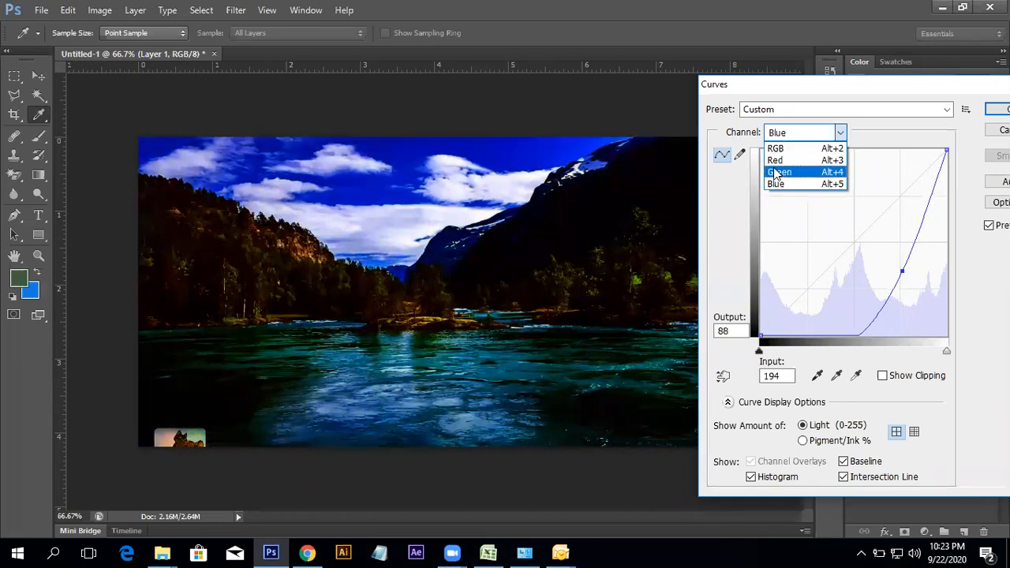
{"action": "left_click", "coordinate": [797, 173]}
{"action": "left_click_drag", "start_coordinate": [893, 269], "coordinate": [917, 274]}
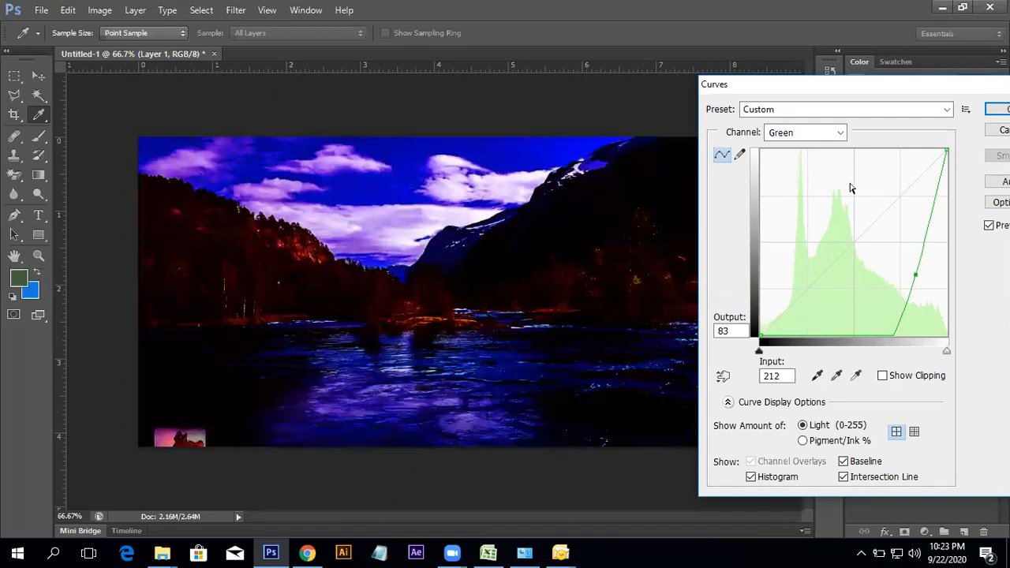
{"action": "left_click", "coordinate": [811, 132]}
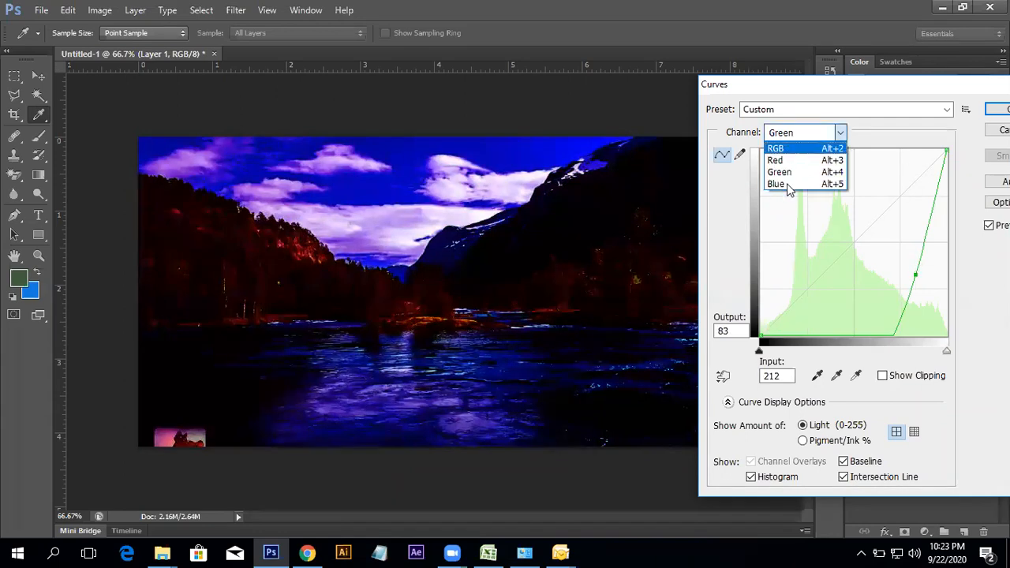
{"action": "left_click", "coordinate": [840, 82]}
- Try the Negative (RGB), Strong Contrast (RGB) and Linear Contrast (RGB) curve presets on the lake picture
{"action": "left_click_drag", "start_coordinate": [732, 84], "coordinate": [710, 87]}
{"action": "left_click", "coordinate": [730, 111]}
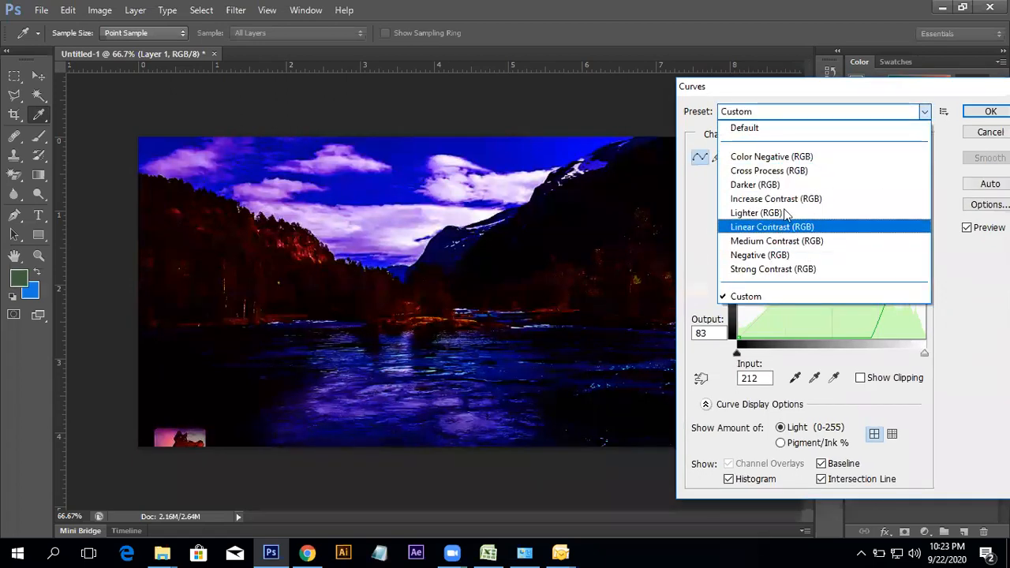
{"action": "left_click", "coordinate": [785, 254]}
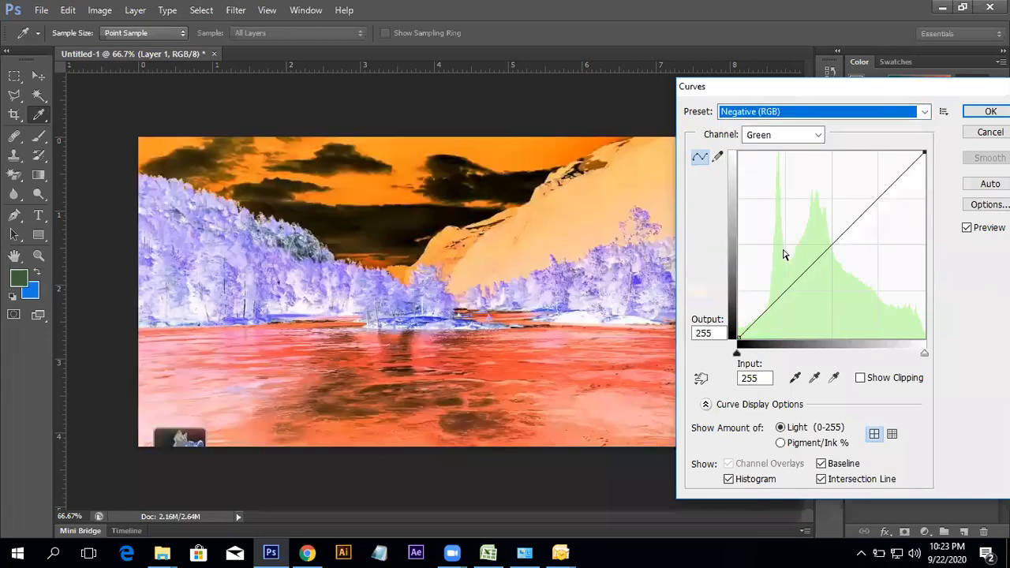
{"action": "left_click", "coordinate": [800, 111]}
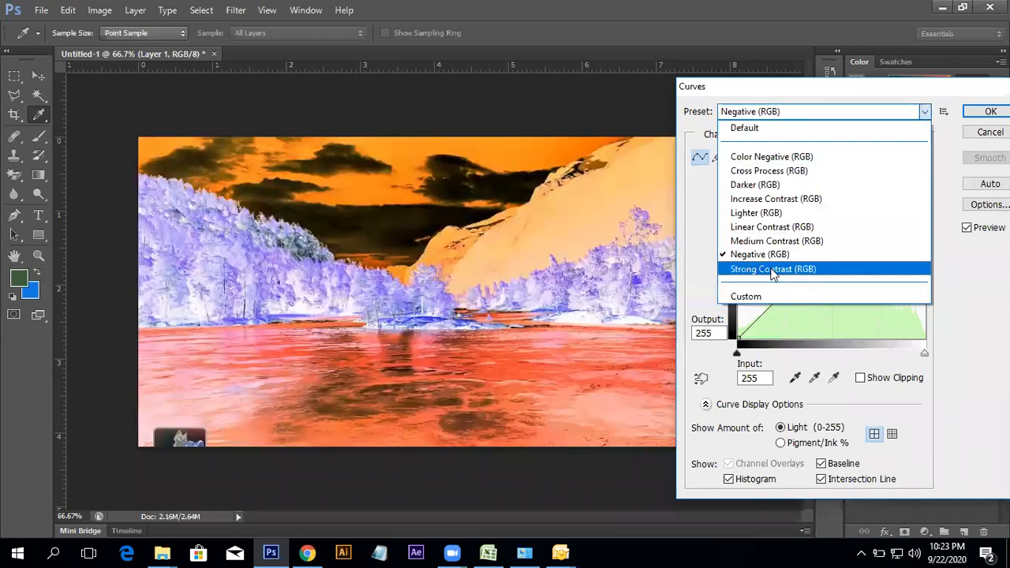
{"action": "left_click", "coordinate": [773, 269]}
{"action": "left_click", "coordinate": [790, 115]}
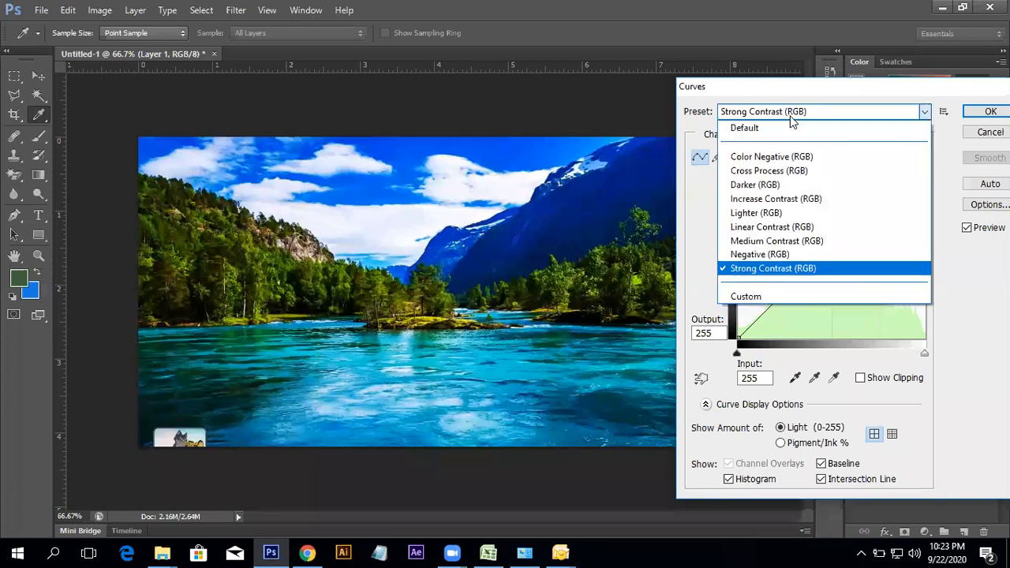
{"action": "left_click", "coordinate": [770, 229]}
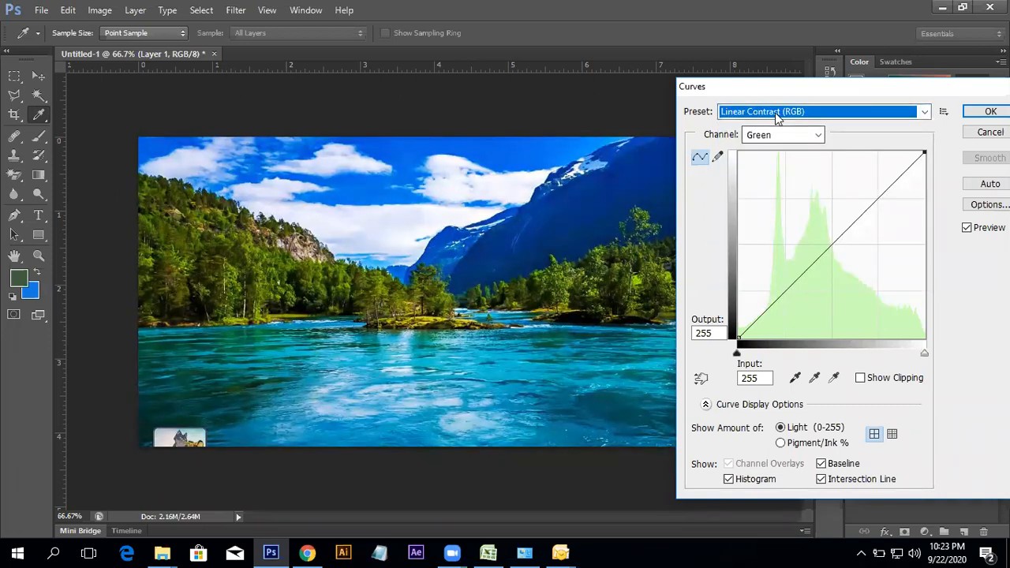
- Try the Increase Contrast (RGB), Darker (RGB) and Cross Process (RGB) curve presets on the lake picture
{"action": "left_click", "coordinate": [777, 115]}
{"action": "left_click", "coordinate": [789, 196]}
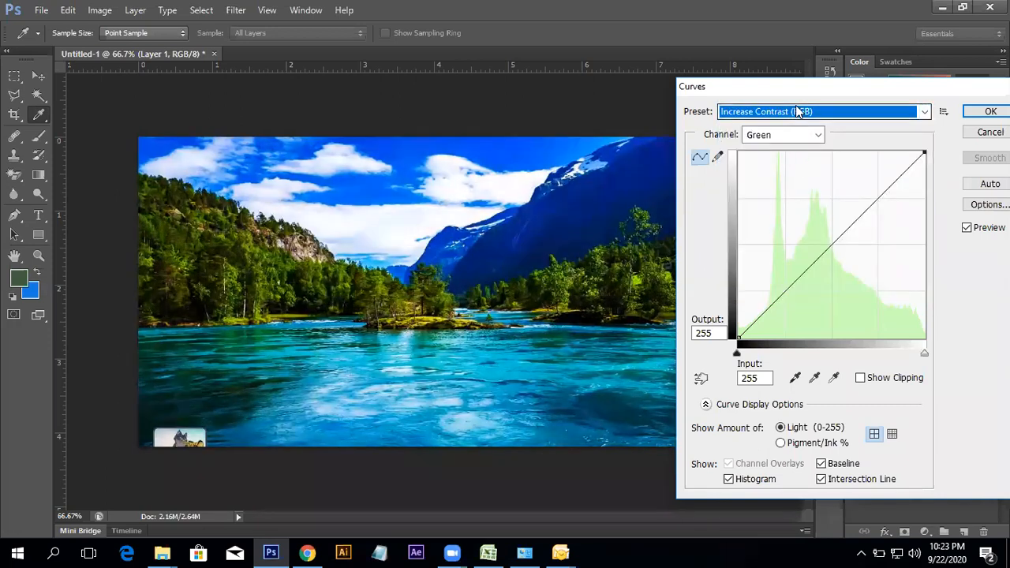
{"action": "left_click", "coordinate": [797, 113]}
{"action": "left_click", "coordinate": [783, 187]}
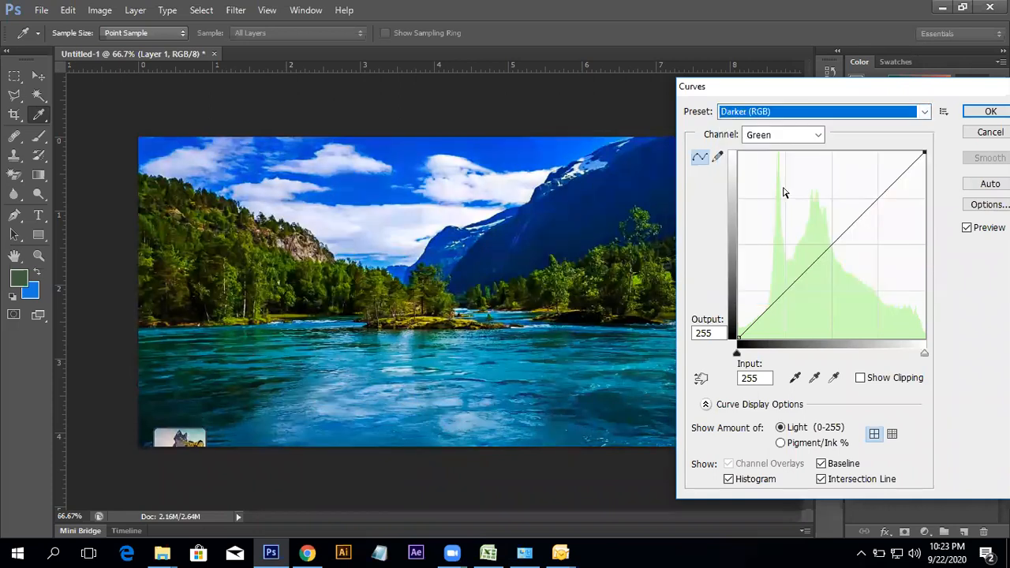
{"action": "left_click", "coordinate": [787, 117]}
{"action": "left_click", "coordinate": [777, 169]}
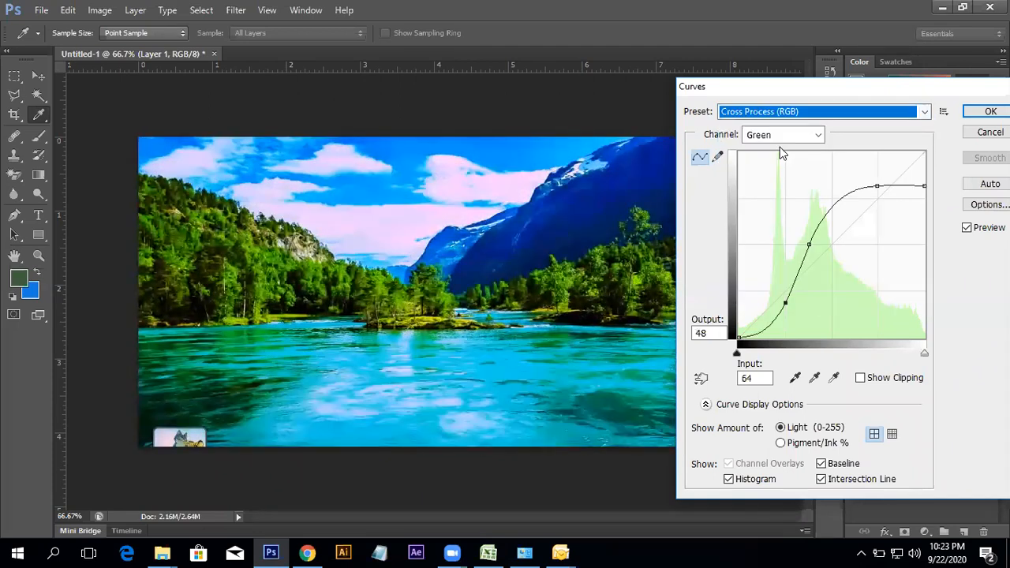
- Try the Color Negative (RGB) curve preset, and reset the curves to Default
{"action": "left_click", "coordinate": [784, 115]}
{"action": "left_click", "coordinate": [769, 154]}
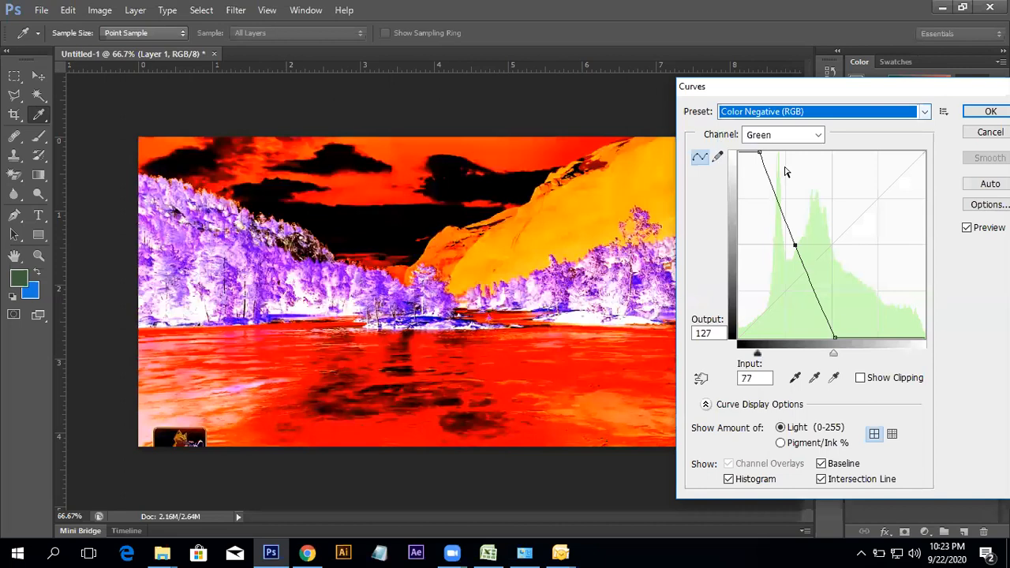
{"action": "left_click", "coordinate": [793, 111]}
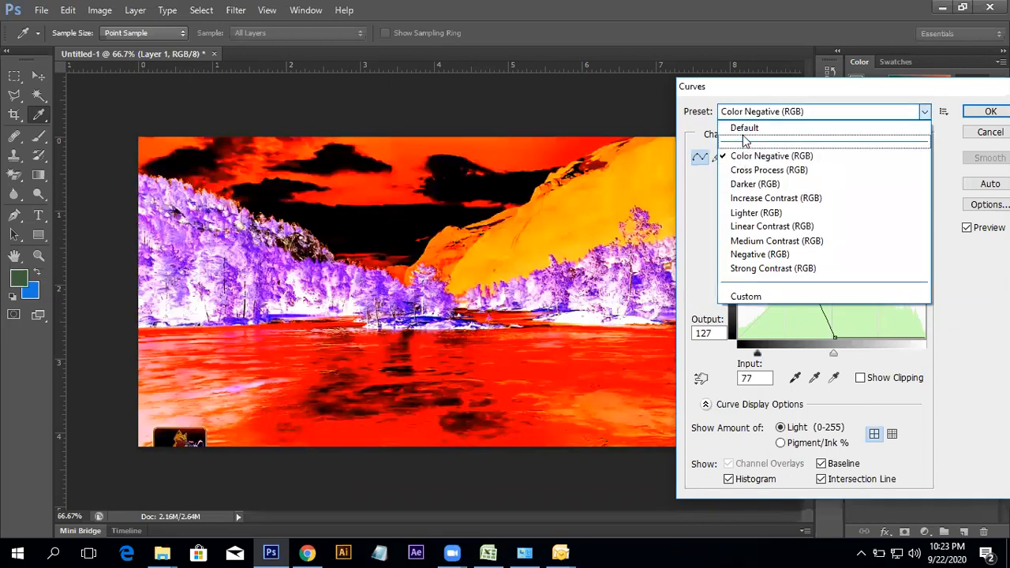
{"action": "left_click", "coordinate": [744, 130]}
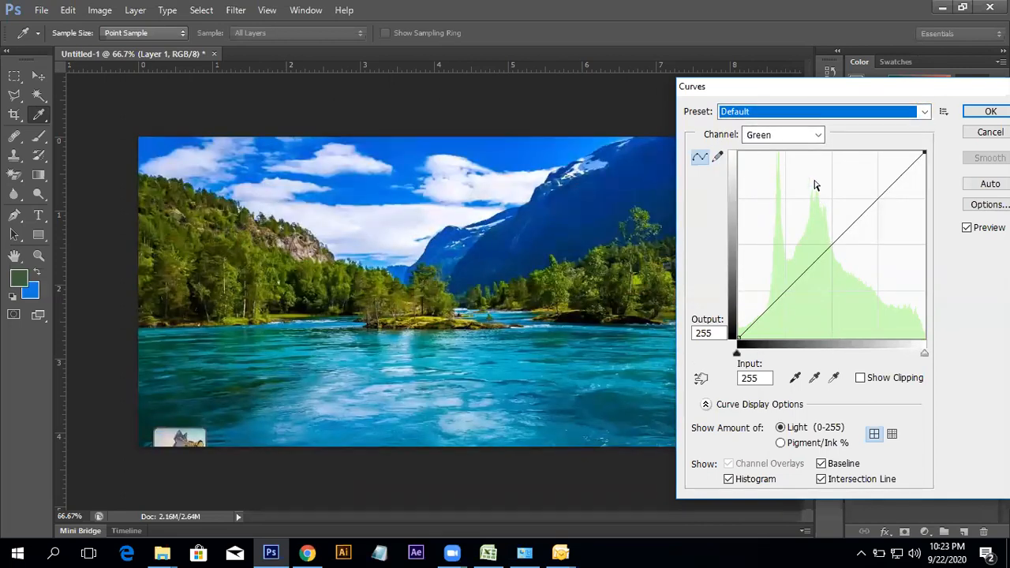
- Lower the Green channel curve at input 174 to output 86 and the Red channel curve at input 179 to output 81
{"action": "left_click_drag", "start_coordinate": [833, 244], "coordinate": [866, 274]}
{"action": "left_click", "coordinate": [797, 135]}
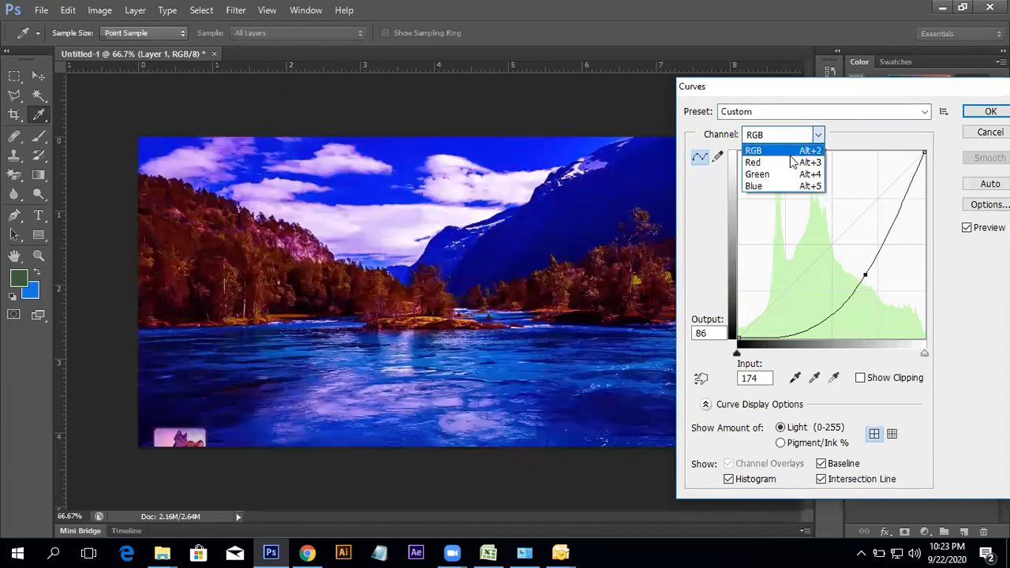
{"action": "left_click", "coordinate": [758, 155]}
{"action": "left_click_drag", "start_coordinate": [832, 247], "coordinate": [869, 277]}
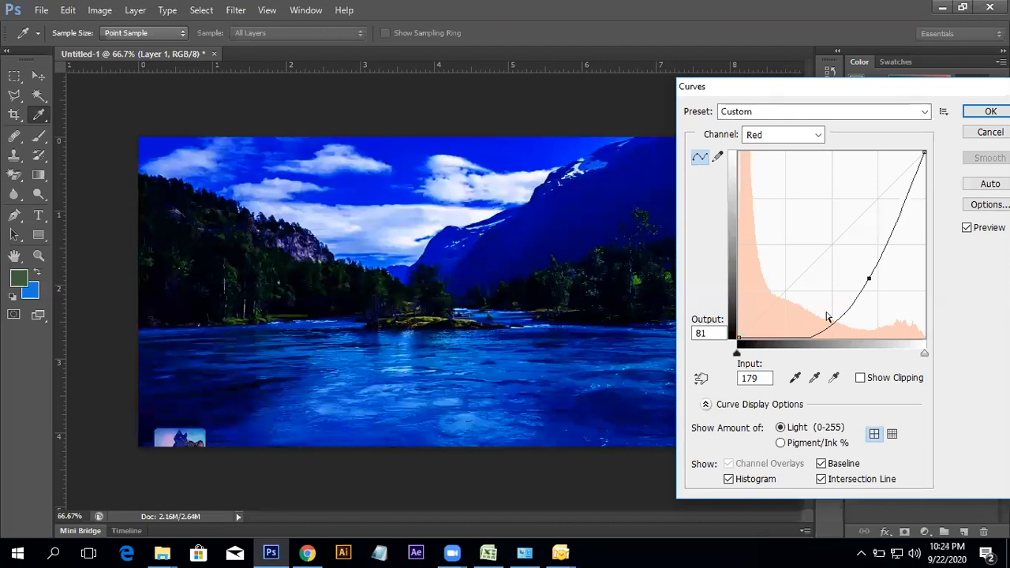
- Raise the Red channel's curve point to input 103, output 141 and the Green channel's point to input 96, output 132
{"action": "left_click_drag", "start_coordinate": [810, 83], "coordinate": [727, 102]}
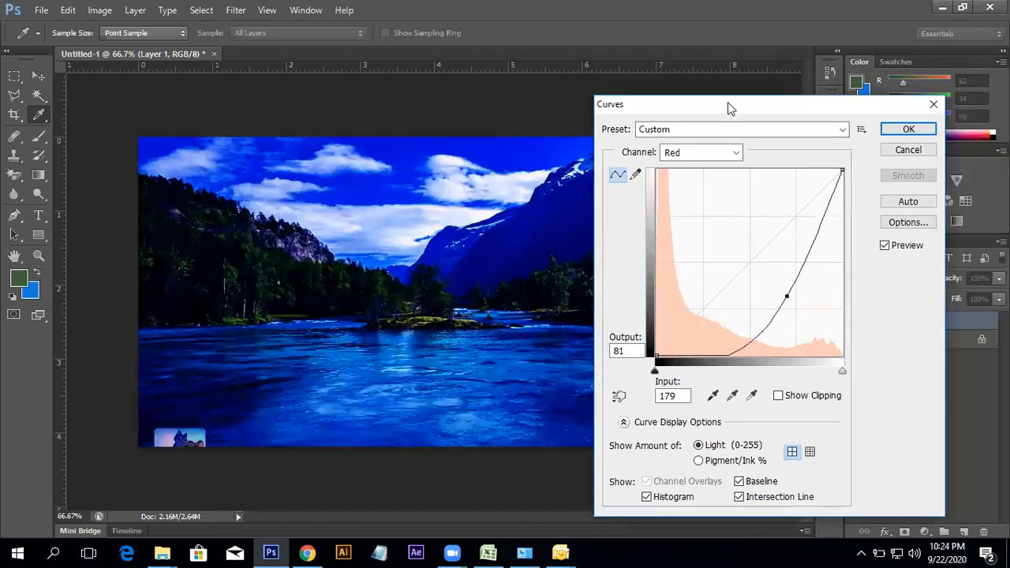
{"action": "left_click_drag", "start_coordinate": [783, 293], "coordinate": [730, 250]}
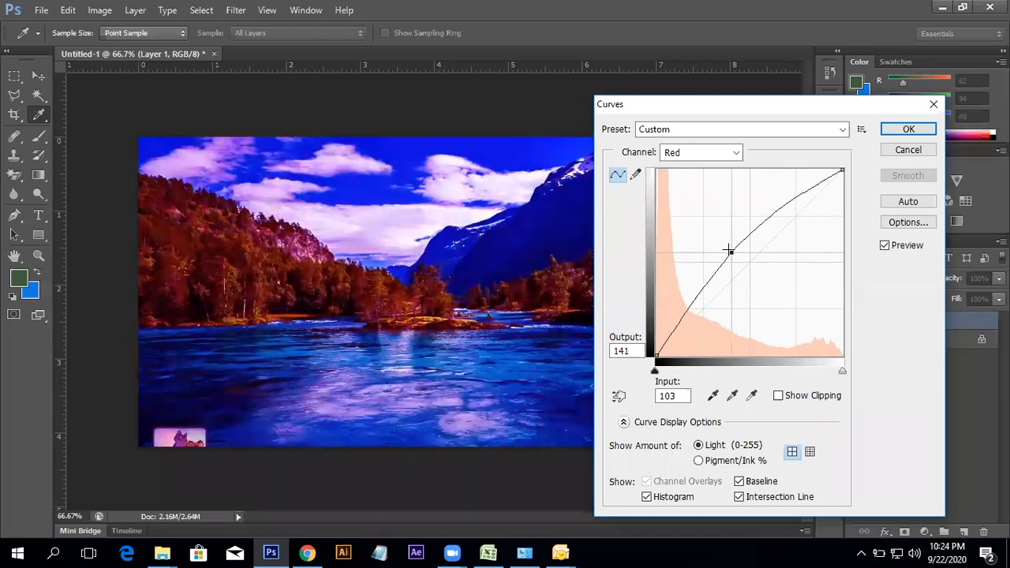
{"action": "left_click", "coordinate": [706, 154]}
{"action": "left_click", "coordinate": [694, 190]}
{"action": "left_click_drag", "start_coordinate": [778, 295], "coordinate": [724, 258]}
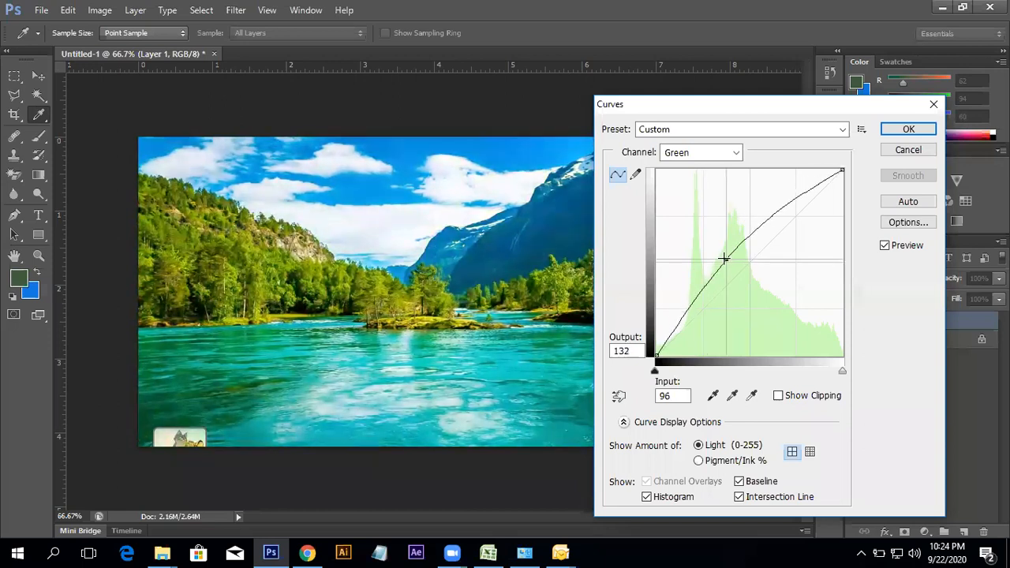
- Raise the Blue channel curve at input 90 to output 162, and close Curves without keeping the changes
{"action": "left_click", "coordinate": [735, 153]}
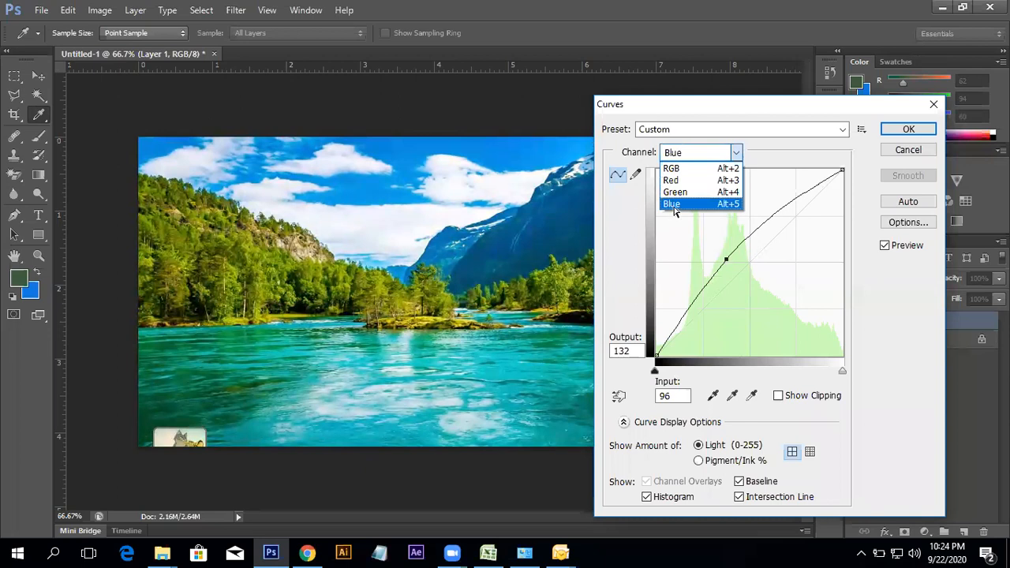
{"action": "left_click", "coordinate": [672, 205]}
{"action": "left_click_drag", "start_coordinate": [733, 253], "coordinate": [722, 236]}
{"action": "left_click", "coordinate": [729, 248]}
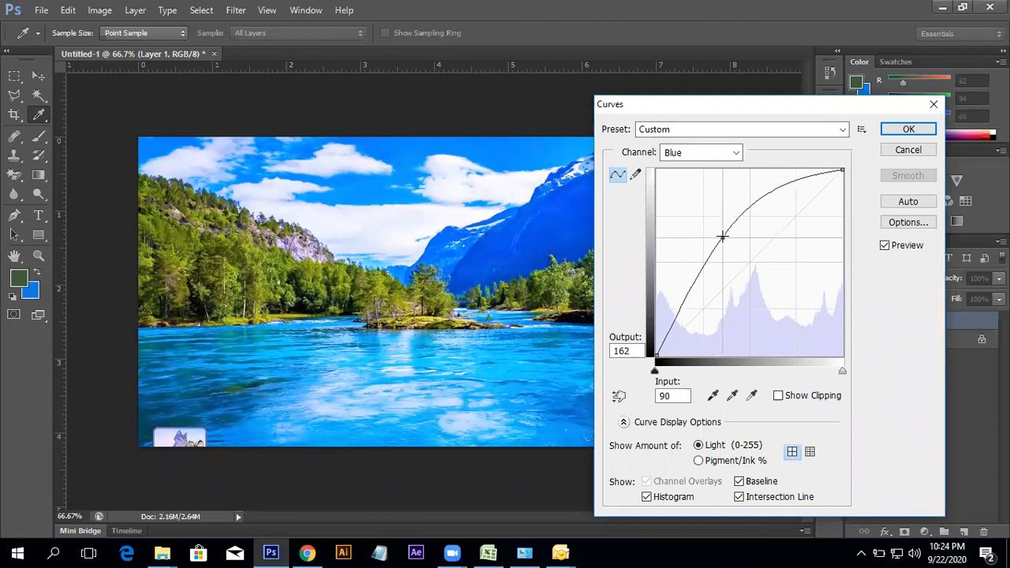
{"action": "left_click_drag", "start_coordinate": [837, 104], "coordinate": [892, 106]}
{"action": "left_click", "coordinate": [773, 155]}
{"action": "left_click", "coordinate": [773, 156]}
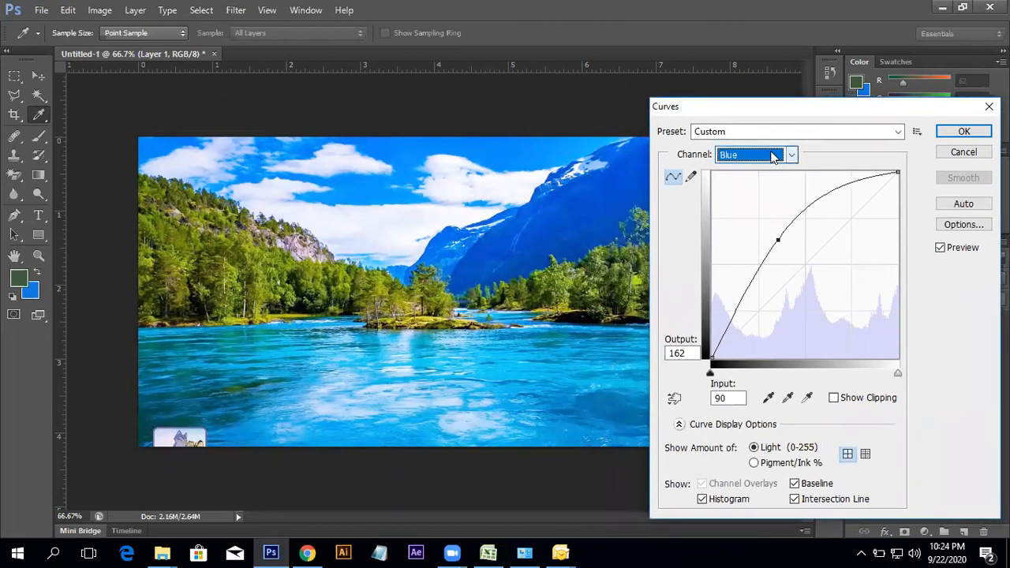
{"action": "left_click", "coordinate": [964, 131]}
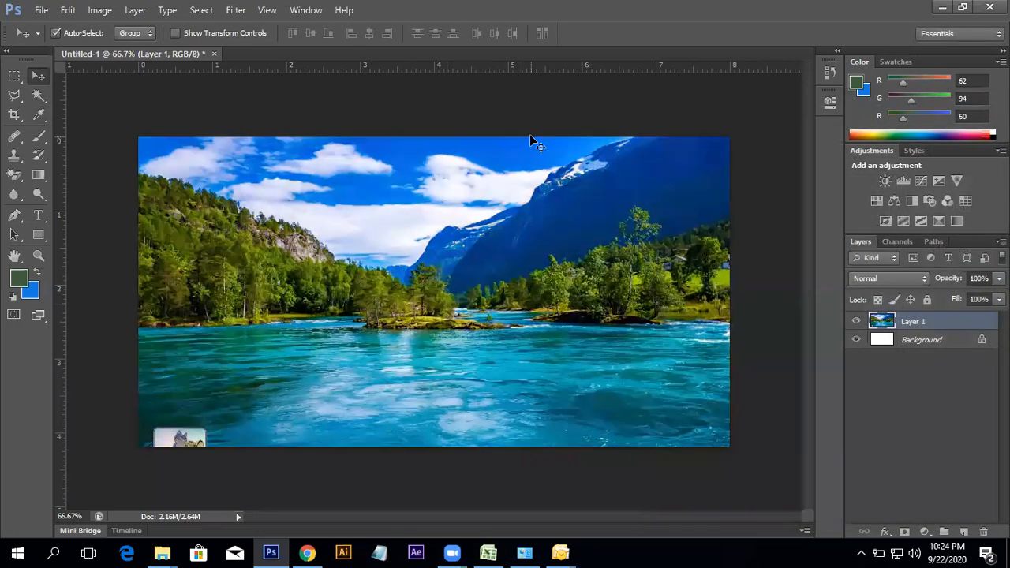
- Reopen Curves, add highlight, midtone and shadow points along the RGB curve, nudge the highlight point upward, and cancel the adjustment
{"action": "left_click", "coordinate": [108, 10]}
{"action": "mouse_move", "coordinate": [110, 47]}
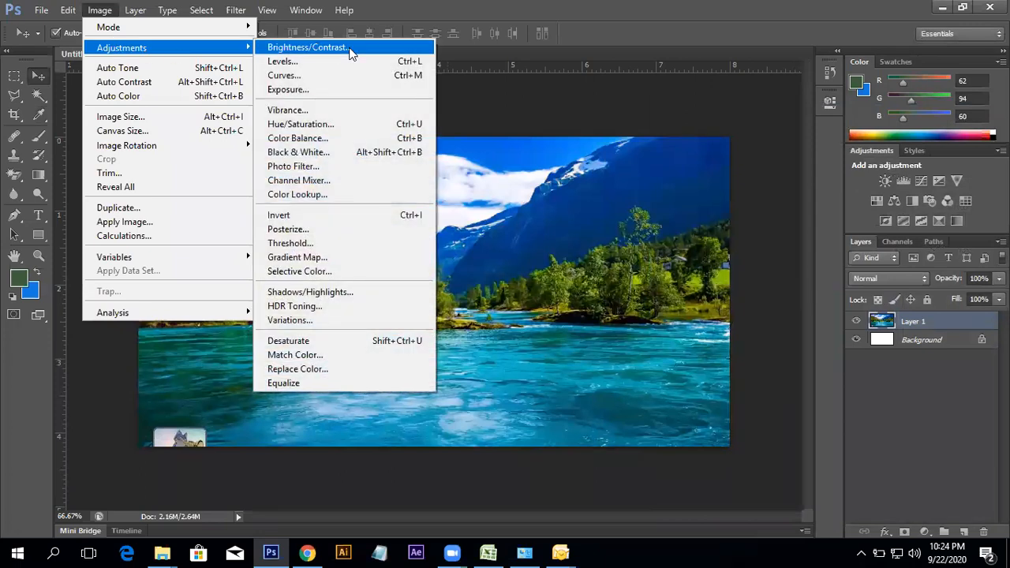
{"action": "left_click", "coordinate": [302, 77]}
{"action": "left_click_drag", "start_coordinate": [803, 108], "coordinate": [775, 92]}
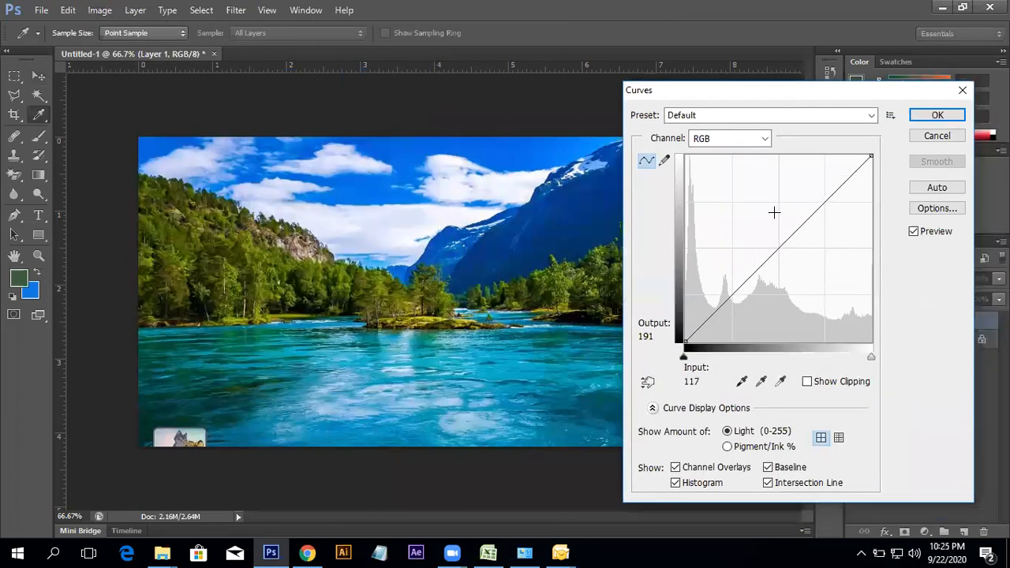
{"action": "left_click", "coordinate": [824, 202]}
{"action": "left_click", "coordinate": [779, 245]}
{"action": "left_click", "coordinate": [731, 292]}
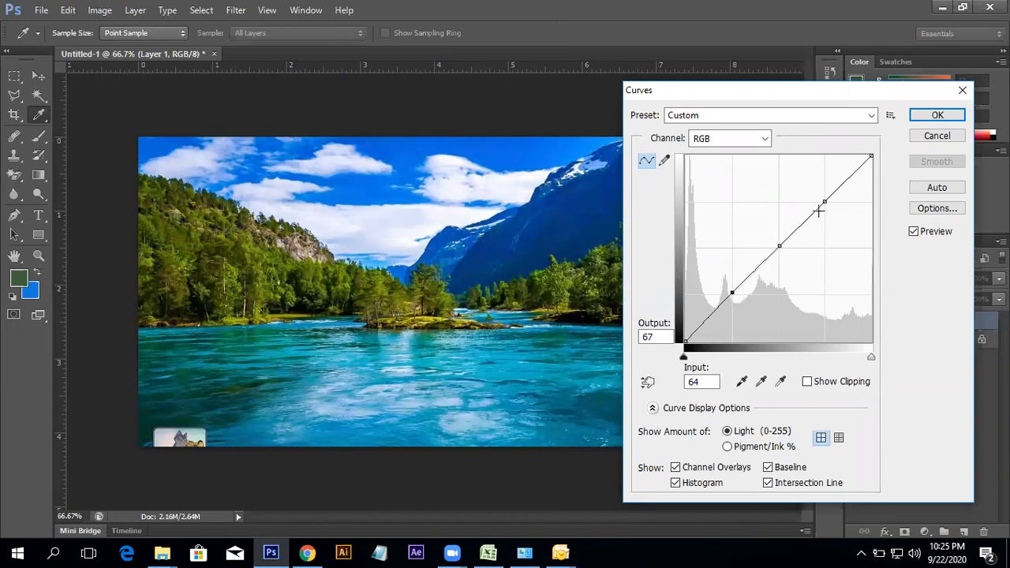
{"action": "mouse_move", "coordinate": [826, 201]}
{"action": "left_mouse_down"}
{"action": "mouse_move", "coordinate": [796, 173]}
{"action": "mouse_move", "coordinate": [812, 187]}
{"action": "mouse_move", "coordinate": [819, 158]}
{"action": "mouse_move", "coordinate": [833, 197]}
{"action": "left_mouse_up"}
{"action": "left_click", "coordinate": [937, 137]}
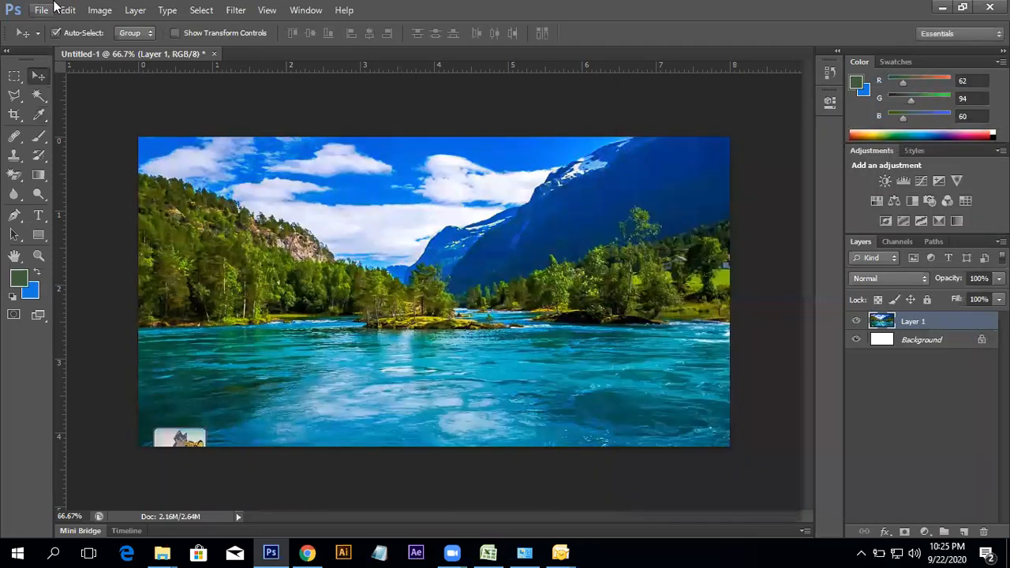
- Reopen Curves and shape the RGB curve with highlight point 199, 194, shadow point 38, 3 and midtone point 112, 138
{"action": "left_click", "coordinate": [95, 9]}
{"action": "mouse_move", "coordinate": [104, 48]}
{"action": "left_click", "coordinate": [284, 75]}
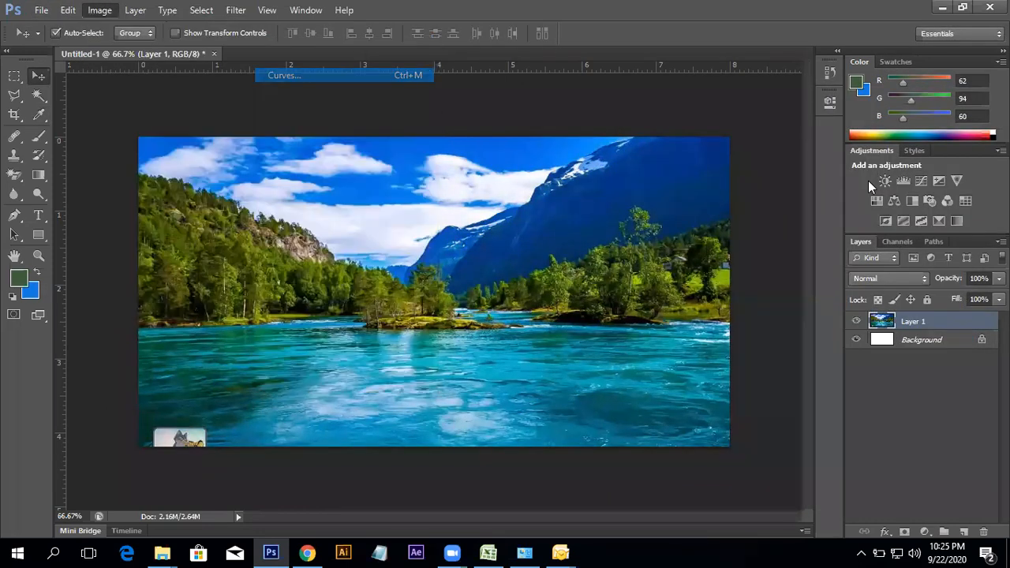
{"action": "mouse_move", "coordinate": [777, 247]}
{"action": "left_mouse_down"}
{"action": "mouse_move", "coordinate": [733, 219]}
{"action": "mouse_move", "coordinate": [789, 241]}
{"action": "mouse_move", "coordinate": [790, 259]}
{"action": "mouse_move", "coordinate": [869, 340]}
{"action": "mouse_move", "coordinate": [755, 273]}
{"action": "mouse_move", "coordinate": [762, 262]}
{"action": "mouse_move", "coordinate": [748, 280]}
{"action": "mouse_move", "coordinate": [784, 241]}
{"action": "mouse_move", "coordinate": [780, 248]}
{"action": "left_mouse_up"}
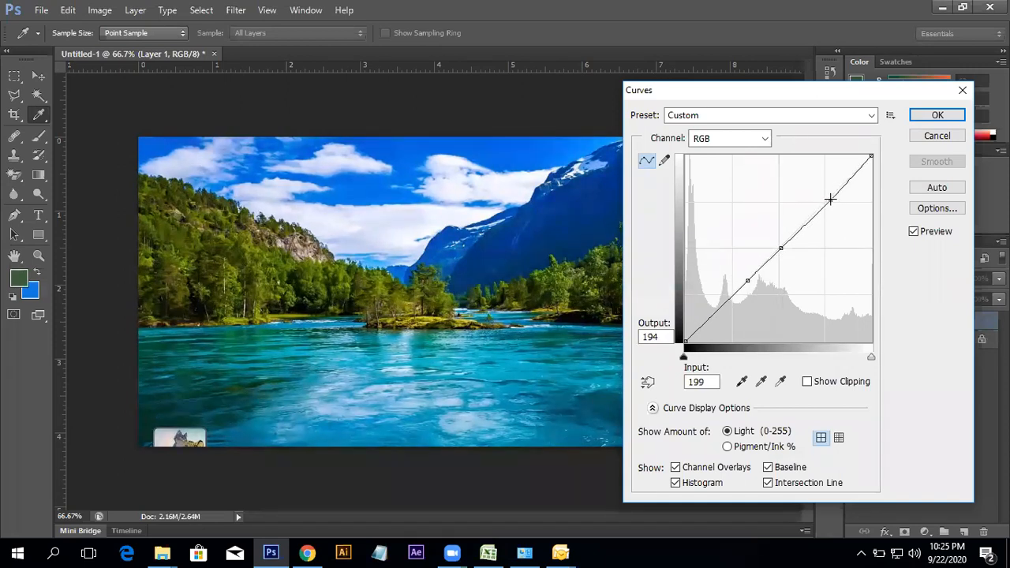
{"action": "left_click_drag", "start_coordinate": [745, 282], "coordinate": [712, 340]}
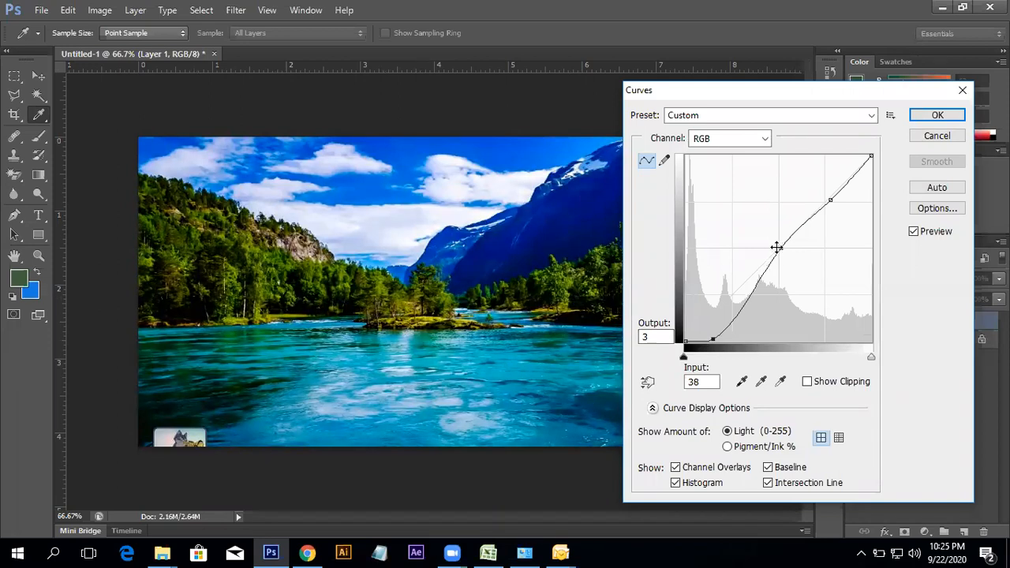
{"action": "left_click_drag", "start_coordinate": [782, 248], "coordinate": [766, 240]}
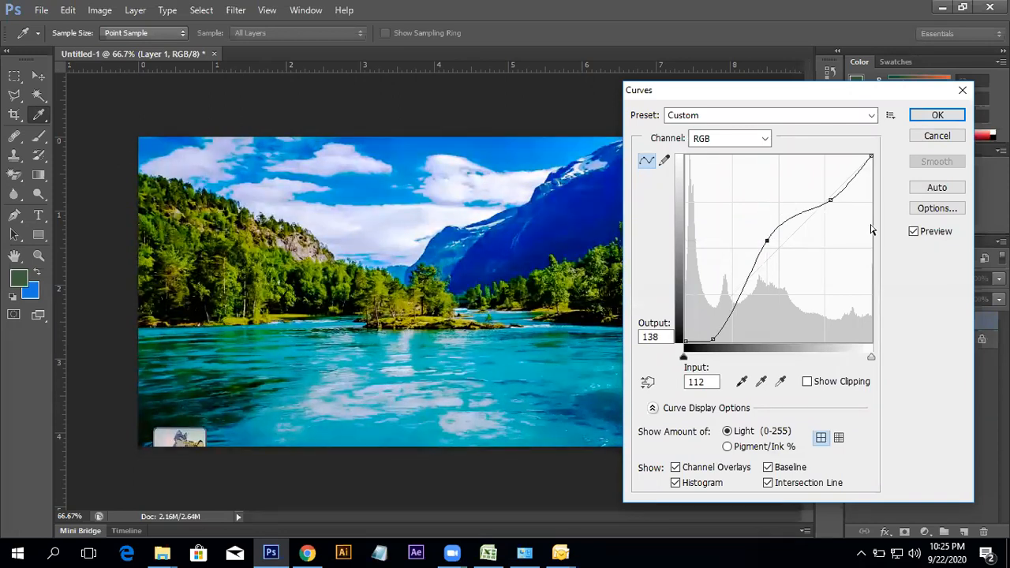
- Lower the RGB curve's highlight point to input 225, output 162 and midtone to 160, 62, and cancel the Curves adjustment
{"action": "left_click_drag", "start_coordinate": [831, 199], "coordinate": [850, 225]}
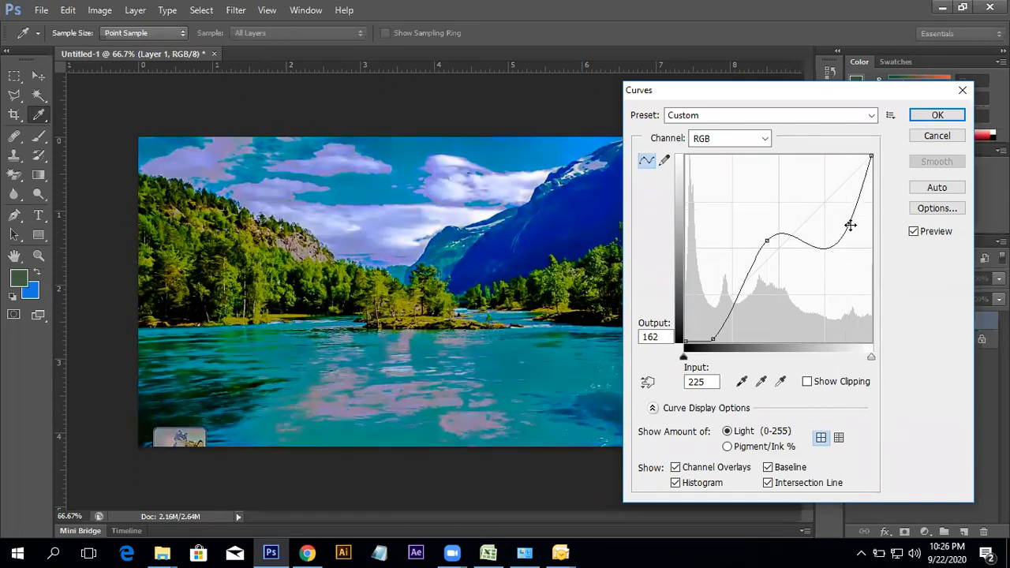
{"action": "left_click_drag", "start_coordinate": [764, 240], "coordinate": [802, 297]}
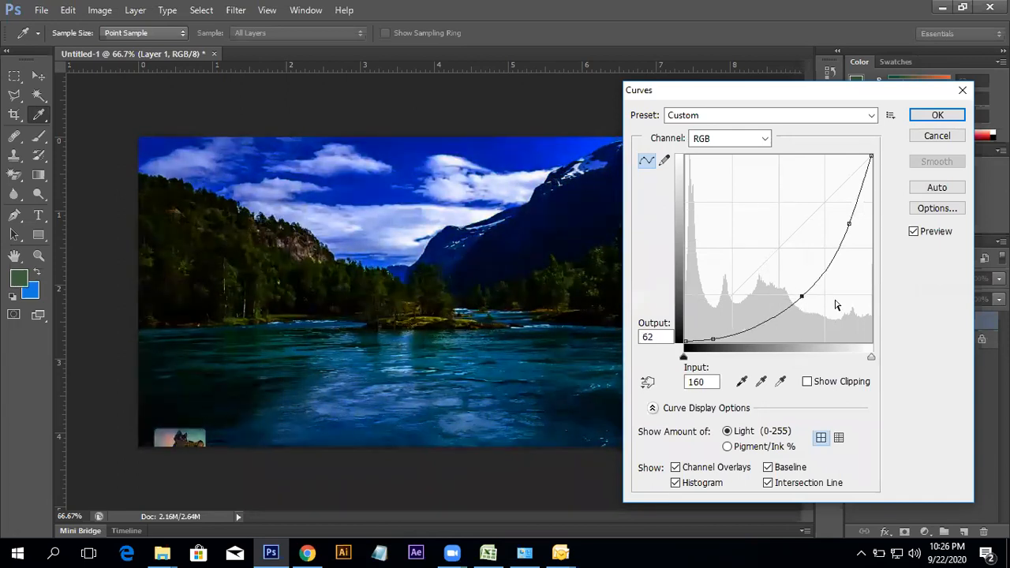
{"action": "left_click", "coordinate": [937, 136]}
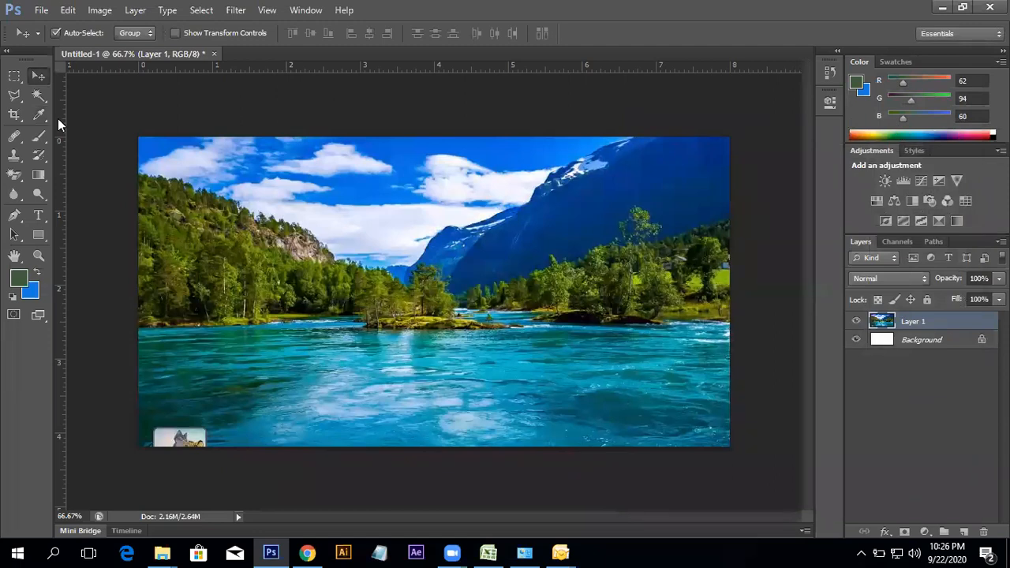
- Reopen Curves and add a highlight point, a midtone point at 130, 124 and a shadow point at 61, 46 on the RGB curve
{"action": "left_click", "coordinate": [100, 10]}
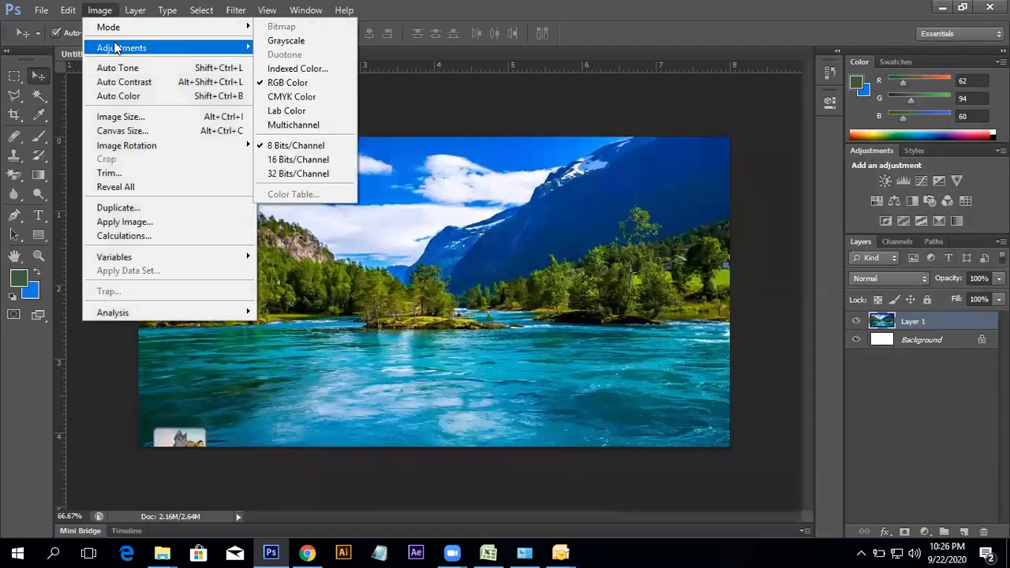
{"action": "mouse_move", "coordinate": [115, 48]}
{"action": "left_click", "coordinate": [331, 72]}
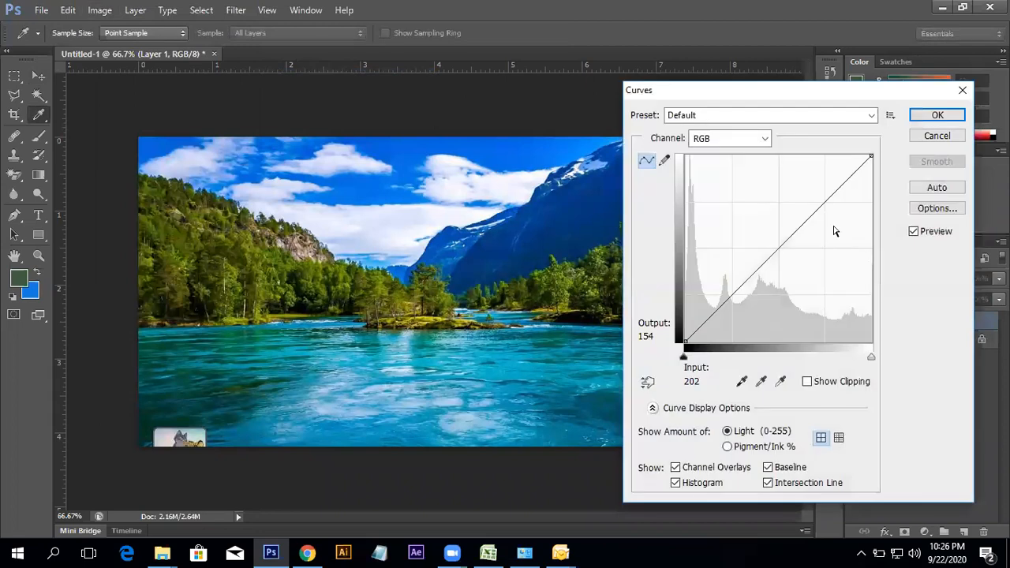
{"action": "left_click", "coordinate": [825, 203]}
{"action": "left_click", "coordinate": [779, 252]}
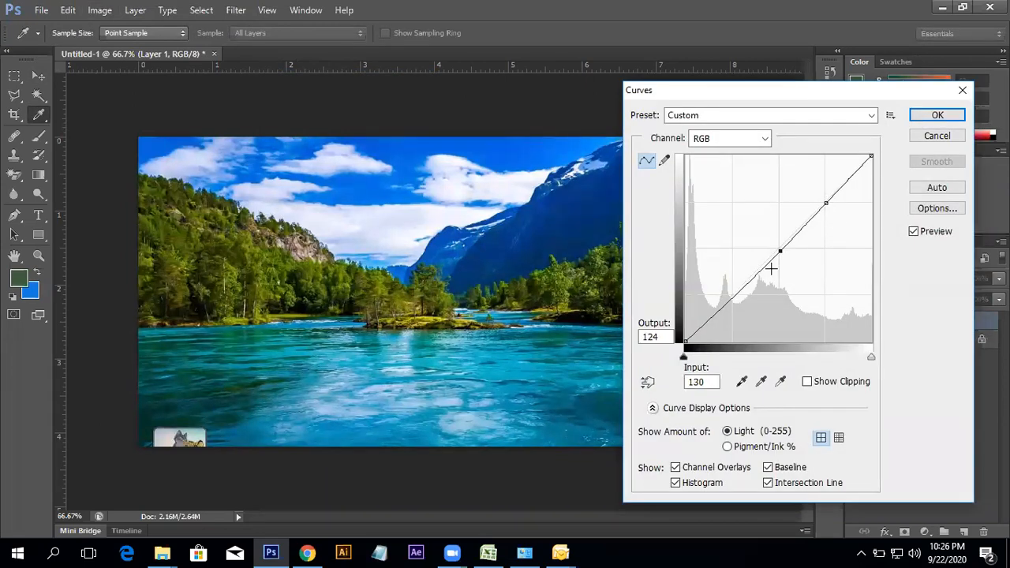
{"action": "mouse_move", "coordinate": [732, 300]}
{"action": "left_mouse_down"}
{"action": "mouse_move", "coordinate": [741, 321]}
{"action": "mouse_move", "coordinate": [714, 284]}
{"action": "mouse_move", "coordinate": [731, 308]}
{"action": "left_mouse_up"}
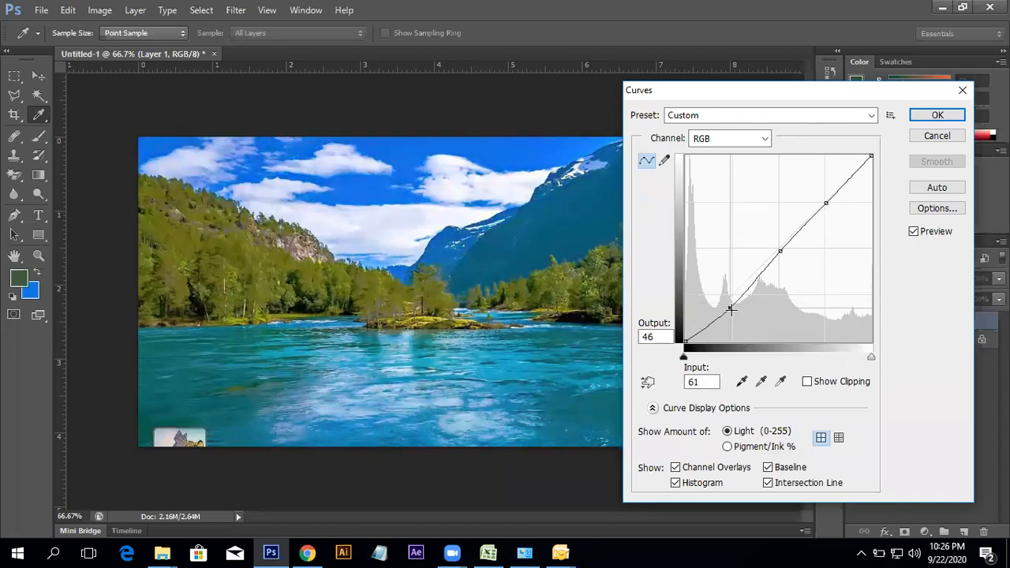
- Lower the RGB curve's highlight point slightly, move the midtone point to 127, 127, and cancel the Curves adjustment
{"action": "mouse_move", "coordinate": [826, 199]}
{"action": "left_mouse_down"}
{"action": "mouse_move", "coordinate": [816, 174]}
{"action": "mouse_move", "coordinate": [834, 221]}
{"action": "mouse_move", "coordinate": [824, 206]}
{"action": "left_mouse_up"}
{"action": "mouse_move", "coordinate": [780, 254]}
{"action": "left_mouse_down"}
{"action": "mouse_move", "coordinate": [764, 237]}
{"action": "mouse_move", "coordinate": [789, 266]}
{"action": "mouse_move", "coordinate": [775, 249]}
{"action": "left_mouse_up"}
{"action": "left_click", "coordinate": [746, 138]}
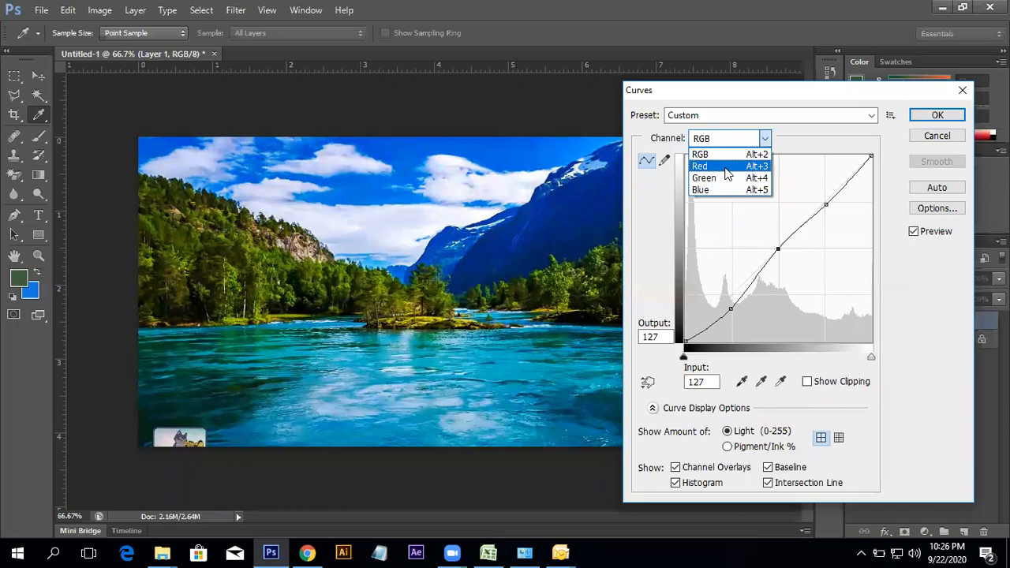
{"action": "left_click", "coordinate": [938, 136]}
{"action": "left_click", "coordinate": [937, 137]}
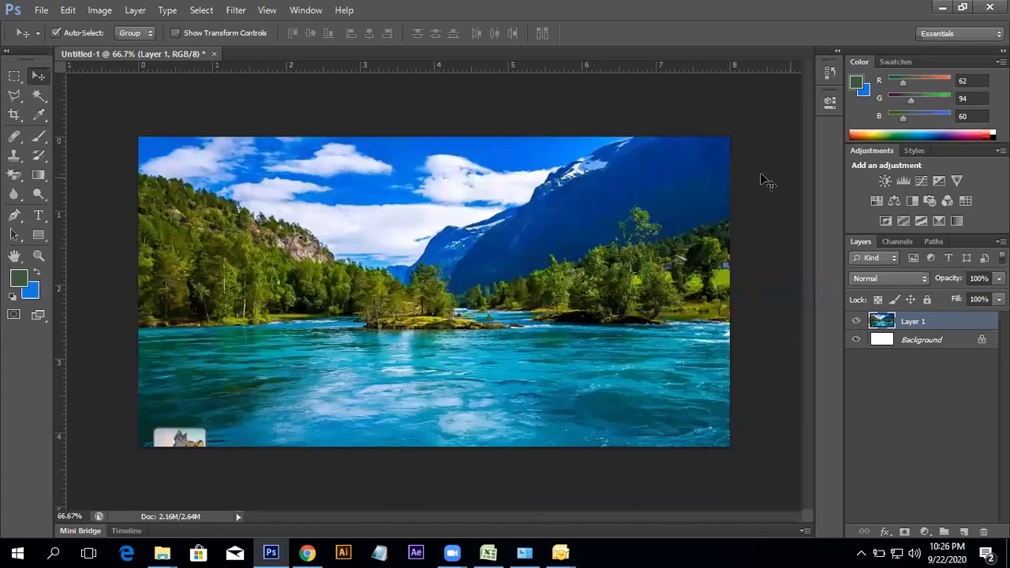
- Open the Exposure adjustment, try an exposure of +0.11, and reset the exposure to 0
{"action": "left_click", "coordinate": [100, 10]}
{"action": "mouse_move", "coordinate": [110, 51]}
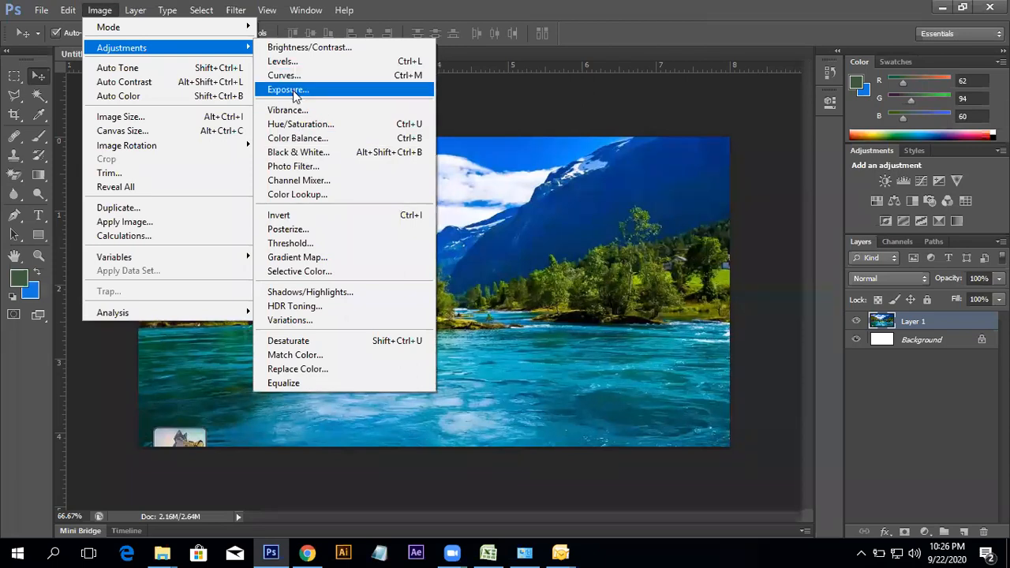
{"action": "left_click", "coordinate": [287, 90]}
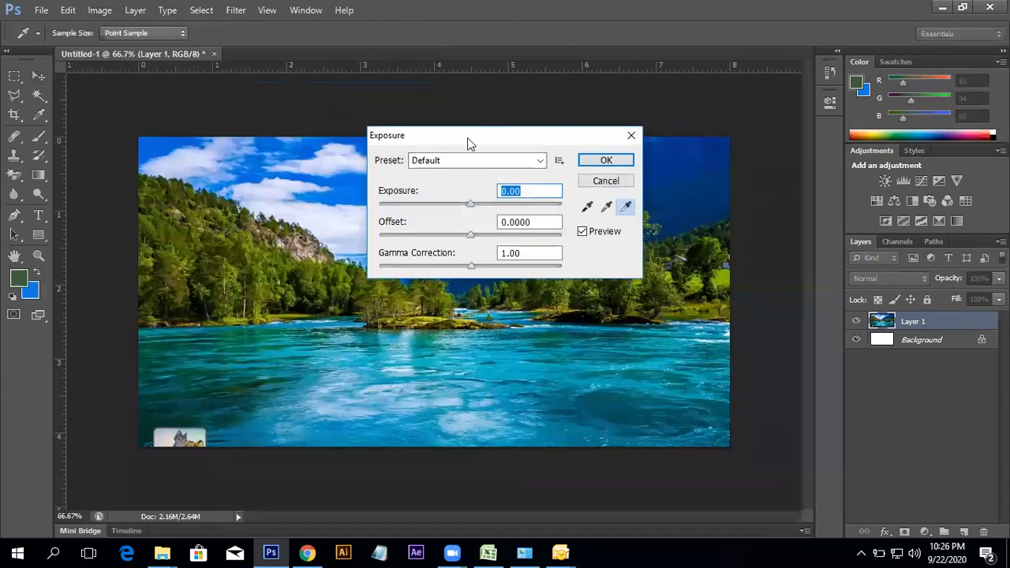
{"action": "left_click_drag", "start_coordinate": [494, 139], "coordinate": [786, 129]}
{"action": "mouse_move", "coordinate": [766, 196]}
{"action": "left_mouse_down"}
{"action": "mouse_move", "coordinate": [802, 193]}
{"action": "mouse_move", "coordinate": [763, 195]}
{"action": "left_mouse_up"}
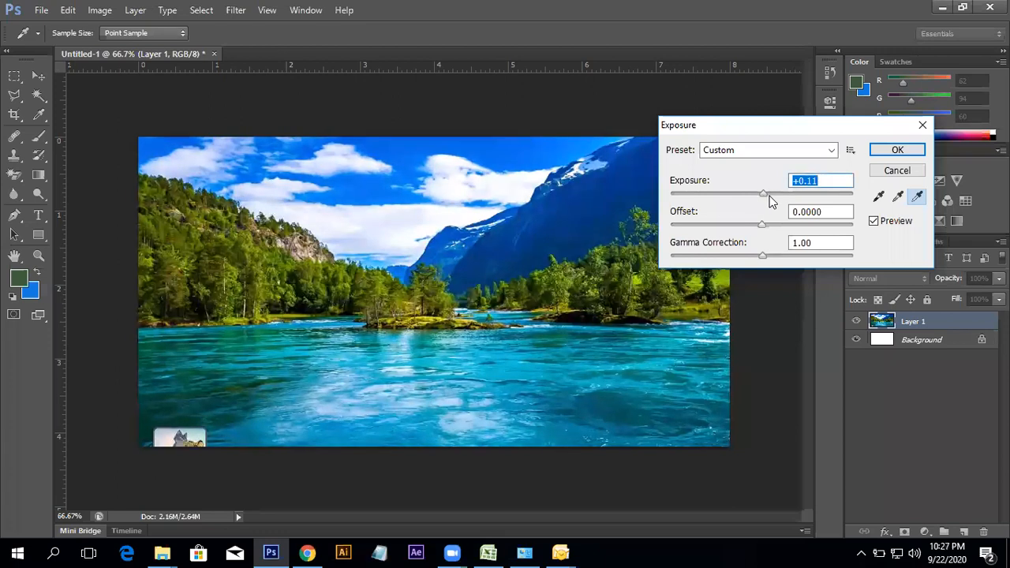
{"action": "type", "text": "0"}
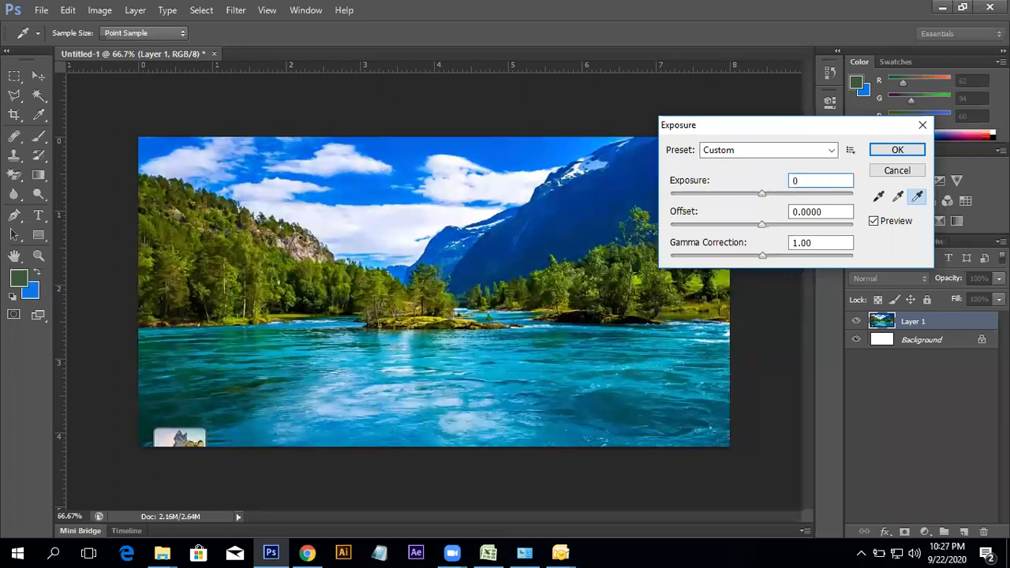
- Try an Exposure offset of +0.5000, lower it to +0.0081, and reset the offset to 0
{"action": "left_click", "coordinate": [763, 225]}
{"action": "left_click_drag", "start_coordinate": [765, 223], "coordinate": [890, 229]}
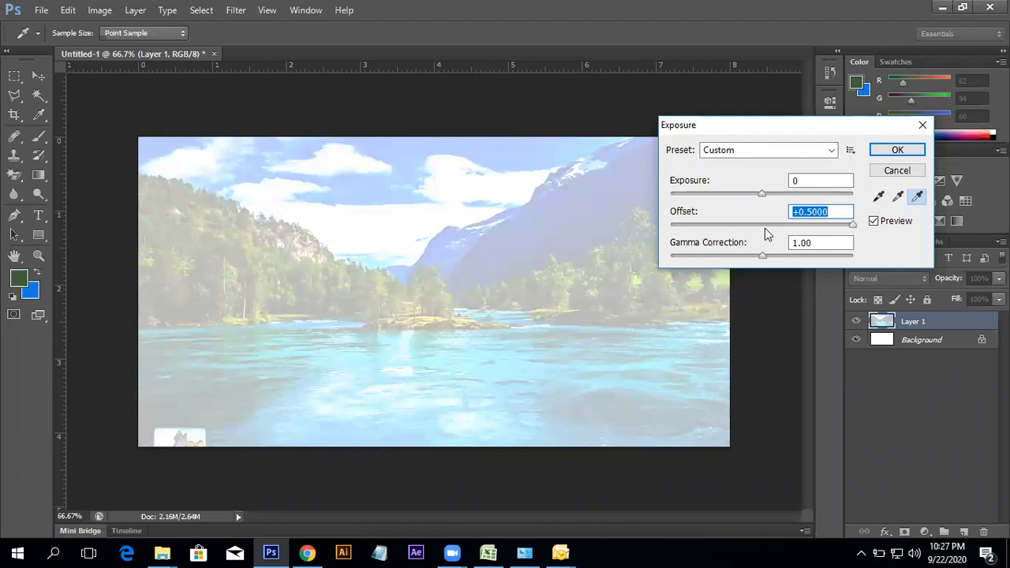
{"action": "mouse_move", "coordinate": [756, 223]}
{"action": "left_mouse_down"}
{"action": "mouse_move", "coordinate": [701, 228]}
{"action": "mouse_move", "coordinate": [769, 228]}
{"action": "mouse_move", "coordinate": [760, 228]}
{"action": "left_mouse_up"}
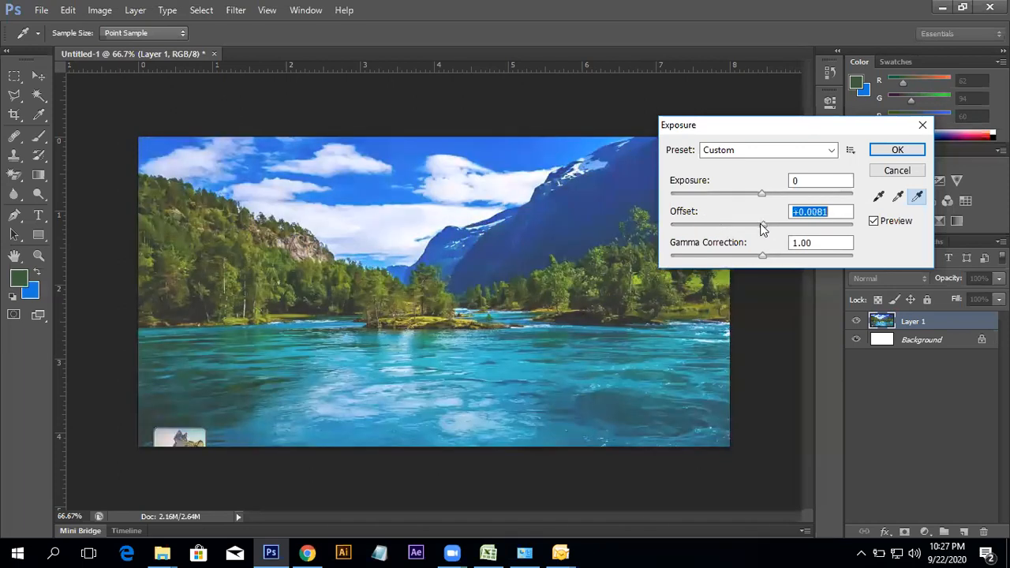
{"action": "type", "text": "0"}
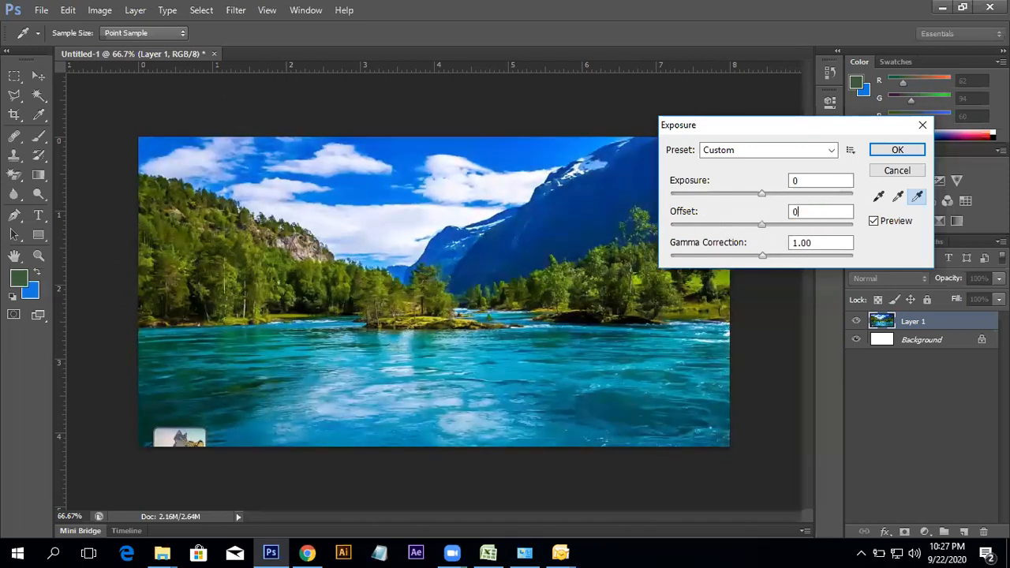
- Try a gamma correction of 1.69, bring it back to 1.04, and cancel the Exposure adjustment
{"action": "left_click_drag", "start_coordinate": [762, 257], "coordinate": [728, 258]}
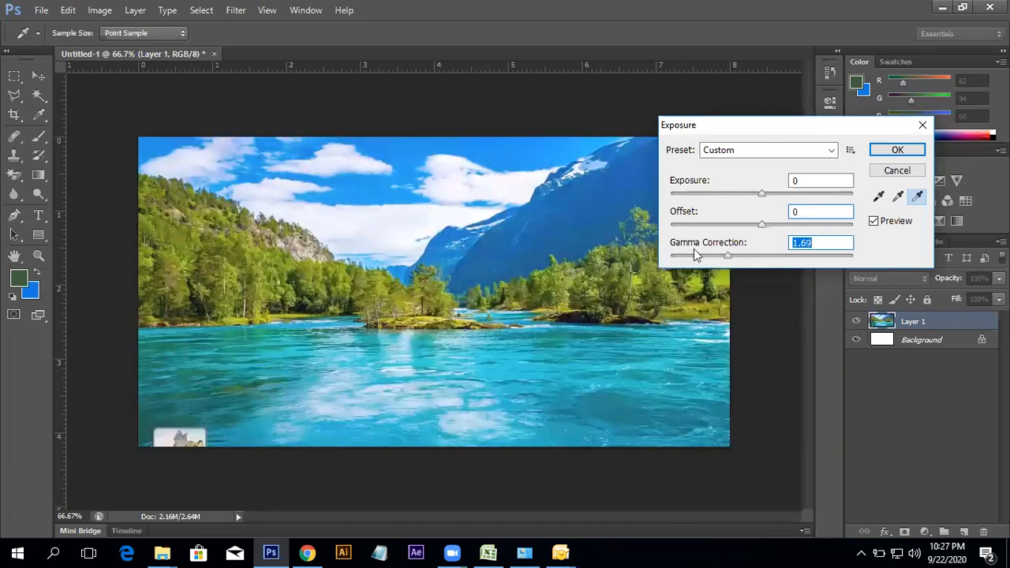
{"action": "left_click_drag", "start_coordinate": [729, 259], "coordinate": [761, 265]}
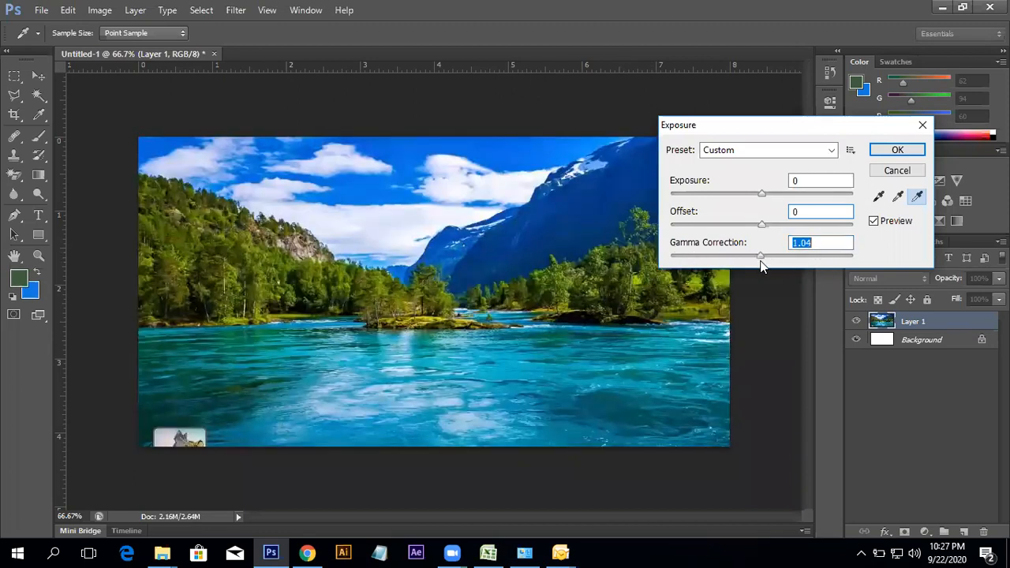
{"action": "type", "text": "0"}
{"action": "left_click", "coordinate": [897, 171]}
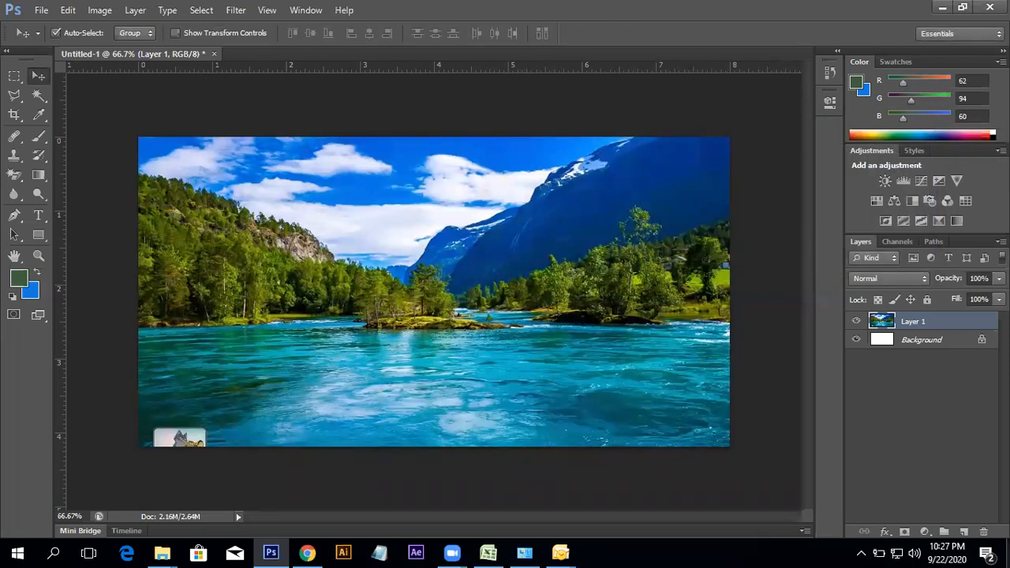
- Open Levels and raise the RGB shadow input level to 63, trying the highlight slider as well
{"action": "left_click", "coordinate": [92, 13]}
{"action": "mouse_move", "coordinate": [109, 49]}
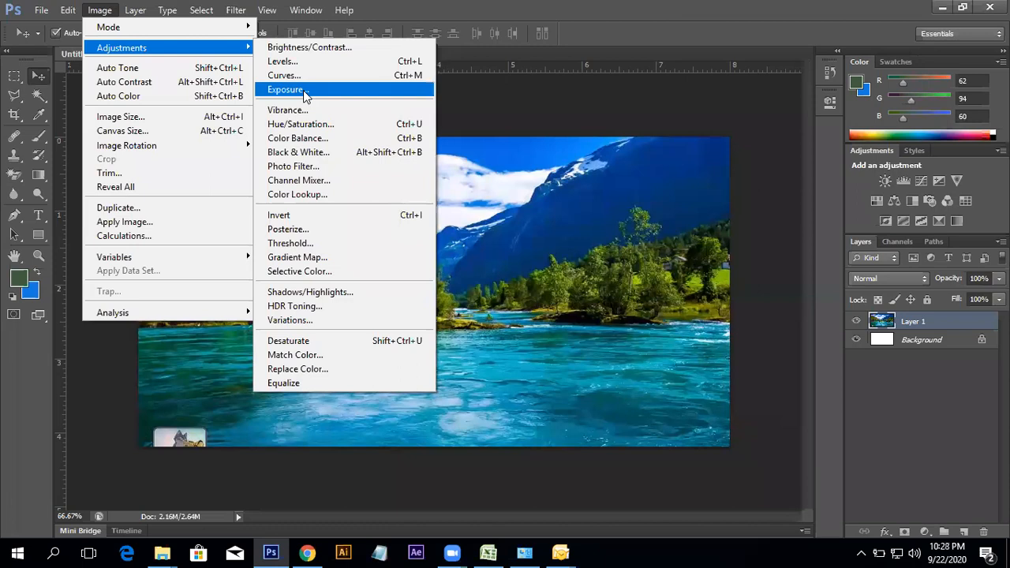
{"action": "left_click", "coordinate": [313, 66]}
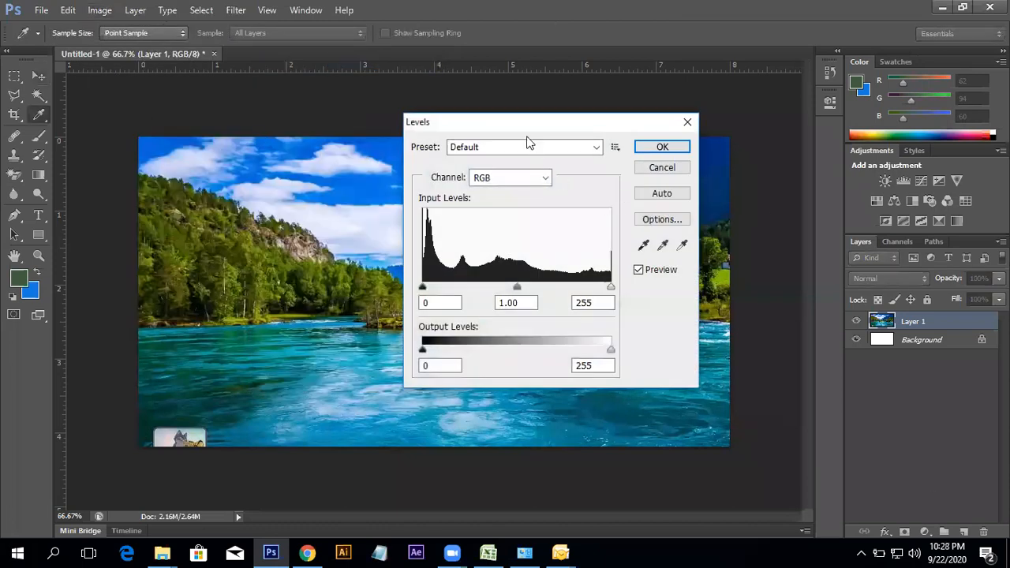
{"action": "left_click_drag", "start_coordinate": [534, 120], "coordinate": [870, 87]}
{"action": "left_click_drag", "start_coordinate": [756, 250], "coordinate": [803, 248]}
{"action": "mouse_move", "coordinate": [945, 250]}
{"action": "left_mouse_down"}
{"action": "mouse_move", "coordinate": [888, 251]}
{"action": "mouse_move", "coordinate": [955, 247]}
{"action": "left_mouse_up"}
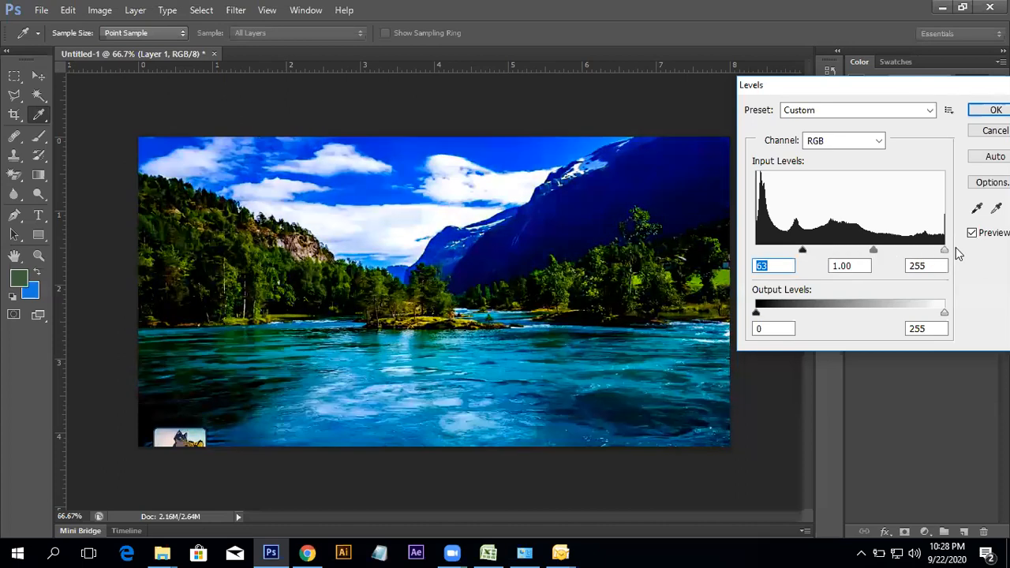
- Return the shadow input level to 0, keep midtones at 1.00 and highlights at 255, and cancel the Levels adjustment
{"action": "left_click_drag", "start_coordinate": [801, 250], "coordinate": [610, 250]}
{"action": "mouse_move", "coordinate": [943, 250]}
{"action": "left_mouse_down"}
{"action": "mouse_move", "coordinate": [779, 252]}
{"action": "mouse_move", "coordinate": [951, 257]}
{"action": "left_mouse_up"}
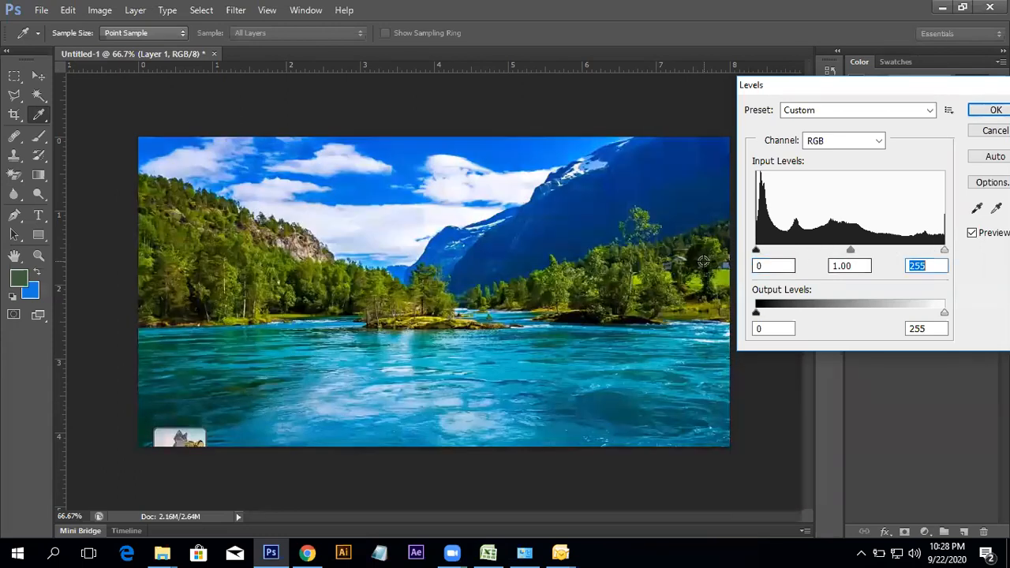
{"action": "mouse_move", "coordinate": [757, 251]}
{"action": "left_mouse_down"}
{"action": "mouse_move", "coordinate": [857, 252]}
{"action": "mouse_move", "coordinate": [756, 253]}
{"action": "left_mouse_up"}
{"action": "mouse_move", "coordinate": [852, 253]}
{"action": "left_mouse_down"}
{"action": "mouse_move", "coordinate": [874, 254]}
{"action": "mouse_move", "coordinate": [849, 252]}
{"action": "left_mouse_up"}
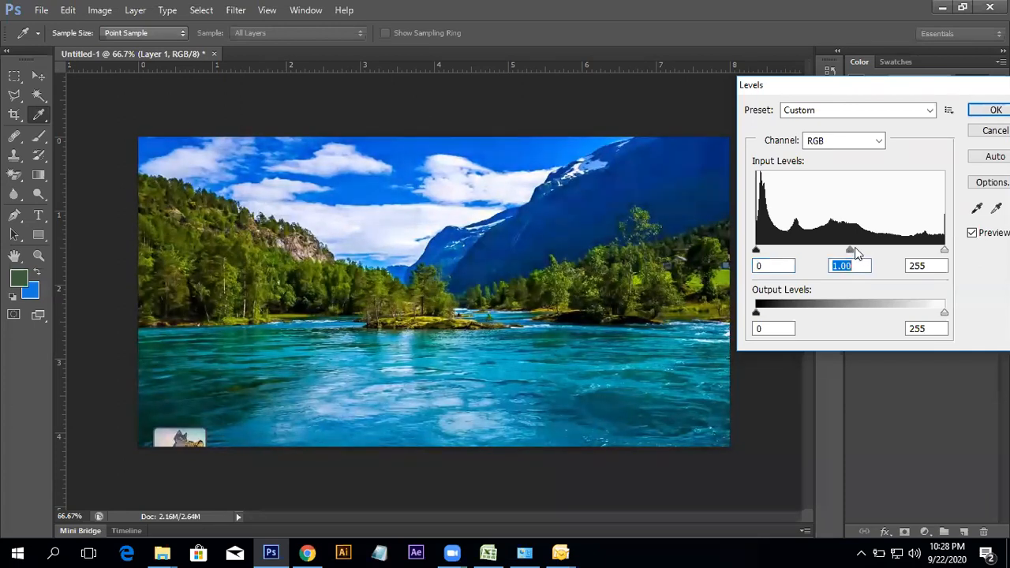
{"action": "left_click_drag", "start_coordinate": [851, 84], "coordinate": [604, 110]}
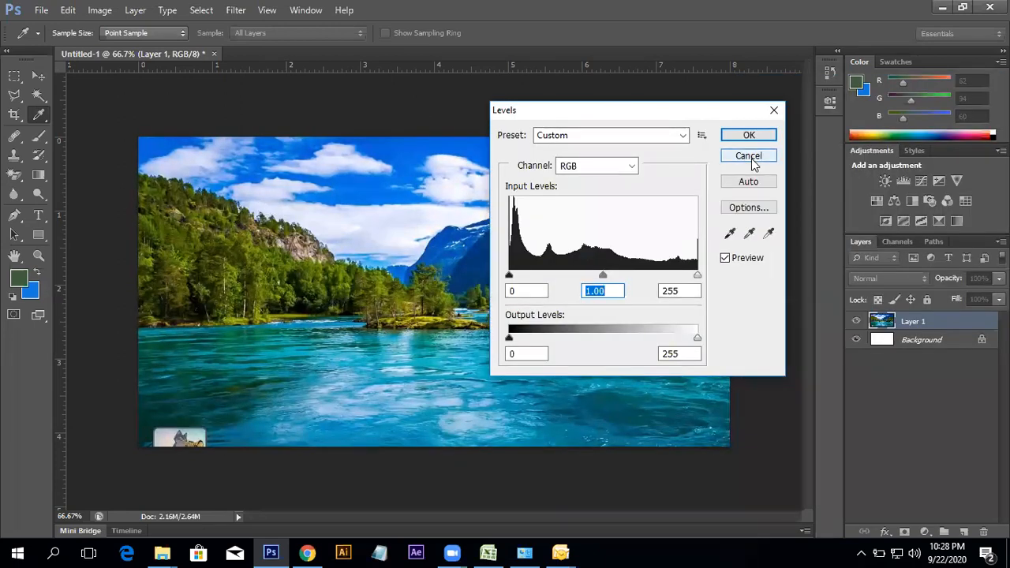
{"action": "left_click", "coordinate": [752, 157]}
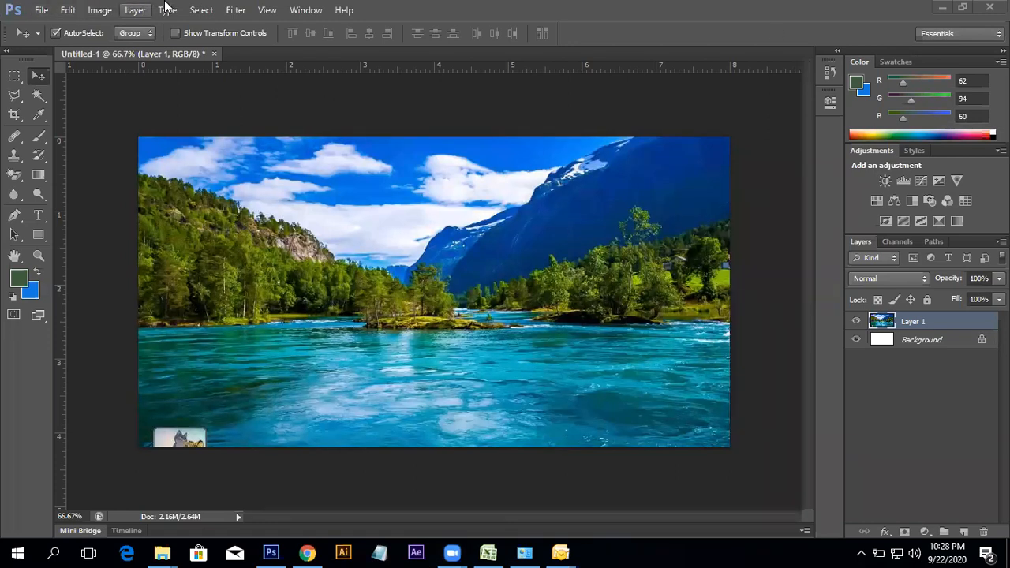
- Open Selective Color and reduce the cyan amount in the Cyans range to -100%
{"action": "left_click", "coordinate": [101, 11]}
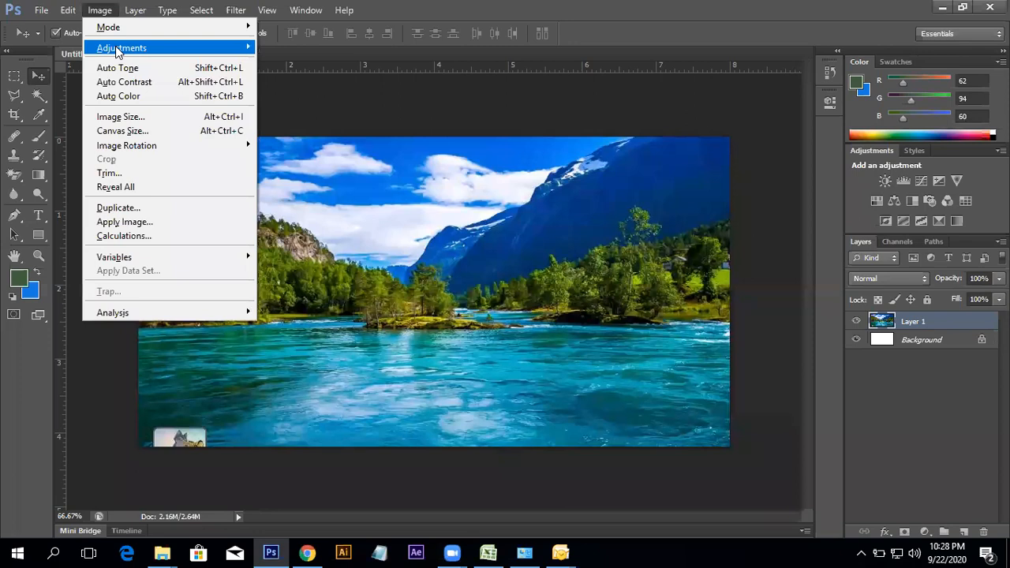
{"action": "mouse_move", "coordinate": [118, 49]}
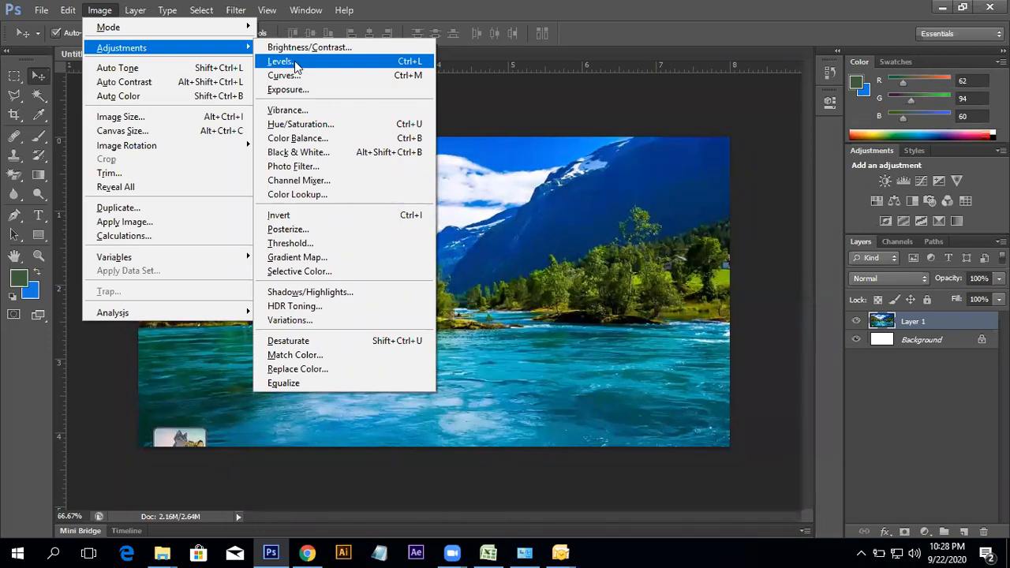
{"action": "left_click", "coordinate": [328, 271]}
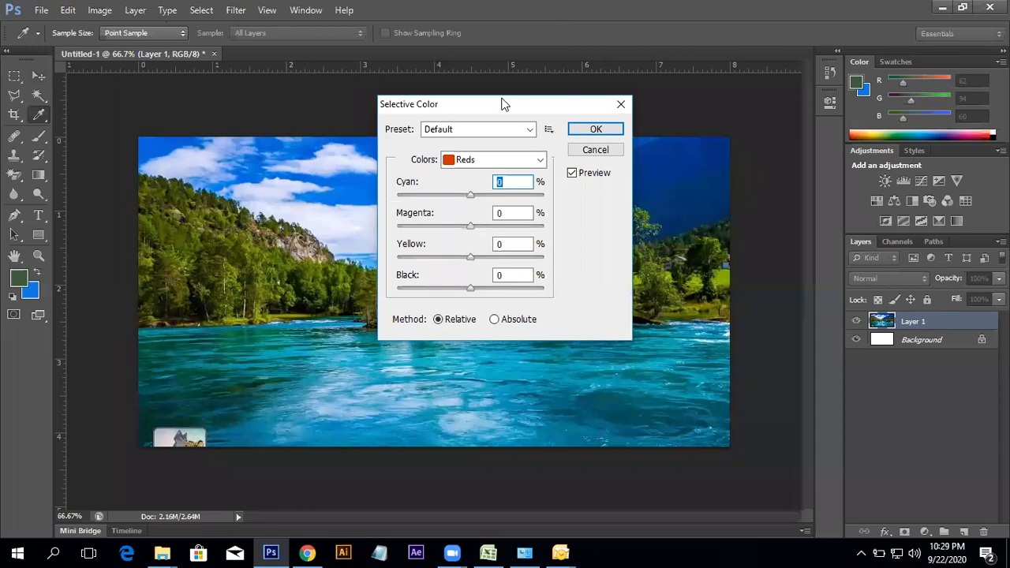
{"action": "left_click_drag", "start_coordinate": [504, 104], "coordinate": [885, 109]}
{"action": "left_click", "coordinate": [625, 189]}
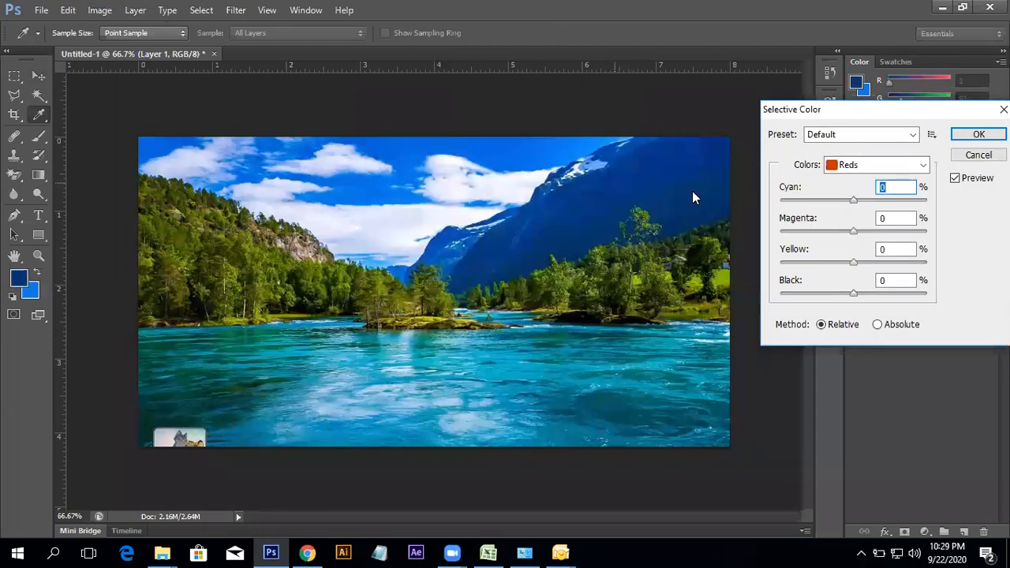
{"action": "left_click", "coordinate": [874, 164]}
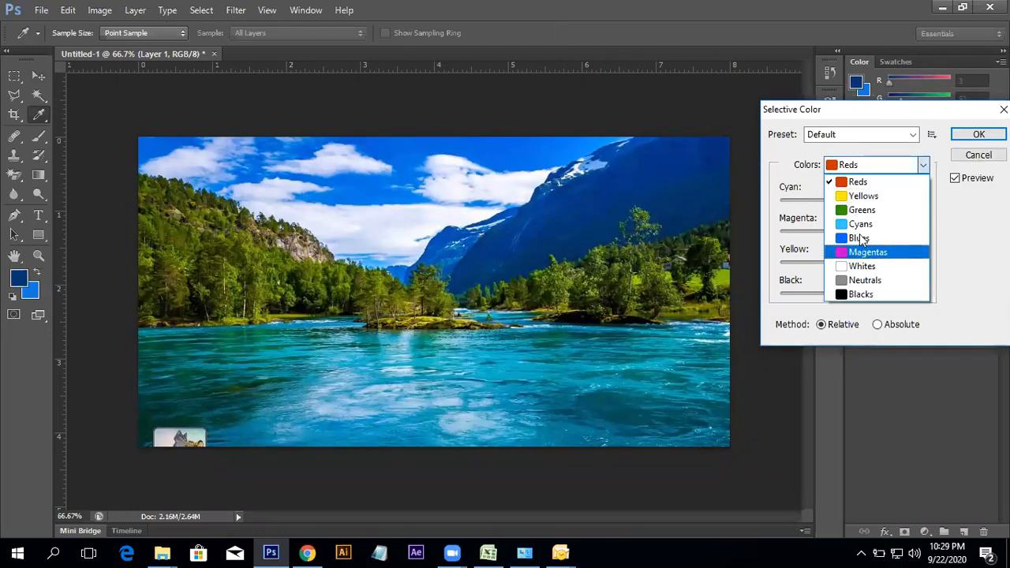
{"action": "left_click", "coordinate": [860, 224]}
{"action": "left_click_drag", "start_coordinate": [853, 200], "coordinate": [713, 210]}
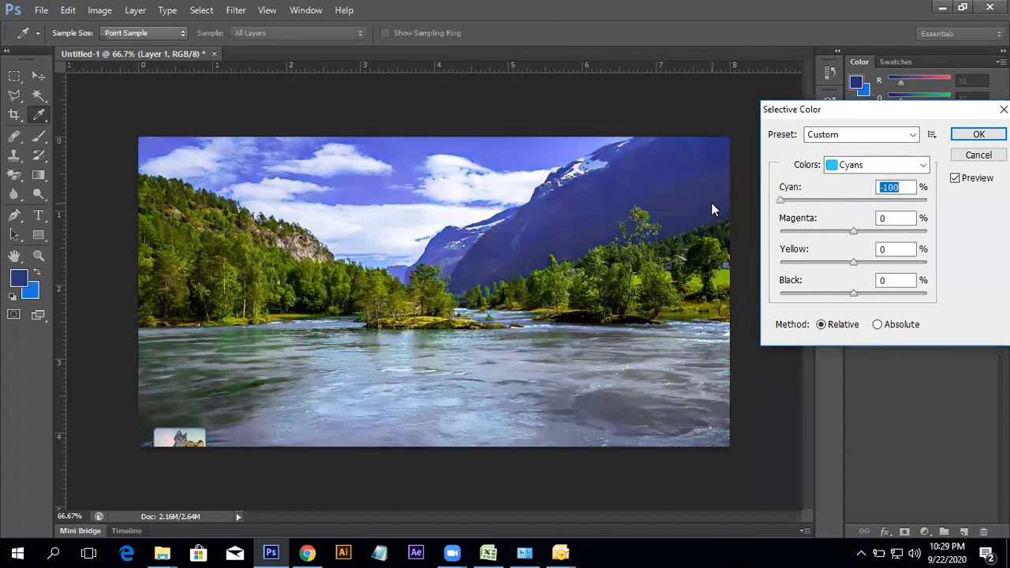
- Set the cyan amount in the Blues range to -3% and cancel the Selective Color adjustment
{"action": "left_click", "coordinate": [839, 169]}
{"action": "left_click", "coordinate": [859, 234]}
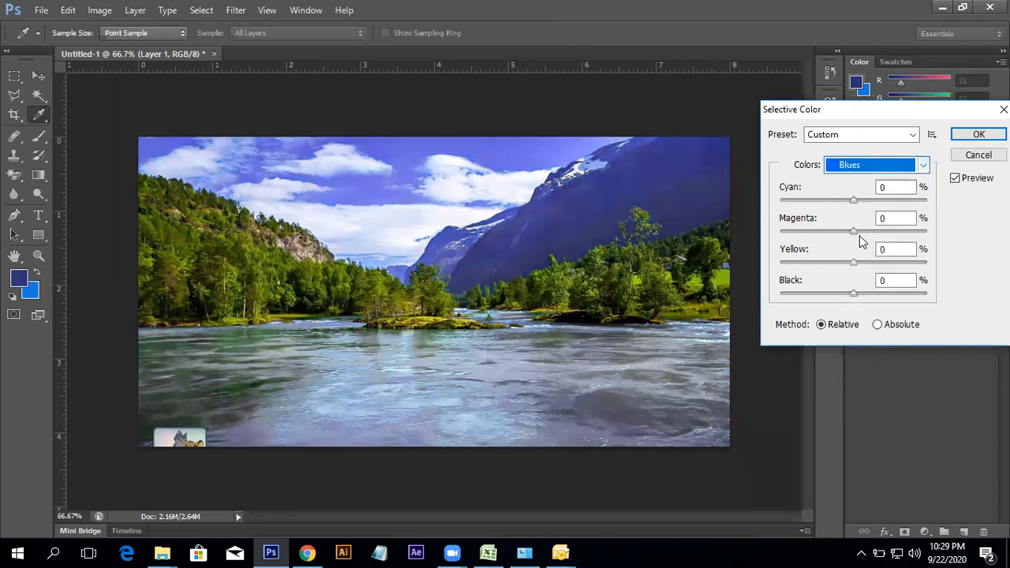
{"action": "mouse_move", "coordinate": [858, 196]}
{"action": "left_mouse_down"}
{"action": "mouse_move", "coordinate": [841, 203]}
{"action": "mouse_move", "coordinate": [851, 201]}
{"action": "left_mouse_up"}
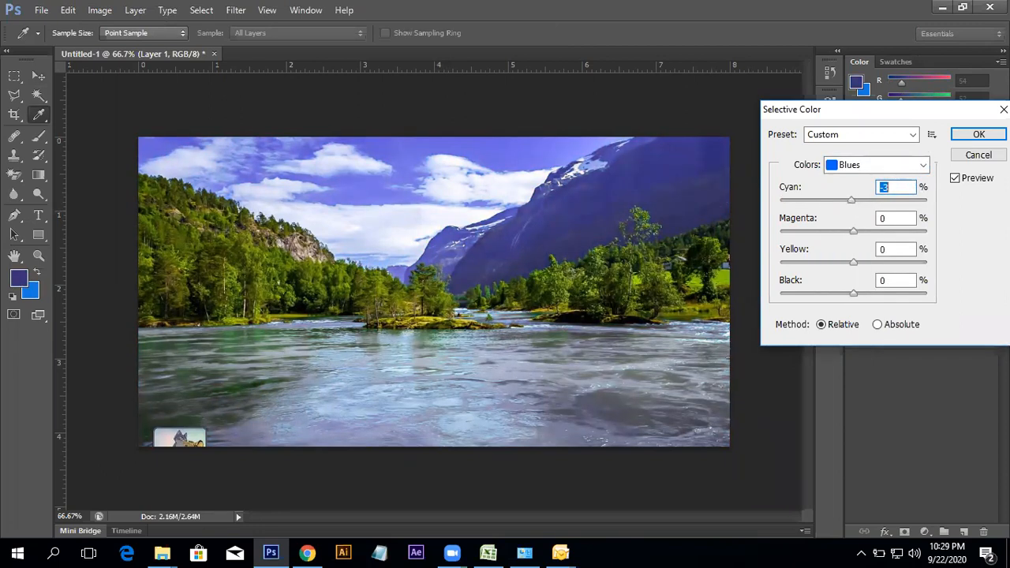
{"action": "key", "text": "Escape"}
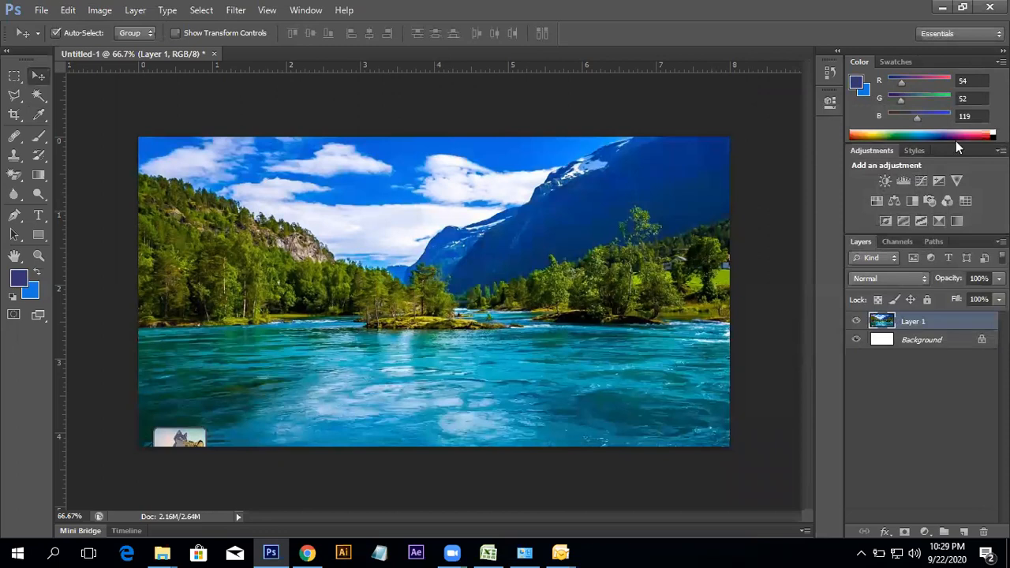
{"action": "left_click", "coordinate": [101, 10]}
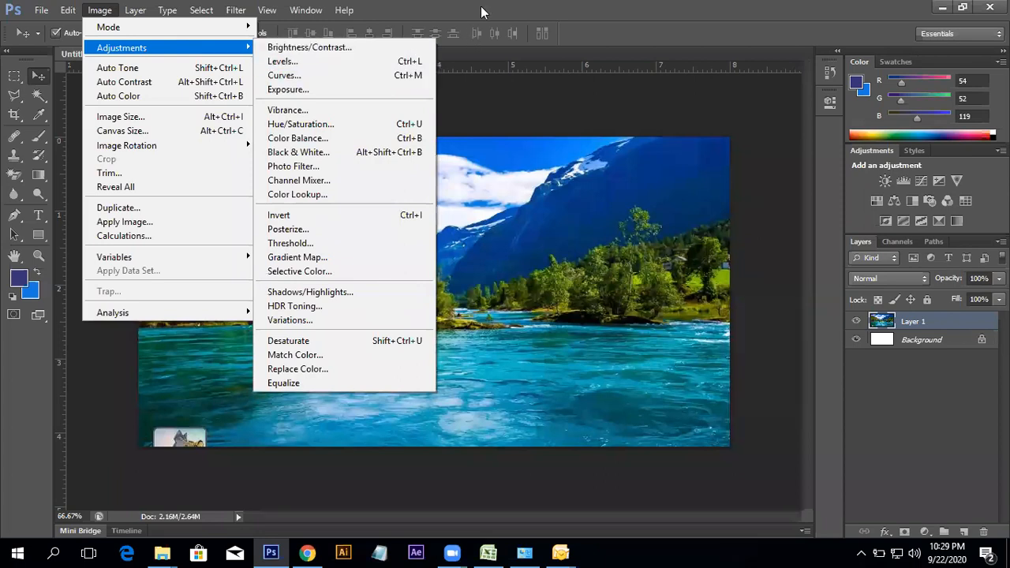
{"action": "left_click", "coordinate": [355, 7]}
{"action": "left_click", "coordinate": [109, 9]}
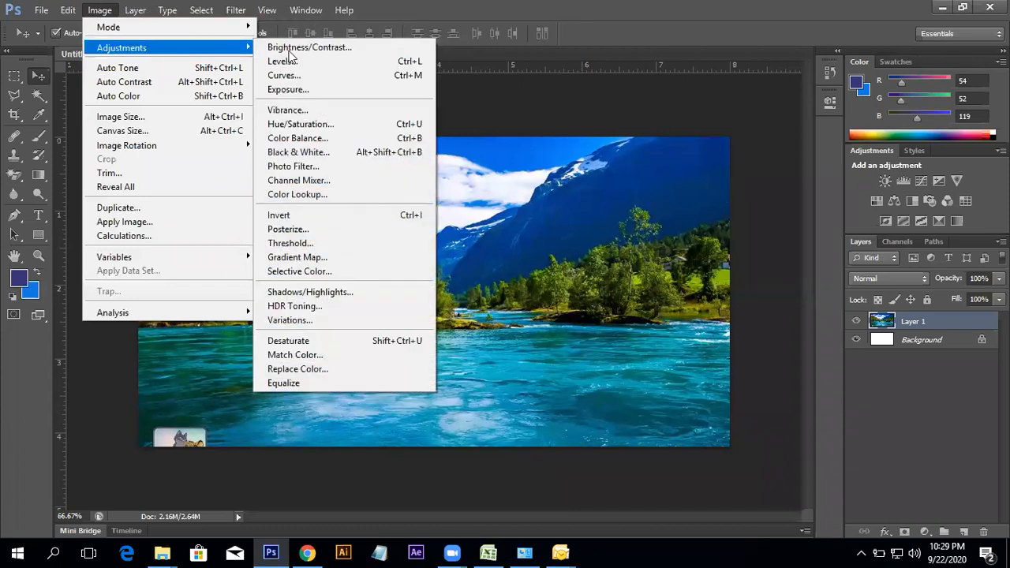
{"action": "left_click", "coordinate": [357, 131]}
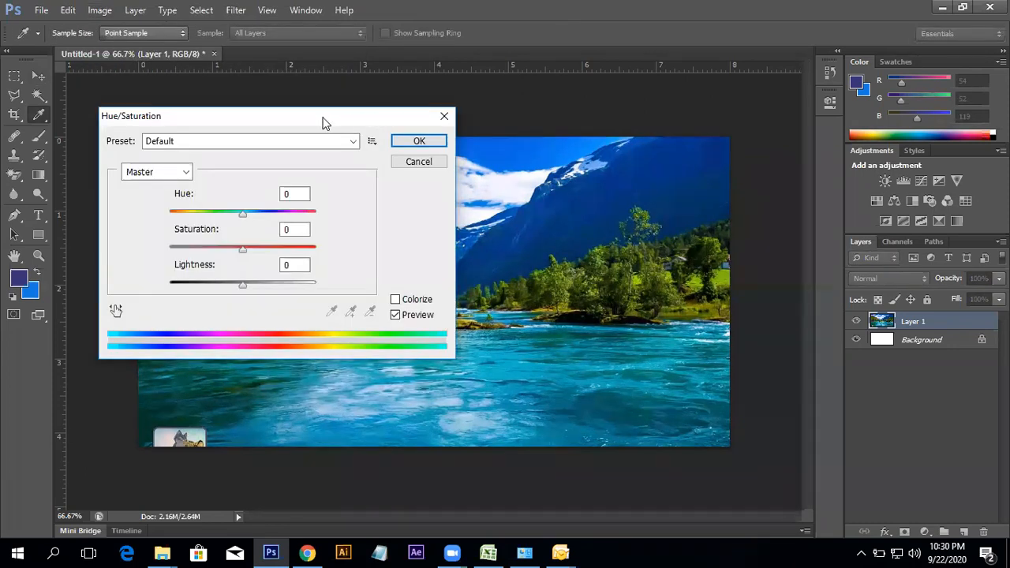
{"action": "left_click_drag", "start_coordinate": [322, 123], "coordinate": [927, 93]}
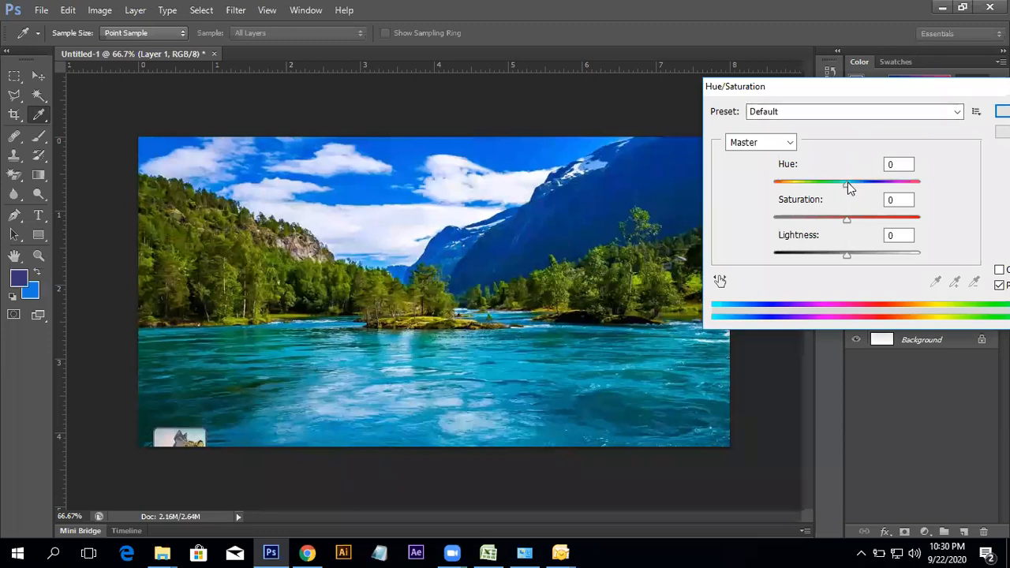
{"action": "left_click_drag", "start_coordinate": [860, 82], "coordinate": [556, 113]}
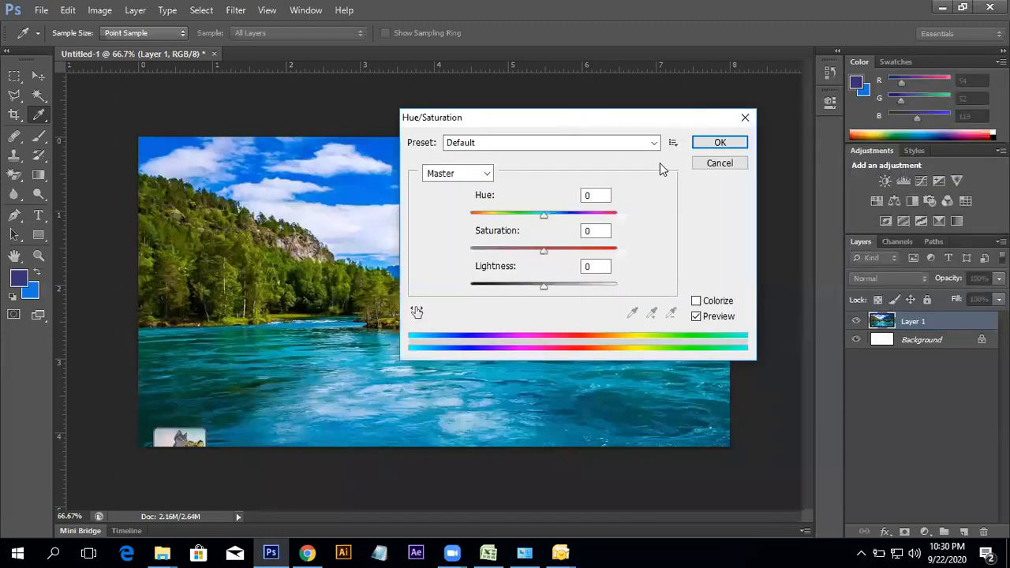
{"action": "left_click", "coordinate": [702, 165]}
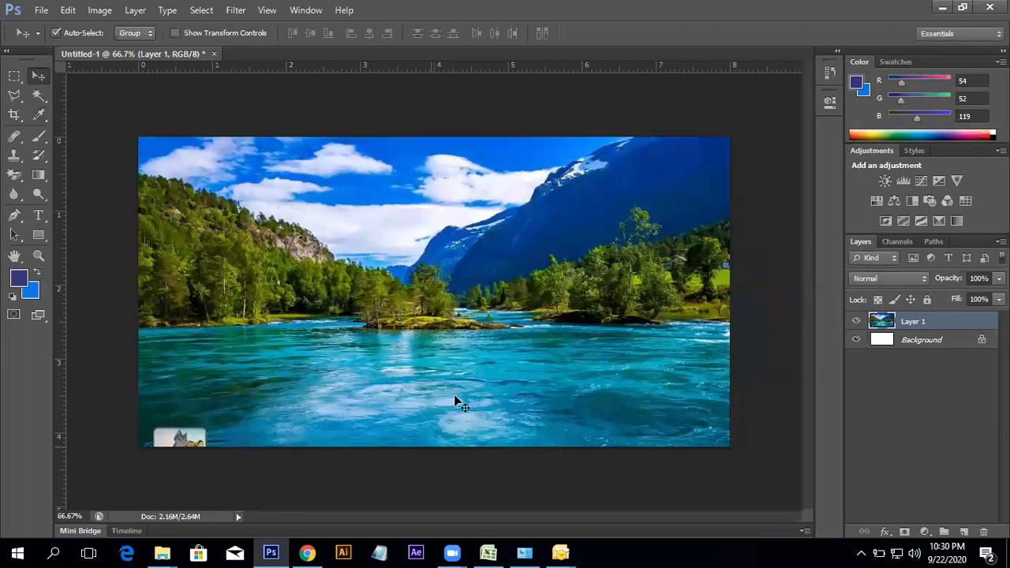
- Hide the lake photo layer, and preview the tee shirt-01 image from the desktop before closing it
{"action": "left_click", "coordinate": [856, 321]}
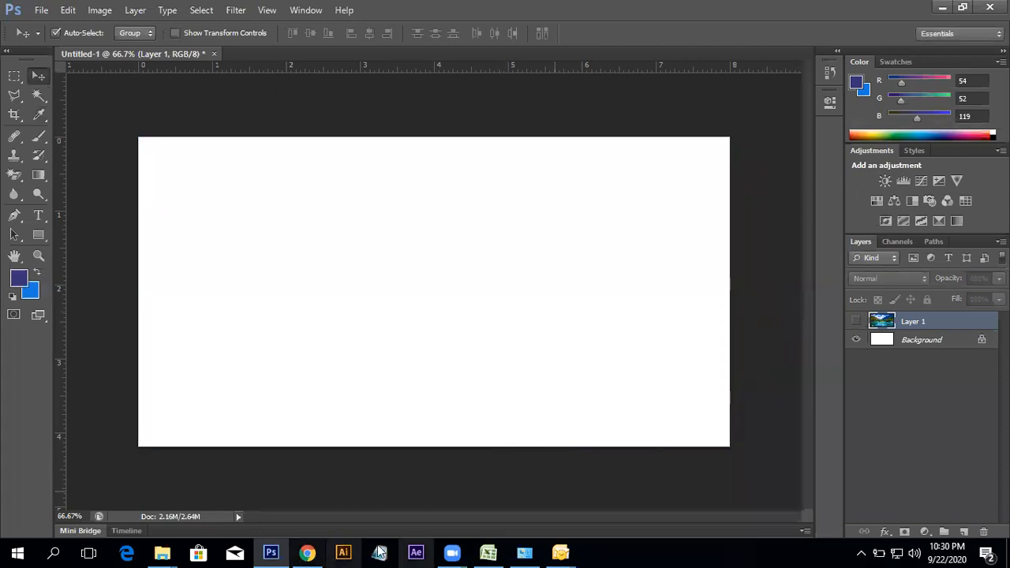
{"action": "left_click", "coordinate": [942, 6]}
{"action": "left_click", "coordinate": [939, 6]}
{"action": "left_click", "coordinate": [310, 249]}
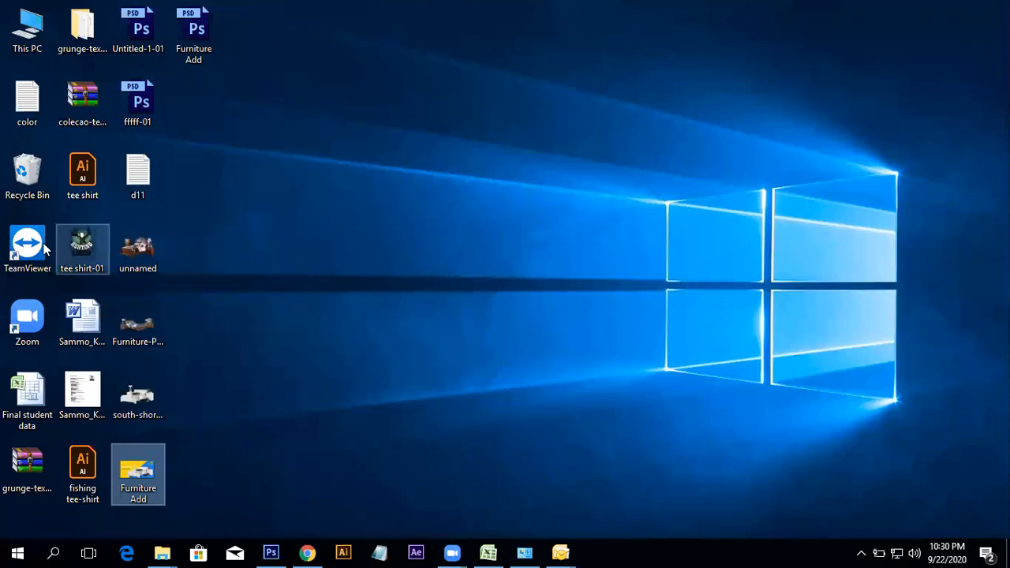
{"action": "left_click", "coordinate": [89, 247]}
{"action": "double_click", "coordinate": [90, 243]}
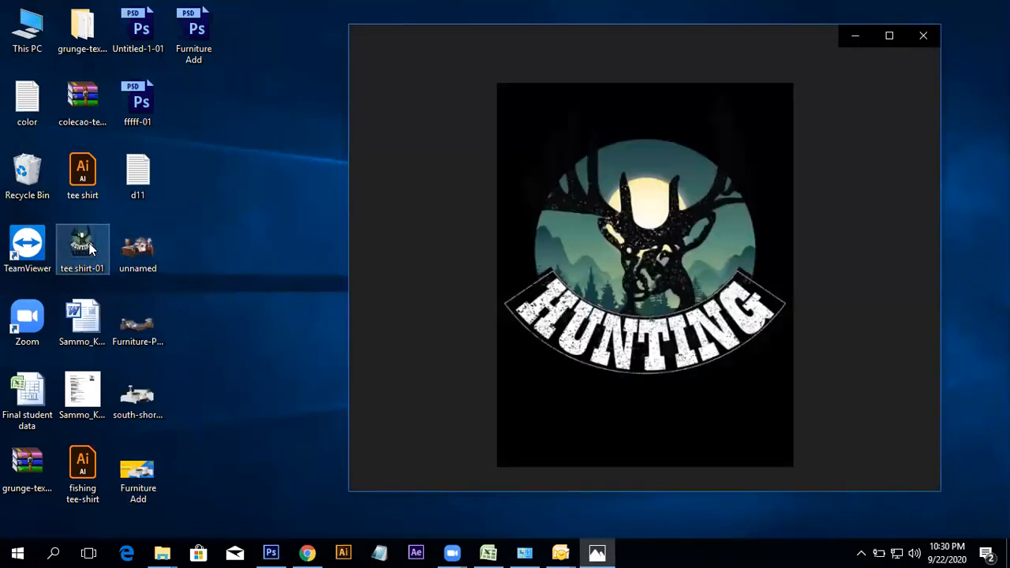
{"action": "left_click", "coordinate": [923, 35]}
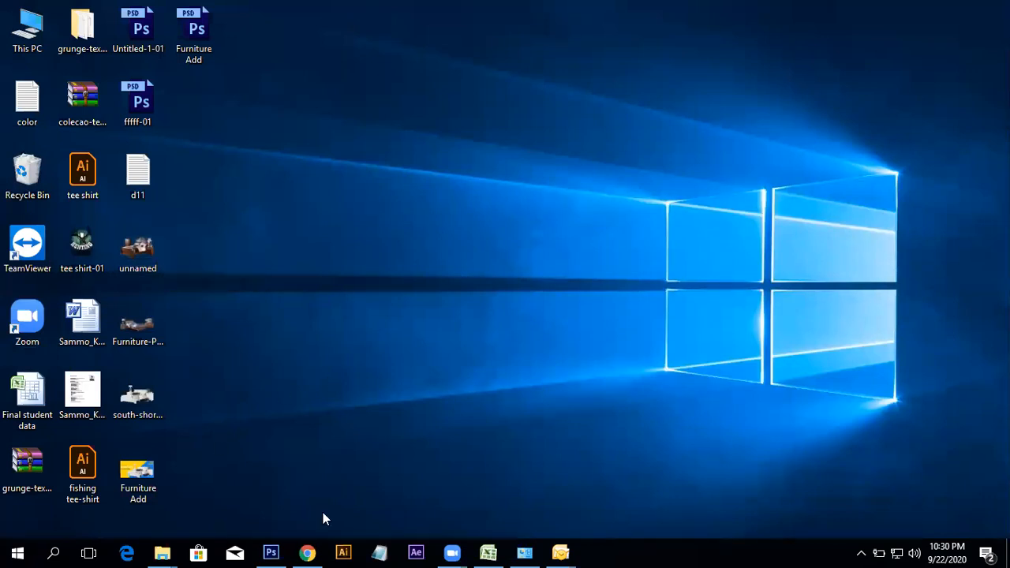
- Switch to Chrome and search Google for "product image" in a new tab
{"action": "left_click", "coordinate": [308, 552]}
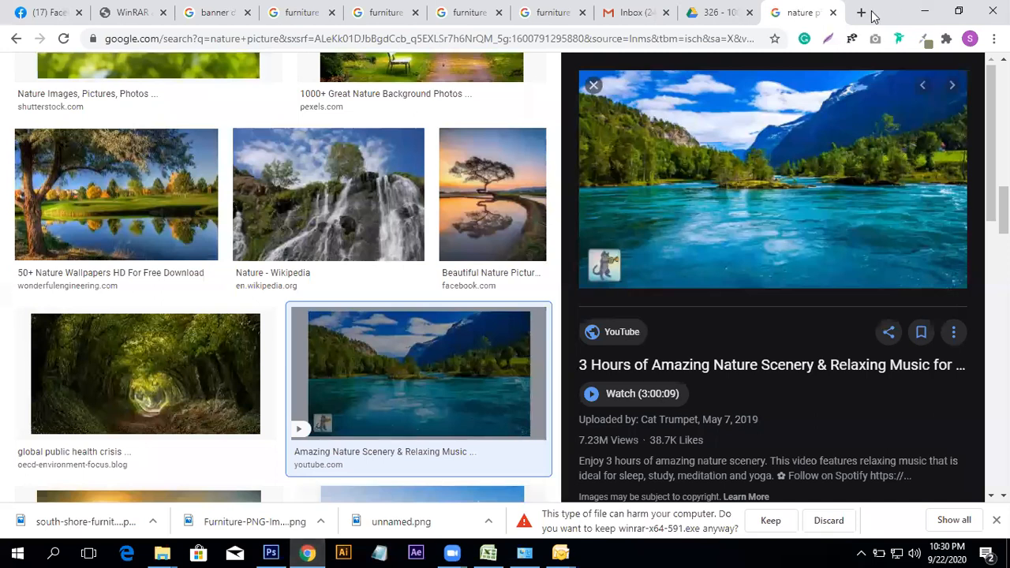
{"action": "key", "text": "ctrl+t"}
{"action": "type", "text": "PER"}
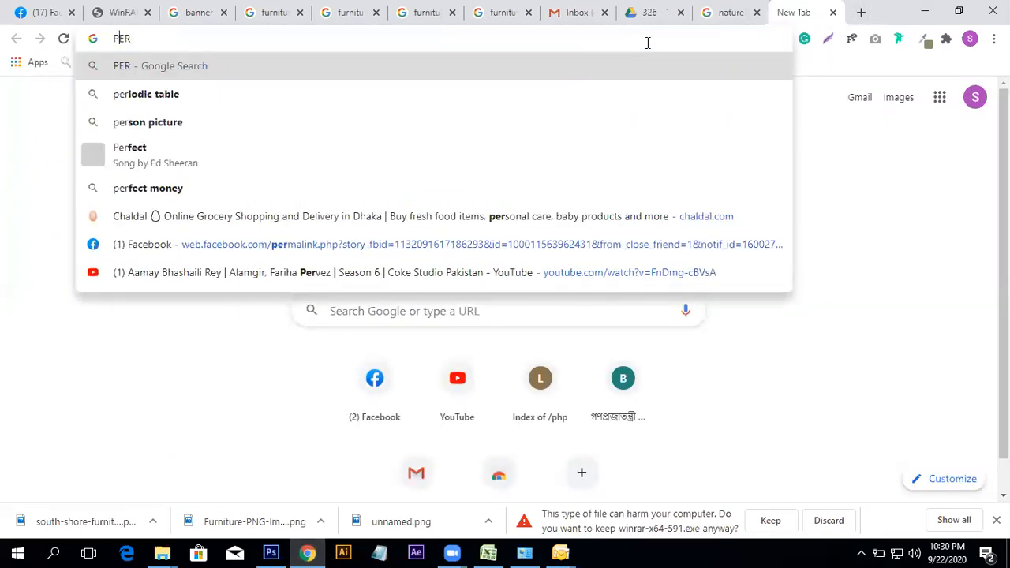
{"action": "key", "text": "BackSpace"}
{"action": "key", "text": "BackSpace"}
{"action": "key", "text": "BackSpace"}
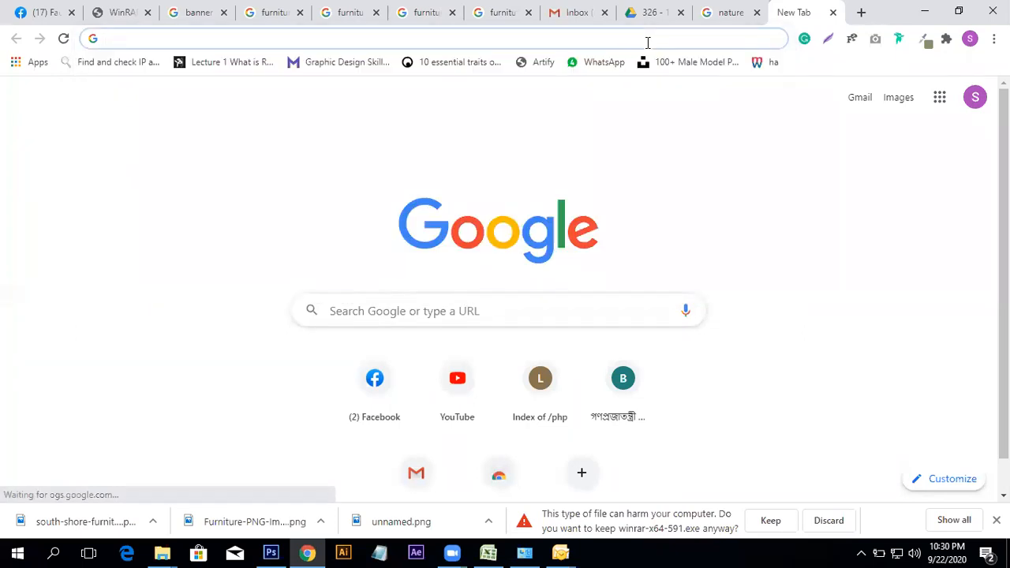
{"action": "type", "text": "pro"}
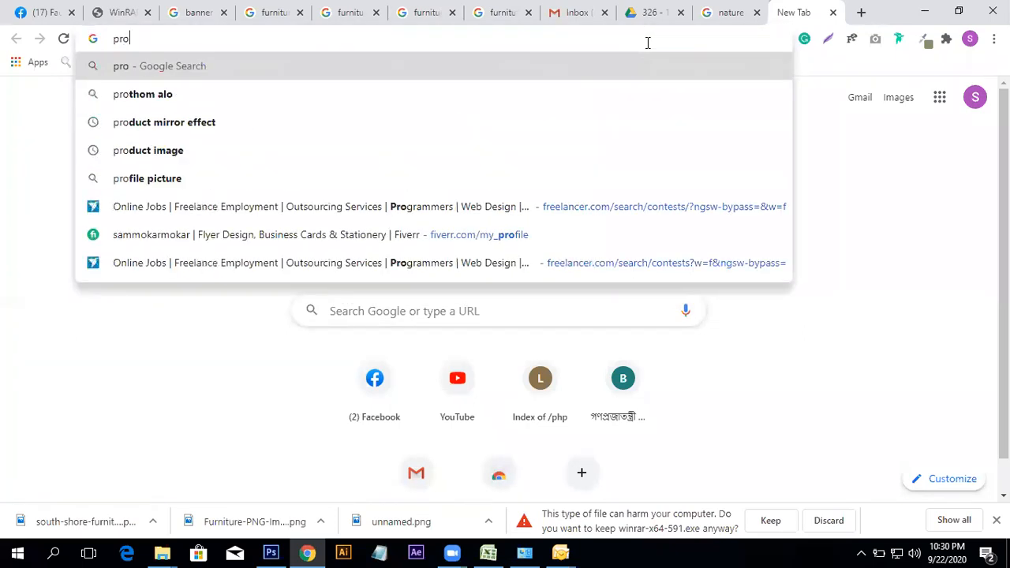
{"action": "type", "text": "duct image"}
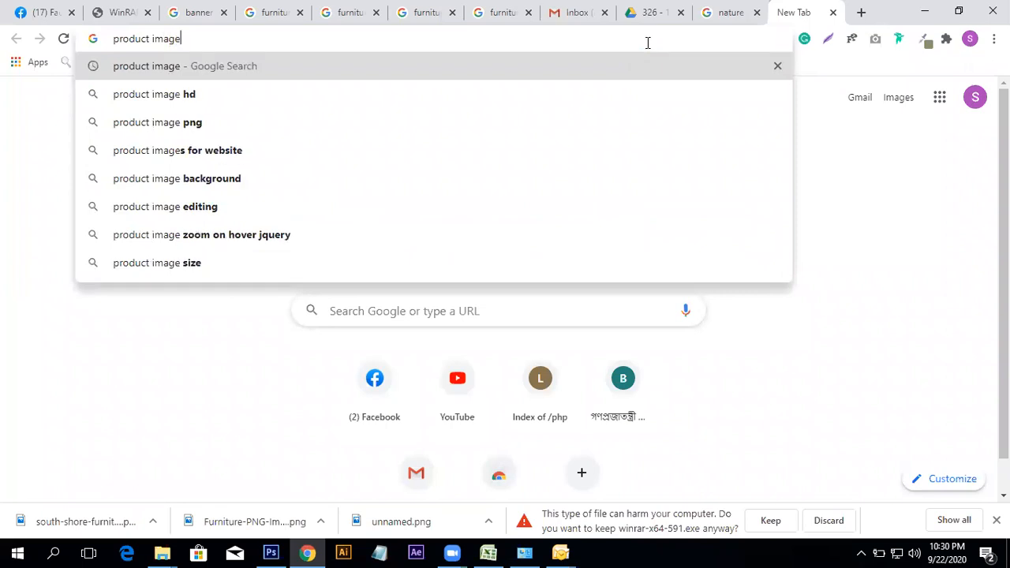
{"action": "key", "text": "Return"}
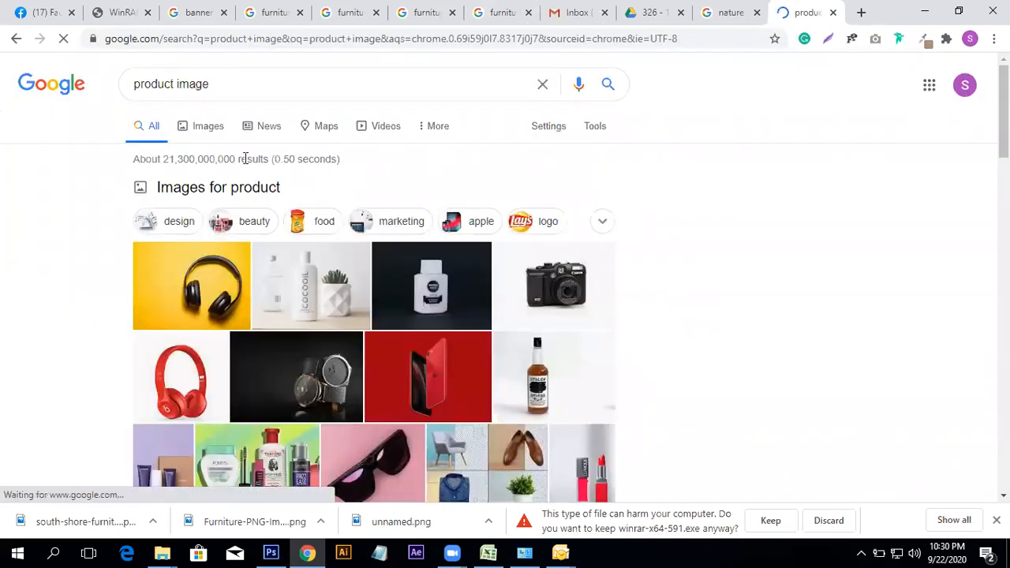
- Refine the search to "product image png" and browse the image results
{"action": "left_click", "coordinate": [224, 83]}
{"action": "type", "text": "png"}
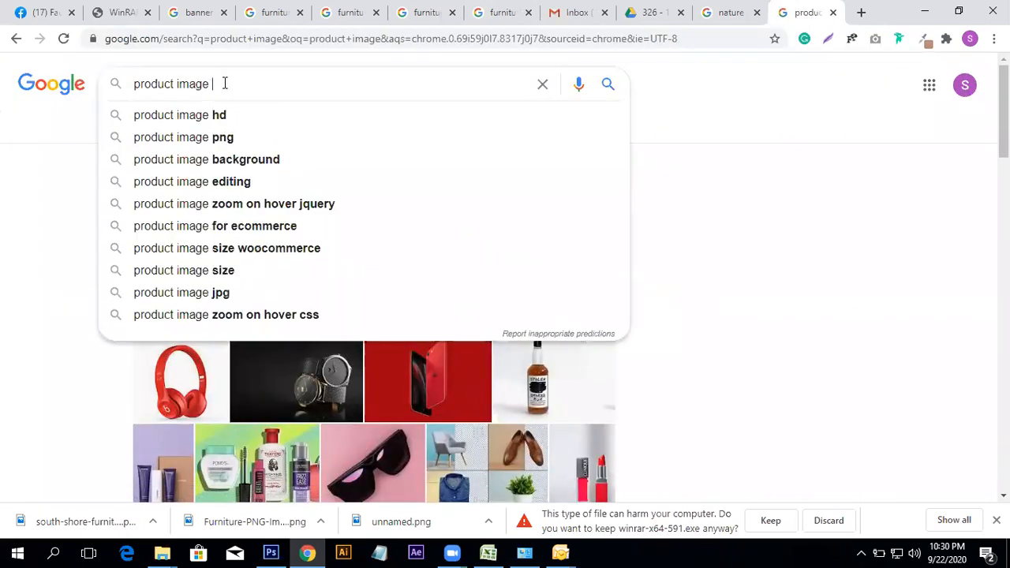
{"action": "key", "text": "Return"}
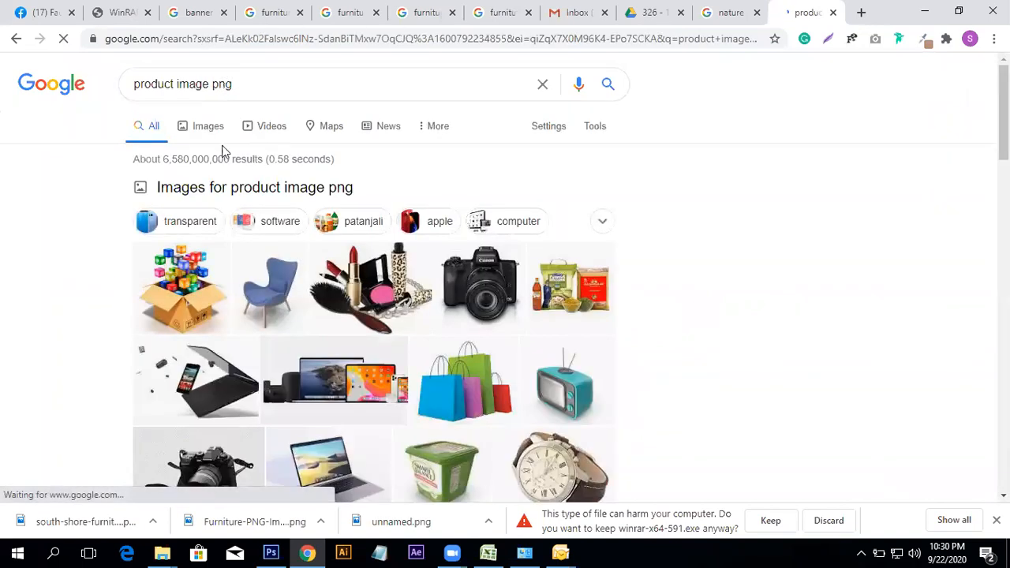
{"action": "left_click", "coordinate": [202, 134]}
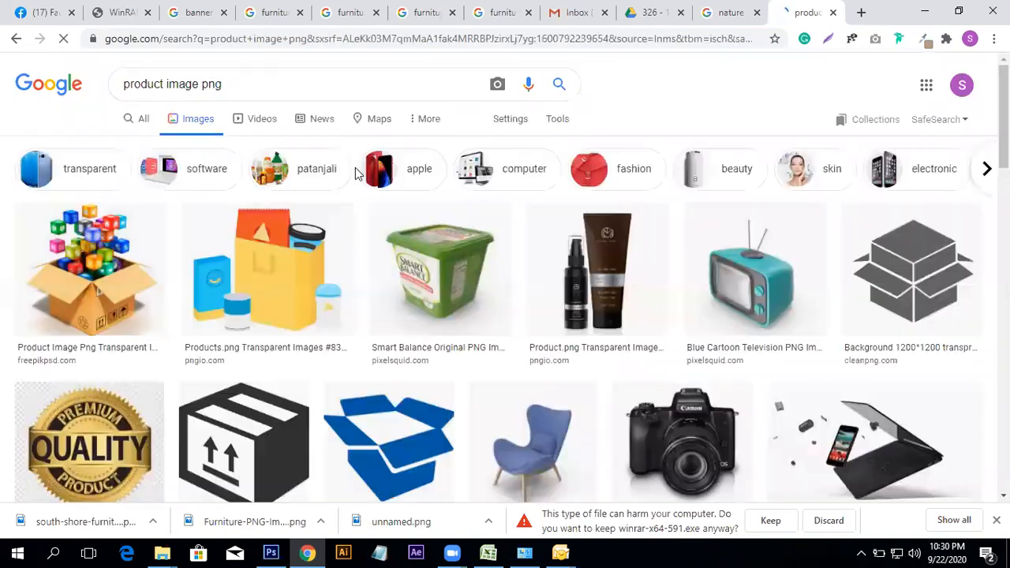
{"action": "scroll", "coordinate": [329, 308], "scroll_direction": "down", "scroll_amount": 5}
{"action": "scroll", "coordinate": [366, 341], "scroll_direction": "down", "scroll_amount": 5}
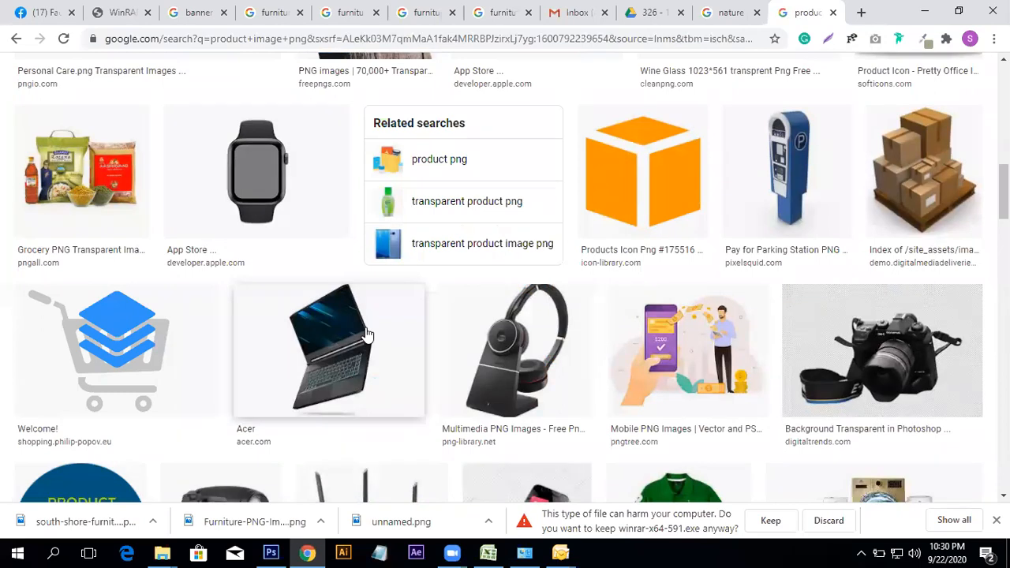
{"action": "scroll", "coordinate": [366, 335], "scroll_direction": "up", "scroll_amount": 10}
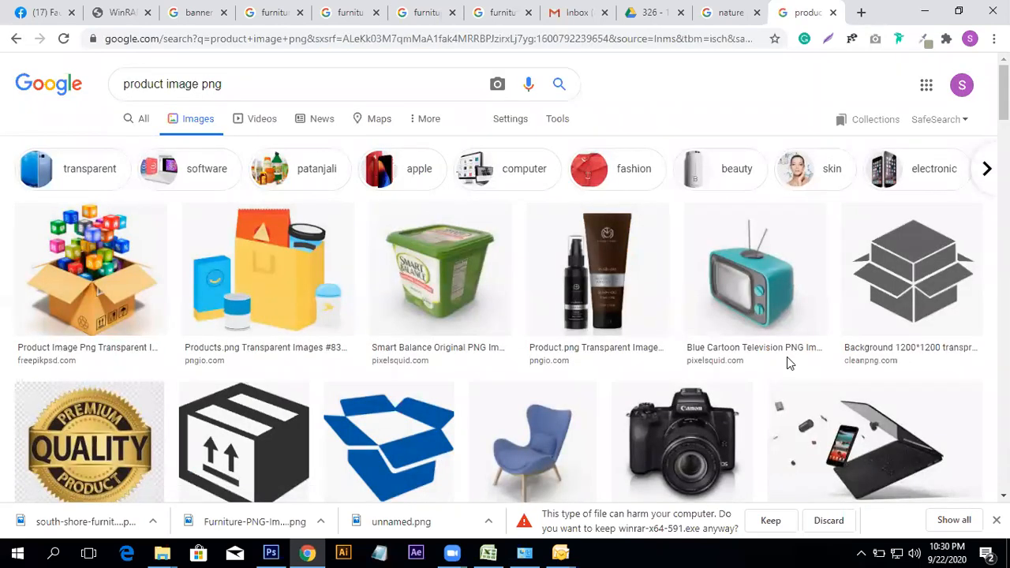
- Search Google Images for "color wheel" and copy the HGTV Color Wheel Primer picture
{"action": "left_click_drag", "start_coordinate": [246, 84], "coordinate": [46, 84]}
{"action": "type", "text": "color"}
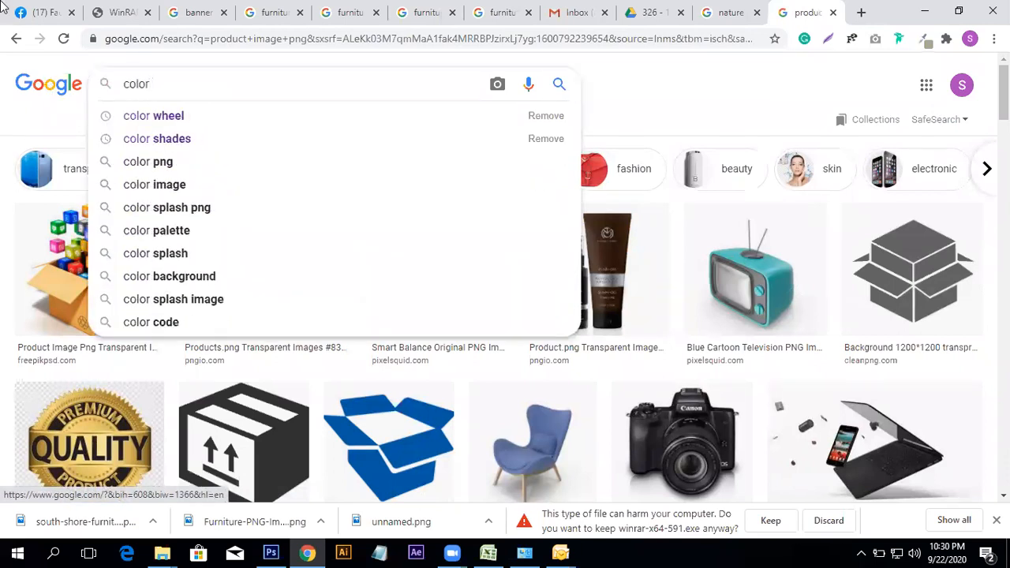
{"action": "left_click", "coordinate": [189, 116]}
{"action": "left_click", "coordinate": [355, 280]}
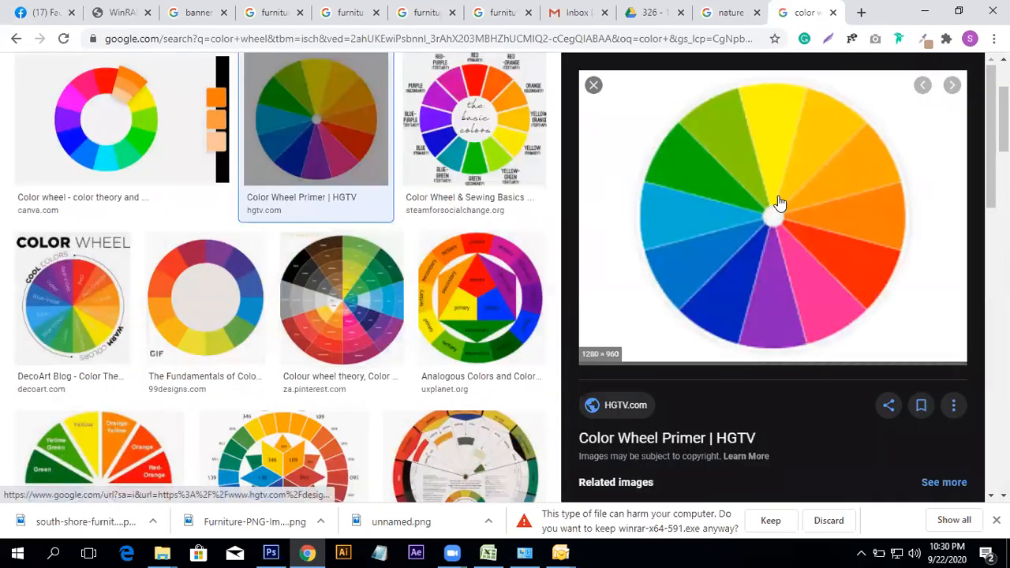
{"action": "right_click", "coordinate": [800, 238]}
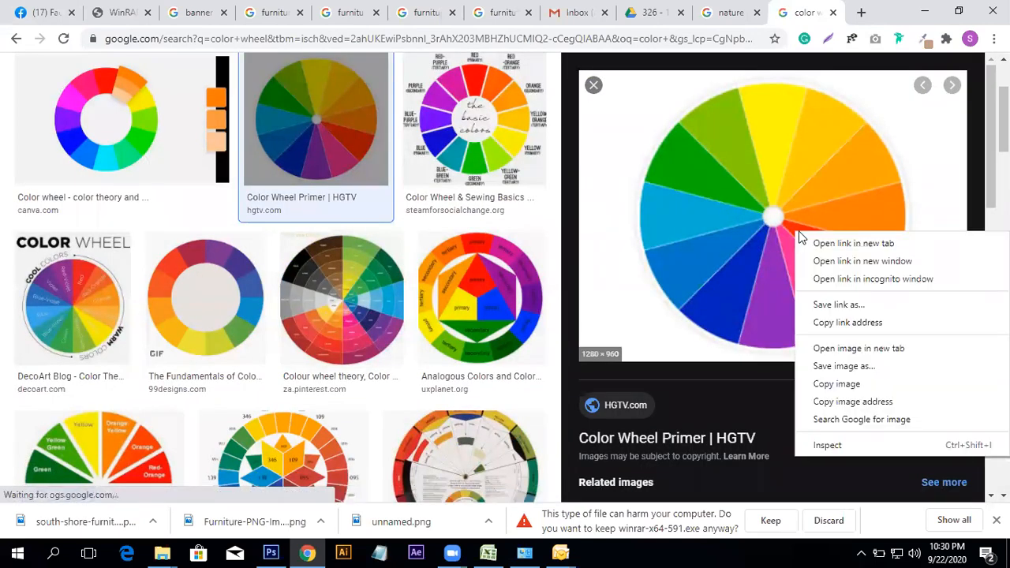
{"action": "left_click", "coordinate": [848, 384]}
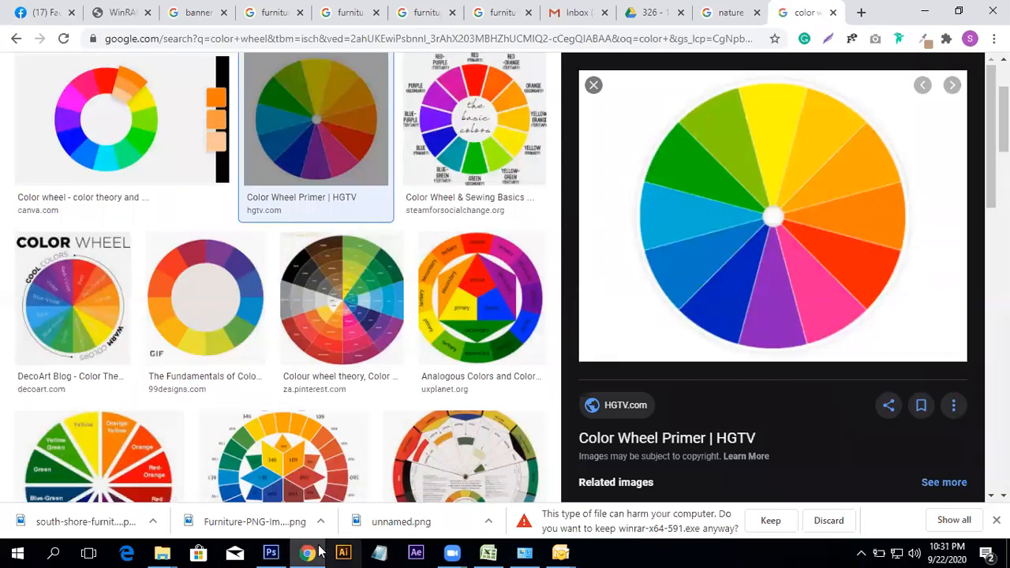
- Paste the color wheel into the Photoshop document, scale it to 62.50%, and move it up to fit on the canvas
{"action": "left_click", "coordinate": [271, 553]}
{"action": "key", "text": "ctrl+v"}
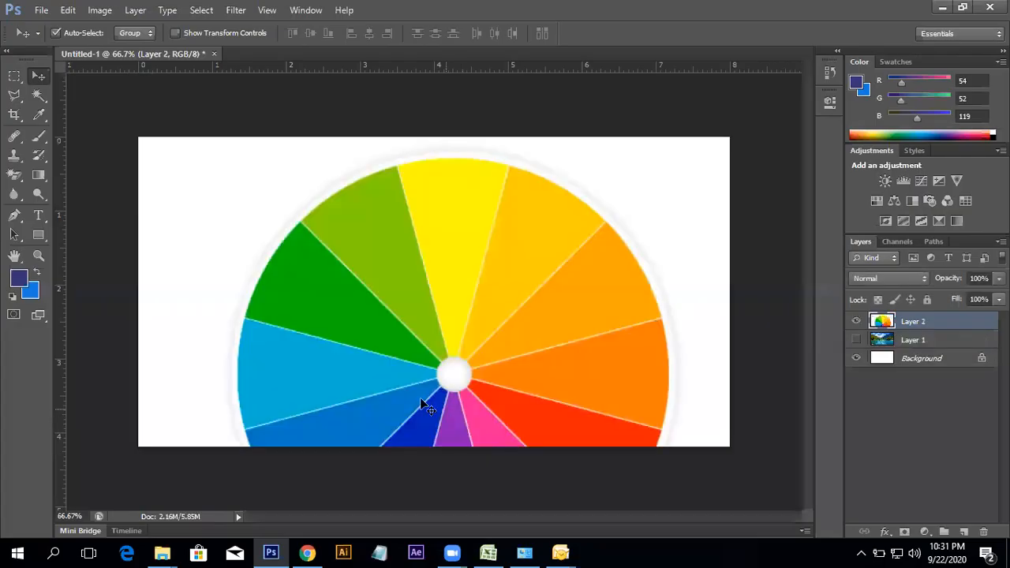
{"action": "key", "text": "ctrl+t"}
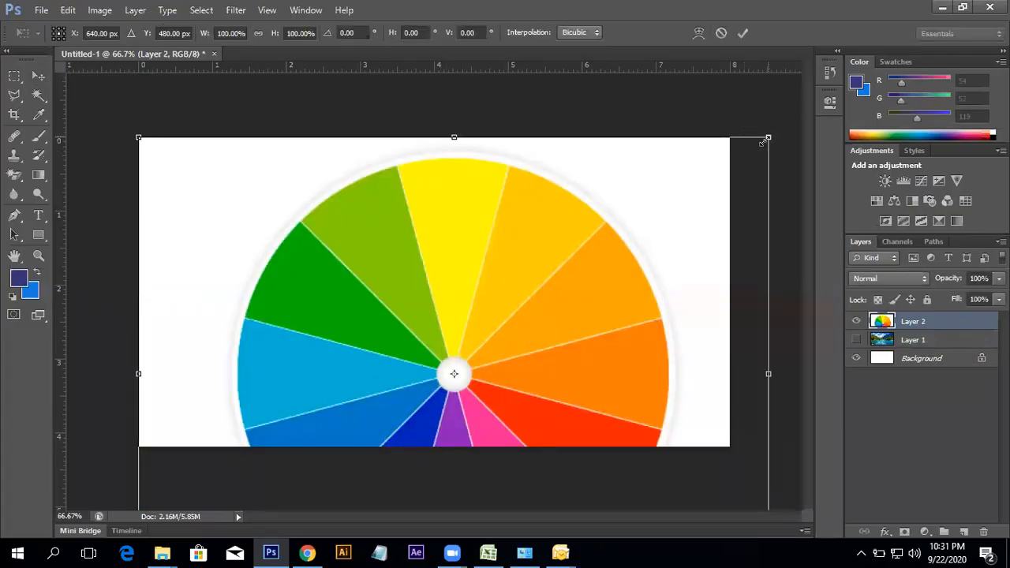
{"action": "left_click_drag", "start_coordinate": [767, 138], "coordinate": [642, 242]}
{"action": "left_click_drag", "start_coordinate": [408, 336], "coordinate": [406, 262]}
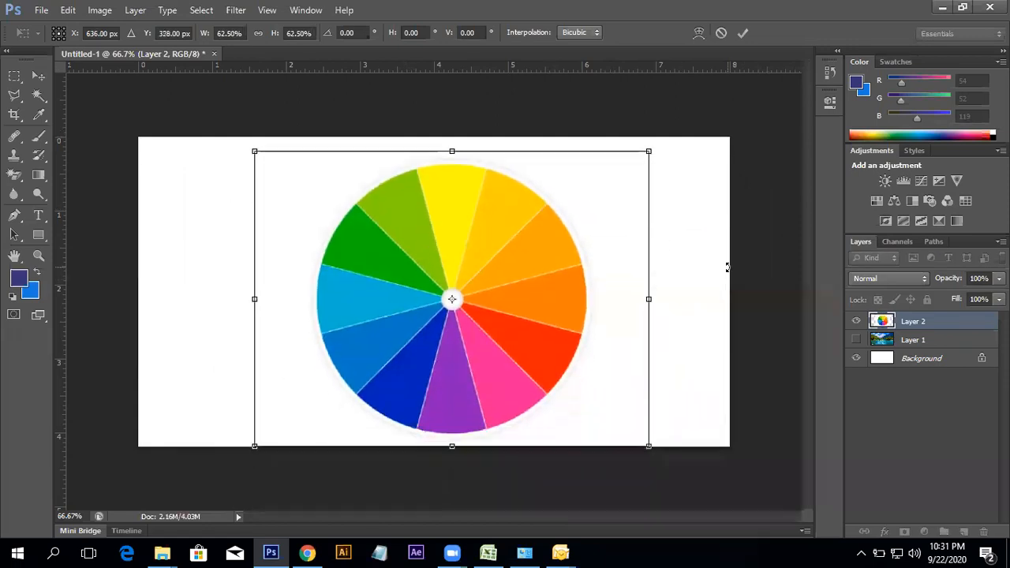
{"action": "key", "text": "Return"}
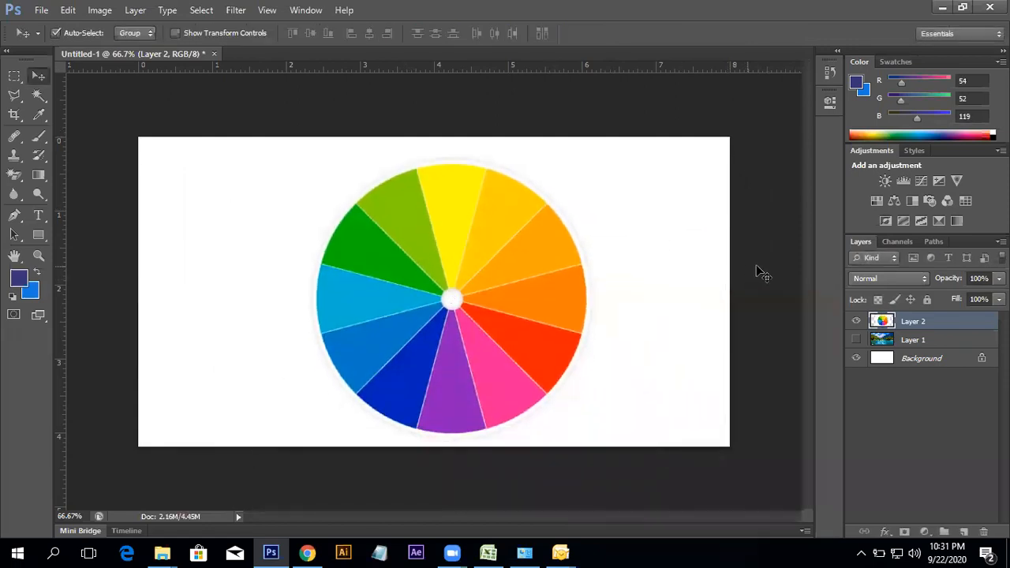
- Open Hue/Saturation for the color wheel layer, try shifting the Master hue, and return it to 0
{"action": "left_click", "coordinate": [100, 10]}
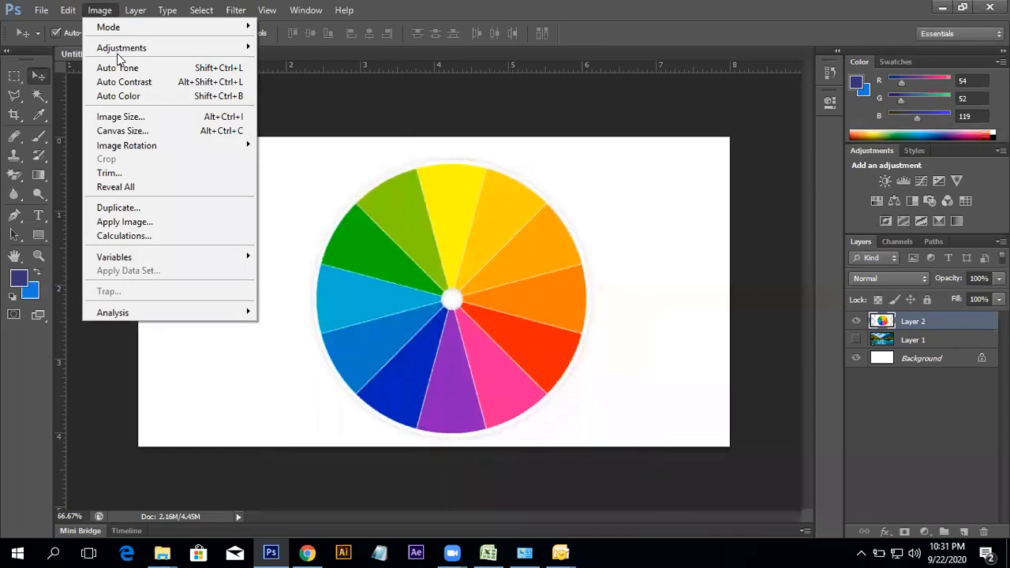
{"action": "mouse_move", "coordinate": [130, 48]}
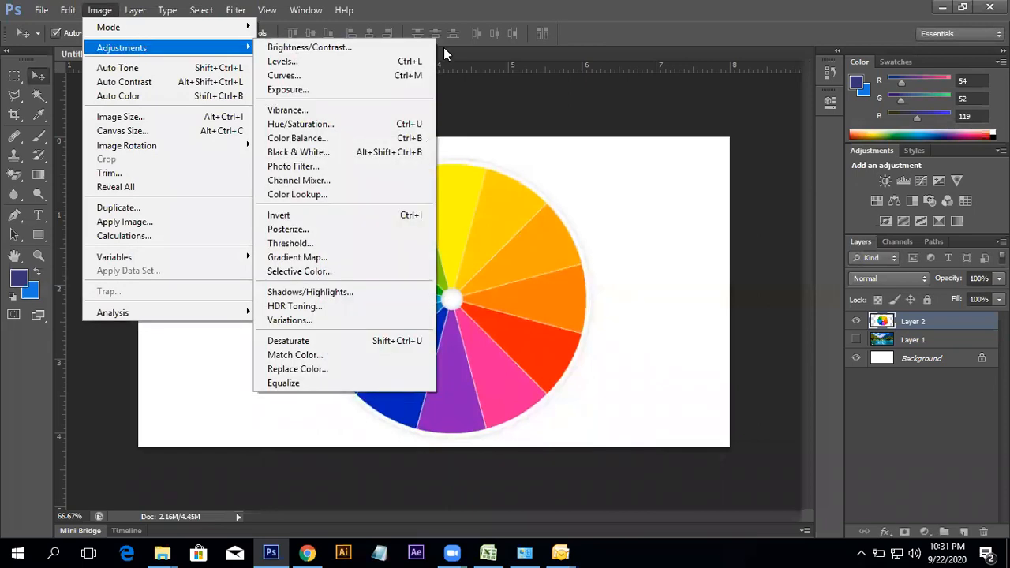
{"action": "left_click", "coordinate": [300, 124]}
{"action": "left_click_drag", "start_coordinate": [420, 109], "coordinate": [649, 108]}
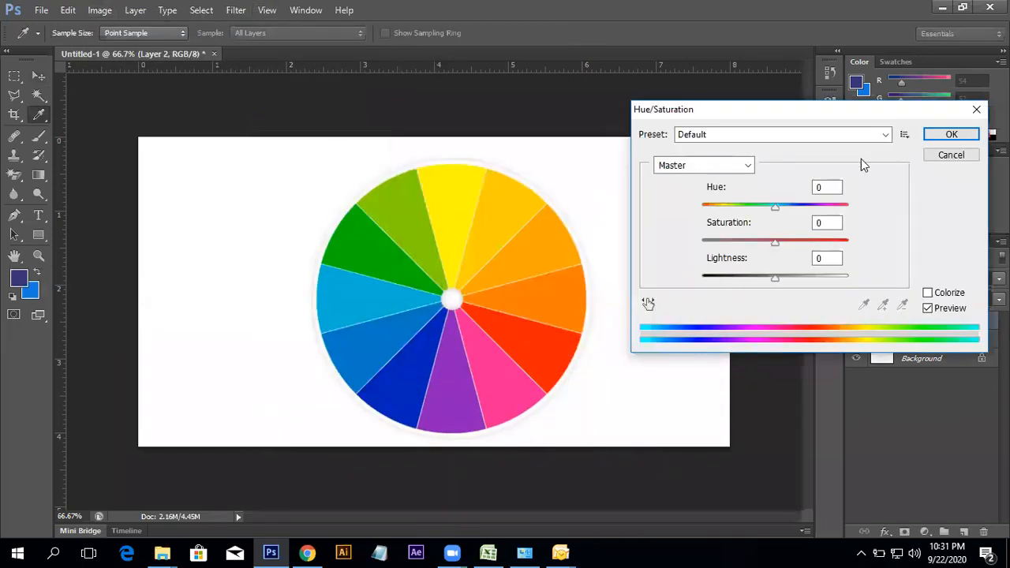
{"action": "left_click_drag", "start_coordinate": [808, 112], "coordinate": [811, 87]}
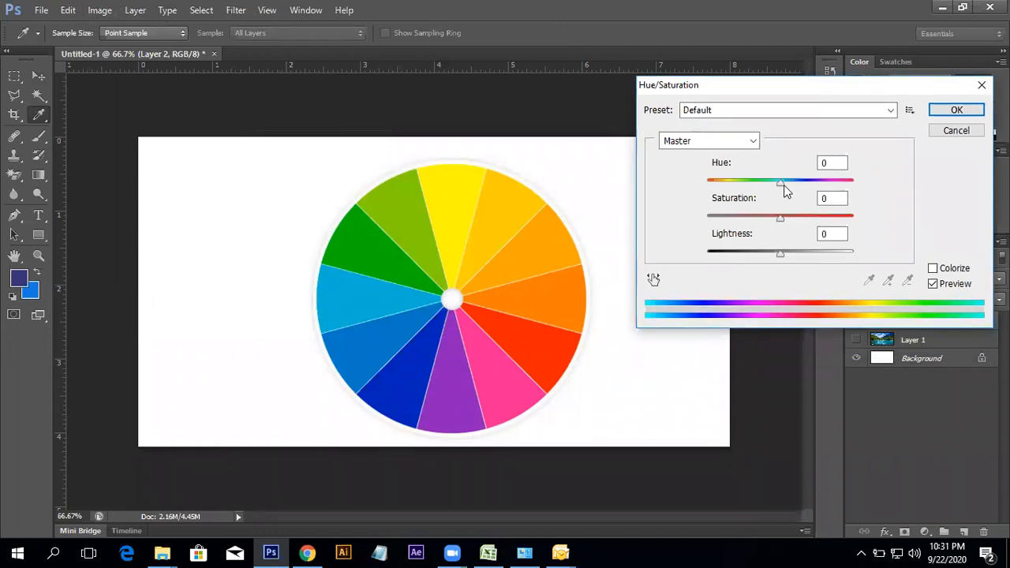
{"action": "left_click_drag", "start_coordinate": [781, 183], "coordinate": [871, 189]}
{"action": "type", "text": "0"}
{"action": "left_click", "coordinate": [824, 162]}
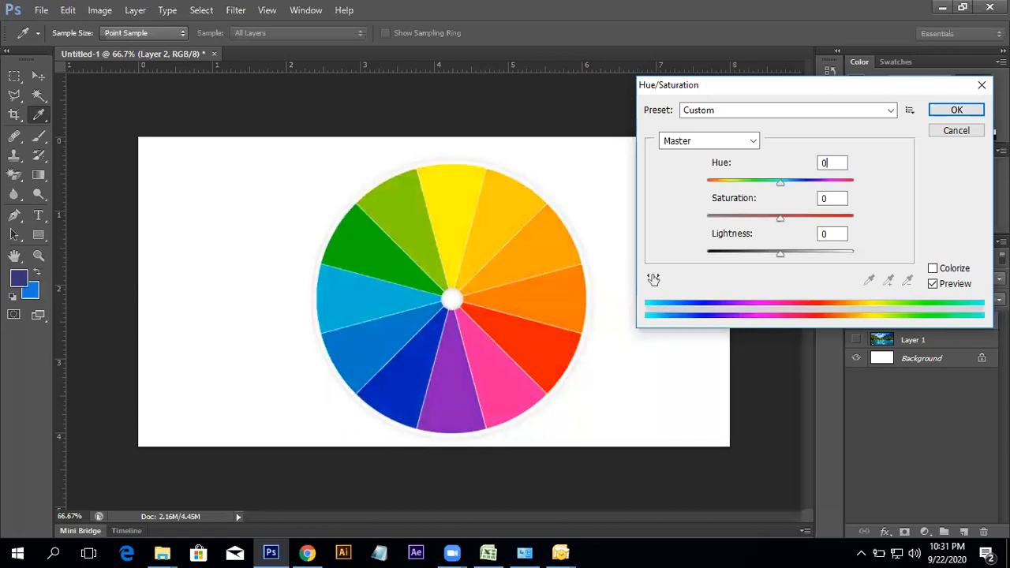
- Try shifting the Yellows hue to +9 and saturation to +8, and reset both to 0
{"action": "left_click", "coordinate": [714, 141]}
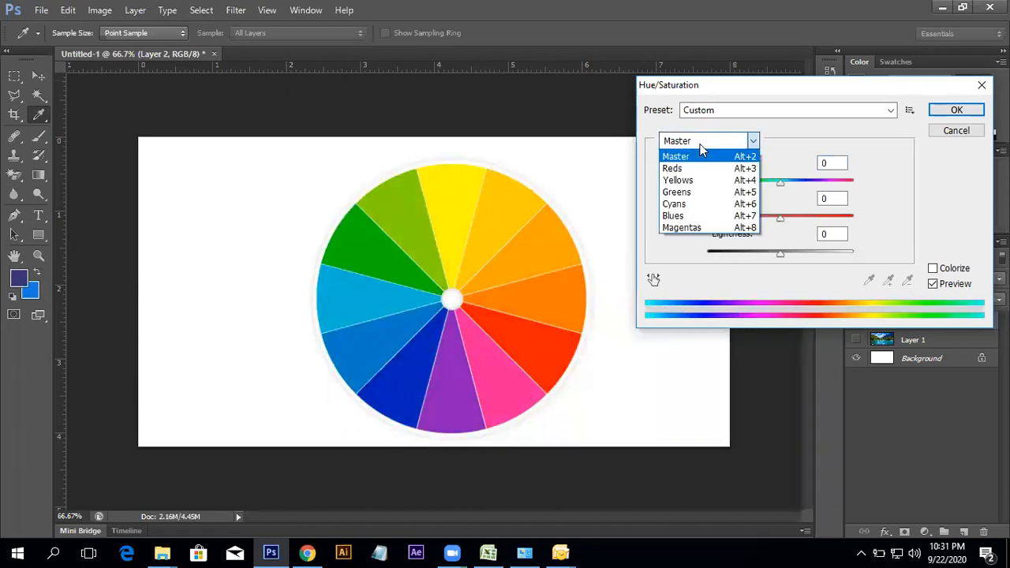
{"action": "left_click", "coordinate": [690, 180]}
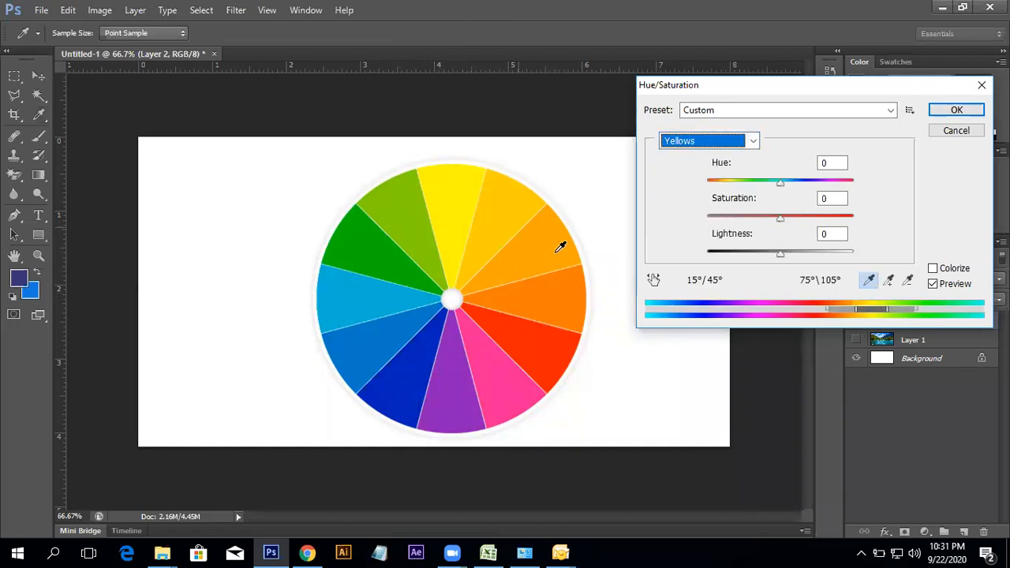
{"action": "left_click_drag", "start_coordinate": [779, 184], "coordinate": [821, 186]}
{"action": "left_click_drag", "start_coordinate": [831, 184], "coordinate": [786, 213]}
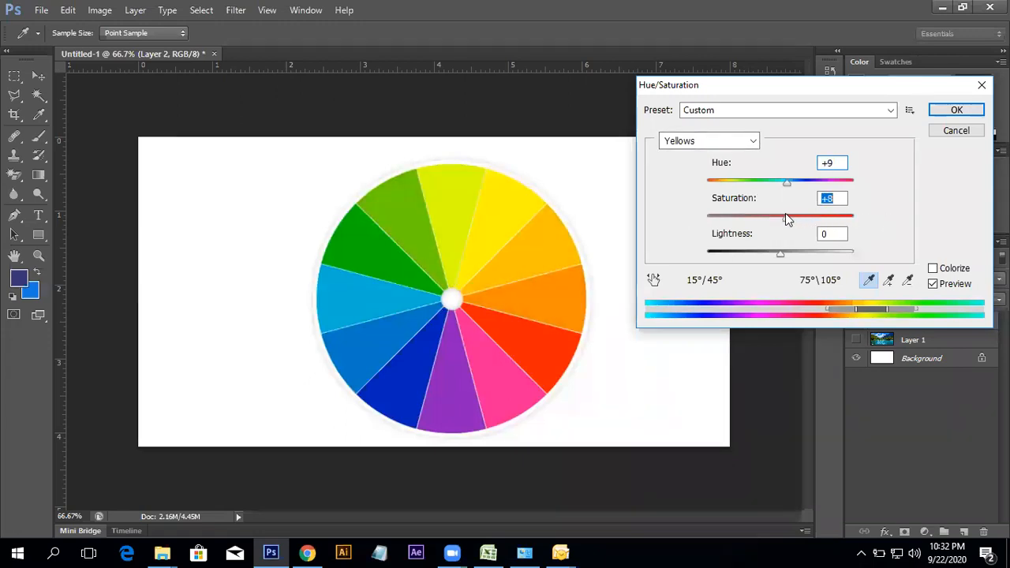
{"action": "double_click", "coordinate": [832, 163]}
{"action": "type", "text": "0"}
{"action": "double_click", "coordinate": [826, 195]}
{"action": "type", "text": "0"}
- Try shifting the hue of the Greens range to -2
{"action": "left_click", "coordinate": [697, 143]}
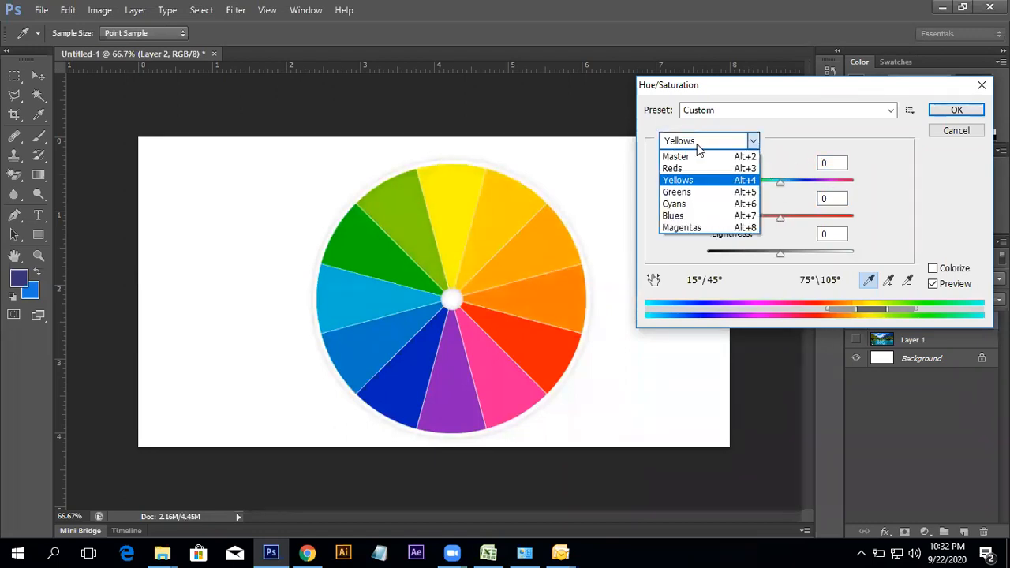
{"action": "left_click", "coordinate": [692, 191]}
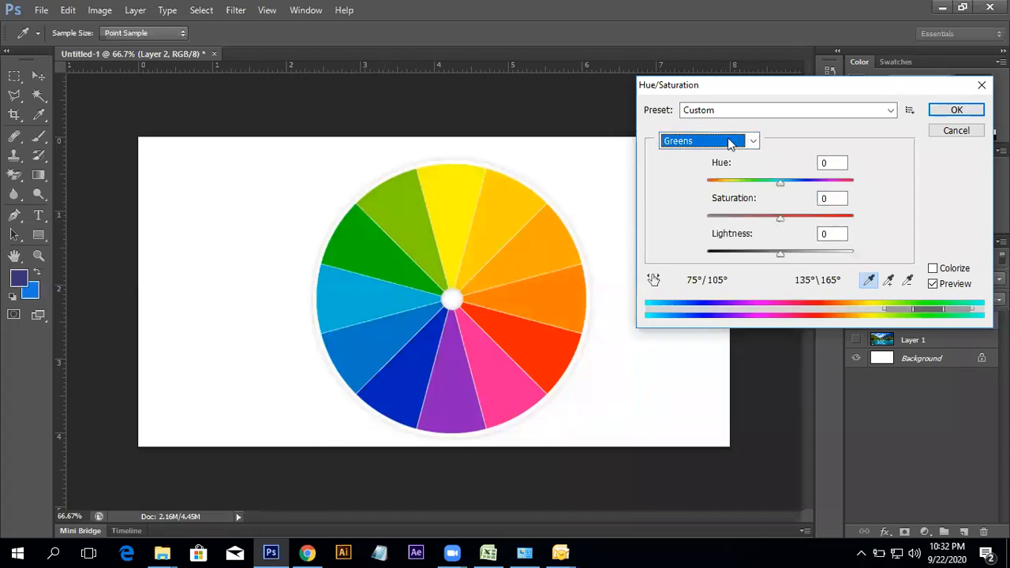
{"action": "mouse_move", "coordinate": [780, 183]}
{"action": "left_mouse_down"}
{"action": "mouse_move", "coordinate": [868, 189]}
{"action": "mouse_move", "coordinate": [706, 197]}
{"action": "mouse_move", "coordinate": [842, 197]}
{"action": "mouse_move", "coordinate": [751, 198]}
{"action": "mouse_move", "coordinate": [780, 196]}
{"action": "mouse_move", "coordinate": [789, 187]}
{"action": "mouse_move", "coordinate": [781, 183]}
{"action": "left_mouse_up"}
{"action": "left_click_drag", "start_coordinate": [780, 218], "coordinate": [776, 183]}
- Try adjusting the Reds range to hue +4 and saturation +7
{"action": "left_click", "coordinate": [672, 140]}
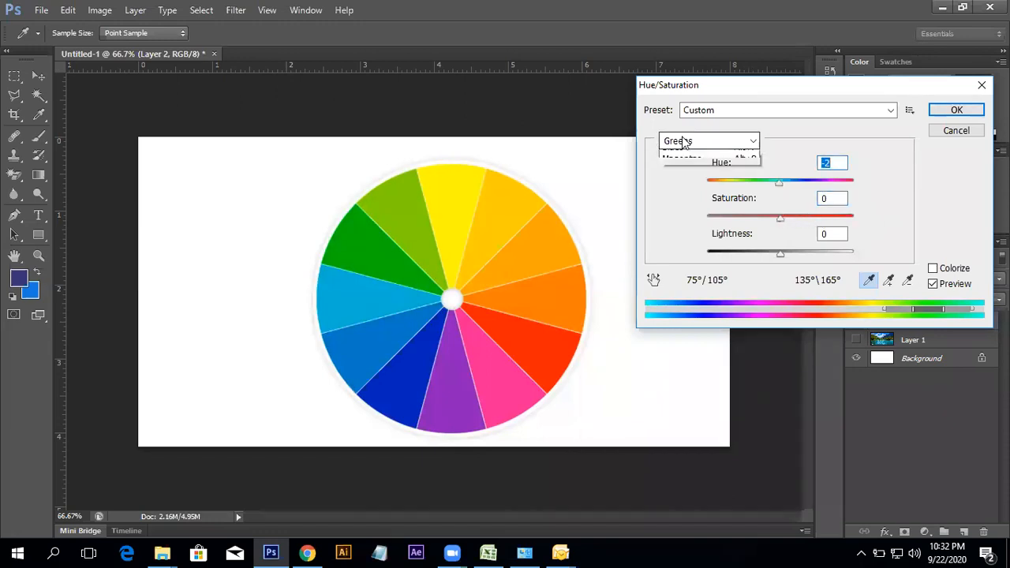
{"action": "left_click", "coordinate": [680, 169]}
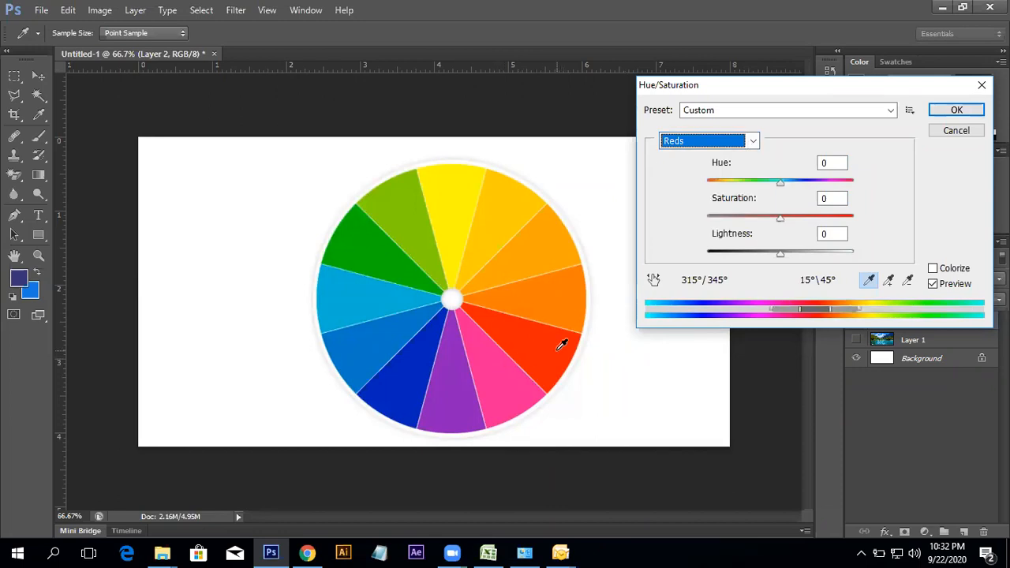
{"action": "mouse_move", "coordinate": [780, 183]}
{"action": "left_mouse_down"}
{"action": "mouse_move", "coordinate": [832, 184]}
{"action": "mouse_move", "coordinate": [778, 189]}
{"action": "left_mouse_up"}
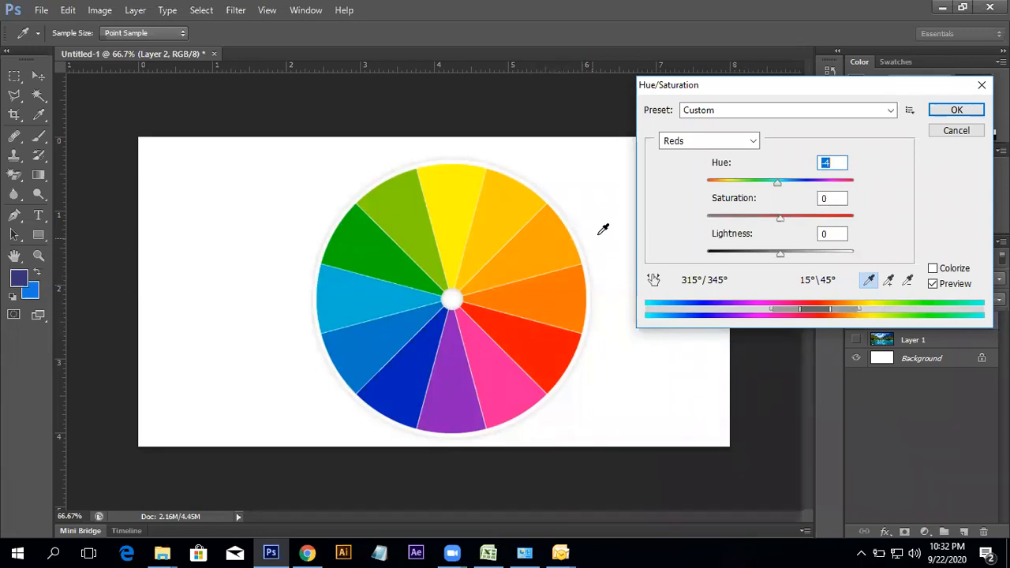
{"action": "left_click_drag", "start_coordinate": [776, 185], "coordinate": [788, 229]}
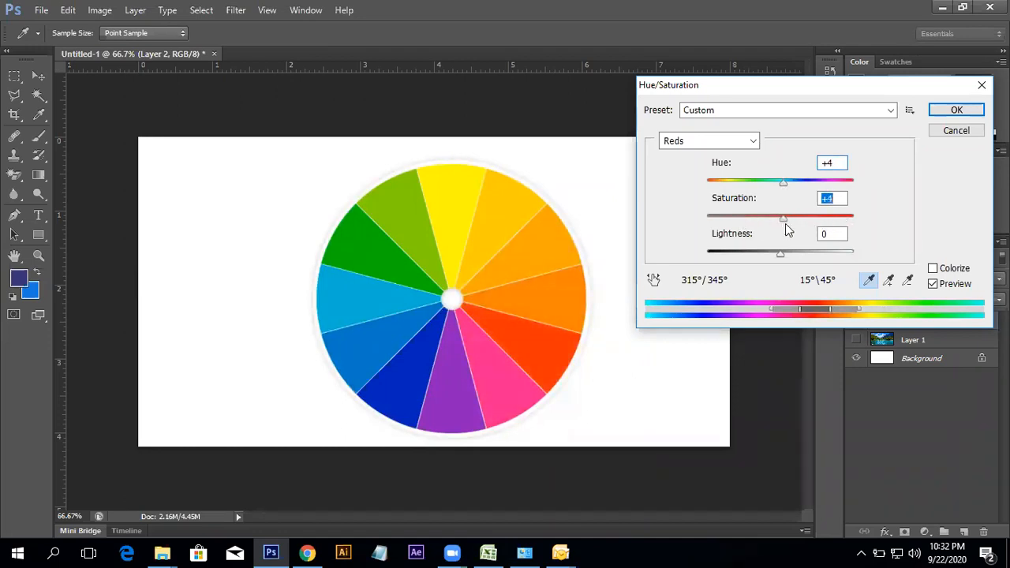
- Try adjusting the Cyans range to hue +5 and lightness +18, and cancel the Hue/Saturation changes
{"action": "left_click", "coordinate": [725, 145]}
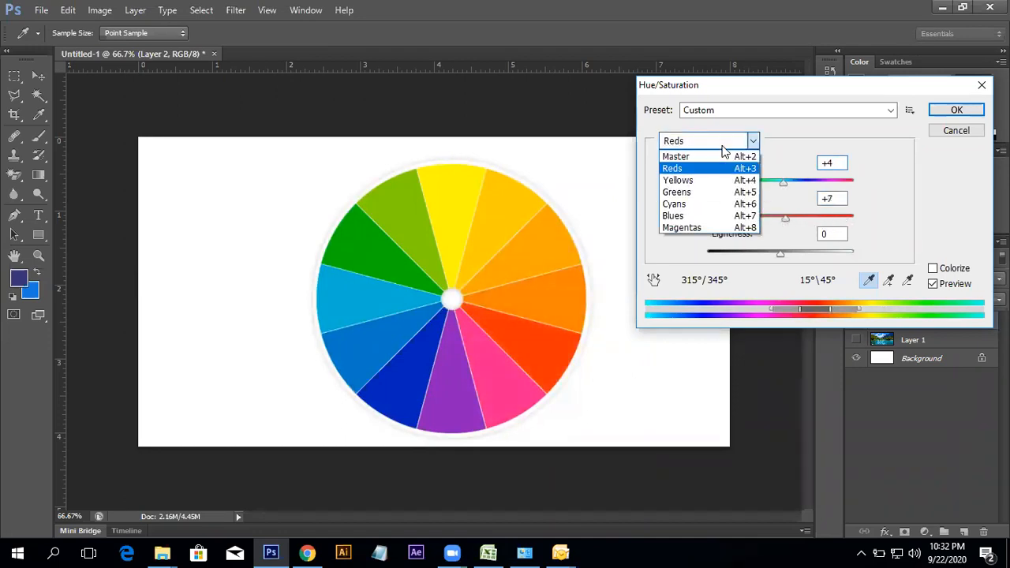
{"action": "left_click", "coordinate": [708, 212]}
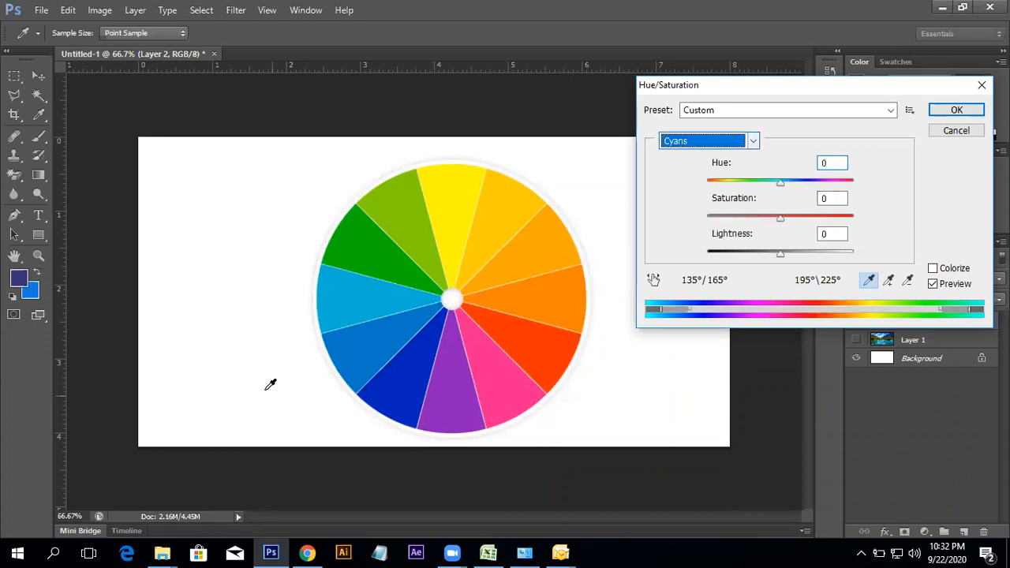
{"action": "mouse_move", "coordinate": [782, 185]}
{"action": "left_mouse_down"}
{"action": "mouse_move", "coordinate": [833, 187]}
{"action": "mouse_move", "coordinate": [690, 197]}
{"action": "mouse_move", "coordinate": [854, 196]}
{"action": "mouse_move", "coordinate": [785, 196]}
{"action": "left_mouse_up"}
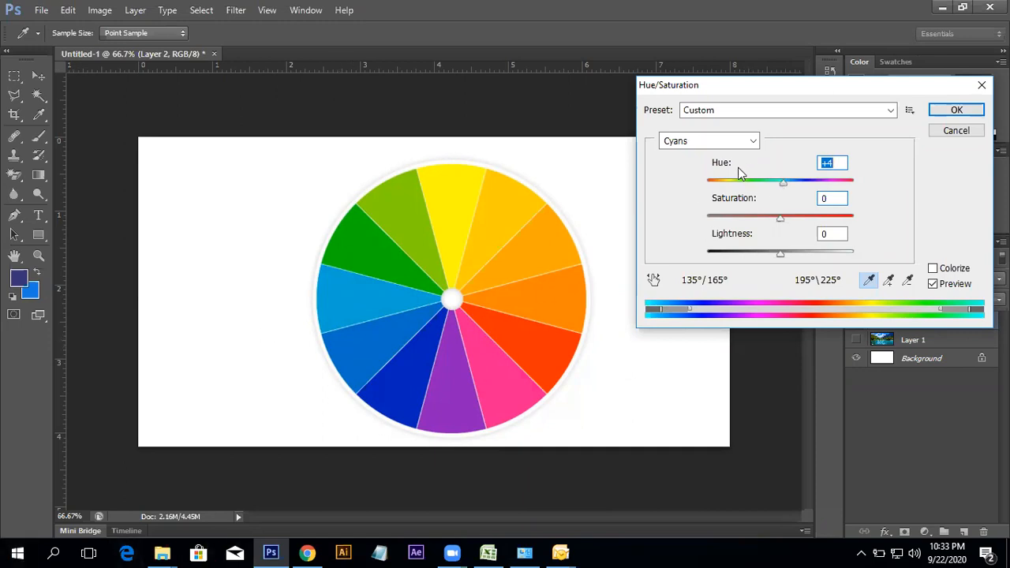
{"action": "key", "text": "Tab"}
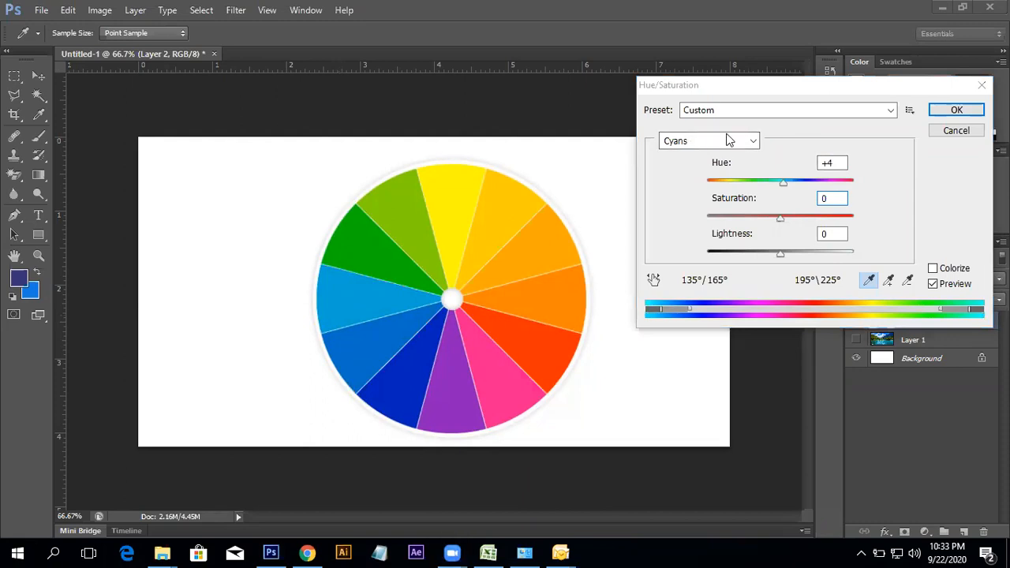
{"action": "left_click", "coordinate": [692, 141]}
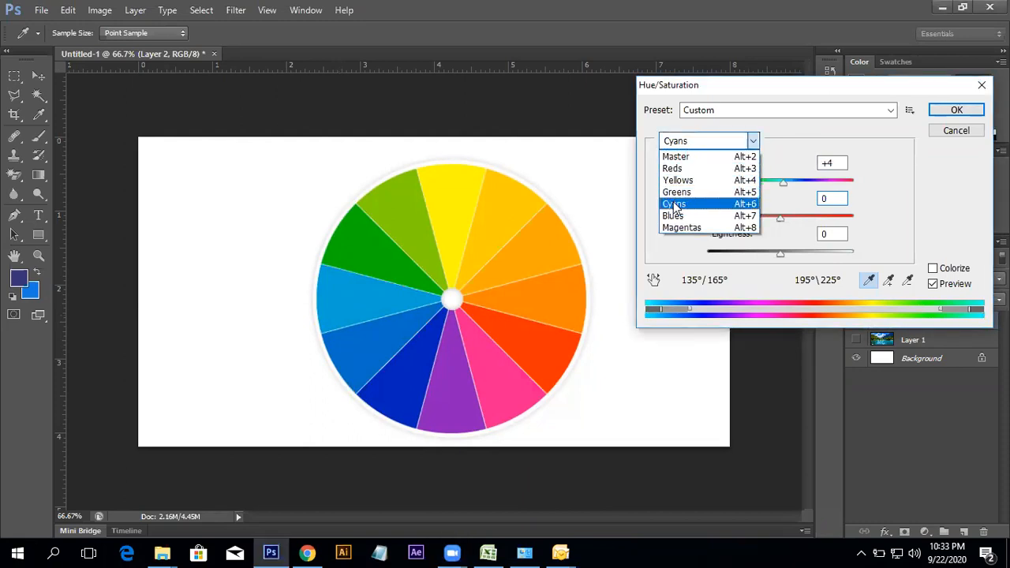
{"action": "left_click", "coordinate": [676, 204]}
{"action": "left_click_drag", "start_coordinate": [849, 180], "coordinate": [786, 183]}
{"action": "left_click_drag", "start_coordinate": [781, 220], "coordinate": [794, 253]}
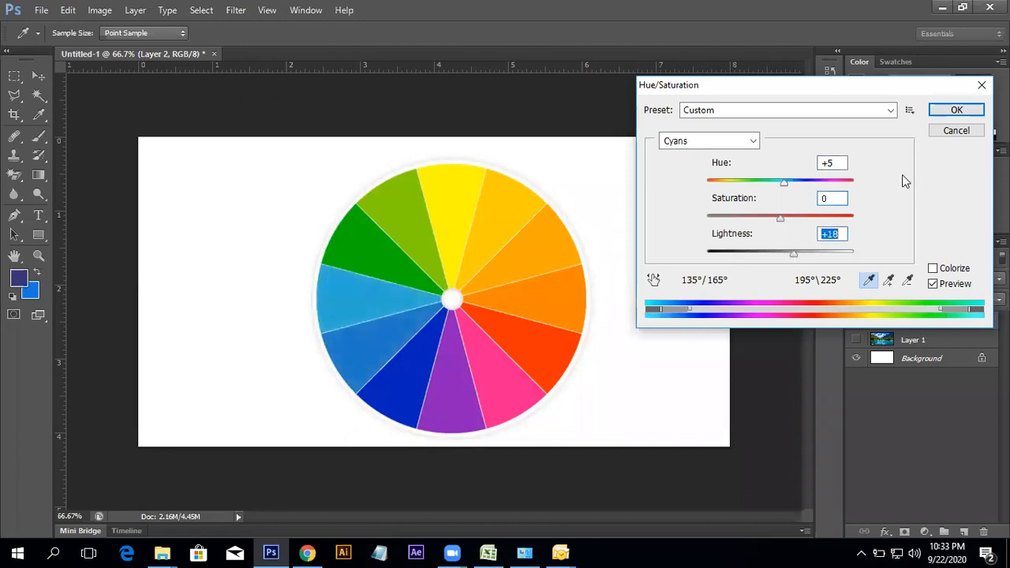
{"action": "left_click", "coordinate": [950, 131]}
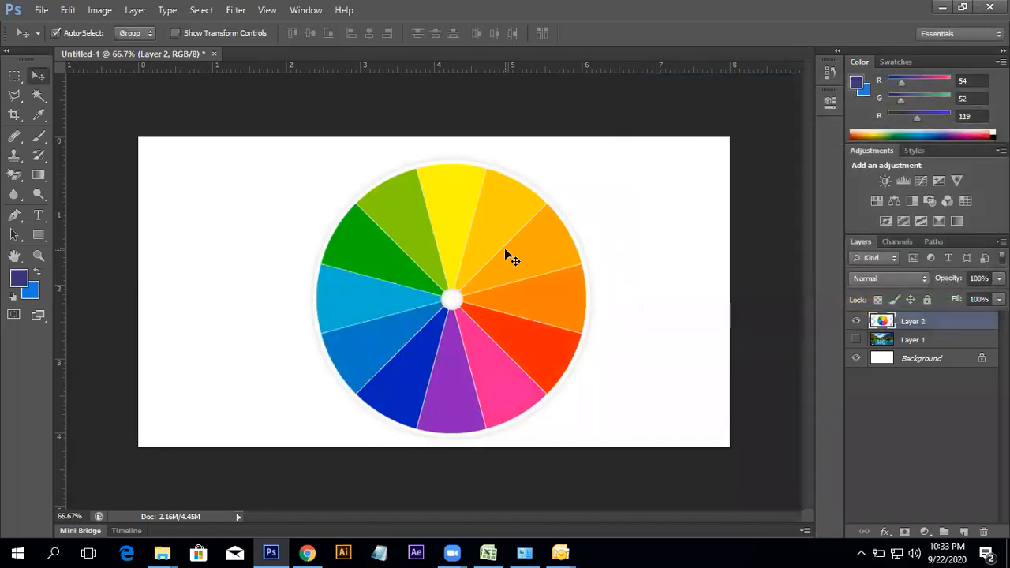
- Delete the color wheel layer, switch to Chrome and go back to the "product image png" image results
{"action": "key", "text": "Delete"}
{"action": "left_click", "coordinate": [307, 552]}
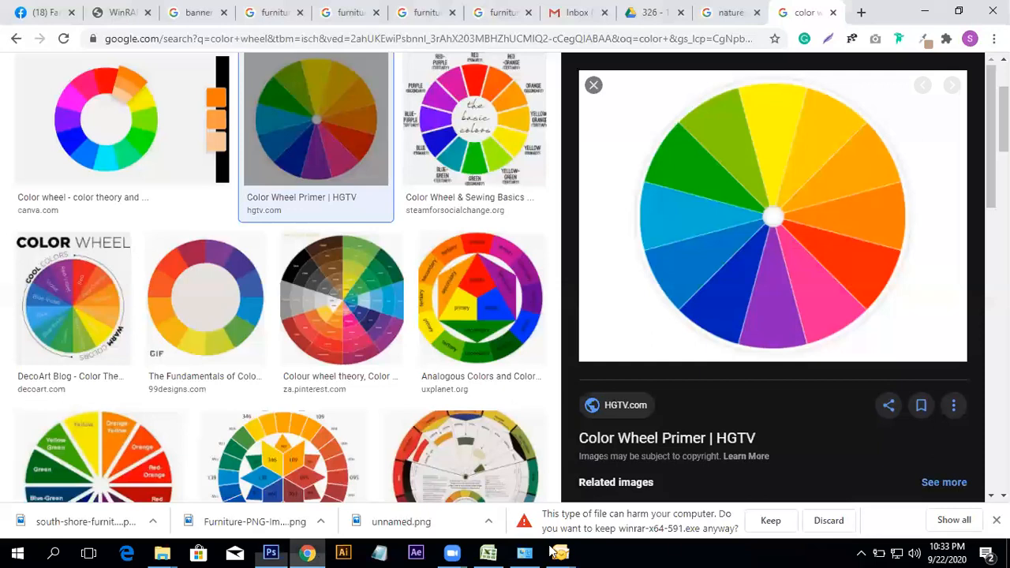
{"action": "scroll", "coordinate": [236, 277], "scroll_direction": "up", "scroll_amount": 3}
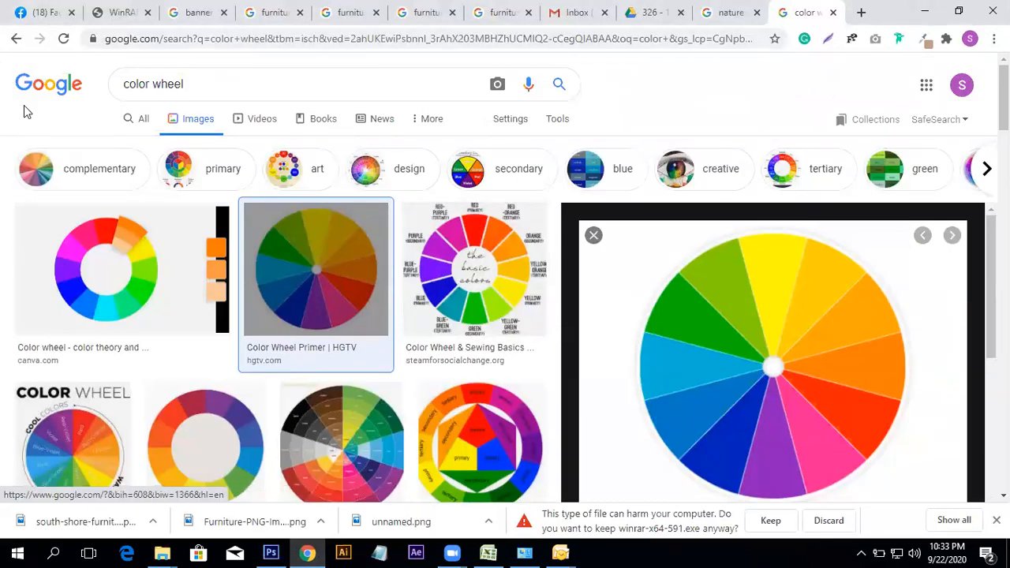
{"action": "left_click", "coordinate": [16, 40]}
{"action": "left_click", "coordinate": [15, 40]}
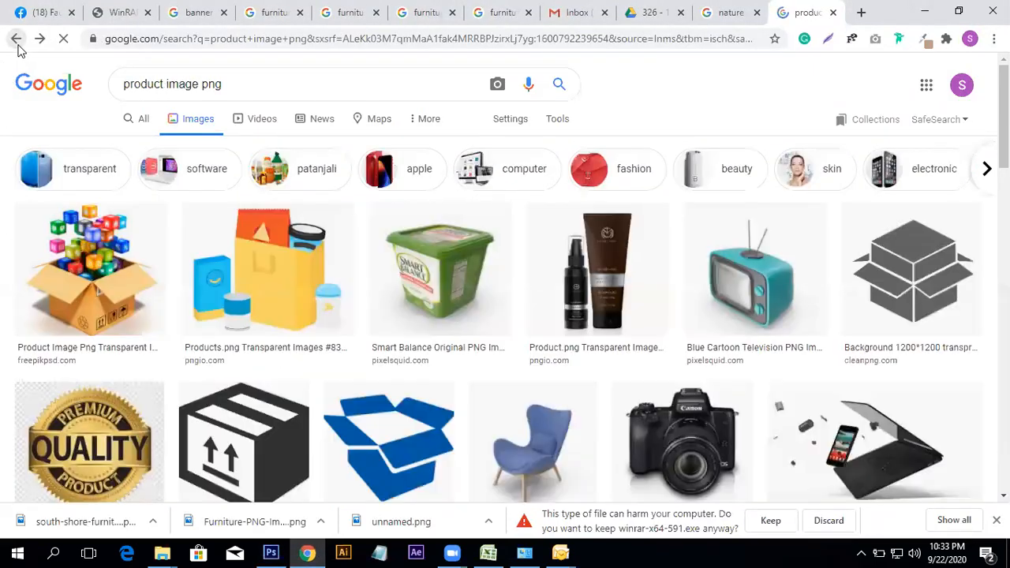
- Preview the Smart Balance tub picture and look through its related images
{"action": "scroll", "coordinate": [521, 387], "scroll_direction": "down", "scroll_amount": 6}
{"action": "scroll", "coordinate": [543, 401], "scroll_direction": "up", "scroll_amount": 5}
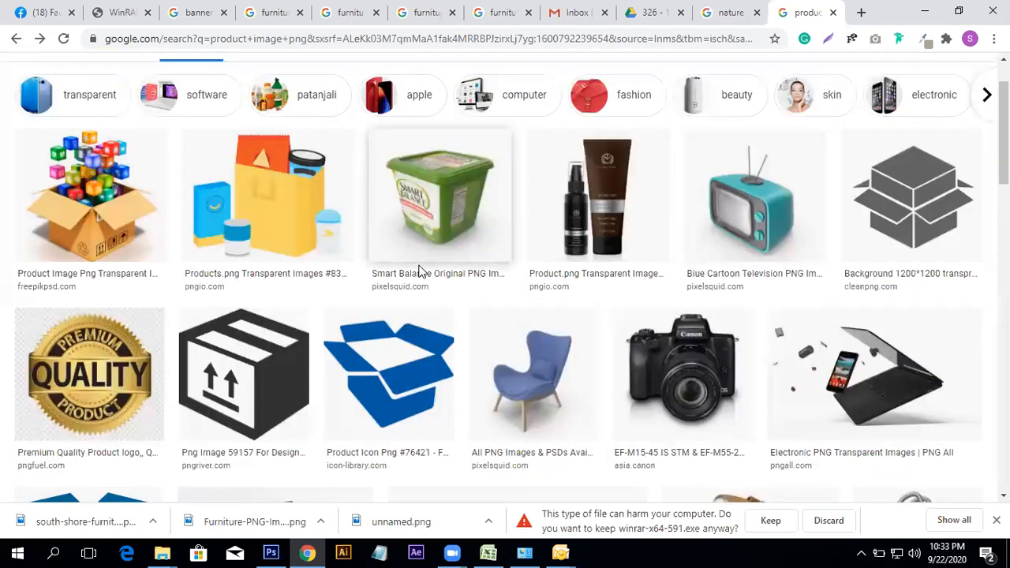
{"action": "scroll", "coordinate": [419, 272], "scroll_direction": "up", "scroll_amount": 1}
{"action": "left_click", "coordinate": [461, 269]}
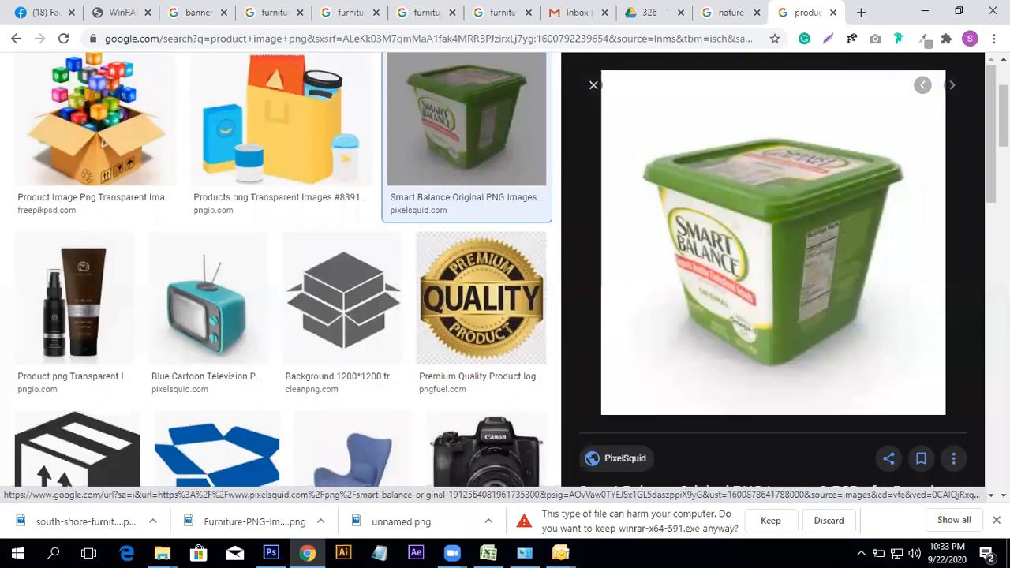
{"action": "scroll", "coordinate": [750, 265], "scroll_direction": "down", "scroll_amount": 6}
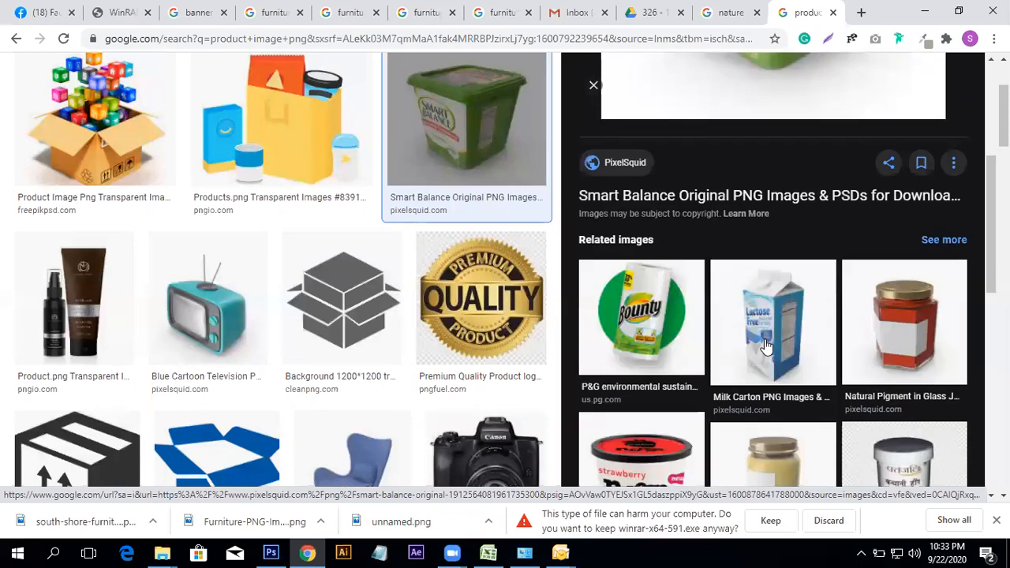
{"action": "scroll", "coordinate": [732, 352], "scroll_direction": "up", "scroll_amount": 3}
{"action": "scroll", "coordinate": [733, 352], "scroll_direction": "up", "scroll_amount": 5}
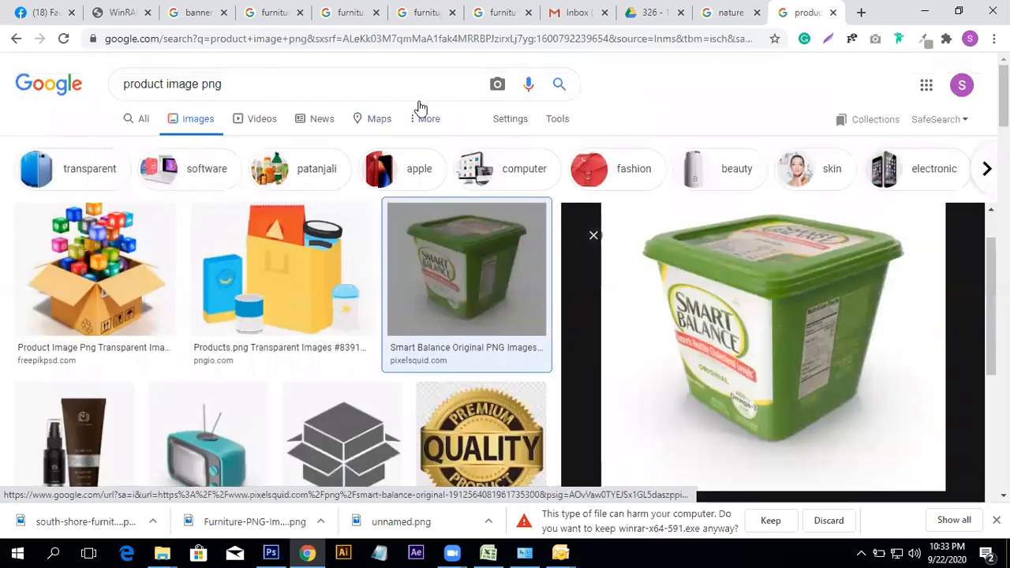
{"action": "scroll", "coordinate": [593, 111], "scroll_direction": "down", "scroll_amount": 1}
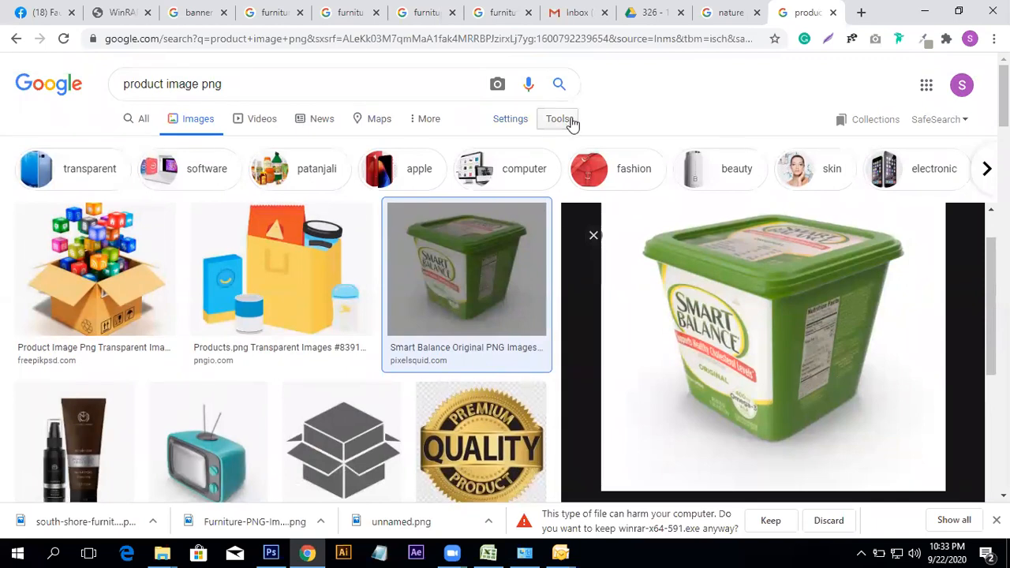
- Filter the product image results by the Transparent color option
{"action": "left_click", "coordinate": [570, 122]}
{"action": "left_click", "coordinate": [183, 145]}
{"action": "left_click", "coordinate": [197, 208]}
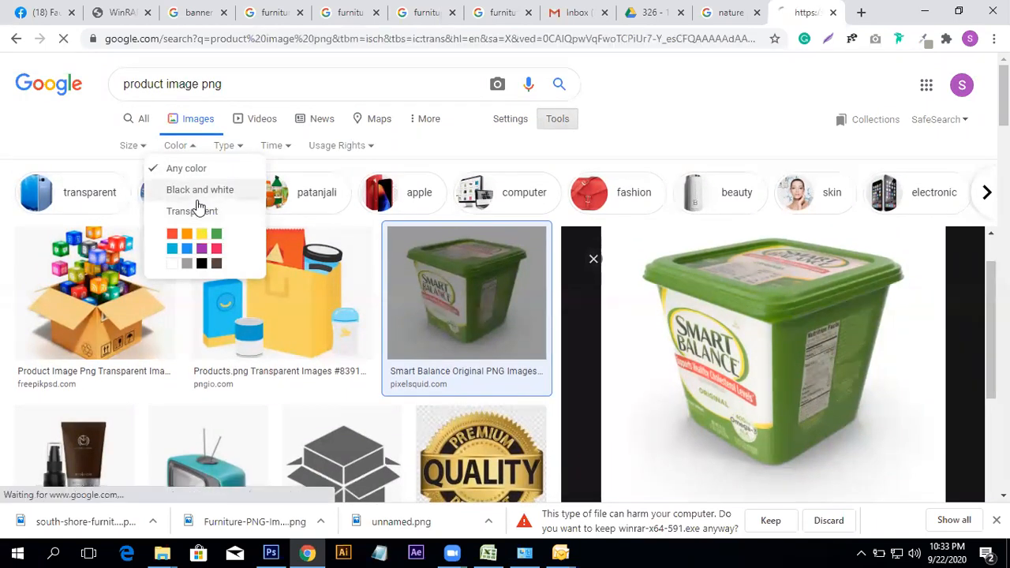
- Browse the transparent product images and preview the Saffola Total oil container
{"action": "scroll", "coordinate": [391, 353], "scroll_direction": "down", "scroll_amount": 5}
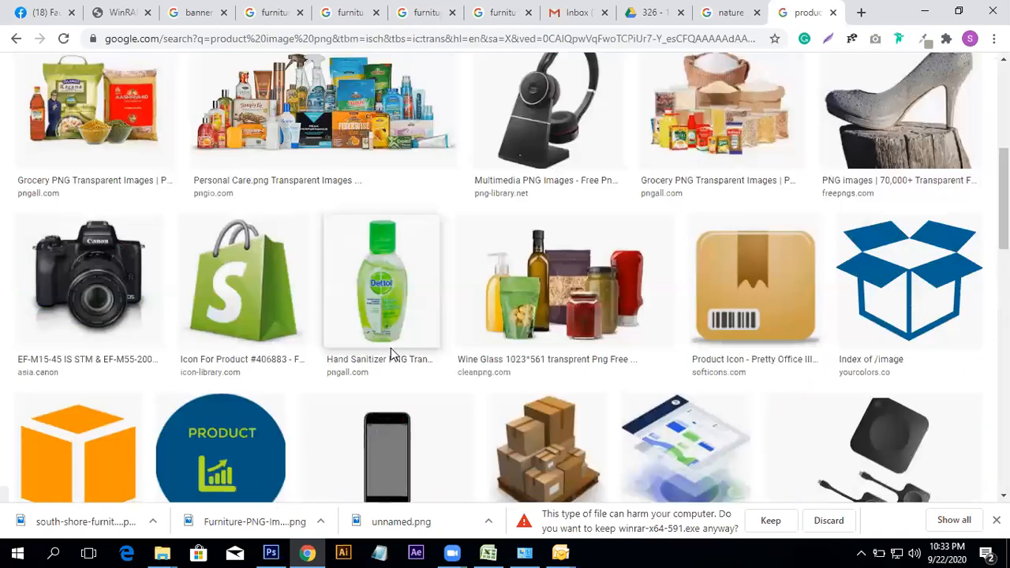
{"action": "scroll", "coordinate": [393, 355], "scroll_direction": "up", "scroll_amount": 3}
{"action": "scroll", "coordinate": [393, 355], "scroll_direction": "down", "scroll_amount": 4}
{"action": "scroll", "coordinate": [393, 356], "scroll_direction": "down", "scroll_amount": 1}
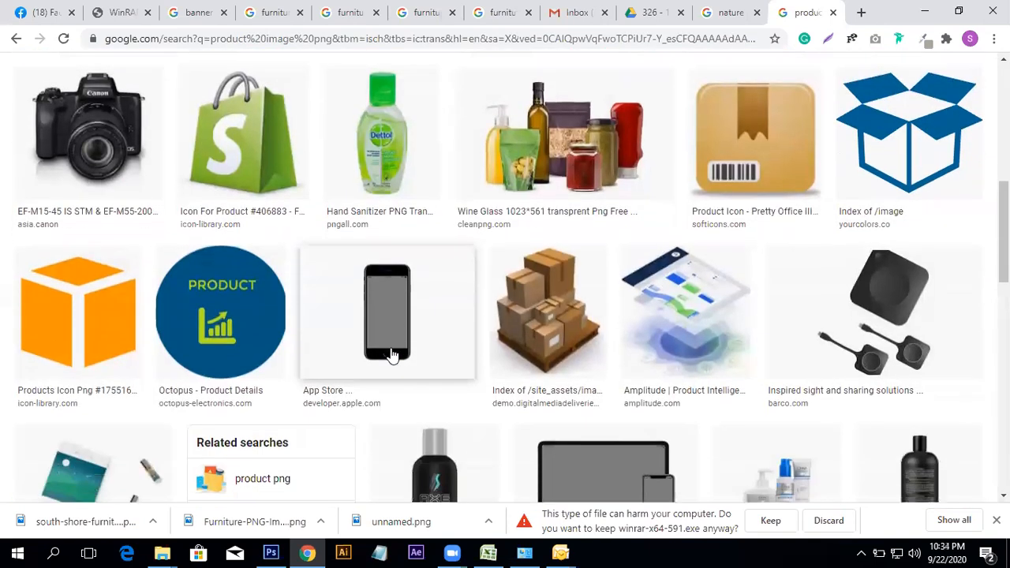
{"action": "scroll", "coordinate": [390, 355], "scroll_direction": "down", "scroll_amount": 9}
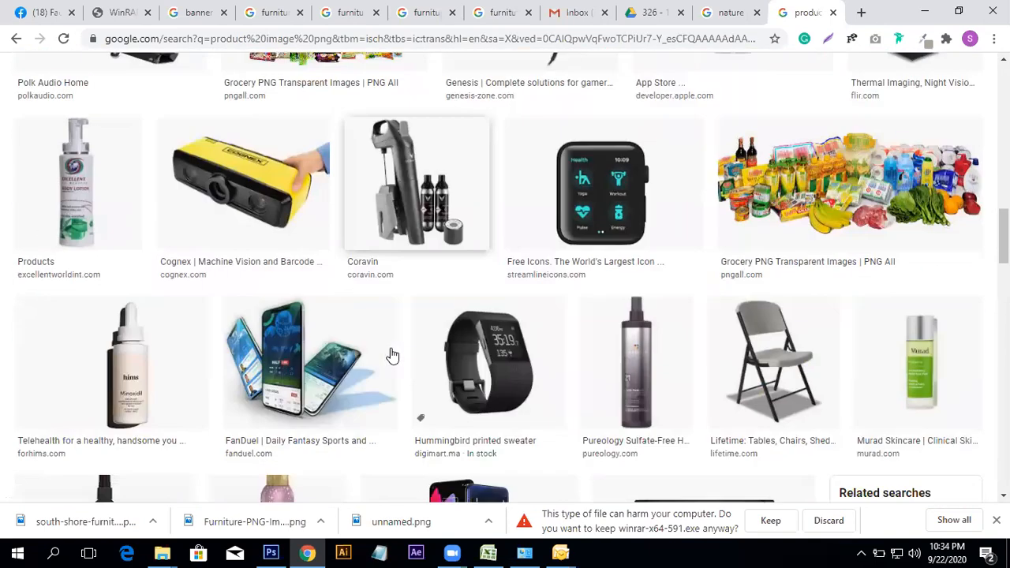
{"action": "scroll", "coordinate": [392, 355], "scroll_direction": "down", "scroll_amount": 5}
{"action": "scroll", "coordinate": [392, 355], "scroll_direction": "down", "scroll_amount": 5}
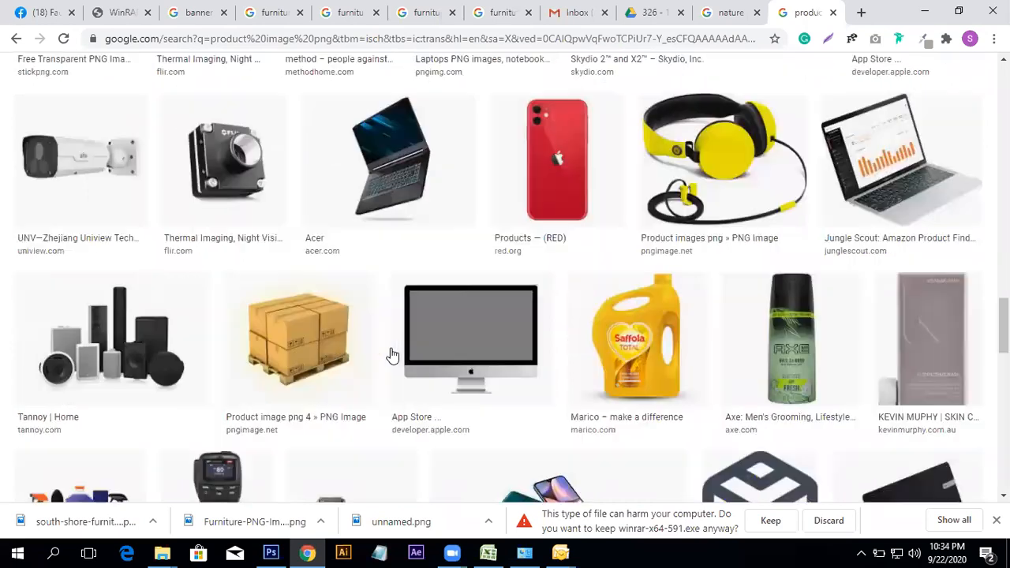
{"action": "scroll", "coordinate": [528, 358], "scroll_direction": "down", "scroll_amount": 5}
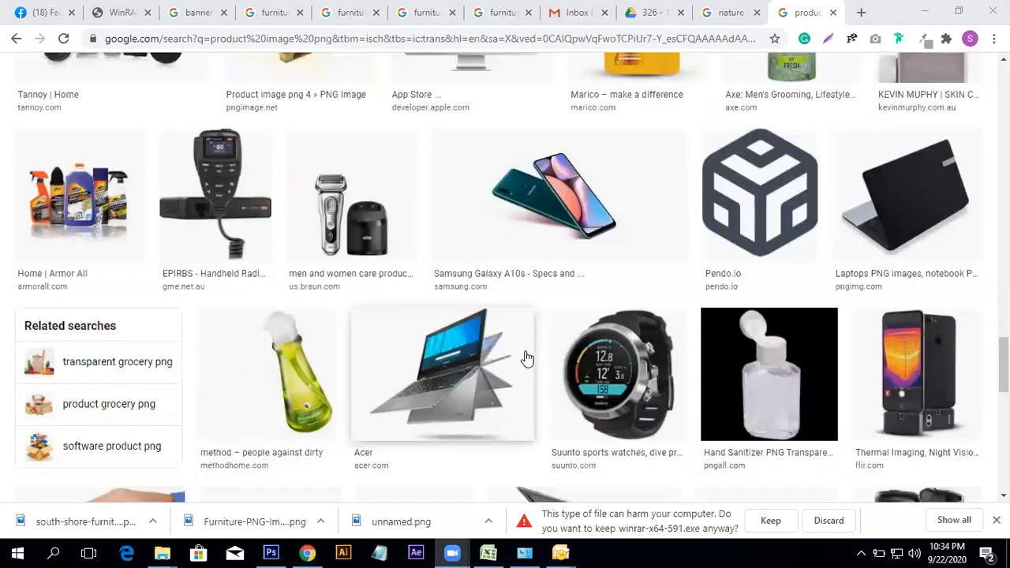
{"action": "scroll", "coordinate": [527, 358], "scroll_direction": "up", "scroll_amount": 3}
{"action": "left_click", "coordinate": [648, 217]}
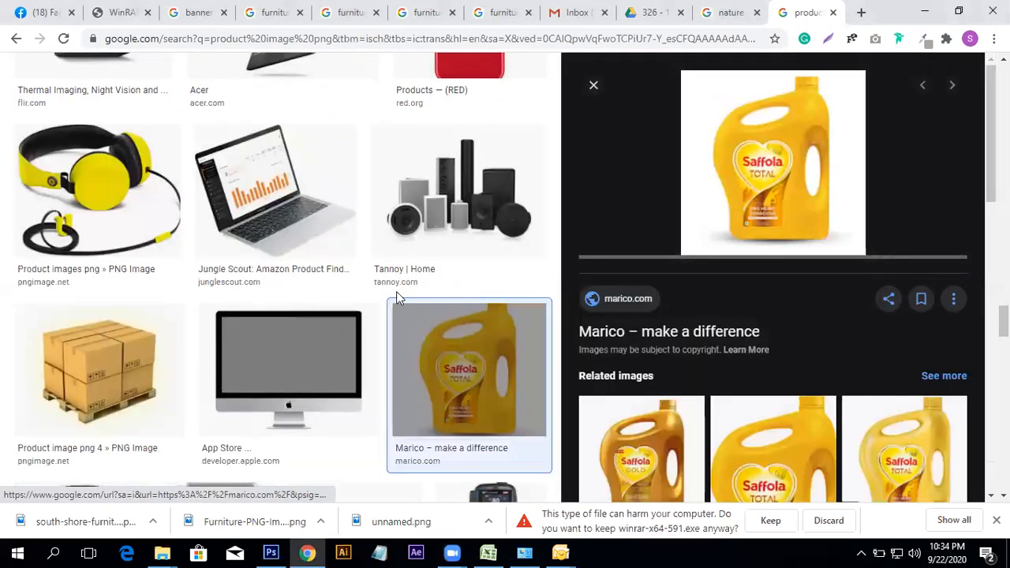
- Browse the transparent product images and preview the Excellent body lotion bottle
{"action": "scroll", "coordinate": [562, 327], "scroll_direction": "down", "scroll_amount": 5}
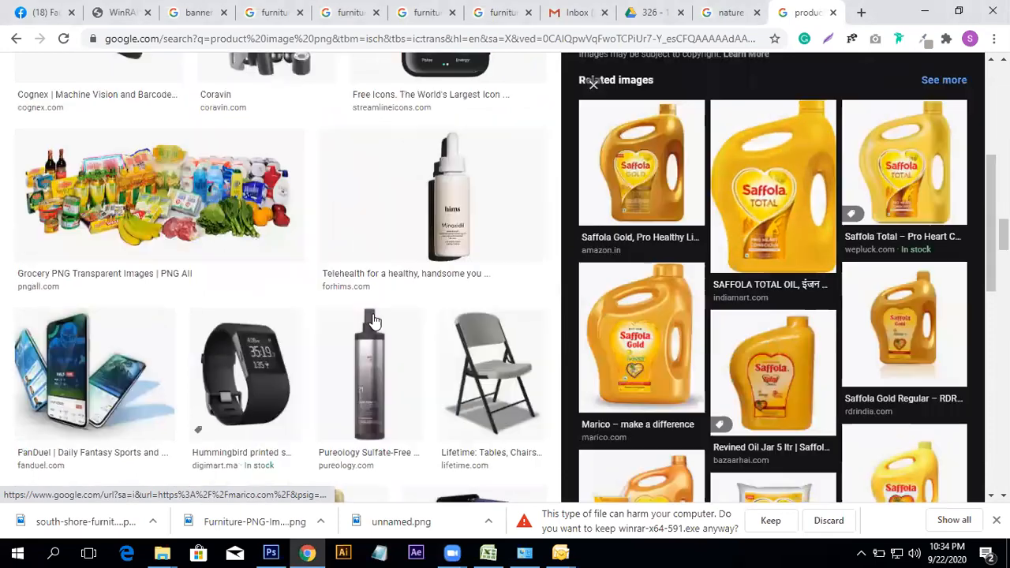
{"action": "scroll", "coordinate": [372, 320], "scroll_direction": "up", "scroll_amount": 7}
{"action": "scroll", "coordinate": [377, 317], "scroll_direction": "down", "scroll_amount": 2}
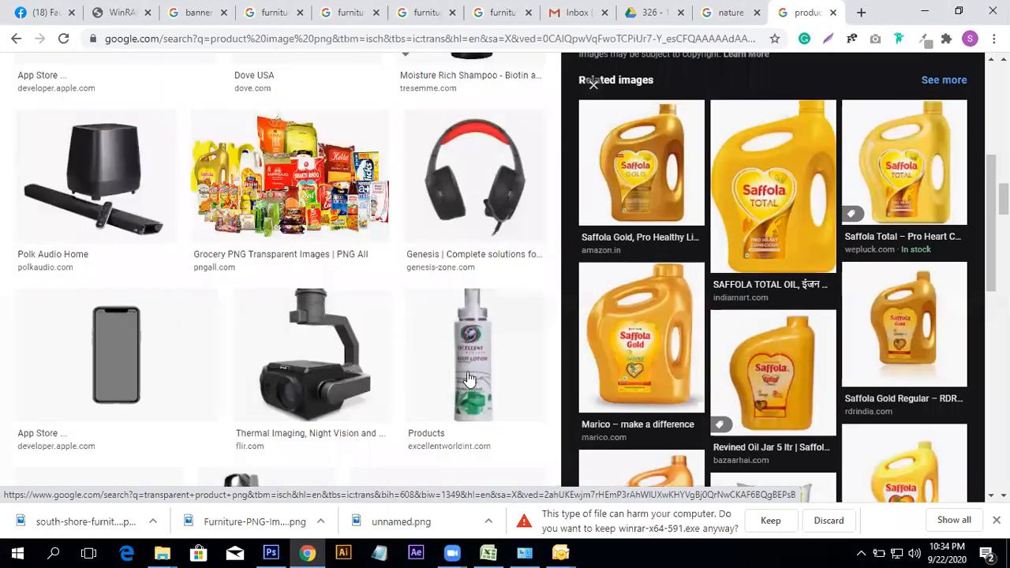
{"action": "left_click", "coordinate": [471, 382]}
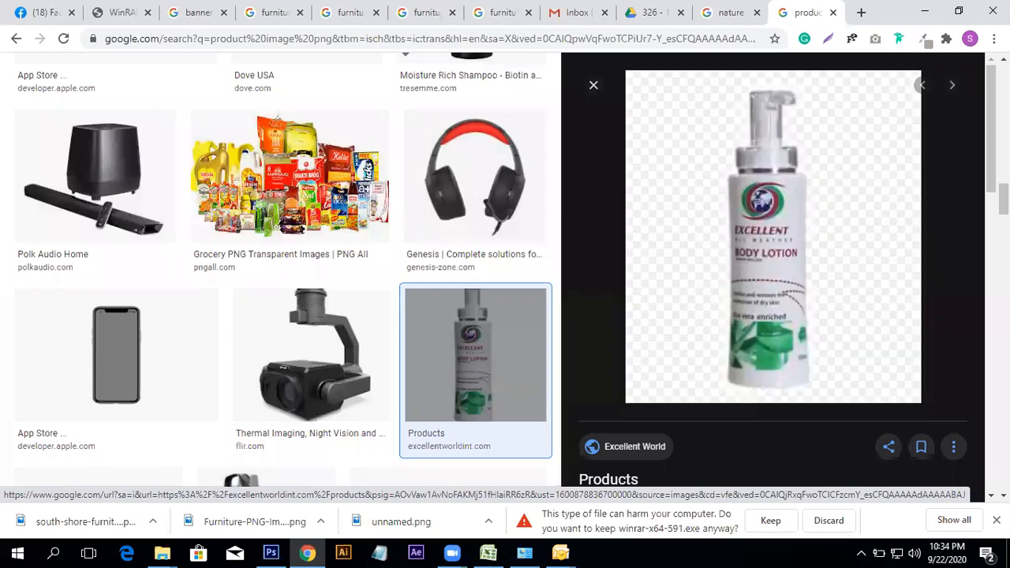
{"action": "right_click", "coordinate": [705, 191]}
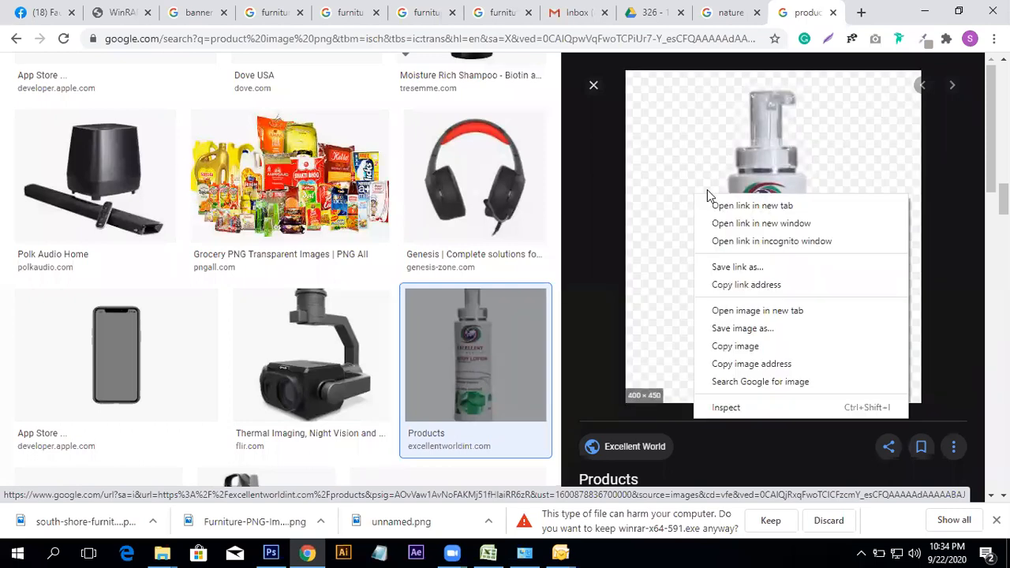
{"action": "left_click", "coordinate": [736, 324]}
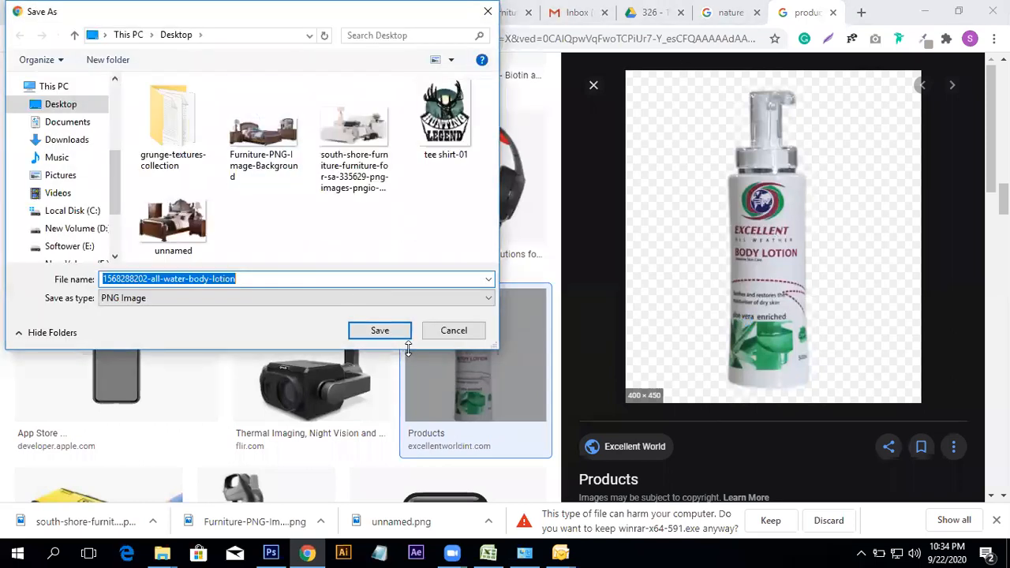
{"action": "left_click", "coordinate": [389, 335]}
- Place the downloaded body lotion image in the blank white Photoshop document and confirm the placement
{"action": "left_click_drag", "start_coordinate": [70, 522], "coordinate": [305, 359]}
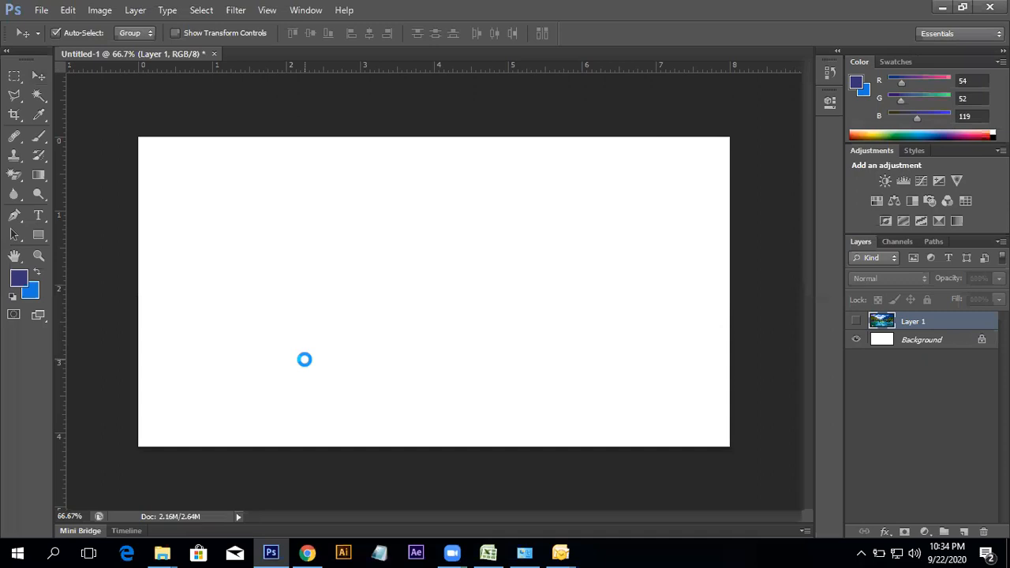
{"action": "key", "text": "Return"}
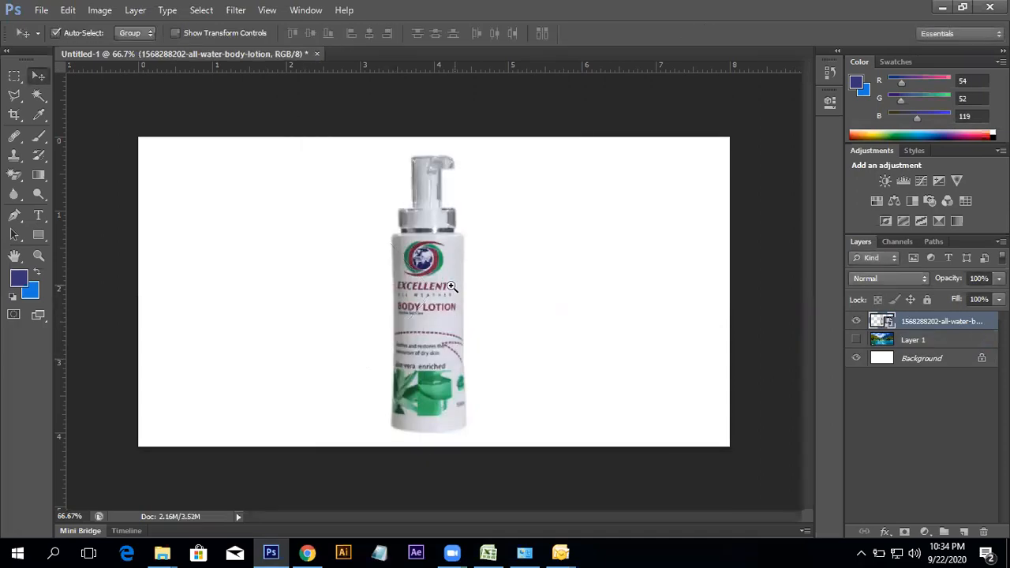
{"action": "scroll", "coordinate": [448, 276], "scroll_direction": "up", "scroll_amount": 1}
{"action": "scroll", "coordinate": [441, 284], "scroll_direction": "down", "scroll_amount": 1}
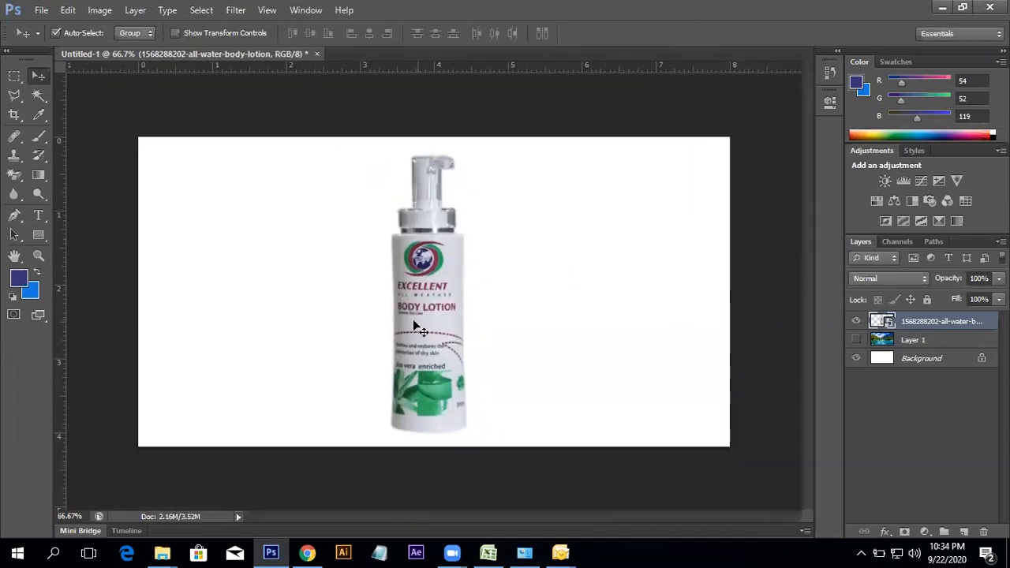
{"action": "left_click", "coordinate": [93, 11]}
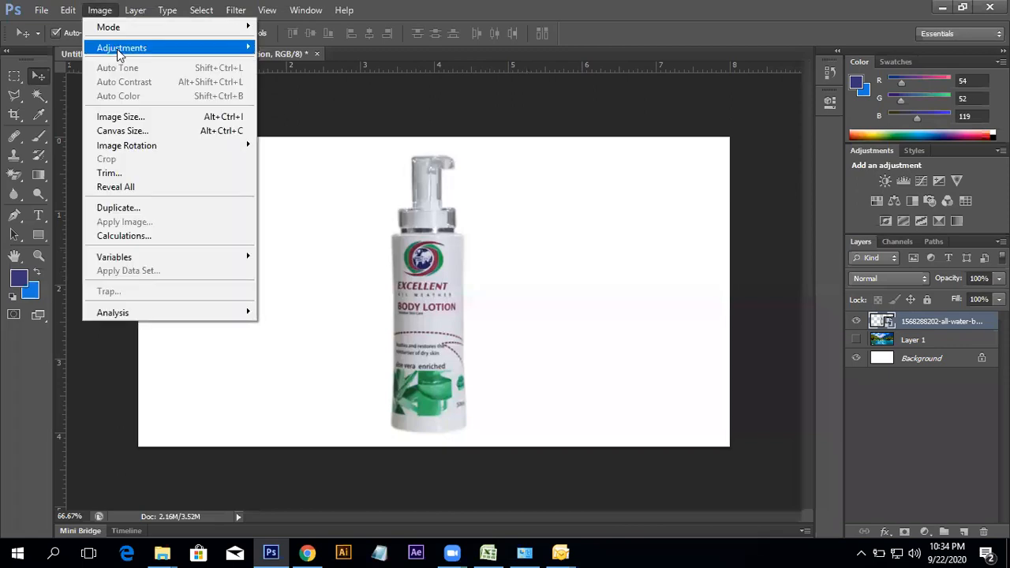
{"action": "mouse_move", "coordinate": [117, 49]}
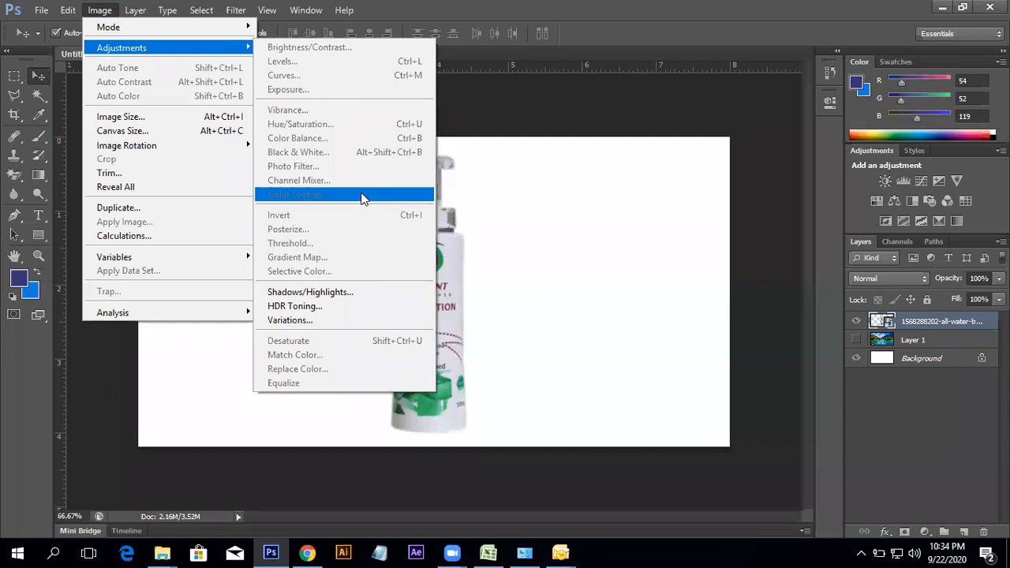
{"action": "left_click", "coordinate": [718, 227]}
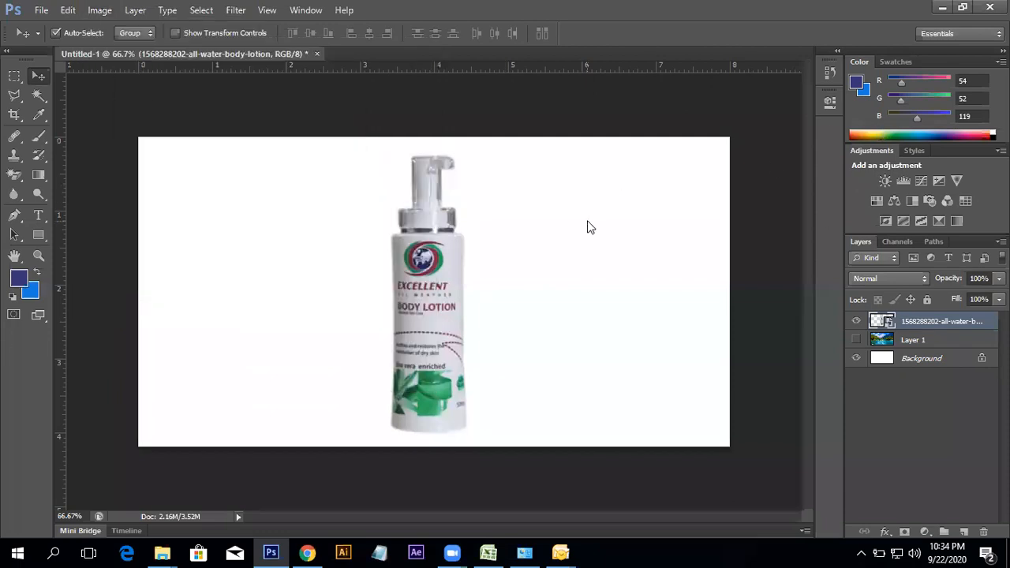
- Rasterize the body lotion smart object layer and move the bottle slightly to the left on the canvas
{"action": "right_click", "coordinate": [927, 315]}
{"action": "left_click", "coordinate": [790, 175]}
{"action": "left_click_drag", "start_coordinate": [400, 280], "coordinate": [390, 276]}
- Start a Hue/Saturation adjustment on the body lotion layer and restrict it to the Greens range
{"action": "left_click", "coordinate": [101, 11]}
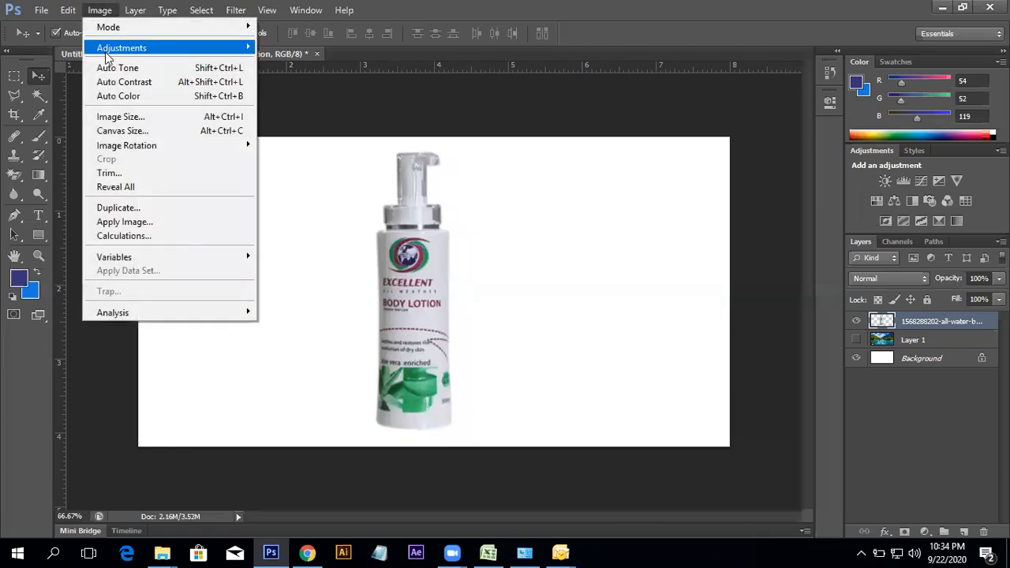
{"action": "left_click", "coordinate": [316, 125]}
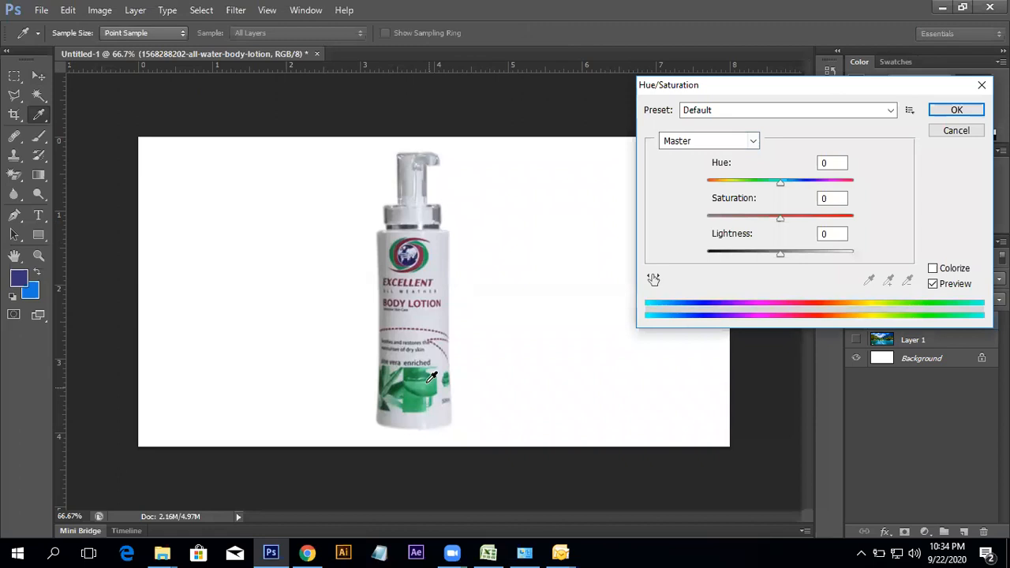
{"action": "left_click", "coordinate": [704, 142]}
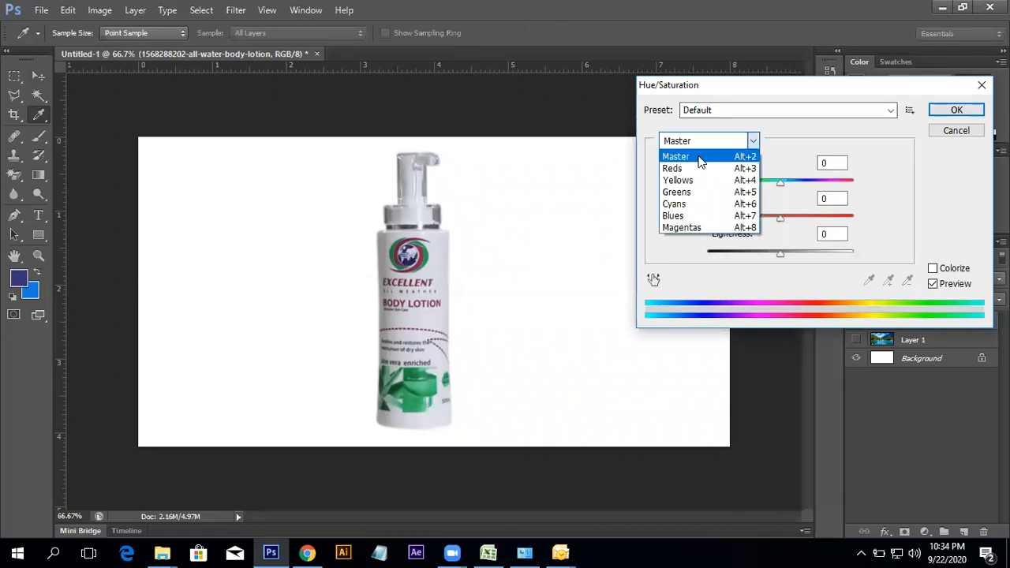
{"action": "left_click", "coordinate": [676, 193]}
- Try shifting the Greens hue of the bottle's label, including to -66, and reset it to 0
{"action": "left_click_drag", "start_coordinate": [781, 186], "coordinate": [742, 181]}
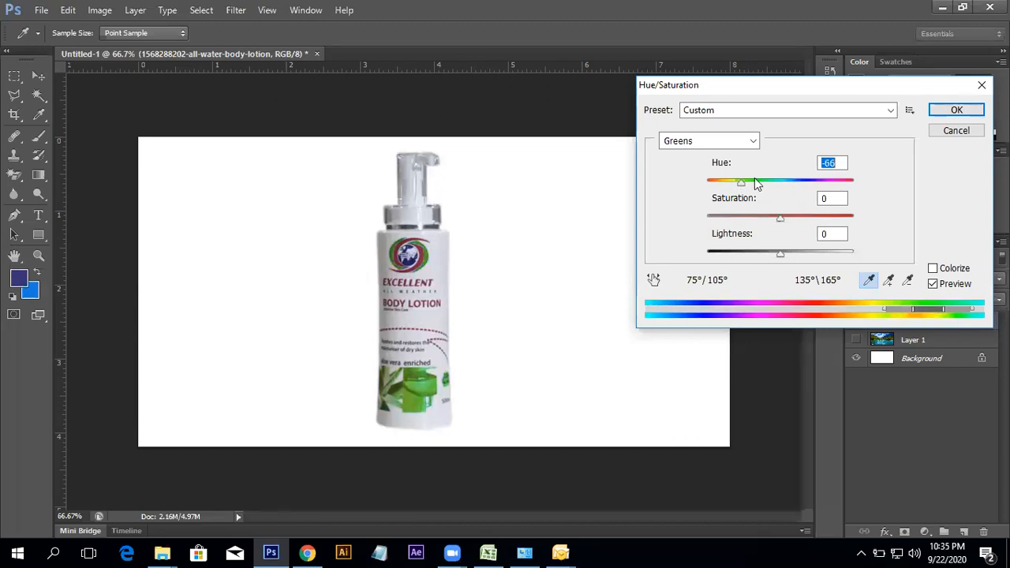
{"action": "left_click_drag", "start_coordinate": [819, 183], "coordinate": [778, 176]}
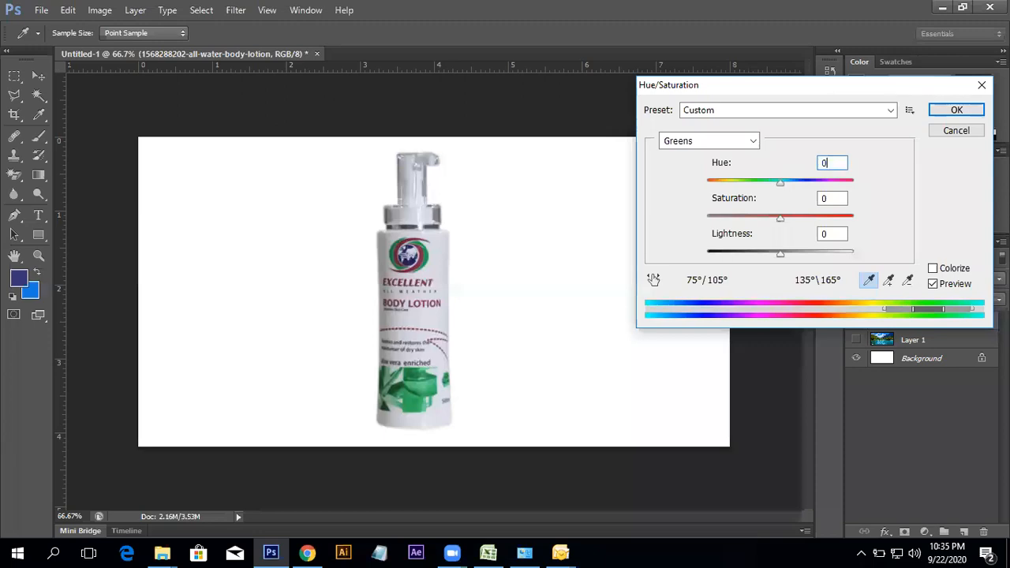
{"action": "left_click_drag", "start_coordinate": [784, 193], "coordinate": [724, 185]}
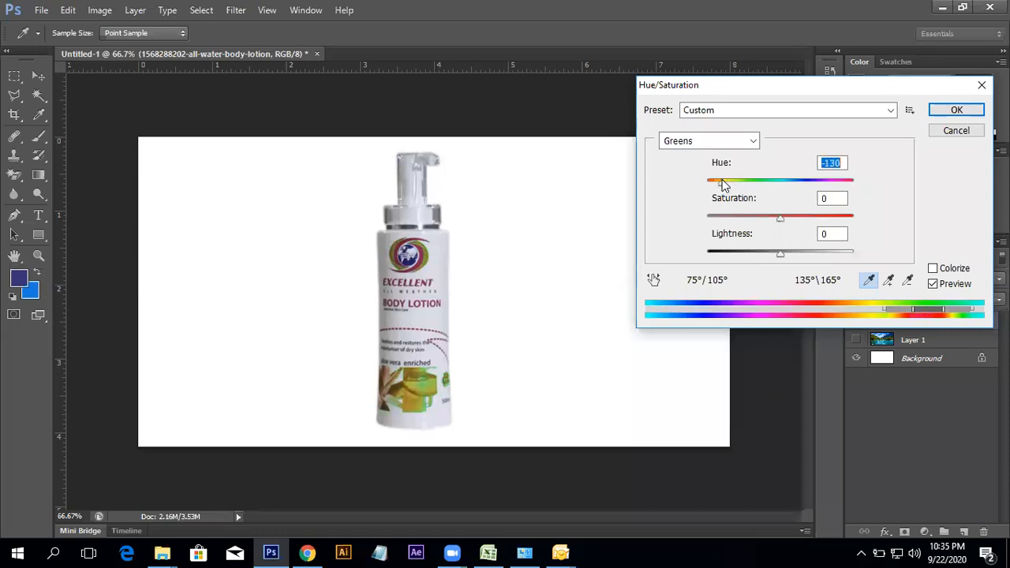
{"action": "left_click_drag", "start_coordinate": [778, 216], "coordinate": [743, 217]}
{"action": "left_click_drag", "start_coordinate": [782, 258], "coordinate": [779, 259]}
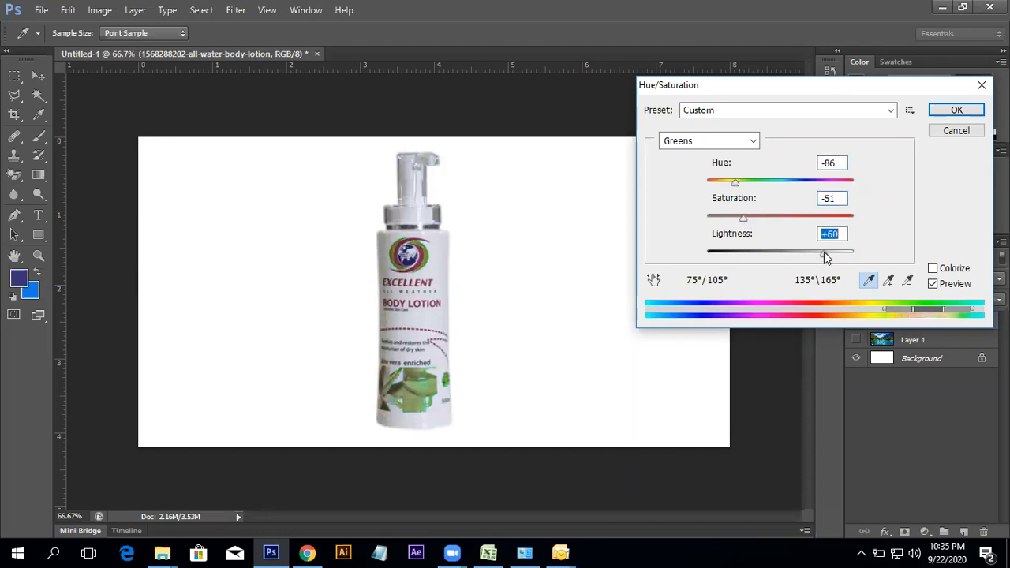
{"action": "left_click", "coordinate": [964, 131]}
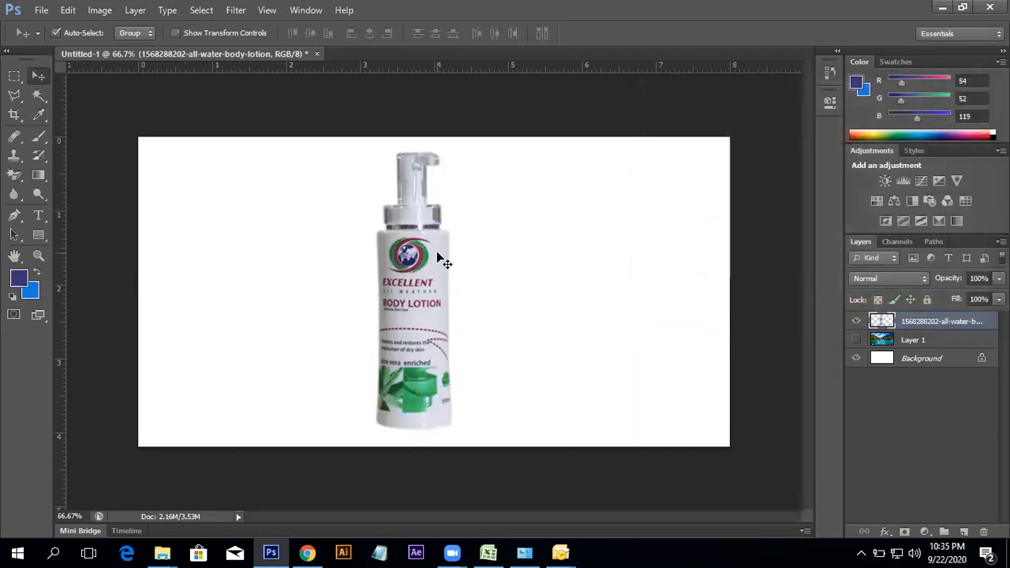
- Delete the body lotion layer from the document and switch to the product image search in Chrome
{"action": "key", "text": "Delete"}
{"action": "left_click", "coordinate": [307, 553]}
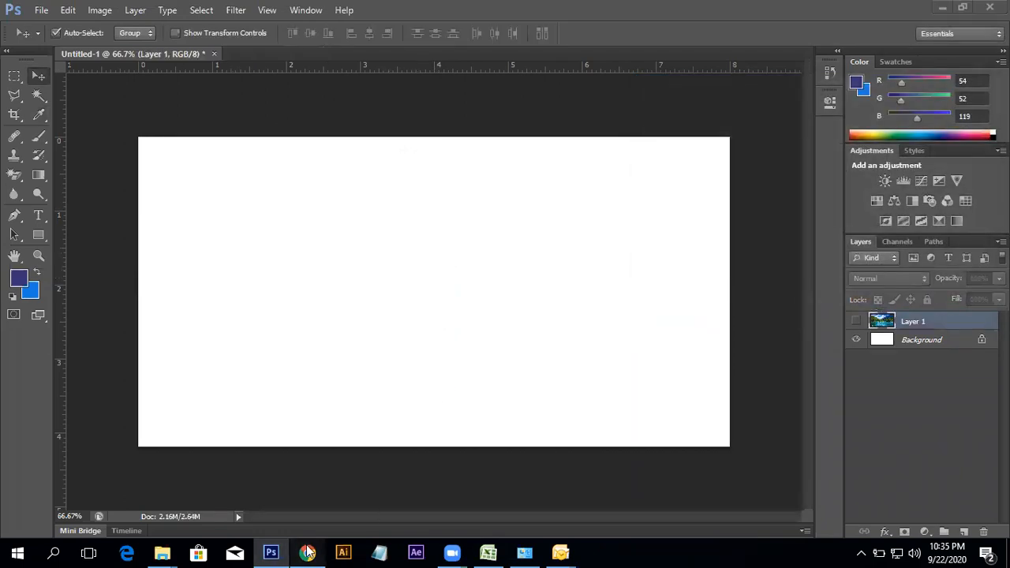
{"action": "scroll", "coordinate": [406, 143], "scroll_direction": "up", "scroll_amount": 12}
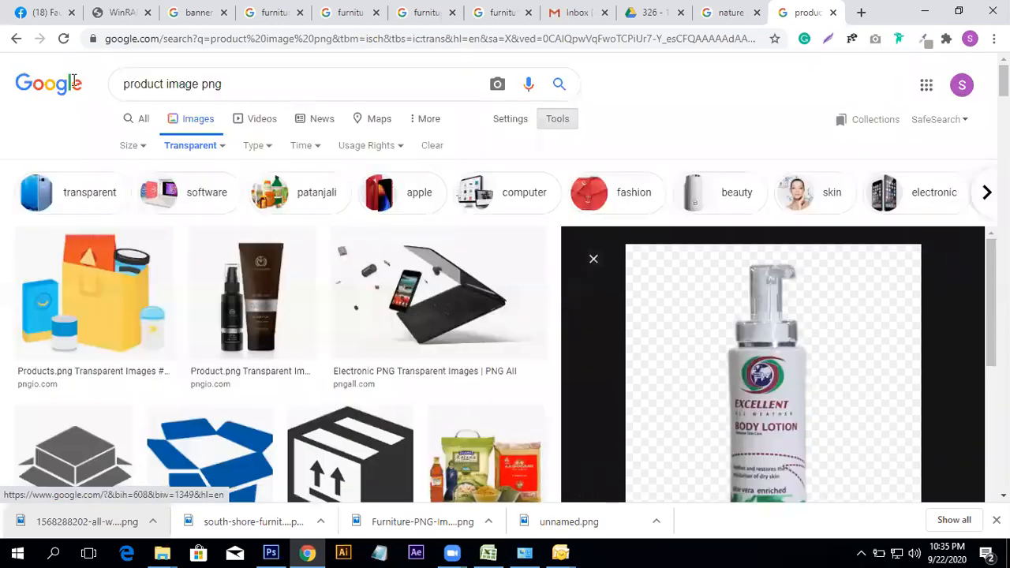
- Replace the image search query with "dress" and look over the results
{"action": "left_click_drag", "start_coordinate": [235, 84], "coordinate": [8, 84]}
{"action": "key", "text": "BackSpace"}
{"action": "type", "text": "dress"}
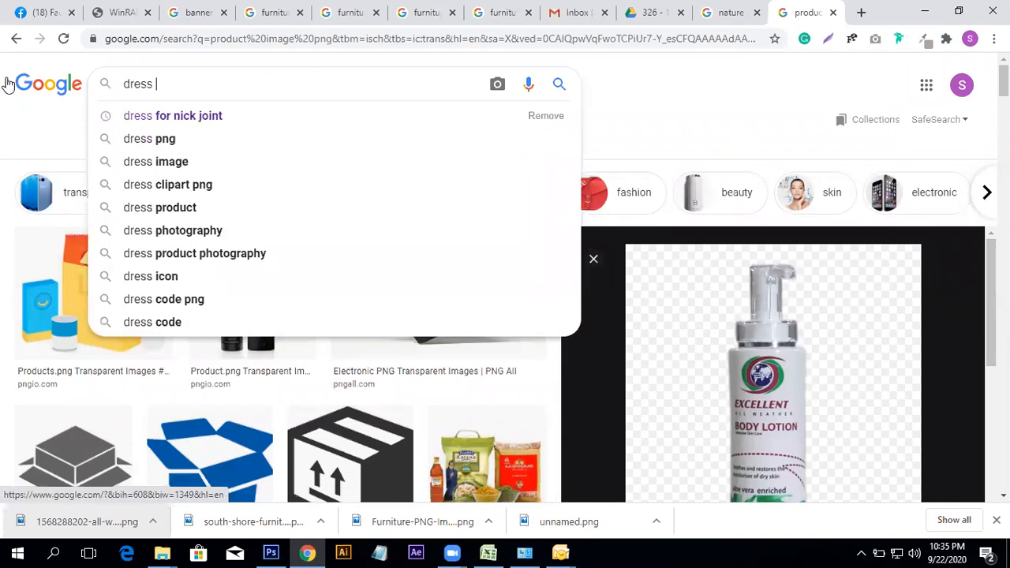
{"action": "key", "text": "Return"}
{"action": "scroll", "coordinate": [387, 331], "scroll_direction": "down", "scroll_amount": 4}
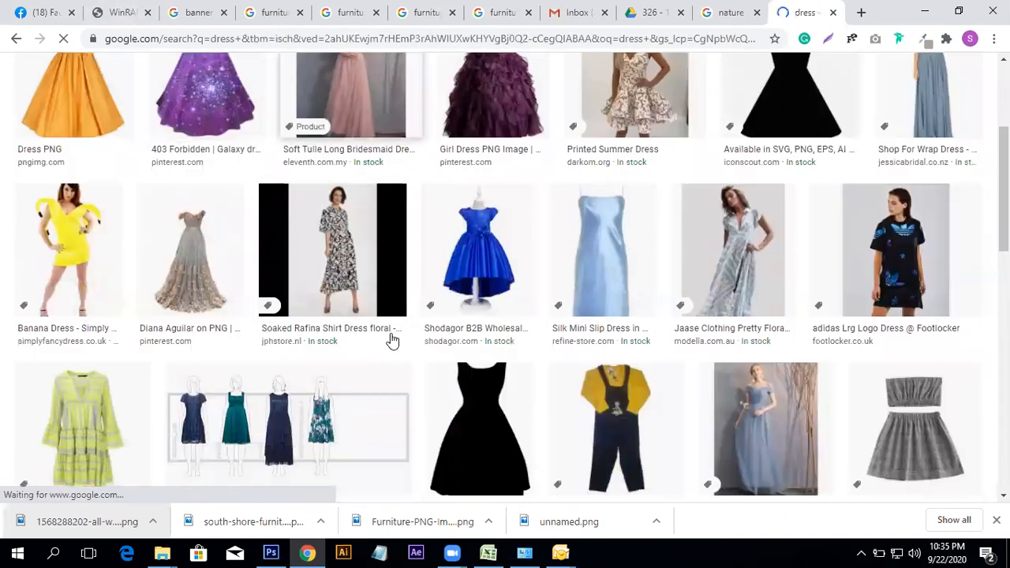
{"action": "scroll", "coordinate": [153, 163], "scroll_direction": "up", "scroll_amount": 4}
- Refine the image search query to "multiple color dress"
{"action": "left_click", "coordinate": [123, 84]}
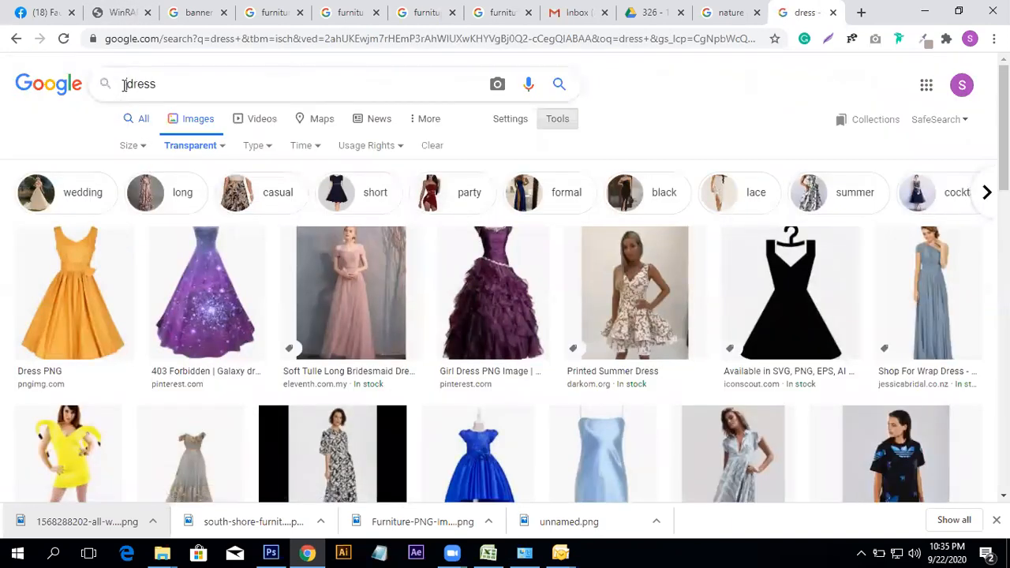
{"action": "type", "text": "mul"}
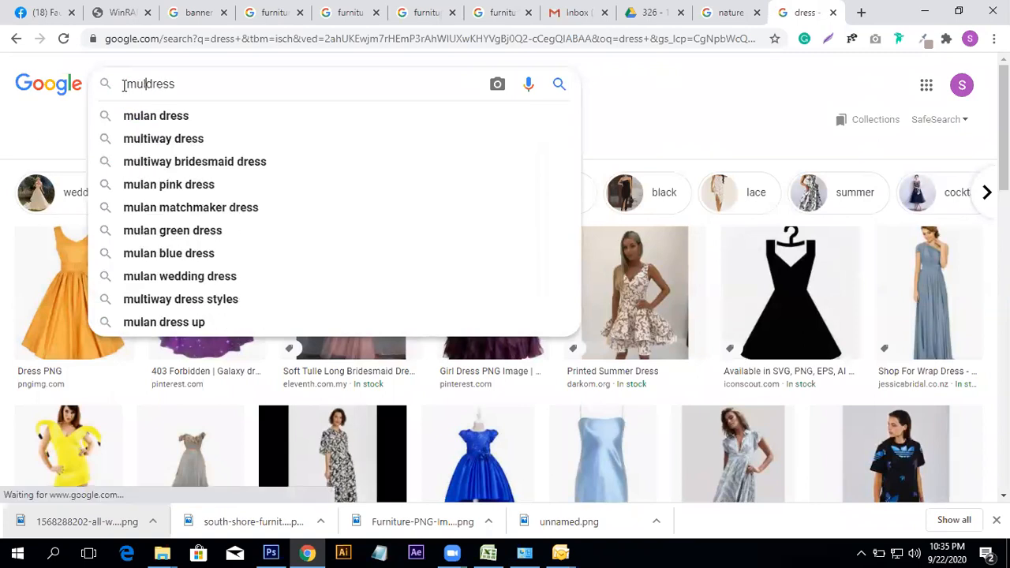
{"action": "type", "text": "tiple color"}
{"action": "key", "text": "Return"}
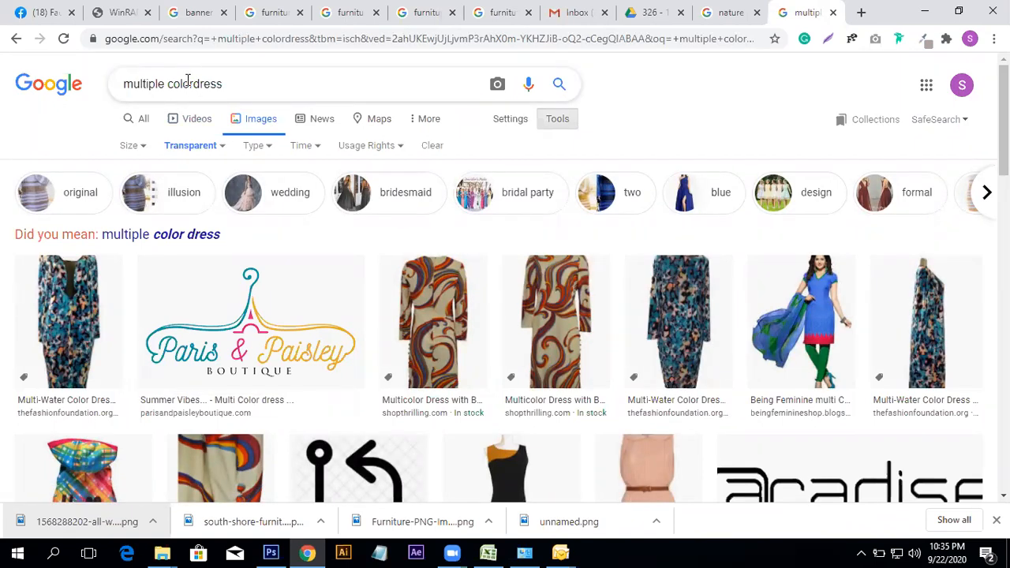
{"action": "left_click", "coordinate": [189, 82]}
{"action": "key", "text": "Return"}
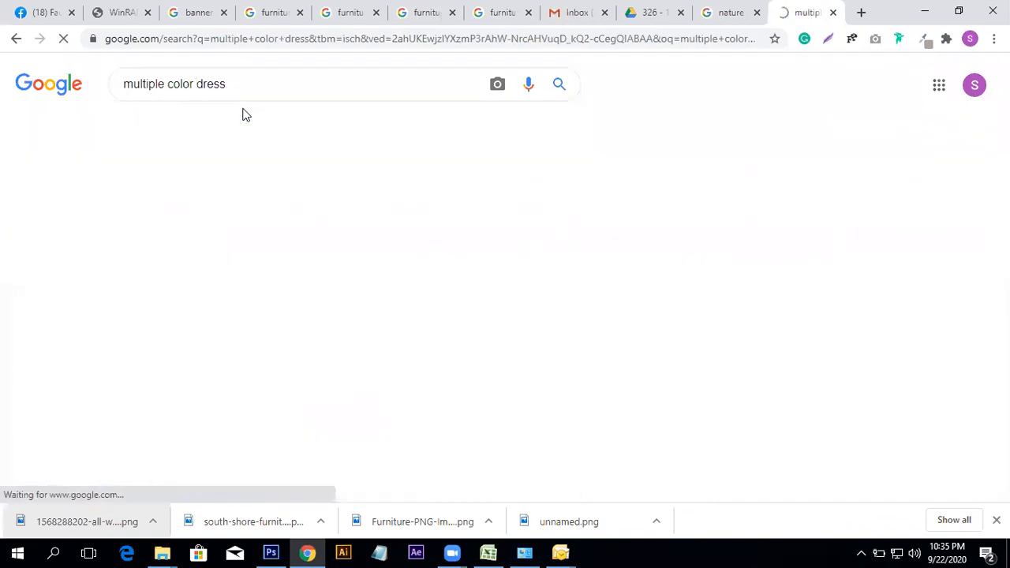
- Find the Indo western saree style blue kurti among the dress results and save its image to the desktop
{"action": "scroll", "coordinate": [417, 345], "scroll_direction": "down", "scroll_amount": 5}
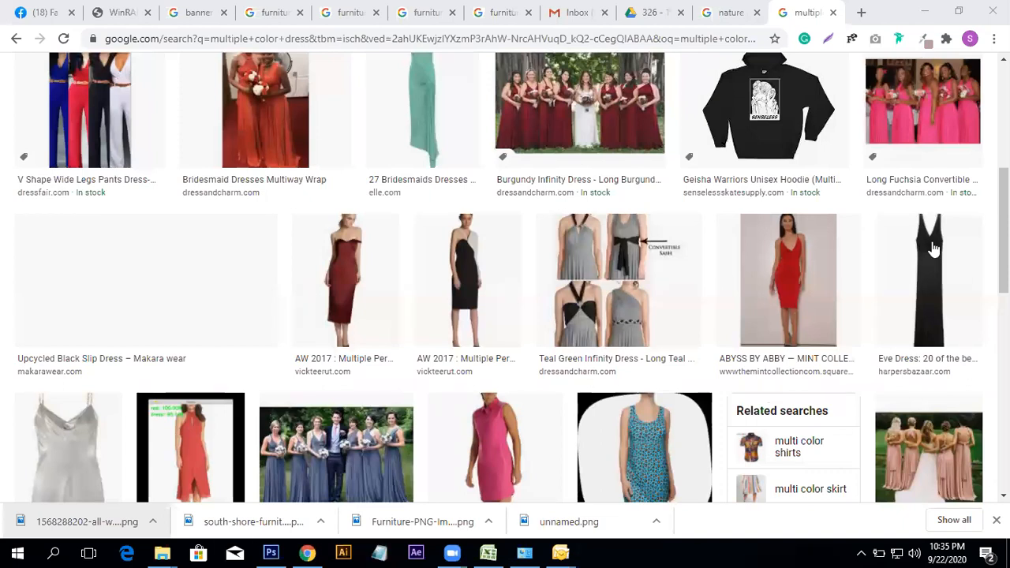
{"action": "scroll", "coordinate": [635, 430], "scroll_direction": "down", "scroll_amount": 4}
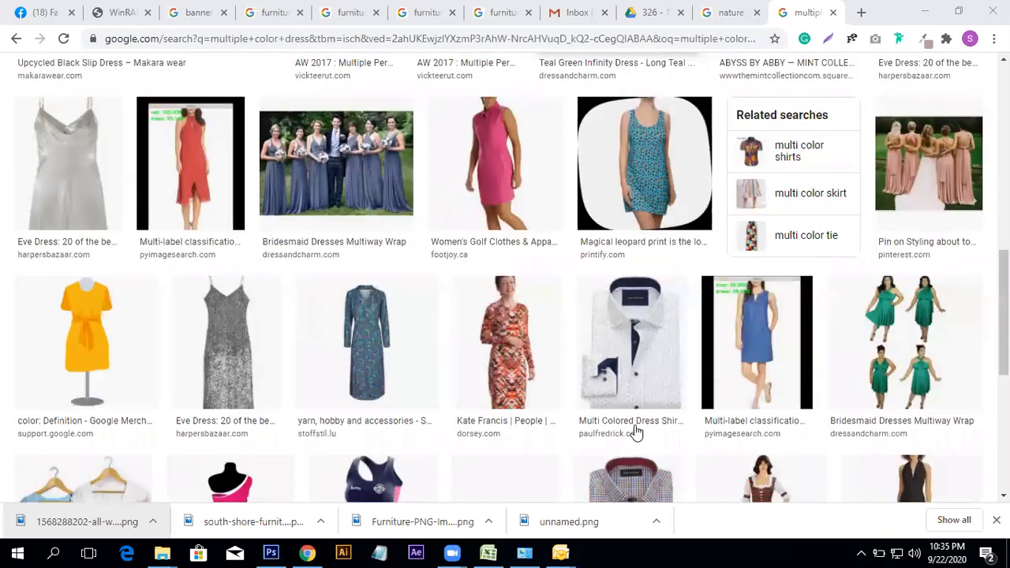
{"action": "scroll", "coordinate": [416, 446], "scroll_direction": "up", "scroll_amount": 4}
{"action": "scroll", "coordinate": [228, 383], "scroll_direction": "up", "scroll_amount": 5}
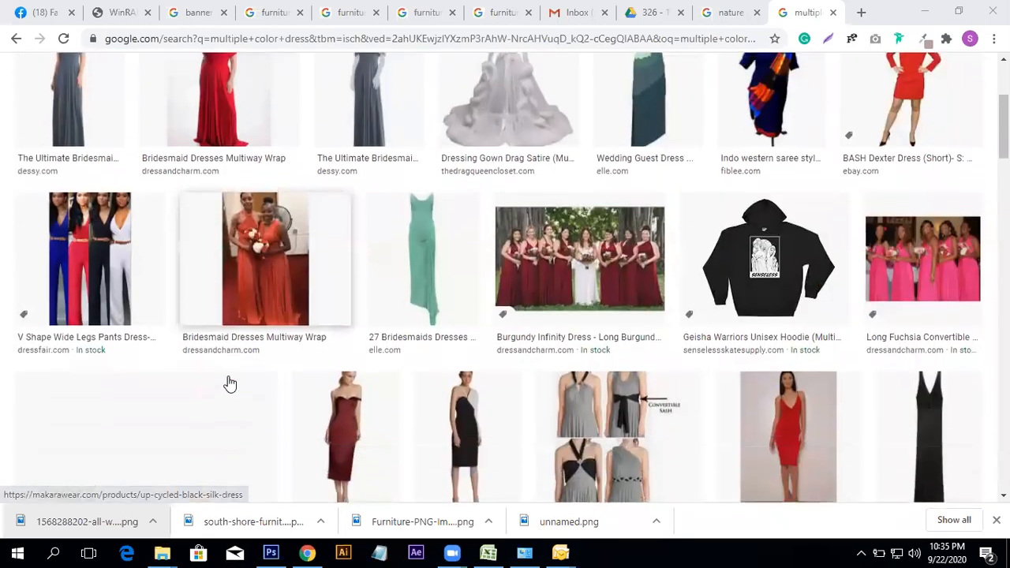
{"action": "scroll", "coordinate": [228, 383], "scroll_direction": "up", "scroll_amount": 1}
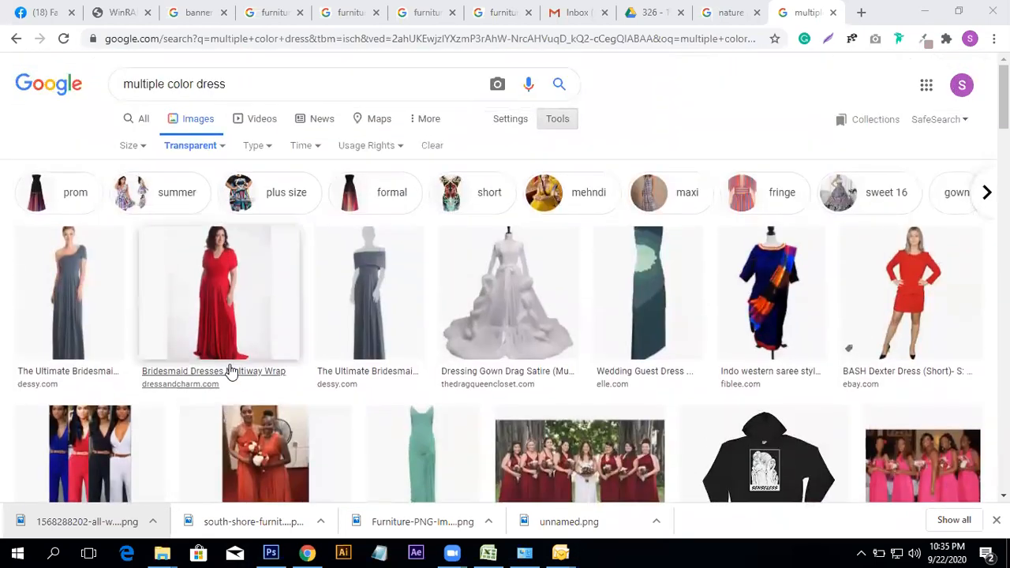
{"action": "left_click", "coordinate": [733, 293]}
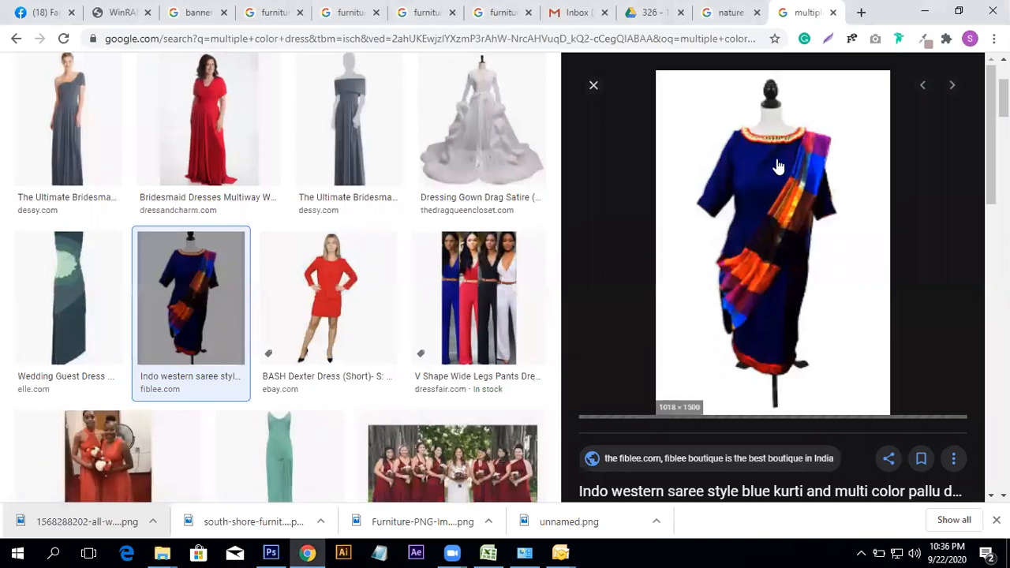
{"action": "right_click", "coordinate": [772, 224]}
{"action": "left_click", "coordinate": [858, 353]}
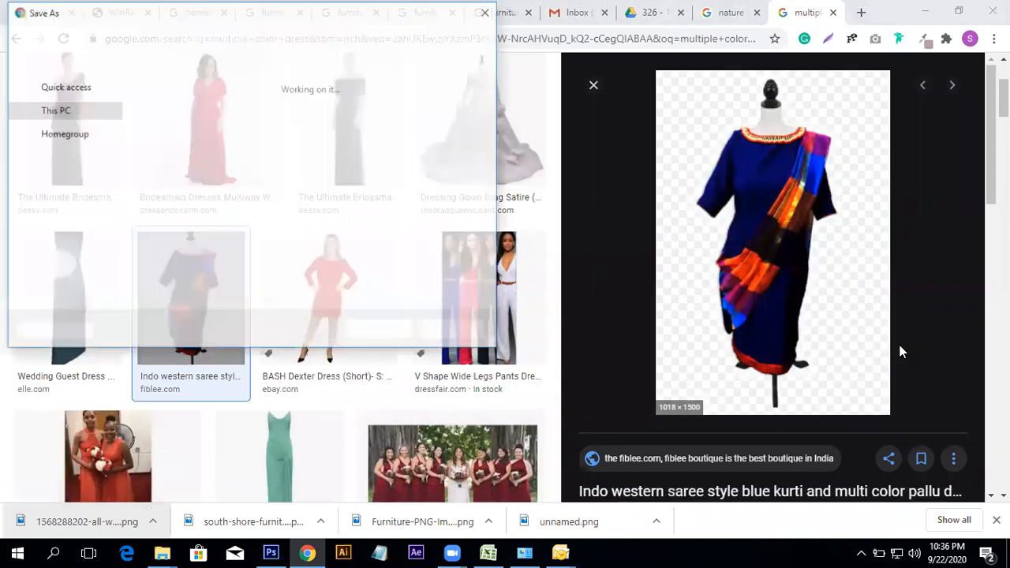
{"action": "left_click", "coordinate": [380, 330]}
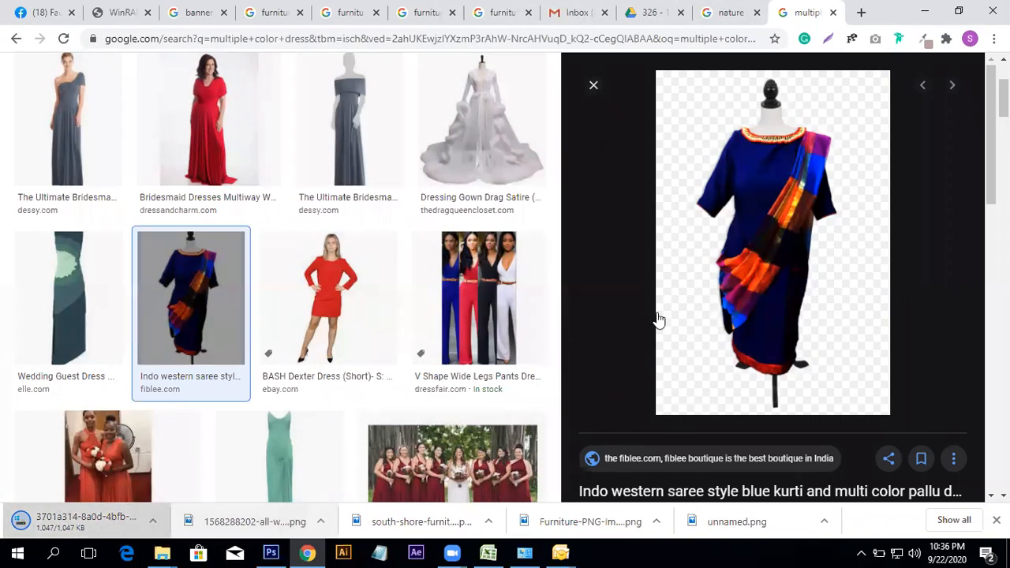
- Try to open the downloaded dress image and place it in the Photoshop document
{"action": "left_click", "coordinate": [75, 520]}
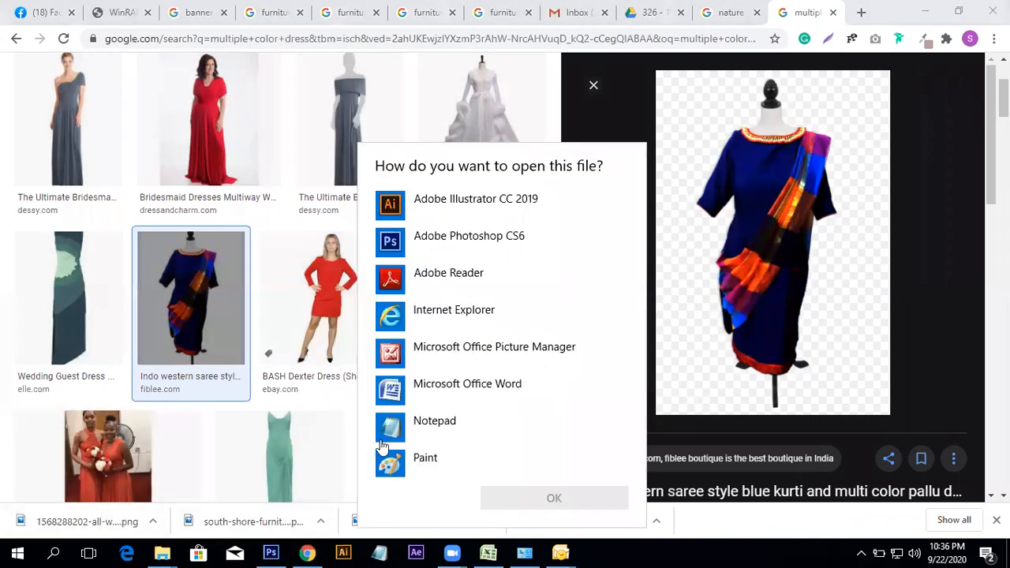
{"action": "key", "text": "Escape"}
{"action": "left_click_drag", "start_coordinate": [50, 522], "coordinate": [437, 318]}
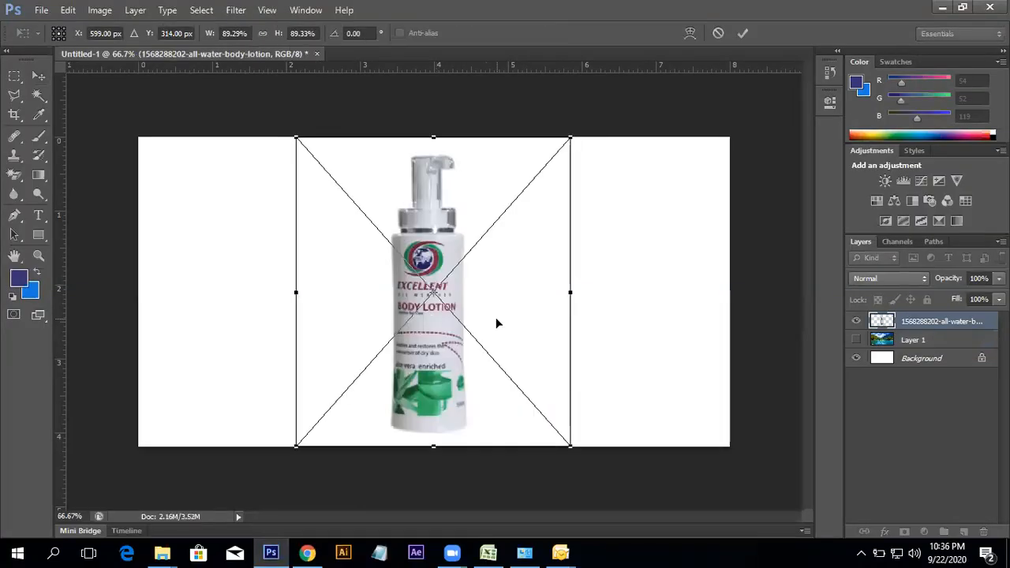
- Commit the placed body lotion image, and delete its layer and the hidden Layer 1
{"action": "key", "text": "Return"}
{"action": "key", "text": "Delete"}
{"action": "key", "text": "Delete"}
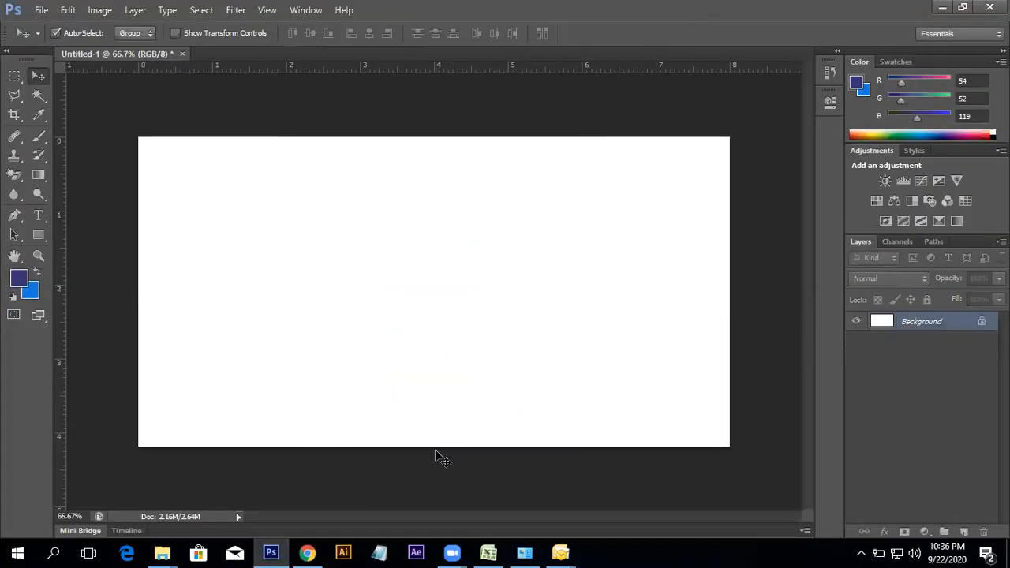
- Return to Chrome and save the blue kurti dress image to the desktop a second time
{"action": "left_click", "coordinate": [307, 553]}
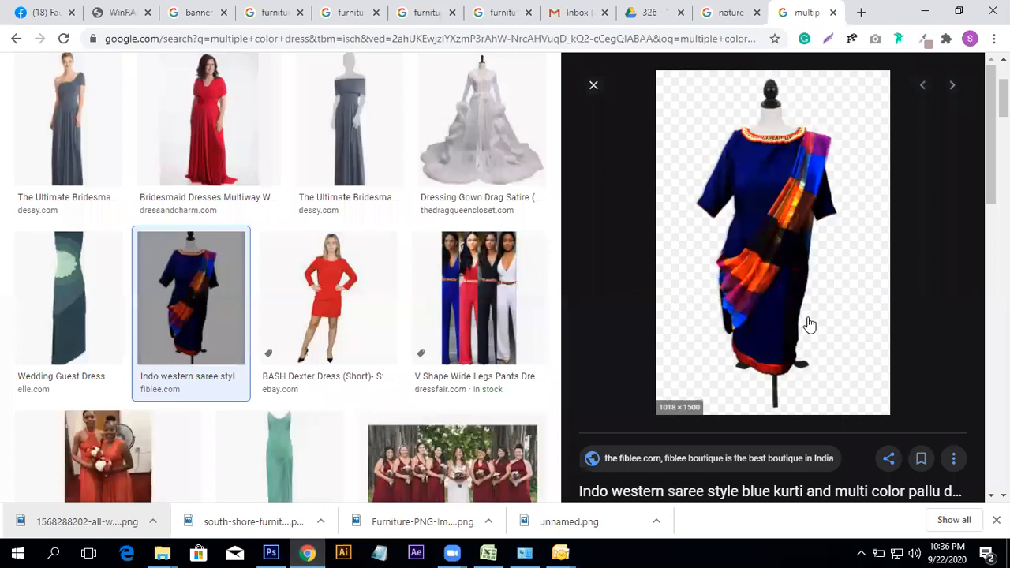
{"action": "right_click", "coordinate": [781, 254]}
{"action": "left_click", "coordinate": [827, 382]}
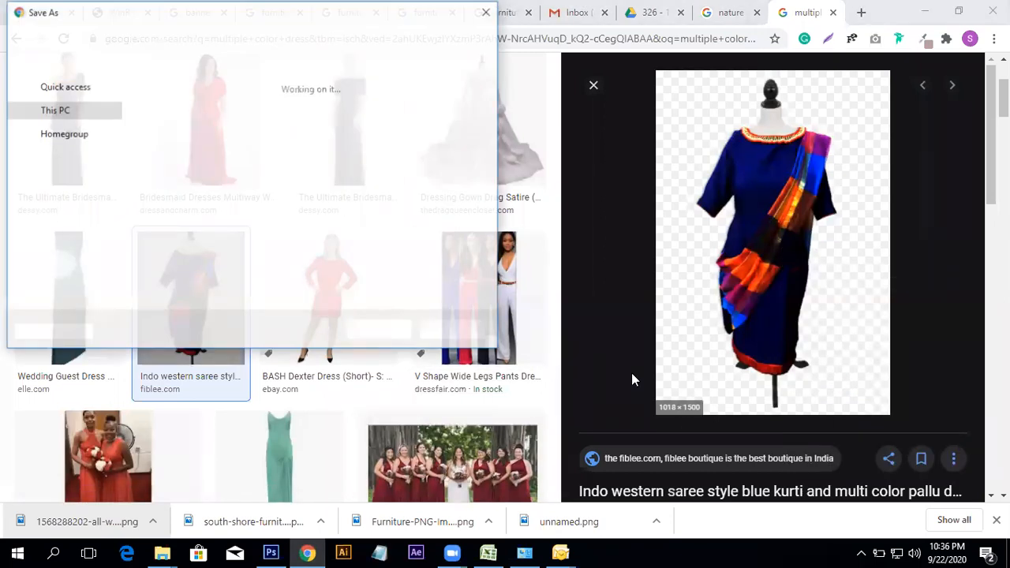
{"action": "left_click", "coordinate": [364, 331]}
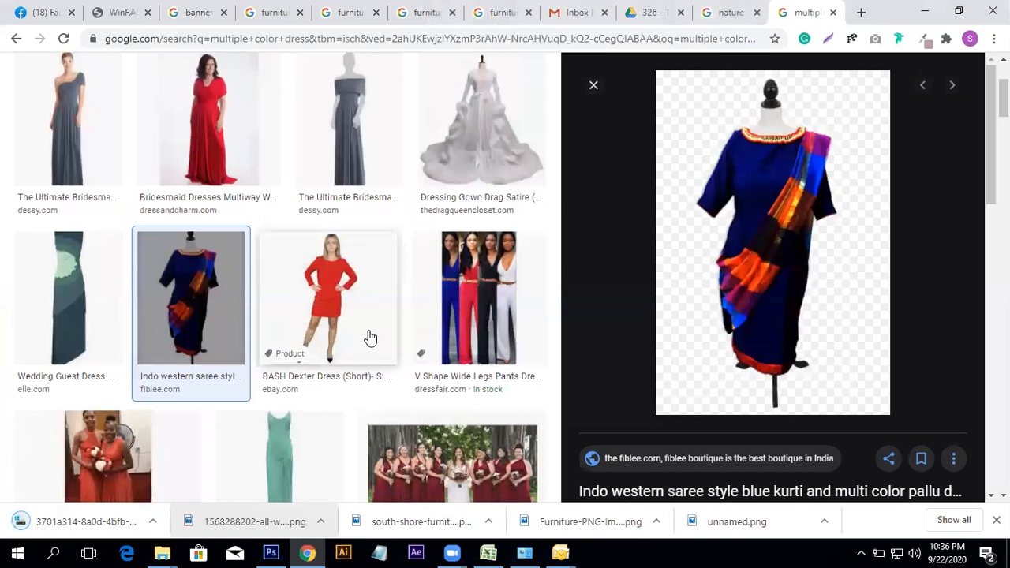
- Minimize the open windows and delete both downloaded 3701a314 dress files from the desktop
{"action": "left_click", "coordinate": [923, 12]}
{"action": "left_click", "coordinate": [962, 7]}
{"action": "left_click", "coordinate": [799, 8]}
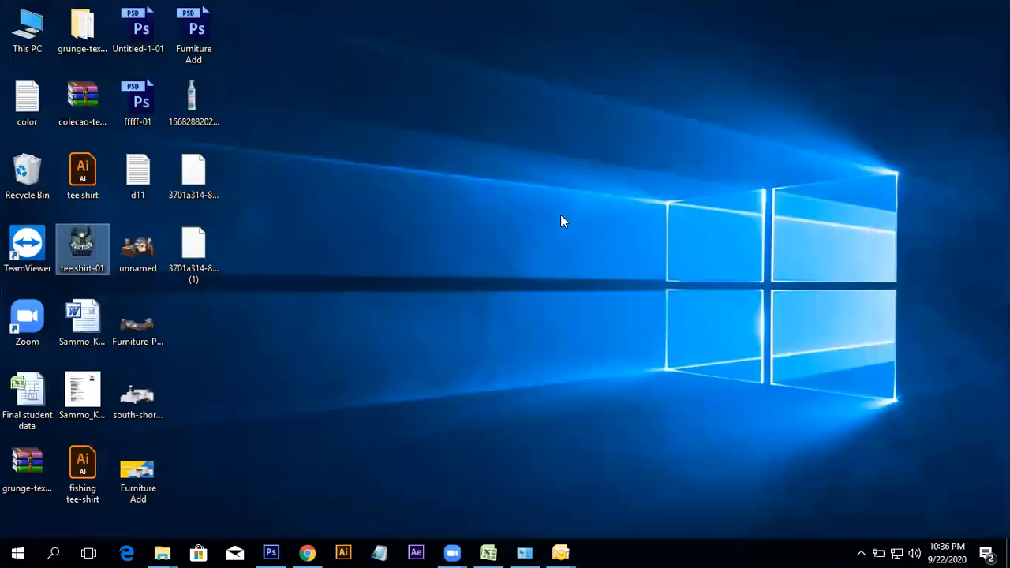
{"action": "left_click", "coordinate": [193, 249]}
{"action": "left_click", "coordinate": [208, 183], "text": "ctrl"}
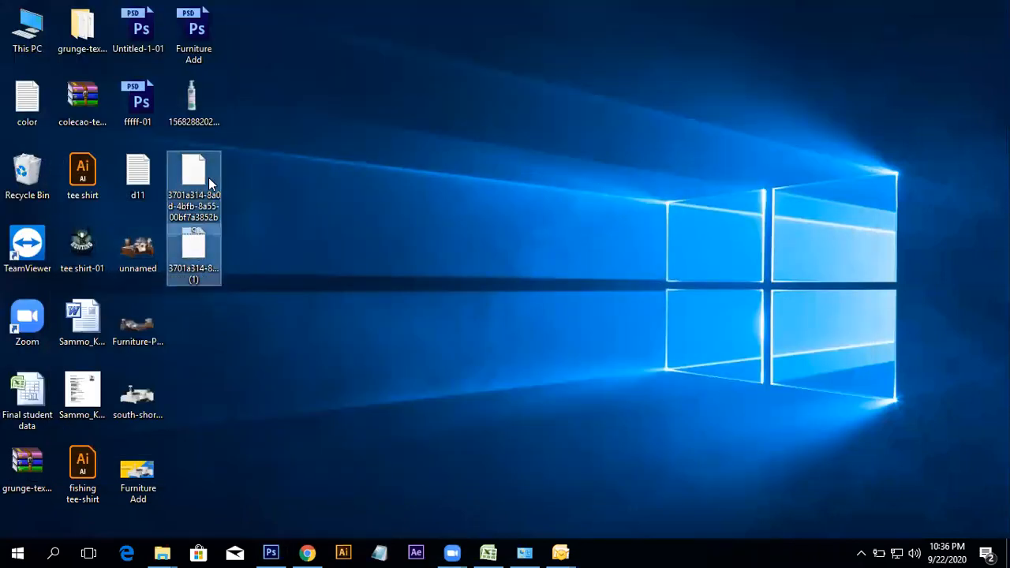
{"action": "key", "text": "Delete"}
- Return to Chrome and browse the related images and dress results for another multicoloured product picture
{"action": "left_click", "coordinate": [307, 552]}
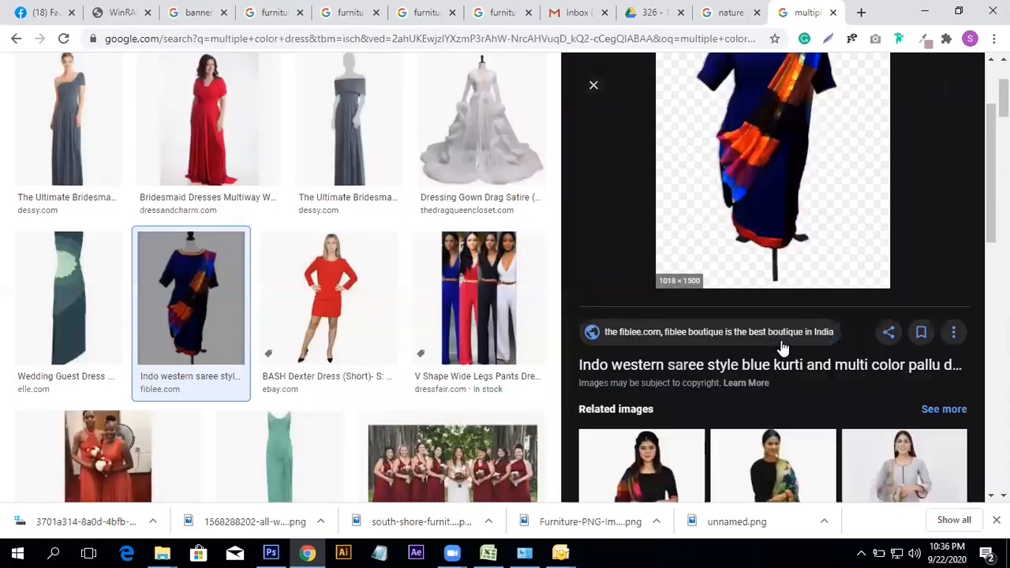
{"action": "scroll", "coordinate": [781, 347], "scroll_direction": "down", "scroll_amount": 5}
{"action": "scroll", "coordinate": [781, 351], "scroll_direction": "down", "scroll_amount": 2}
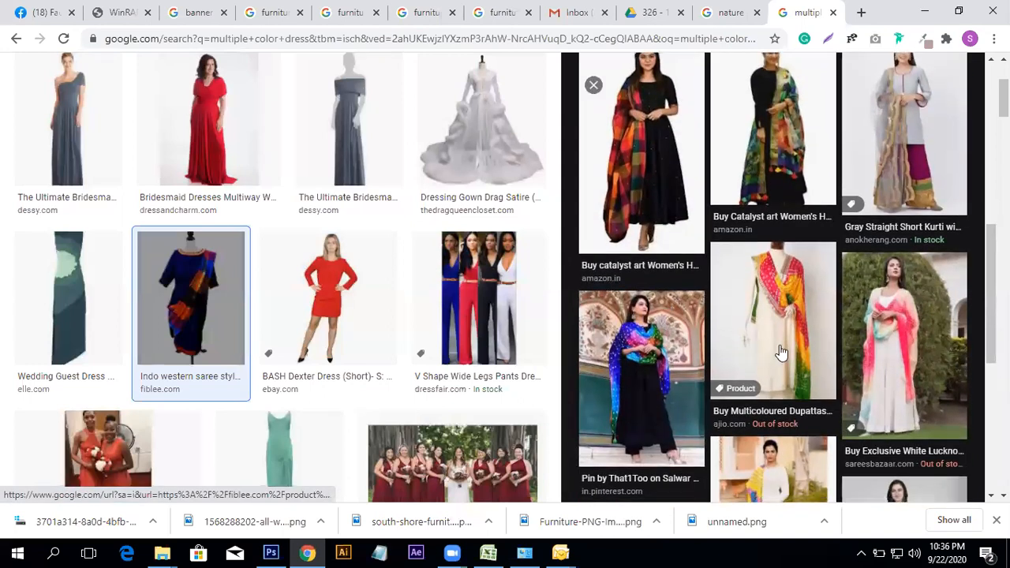
{"action": "scroll", "coordinate": [685, 367], "scroll_direction": "down", "scroll_amount": 5}
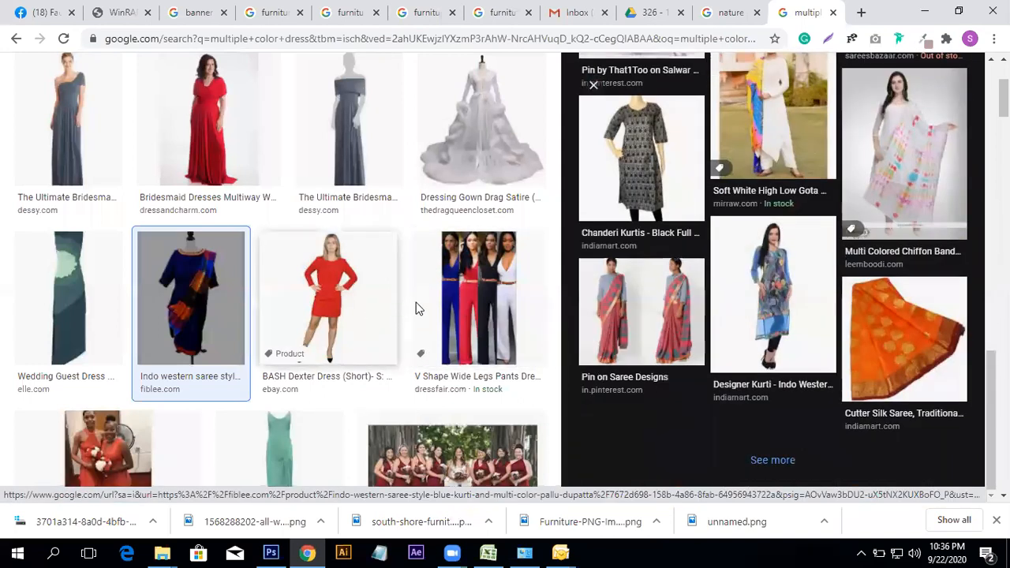
{"action": "scroll", "coordinate": [252, 322], "scroll_direction": "up", "scroll_amount": 1}
{"action": "scroll", "coordinate": [287, 326], "scroll_direction": "down", "scroll_amount": 10}
{"action": "scroll", "coordinate": [296, 326], "scroll_direction": "down", "scroll_amount": 10}
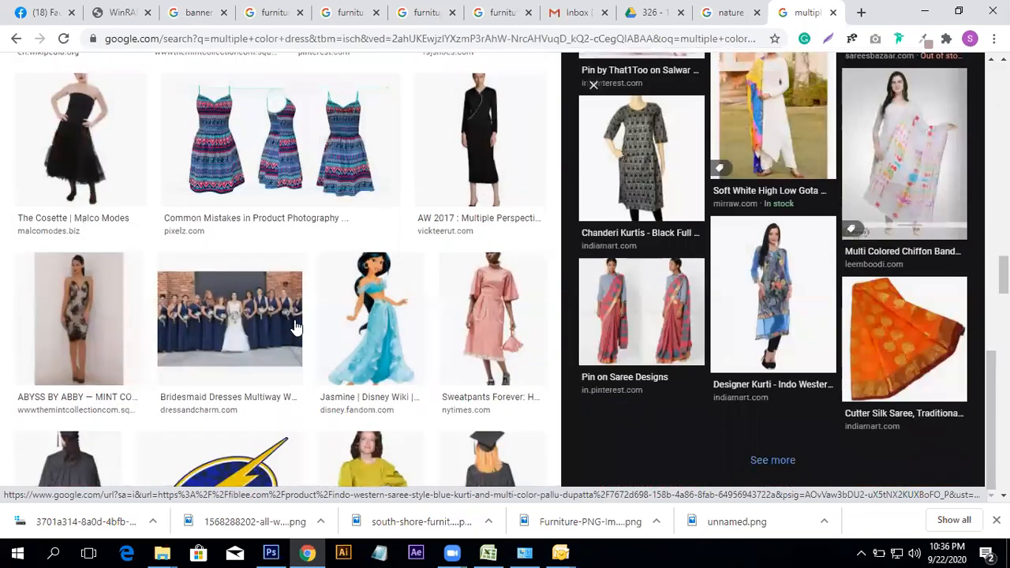
{"action": "scroll", "coordinate": [296, 325], "scroll_direction": "up", "scroll_amount": 4}
{"action": "left_click", "coordinate": [482, 237]}
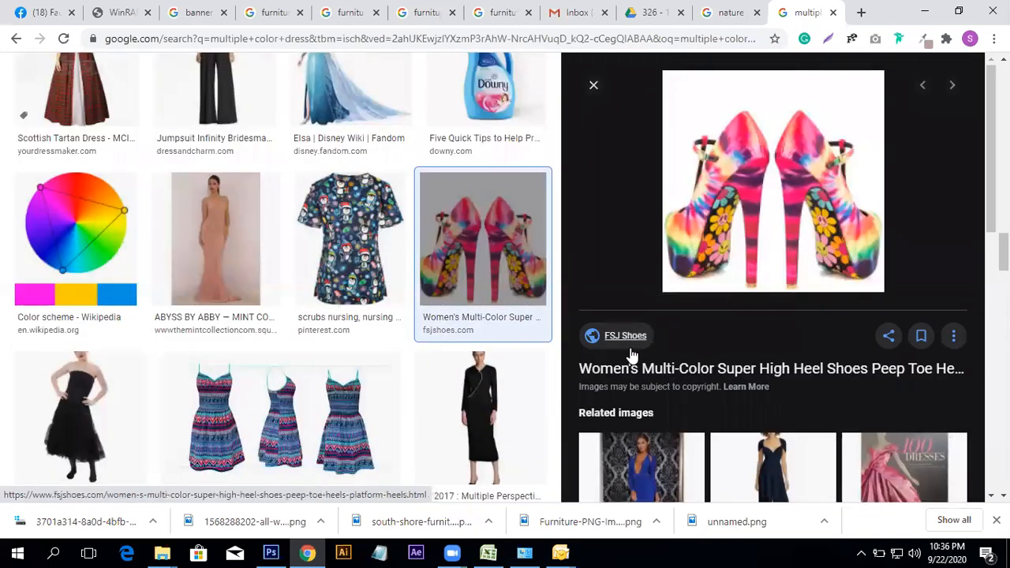
{"action": "right_click", "coordinate": [729, 213]}
{"action": "left_click", "coordinate": [781, 357]}
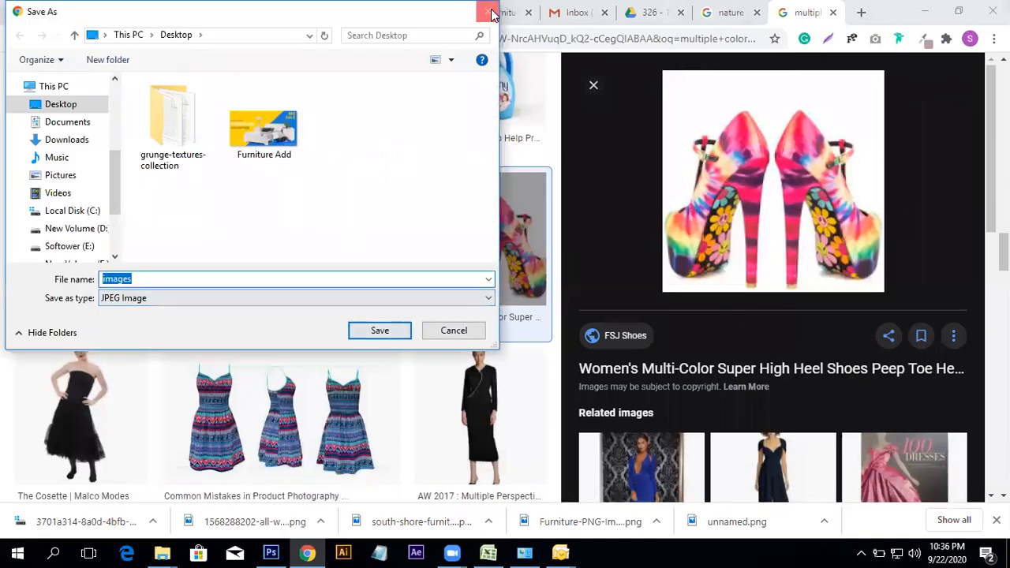
{"action": "left_click", "coordinate": [487, 11]}
- Look through the multiple color dress results and related images for another suitable multicoloured product picture
{"action": "scroll", "coordinate": [771, 416], "scroll_direction": "down", "scroll_amount": 6}
{"action": "scroll", "coordinate": [309, 371], "scroll_direction": "up", "scroll_amount": 6}
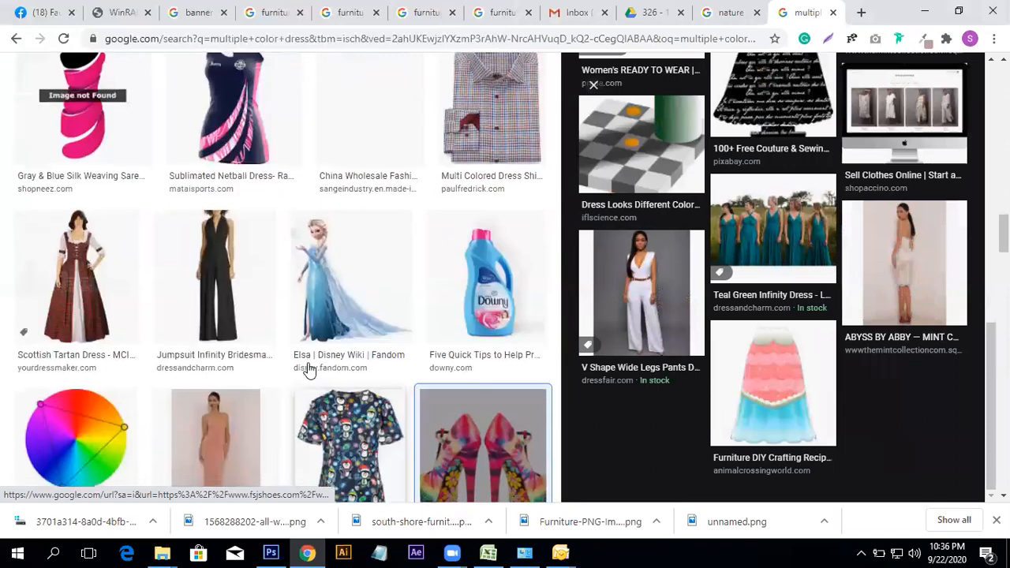
{"action": "scroll", "coordinate": [308, 371], "scroll_direction": "down", "scroll_amount": 6}
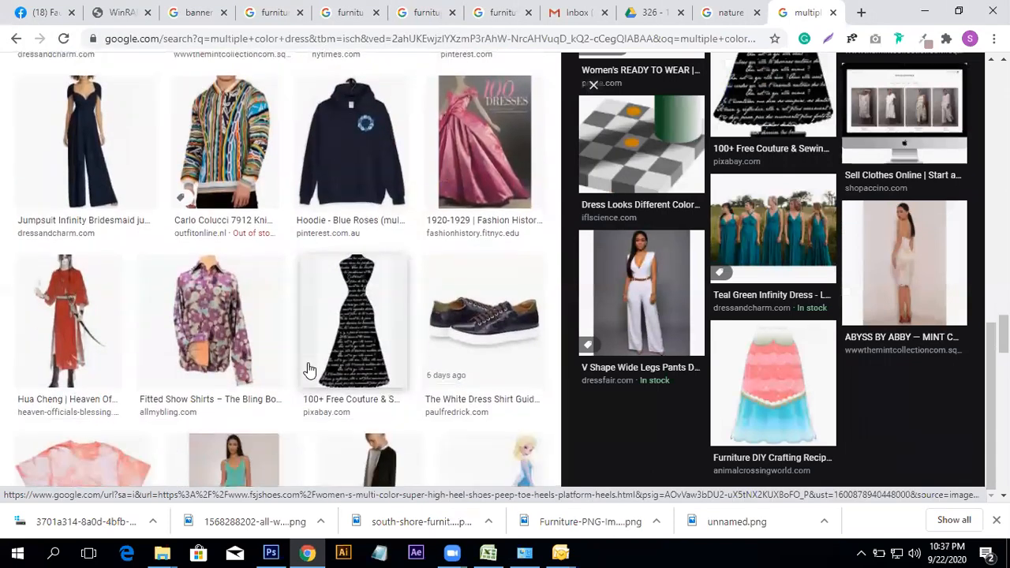
{"action": "scroll", "coordinate": [309, 371], "scroll_direction": "down", "scroll_amount": 10}
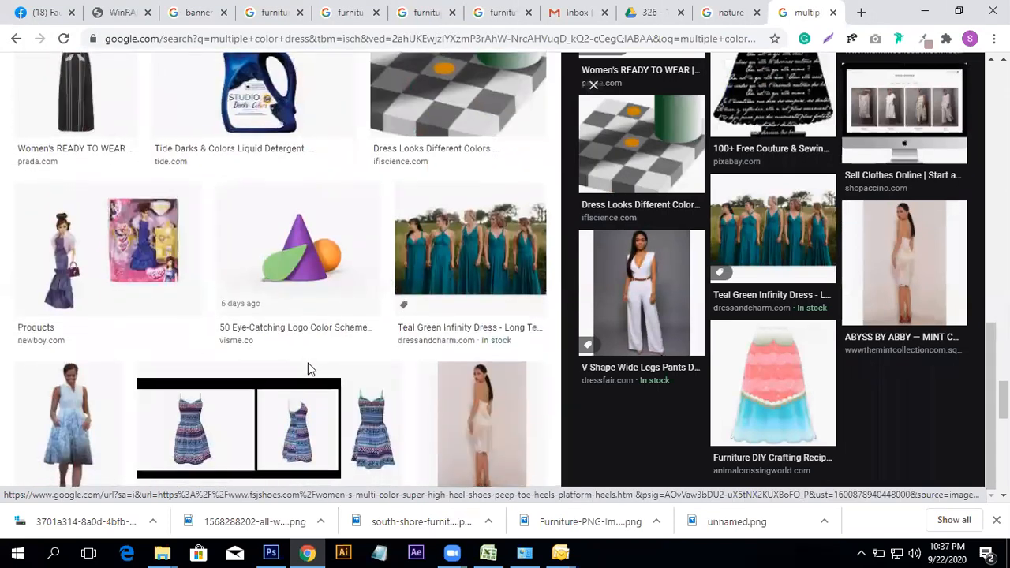
{"action": "scroll", "coordinate": [308, 371], "scroll_direction": "down", "scroll_amount": 12}
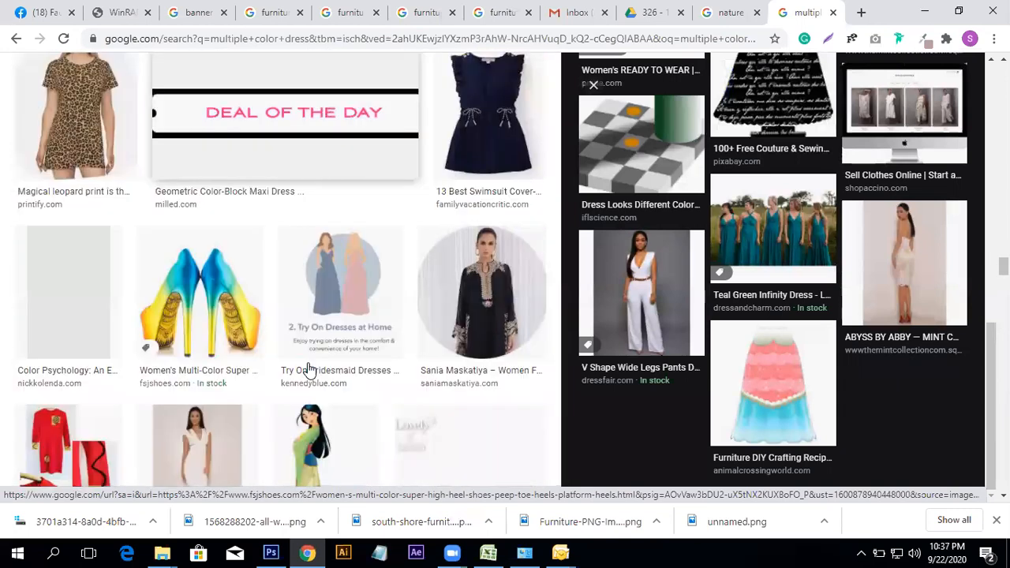
{"action": "scroll", "coordinate": [308, 371], "scroll_direction": "down", "scroll_amount": 12}
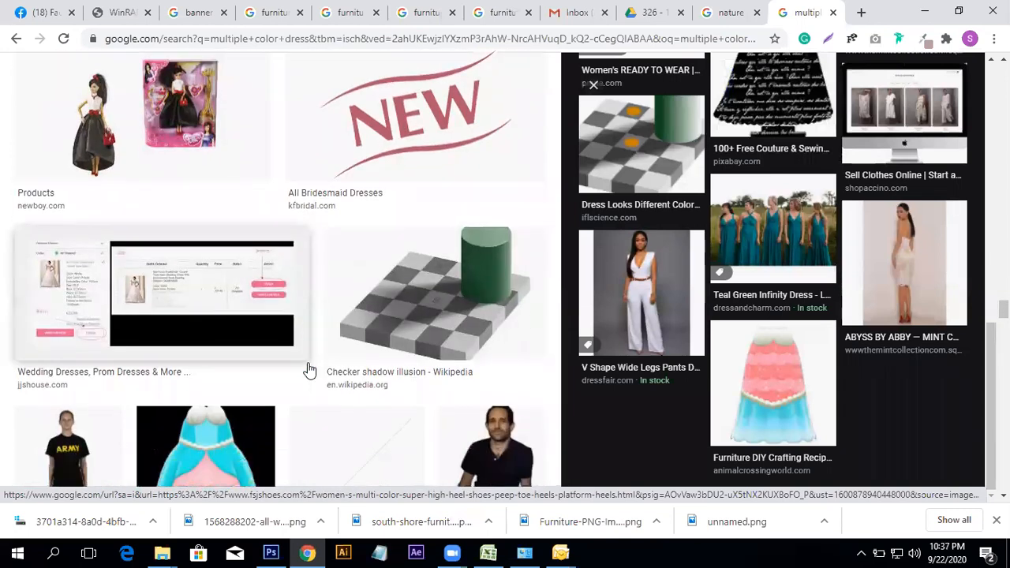
{"action": "scroll", "coordinate": [313, 371], "scroll_direction": "down", "scroll_amount": 12}
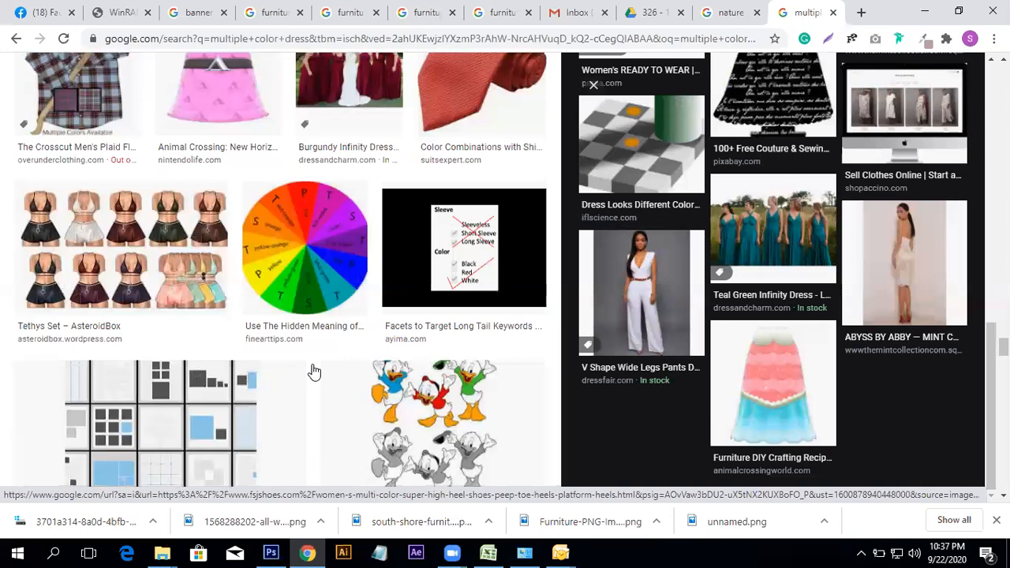
{"action": "scroll", "coordinate": [313, 371], "scroll_direction": "down", "scroll_amount": 4}
{"action": "scroll", "coordinate": [313, 370], "scroll_direction": "down", "scroll_amount": 12}
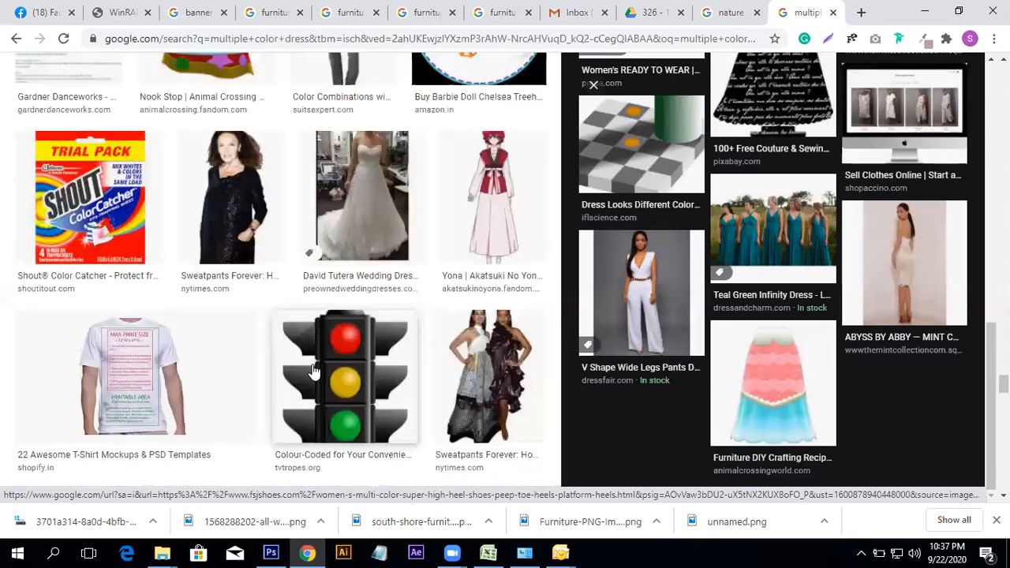
{"action": "scroll", "coordinate": [313, 371], "scroll_direction": "down", "scroll_amount": 12}
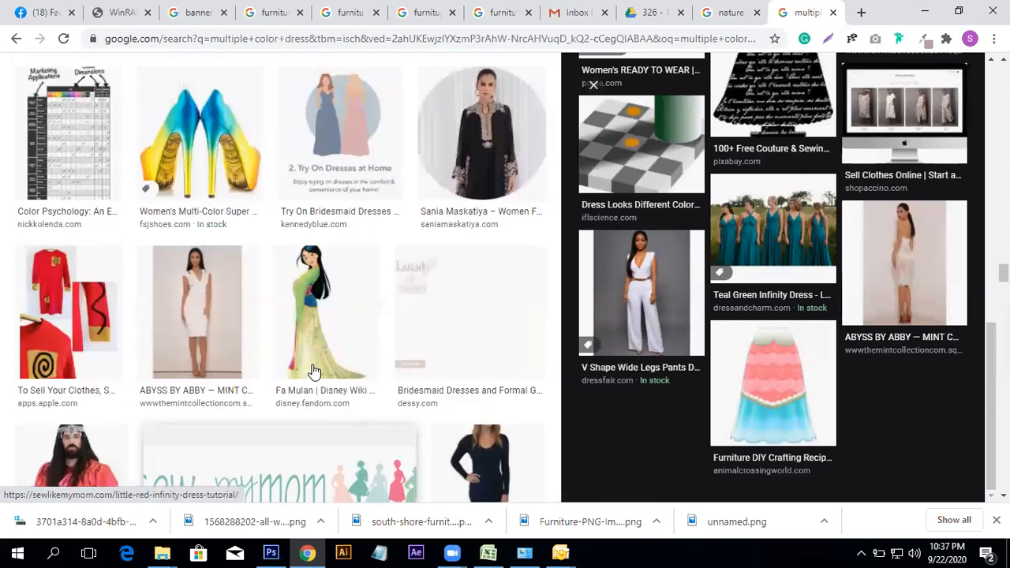
{"action": "scroll", "coordinate": [613, 354], "scroll_direction": "up", "scroll_amount": 10}
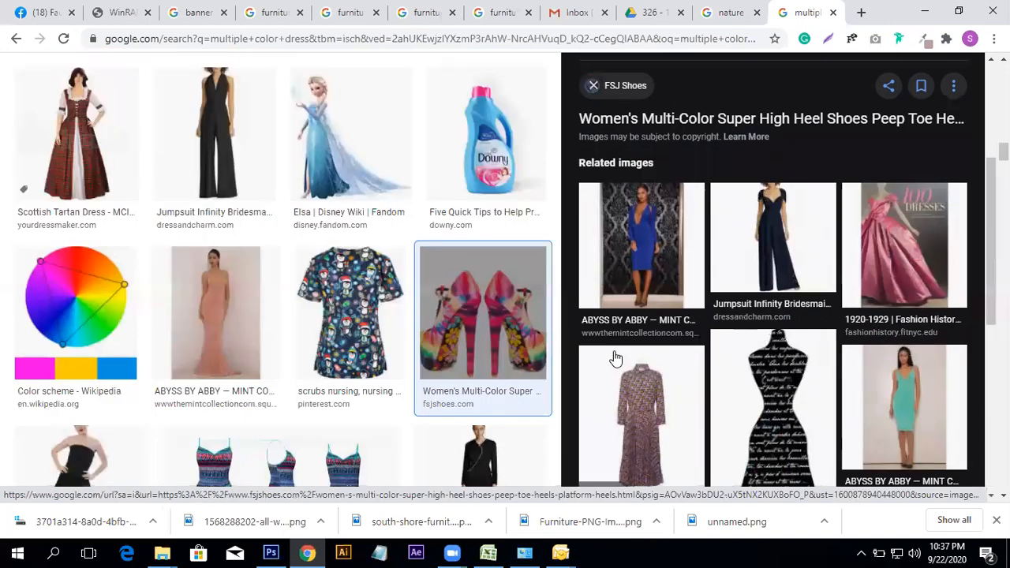
{"action": "scroll", "coordinate": [181, 372], "scroll_direction": "down", "scroll_amount": 5}
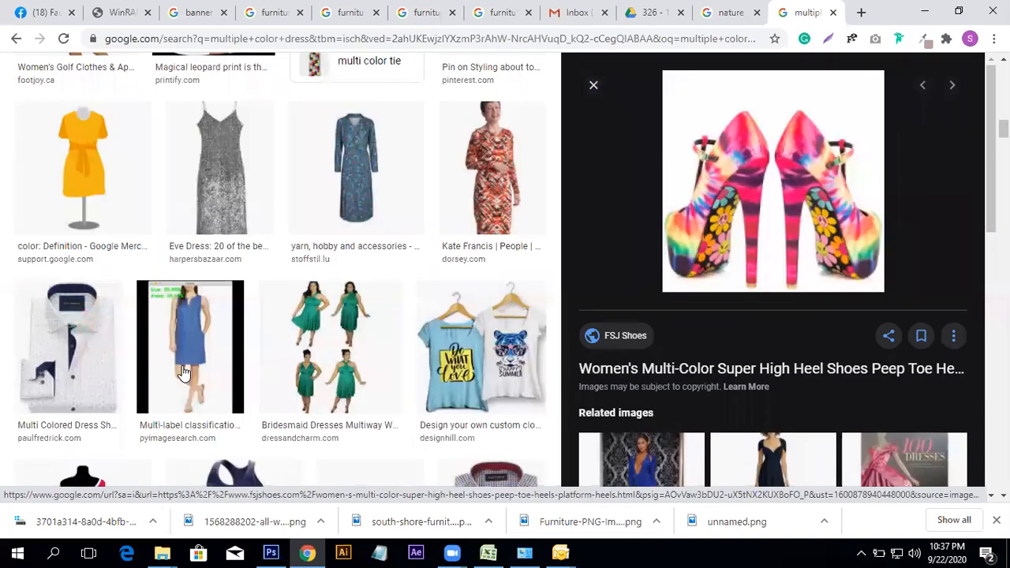
{"action": "scroll", "coordinate": [183, 372], "scroll_direction": "up", "scroll_amount": 15}
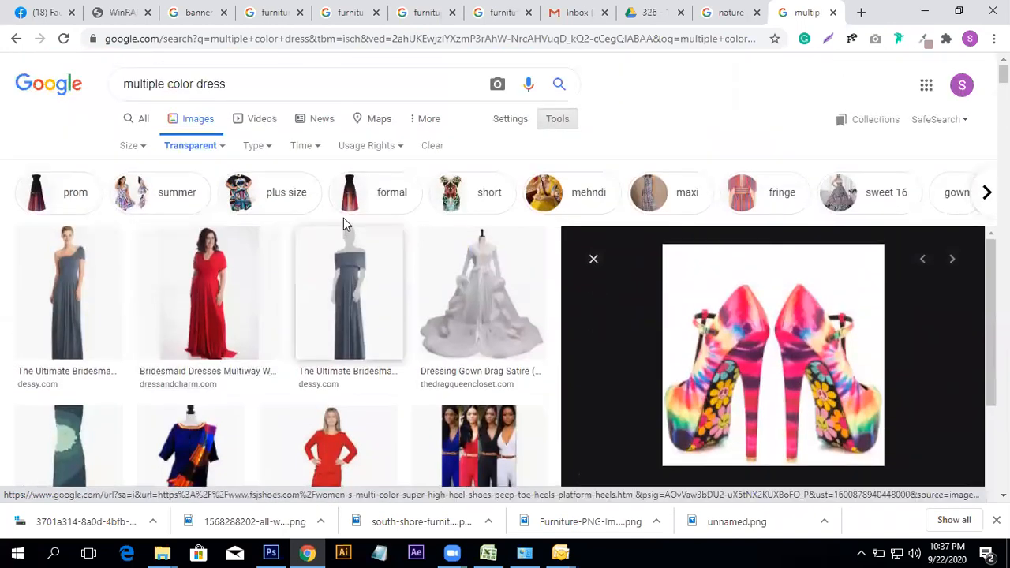
- Narrow the dress results to formal and preview the black rainbow wedding dress image
{"action": "left_click", "coordinate": [350, 198]}
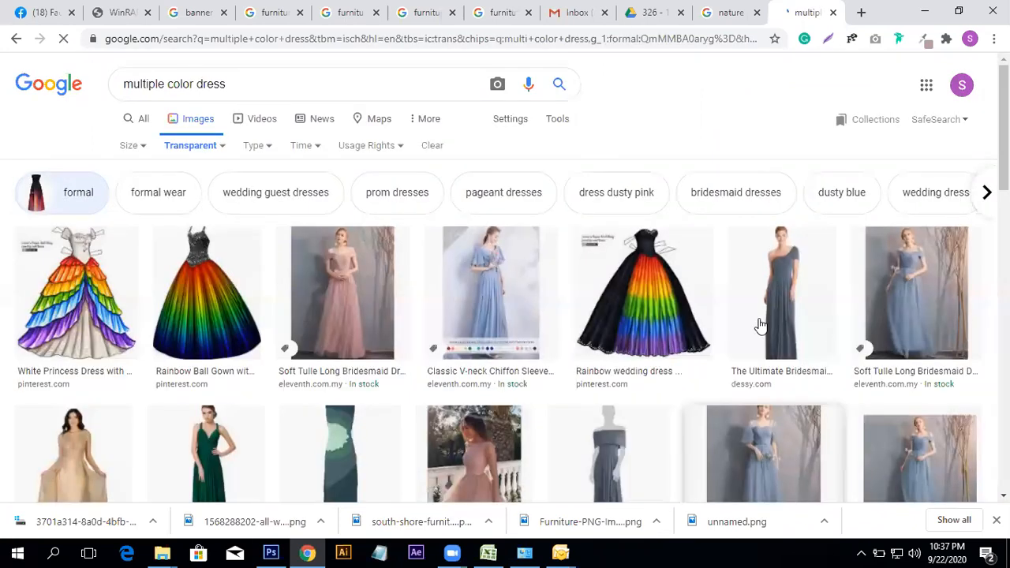
{"action": "left_click", "coordinate": [628, 315]}
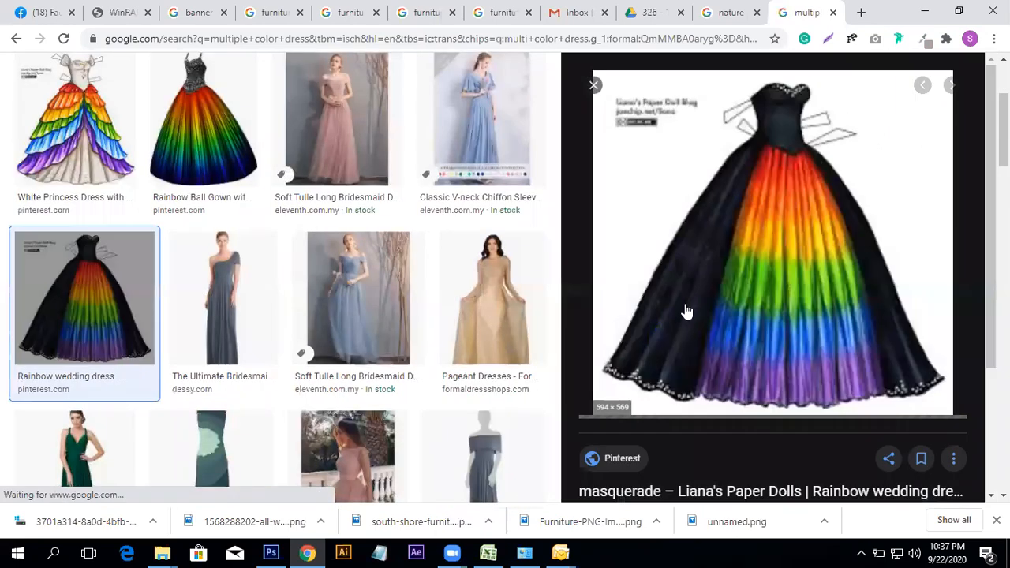
{"action": "right_click", "coordinate": [841, 292]}
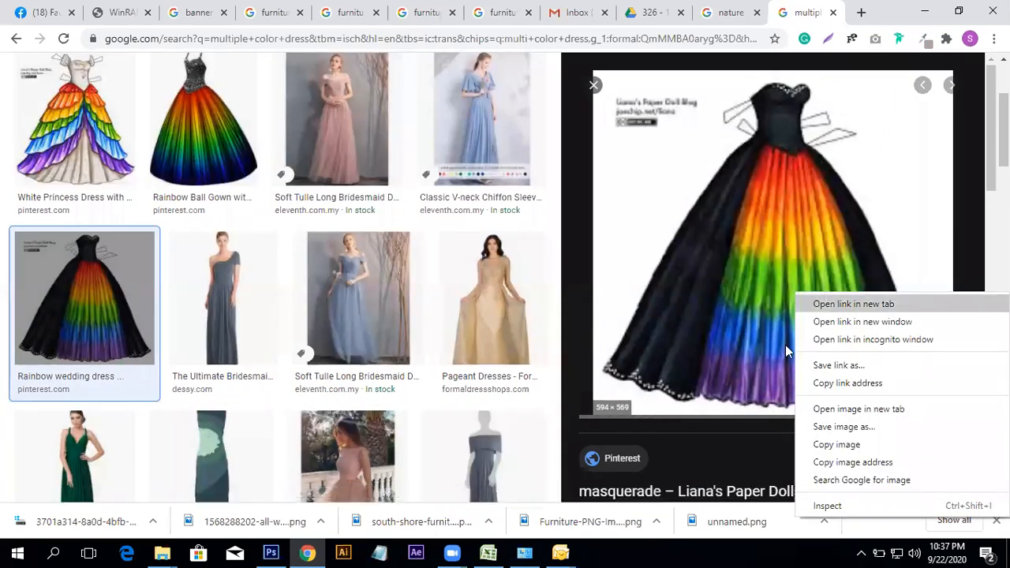
{"action": "left_click", "coordinate": [542, 334]}
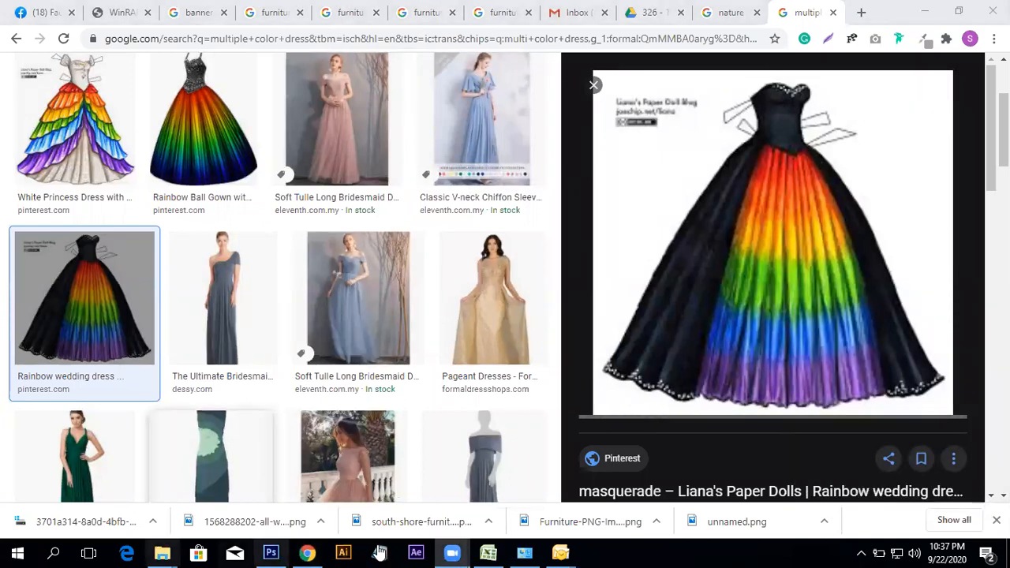
- Browse the formal dress results, previewing the bold-colours engagement outfits and the party or event outfits with their related images
{"action": "scroll", "coordinate": [168, 394], "scroll_direction": "down", "scroll_amount": 3}
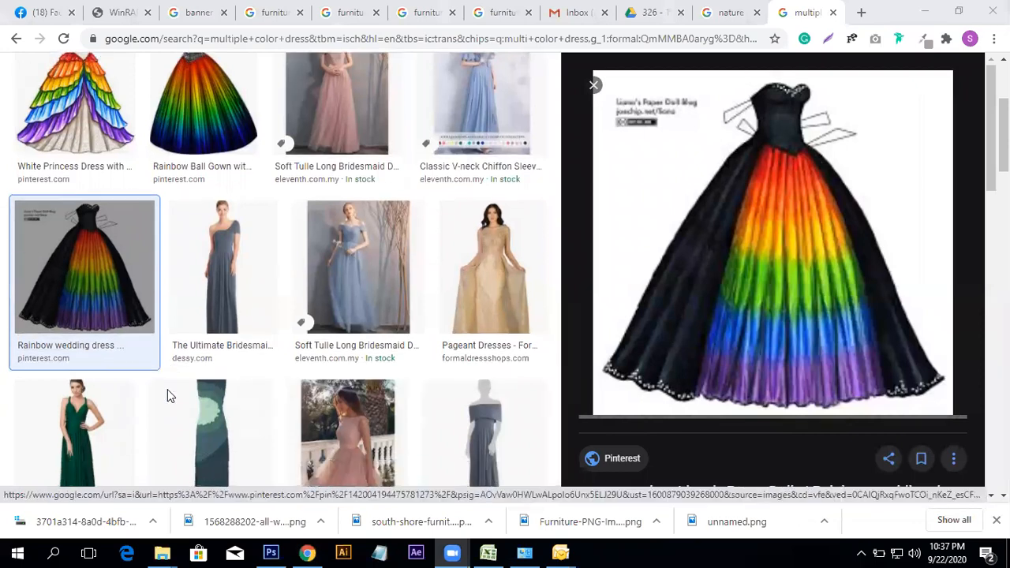
{"action": "scroll", "coordinate": [168, 394], "scroll_direction": "down", "scroll_amount": 3}
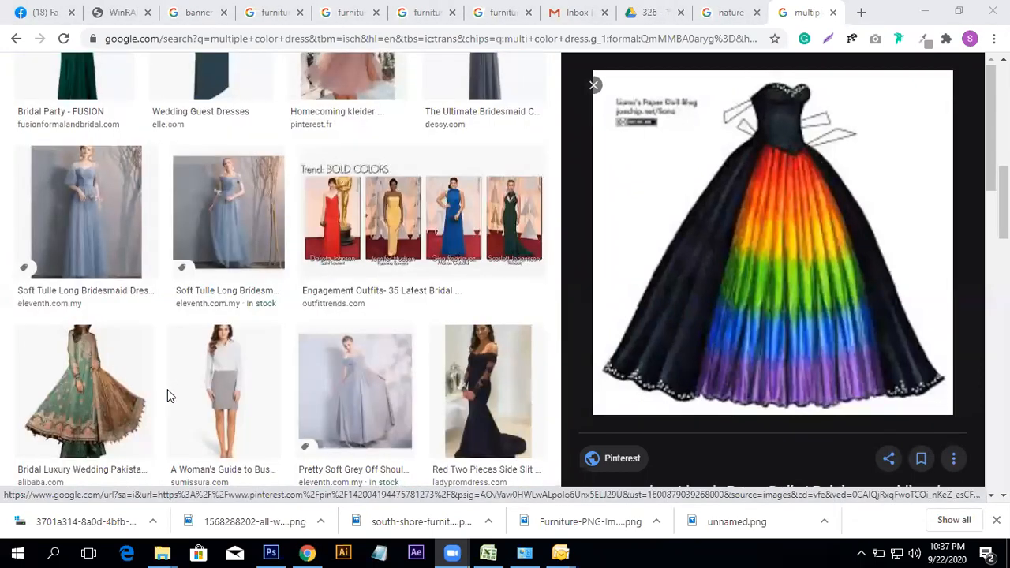
{"action": "left_click", "coordinate": [446, 225]}
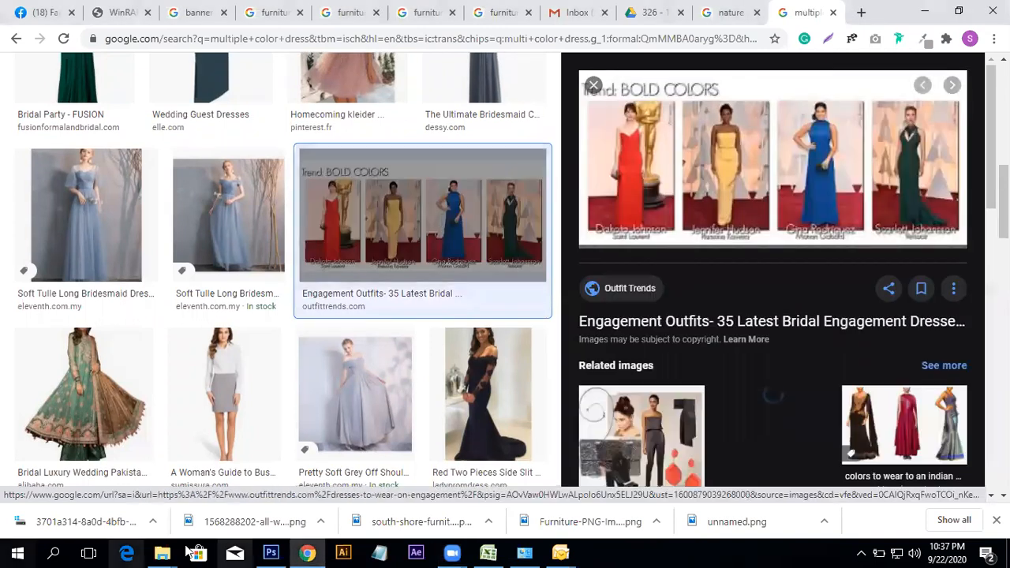
{"action": "scroll", "coordinate": [631, 402], "scroll_direction": "down", "scroll_amount": 5}
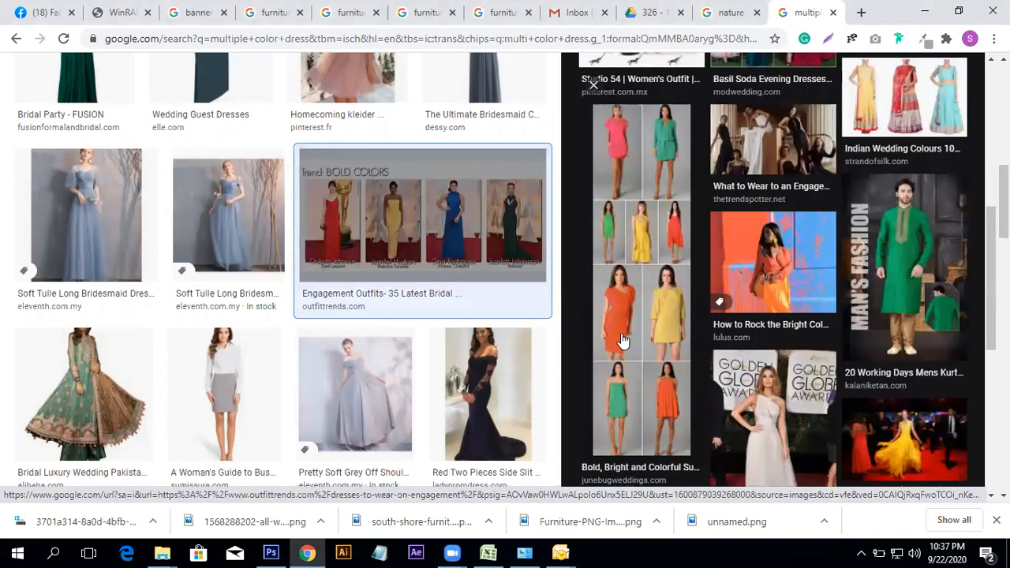
{"action": "scroll", "coordinate": [657, 333], "scroll_direction": "down", "scroll_amount": 3}
{"action": "scroll", "coordinate": [254, 306], "scroll_direction": "down", "scroll_amount": 8}
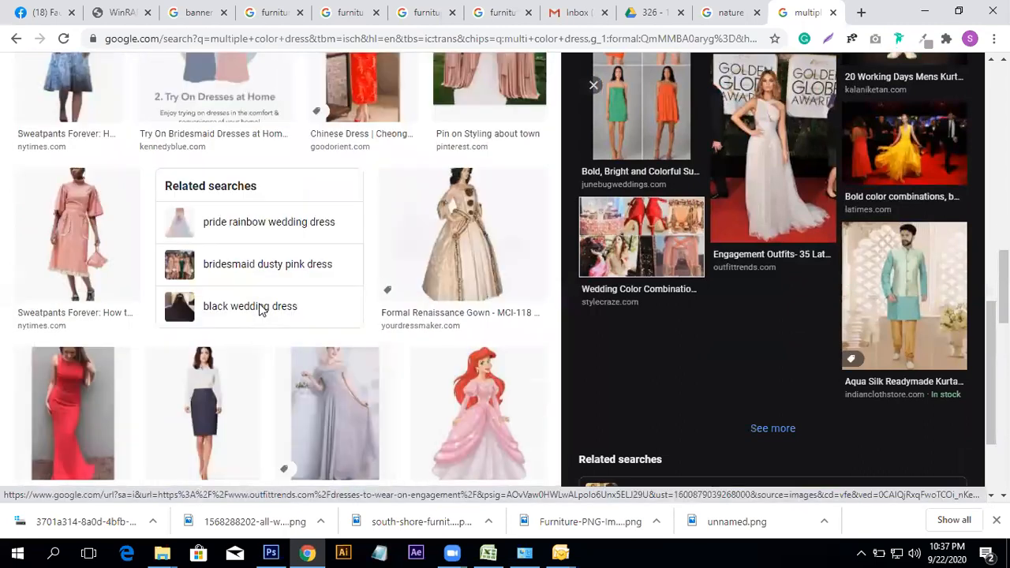
{"action": "scroll", "coordinate": [261, 310], "scroll_direction": "down", "scroll_amount": 5}
{"action": "left_click", "coordinate": [260, 309]}
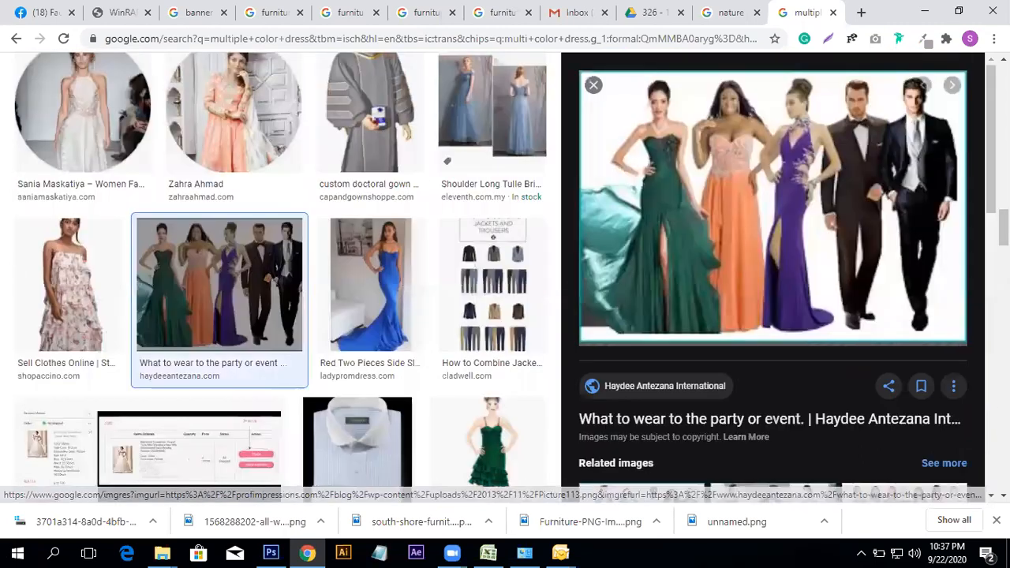
{"action": "scroll", "coordinate": [625, 373], "scroll_direction": "down", "scroll_amount": 2}
{"action": "scroll", "coordinate": [625, 373], "scroll_direction": "down", "scroll_amount": 3}
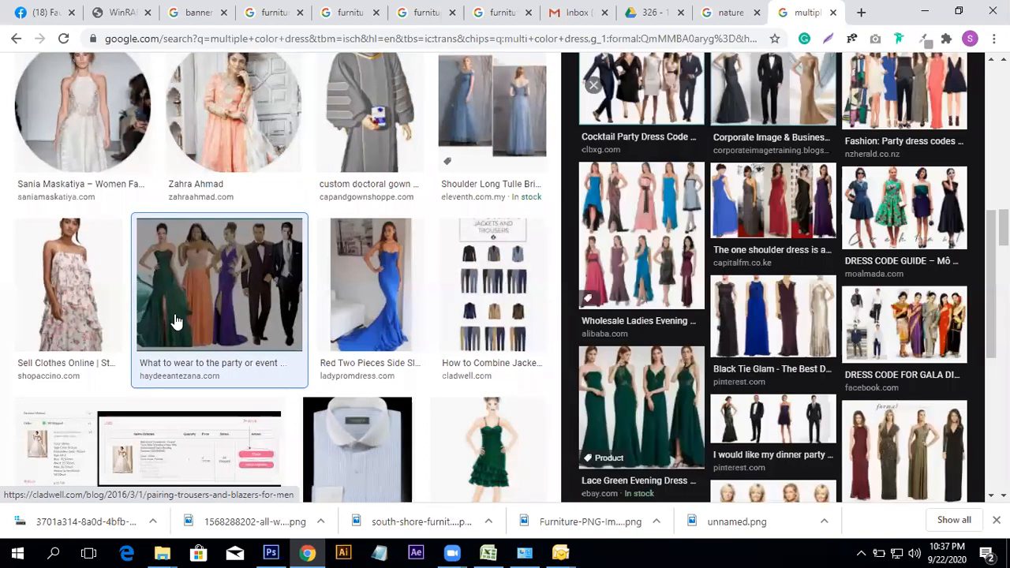
- Replace the image search query with "shari image" and run the search
{"action": "scroll", "coordinate": [262, 295], "scroll_direction": "up", "scroll_amount": 10}
{"action": "left_click_drag", "start_coordinate": [226, 83], "coordinate": [7, 79]}
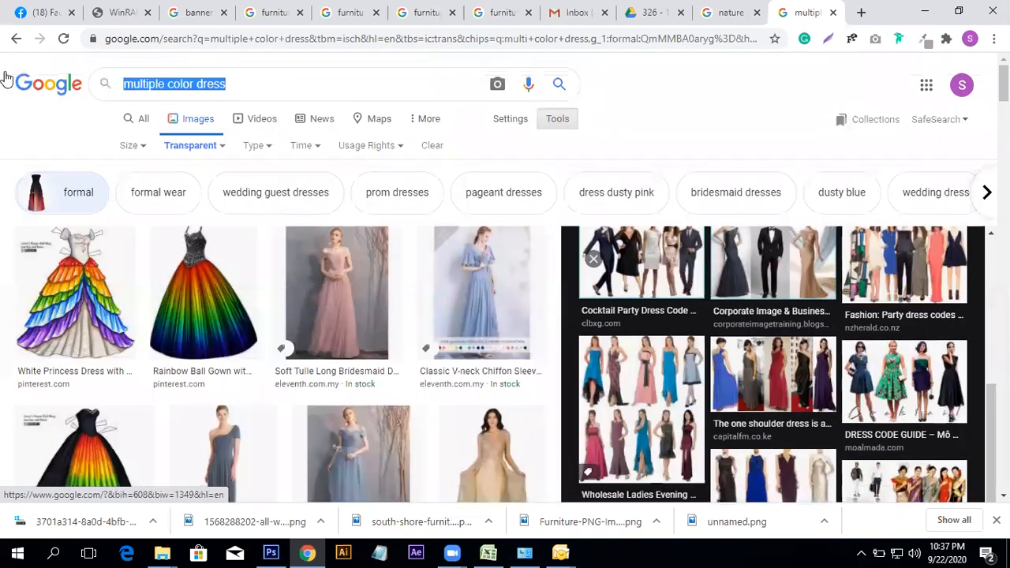
{"action": "key", "text": "BackSpace"}
{"action": "type", "text": "shari "}
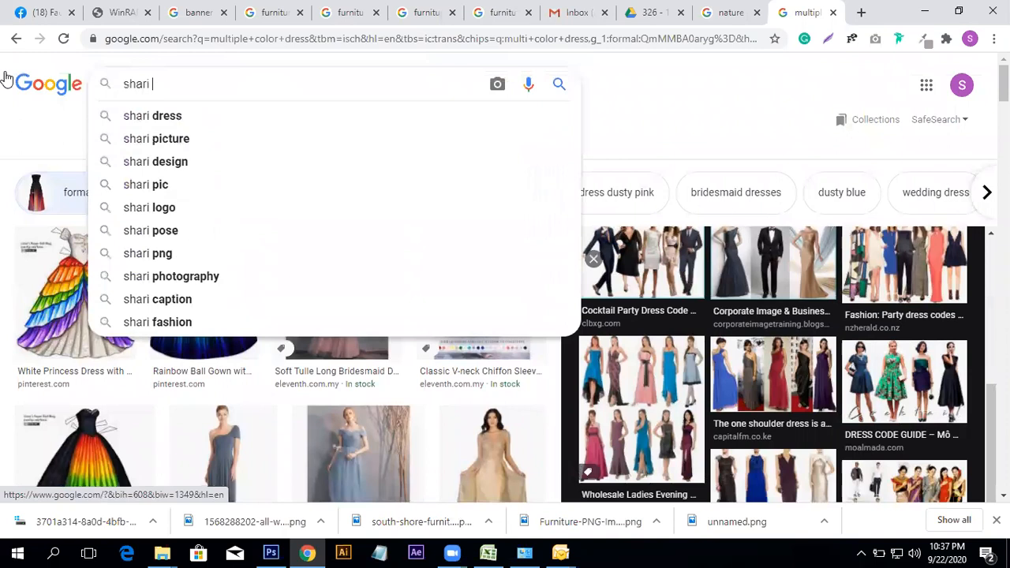
{"action": "type", "text": "image"}
{"action": "key", "text": "Return"}
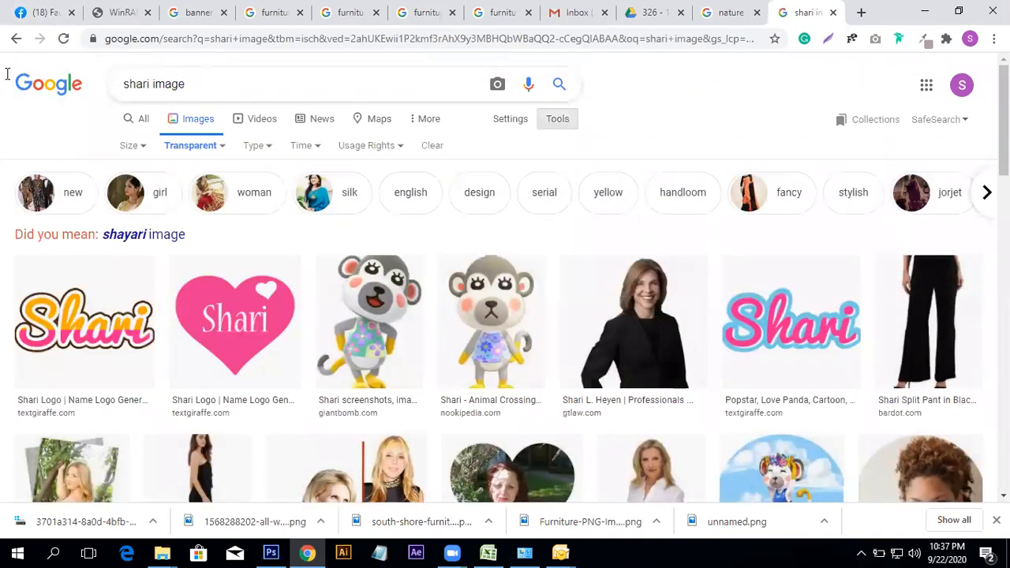
- Search the images for "saree" and preview the red and yellow Block Printed Silk Saree
{"action": "type", "text": "saree"}
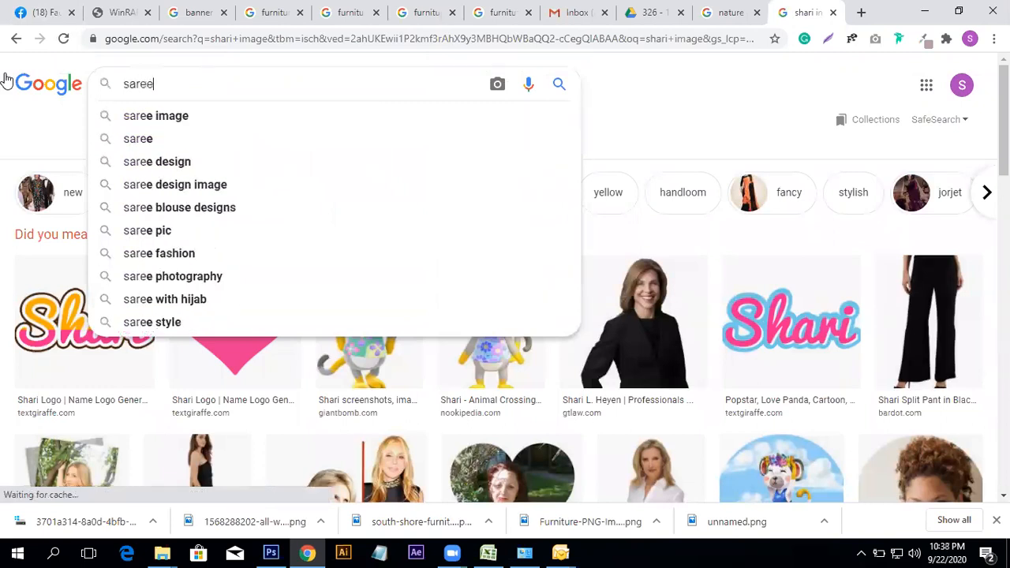
{"action": "key", "text": "Return"}
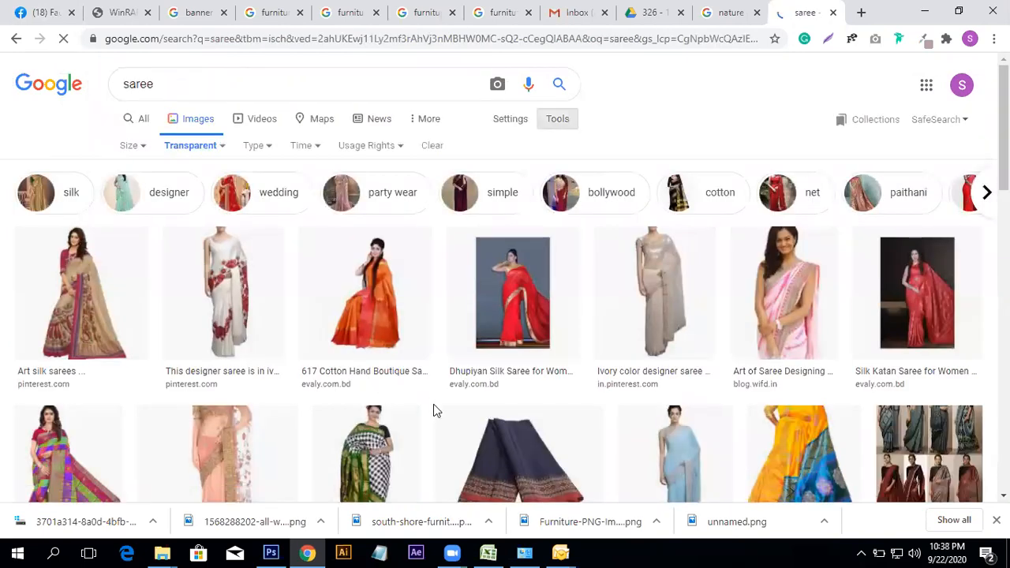
{"action": "scroll", "coordinate": [471, 410], "scroll_direction": "down", "scroll_amount": 2}
{"action": "scroll", "coordinate": [418, 424], "scroll_direction": "down", "scroll_amount": 3}
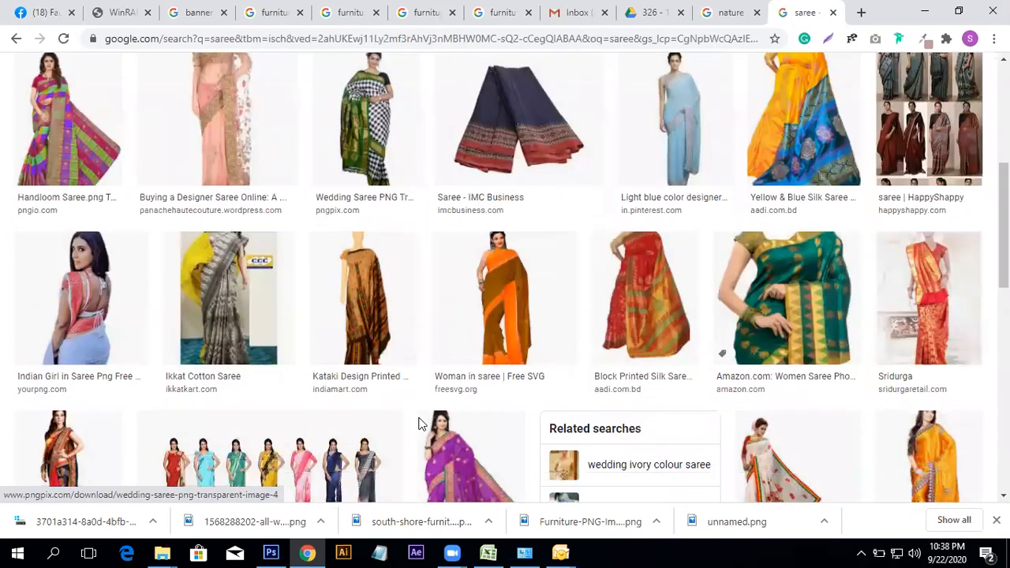
{"action": "scroll", "coordinate": [421, 423], "scroll_direction": "up", "scroll_amount": 1}
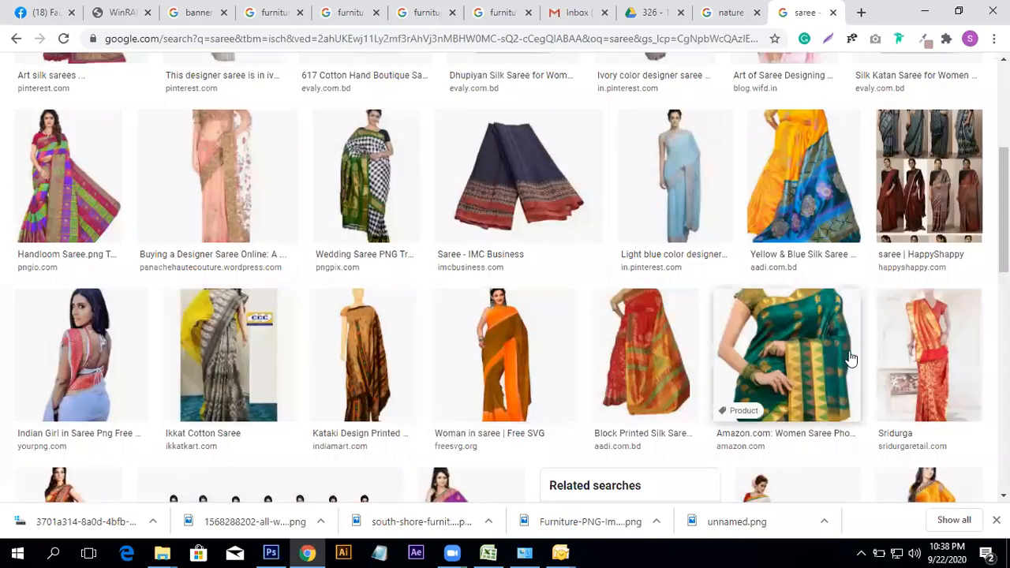
{"action": "scroll", "coordinate": [563, 371], "scroll_direction": "down", "scroll_amount": 3}
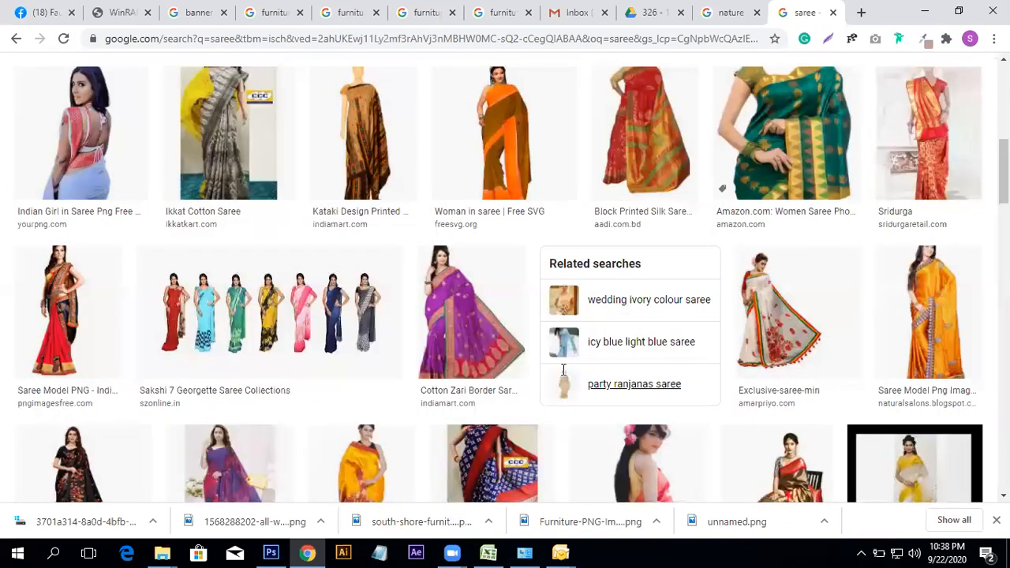
{"action": "left_click", "coordinate": [643, 135]}
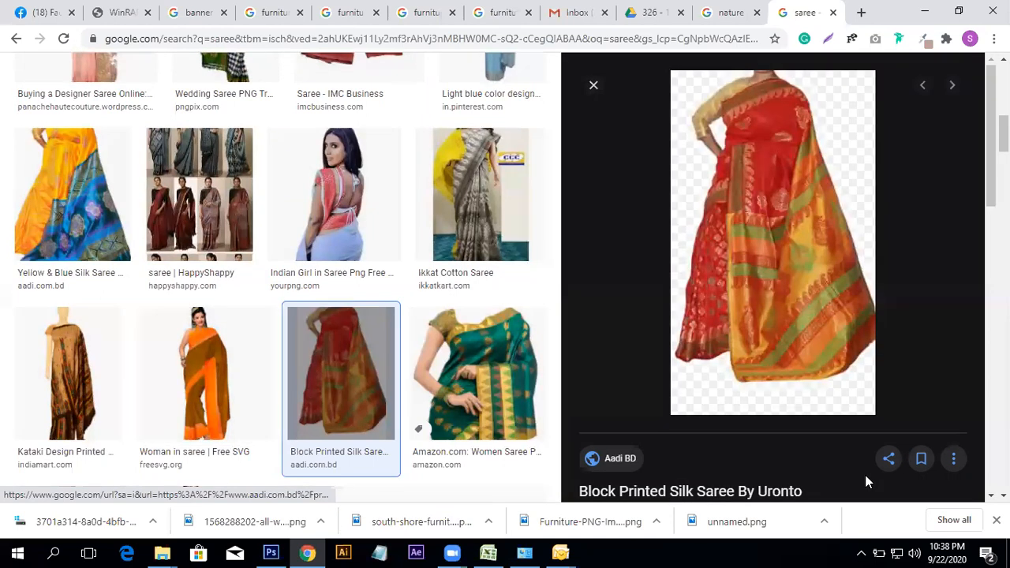
- Save the Block Printed Silk Saree image and place it in the Untitled-1 document in Photoshop
{"action": "right_click", "coordinate": [795, 342]}
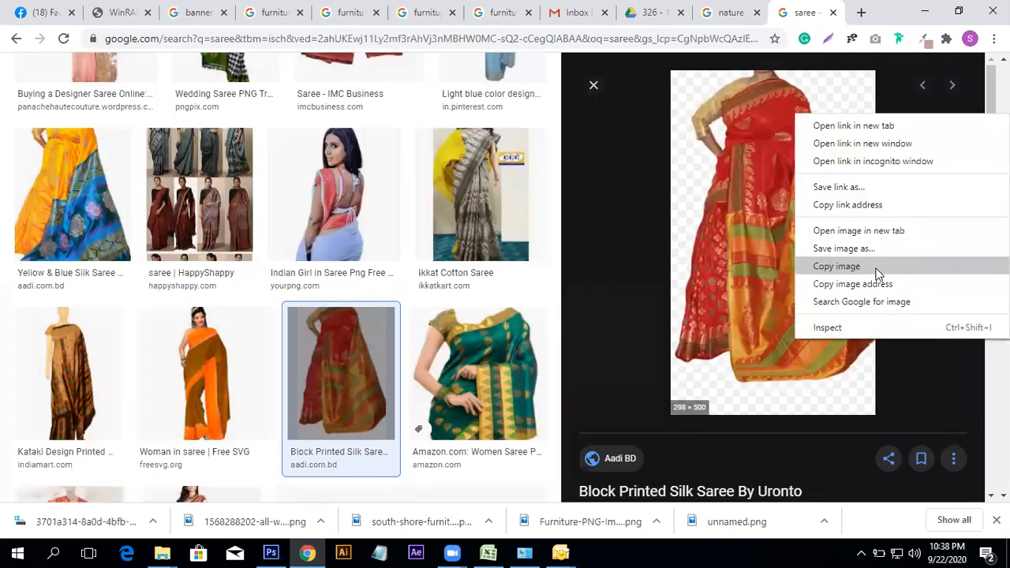
{"action": "left_click", "coordinate": [844, 249]}
{"action": "left_click", "coordinate": [379, 329]}
{"action": "left_click_drag", "start_coordinate": [50, 517], "coordinate": [381, 325]}
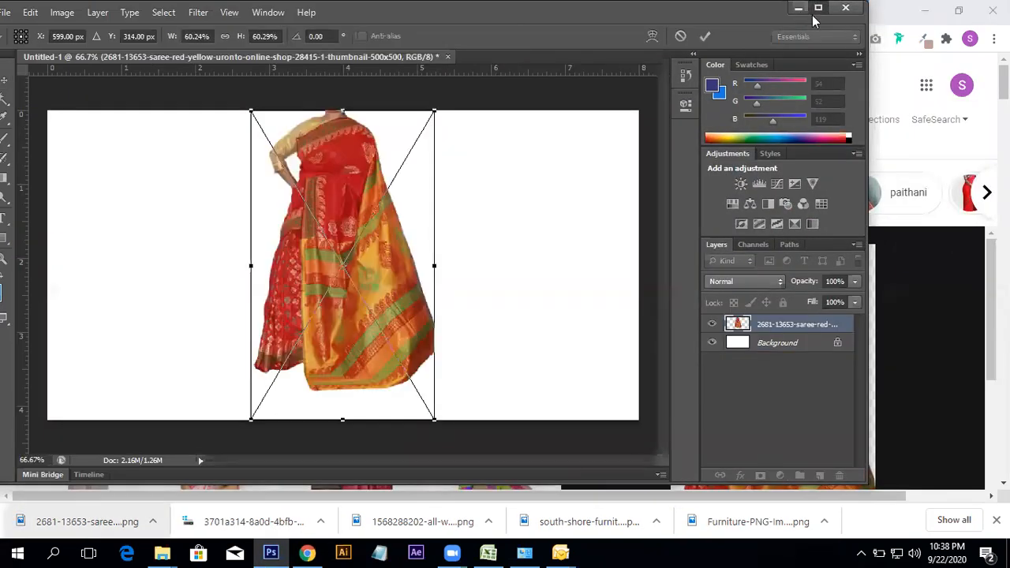
{"action": "key", "text": "Return"}
- Maximize the Photoshop window, scale the saree down slightly, and position it just left of the canvas centre within the white background
{"action": "left_click", "coordinate": [817, 10]}
{"action": "left_click_drag", "start_coordinate": [441, 205], "coordinate": [443, 230]}
{"action": "key", "text": "ctrl+t"}
{"action": "mouse_move", "coordinate": [527, 473]}
{"action": "left_mouse_down"}
{"action": "mouse_move", "coordinate": [537, 481]}
{"action": "mouse_move", "coordinate": [534, 472]}
{"action": "left_mouse_up"}
{"action": "key", "text": "Return"}
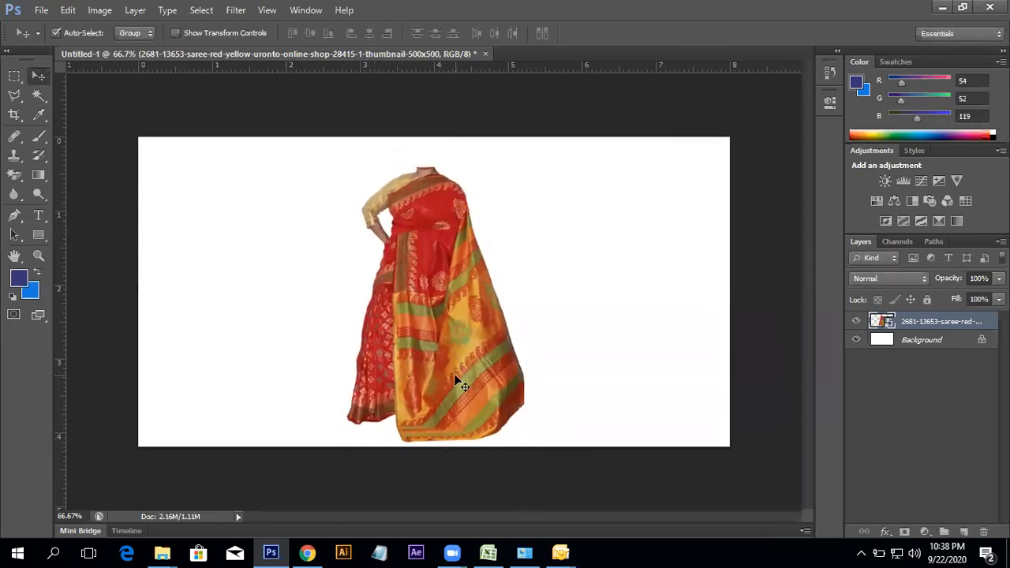
{"action": "left_click_drag", "start_coordinate": [454, 375], "coordinate": [462, 369]}
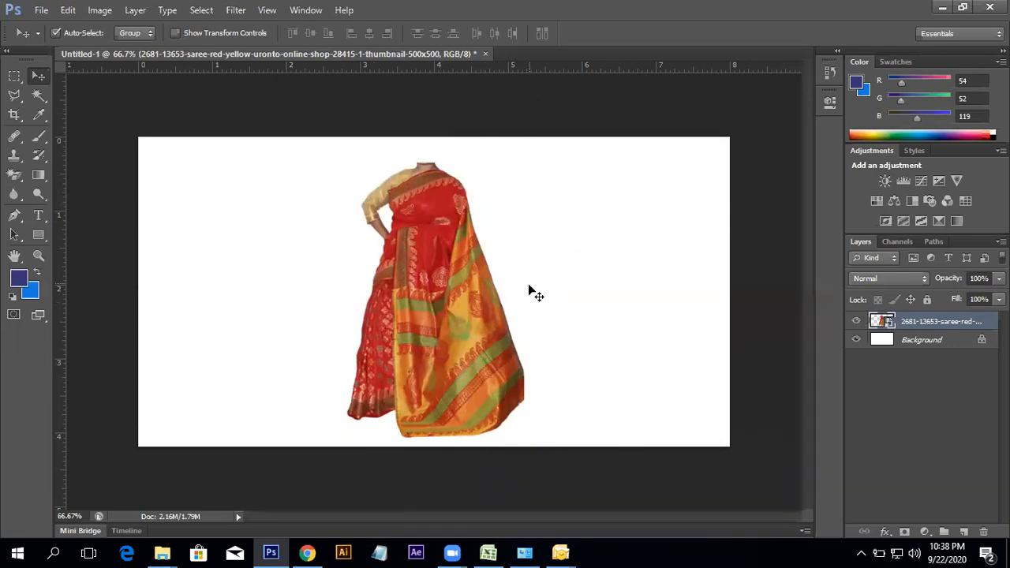
- Rasterize the saree layer and open the Hue/Saturation adjustment for it
{"action": "right_click", "coordinate": [972, 316]}
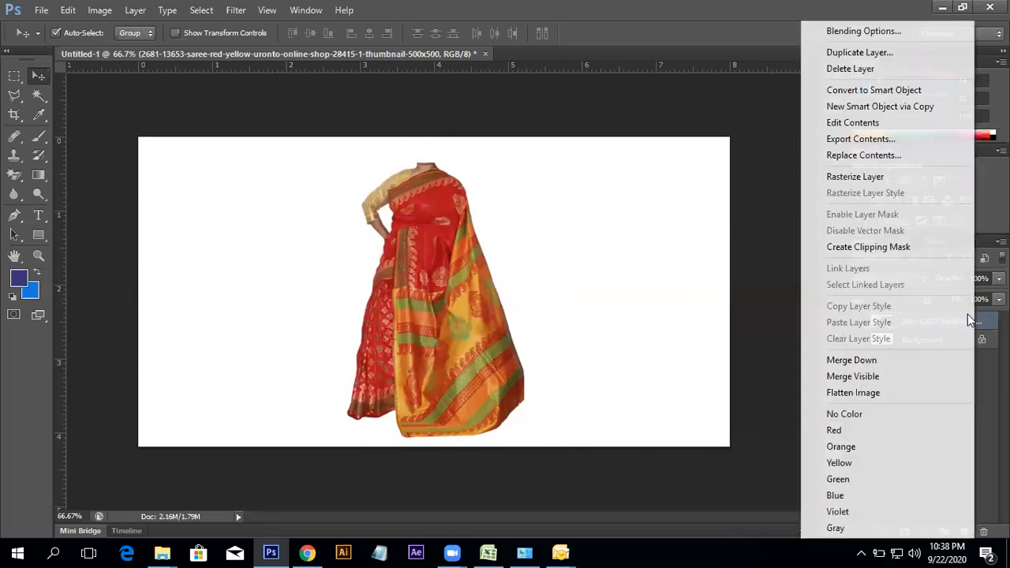
{"action": "left_click", "coordinate": [845, 176]}
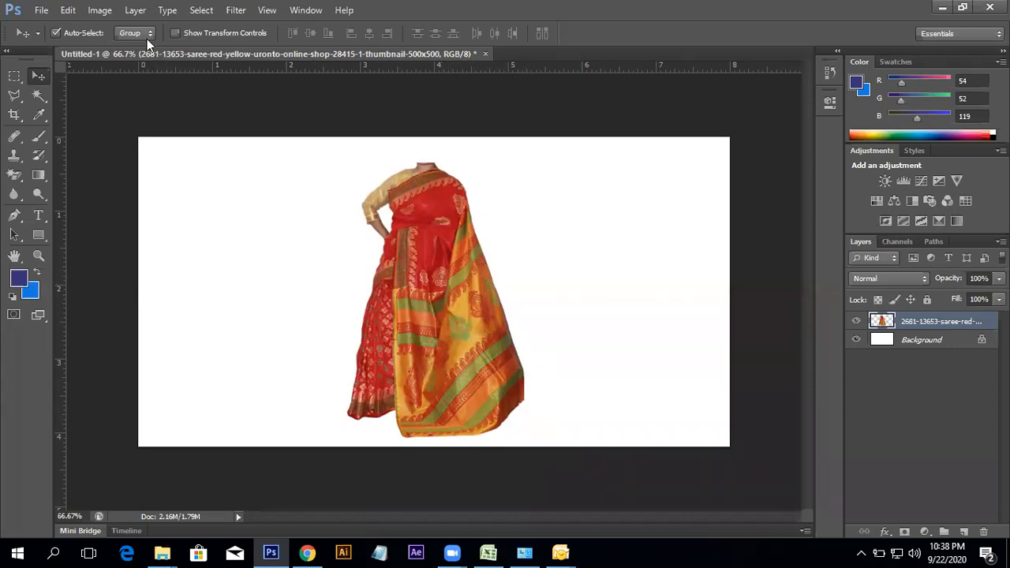
{"action": "left_click", "coordinate": [101, 9]}
{"action": "mouse_move", "coordinate": [154, 47]}
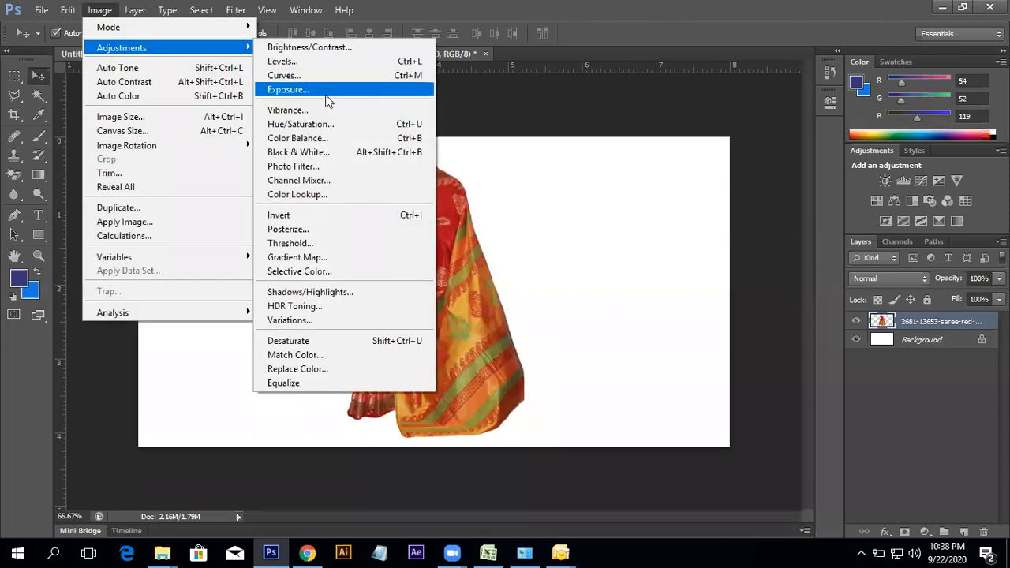
{"action": "left_click", "coordinate": [301, 124]}
- Try a Greens saturation of -100 and several Greens hue shifts on the saree, leaving the Greens saturation at -2
{"action": "left_click", "coordinate": [706, 141]}
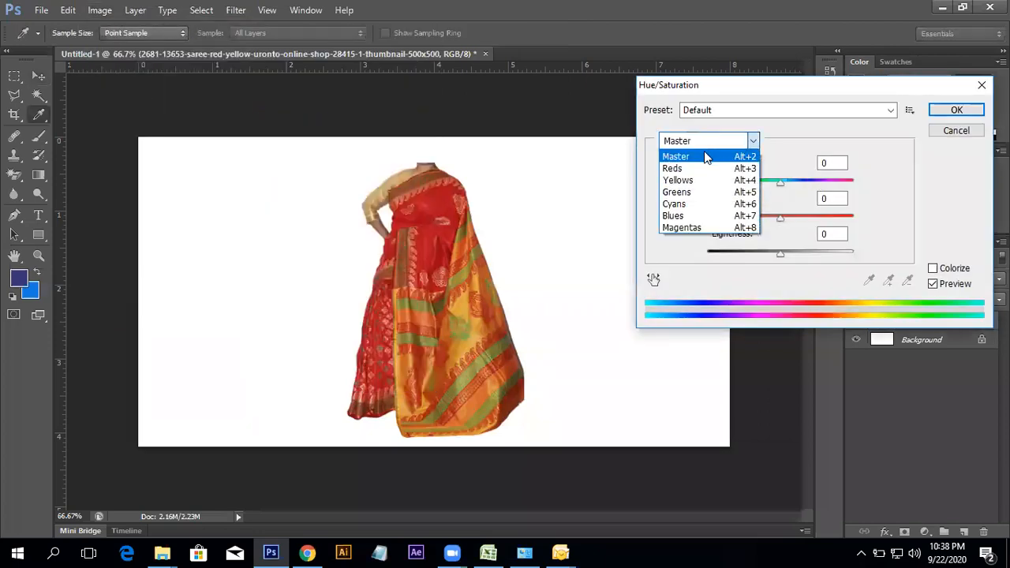
{"action": "left_click", "coordinate": [675, 195]}
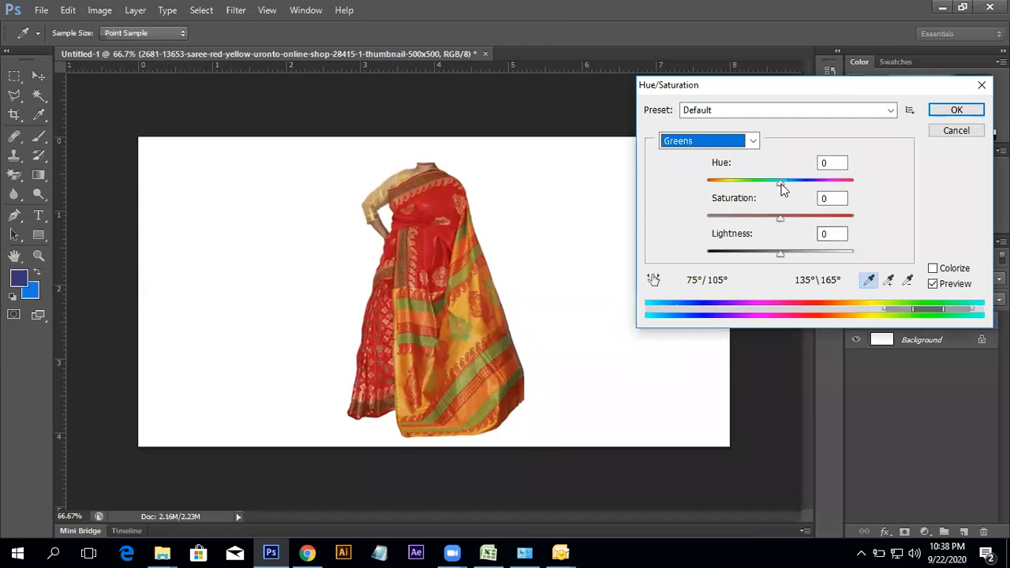
{"action": "left_click_drag", "start_coordinate": [779, 217], "coordinate": [704, 219]}
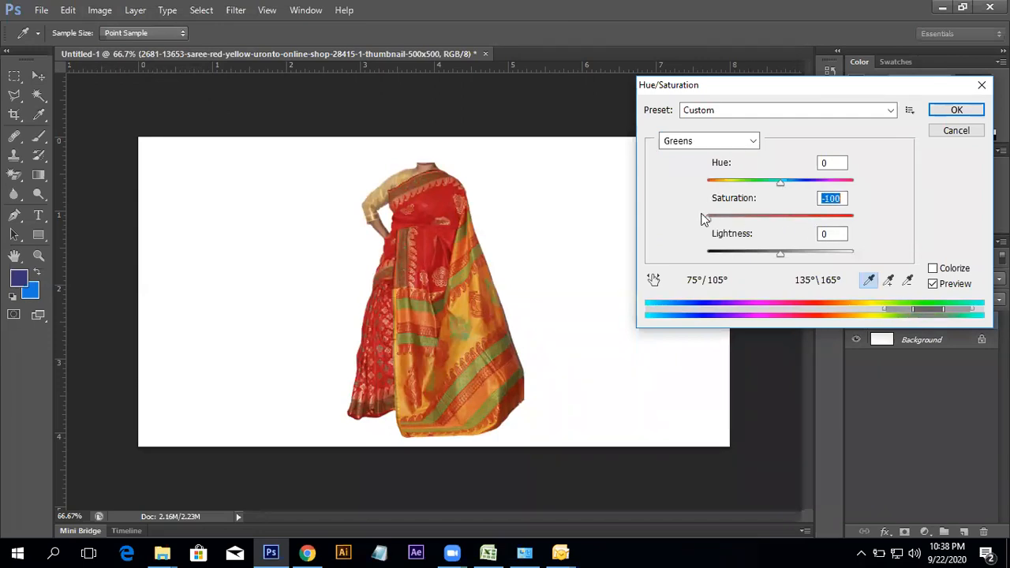
{"action": "left_click", "coordinate": [624, 108]}
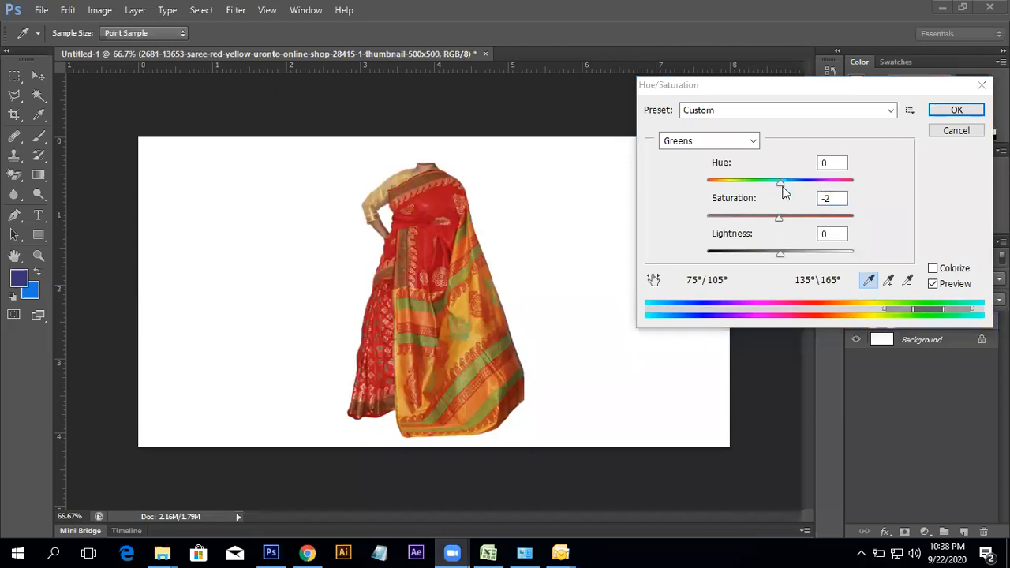
{"action": "left_click", "coordinate": [822, 188]}
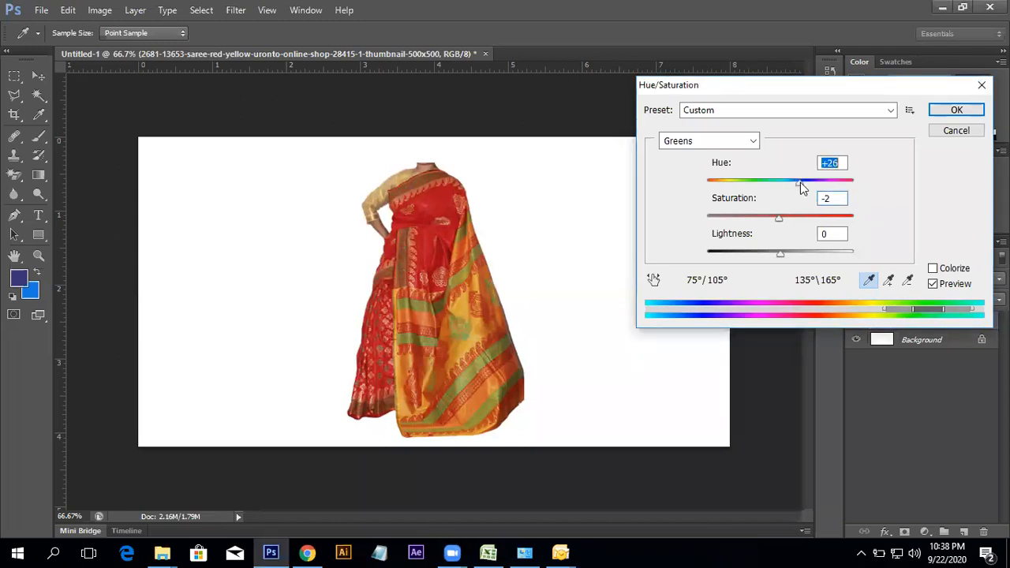
{"action": "left_click_drag", "start_coordinate": [846, 181], "coordinate": [783, 188]}
- Recolour the saree's Reds with hue -96, saturation -47 and lightness -30, and apply the adjustment
{"action": "left_click", "coordinate": [709, 143]}
{"action": "left_click", "coordinate": [683, 165]}
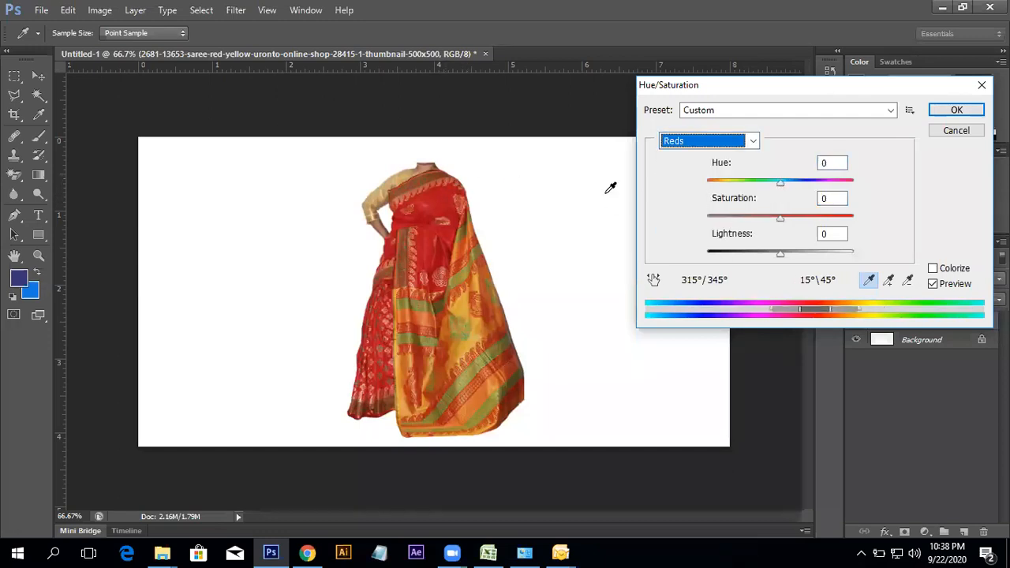
{"action": "left_click_drag", "start_coordinate": [784, 185], "coordinate": [733, 190]}
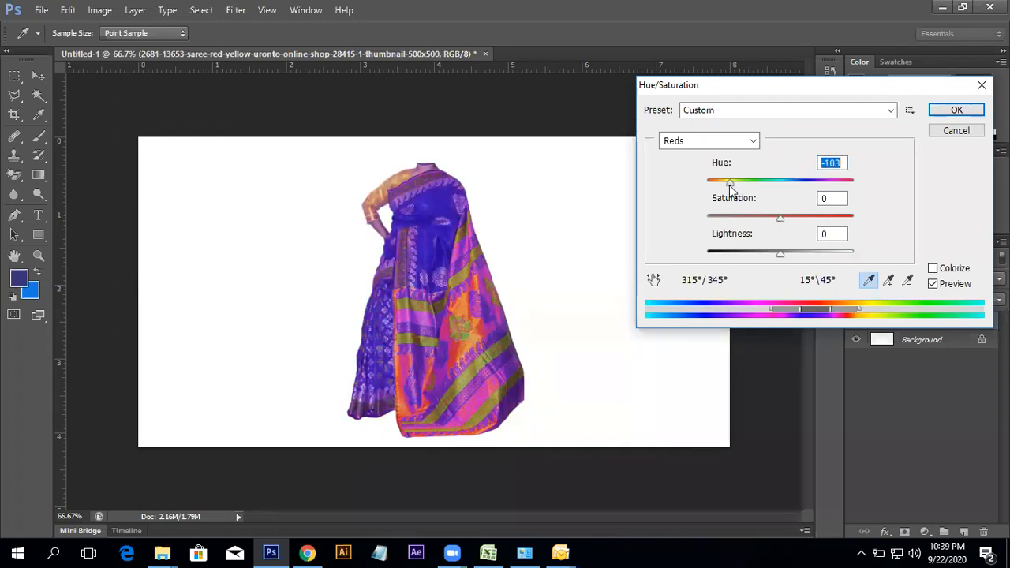
{"action": "left_click_drag", "start_coordinate": [781, 227], "coordinate": [749, 227]}
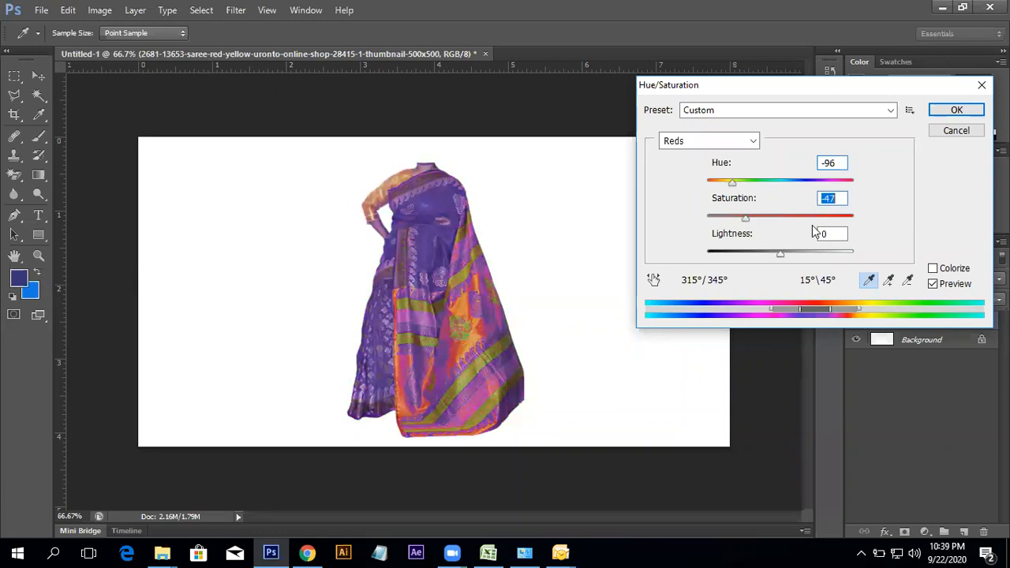
{"action": "mouse_move", "coordinate": [778, 259]}
{"action": "left_mouse_down"}
{"action": "mouse_move", "coordinate": [791, 257]}
{"action": "mouse_move", "coordinate": [758, 261]}
{"action": "left_mouse_up"}
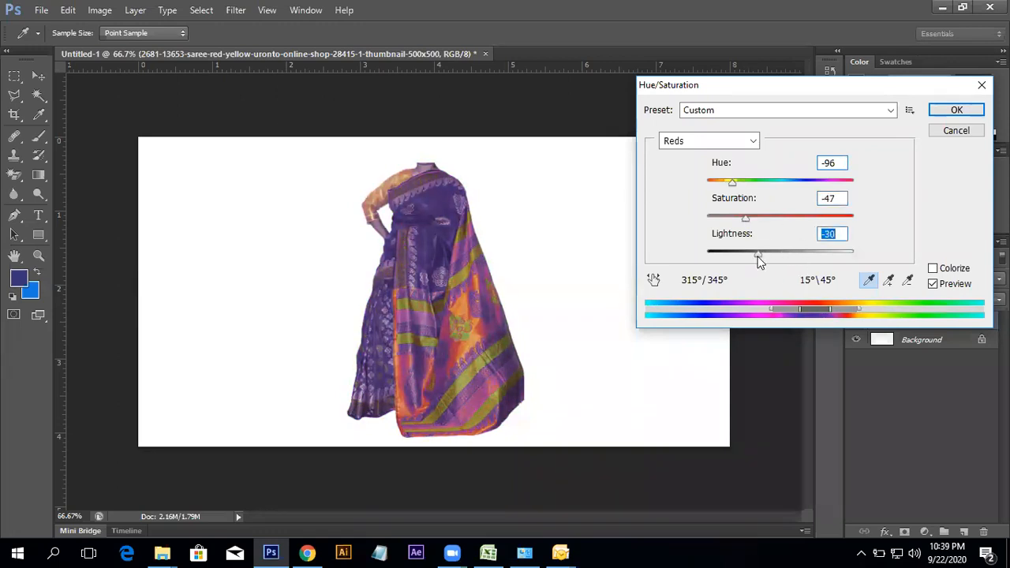
{"action": "left_click", "coordinate": [950, 111]}
- Move the recoloured saree to the canvas's left side and place the downloaded original saree image from Chrome beside it
{"action": "left_click_drag", "start_coordinate": [446, 280], "coordinate": [296, 247]}
{"action": "left_click", "coordinate": [943, 8]}
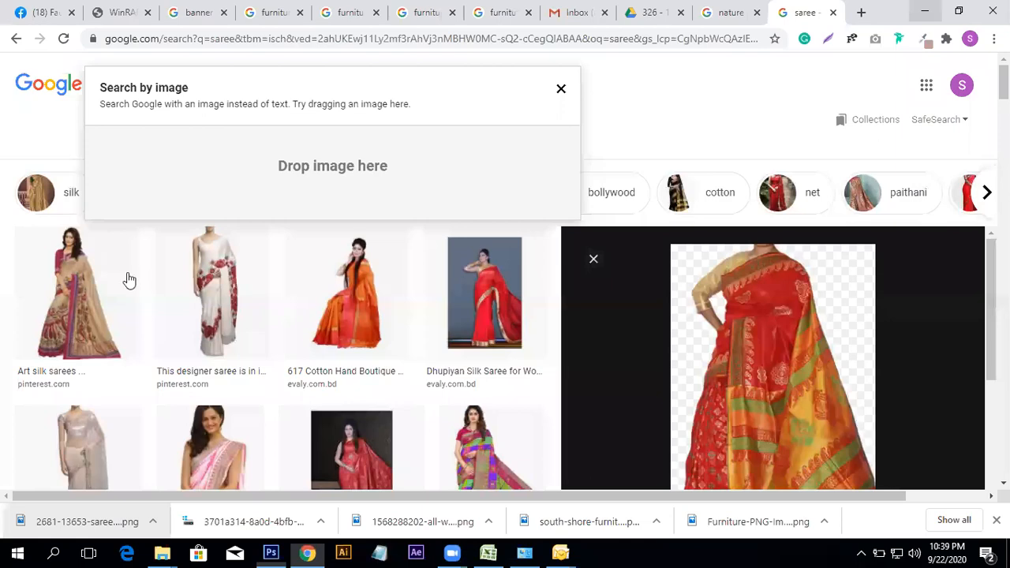
{"action": "left_click", "coordinate": [924, 10]}
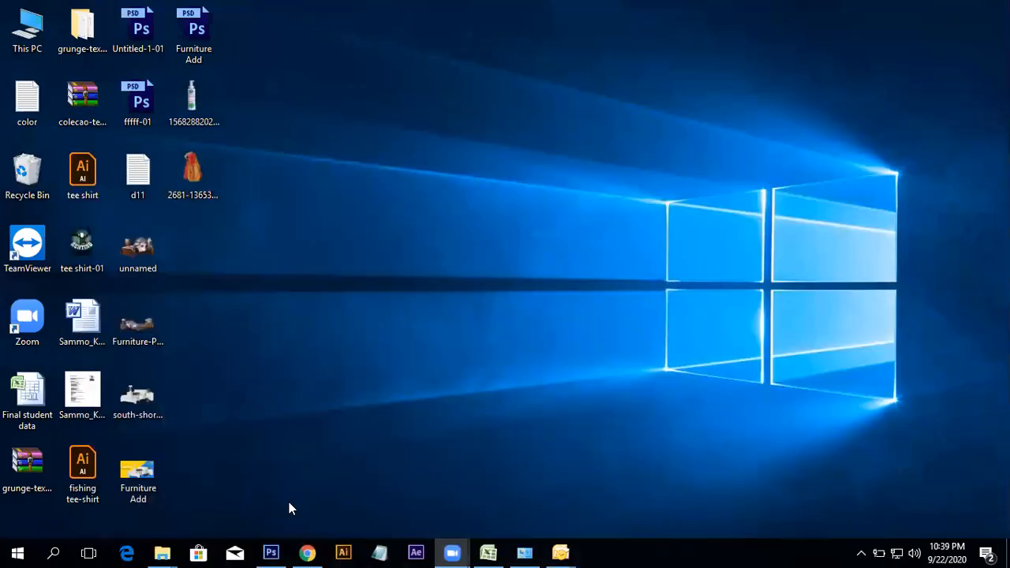
{"action": "left_click", "coordinate": [306, 552]}
{"action": "left_click_drag", "start_coordinate": [41, 527], "coordinate": [597, 370]}
{"action": "left_click_drag", "start_coordinate": [487, 363], "coordinate": [512, 393]}
{"action": "key", "text": "Return"}
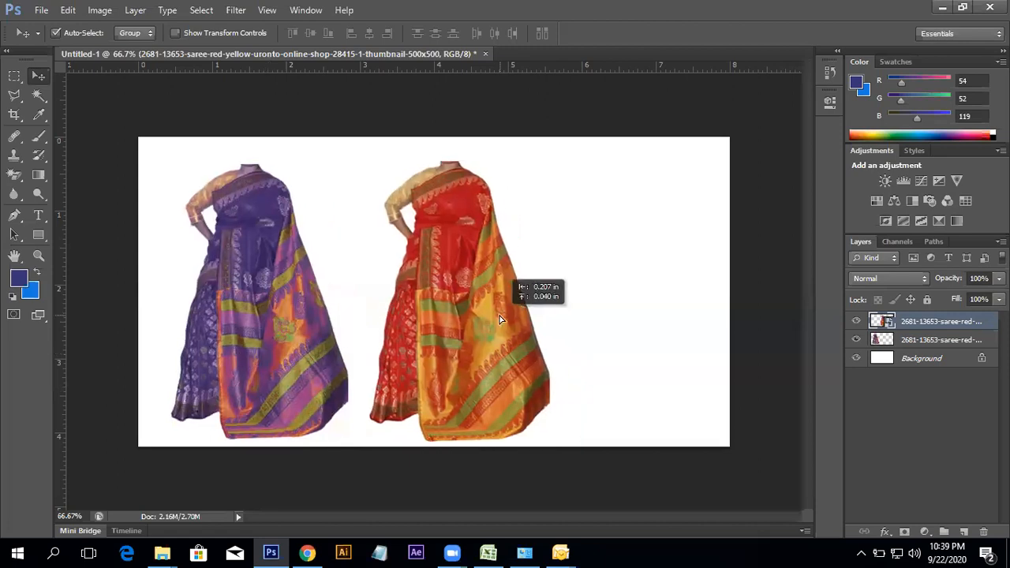
- Duplicate the red saree toward the canvas's right edge and space the three sarees evenly in a row
{"action": "left_click_drag", "start_coordinate": [505, 314], "coordinate": [638, 342]}
{"action": "left_click_drag", "start_coordinate": [484, 333], "coordinate": [474, 333]}
{"action": "left_click_drag", "start_coordinate": [233, 350], "coordinate": [241, 354]}
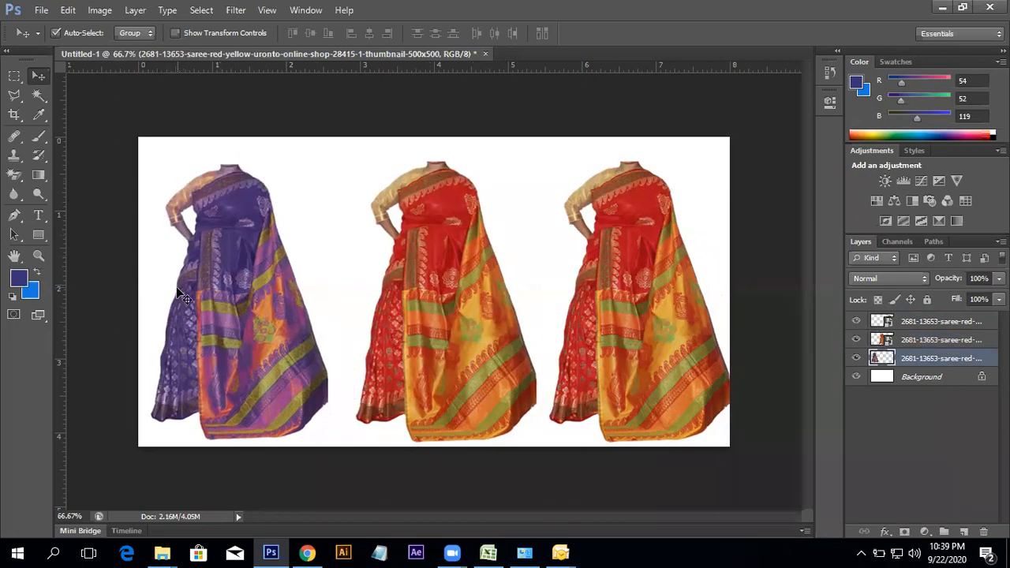
- Examine the recoloured purple saree's fabric and border patterns up close, and return to the full canvas view
{"action": "left_click", "coordinate": [262, 256], "text": "ctrl"}
{"action": "left_click", "coordinate": [262, 256], "text": "ctrl"}
{"action": "left_click", "coordinate": [192, 273], "text": "ctrl"}
{"action": "left_click_drag", "start_coordinate": [221, 294], "coordinate": [388, 422]}
{"action": "left_click_drag", "start_coordinate": [278, 139], "coordinate": [292, 190]}
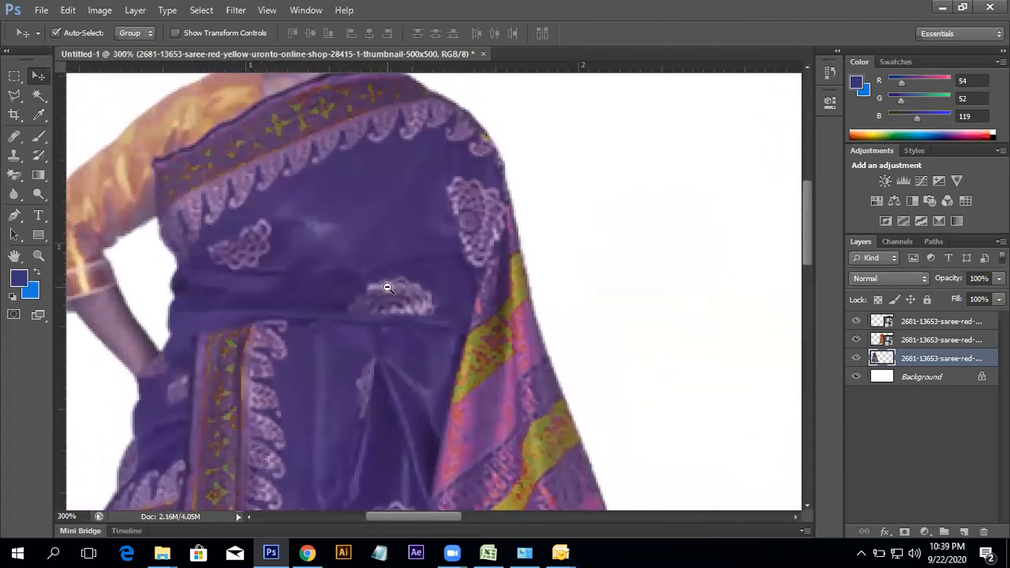
{"action": "left_click", "coordinate": [387, 287], "text": "alt"}
{"action": "left_click", "coordinate": [387, 287], "text": "alt"}
{"action": "left_click_drag", "start_coordinate": [439, 325], "coordinate": [405, 312]}
{"action": "left_click", "coordinate": [339, 329], "text": "alt"}
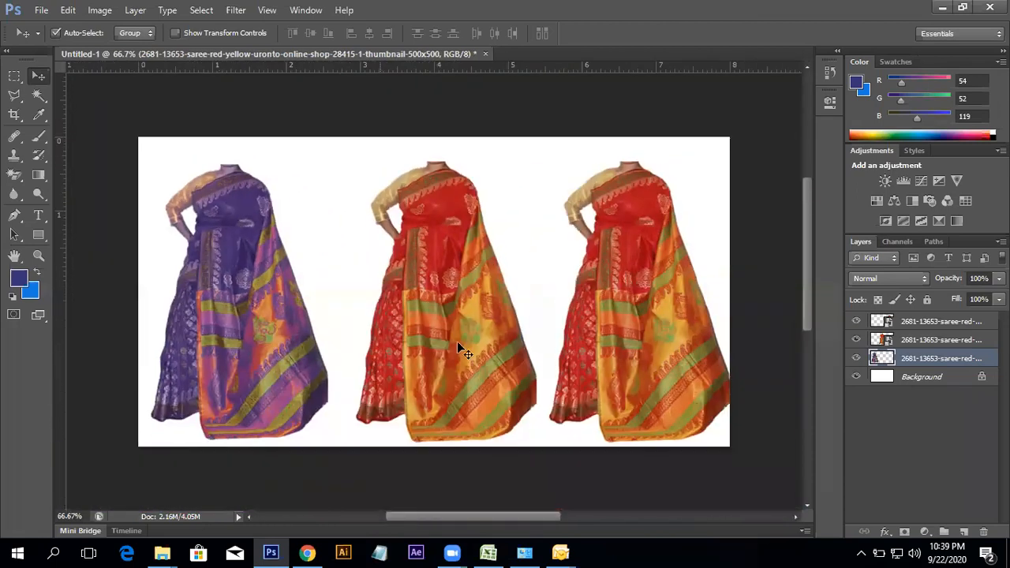
- Rasterize both red saree layers so the Quick Selection tool can be used on them
{"action": "left_click", "coordinate": [465, 338]}
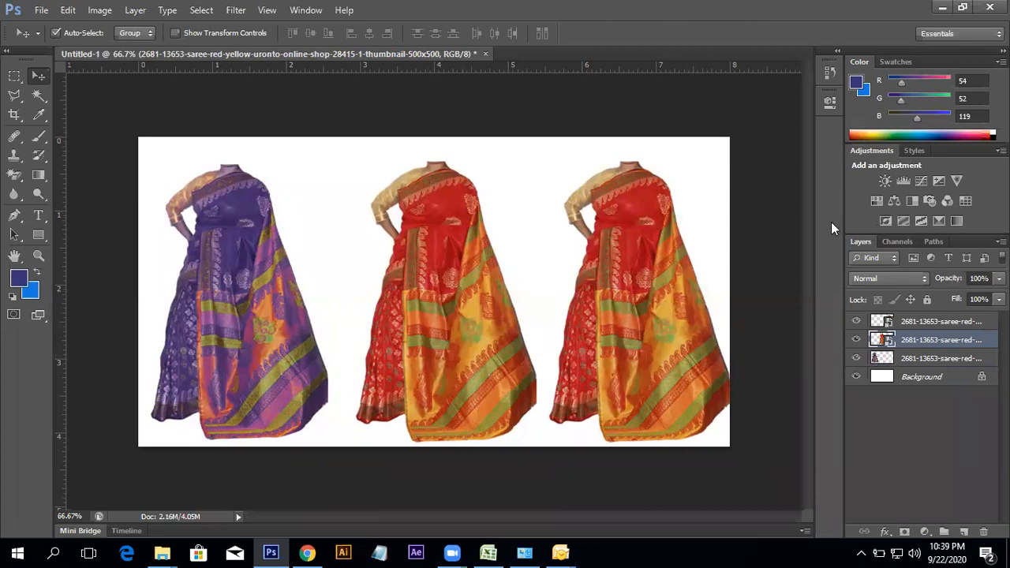
{"action": "left_click", "coordinate": [931, 325]}
{"action": "left_click_drag", "start_coordinate": [40, 93], "coordinate": [102, 93]}
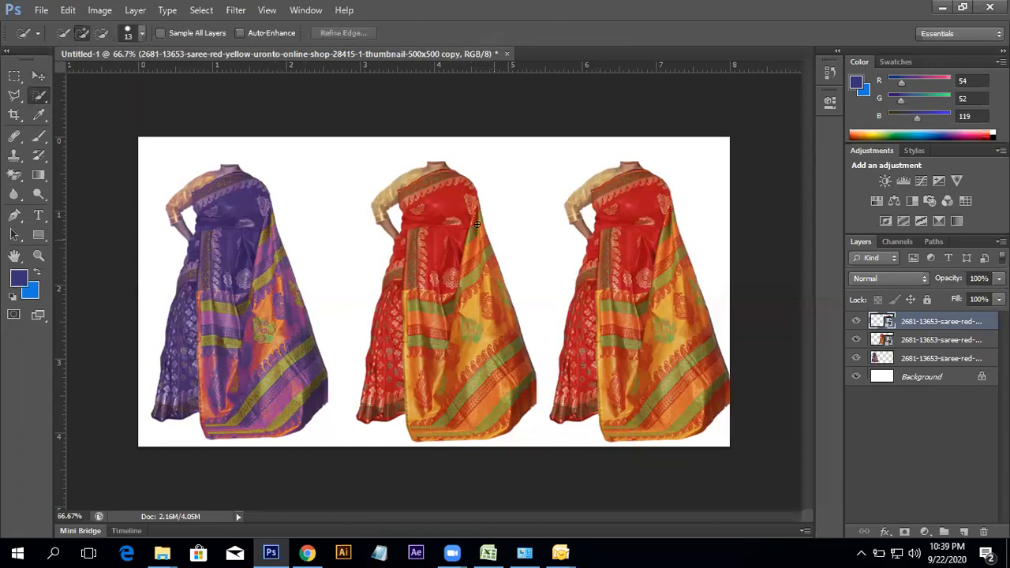
{"action": "left_click_drag", "start_coordinate": [433, 301], "coordinate": [437, 323]}
{"action": "left_click", "coordinate": [957, 341]}
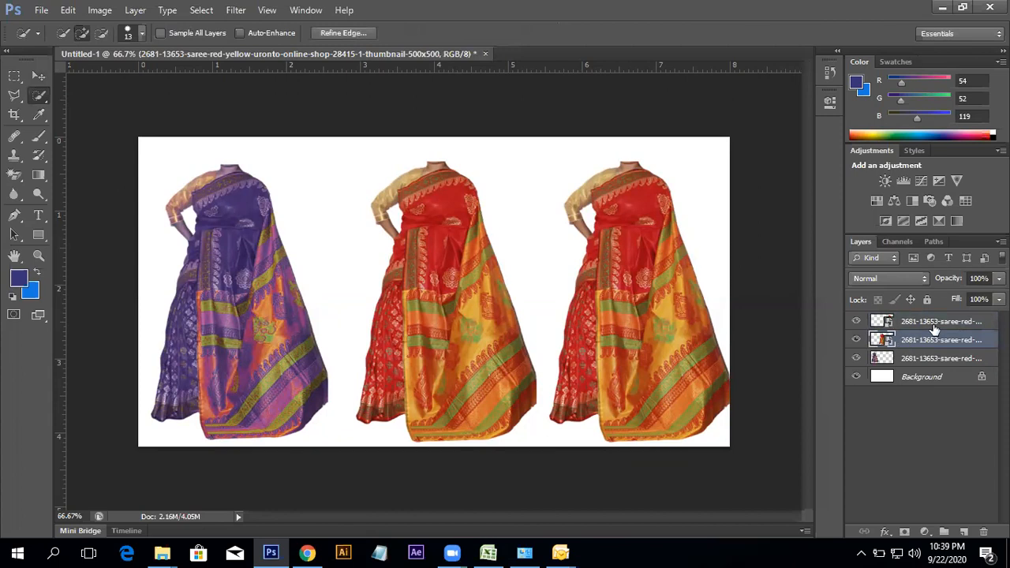
{"action": "right_click", "coordinate": [935, 328]}
{"action": "key", "text": "Escape"}
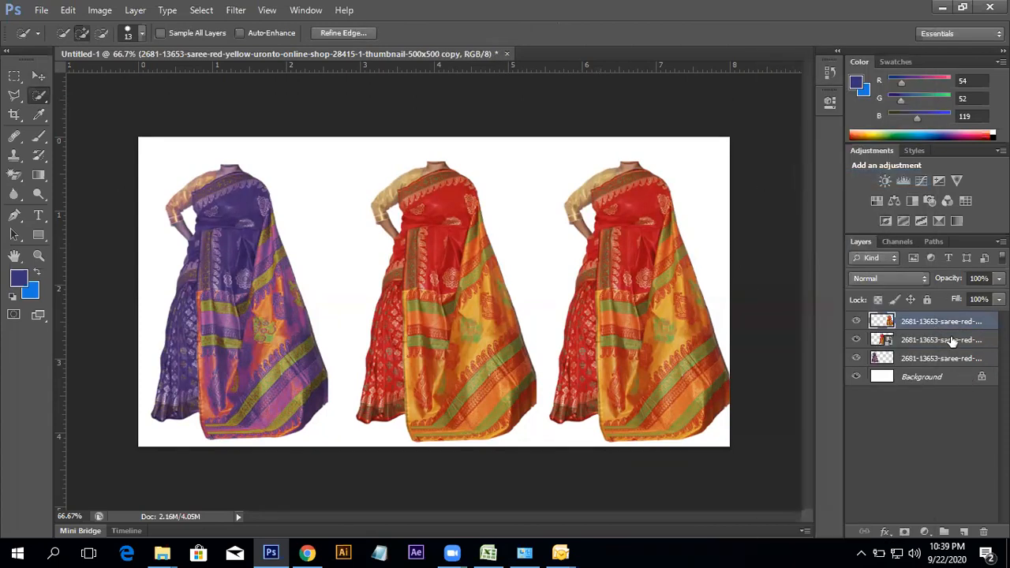
{"action": "right_click", "coordinate": [952, 341]}
- Select the entire middle red saree, including its skirt and blouse sleeve, with the Quick Selection tool
{"action": "left_click", "coordinate": [419, 228]}
{"action": "left_click_drag", "start_coordinate": [422, 208], "coordinate": [432, 307]}
{"action": "mouse_move", "coordinate": [464, 365]}
{"action": "left_mouse_down"}
{"action": "mouse_move", "coordinate": [488, 409]}
{"action": "mouse_move", "coordinate": [439, 413]}
{"action": "mouse_move", "coordinate": [404, 393]}
{"action": "left_mouse_up"}
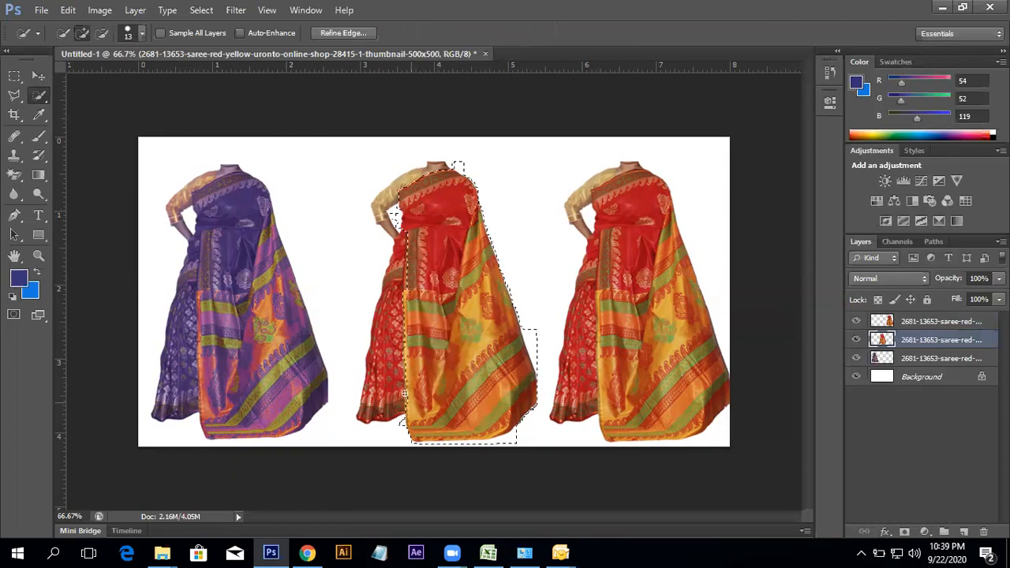
{"action": "left_click_drag", "start_coordinate": [403, 326], "coordinate": [387, 371]}
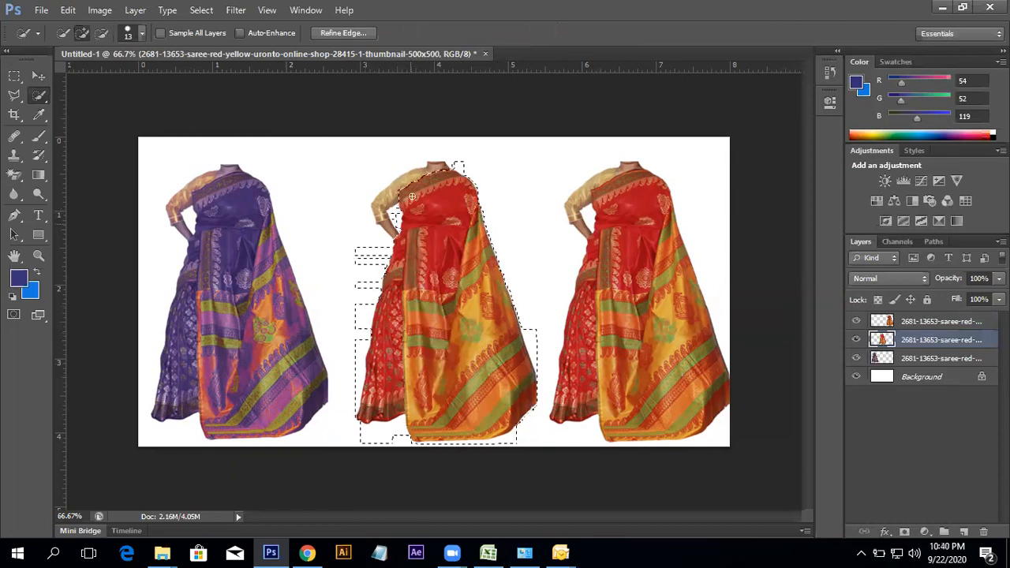
{"action": "mouse_move", "coordinate": [399, 191]}
{"action": "left_mouse_down"}
{"action": "mouse_move", "coordinate": [381, 201]}
{"action": "mouse_move", "coordinate": [387, 234]}
{"action": "left_mouse_up"}
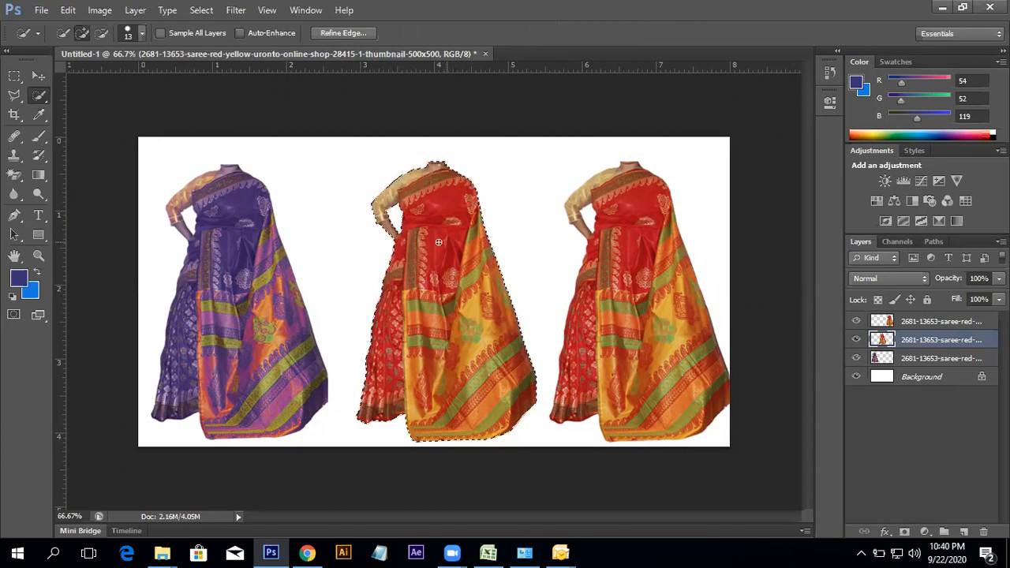
- Refine the middle saree's selection around the sleeve cuff so the bare forearm is excluded
{"action": "left_click", "coordinate": [427, 236], "text": "ctrl"}
{"action": "left_click", "coordinate": [428, 235], "text": "ctrl"}
{"action": "left_click_drag", "start_coordinate": [300, 199], "coordinate": [328, 231]}
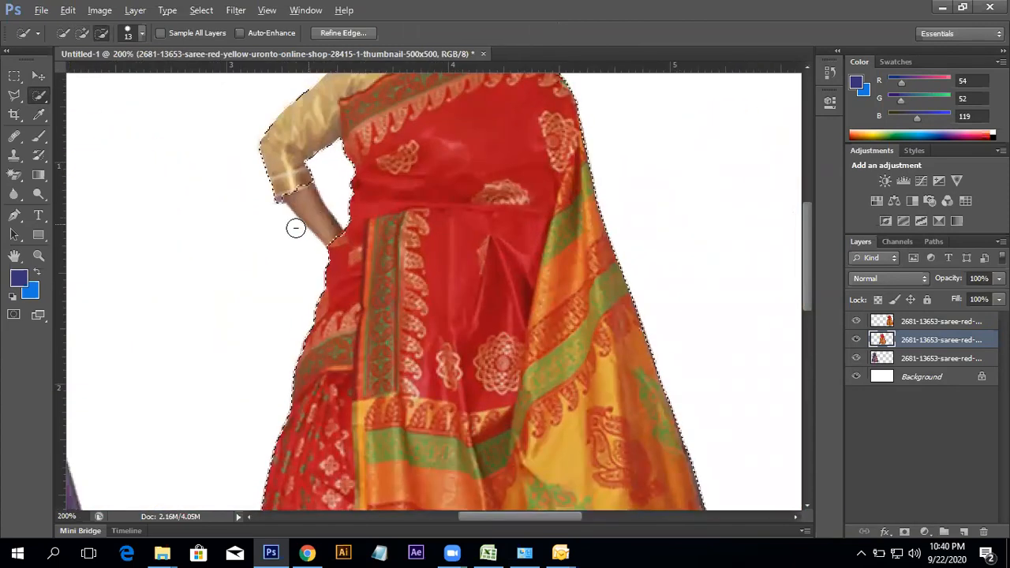
{"action": "left_click", "coordinate": [307, 182]}
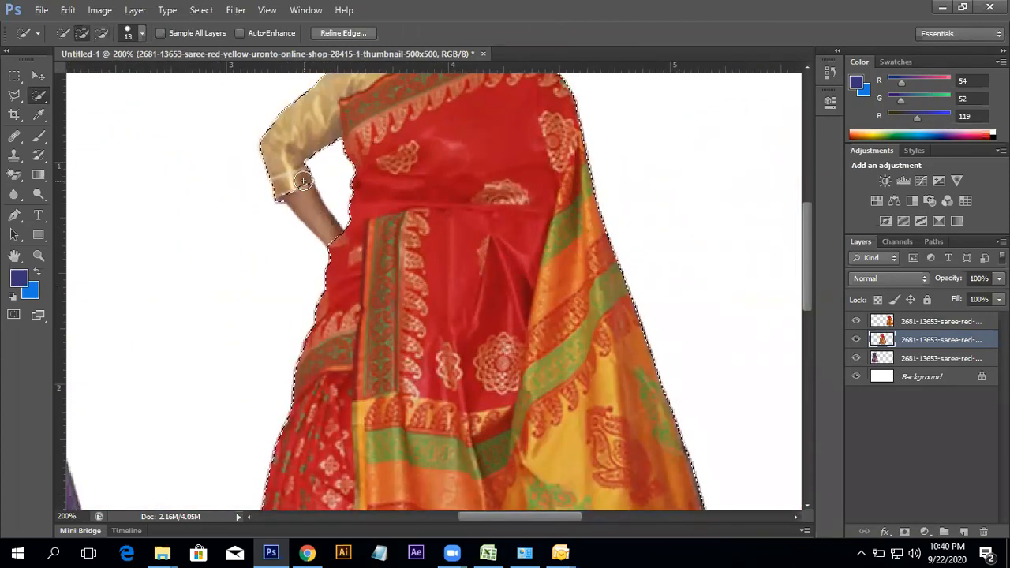
{"action": "left_click_drag", "start_coordinate": [307, 182], "coordinate": [310, 197]}
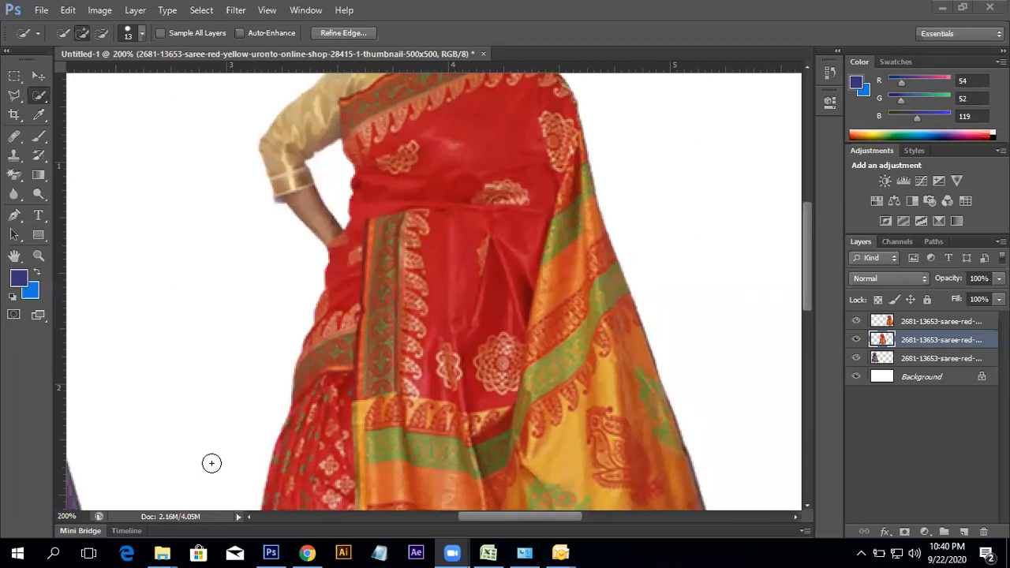
{"action": "left_click", "coordinate": [211, 464]}
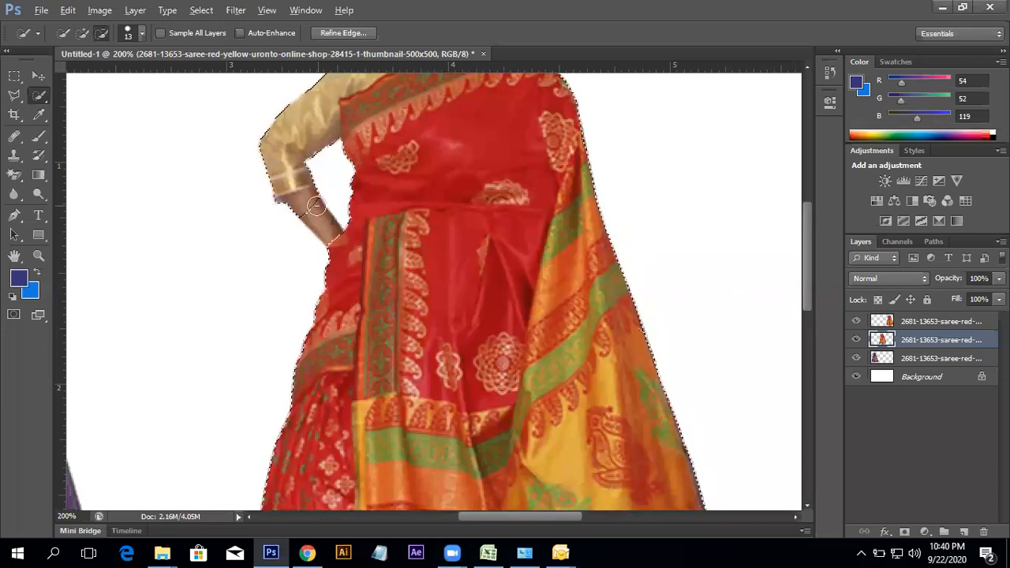
{"action": "left_click", "coordinate": [350, 189], "text": "alt"}
{"action": "left_click", "coordinate": [350, 189], "text": "alt"}
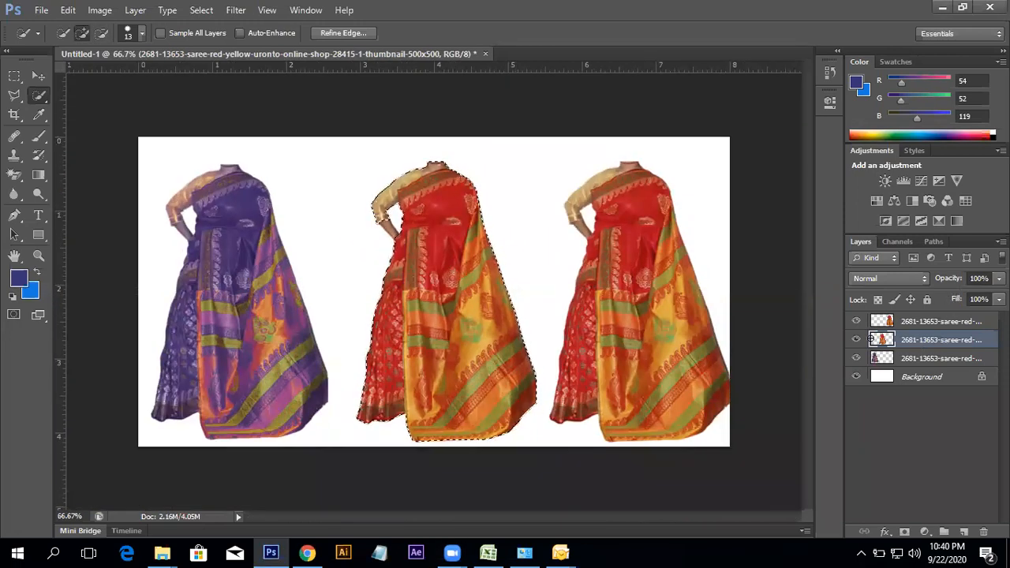
{"action": "left_click", "coordinate": [101, 10]}
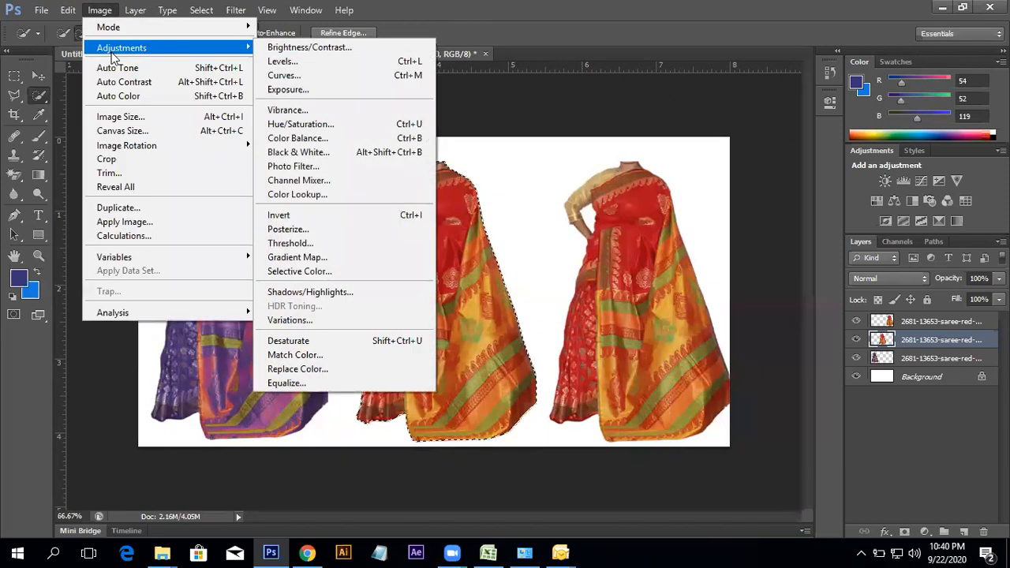
{"action": "left_click", "coordinate": [592, 21]}
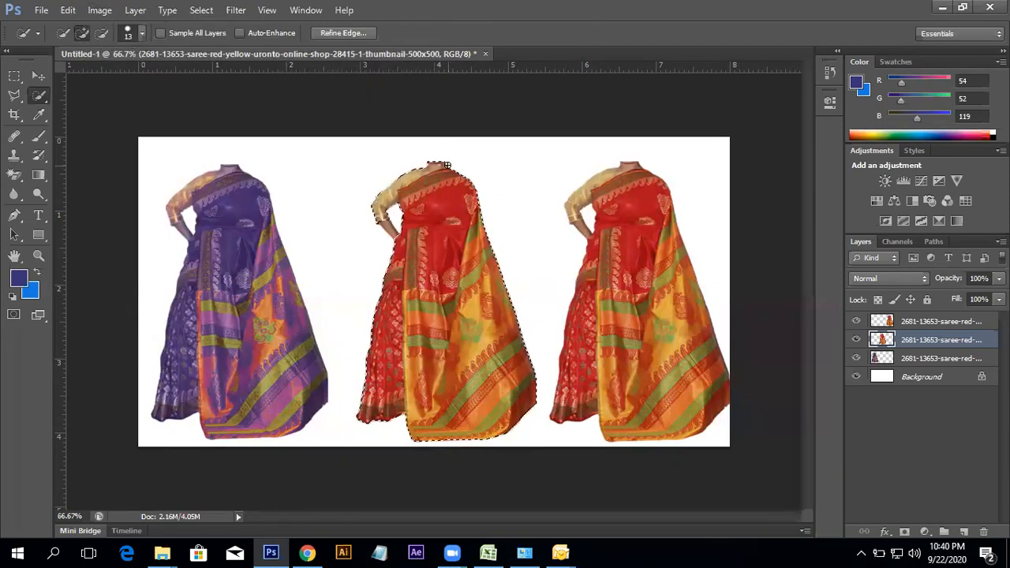
- Subtract the bare neck above the blouse and saree border from the middle saree's selection
{"action": "scroll", "coordinate": [440, 164], "scroll_direction": "up", "scroll_amount": 4}
{"action": "mouse_move", "coordinate": [358, 151]}
{"action": "left_mouse_down"}
{"action": "mouse_move", "coordinate": [334, 169]}
{"action": "mouse_move", "coordinate": [343, 184]}
{"action": "left_mouse_up"}
{"action": "left_click_drag", "start_coordinate": [433, 225], "coordinate": [447, 225]}
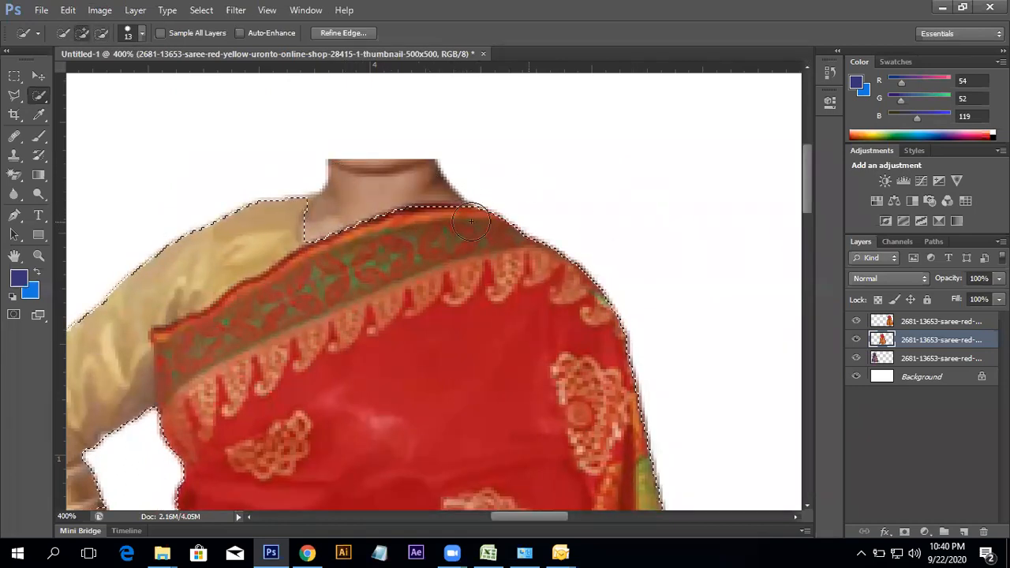
- Shrink the Quick Selection brush to 3 px and subtract the remaining neck skin beside the blouse collar from the middle saree's selection
{"action": "left_click_drag", "start_coordinate": [316, 219], "coordinate": [506, 206]}
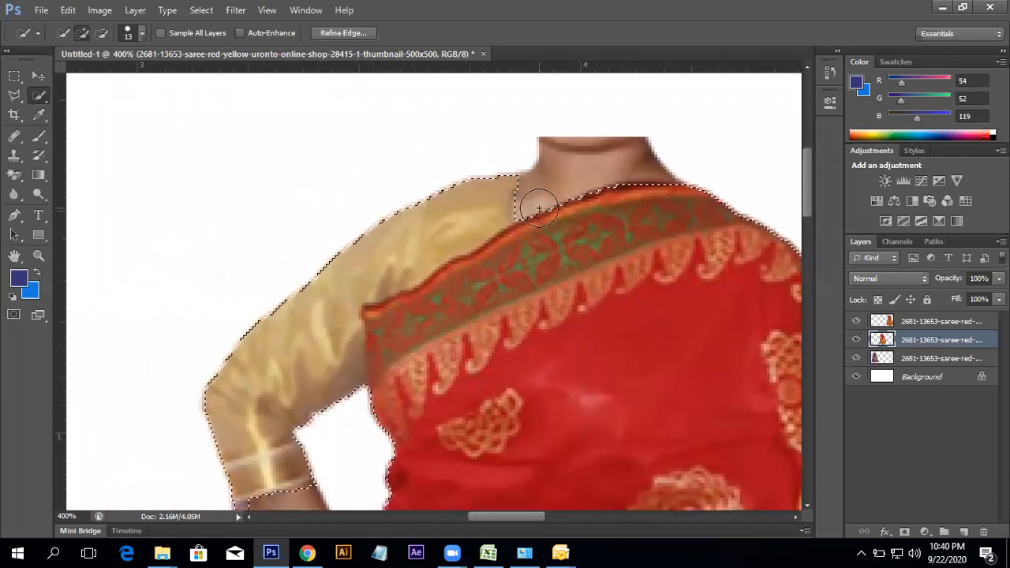
{"action": "key", "text": "bracketleft"}
{"action": "key", "text": "bracketleft"}
{"action": "key", "text": "bracketleft"}
{"action": "key", "text": "bracketleft"}
{"action": "key", "text": "bracketleft"}
{"action": "key", "text": "bracketleft"}
{"action": "key", "text": "bracketleft"}
{"action": "key", "text": "bracketleft"}
{"action": "key", "text": "bracketleft"}
{"action": "key", "text": "bracketleft"}
{"action": "key", "text": "alt"}
{"action": "left_click", "coordinate": [515, 202], "text": "alt"}
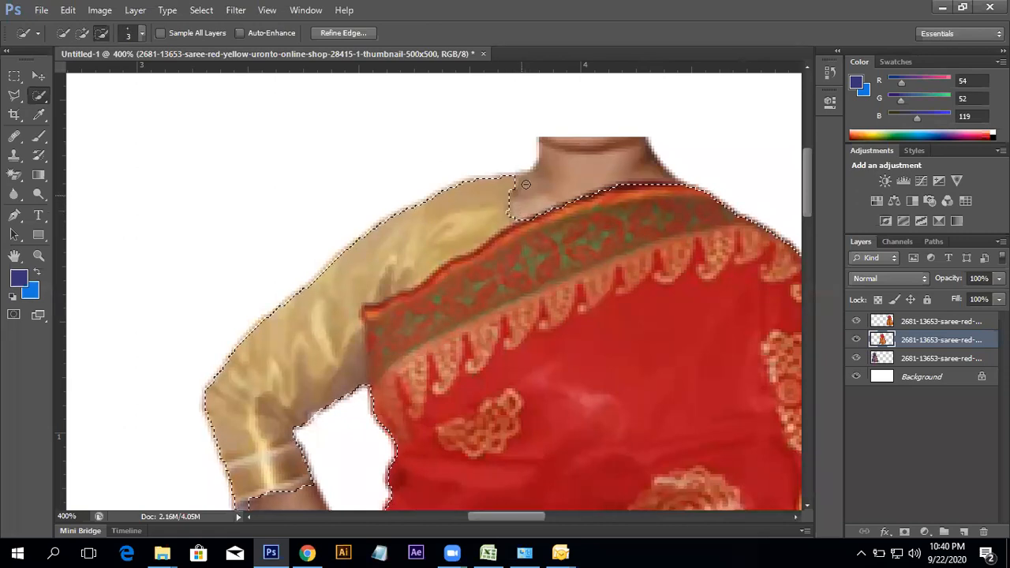
{"action": "left_click", "coordinate": [512, 180]}
{"action": "key", "text": "ctrl+z"}
- Subtract the golden blouse shoulder and upper sleeve from the middle saree's selection with the 3 px brush
{"action": "left_click_drag", "start_coordinate": [518, 178], "coordinate": [342, 296]}
{"action": "mouse_move", "coordinate": [270, 363]}
{"action": "left_mouse_down"}
{"action": "mouse_move", "coordinate": [316, 419]}
{"action": "mouse_move", "coordinate": [334, 325]}
{"action": "mouse_move", "coordinate": [341, 350]}
{"action": "left_mouse_up"}
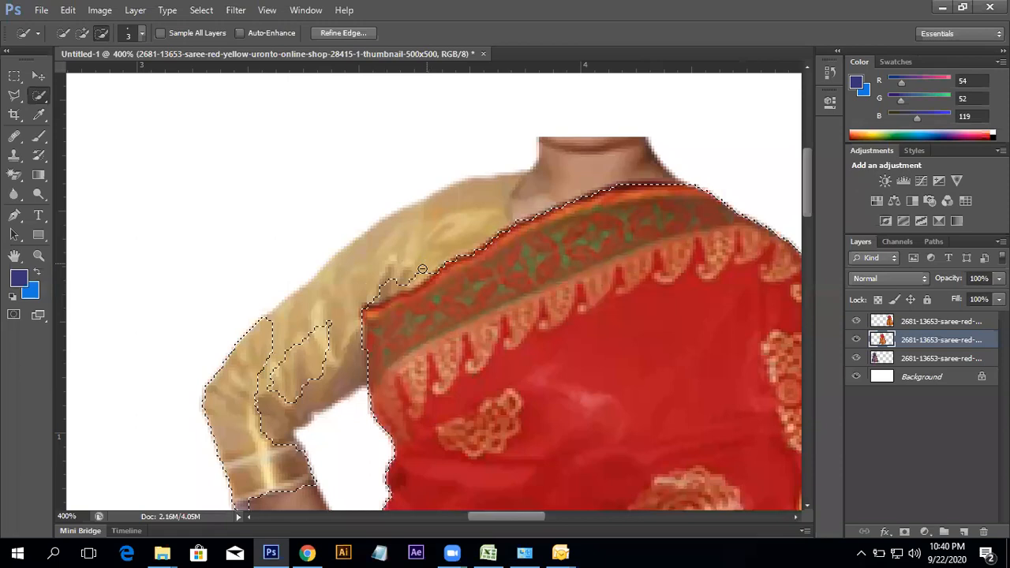
{"action": "mouse_move", "coordinate": [371, 293]}
{"action": "left_mouse_down"}
{"action": "mouse_move", "coordinate": [255, 356]}
{"action": "mouse_move", "coordinate": [294, 343]}
{"action": "mouse_move", "coordinate": [297, 407]}
{"action": "left_mouse_up"}
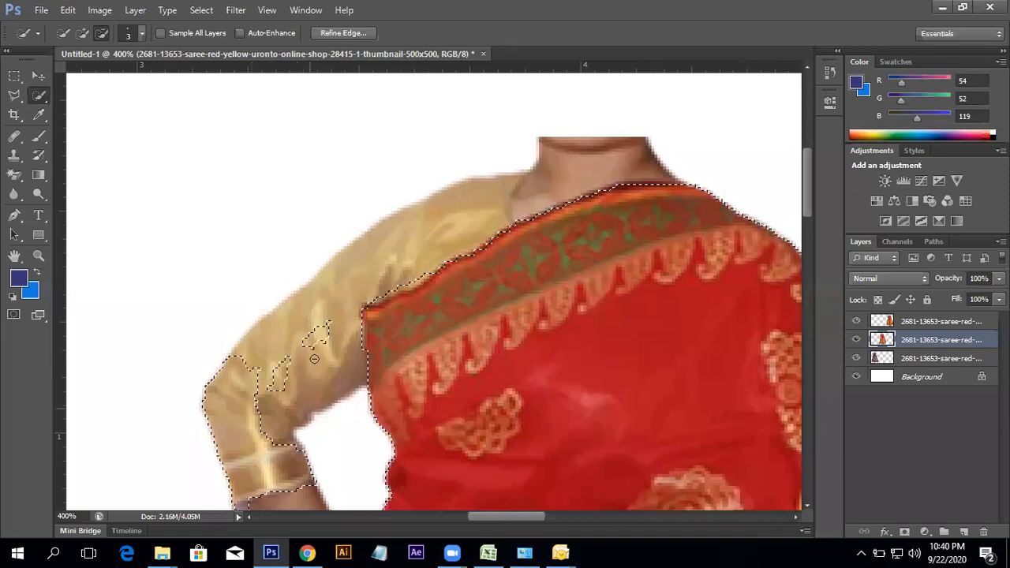
{"action": "left_click_drag", "start_coordinate": [292, 344], "coordinate": [287, 358]}
{"action": "scroll", "coordinate": [376, 370], "scroll_direction": "down", "scroll_amount": 1}
{"action": "left_click_drag", "start_coordinate": [336, 385], "coordinate": [349, 295]}
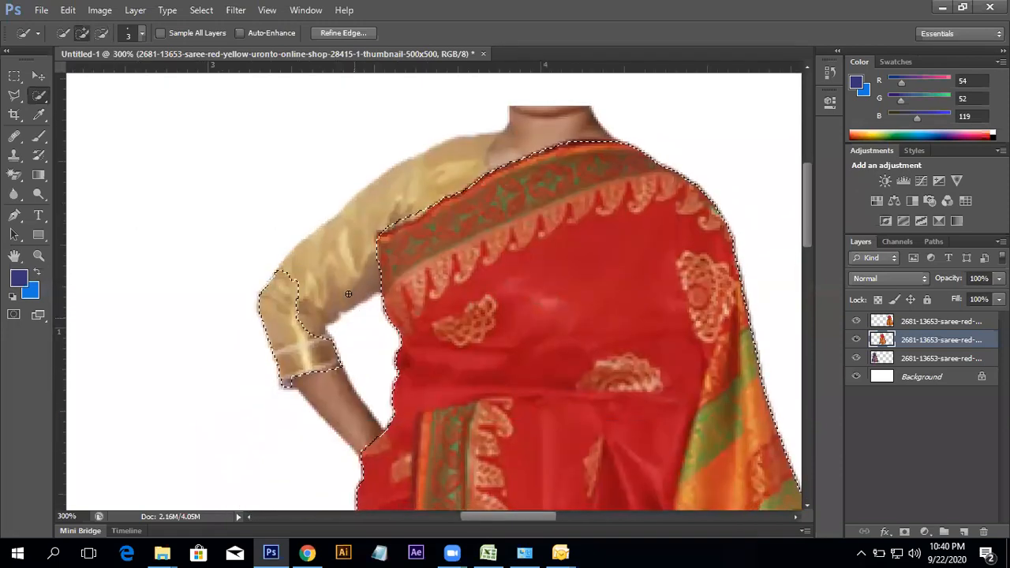
- Enlarge the Quick Selection brush to 40 px and subtract the lower sleeve and cuff from the middle saree's selection
{"action": "key", "text": "]"}
{"action": "key", "text": "]"}
{"action": "key", "text": "]"}
{"action": "key", "text": "]"}
{"action": "key", "text": "]"}
{"action": "key", "text": "]"}
{"action": "key", "text": "]"}
{"action": "key", "text": "]"}
{"action": "key", "text": "]"}
{"action": "key", "text": "]"}
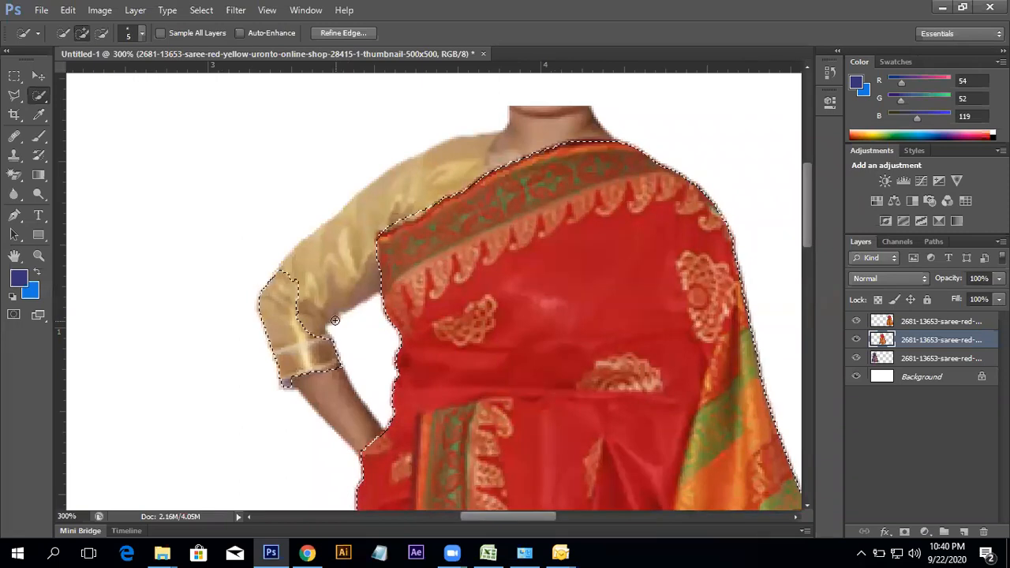
{"action": "mouse_move", "coordinate": [268, 279]}
{"action": "left_mouse_down", "text": "alt"}
{"action": "mouse_move", "coordinate": [278, 339]}
{"action": "mouse_move", "coordinate": [310, 333]}
{"action": "mouse_move", "coordinate": [307, 366]}
{"action": "left_mouse_up", "text": "alt"}
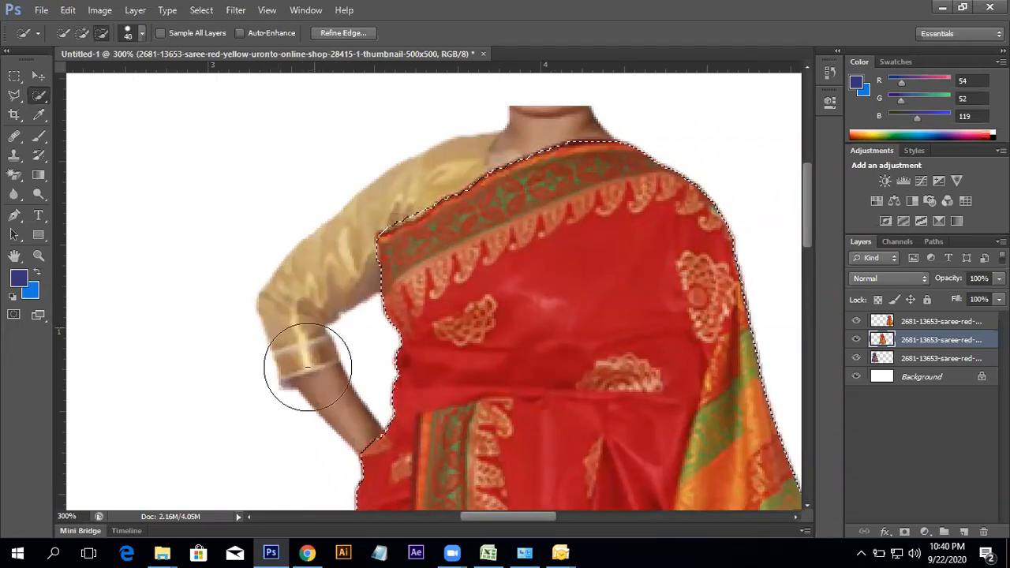
{"action": "key", "text": "ctrl+minus"}
{"action": "key", "text": "ctrl+minus"}
{"action": "key", "text": "ctrl+minus"}
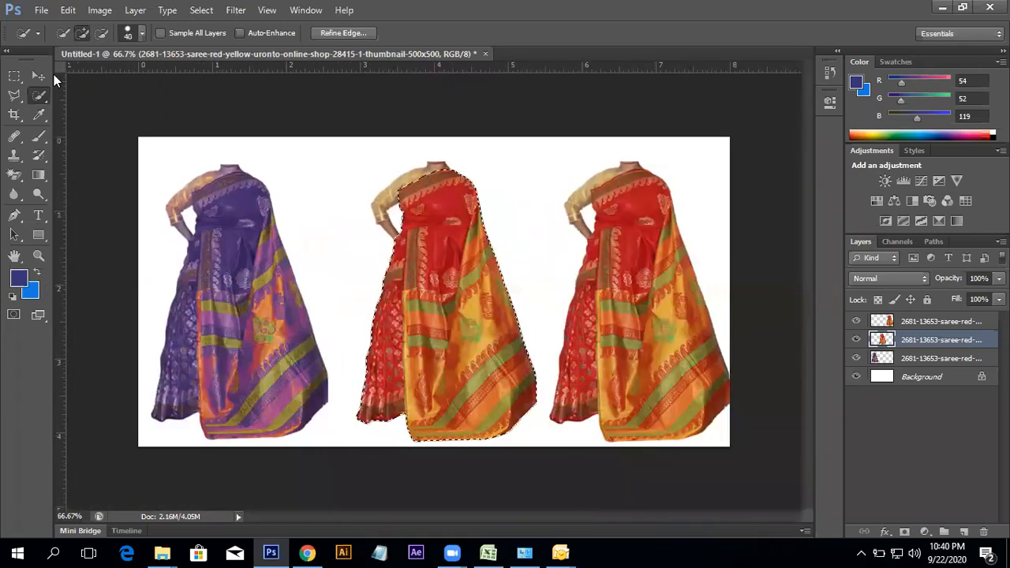
- Try a Hue/Saturation adjustment on the selected middle saree with hue +39, saturation -41 and lightness -11
{"action": "left_click", "coordinate": [38, 76]}
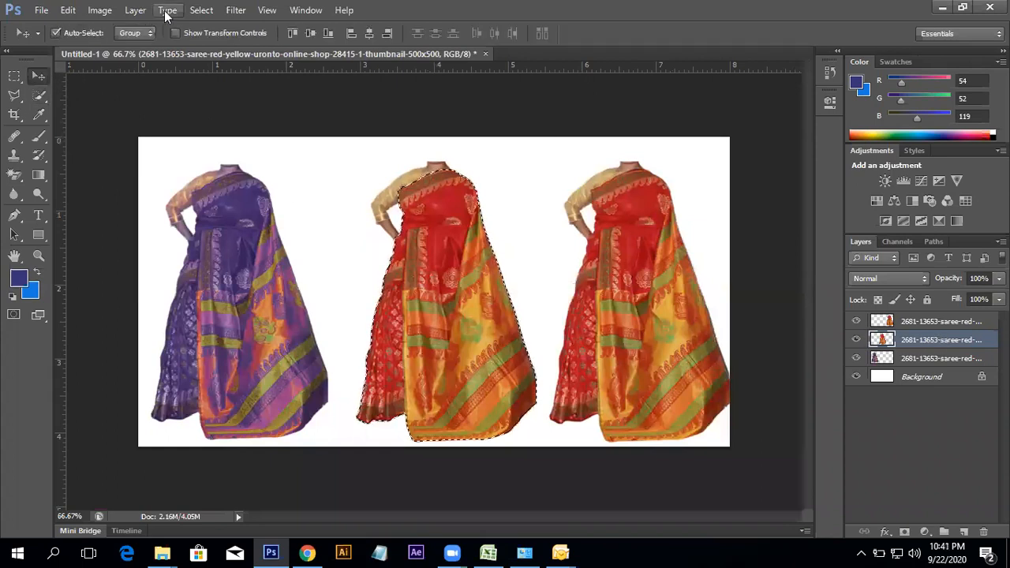
{"action": "left_click", "coordinate": [101, 11]}
{"action": "mouse_move", "coordinate": [120, 49]}
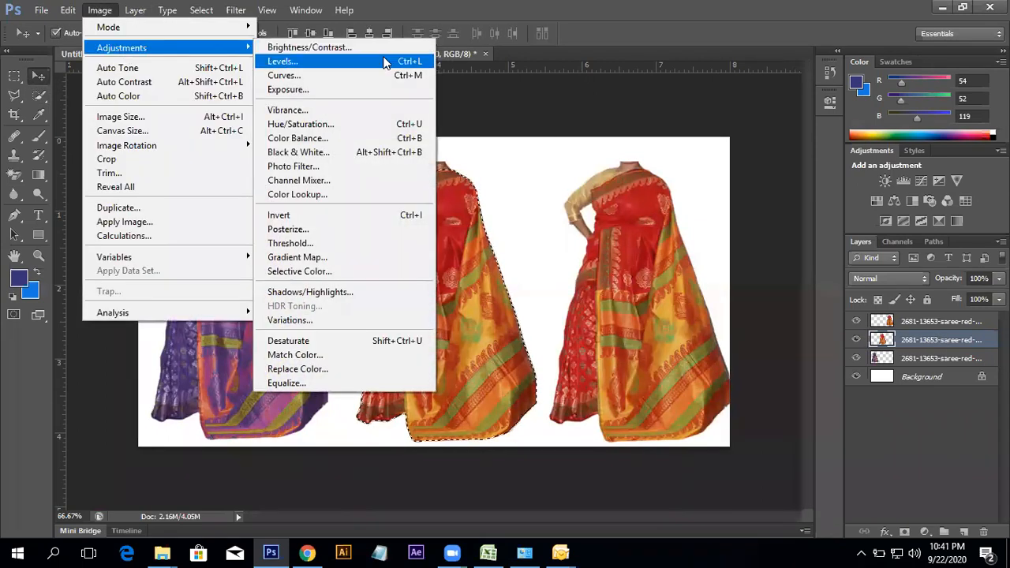
{"action": "left_click", "coordinate": [352, 128]}
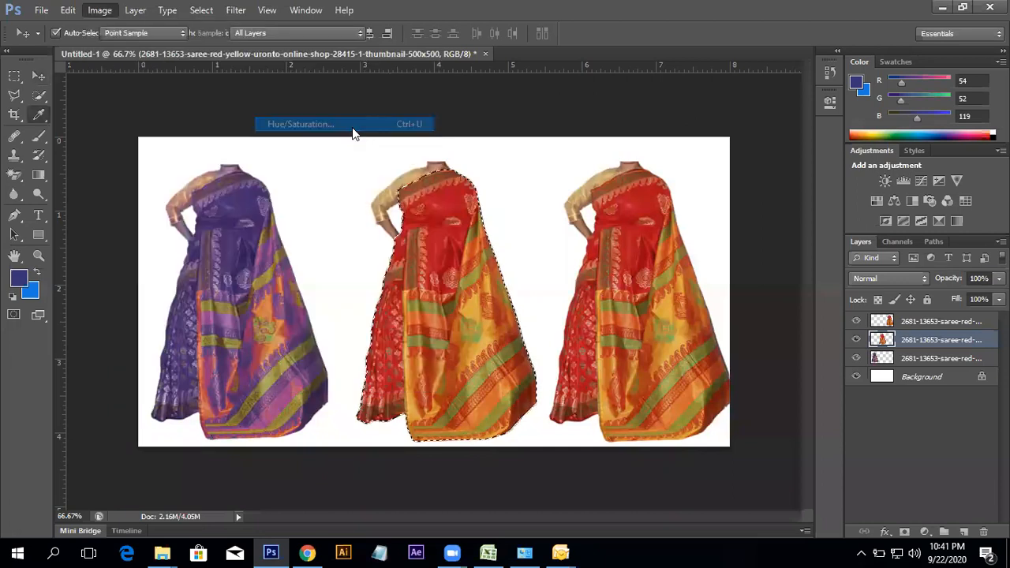
{"action": "left_click_drag", "start_coordinate": [787, 183], "coordinate": [809, 184]}
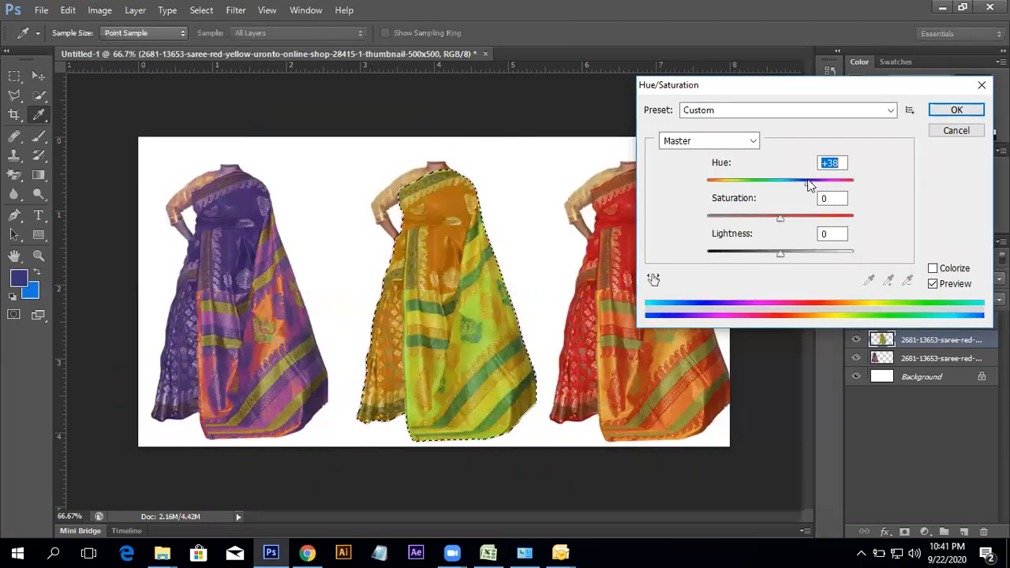
{"action": "left_click_drag", "start_coordinate": [781, 217], "coordinate": [751, 219]}
{"action": "mouse_move", "coordinate": [784, 254]}
{"action": "left_mouse_down"}
{"action": "mouse_move", "coordinate": [799, 257]}
{"action": "mouse_move", "coordinate": [773, 254]}
{"action": "left_mouse_up"}
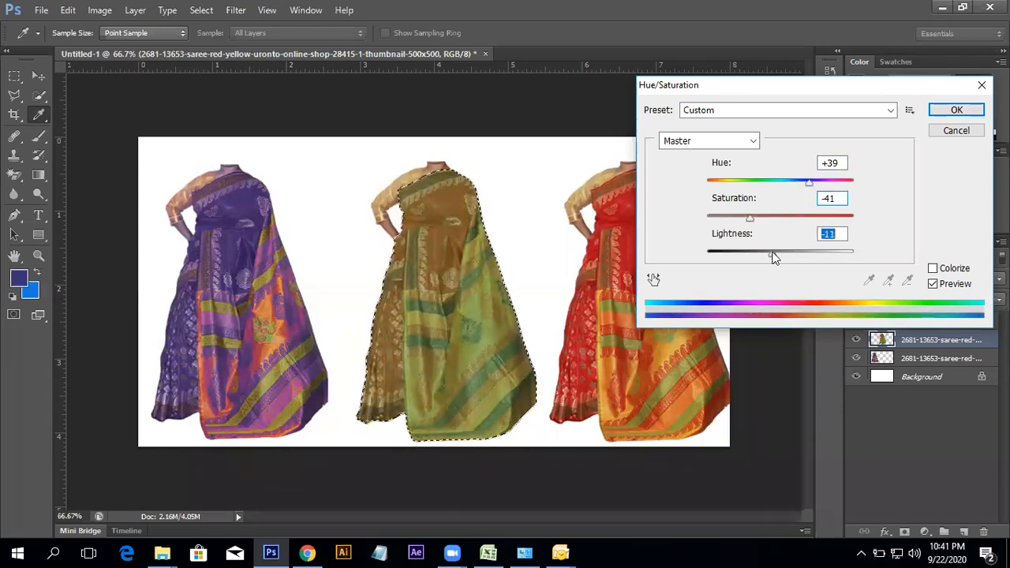
- Try stronger colours on the middle saree by raising saturation to +8 and shifting hue to about +24, and apply the adjustment
{"action": "left_click", "coordinate": [803, 182]}
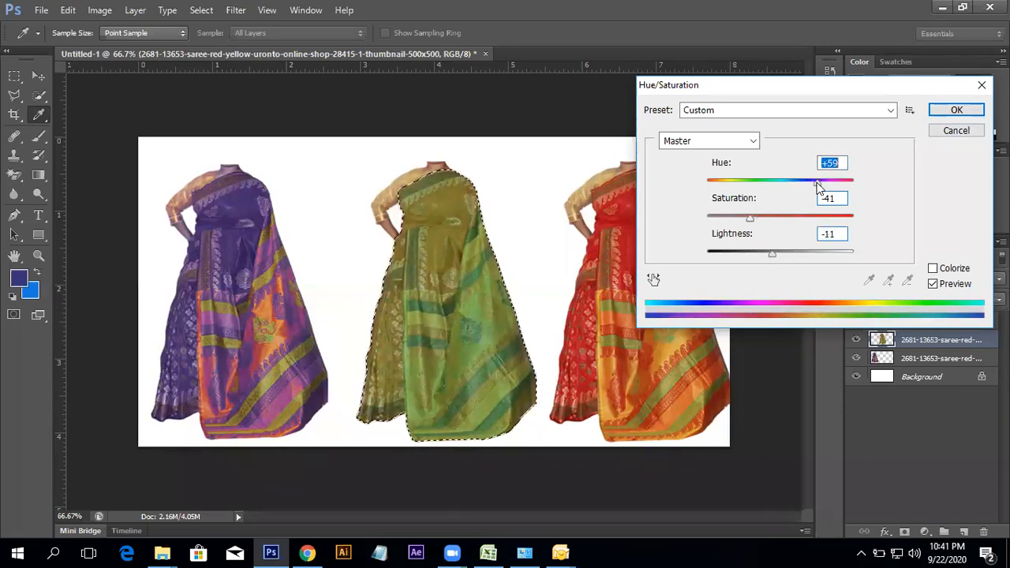
{"action": "left_click_drag", "start_coordinate": [749, 218], "coordinate": [822, 216]}
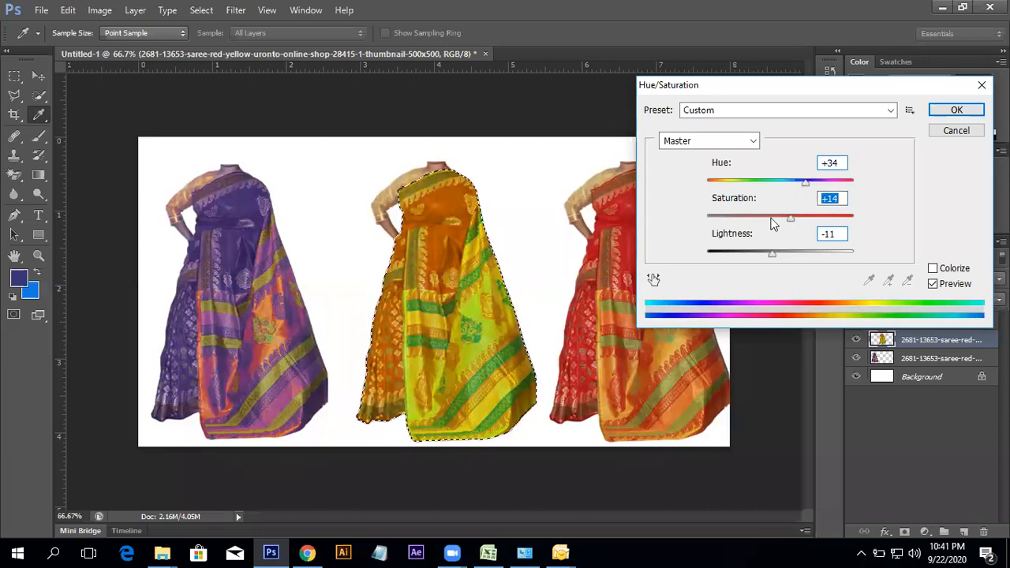
{"action": "mouse_move", "coordinate": [806, 186]}
{"action": "left_mouse_down"}
{"action": "mouse_move", "coordinate": [704, 189]}
{"action": "mouse_move", "coordinate": [814, 189]}
{"action": "mouse_move", "coordinate": [798, 190]}
{"action": "left_mouse_up"}
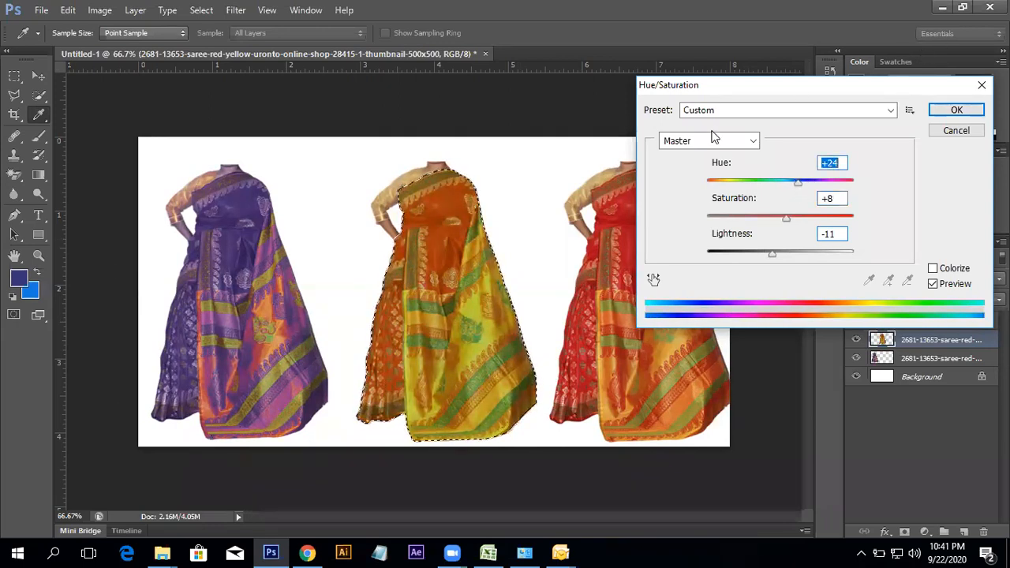
{"action": "left_click_drag", "start_coordinate": [797, 182], "coordinate": [801, 182]}
{"action": "left_click", "coordinate": [931, 110]}
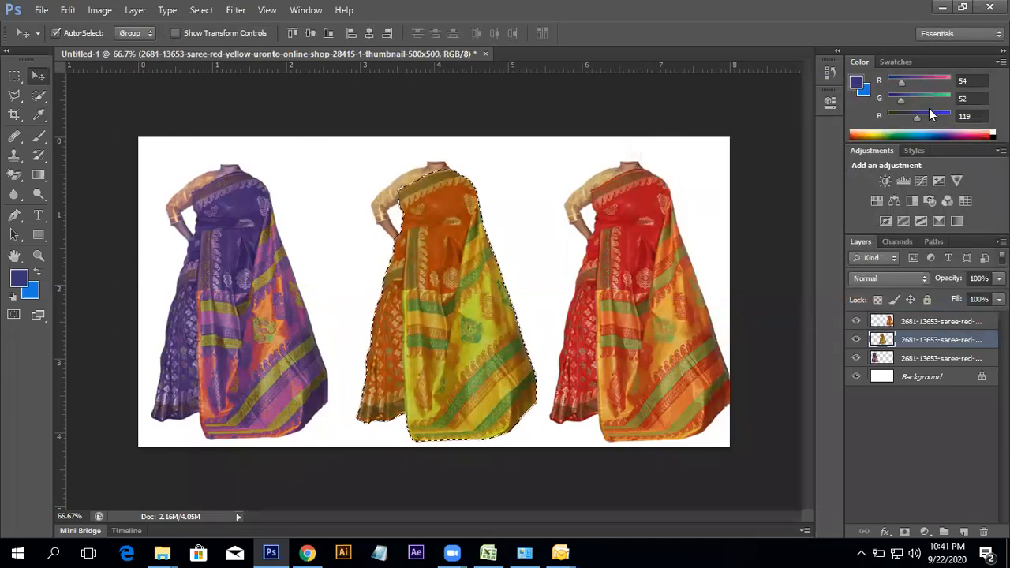
- Deselect the recoloured saree and try placing it beside the purple copy
{"action": "key", "text": "ctrl+d"}
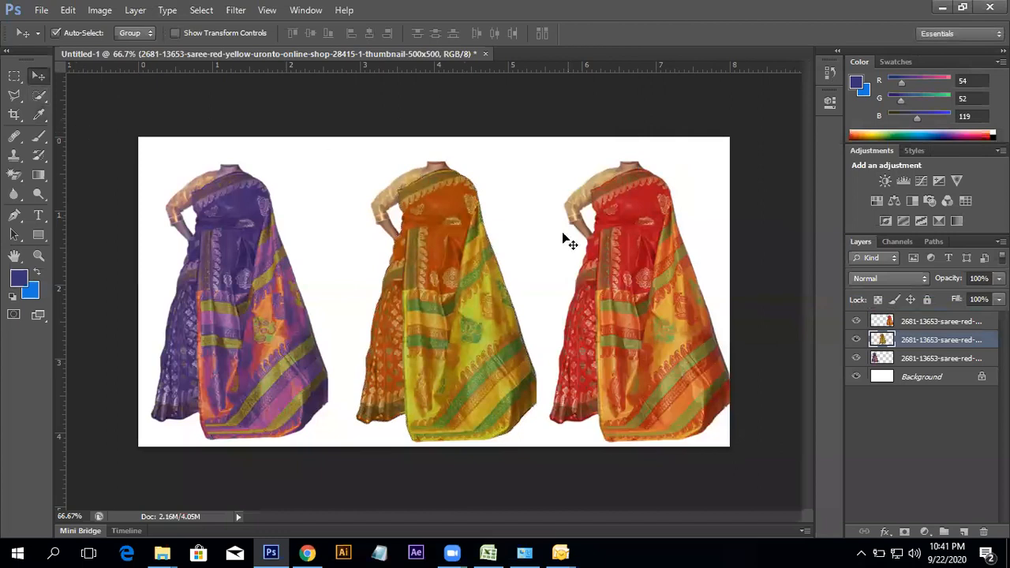
{"action": "left_click_drag", "start_coordinate": [491, 321], "coordinate": [405, 325]}
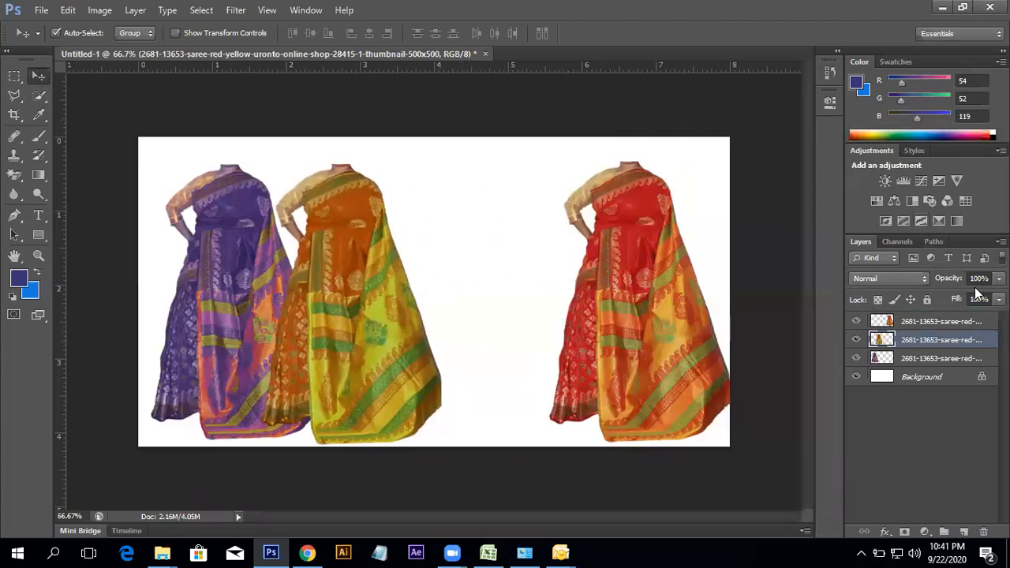
{"action": "left_click_drag", "start_coordinate": [411, 284], "coordinate": [489, 309]}
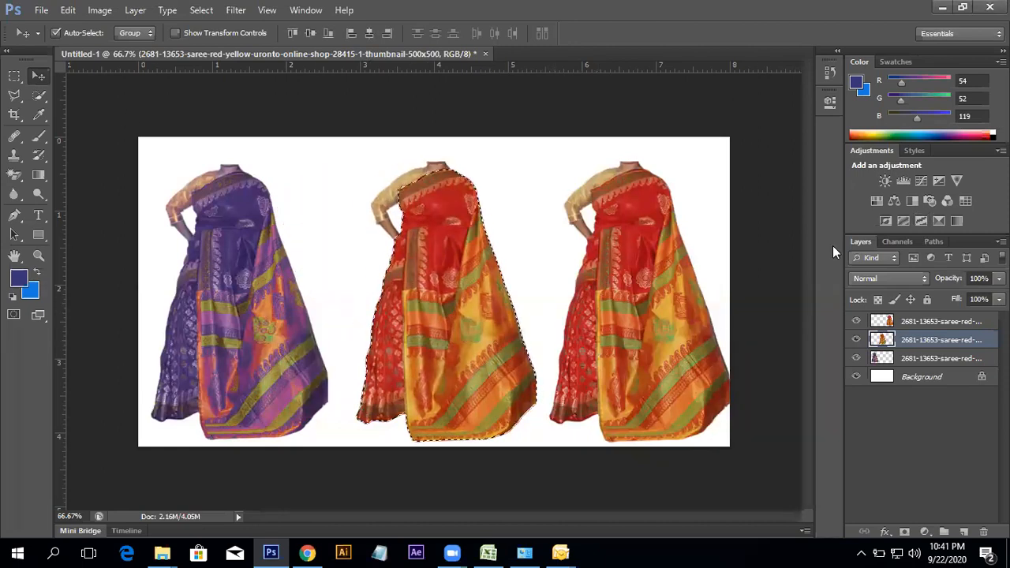
- Try shifting only the Reds of the selected middle saree with Hue/Saturation, using hue +12 and saturation +2
{"action": "left_click", "coordinate": [99, 10]}
{"action": "mouse_move", "coordinate": [198, 48]}
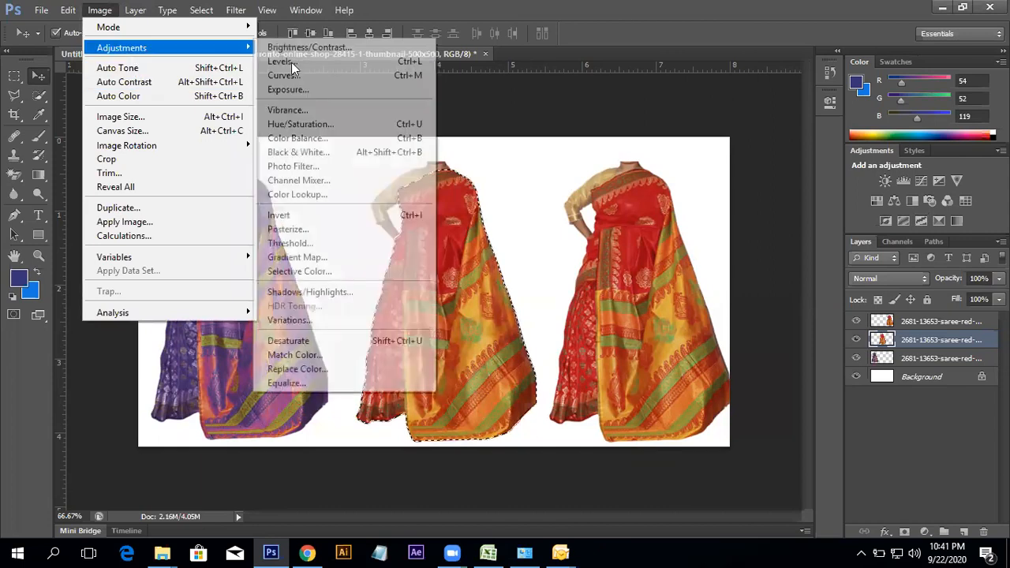
{"action": "left_click", "coordinate": [308, 124]}
{"action": "left_click", "coordinate": [750, 140]}
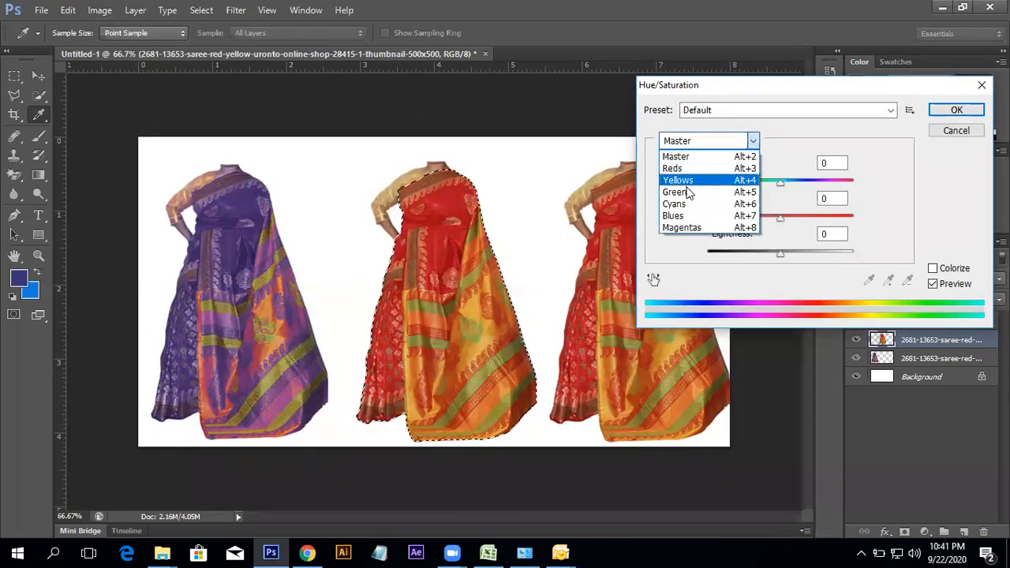
{"action": "left_click", "coordinate": [672, 168]}
{"action": "mouse_move", "coordinate": [779, 183]}
{"action": "left_mouse_down"}
{"action": "mouse_move", "coordinate": [827, 185]}
{"action": "mouse_move", "coordinate": [751, 185]}
{"action": "mouse_move", "coordinate": [844, 183]}
{"action": "mouse_move", "coordinate": [787, 179]}
{"action": "left_mouse_up"}
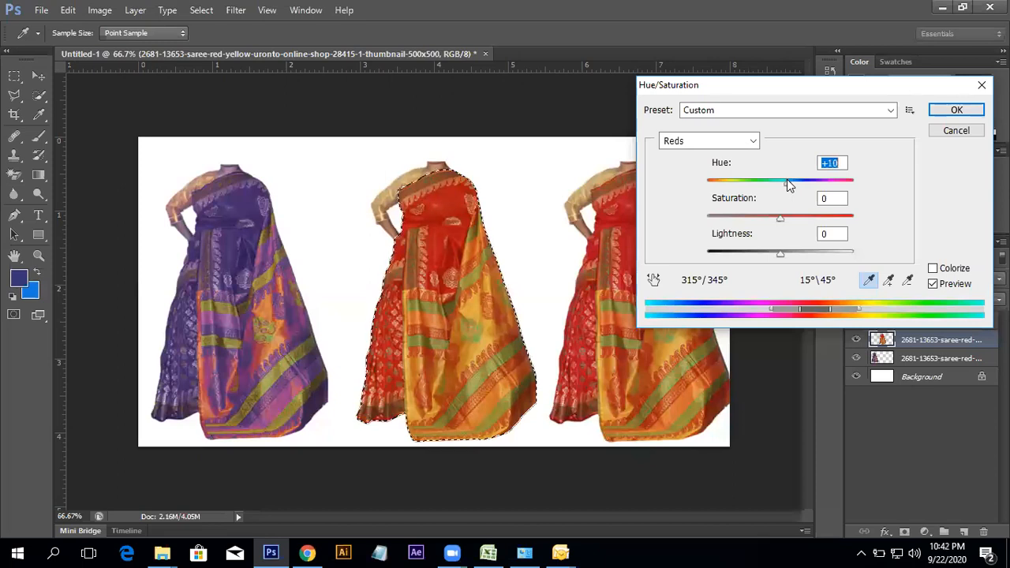
{"action": "left_click_drag", "start_coordinate": [779, 219], "coordinate": [781, 221]}
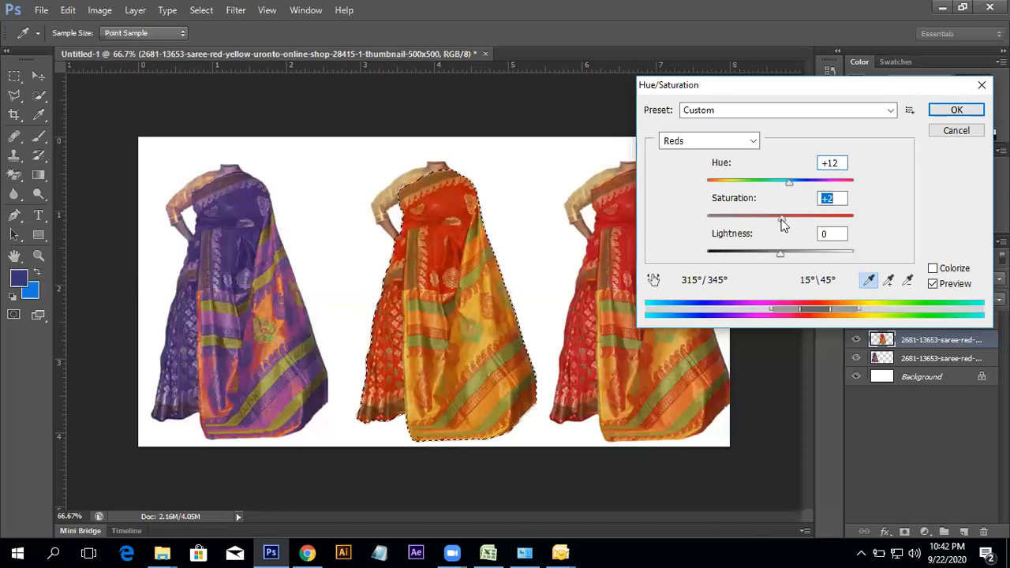
- Try shifting only the Magentas of the selected saree to hue -37, and discard the Hue/Saturation adjustment
{"action": "left_click", "coordinate": [730, 142]}
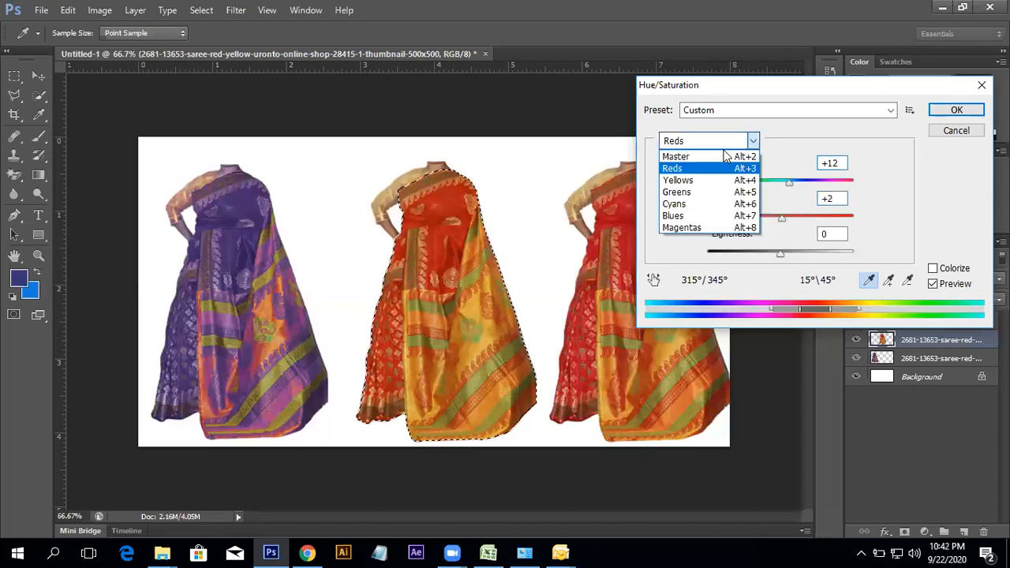
{"action": "left_click", "coordinate": [682, 228]}
{"action": "left_click_drag", "start_coordinate": [787, 187], "coordinate": [754, 194]}
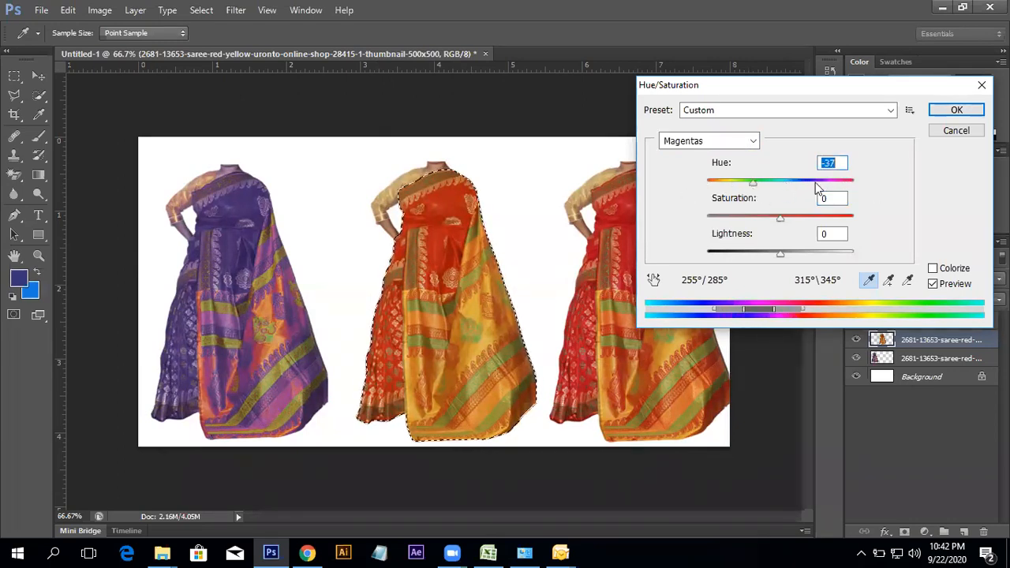
{"action": "left_click", "coordinate": [953, 131]}
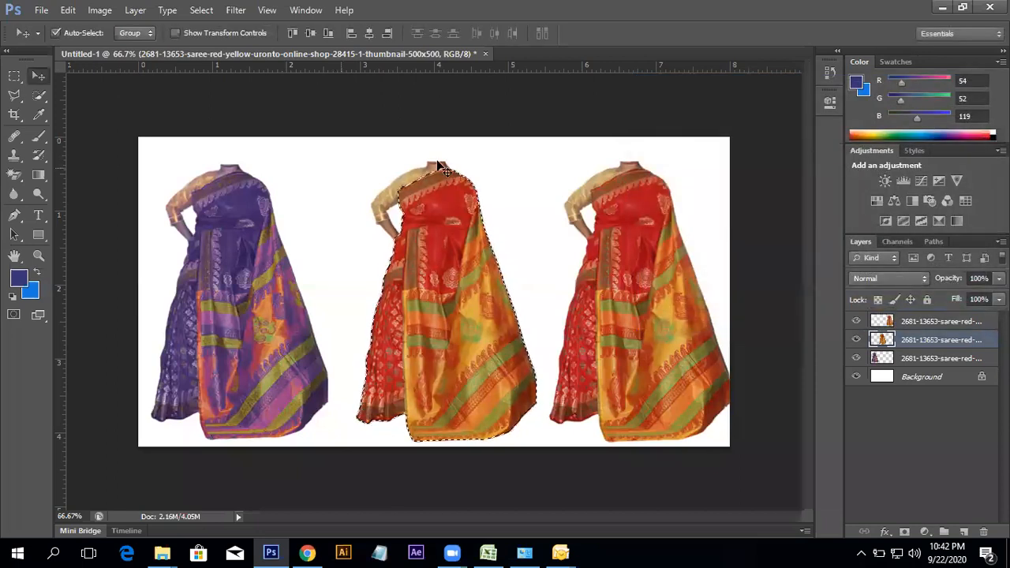
- Try shifting only the Yellows of the selected saree to hue +41 and saturation -15, and discard the adjustment
{"action": "left_click", "coordinate": [99, 10]}
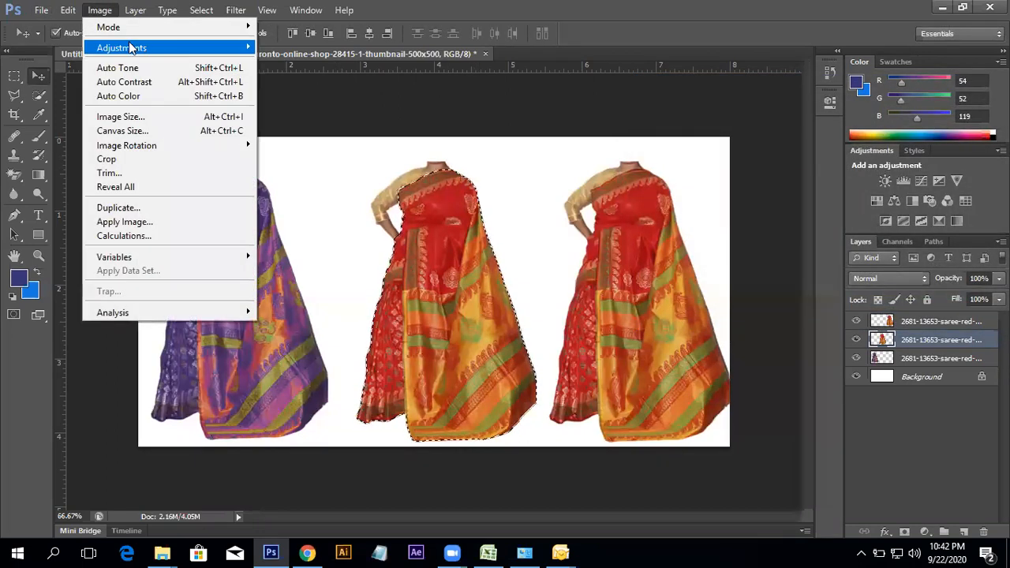
{"action": "mouse_move", "coordinate": [130, 46]}
{"action": "left_click", "coordinate": [297, 126]}
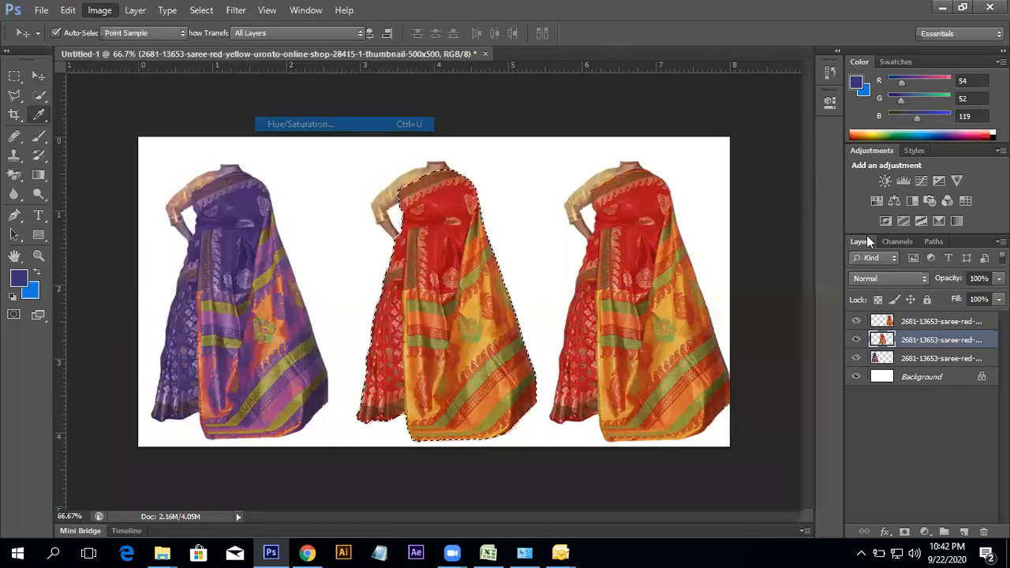
{"action": "left_click", "coordinate": [710, 141]}
{"action": "left_click", "coordinate": [693, 180]}
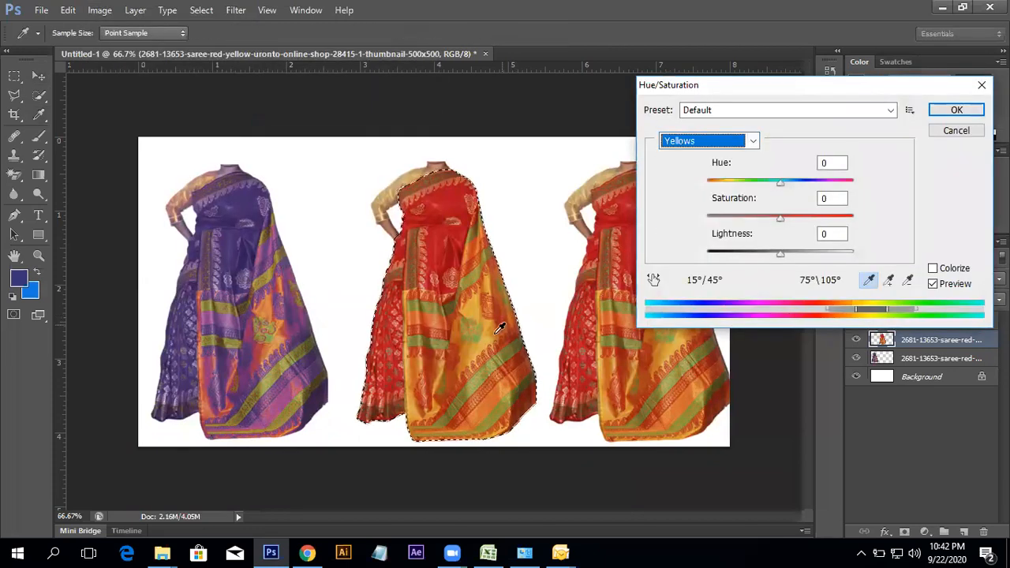
{"action": "left_click_drag", "start_coordinate": [784, 184], "coordinate": [771, 219]}
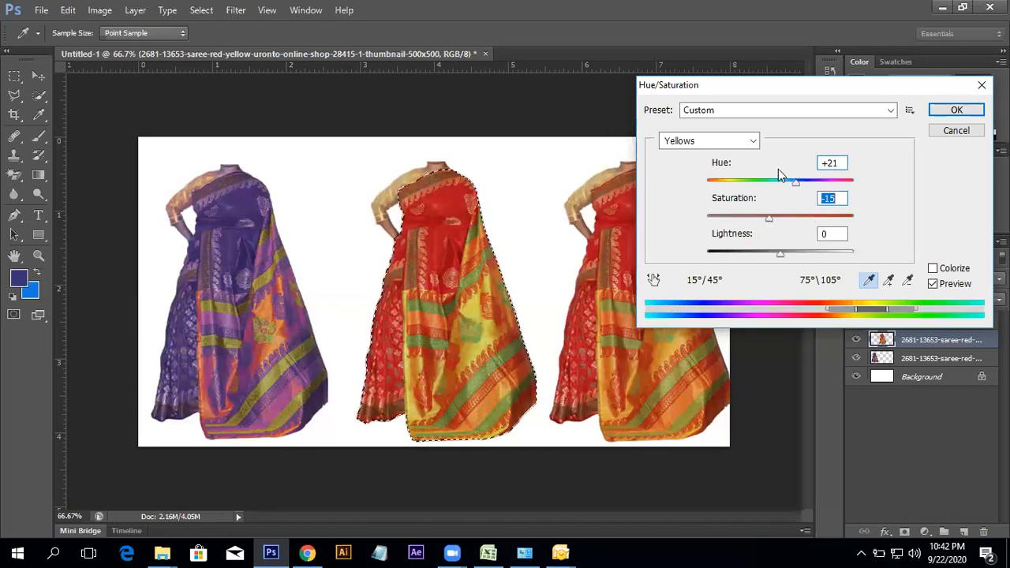
{"action": "left_click_drag", "start_coordinate": [795, 182], "coordinate": [814, 199]}
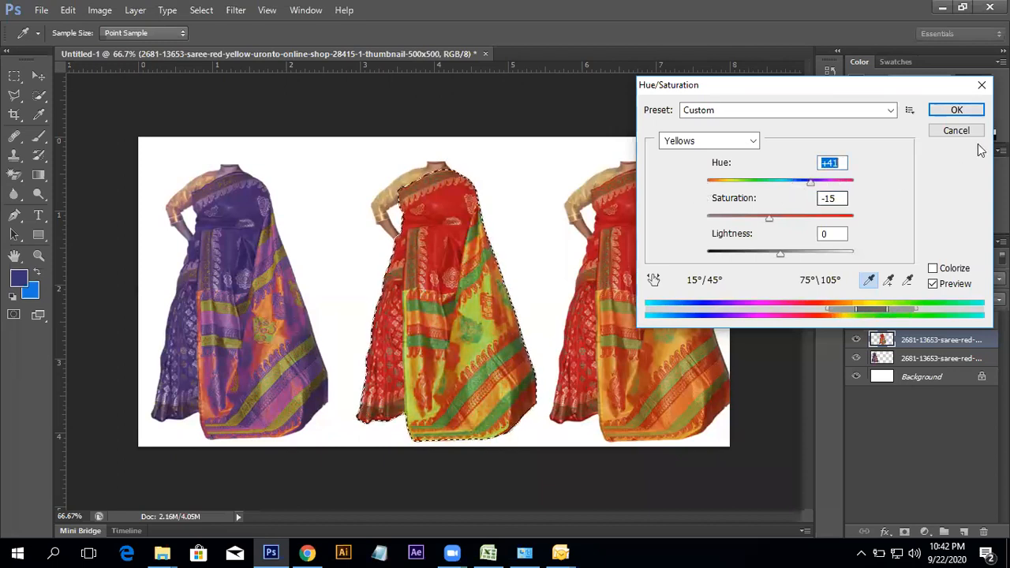
{"action": "left_click", "coordinate": [956, 130]}
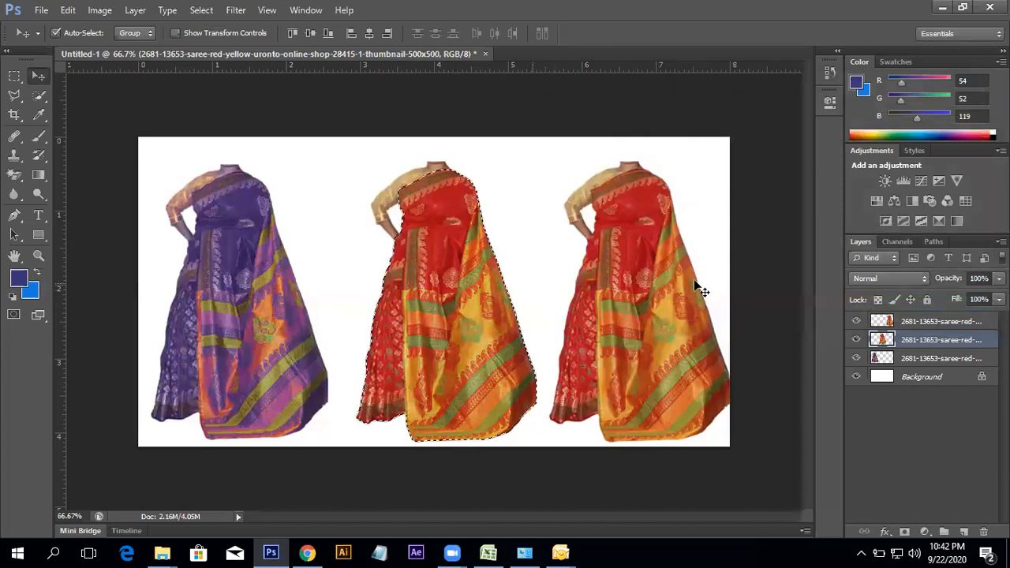
- Delete the selected saree area from the middle copy and make the layer of the third, red saree active
{"action": "key", "text": "Delete"}
{"action": "left_click", "coordinate": [937, 323]}
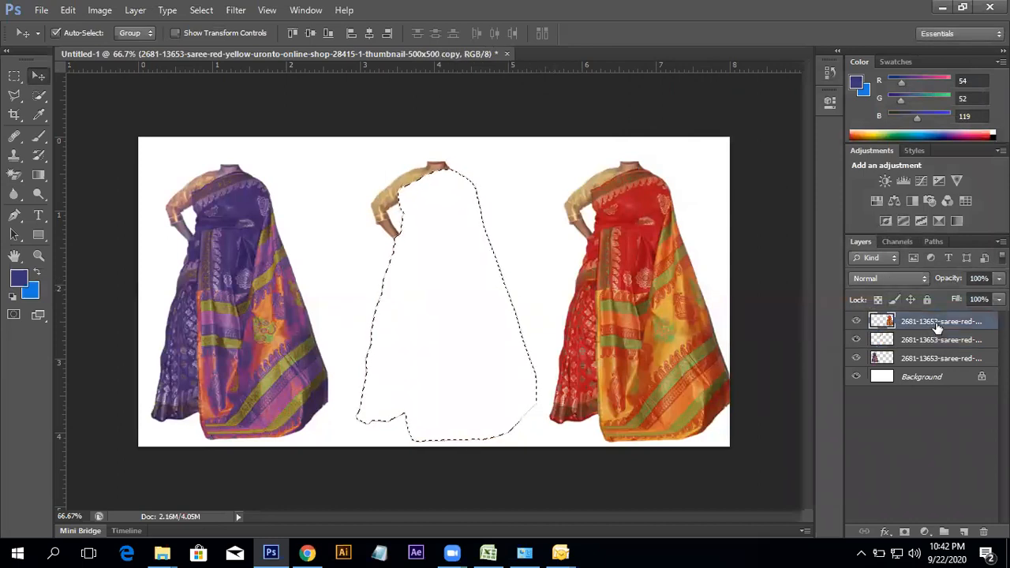
{"action": "key", "text": "ctrl+s"}
{"action": "left_click", "coordinate": [714, 71]}
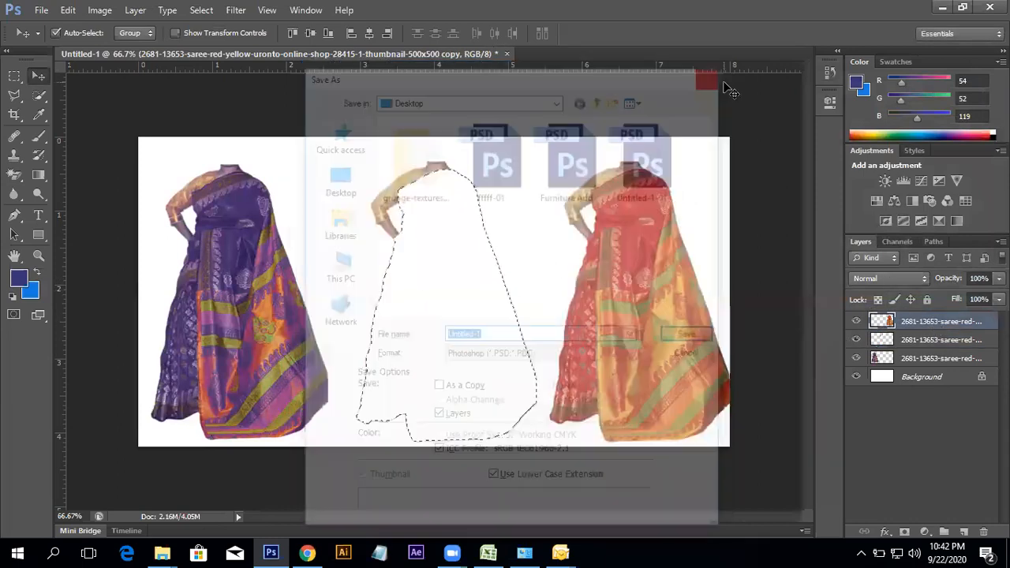
- Delete all the saree layers so that only the white background is left
{"action": "key", "text": "Delete"}
{"action": "key", "text": "Delete"}
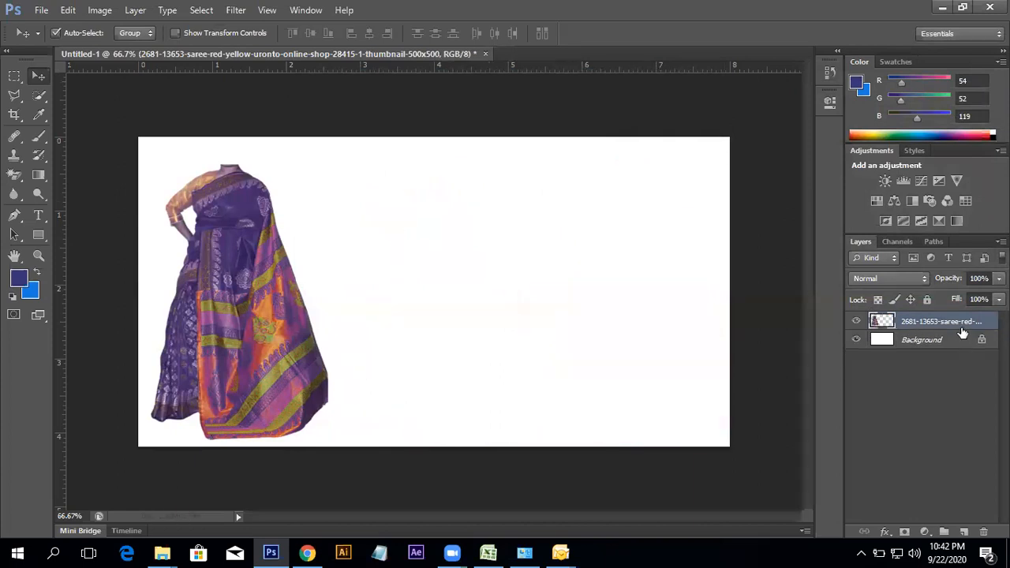
{"action": "key", "text": "Delete"}
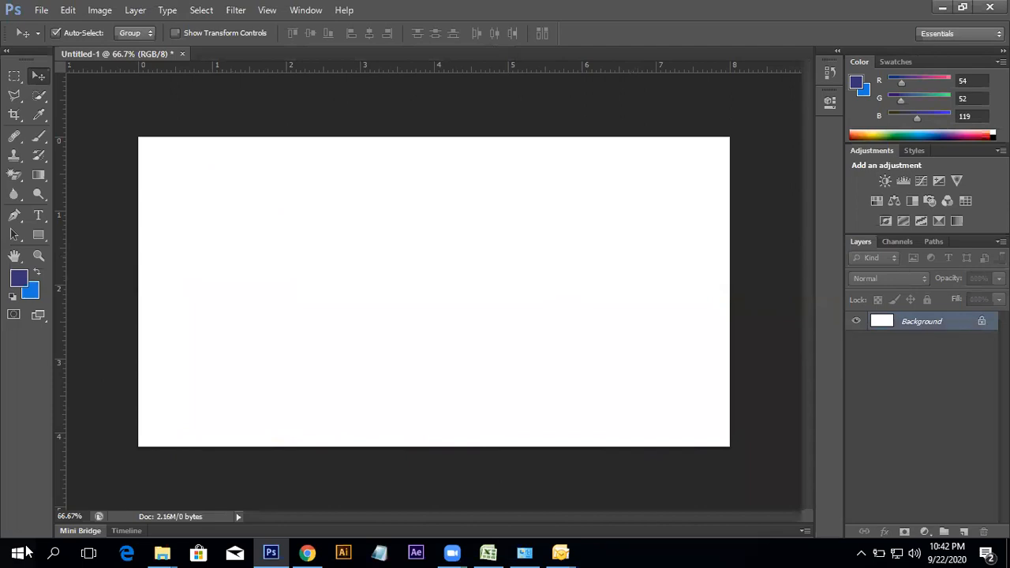
{"action": "left_click", "coordinate": [100, 10]}
{"action": "mouse_move", "coordinate": [108, 49]}
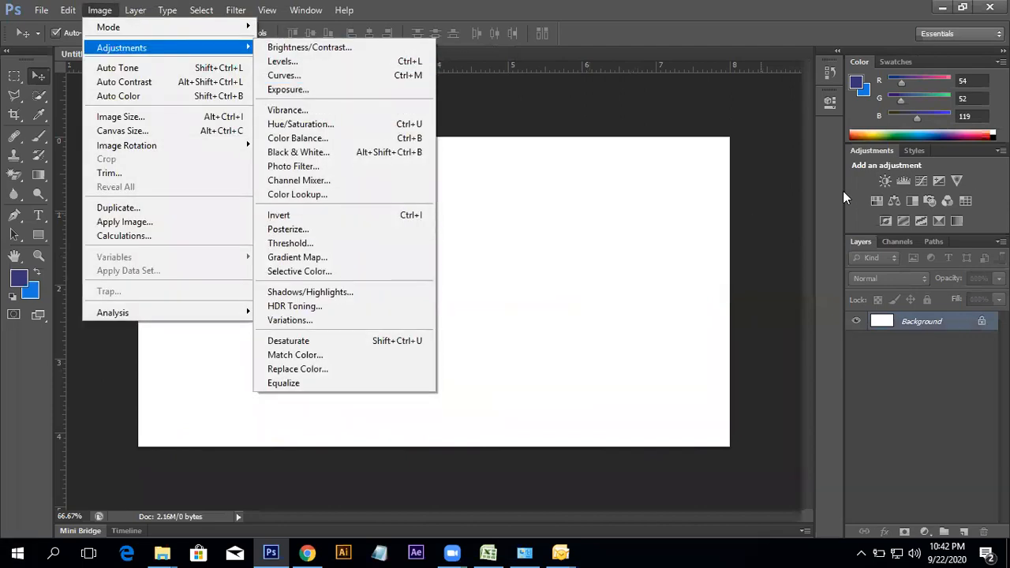
{"action": "left_click", "coordinate": [697, 214]}
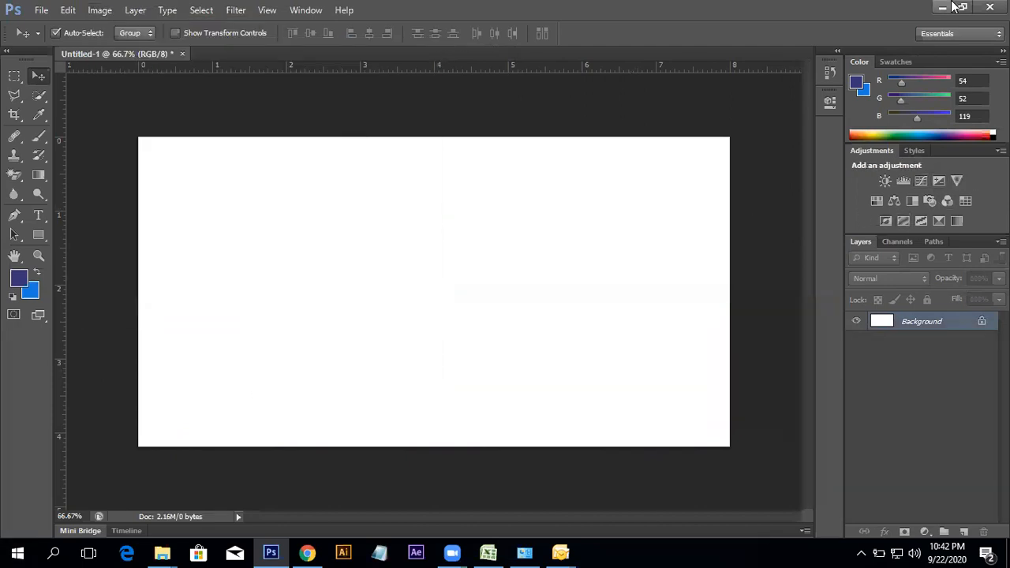
{"action": "left_click", "coordinate": [271, 552]}
{"action": "left_click", "coordinate": [271, 552]}
{"action": "left_click", "coordinate": [99, 9]}
{"action": "mouse_move", "coordinate": [117, 49]}
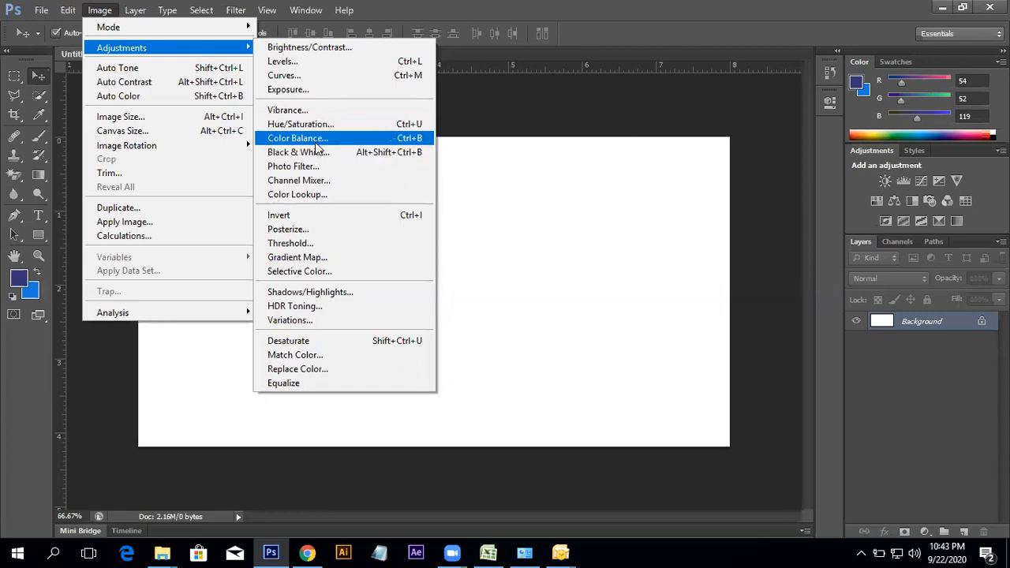
{"action": "left_click", "coordinate": [661, 314]}
- Switch to the browser, place the downloaded 2681-13653 saree PNG onto the blank Photoshop canvas, and nudge it slightly downwards
{"action": "left_click", "coordinate": [940, 8]}
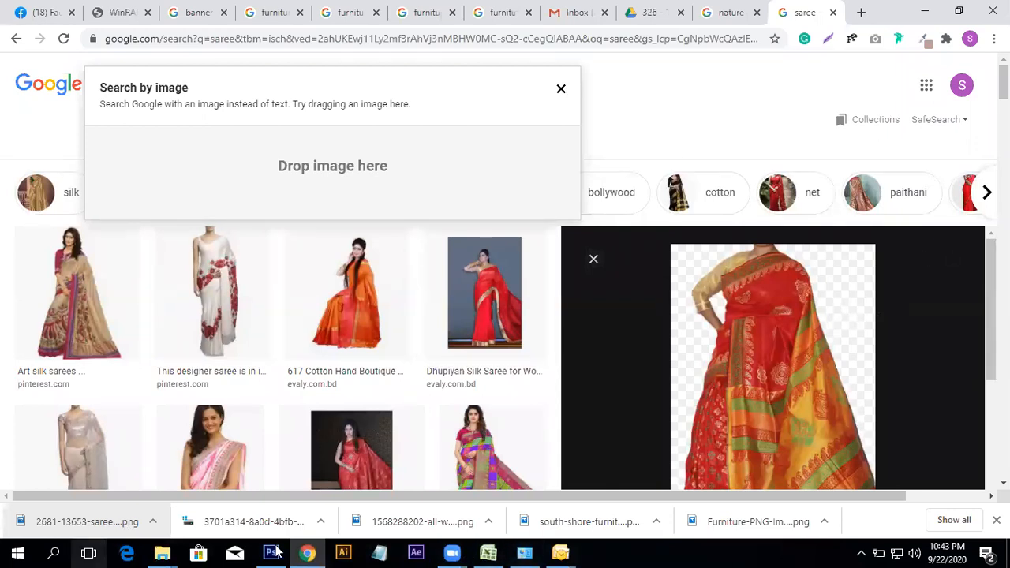
{"action": "left_click_drag", "start_coordinate": [86, 521], "coordinate": [379, 354]}
{"action": "key", "text": "Down"}
{"action": "key", "text": "Down"}
{"action": "key", "text": "Down"}
{"action": "key", "text": "Down"}
{"action": "key", "text": "Down"}
{"action": "key", "text": "Down"}
{"action": "key", "text": "Down"}
{"action": "key", "text": "Down"}
{"action": "key", "text": "Down"}
{"action": "key", "text": "Down"}
{"action": "key", "text": "Down"}
{"action": "key", "text": "Down"}
{"action": "key", "text": "Down"}
{"action": "key", "text": "Down"}
{"action": "key", "text": "Down"}
{"action": "key", "text": "Down"}
{"action": "key", "text": "Down"}
{"action": "key", "text": "Down"}
{"action": "key", "text": "Down"}
{"action": "key", "text": "Down"}
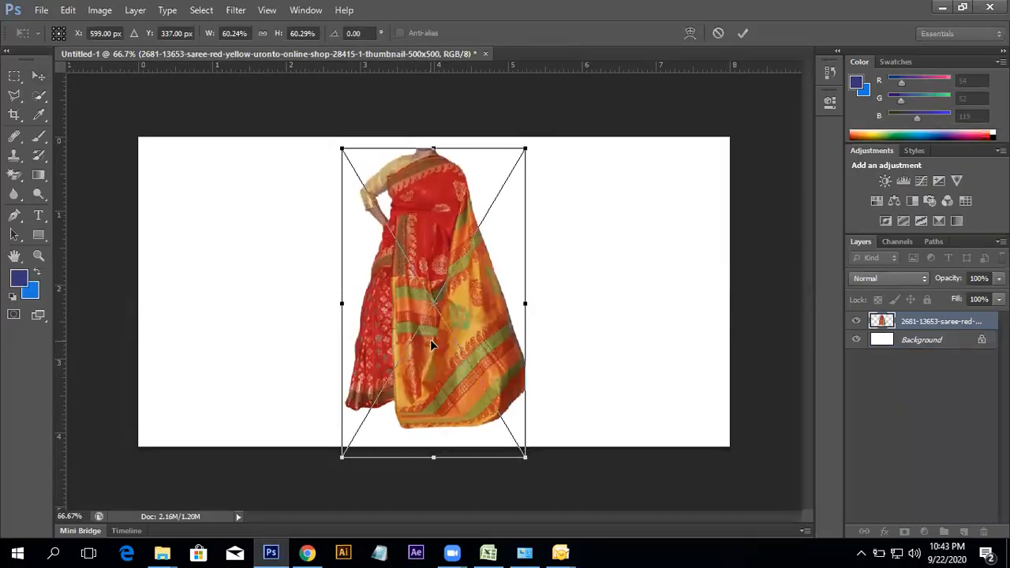
{"action": "key", "text": "Return"}
- Rasterize the placed saree layer to allow direct colour adjustments
{"action": "left_click", "coordinate": [95, 12]}
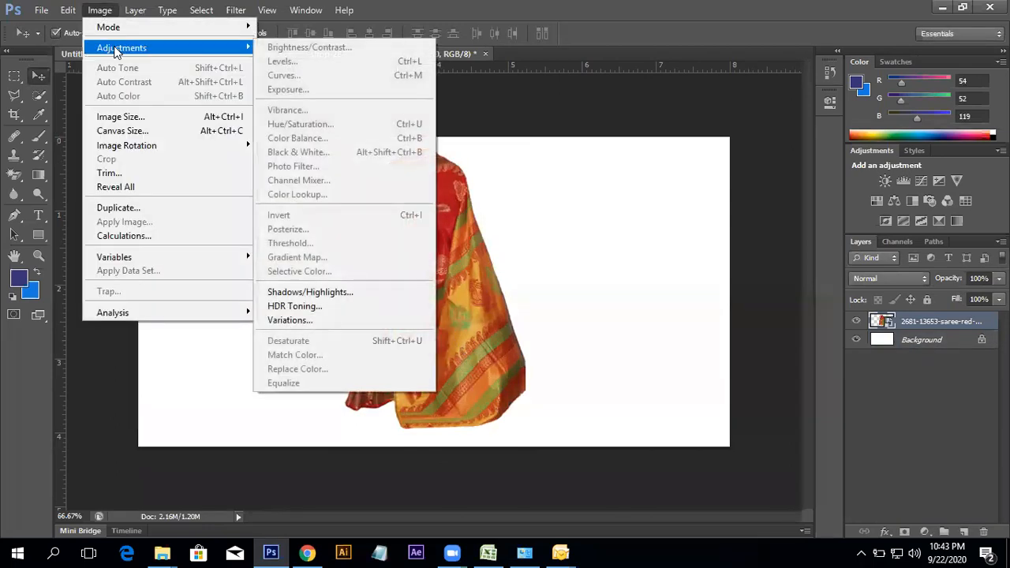
{"action": "right_click", "coordinate": [984, 330]}
{"action": "left_click", "coordinate": [856, 174]}
- Try a Vibrance adjustment of vibrance -100 and saturation +44 on the saree, and discard it
{"action": "left_click", "coordinate": [99, 9]}
{"action": "mouse_move", "coordinate": [122, 48]}
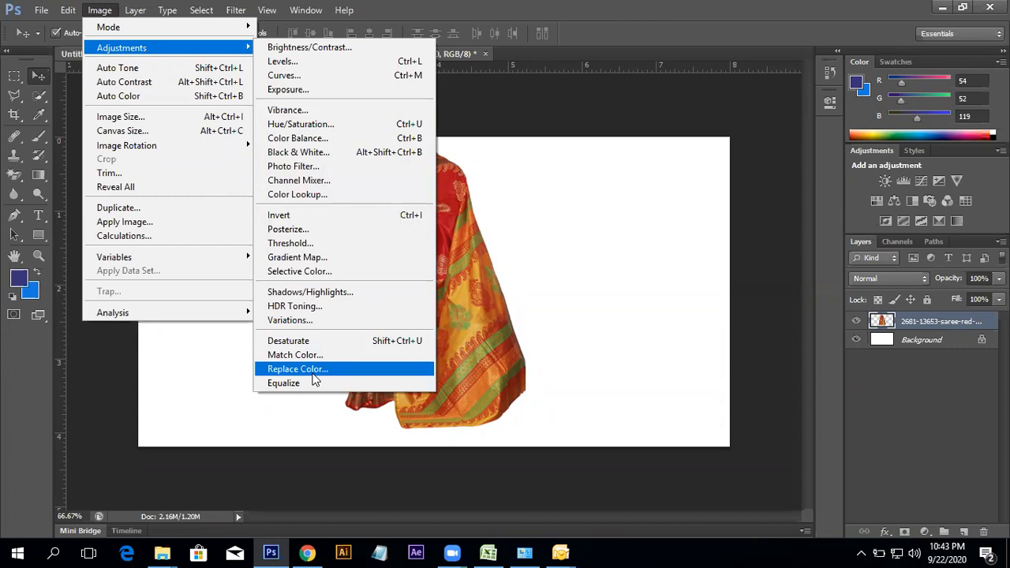
{"action": "left_click", "coordinate": [298, 115]}
{"action": "left_click_drag", "start_coordinate": [471, 152], "coordinate": [654, 151]}
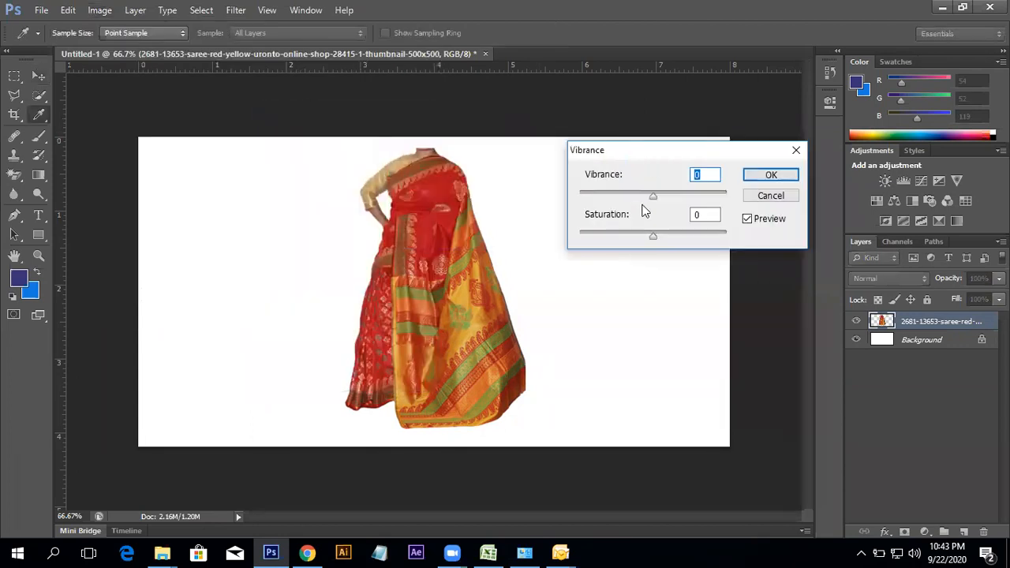
{"action": "left_click_drag", "start_coordinate": [713, 198], "coordinate": [564, 195]}
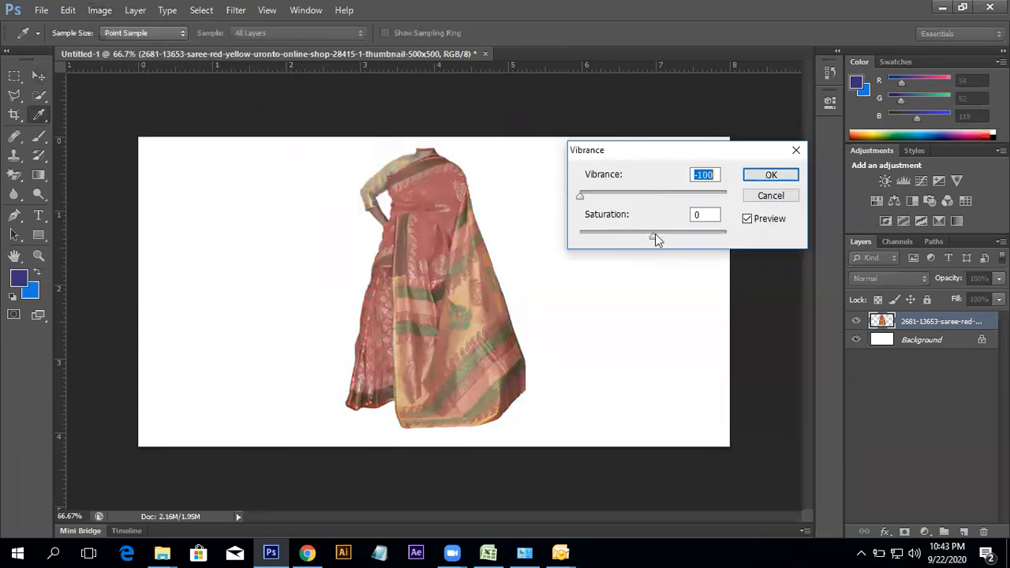
{"action": "left_click_drag", "start_coordinate": [653, 236], "coordinate": [685, 235]}
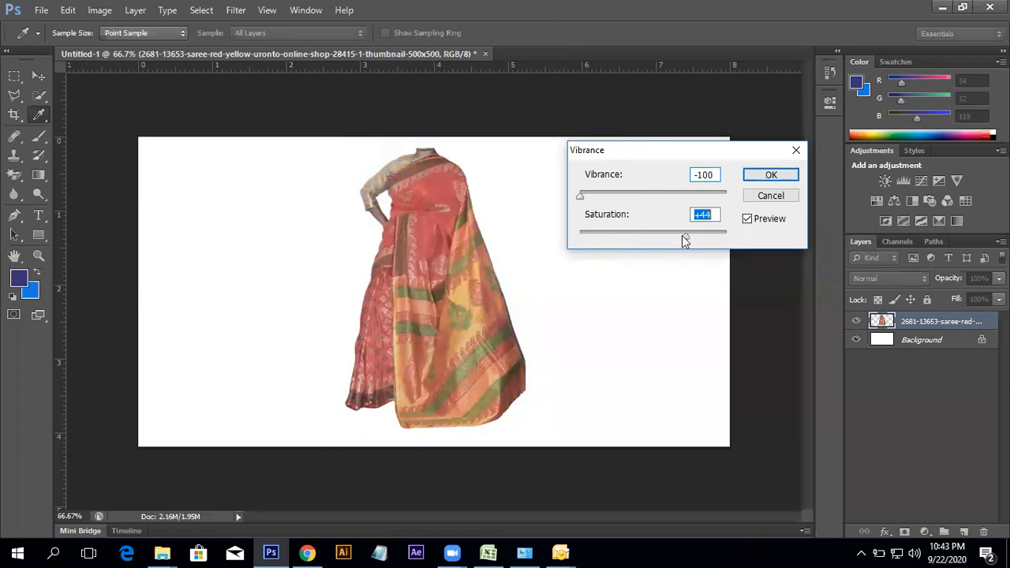
{"action": "left_click", "coordinate": [771, 197]}
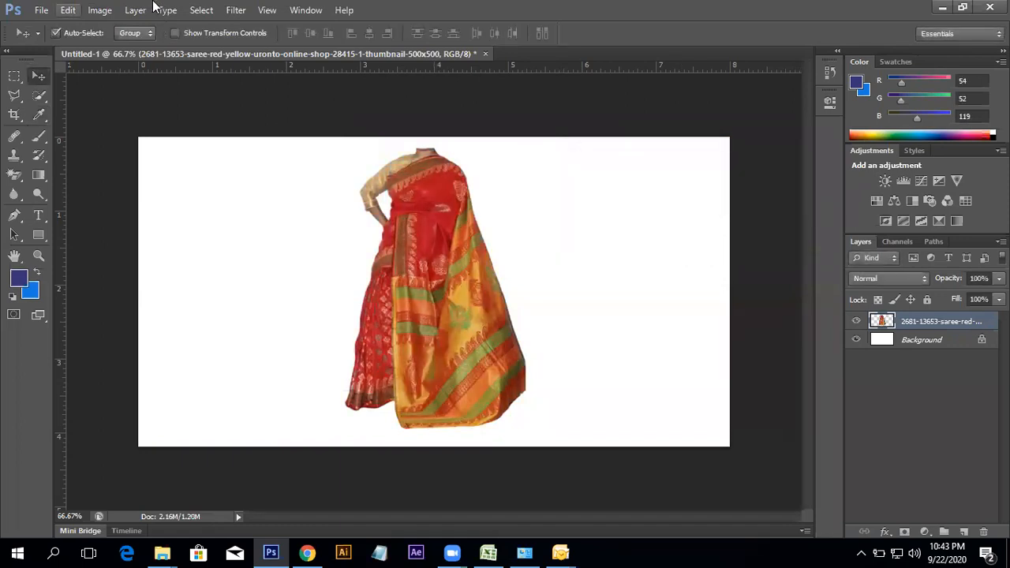
- Open Replace Color for the saree layer and try sampling the olive-green and orange-brown tones of its diagonal border
{"action": "left_click", "coordinate": [104, 11]}
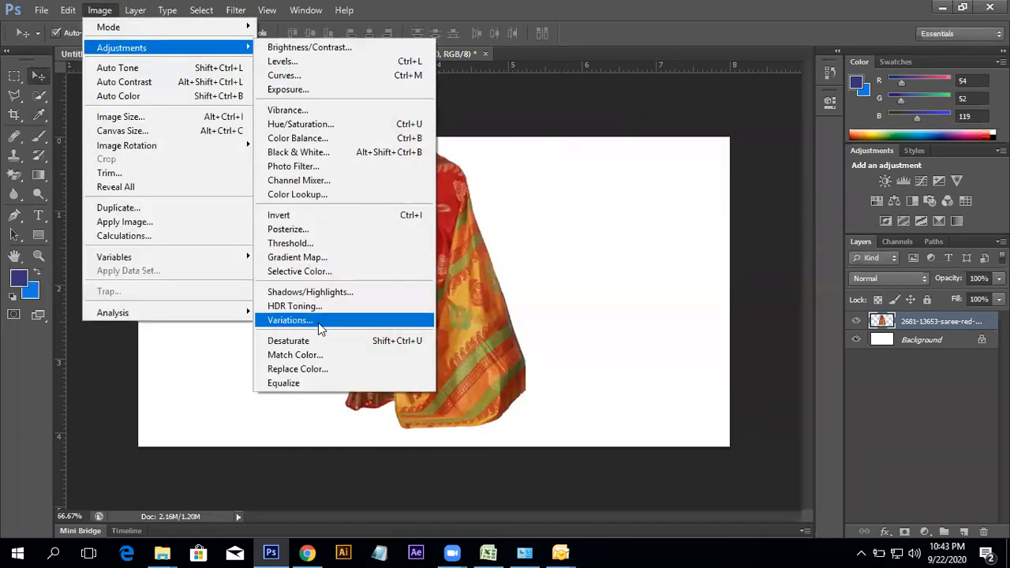
{"action": "left_click", "coordinate": [307, 370]}
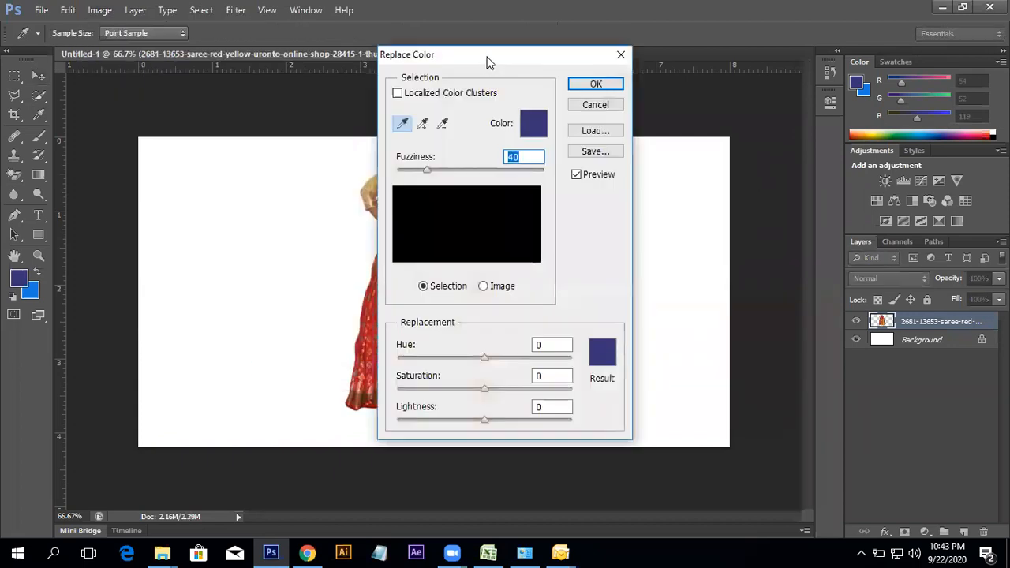
{"action": "left_click_drag", "start_coordinate": [488, 61], "coordinate": [726, 69]}
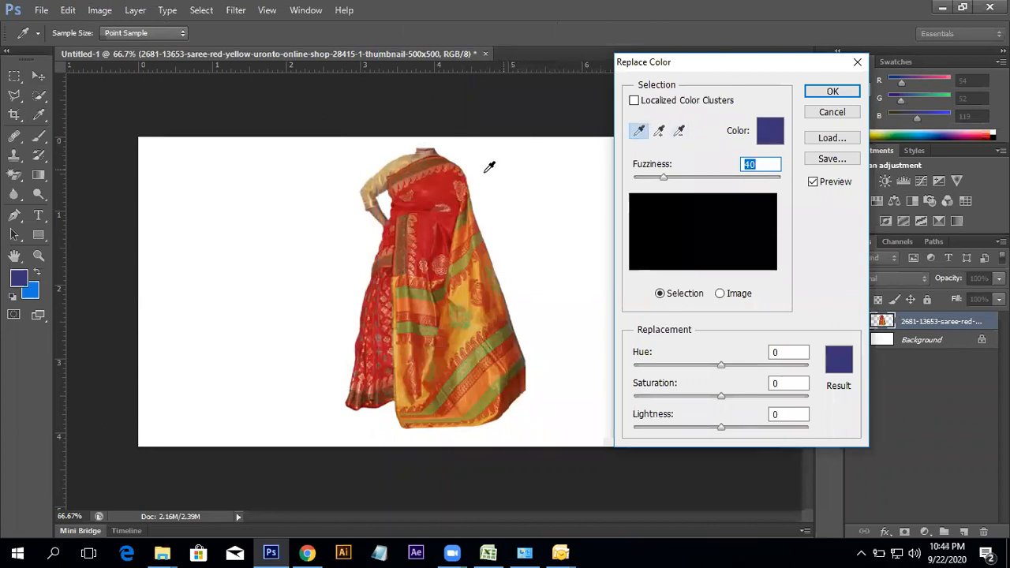
{"action": "left_click", "coordinate": [462, 266]}
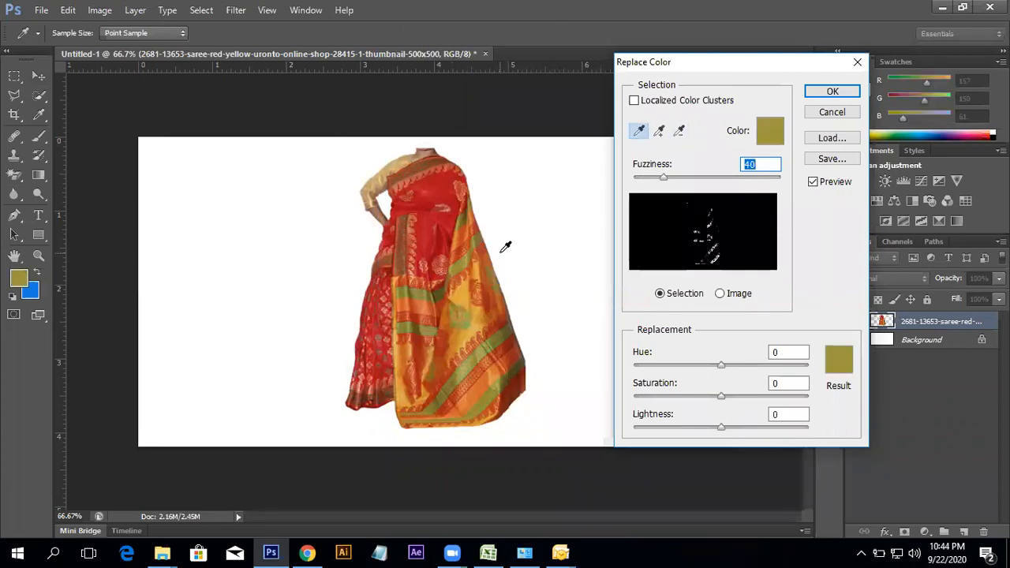
{"action": "left_click", "coordinate": [466, 271], "text": "ctrl"}
{"action": "left_click", "coordinate": [467, 271], "text": "ctrl"}
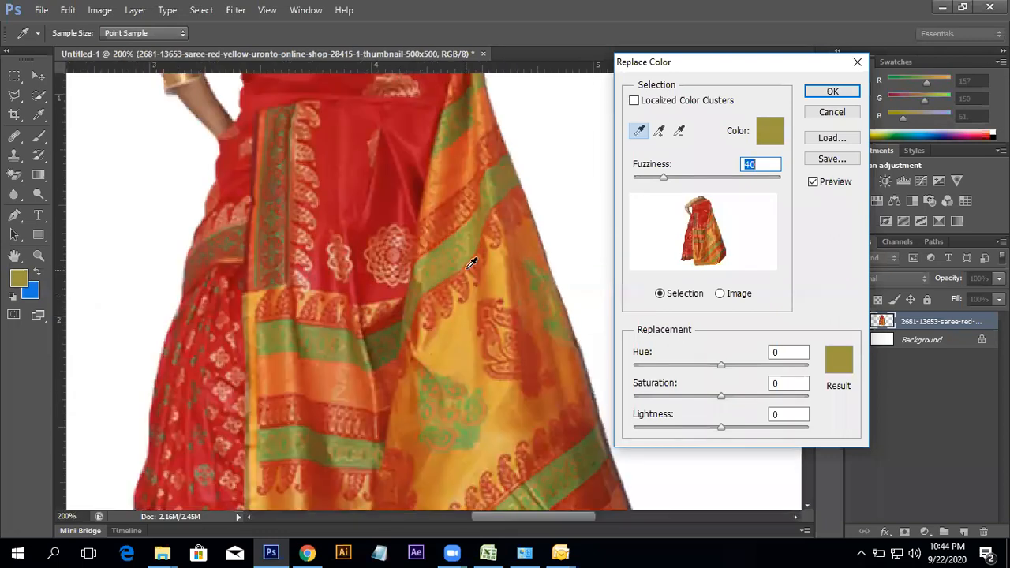
{"action": "left_click", "coordinate": [466, 232]}
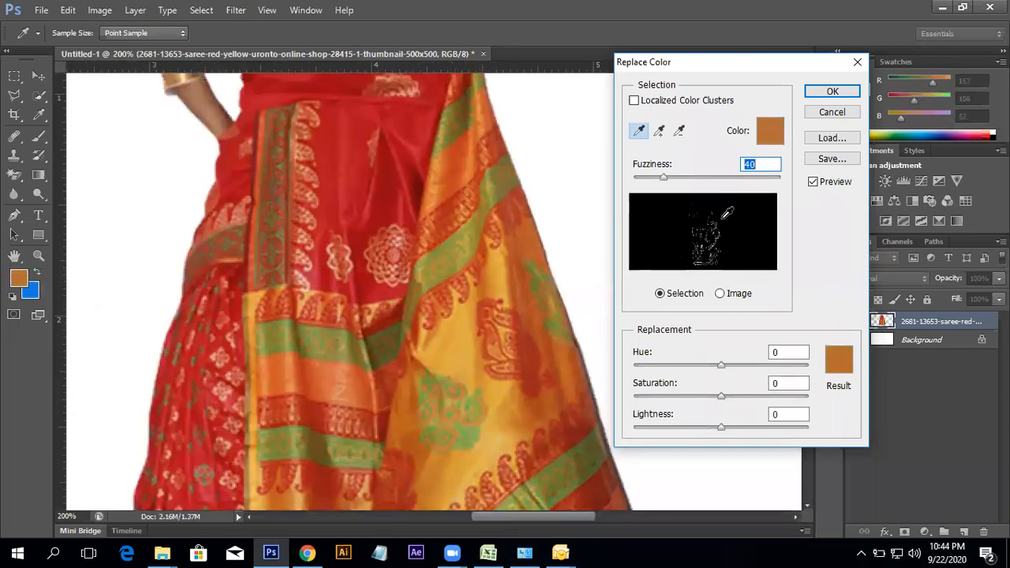
{"action": "left_click", "coordinate": [439, 243]}
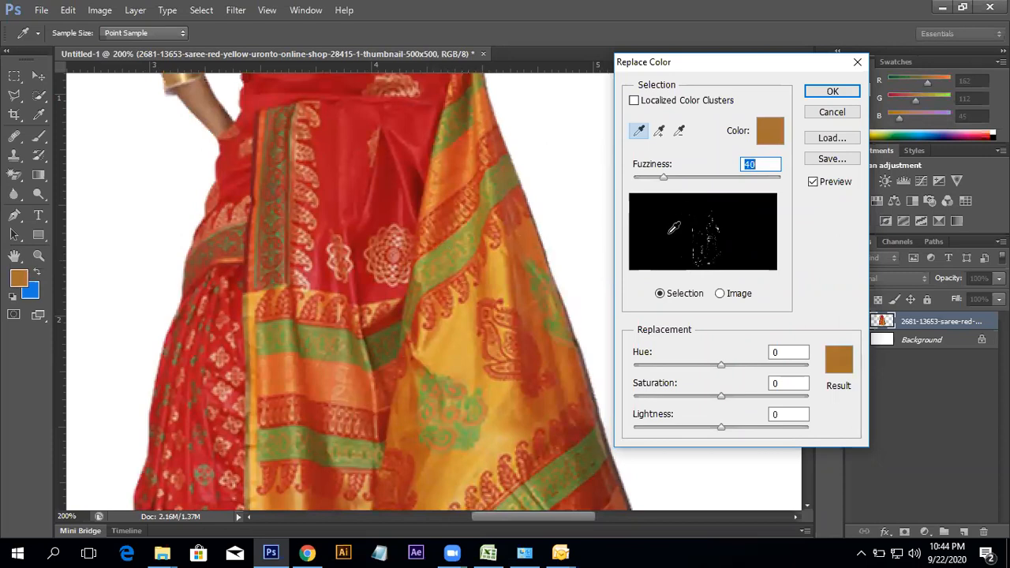
- Set the Replace Color fuzziness to 33 and sample the red of the saree's upper body
{"action": "mouse_move", "coordinate": [667, 184]}
{"action": "left_mouse_down"}
{"action": "mouse_move", "coordinate": [755, 181]}
{"action": "mouse_move", "coordinate": [584, 192]}
{"action": "mouse_move", "coordinate": [650, 194]}
{"action": "left_mouse_up"}
{"action": "left_click", "coordinate": [388, 167]}
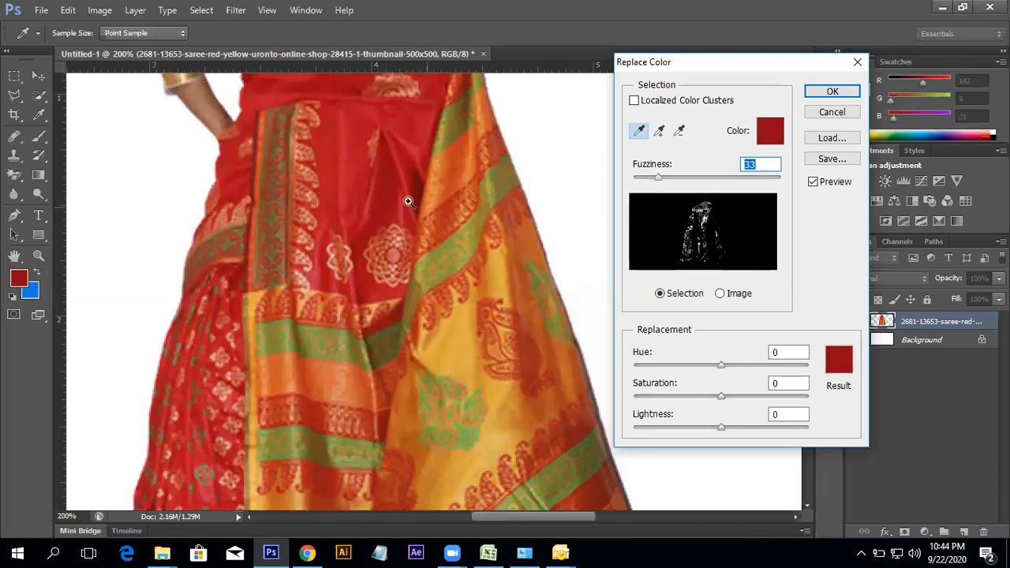
{"action": "key", "text": "ctrl+minus"}
{"action": "key", "text": "ctrl+minus"}
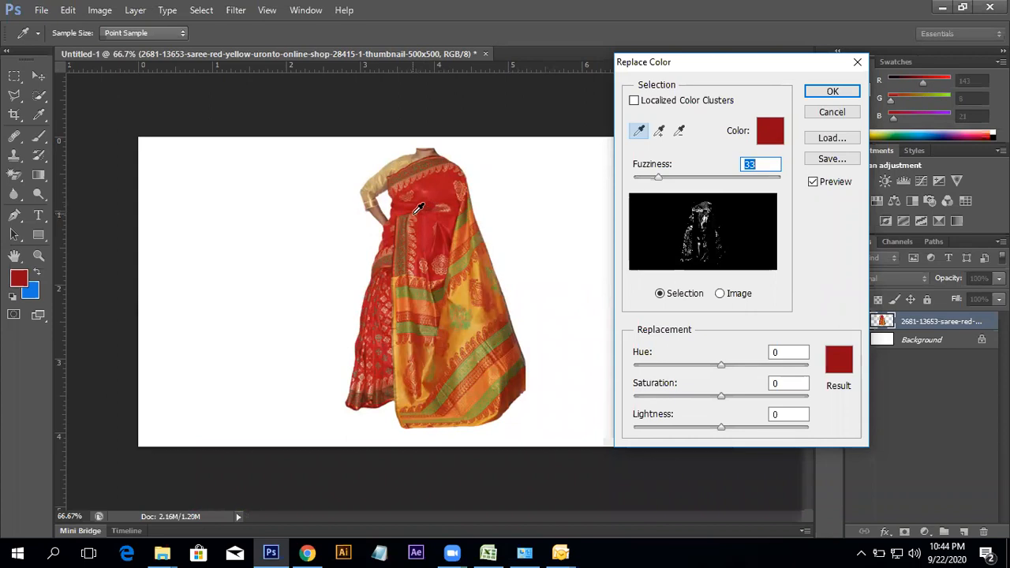
{"action": "left_click", "coordinate": [433, 218]}
{"action": "left_click", "coordinate": [443, 191]}
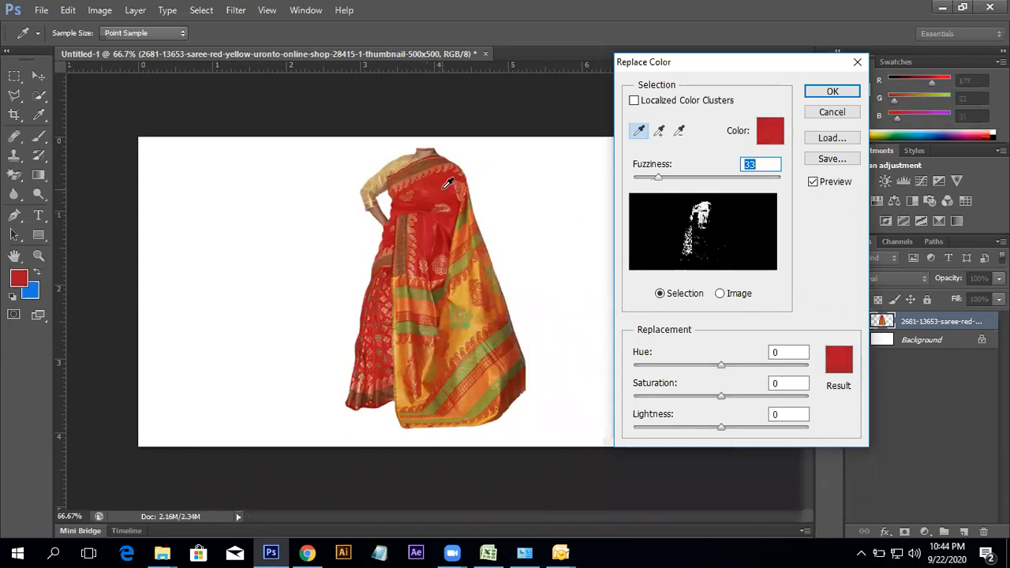
- Try replacing the sampled red with hue +55 and saturation +9, and change the hue to -95
{"action": "left_click_drag", "start_coordinate": [658, 180], "coordinate": [658, 180]}
{"action": "left_click_drag", "start_coordinate": [725, 366], "coordinate": [748, 364]}
{"action": "mouse_move", "coordinate": [726, 401]}
{"action": "left_mouse_down"}
{"action": "mouse_move", "coordinate": [692, 397]}
{"action": "mouse_move", "coordinate": [731, 397]}
{"action": "left_mouse_up"}
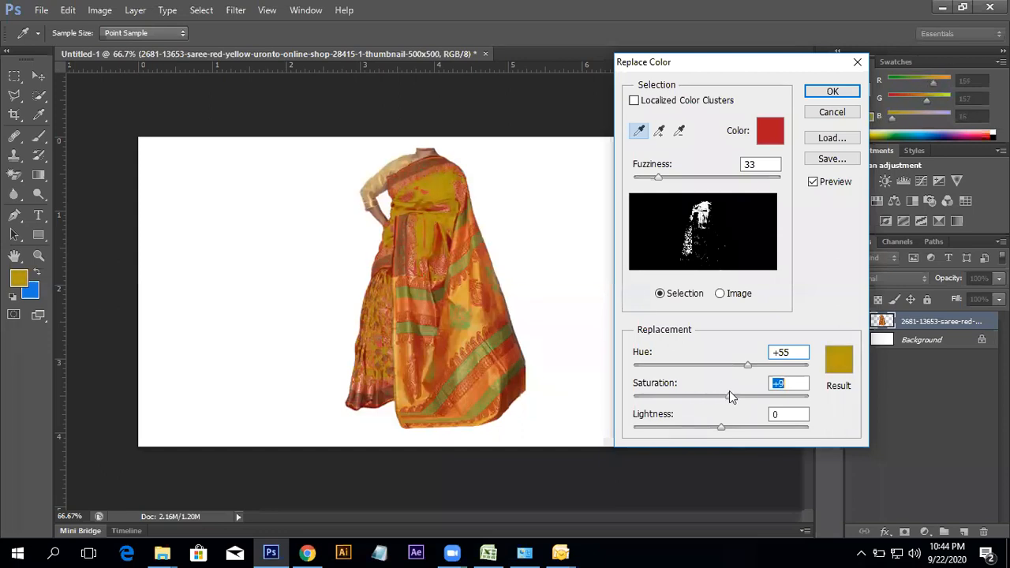
{"action": "left_click_drag", "start_coordinate": [755, 364], "coordinate": [677, 368]}
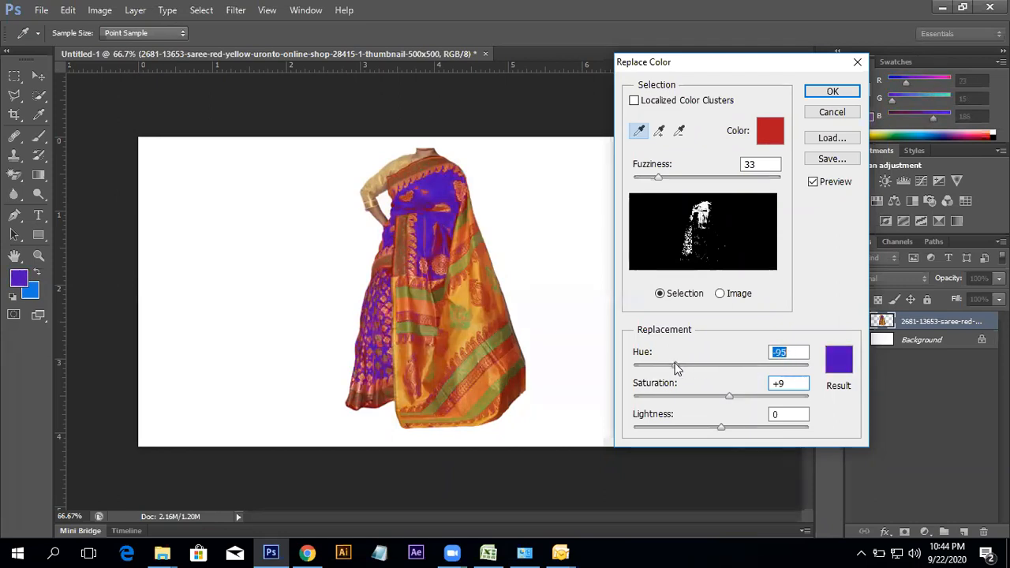
- Try sampling the saree's yellow alone, return to the red sample, and add the draped end's yellow and darker red tones
{"action": "left_click", "coordinate": [466, 298]}
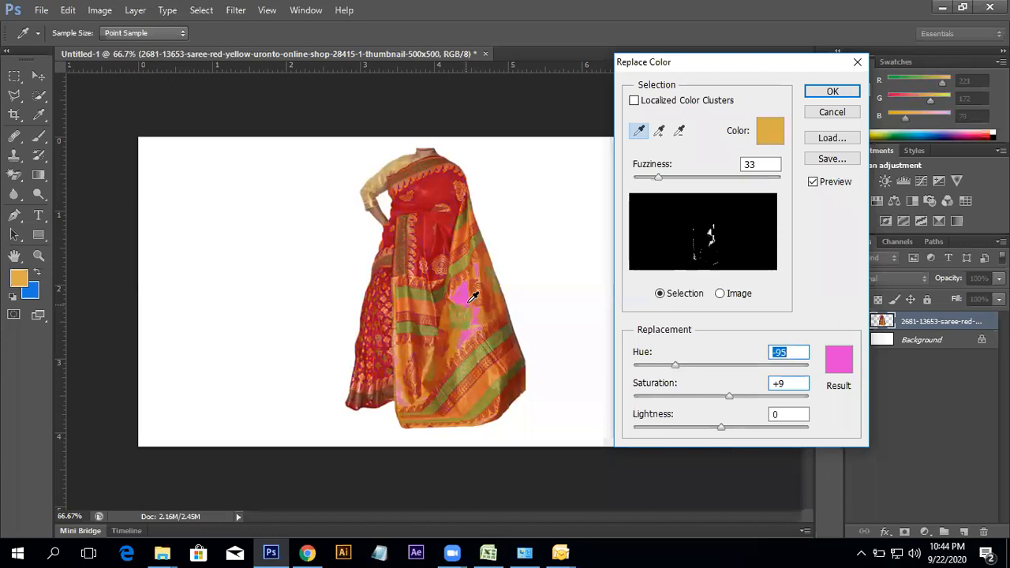
{"action": "left_click", "coordinate": [444, 288]}
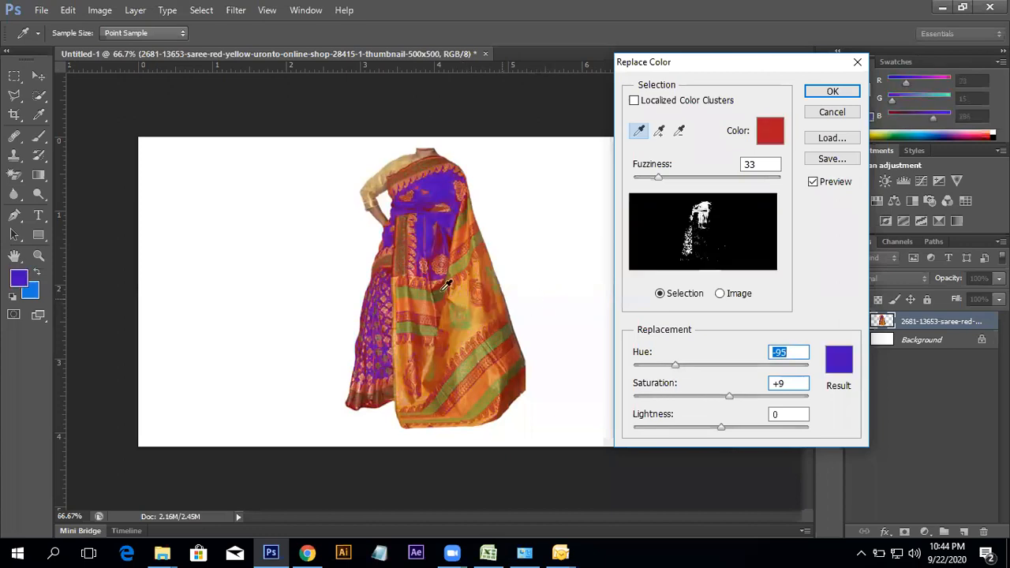
{"action": "left_click", "coordinate": [659, 131]}
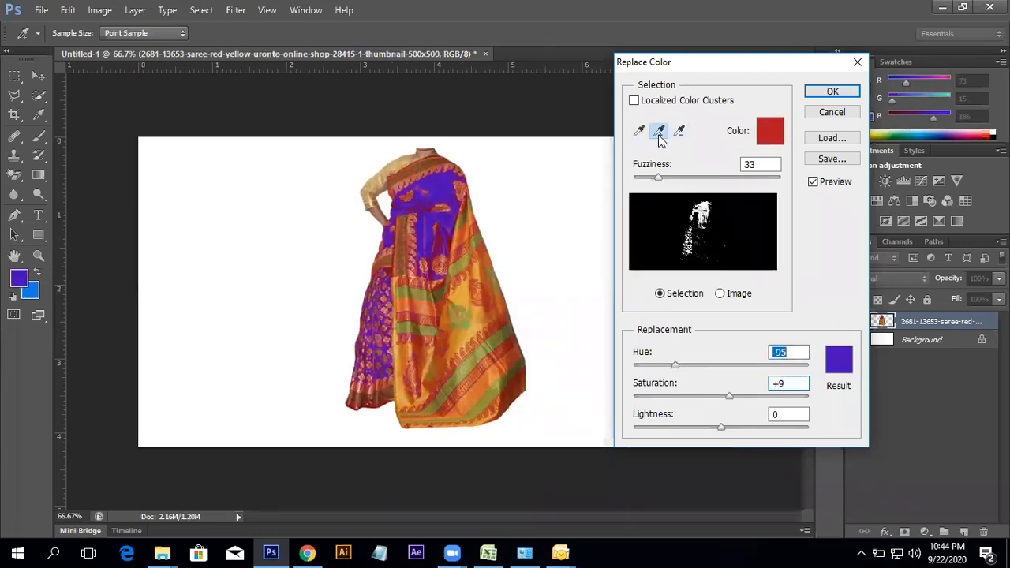
{"action": "left_click", "coordinate": [465, 295]}
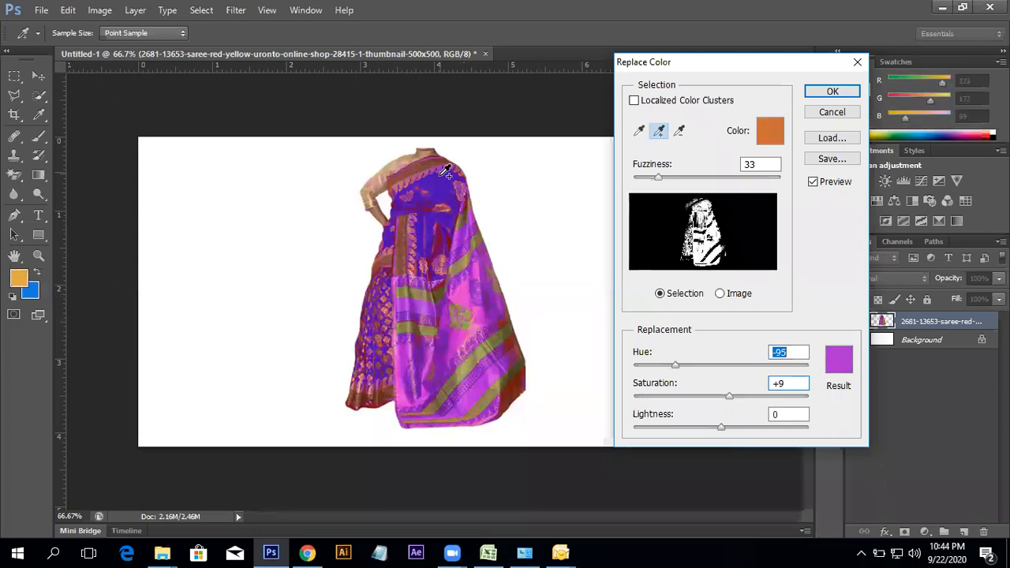
{"action": "left_click", "coordinate": [512, 344]}
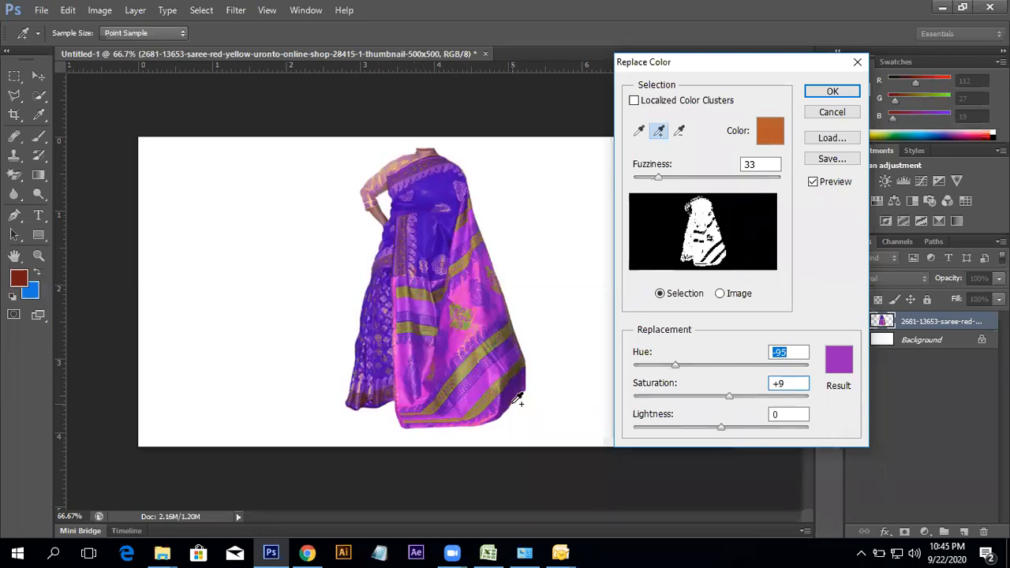
- Subtract red and orange tones of the saree from the Replace Color selection, and discard the adjustment
{"action": "left_click", "coordinate": [678, 131]}
{"action": "left_click", "coordinate": [505, 306]}
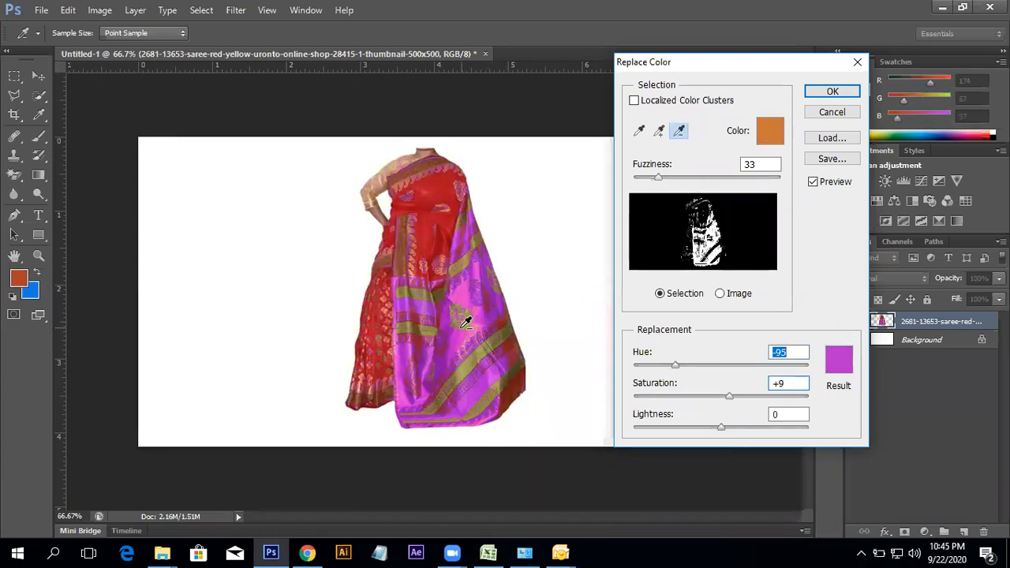
{"action": "left_click", "coordinate": [448, 247]}
{"action": "left_click", "coordinate": [434, 248]}
{"action": "left_click", "coordinate": [424, 309]}
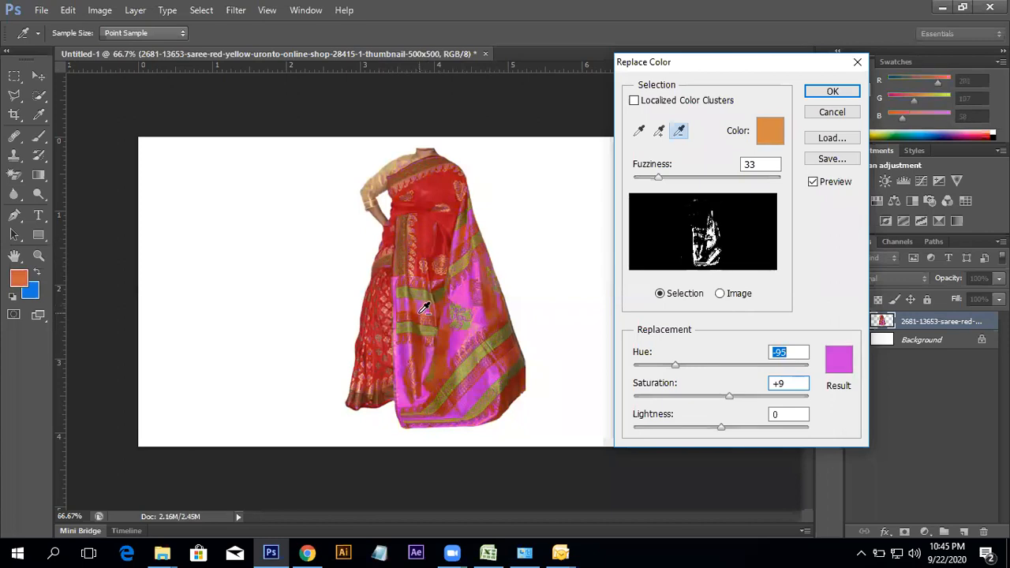
{"action": "left_click", "coordinate": [493, 347]}
{"action": "left_click", "coordinate": [471, 289]}
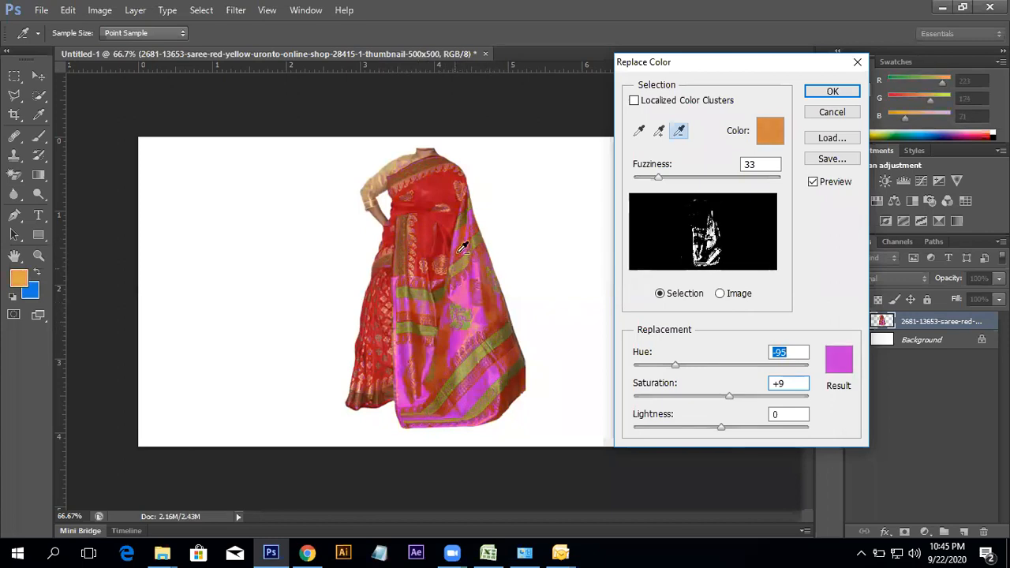
{"action": "left_click", "coordinate": [464, 236]}
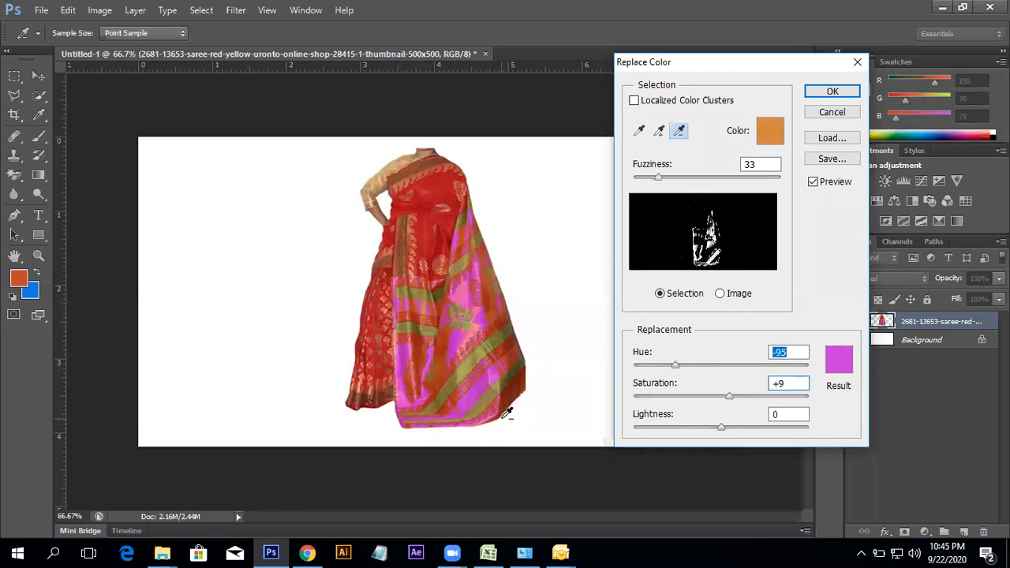
{"action": "left_click", "coordinate": [830, 117]}
- Replace the sampled red of the saree's upper body using Replace Color with hue +175, and apply the adjustment
{"action": "left_click", "coordinate": [100, 10]}
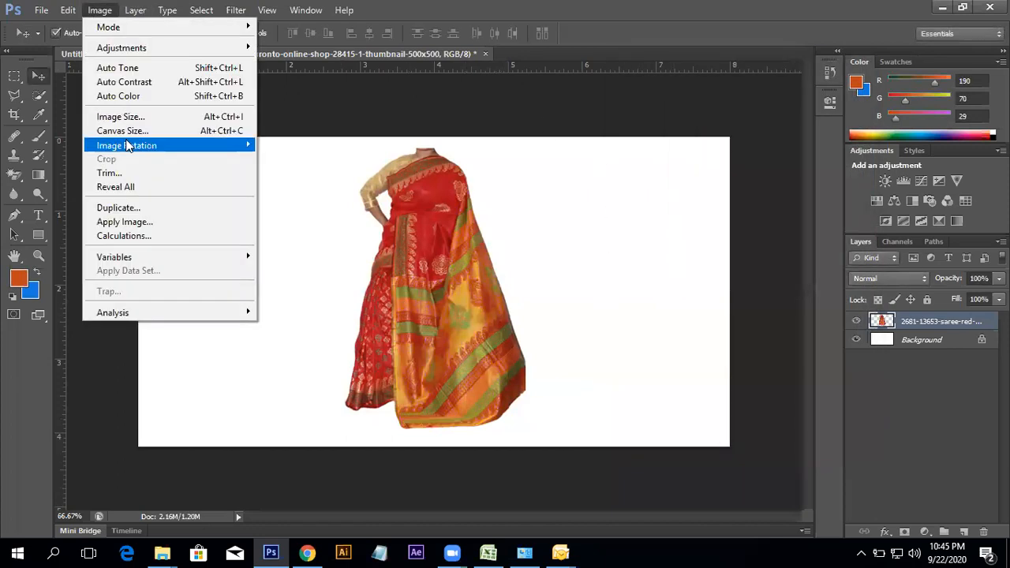
{"action": "mouse_move", "coordinate": [135, 48]}
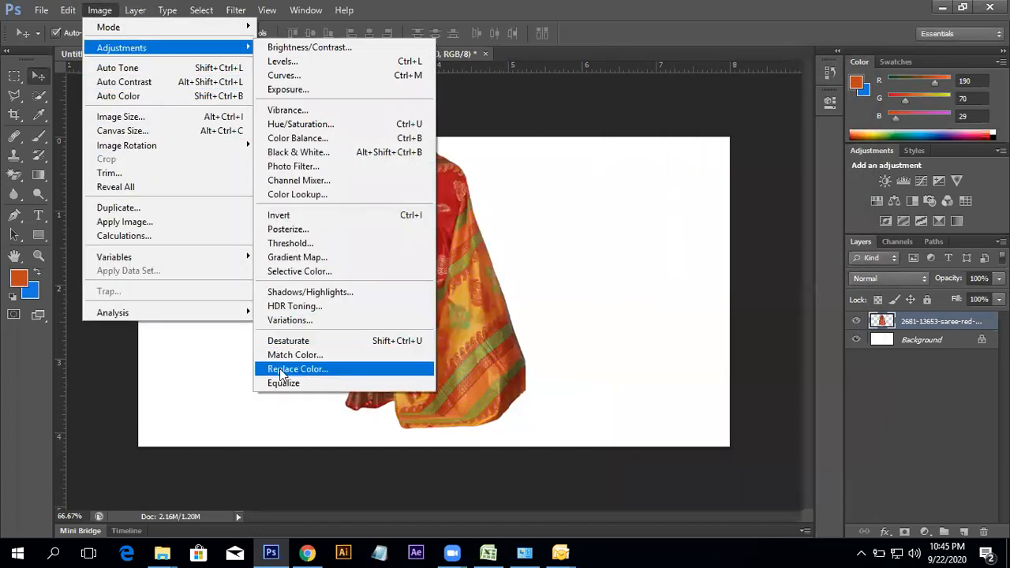
{"action": "left_click", "coordinate": [295, 369]}
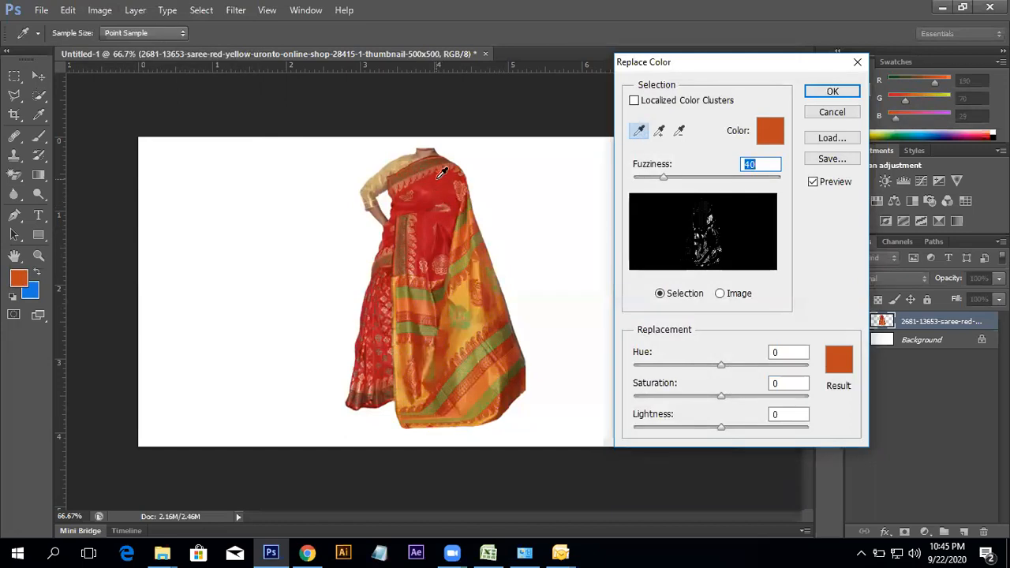
{"action": "left_click", "coordinate": [439, 176]}
{"action": "left_click_drag", "start_coordinate": [729, 374], "coordinate": [805, 377]}
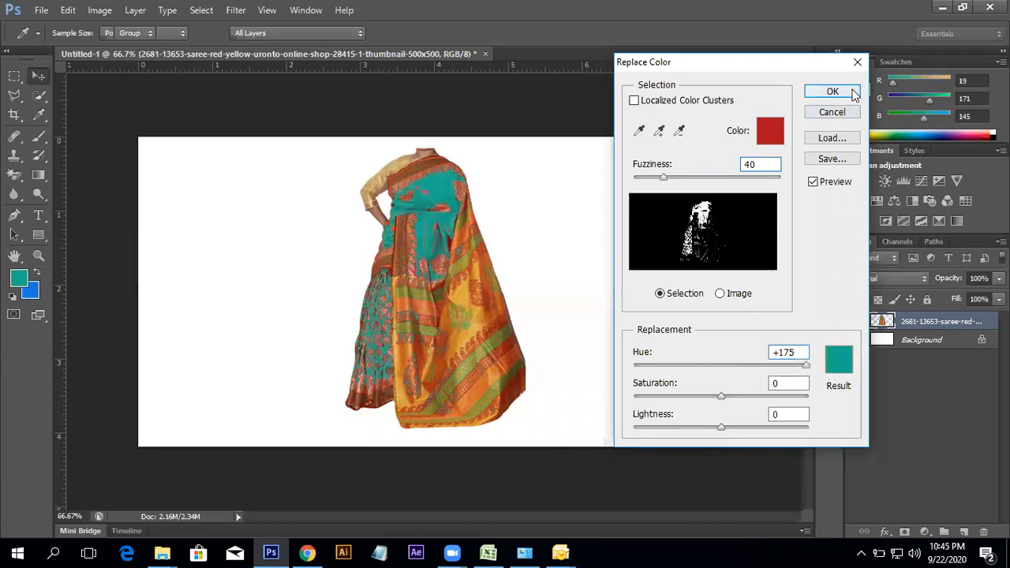
{"action": "left_click", "coordinate": [829, 92]}
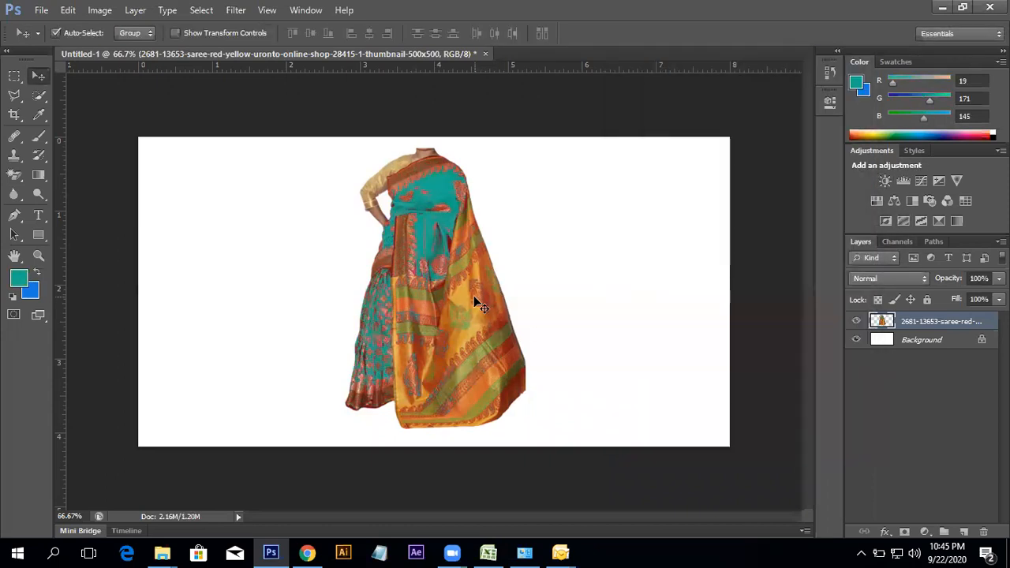
- Start another Replace Color adjustment, sample the yellow of the saree's draped end, and set the replacement hue to +58
{"action": "left_click", "coordinate": [99, 10]}
{"action": "mouse_move", "coordinate": [158, 47]}
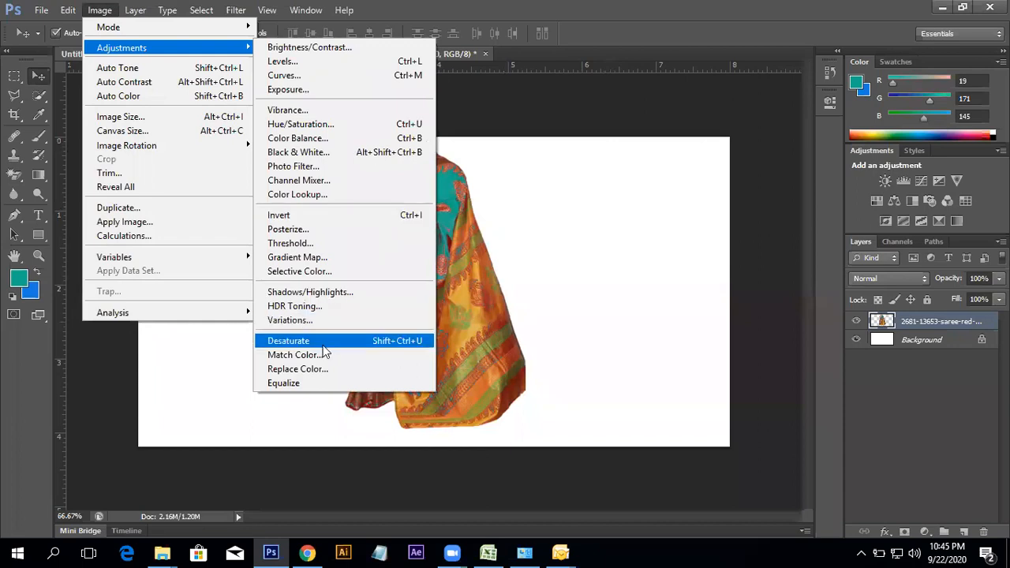
{"action": "left_click", "coordinate": [308, 369]}
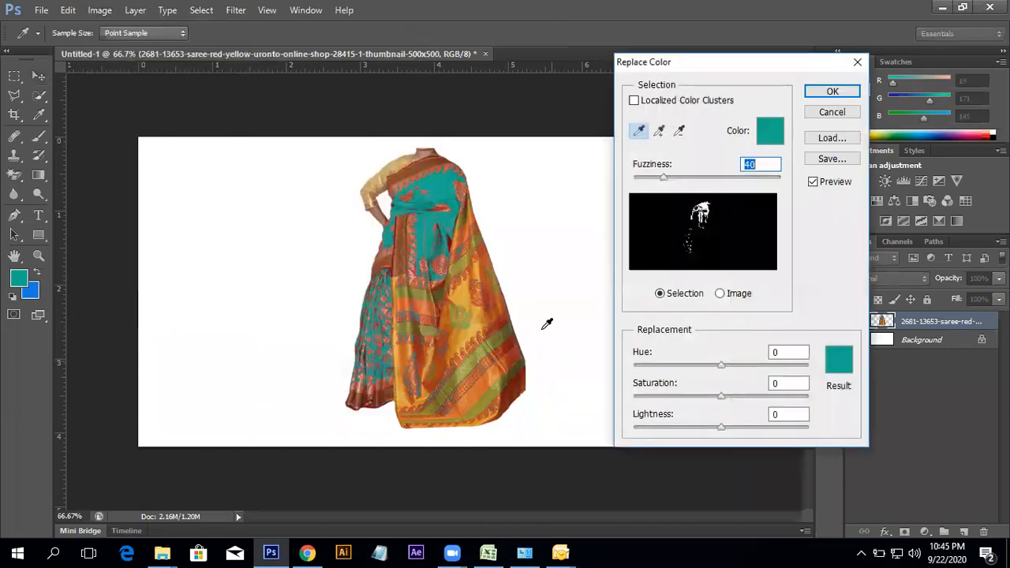
{"action": "left_click", "coordinate": [469, 300]}
{"action": "left_click", "coordinate": [466, 292]}
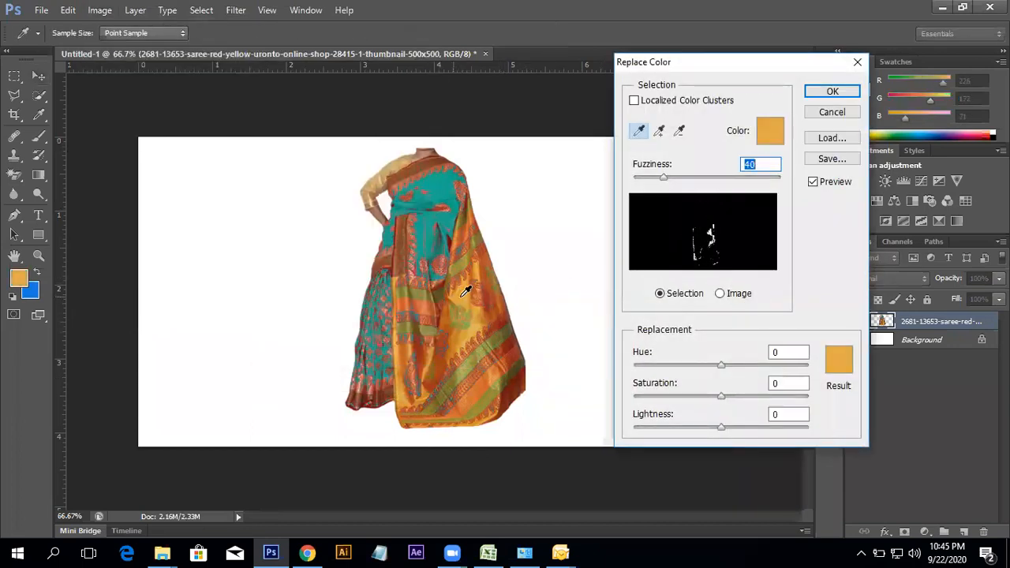
{"action": "left_click_drag", "start_coordinate": [725, 372], "coordinate": [756, 370]}
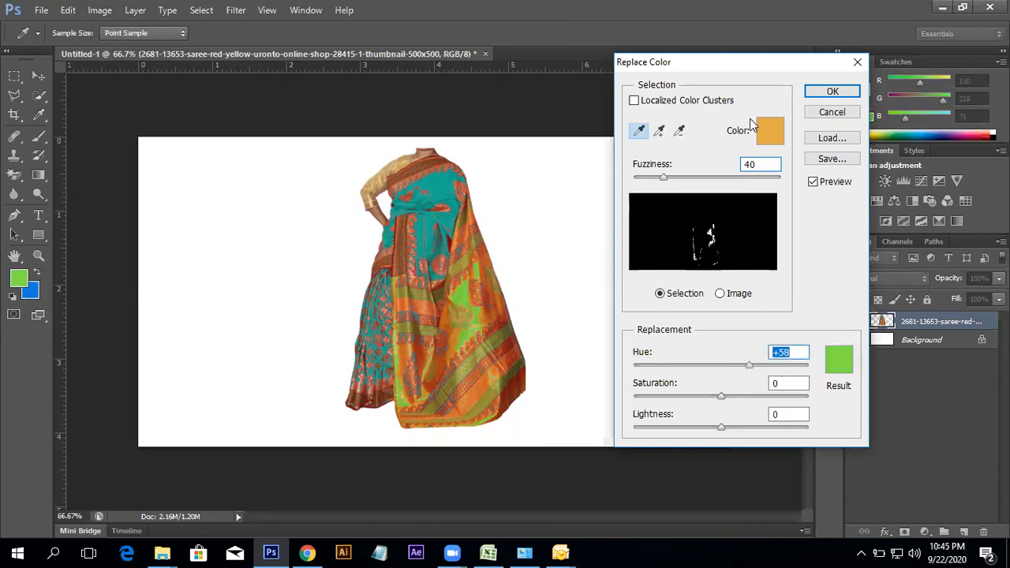
- Add the draped end's gold, orange and dark red tones to the Replace Color selection, and apply the adjustment
{"action": "left_click", "coordinate": [661, 133]}
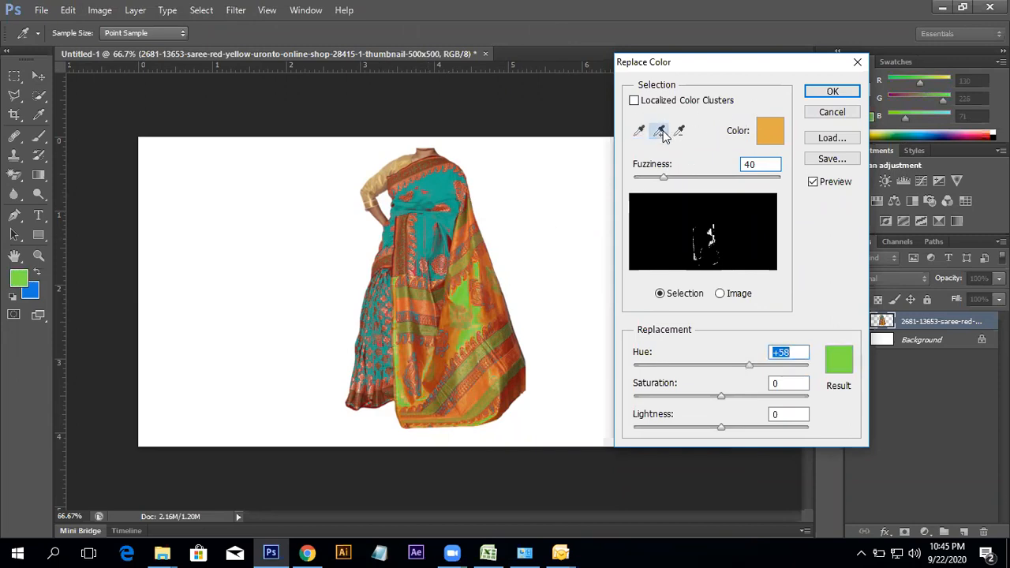
{"action": "left_click", "coordinate": [476, 273]}
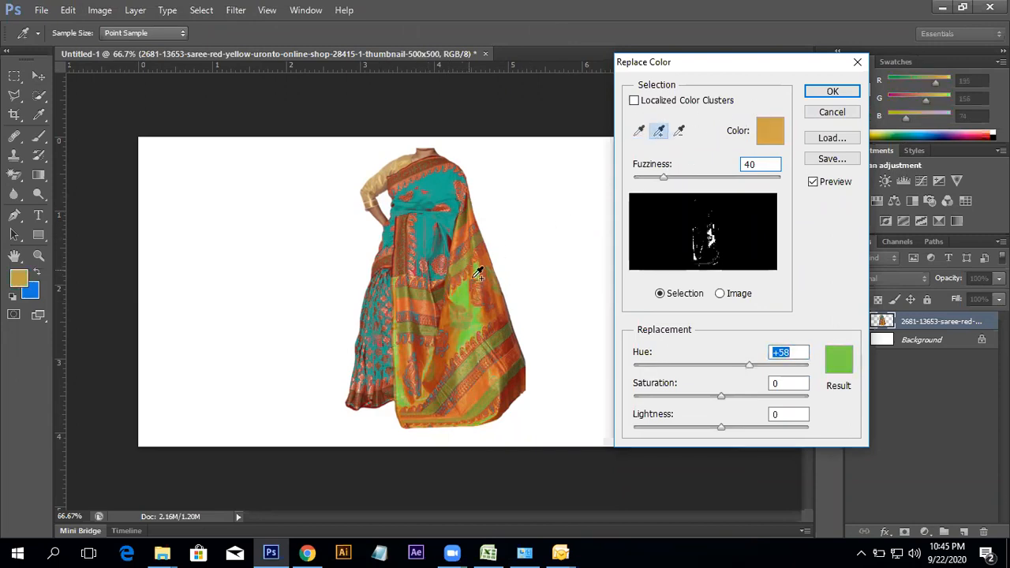
{"action": "left_click", "coordinate": [468, 229]}
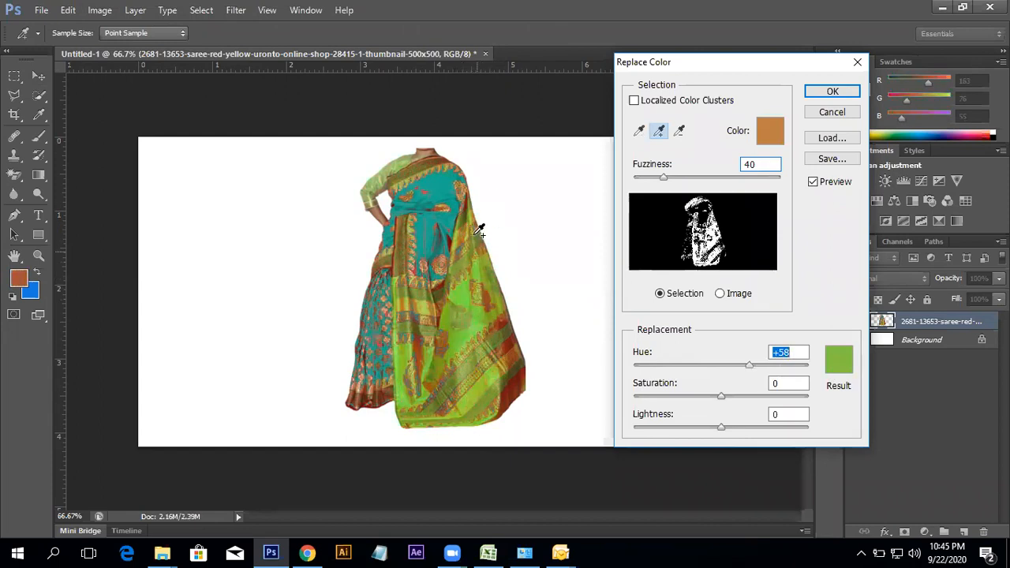
{"action": "left_click", "coordinate": [521, 384]}
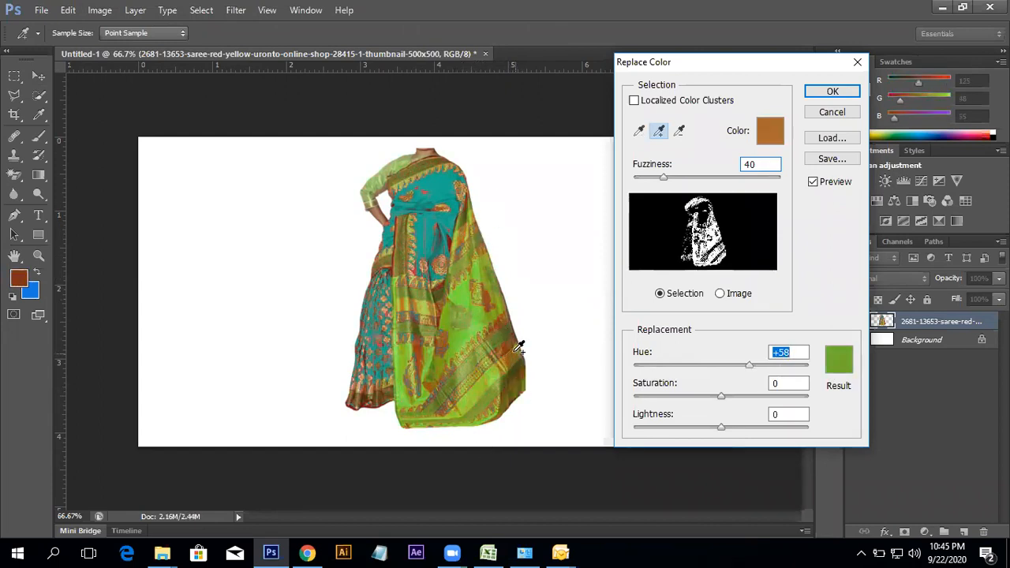
{"action": "left_click", "coordinate": [489, 345]}
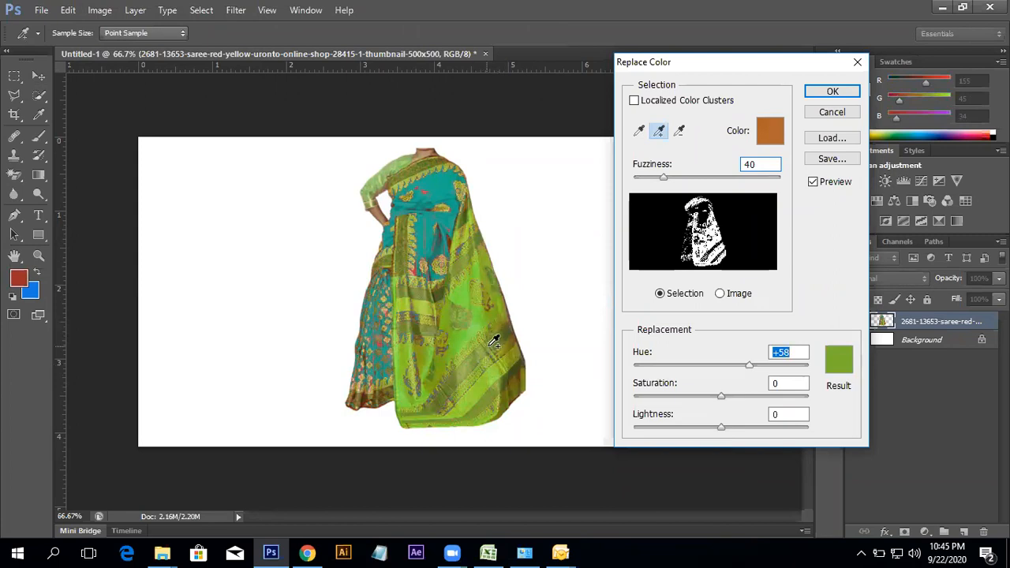
{"action": "left_click", "coordinate": [493, 341]}
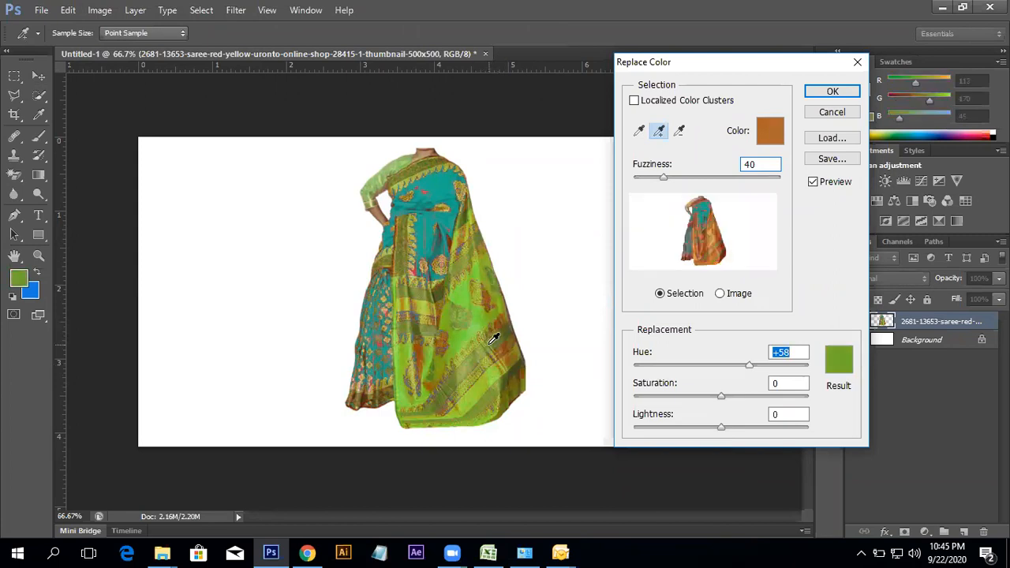
{"action": "left_click", "coordinate": [832, 92]}
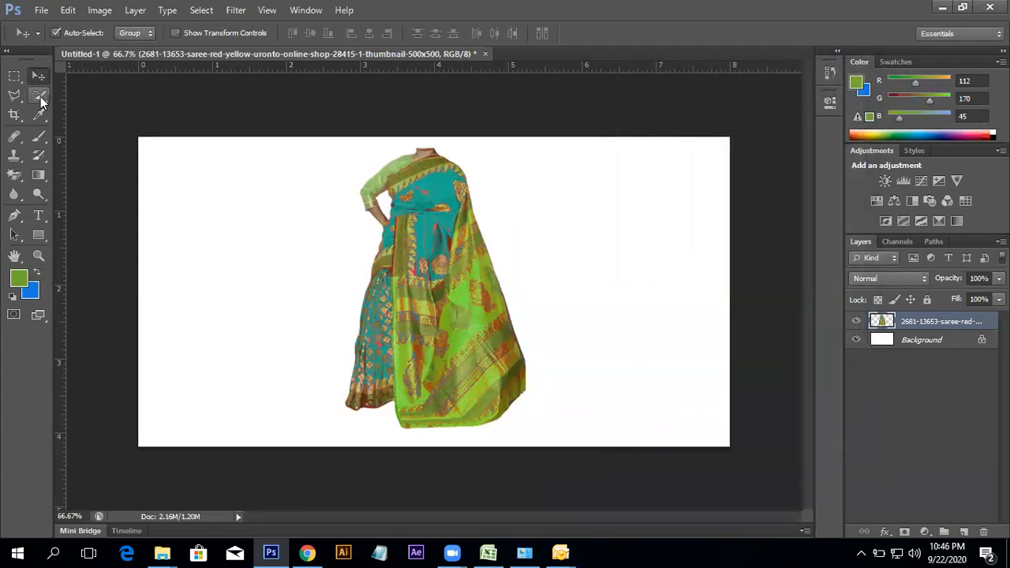
- Move the recoloured saree towards the canvas's left edge, and delete its layer
{"action": "left_click_drag", "start_coordinate": [475, 339], "coordinate": [213, 336]}
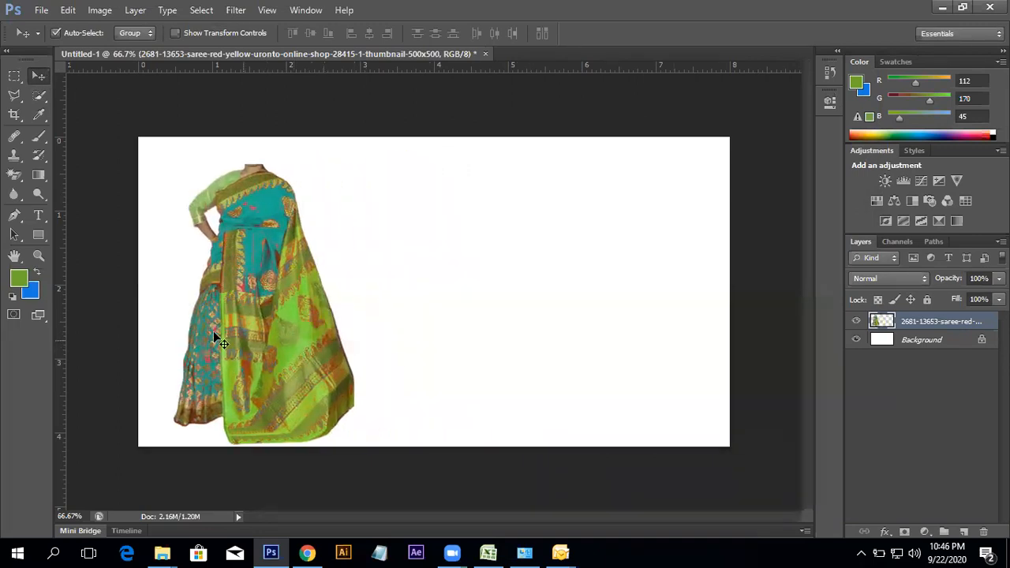
{"action": "left_click_drag", "start_coordinate": [281, 200], "coordinate": [263, 286]}
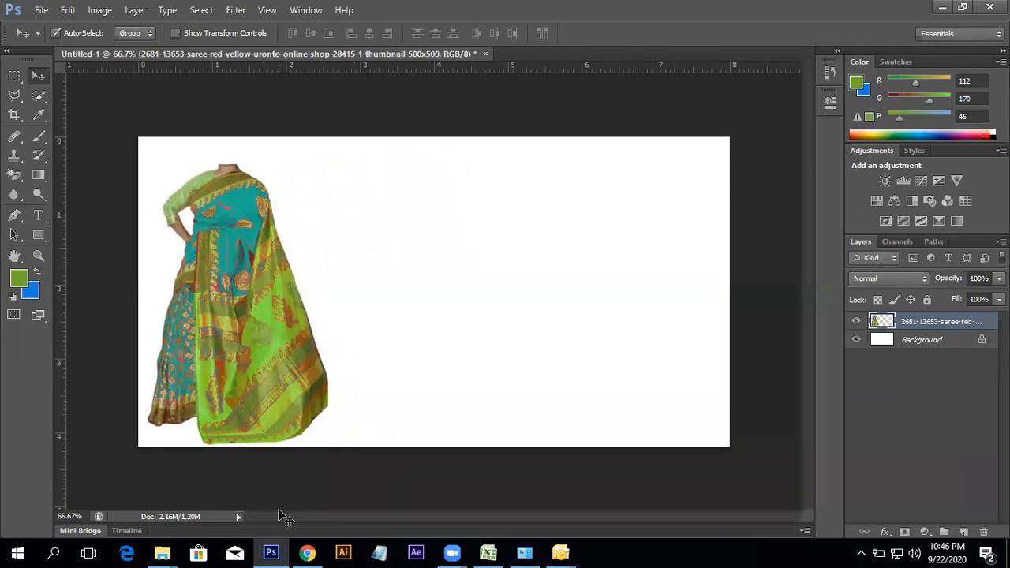
{"action": "left_click_drag", "start_coordinate": [269, 408], "coordinate": [266, 383]}
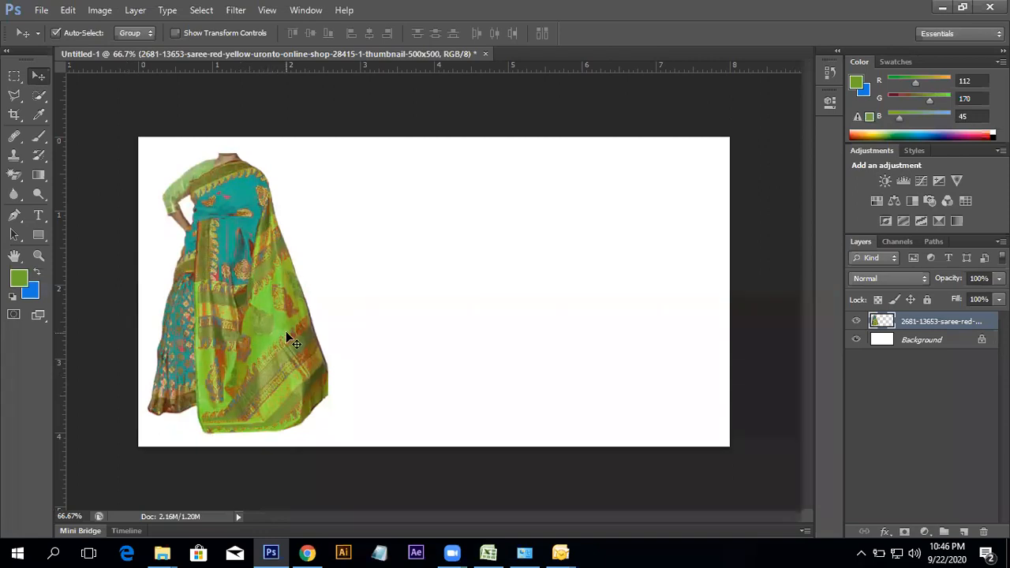
{"action": "left_click_drag", "start_coordinate": [292, 341], "coordinate": [347, 341]}
{"action": "key", "text": "Delete"}
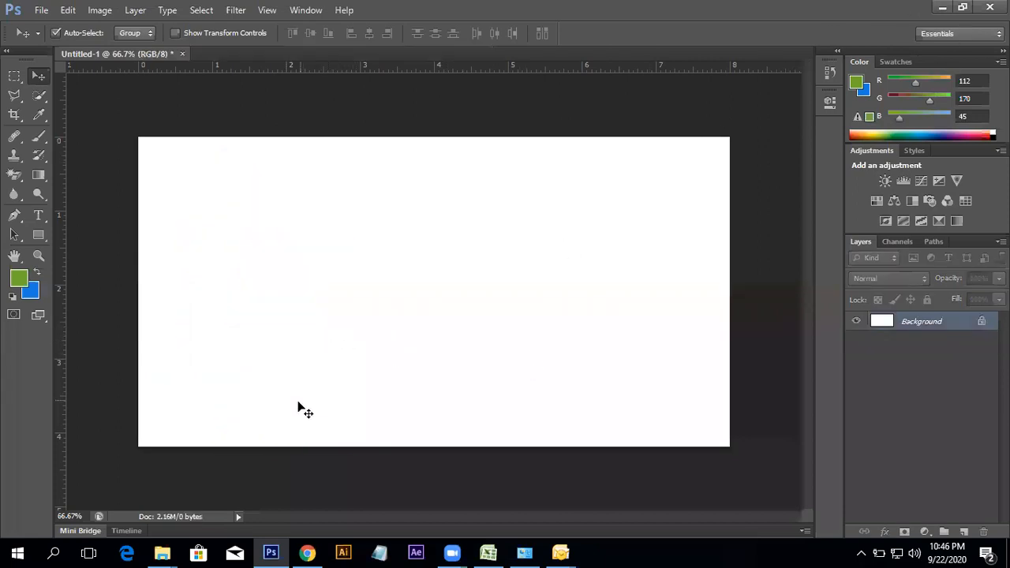
{"action": "left_click", "coordinate": [307, 552]}
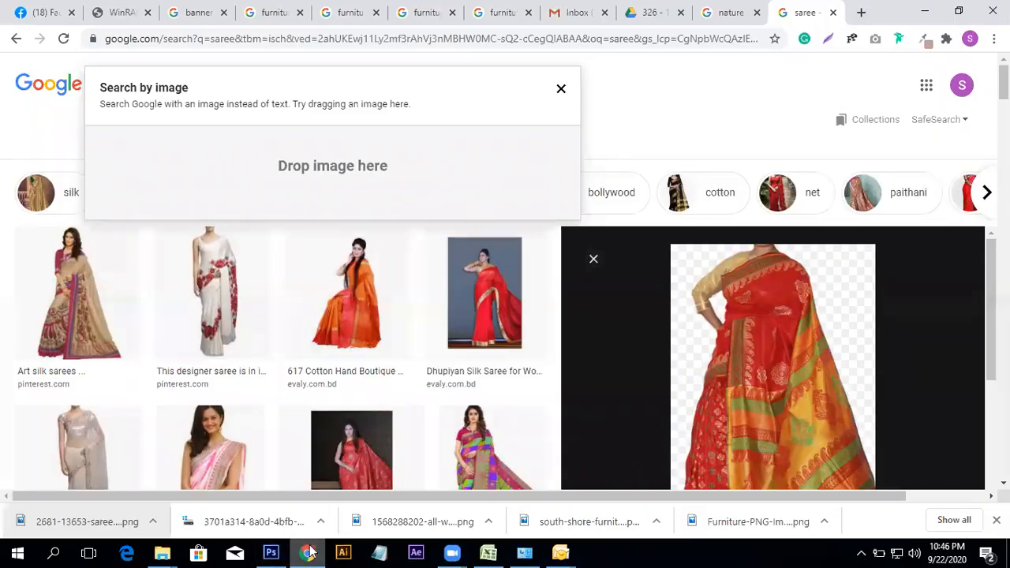
{"action": "left_click", "coordinate": [308, 553]}
{"action": "left_click", "coordinate": [96, 9]}
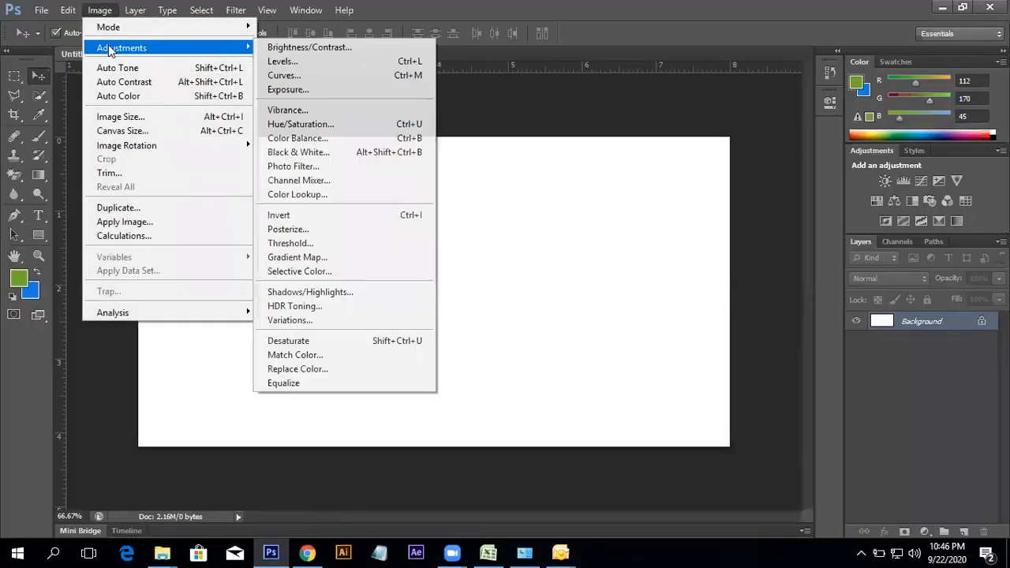
{"action": "left_click", "coordinate": [710, 7]}
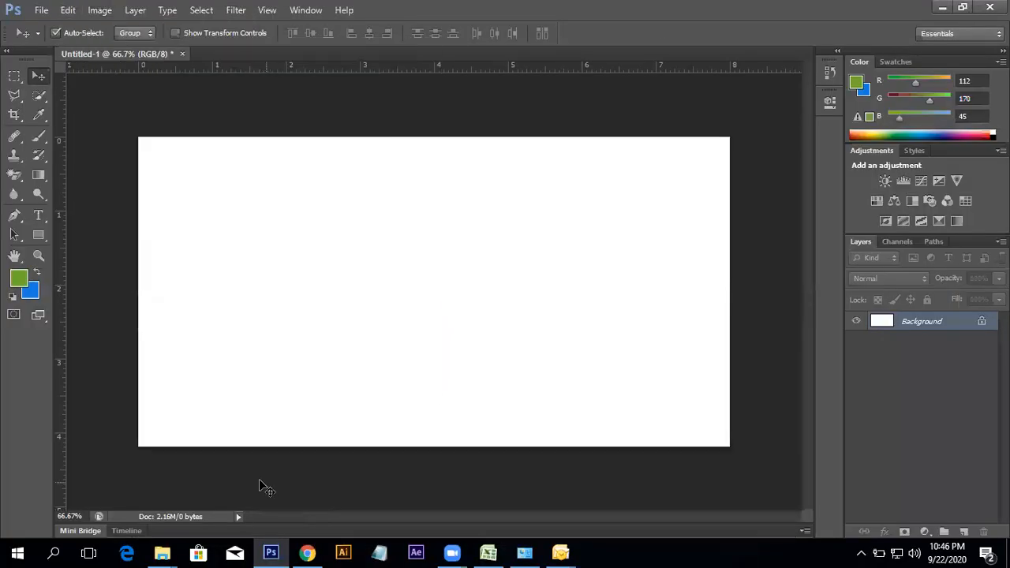
{"action": "left_click", "coordinate": [101, 10]}
{"action": "mouse_move", "coordinate": [133, 49]}
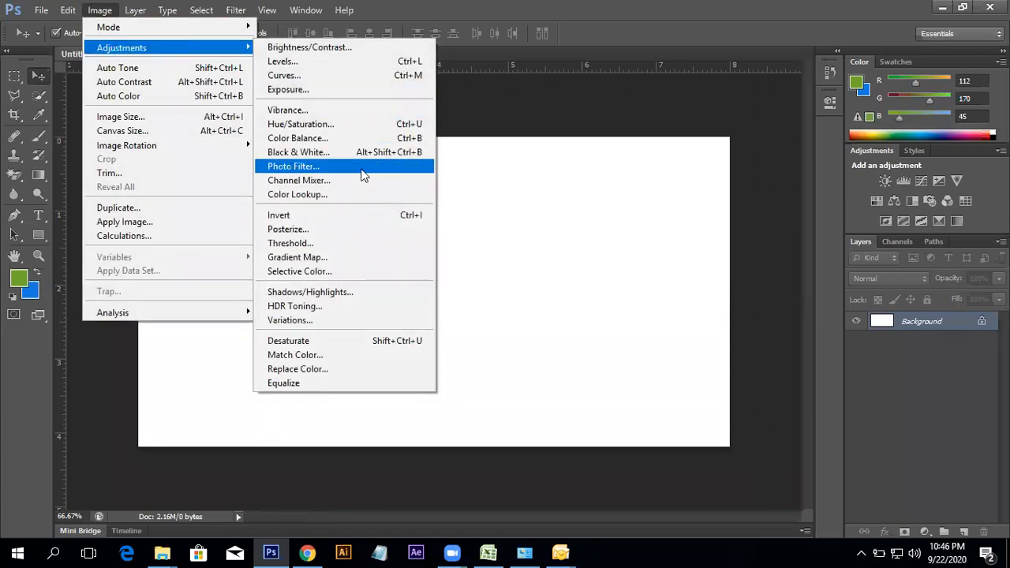
- Switch to Chrome, replace the saree search with a Google Images search for "female model", and look through the results
{"action": "left_click", "coordinate": [307, 553]}
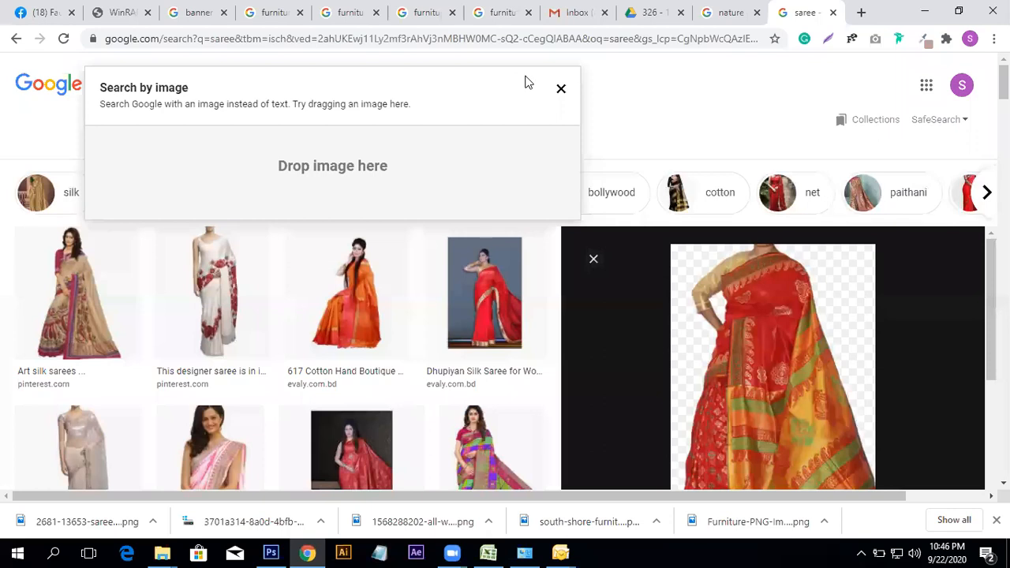
{"action": "left_click", "coordinate": [561, 89]}
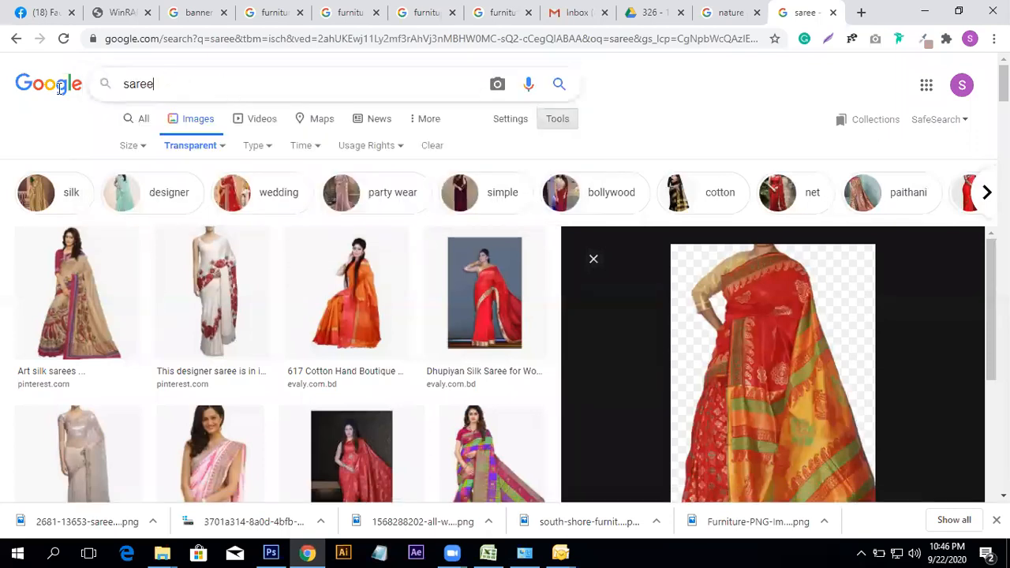
{"action": "key", "text": "ctrl+a"}
{"action": "key", "text": "BackSpace"}
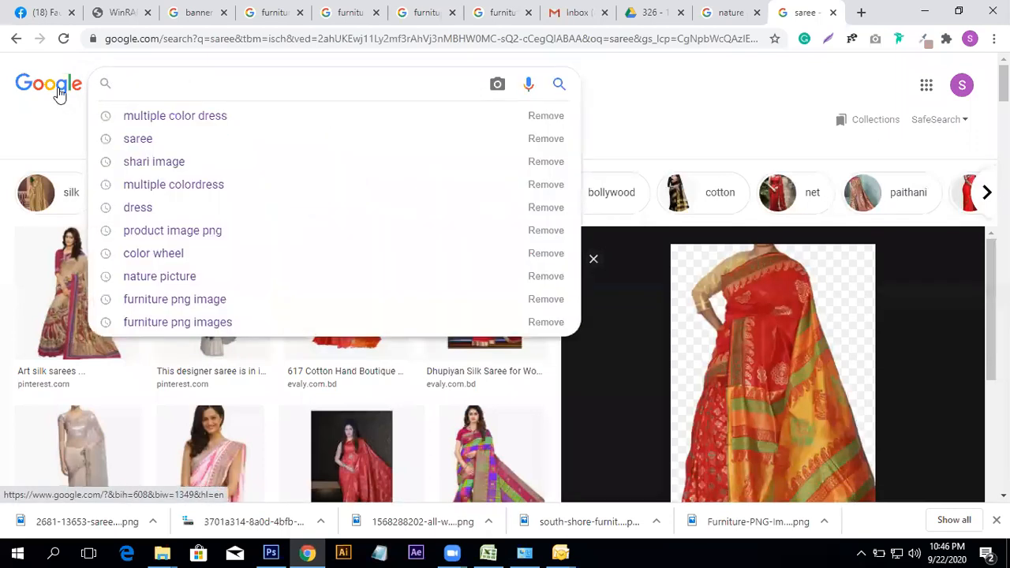
{"action": "type", "text": "model"}
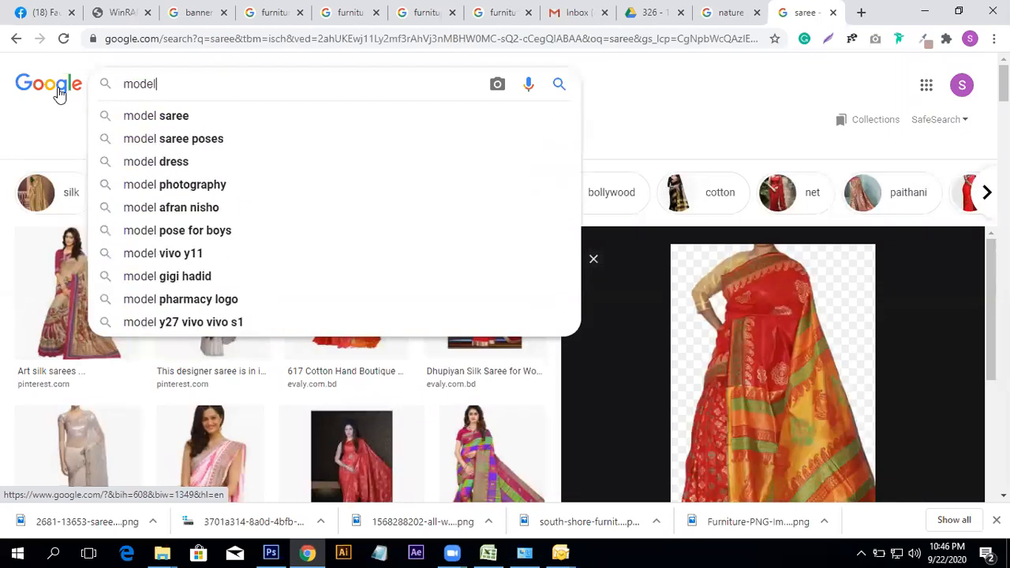
{"action": "type", "text": "female"}
{"action": "key", "text": "Return"}
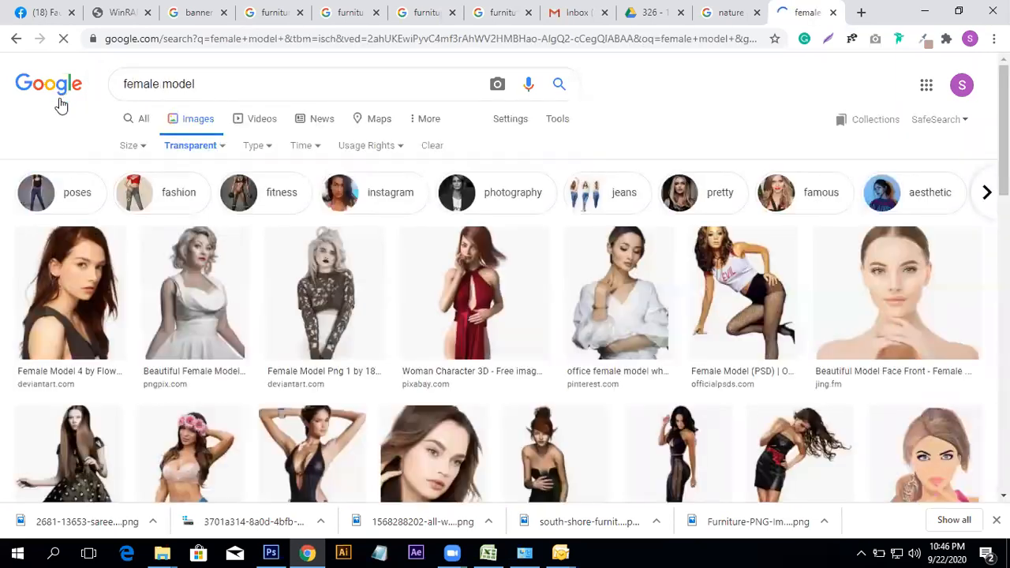
{"action": "scroll", "coordinate": [629, 307], "scroll_direction": "down", "scroll_amount": 3}
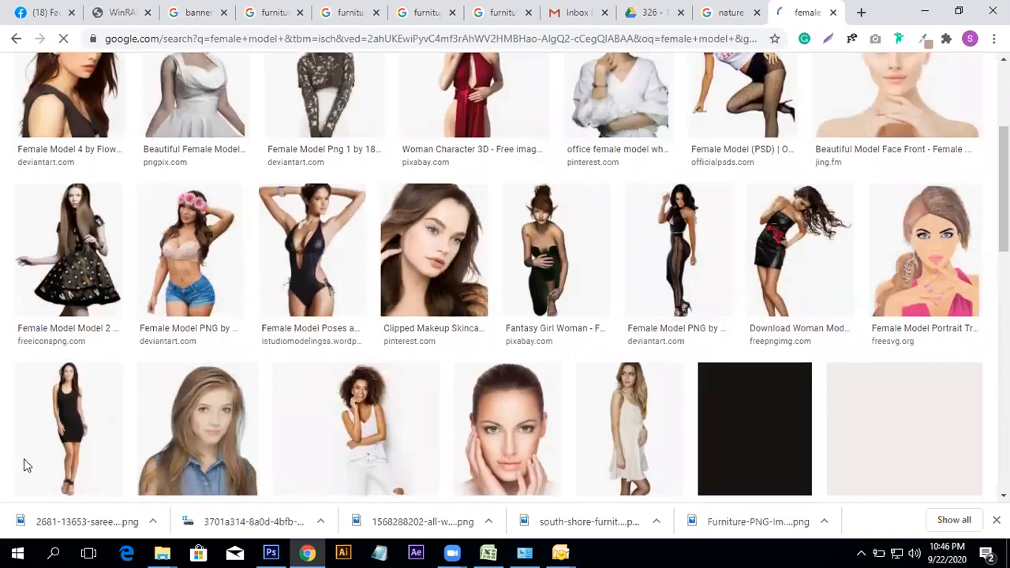
{"action": "scroll", "coordinate": [260, 422], "scroll_direction": "down", "scroll_amount": 5}
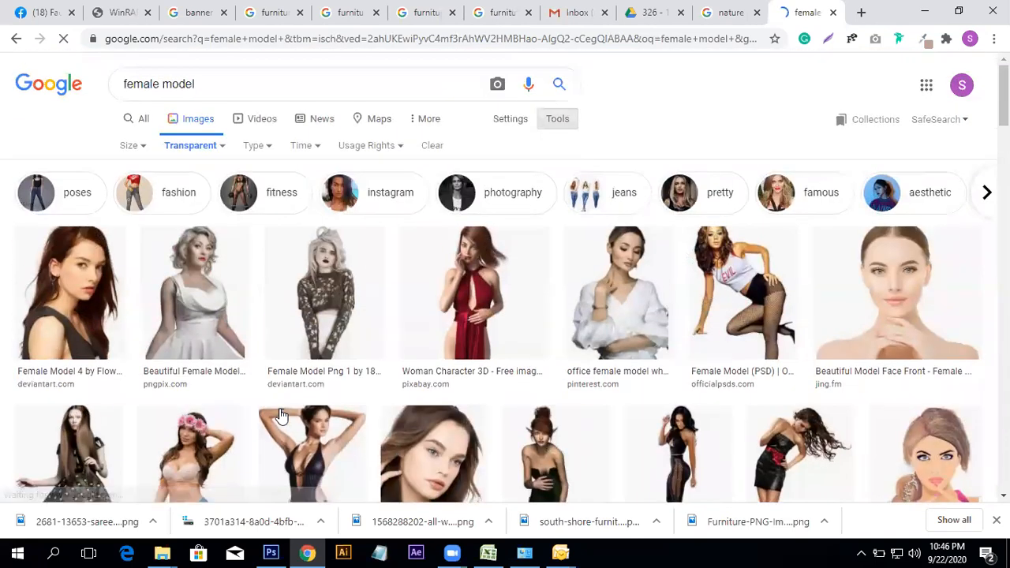
{"action": "scroll", "coordinate": [426, 316], "scroll_direction": "down", "scroll_amount": 2}
{"action": "scroll", "coordinate": [355, 197], "scroll_direction": "up", "scroll_amount": 2}
- Search Google Images for "black hair female image"
{"action": "triple_click", "coordinate": [213, 83]}
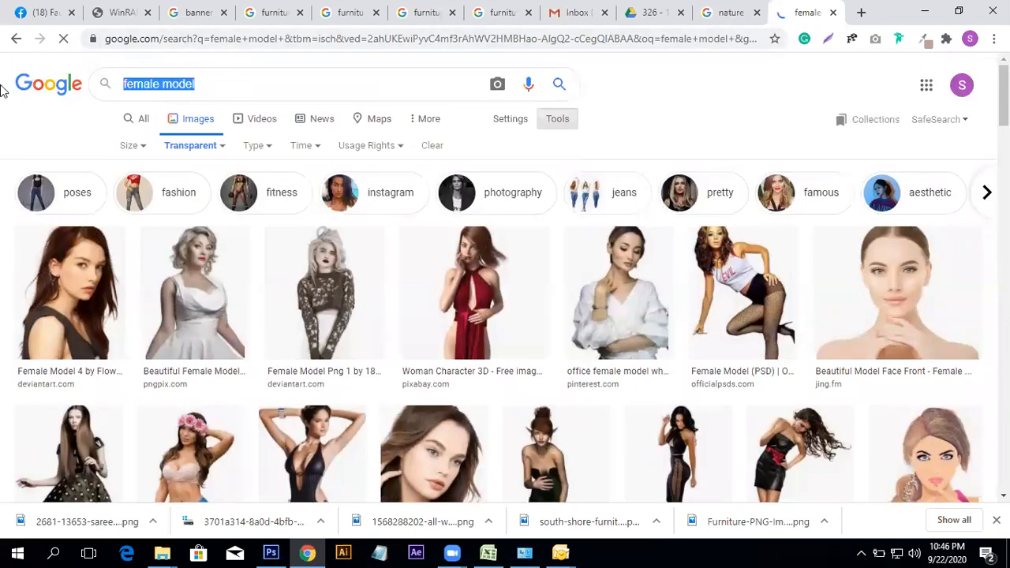
{"action": "type", "text": "black hair"}
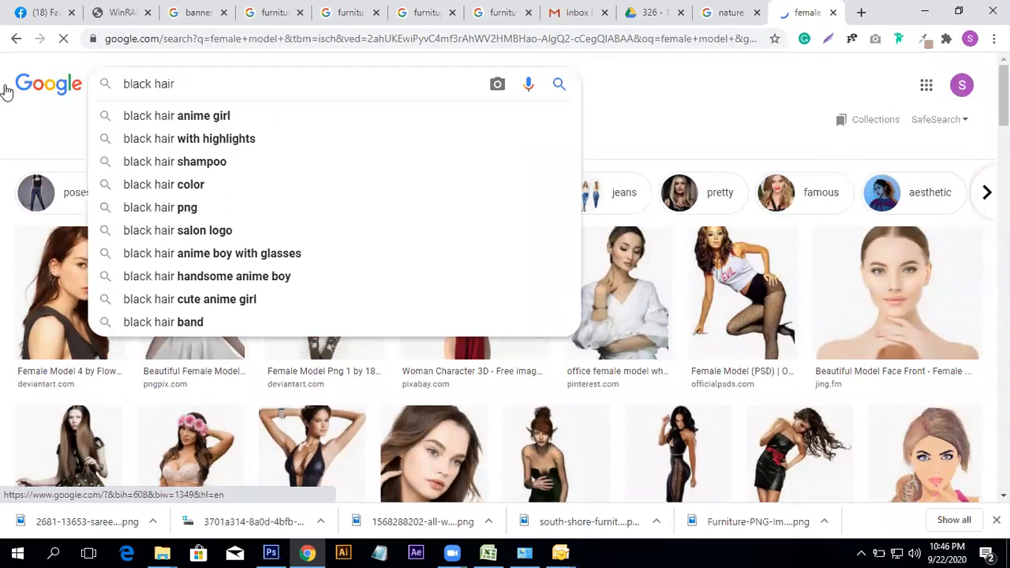
{"action": "type", "text": " female "}
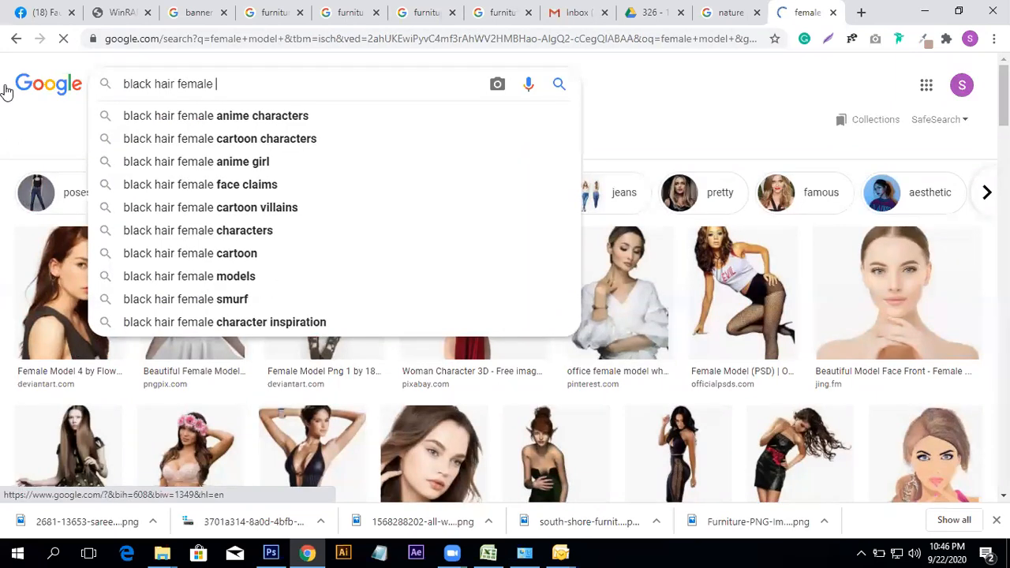
{"action": "type", "text": "image"}
{"action": "key", "text": "Return"}
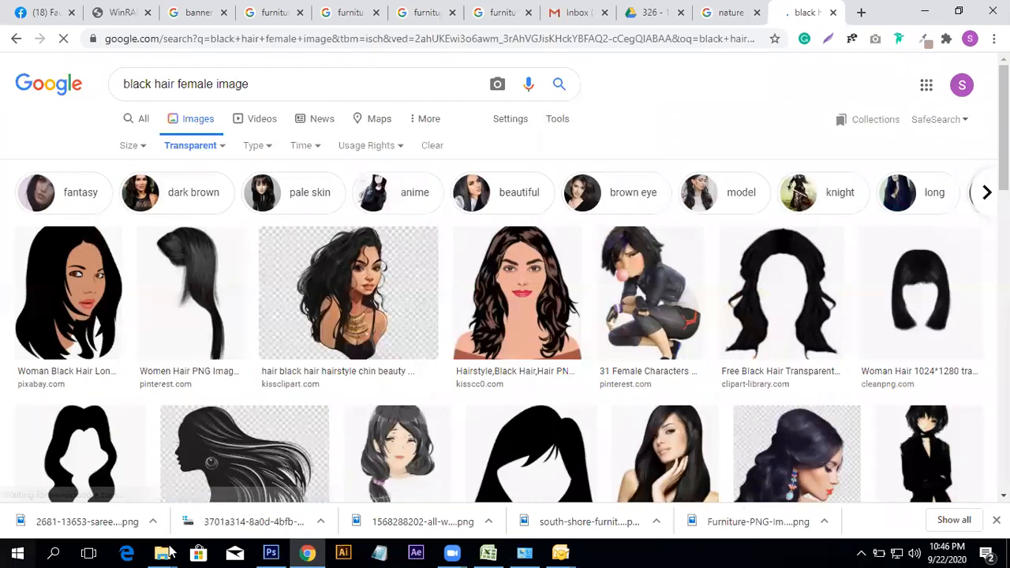
- Look through the black-hair results, and search Google Images for "model image" instead
{"action": "scroll", "coordinate": [469, 407], "scroll_direction": "down", "scroll_amount": 8}
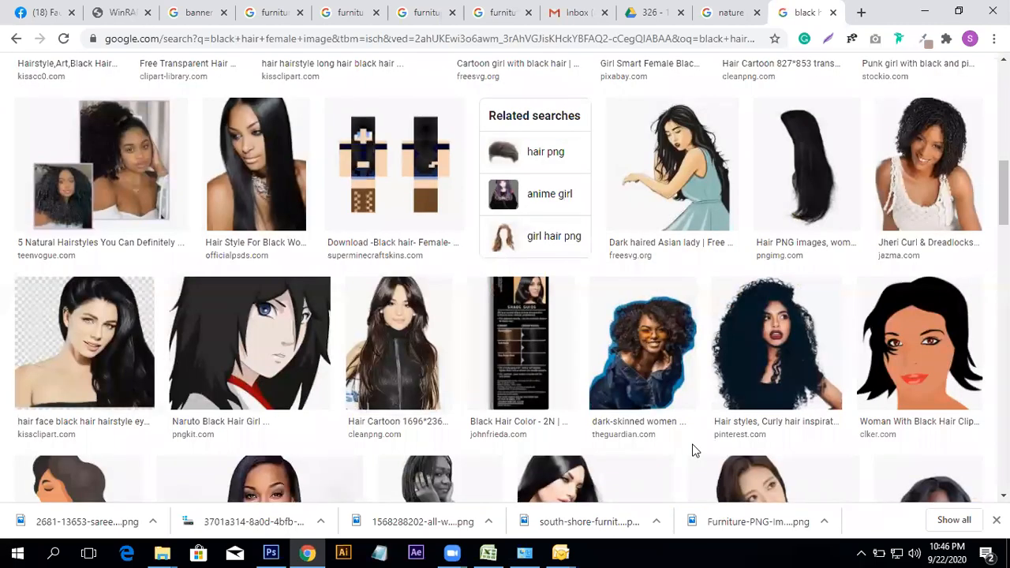
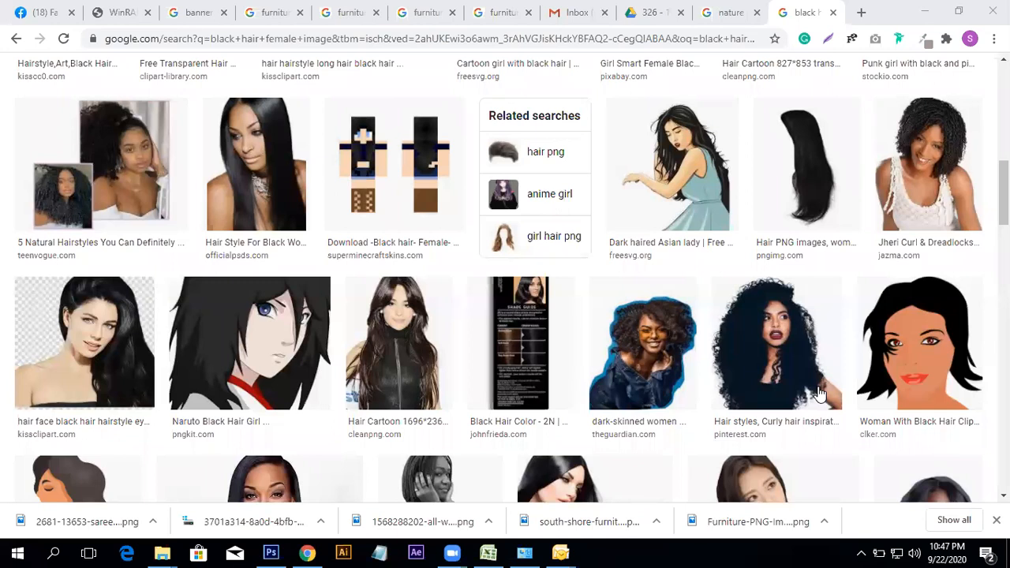
{"action": "scroll", "coordinate": [290, 349], "scroll_direction": "up", "scroll_amount": 5}
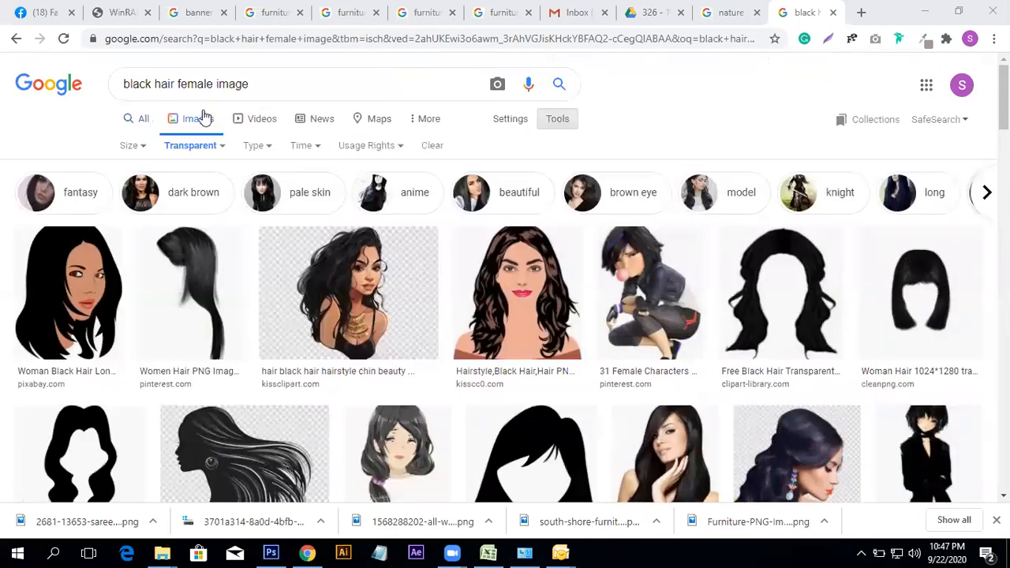
{"action": "left_click_drag", "start_coordinate": [265, 84], "coordinate": [2, 68]}
{"action": "type", "text": "mod"}
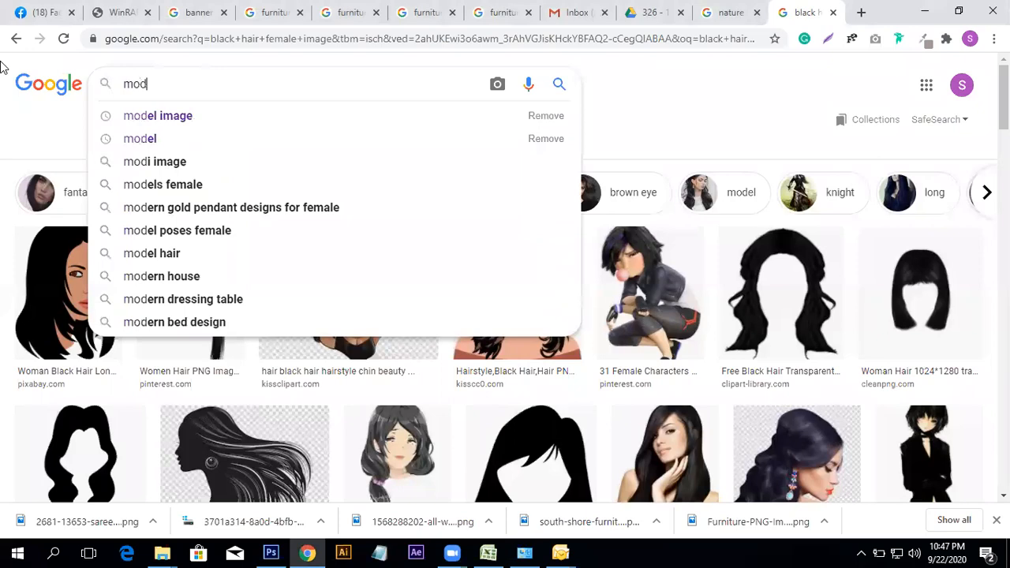
{"action": "type", "text": "el image"}
{"action": "key", "text": "Return"}
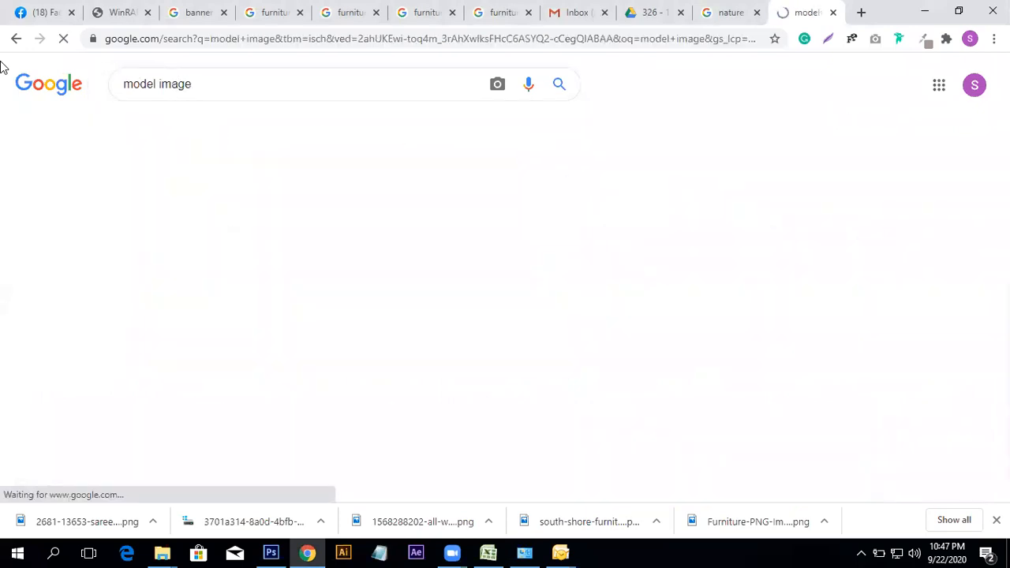
- Look through the model results, preview the first picture under the female filter, and return to the unfiltered results
{"action": "scroll", "coordinate": [316, 338], "scroll_direction": "down", "scroll_amount": 10}
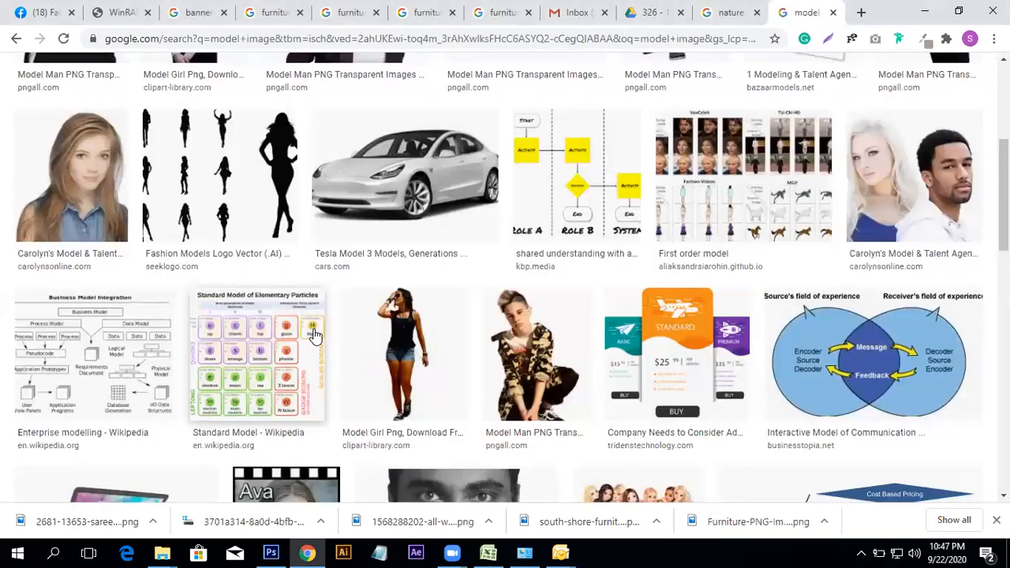
{"action": "scroll", "coordinate": [428, 288], "scroll_direction": "down", "scroll_amount": 10}
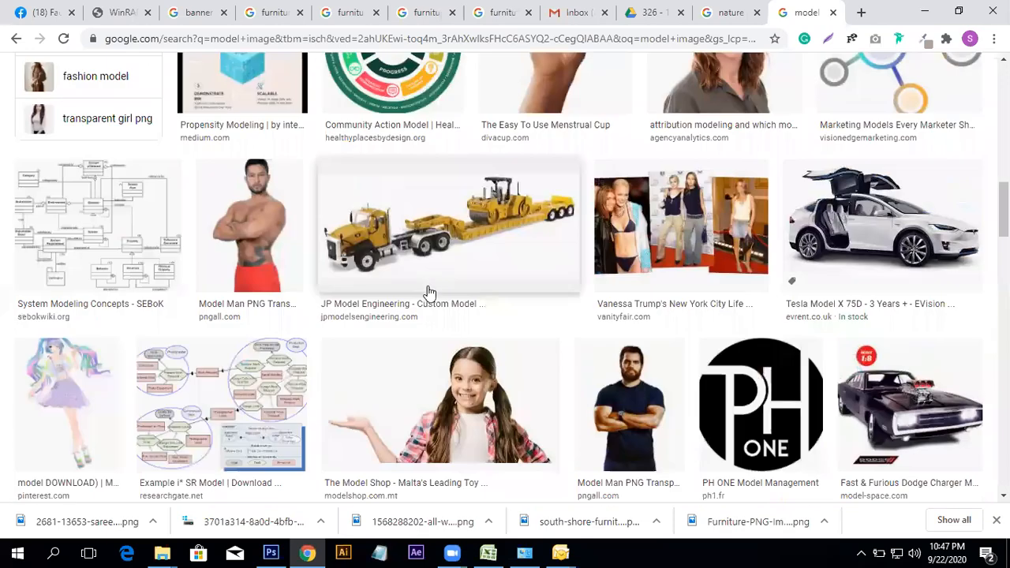
{"action": "scroll", "coordinate": [442, 306], "scroll_direction": "down", "scroll_amount": 2}
{"action": "scroll", "coordinate": [440, 299], "scroll_direction": "up", "scroll_amount": 20}
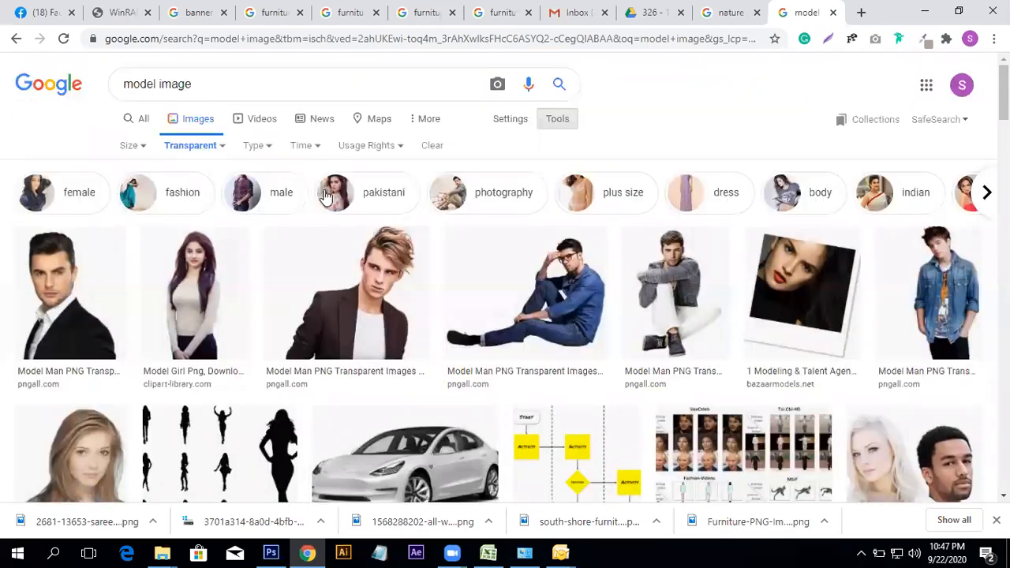
{"action": "left_click", "coordinate": [79, 196]}
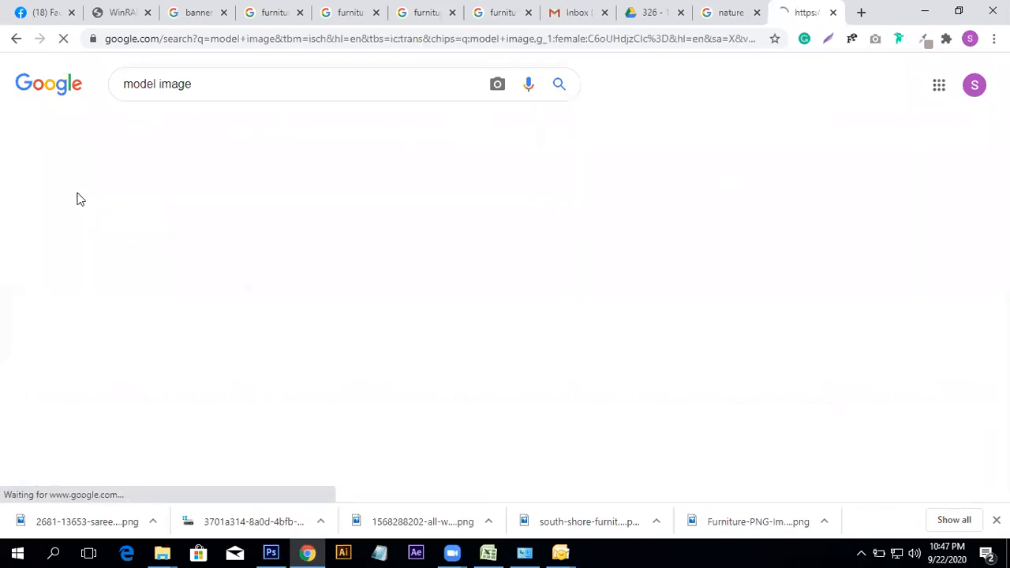
{"action": "left_click", "coordinate": [48, 284]}
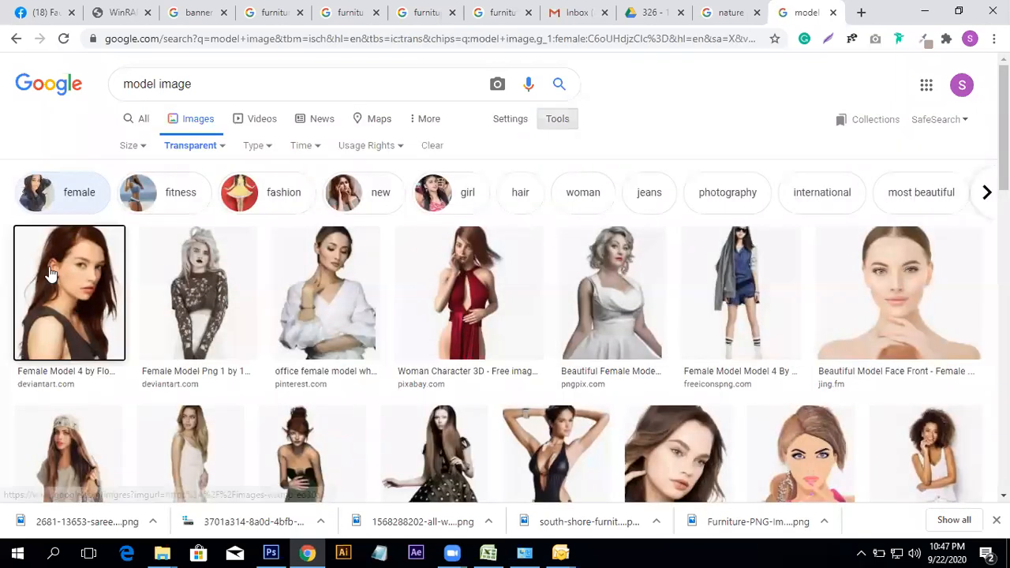
{"action": "scroll", "coordinate": [281, 287], "scroll_direction": "up", "scroll_amount": 2}
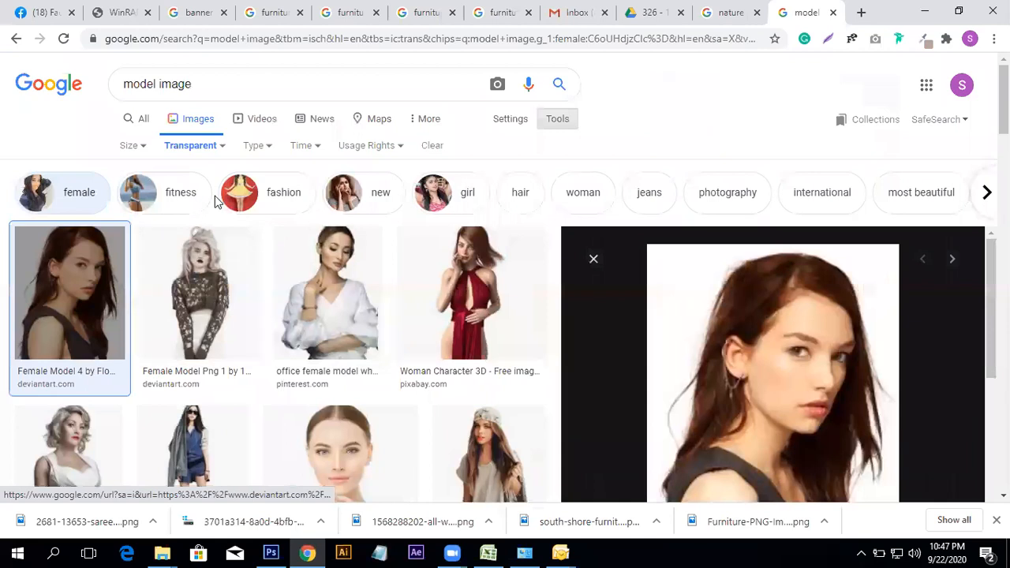
{"action": "left_click", "coordinate": [16, 38]}
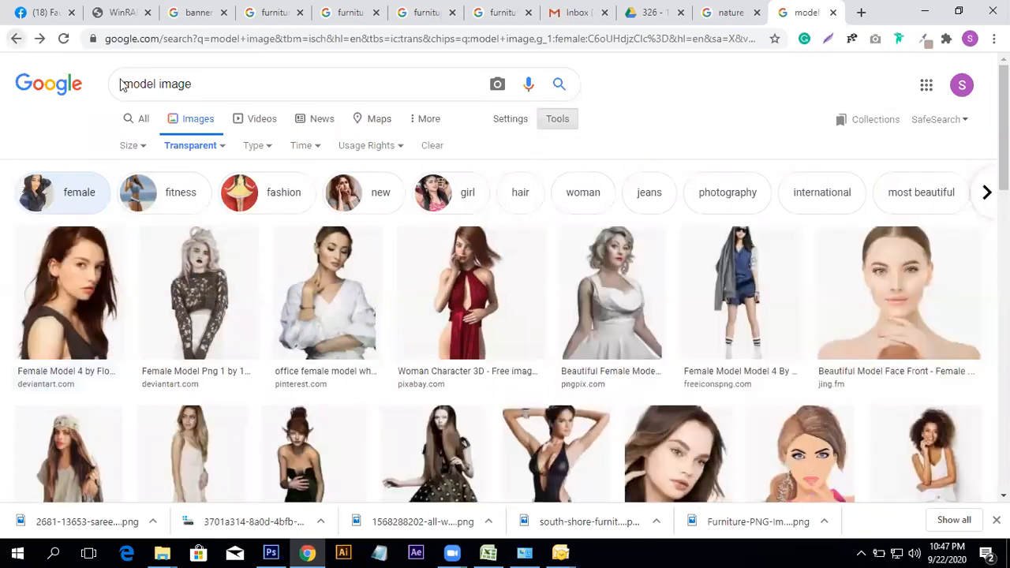
{"action": "left_click", "coordinate": [14, 39]}
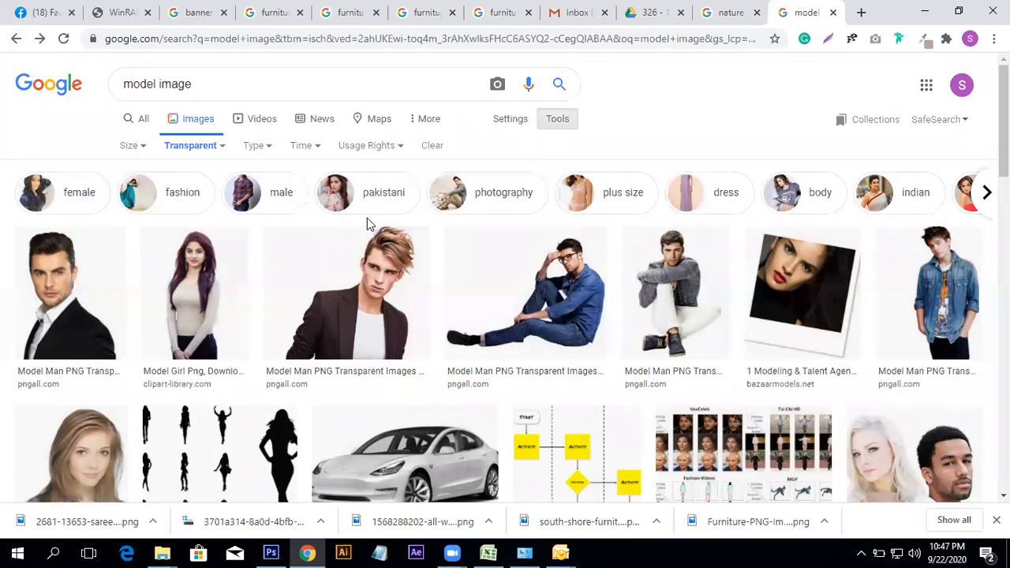
- Filter the model images by "pakistani", look through those pictures for a suitable portrait, and return to the unfiltered results
{"action": "left_click", "coordinate": [385, 196]}
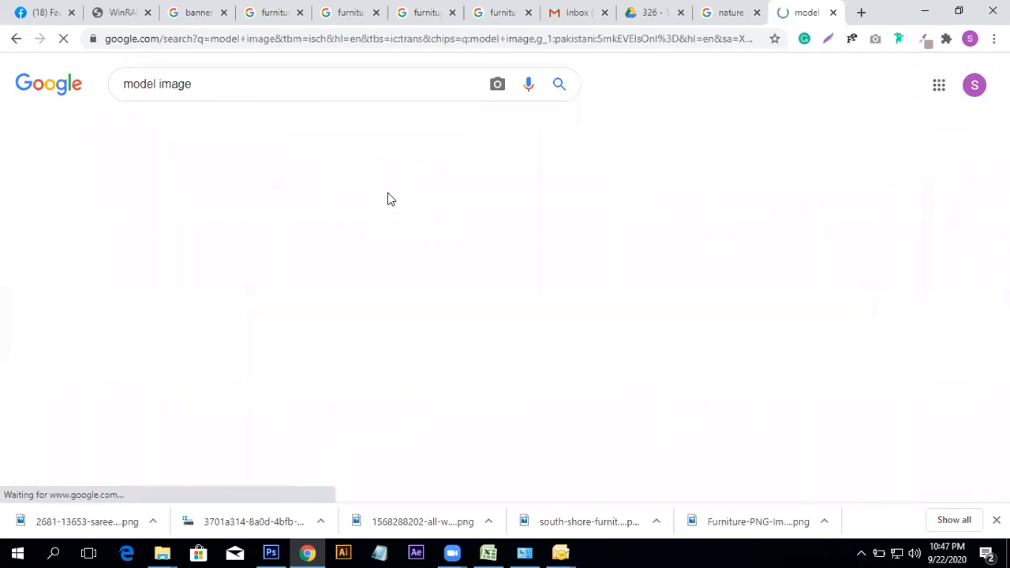
{"action": "scroll", "coordinate": [173, 332], "scroll_direction": "down", "scroll_amount": 3}
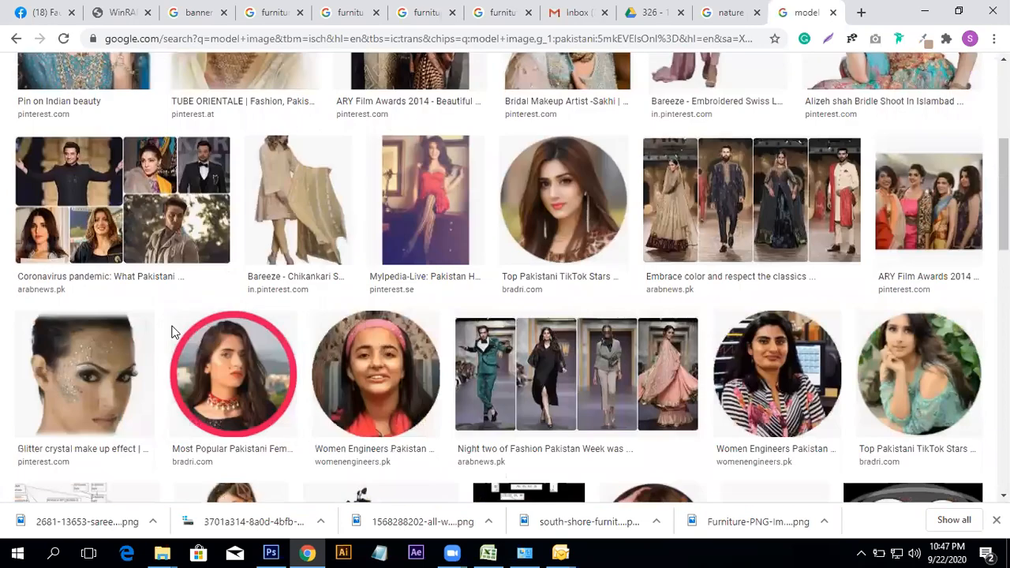
{"action": "scroll", "coordinate": [320, 339], "scroll_direction": "down", "scroll_amount": 7}
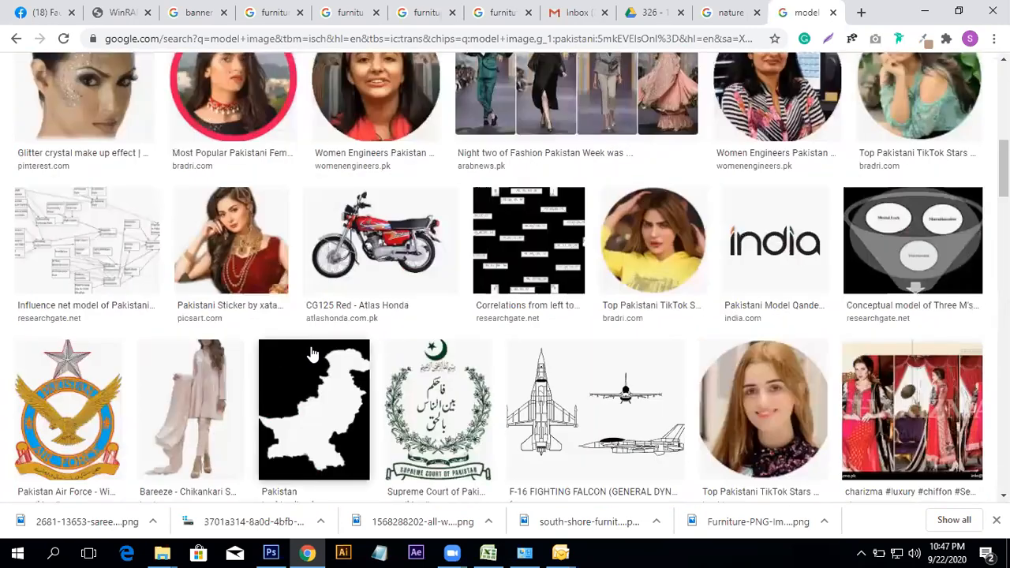
{"action": "scroll", "coordinate": [320, 344], "scroll_direction": "up", "scroll_amount": 2}
{"action": "scroll", "coordinate": [355, 373], "scroll_direction": "down", "scroll_amount": 8}
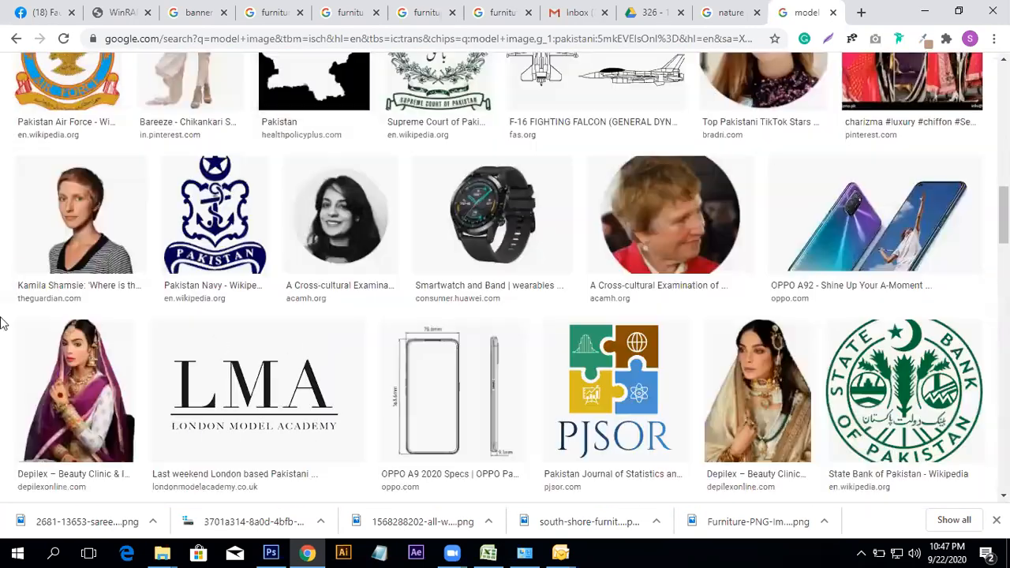
{"action": "scroll", "coordinate": [355, 372], "scroll_direction": "down", "scroll_amount": 3}
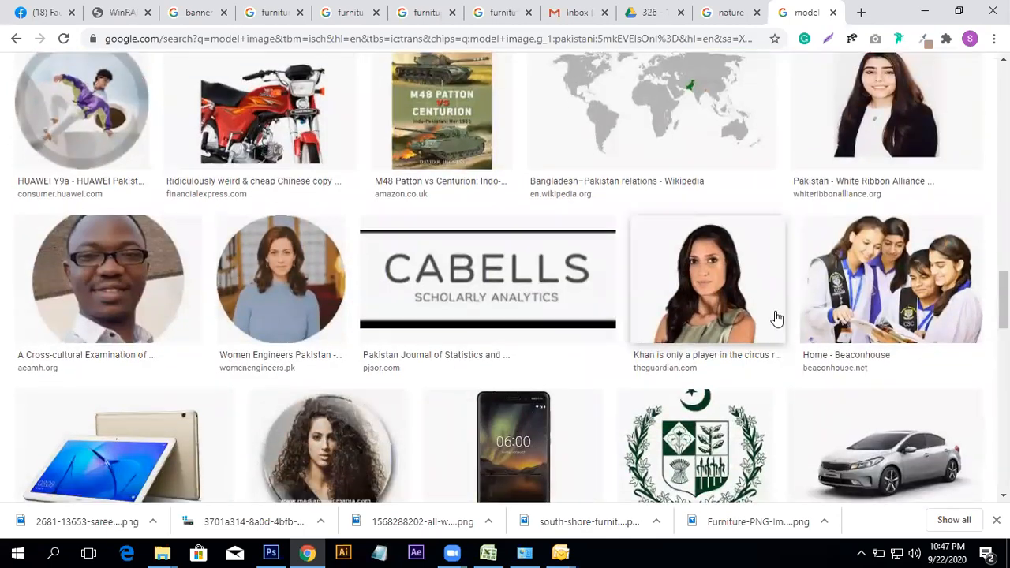
{"action": "scroll", "coordinate": [417, 379], "scroll_direction": "down", "scroll_amount": 5}
{"action": "scroll", "coordinate": [418, 398], "scroll_direction": "down", "scroll_amount": 10}
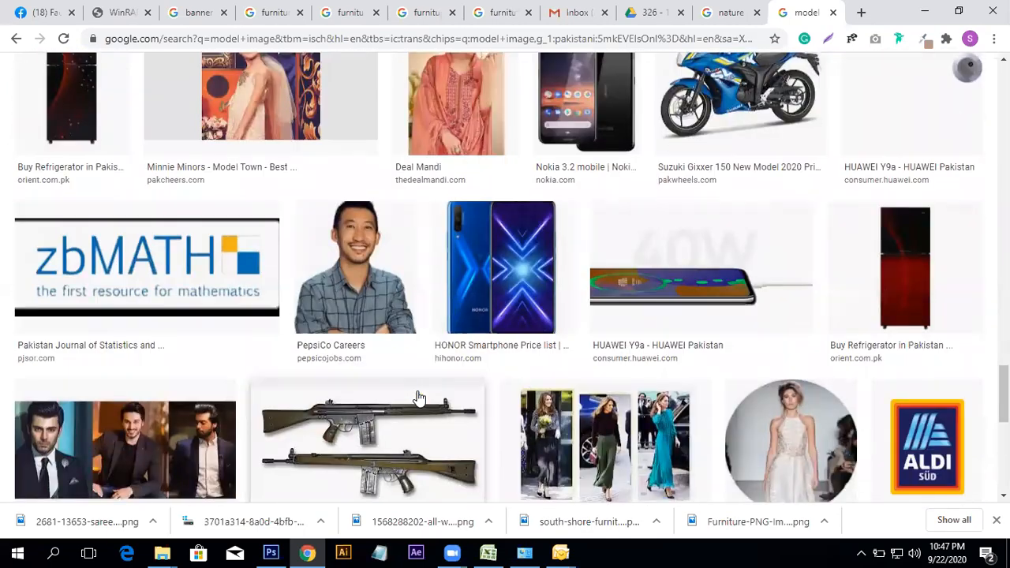
{"action": "scroll", "coordinate": [418, 396], "scroll_direction": "up", "scroll_amount": 1}
{"action": "scroll", "coordinate": [417, 390], "scroll_direction": "up", "scroll_amount": 10}
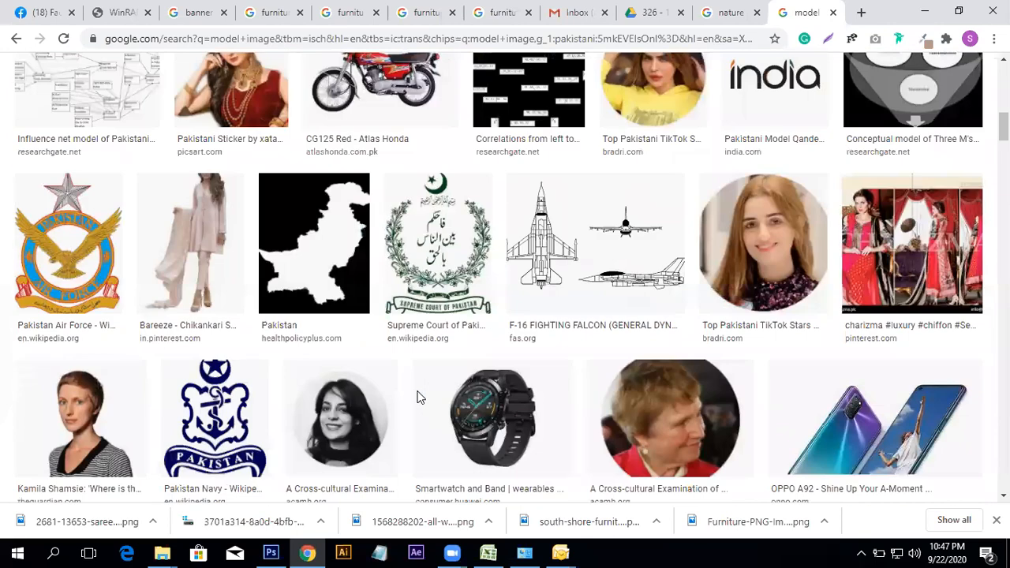
{"action": "scroll", "coordinate": [417, 397], "scroll_direction": "up", "scroll_amount": 8}
{"action": "left_click_drag", "start_coordinate": [216, 85], "coordinate": [104, 101]}
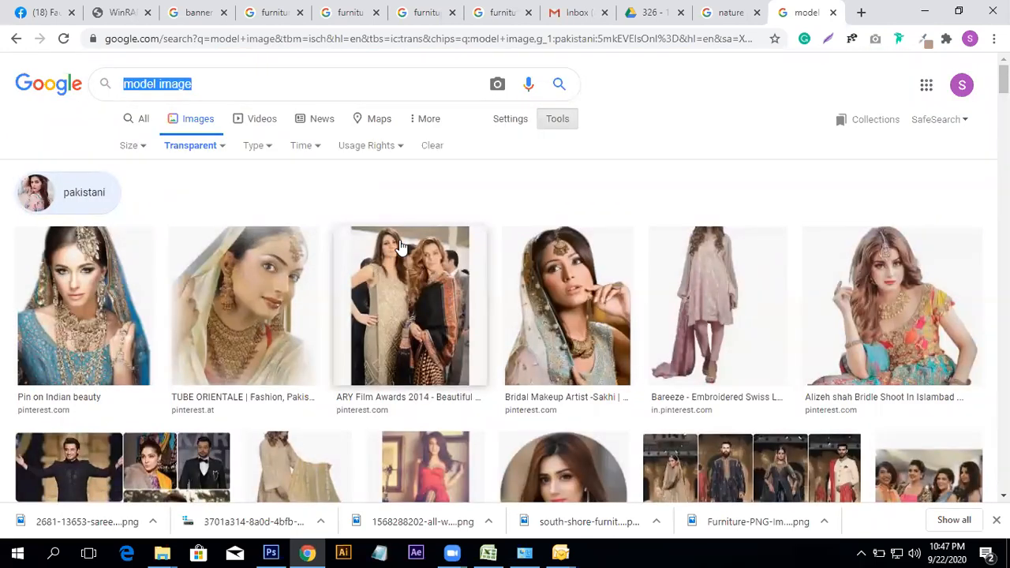
{"action": "left_click", "coordinate": [16, 39]}
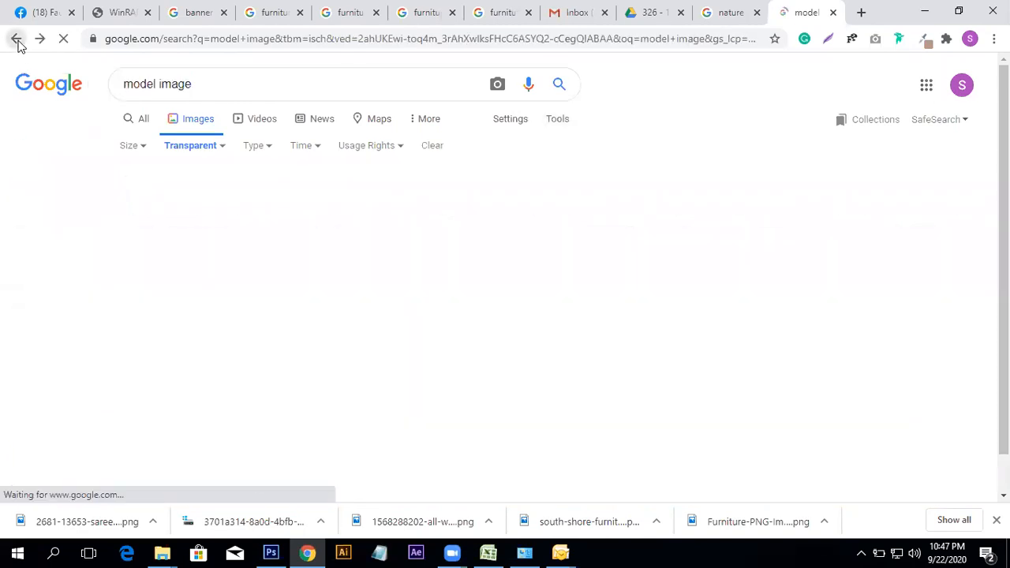
- Examine the unfiltered model image results for a female portrait with long, clearly visible hair
{"action": "scroll", "coordinate": [376, 284], "scroll_direction": "down", "scroll_amount": 5}
{"action": "scroll", "coordinate": [376, 284], "scroll_direction": "down", "scroll_amount": 20}
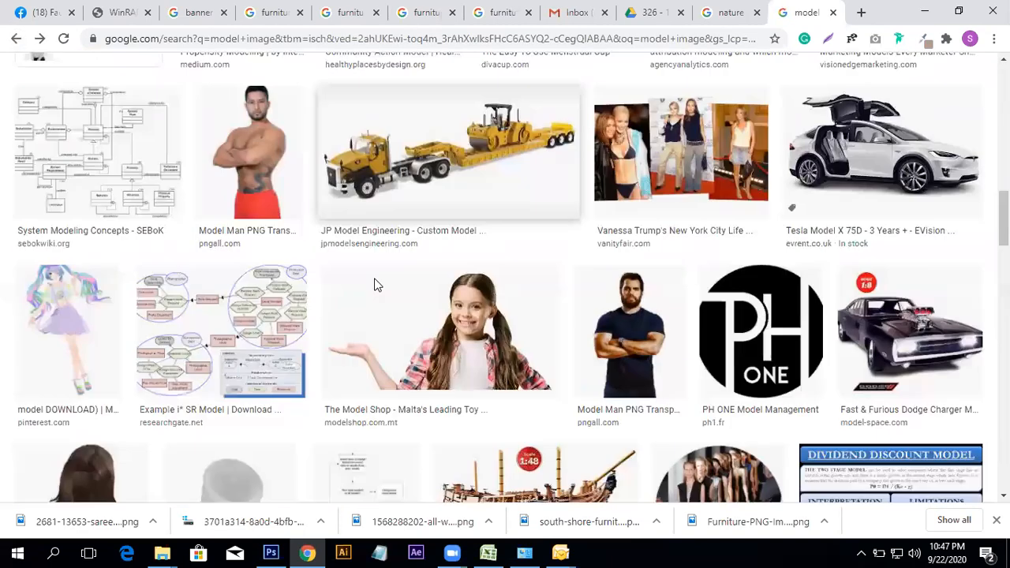
{"action": "scroll", "coordinate": [376, 286], "scroll_direction": "down", "scroll_amount": 20}
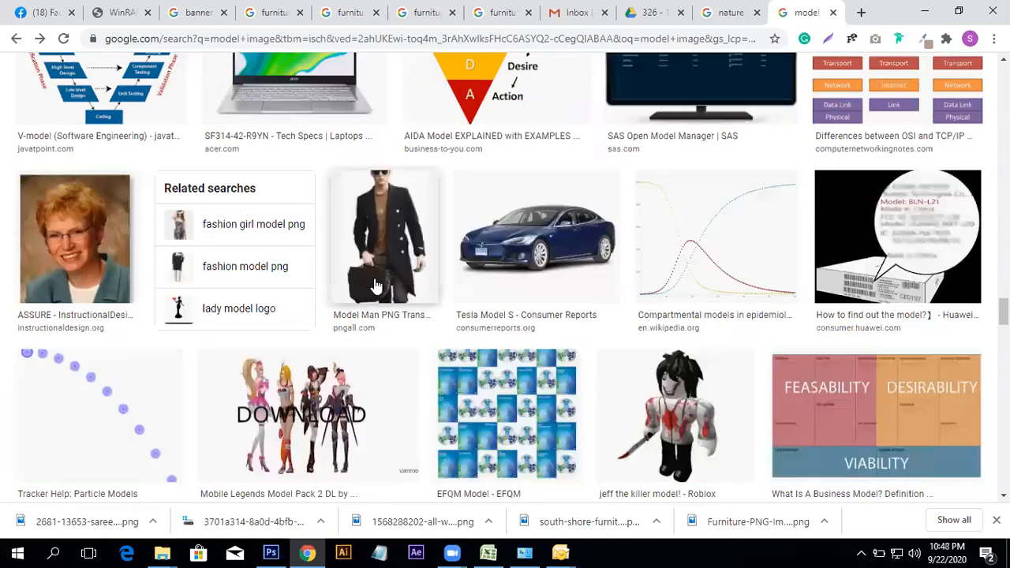
{"action": "scroll", "coordinate": [377, 285], "scroll_direction": "down", "scroll_amount": 15}
{"action": "scroll", "coordinate": [376, 286], "scroll_direction": "down", "scroll_amount": 15}
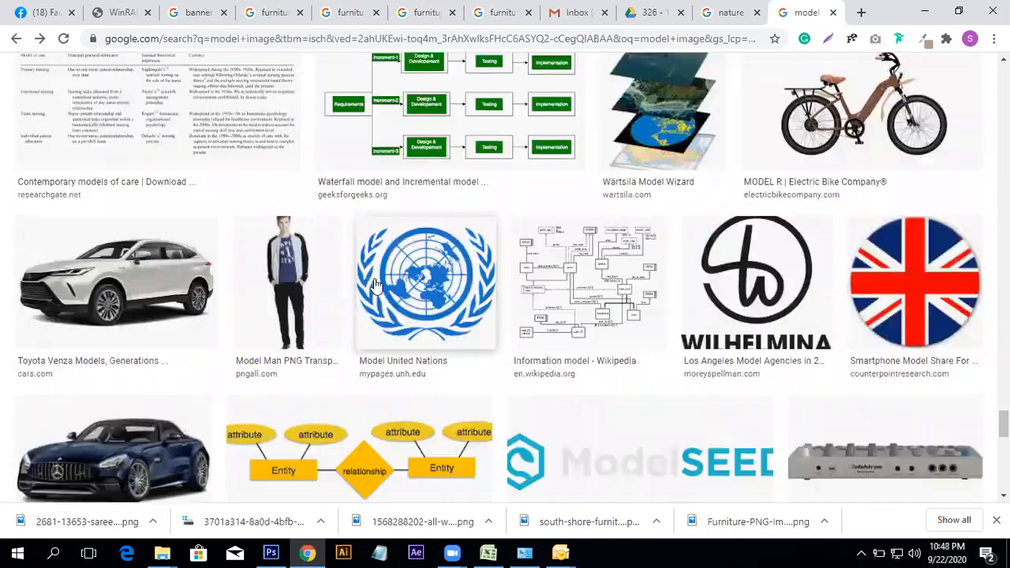
{"action": "scroll", "coordinate": [377, 286], "scroll_direction": "up", "scroll_amount": 4}
{"action": "scroll", "coordinate": [376, 285], "scroll_direction": "down", "scroll_amount": 20}
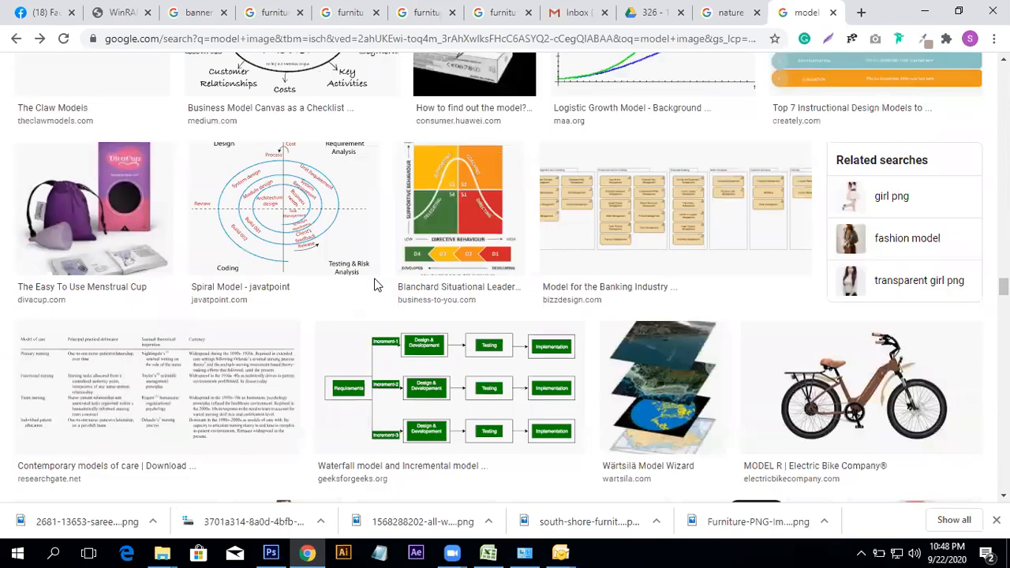
{"action": "scroll", "coordinate": [376, 286], "scroll_direction": "down", "scroll_amount": 15}
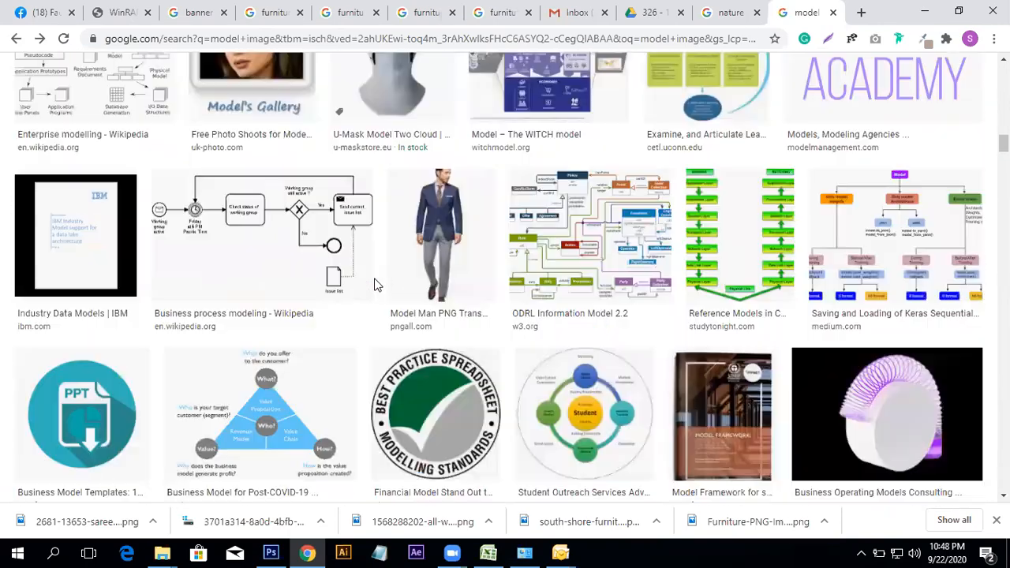
{"action": "scroll", "coordinate": [377, 286], "scroll_direction": "up", "scroll_amount": 10}
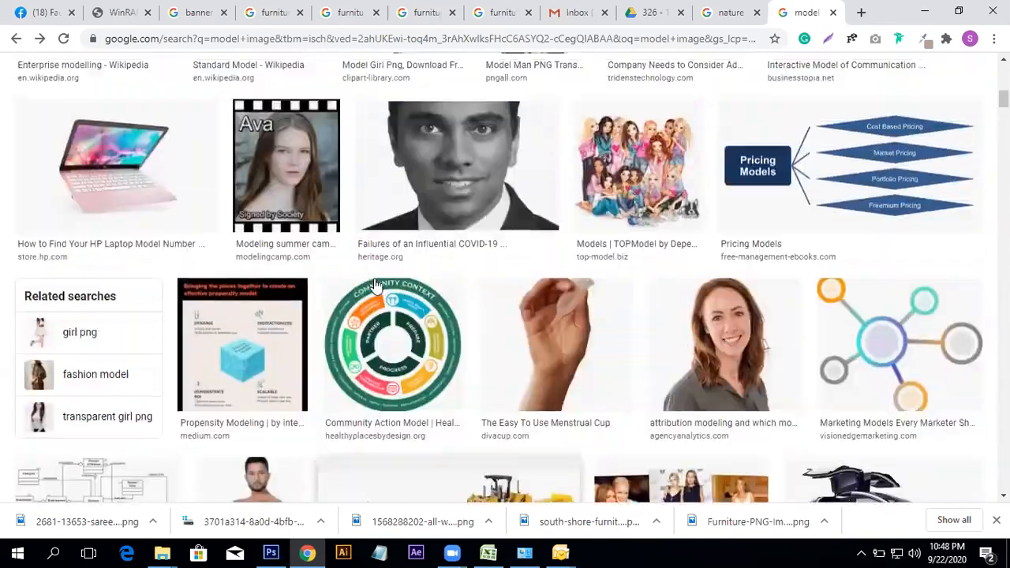
{"action": "scroll", "coordinate": [376, 285], "scroll_direction": "down", "scroll_amount": 8}
{"action": "scroll", "coordinate": [376, 286], "scroll_direction": "up", "scroll_amount": 7}
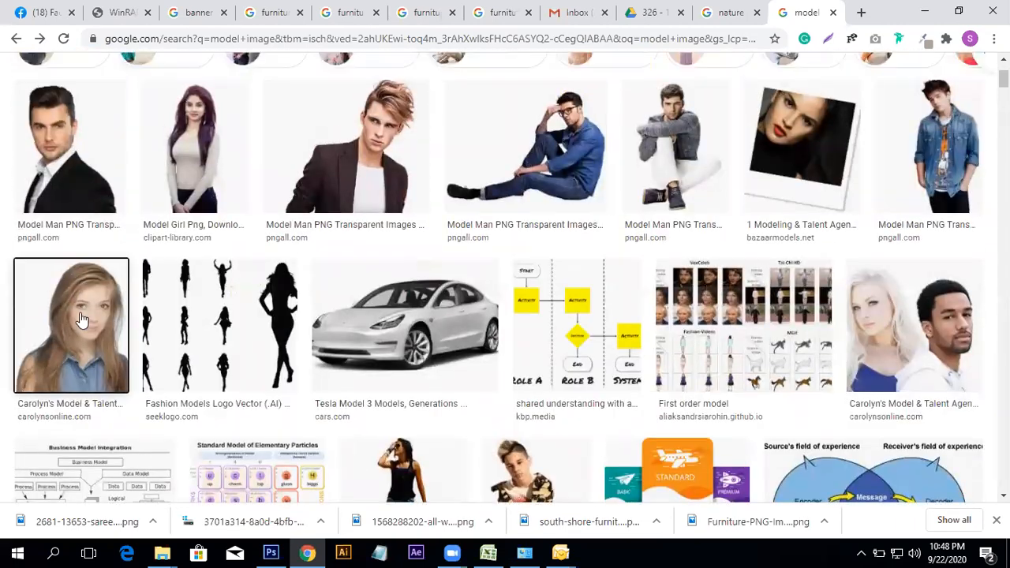
- From the related images of the long-haired girl in a denim shirt, open the dark-haired woman in a black leather jacket and copy her picture
{"action": "left_click", "coordinate": [81, 318]}
{"action": "scroll", "coordinate": [821, 328], "scroll_direction": "down", "scroll_amount": 10}
{"action": "scroll", "coordinate": [660, 334], "scroll_direction": "up", "scroll_amount": 3}
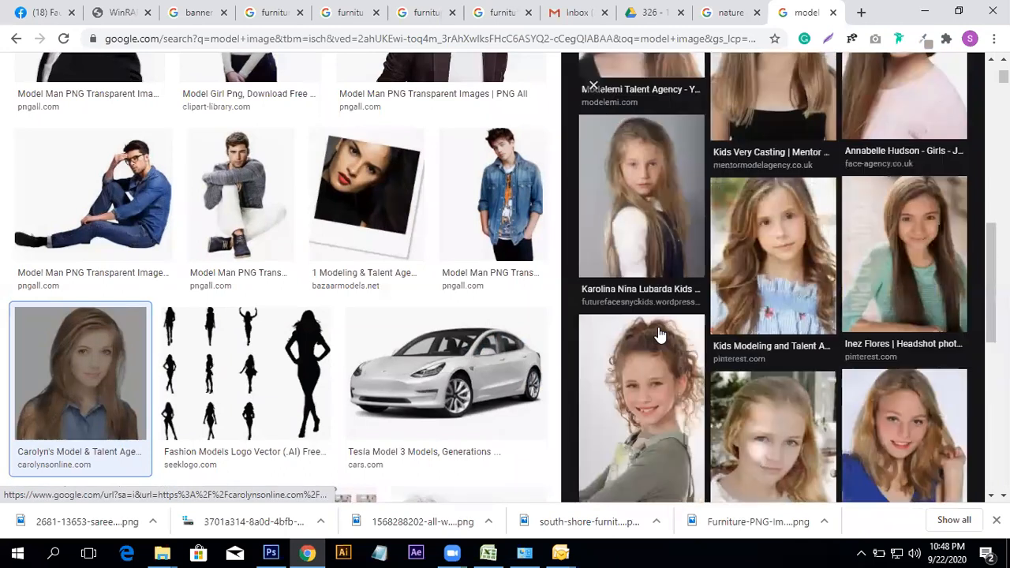
{"action": "scroll", "coordinate": [923, 292], "scroll_direction": "down", "scroll_amount": 5}
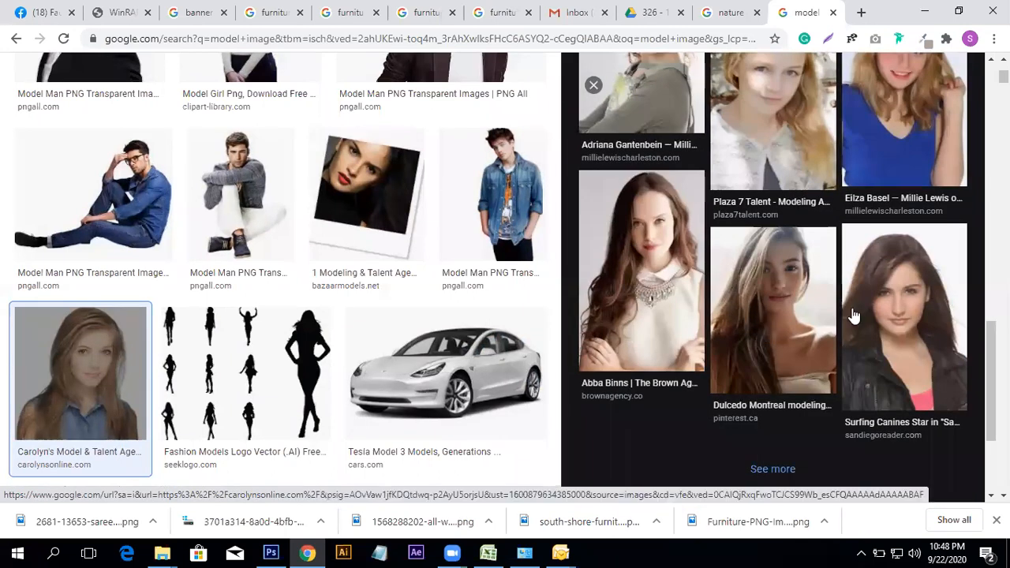
{"action": "left_click", "coordinate": [910, 306]}
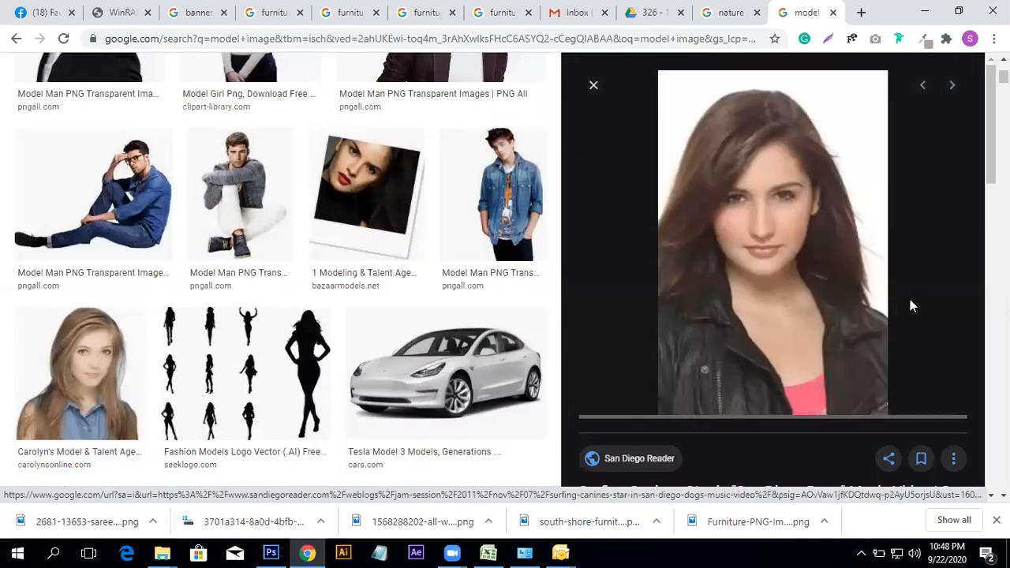
{"action": "right_click", "coordinate": [730, 216]}
{"action": "left_click", "coordinate": [908, 368]}
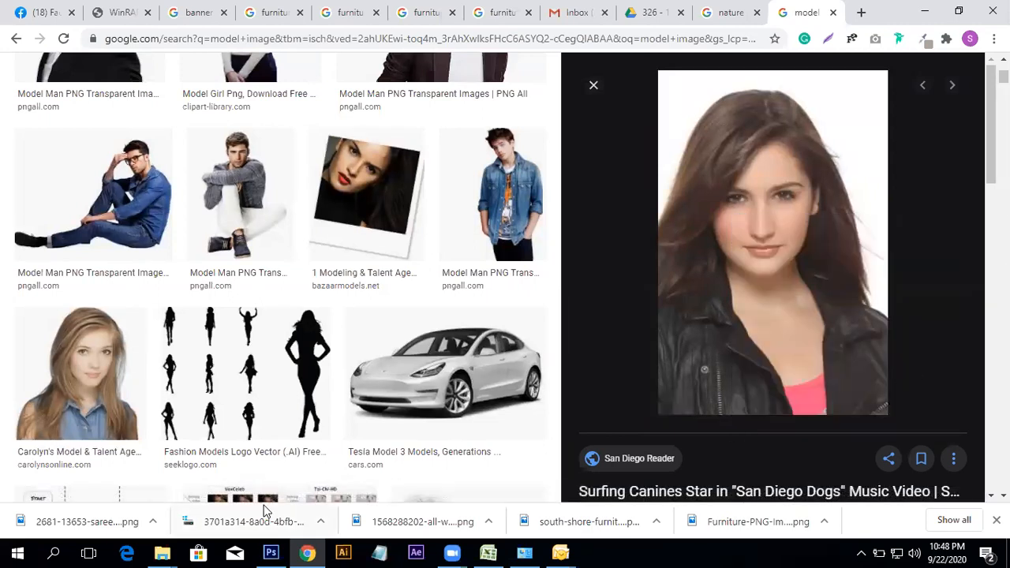
- Switch to Photoshop, paste the copied portrait into the blank Untitled-1 document, and load its outline as a selection
{"action": "left_click", "coordinate": [284, 552]}
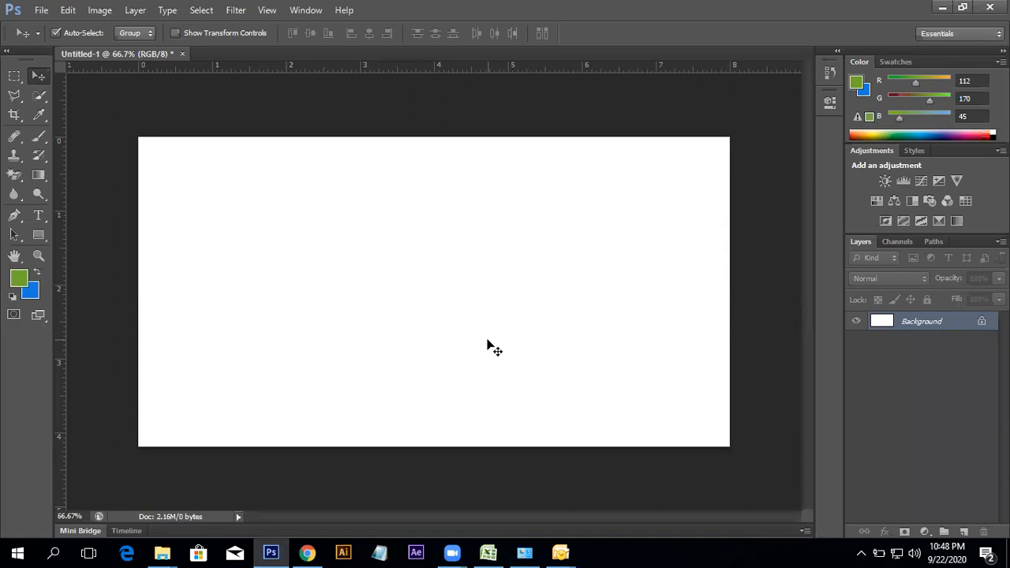
{"action": "key", "text": "ctrl+v"}
{"action": "key", "text": "ctrl+t"}
{"action": "left_click_drag", "start_coordinate": [460, 384], "coordinate": [460, 365]}
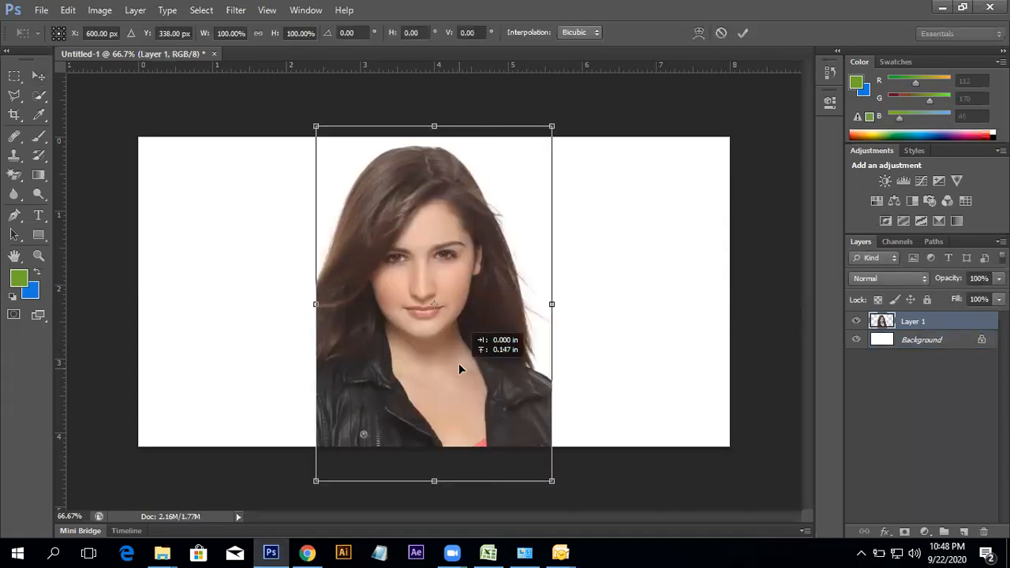
{"action": "key", "text": "Escape"}
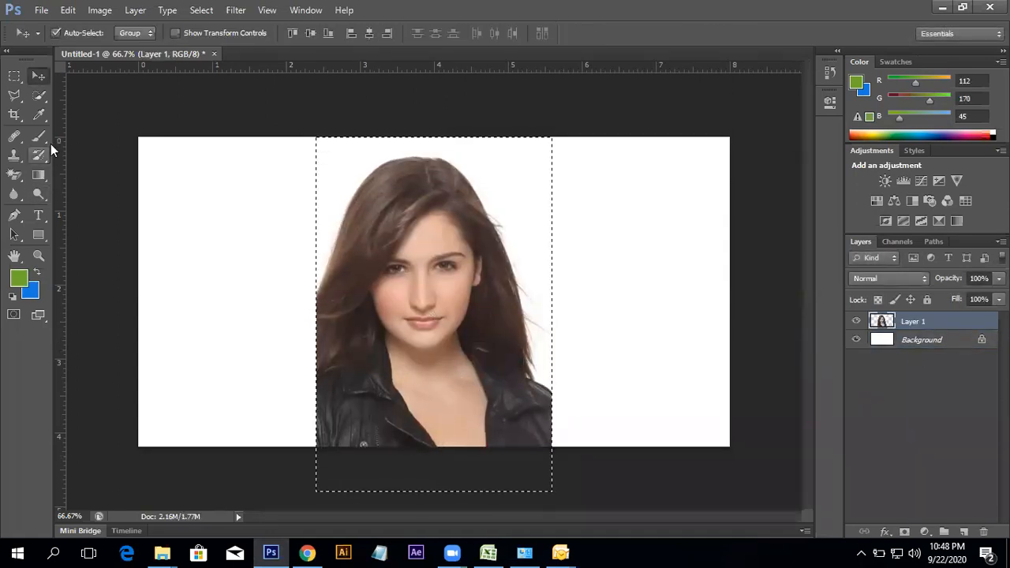
- Crop the canvas to the selected outline of the pasted portrait and clear the selection
{"action": "left_click", "coordinate": [14, 115]}
{"action": "key", "text": "Return"}
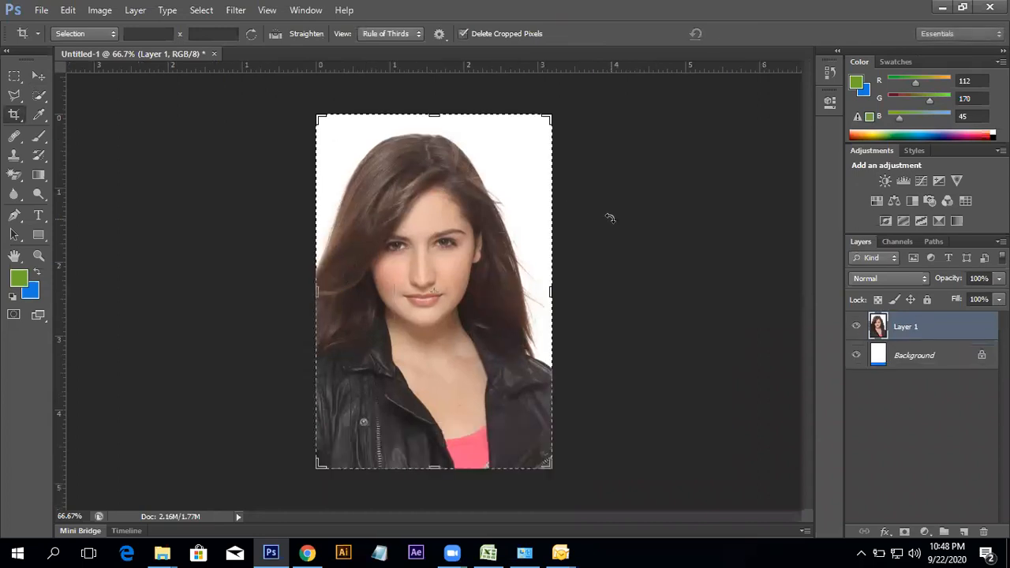
{"action": "key", "text": "v"}
{"action": "key", "text": "Return"}
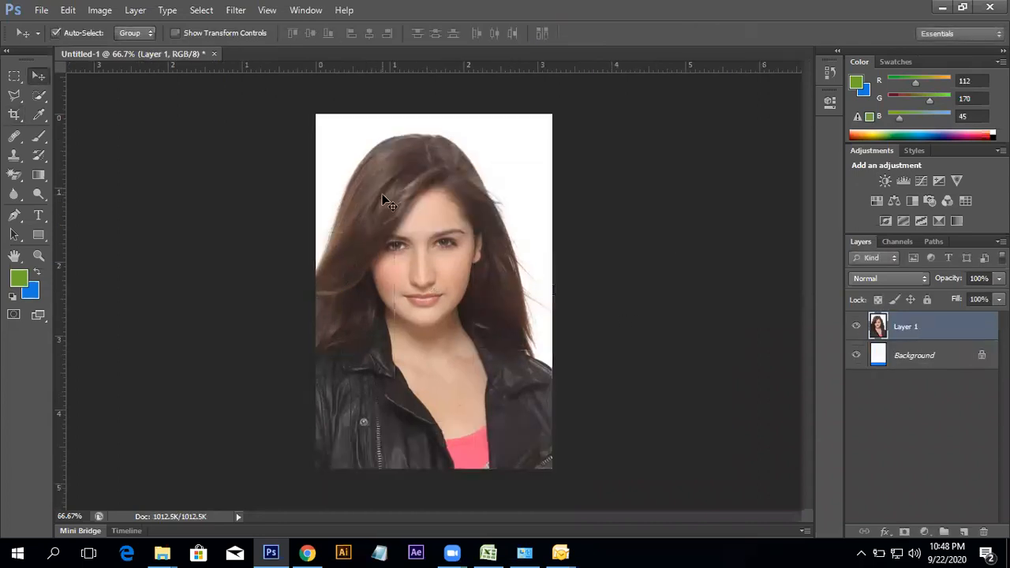
- Move the portrait slightly down on the canvas to leave more white space above the hair
{"action": "left_click", "coordinate": [464, 293], "text": "ctrl"}
{"action": "left_click_drag", "start_coordinate": [429, 337], "coordinate": [446, 355]}
{"action": "left_click", "coordinate": [444, 342], "text": "alt"}
- Set the foreground colour to white (ffffff) and fill the Background layer with it
{"action": "left_click", "coordinate": [907, 359]}
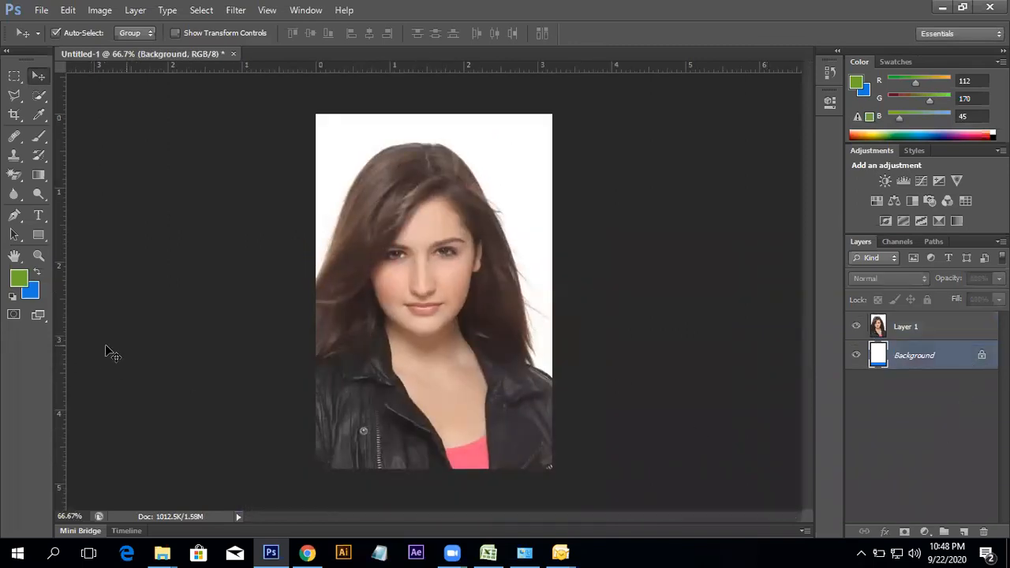
{"action": "left_click", "coordinate": [18, 278]}
{"action": "left_click", "coordinate": [426, 213]}
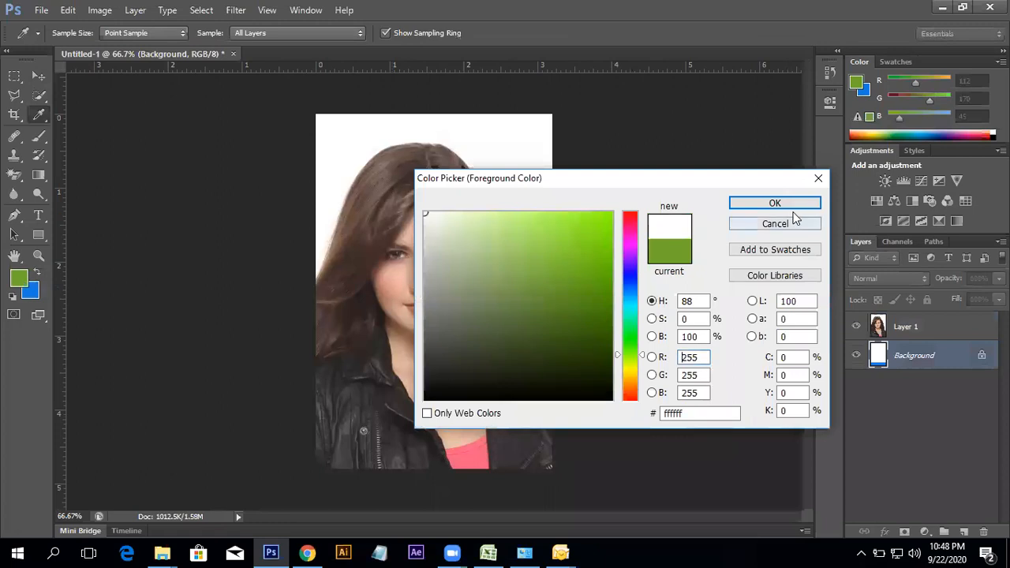
{"action": "left_click", "coordinate": [789, 206]}
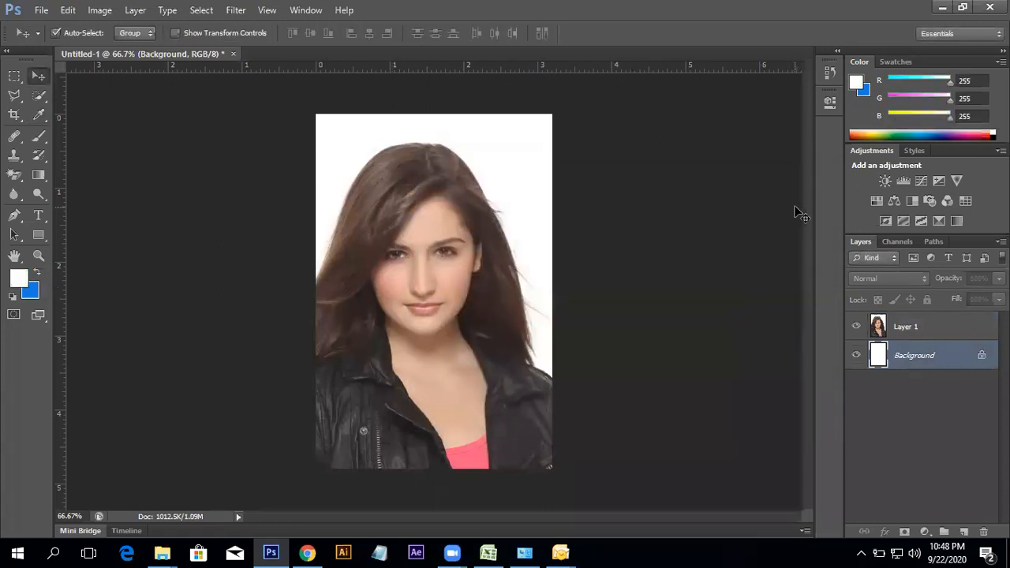
- Open the Variations adjustment for the portrait layer, try More Yellow, and reset the pick to the original
{"action": "left_click", "coordinate": [397, 231]}
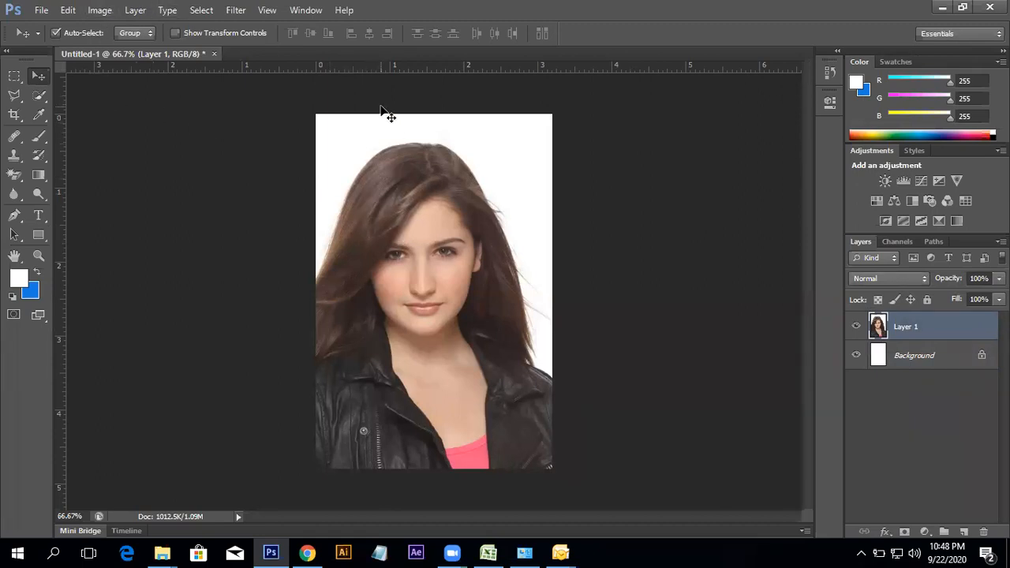
{"action": "left_click", "coordinate": [100, 9]}
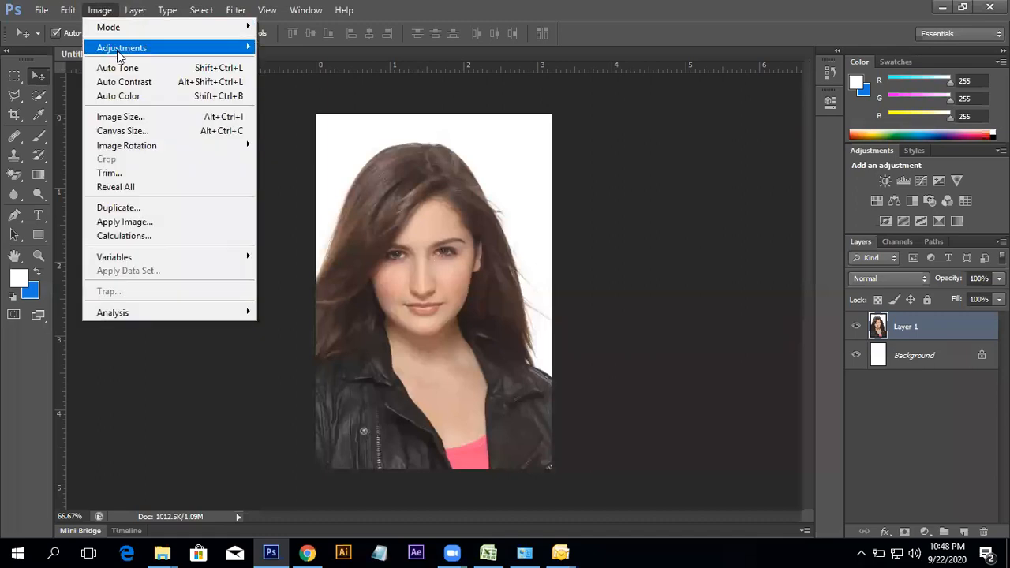
{"action": "mouse_move", "coordinate": [120, 49]}
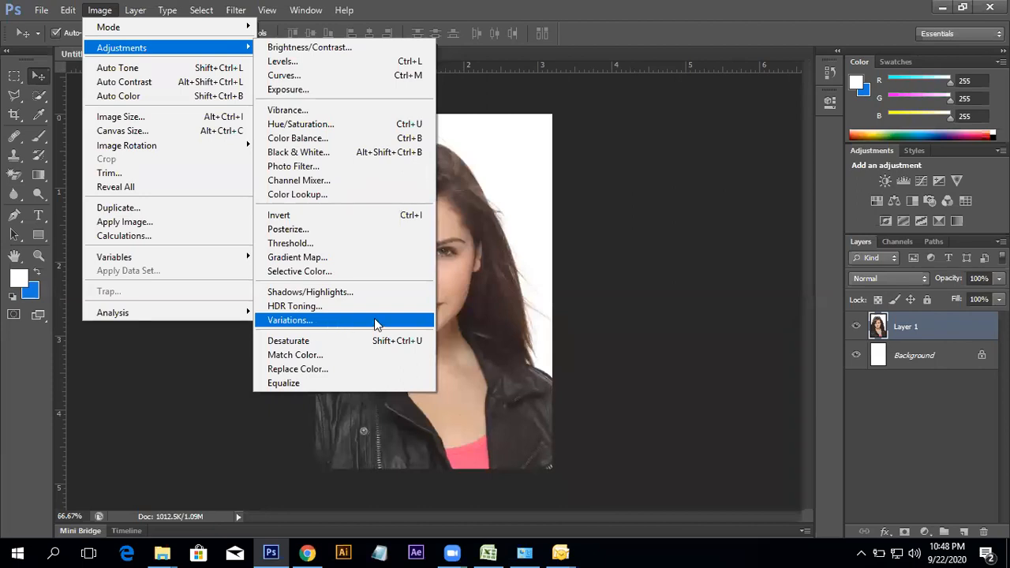
{"action": "left_click", "coordinate": [516, 294]}
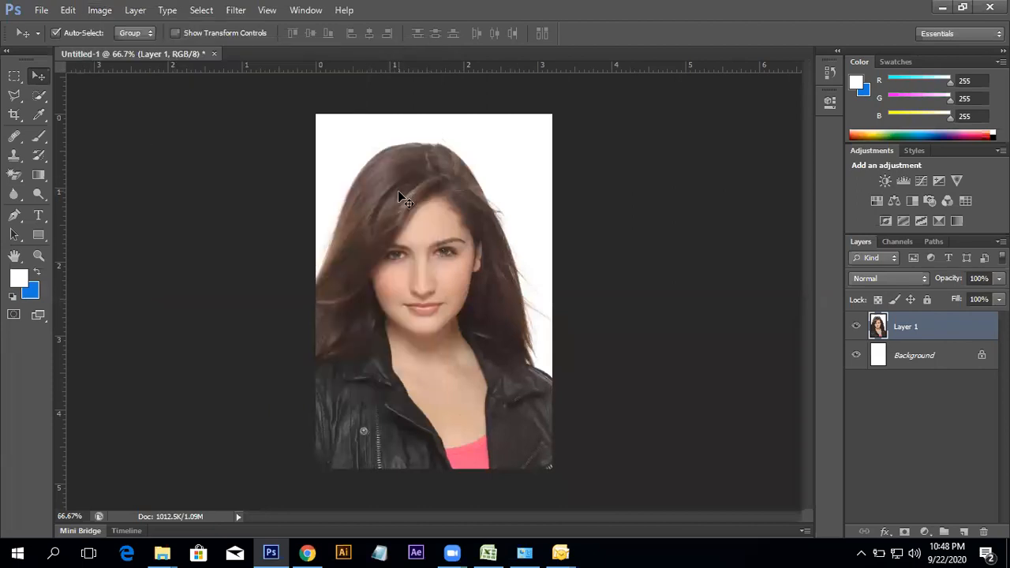
{"action": "left_click", "coordinate": [113, 11]}
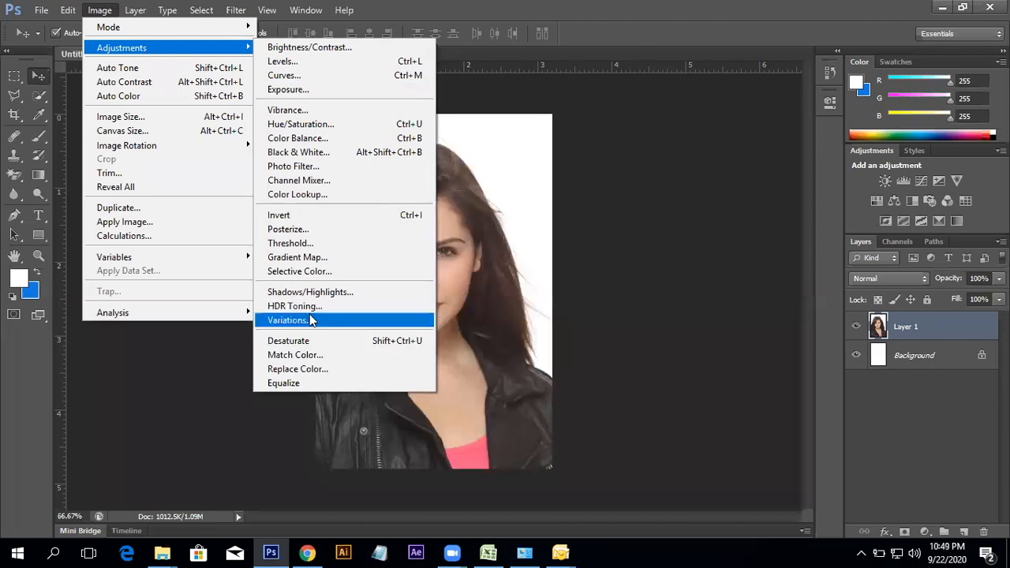
{"action": "left_click", "coordinate": [310, 325]}
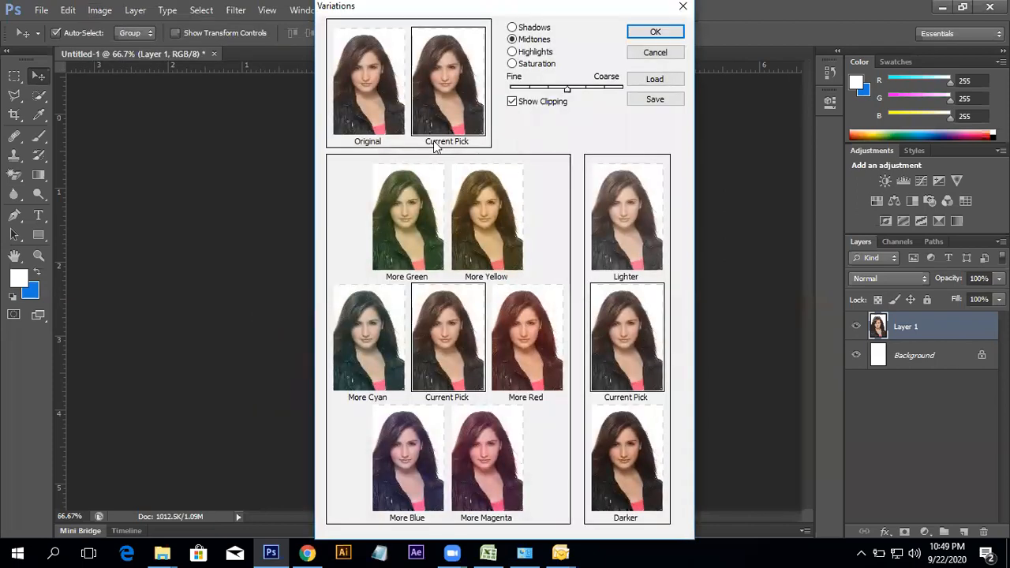
{"action": "left_click", "coordinate": [476, 229]}
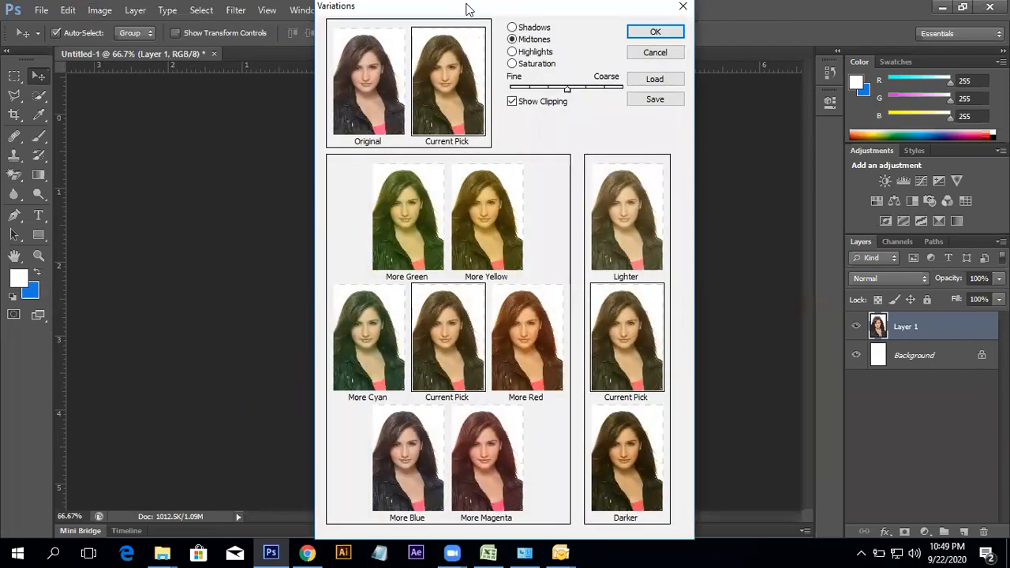
{"action": "left_click_drag", "start_coordinate": [466, 10], "coordinate": [791, 62]}
{"action": "left_click", "coordinate": [688, 164]}
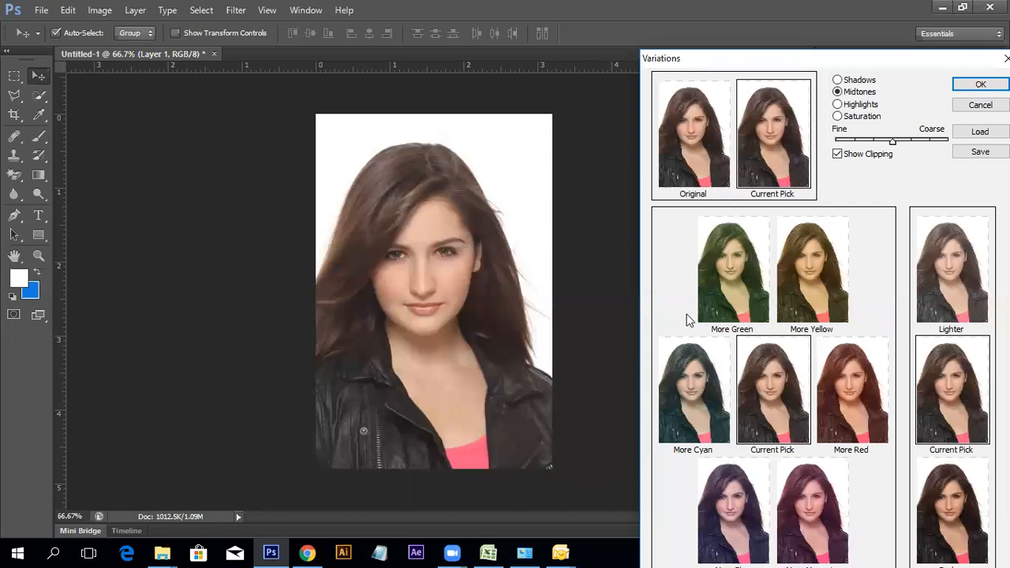
- Tint the whole portrait in Variations with More Green, More Yellow, More Red and another More Yellow on the midtones
{"action": "left_click", "coordinate": [710, 305]}
{"action": "left_click", "coordinate": [795, 269]}
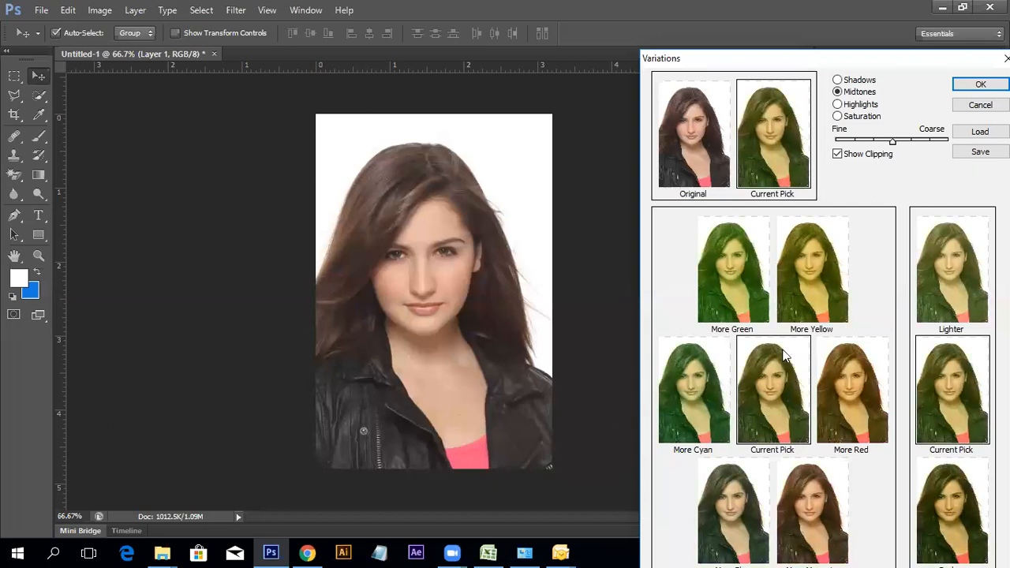
{"action": "left_click", "coordinate": [842, 407]}
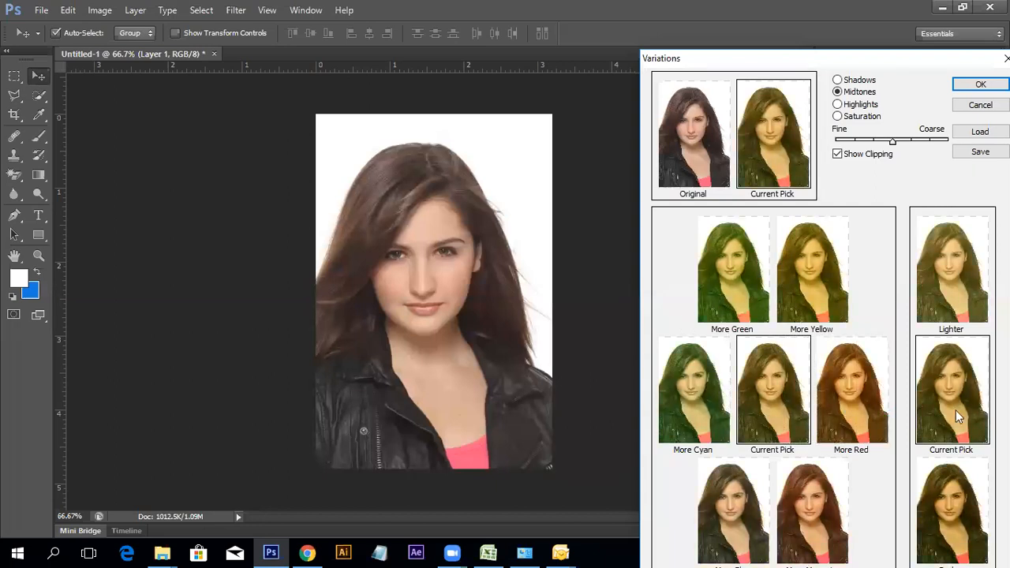
{"action": "left_click", "coordinate": [815, 284]}
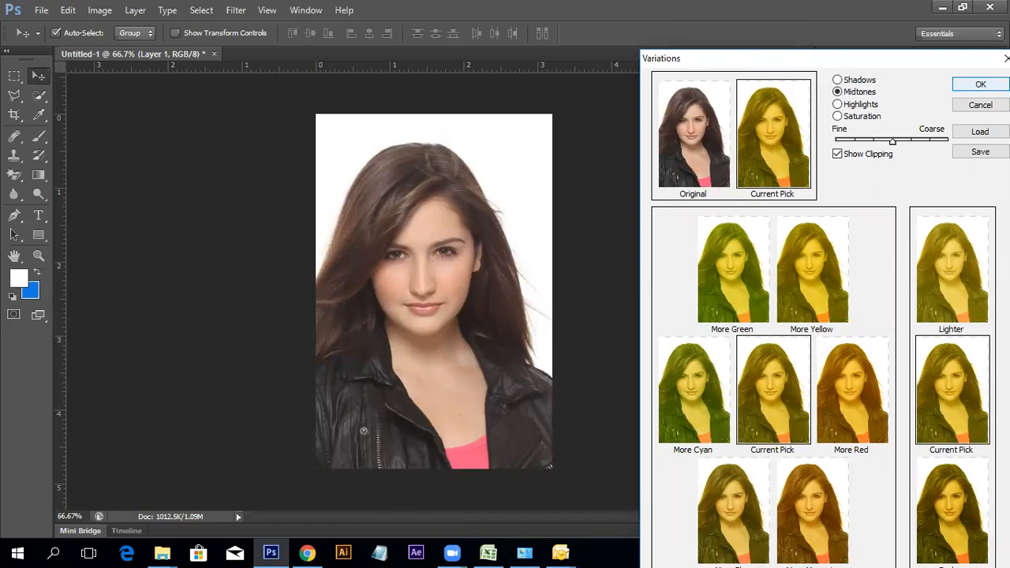
{"action": "key", "text": "Return"}
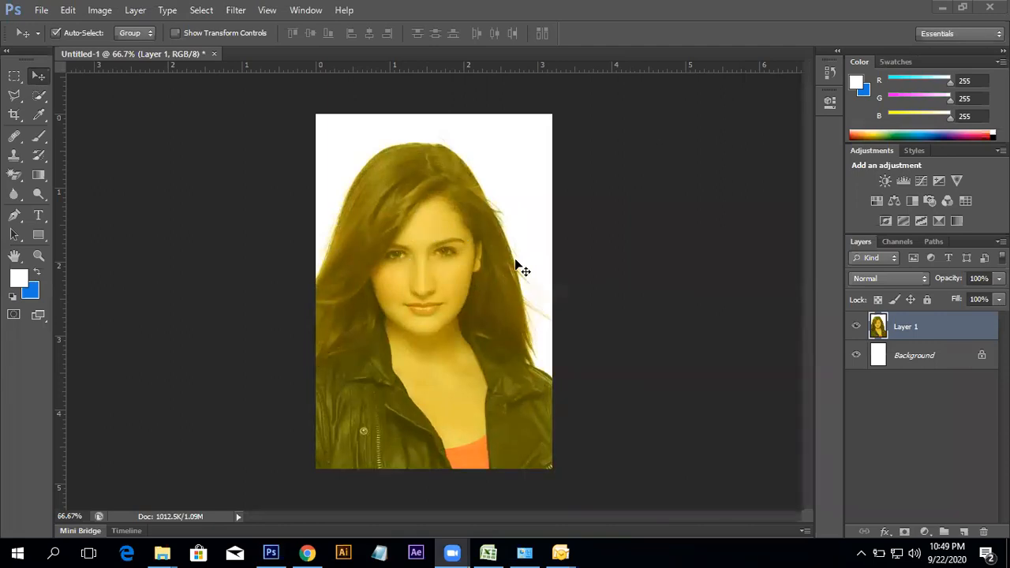
- Select the hair along the left side of the face on Layer 1 with the Quick Selection tool, excluding the cheek
{"action": "left_click", "coordinate": [38, 97]}
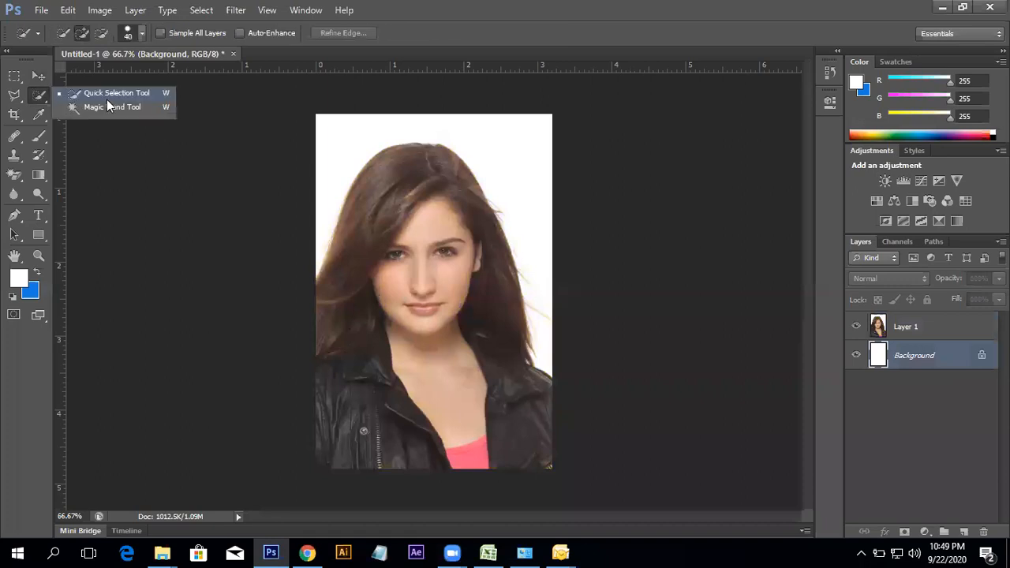
{"action": "left_click", "coordinate": [107, 98]}
{"action": "key", "text": "ctrl+plus"}
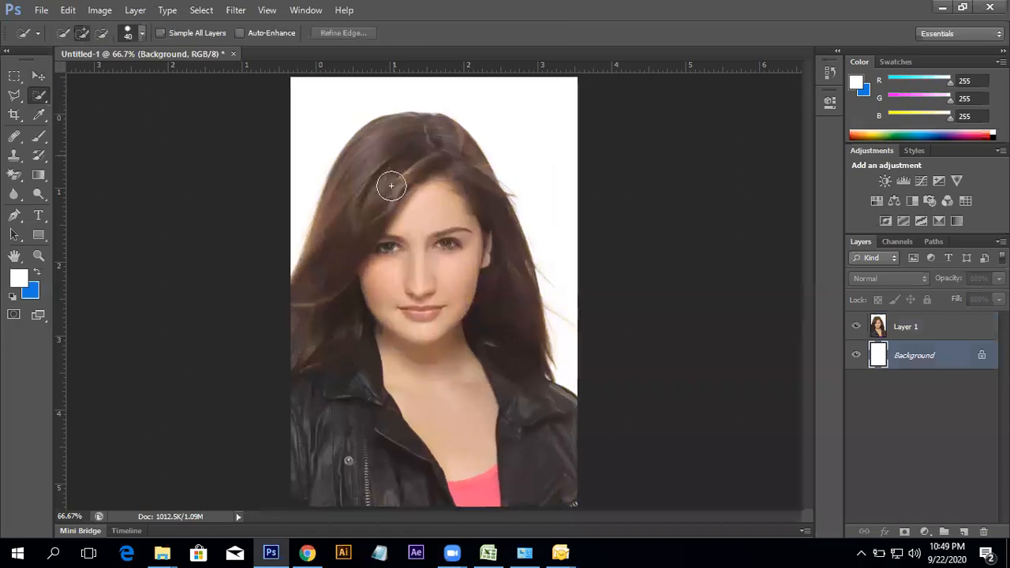
{"action": "key", "text": "ctrl+plus"}
{"action": "left_click_drag", "start_coordinate": [394, 170], "coordinate": [317, 274]}
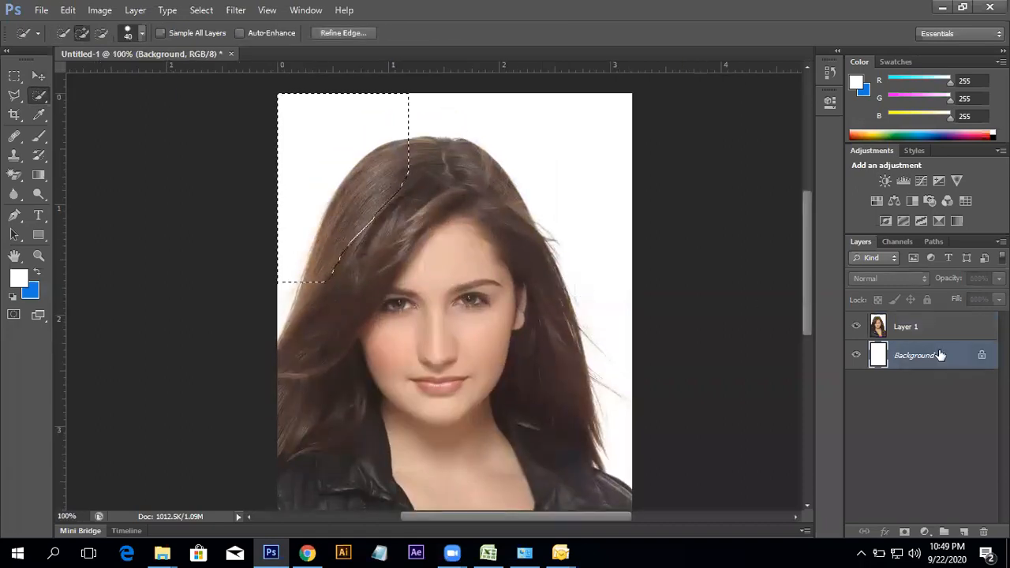
{"action": "left_click", "coordinate": [961, 329]}
{"action": "key", "text": "ctrl+d"}
{"action": "mouse_move", "coordinate": [379, 185]}
{"action": "left_mouse_down"}
{"action": "mouse_move", "coordinate": [283, 358]}
{"action": "mouse_move", "coordinate": [290, 400]}
{"action": "mouse_move", "coordinate": [275, 430]}
{"action": "mouse_move", "coordinate": [364, 412]}
{"action": "mouse_move", "coordinate": [309, 443]}
{"action": "mouse_move", "coordinate": [409, 419]}
{"action": "mouse_move", "coordinate": [341, 475]}
{"action": "left_mouse_up"}
{"action": "mouse_move", "coordinate": [383, 372]}
{"action": "left_mouse_down"}
{"action": "mouse_move", "coordinate": [398, 276]}
{"action": "mouse_move", "coordinate": [462, 176]}
{"action": "left_mouse_up"}
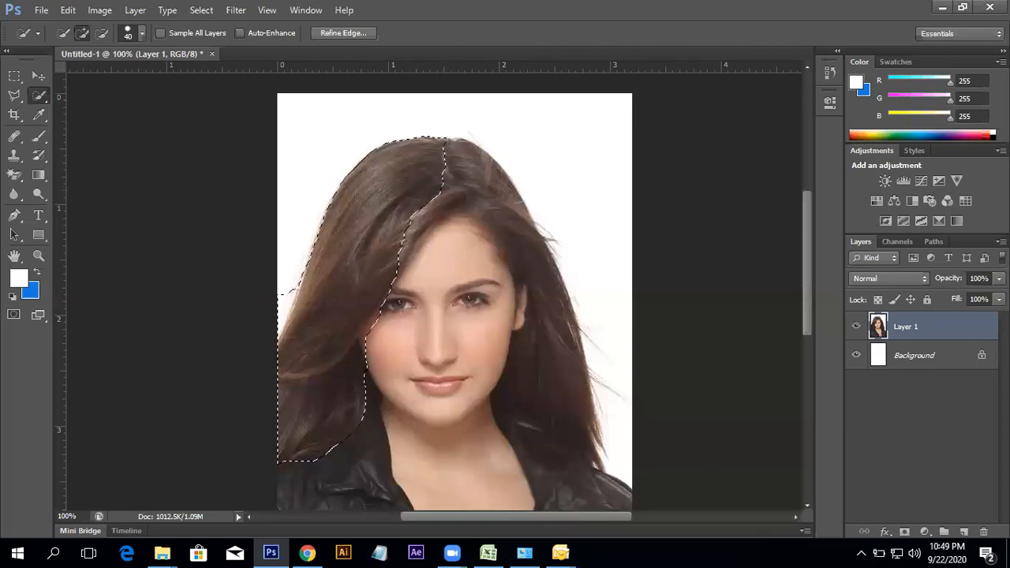
{"action": "key", "text": "alt"}
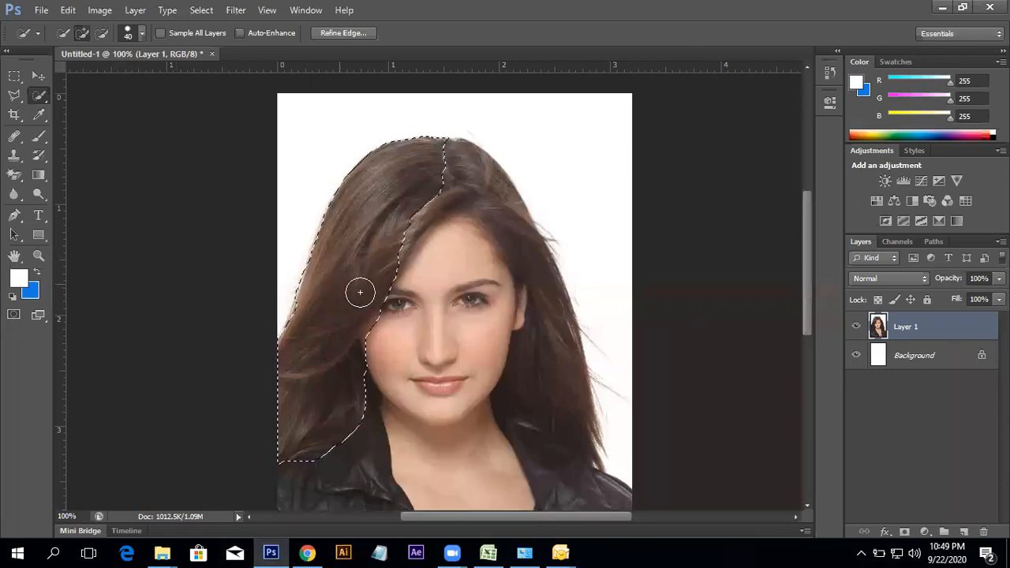
{"action": "key", "text": "alt"}
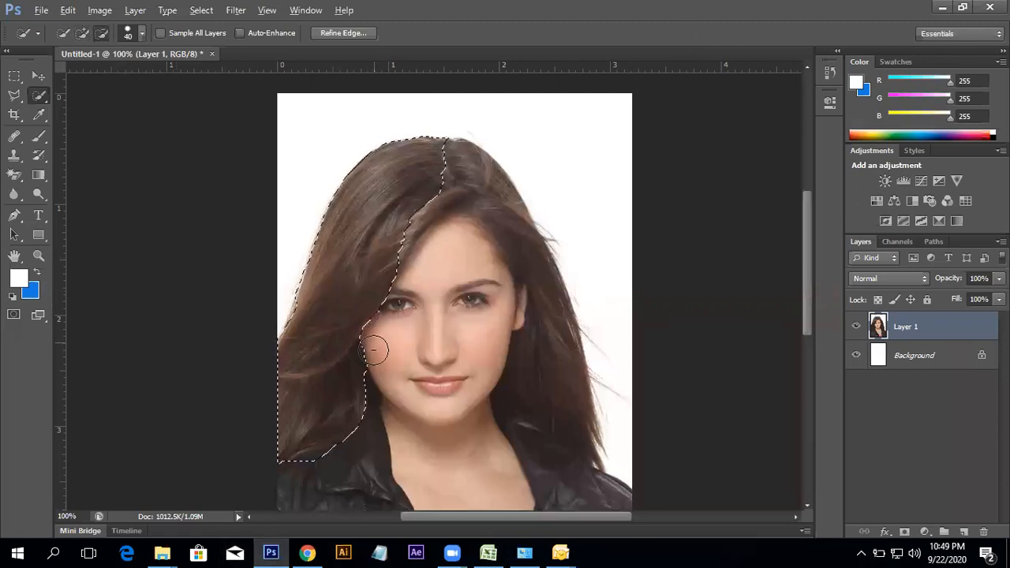
- Copy the selected hair to a new layer, check it by briefly hiding the portrait layer, and make the hair layer active
{"action": "left_click", "coordinate": [98, 9]}
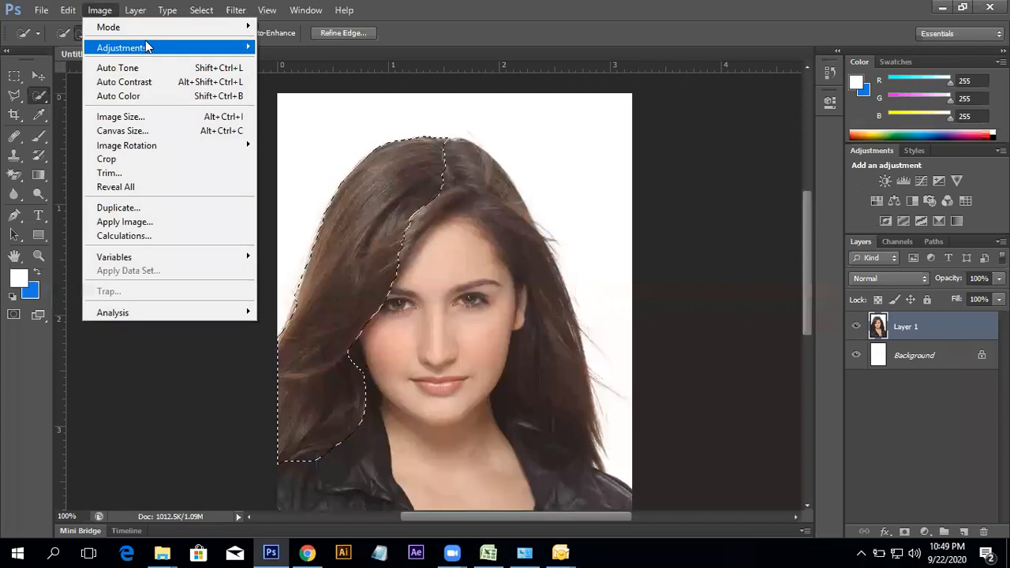
{"action": "left_click", "coordinate": [924, 331]}
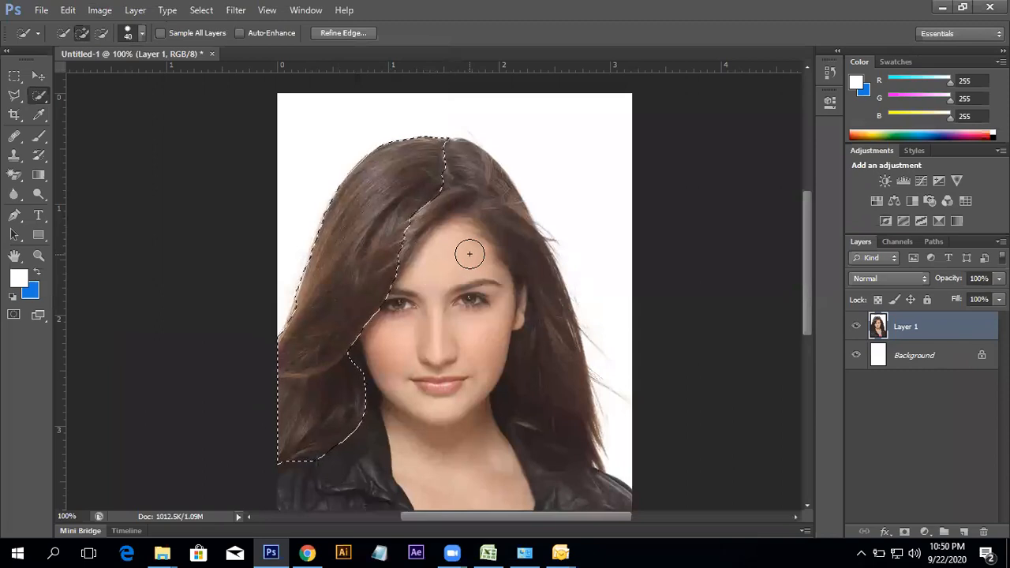
{"action": "key", "text": "ctrl+j"}
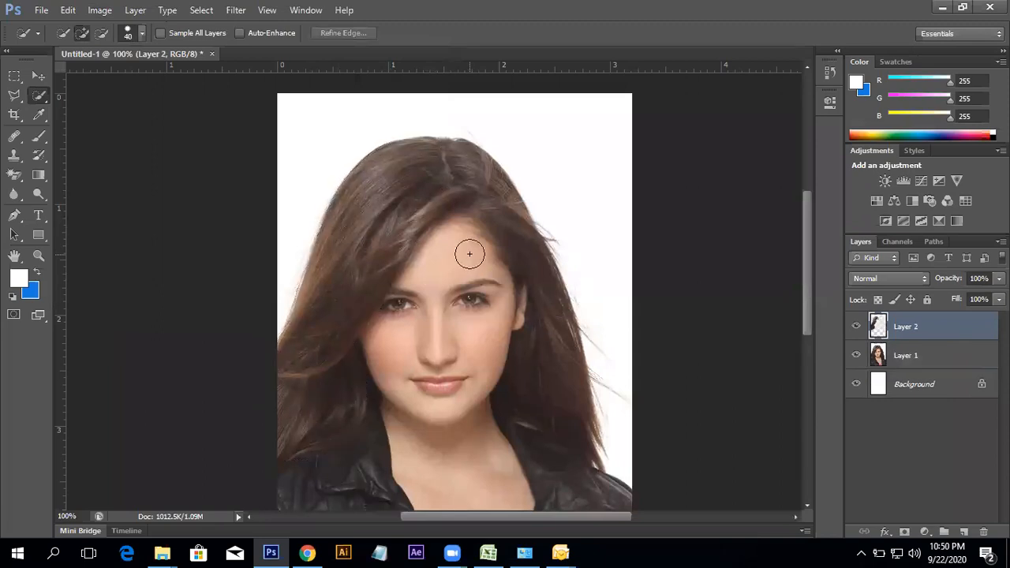
{"action": "left_click", "coordinate": [915, 361]}
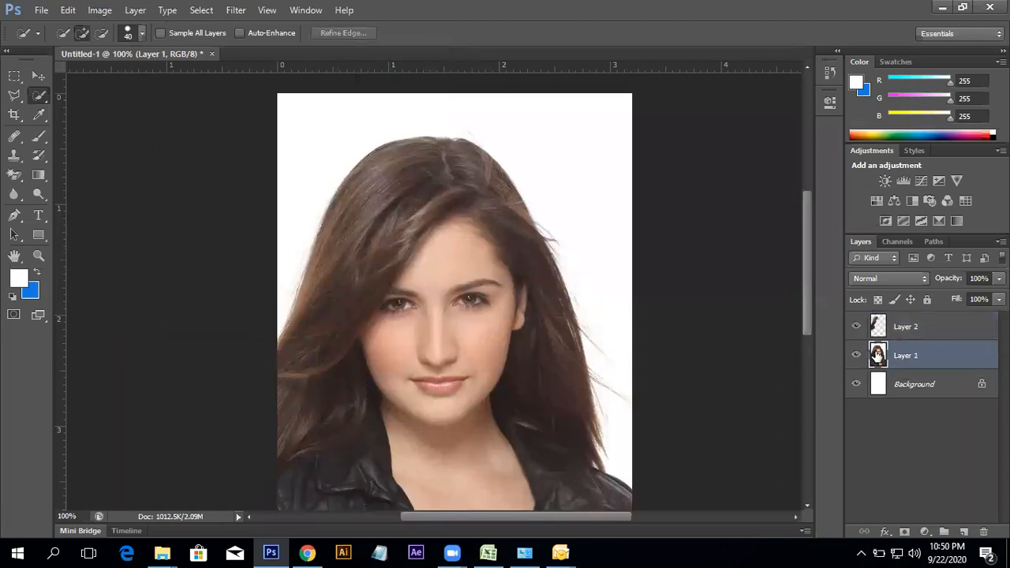
{"action": "left_click", "coordinate": [856, 355]}
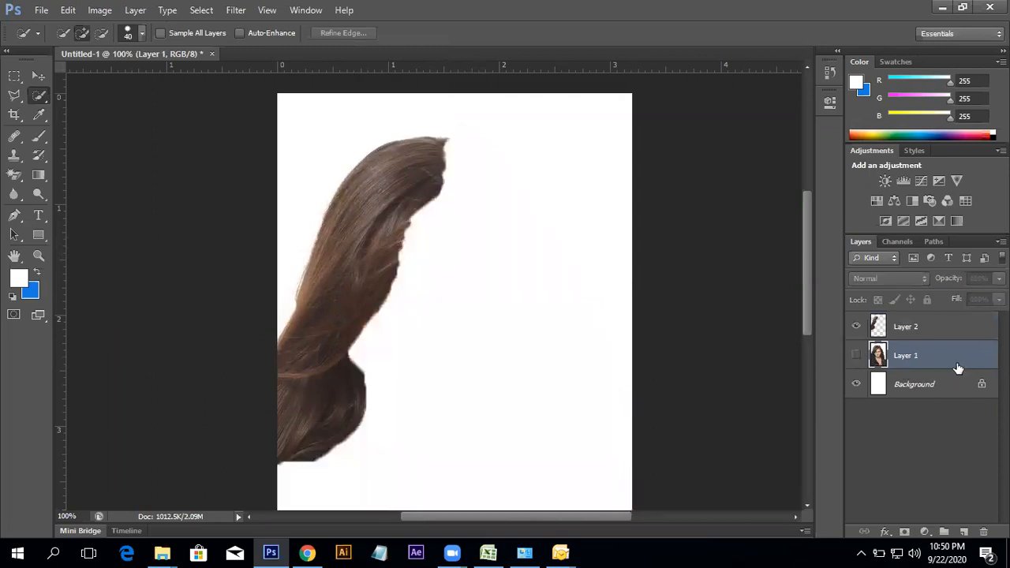
{"action": "left_click", "coordinate": [856, 355]}
{"action": "left_click", "coordinate": [938, 328]}
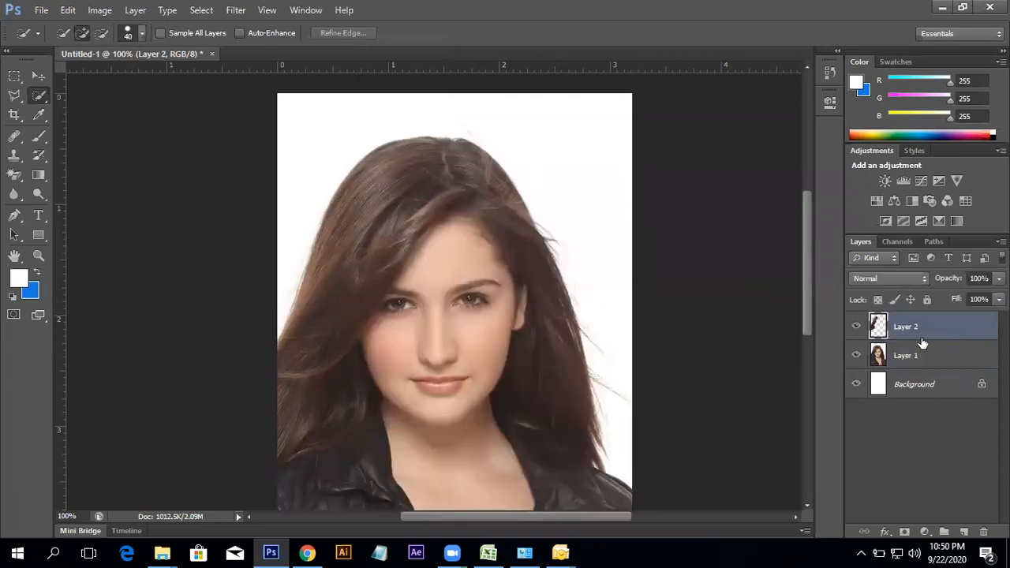
- Open the Variations adjustment for the copied hair on Layer 2, uncover the portrait, and reset the pick to the original
{"action": "left_click", "coordinate": [100, 11]}
{"action": "mouse_move", "coordinate": [150, 47]}
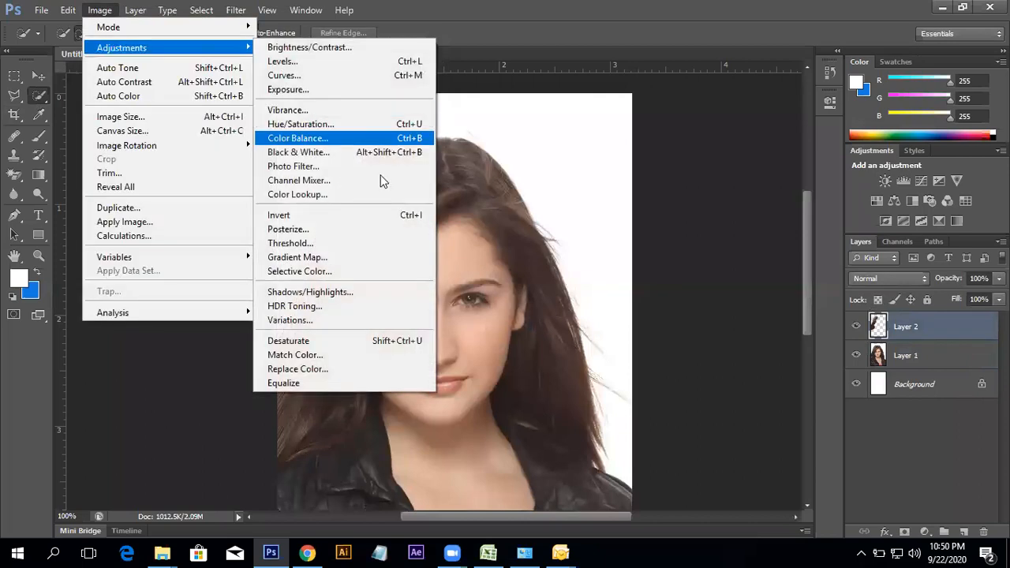
{"action": "left_click", "coordinate": [325, 321]}
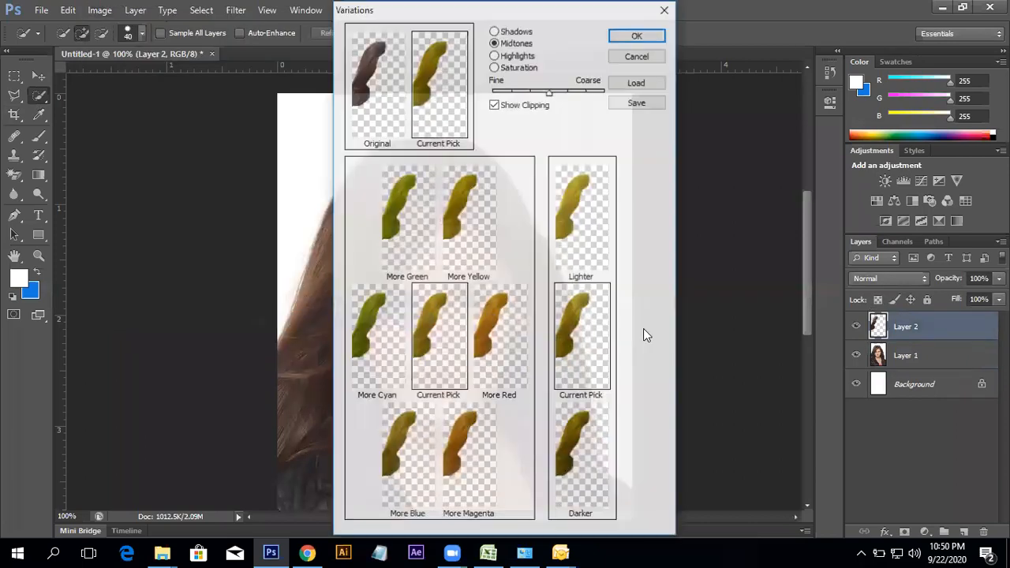
{"action": "left_click_drag", "start_coordinate": [469, 8], "coordinate": [781, 45]}
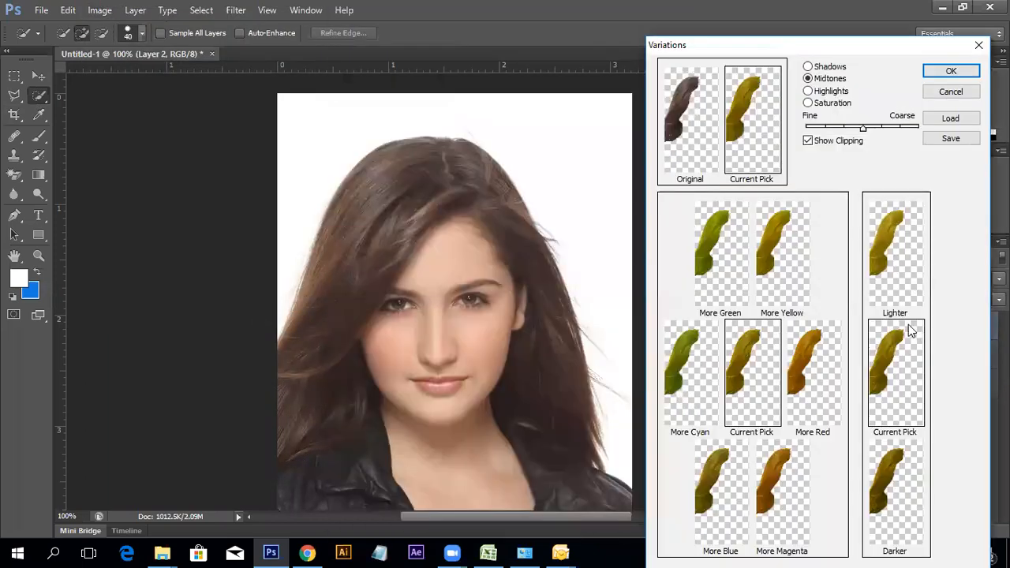
{"action": "left_click", "coordinate": [704, 140]}
- Try More Red and two rounds of More Green on the hair midtones, and reset the pick to the original
{"action": "left_click", "coordinate": [804, 377]}
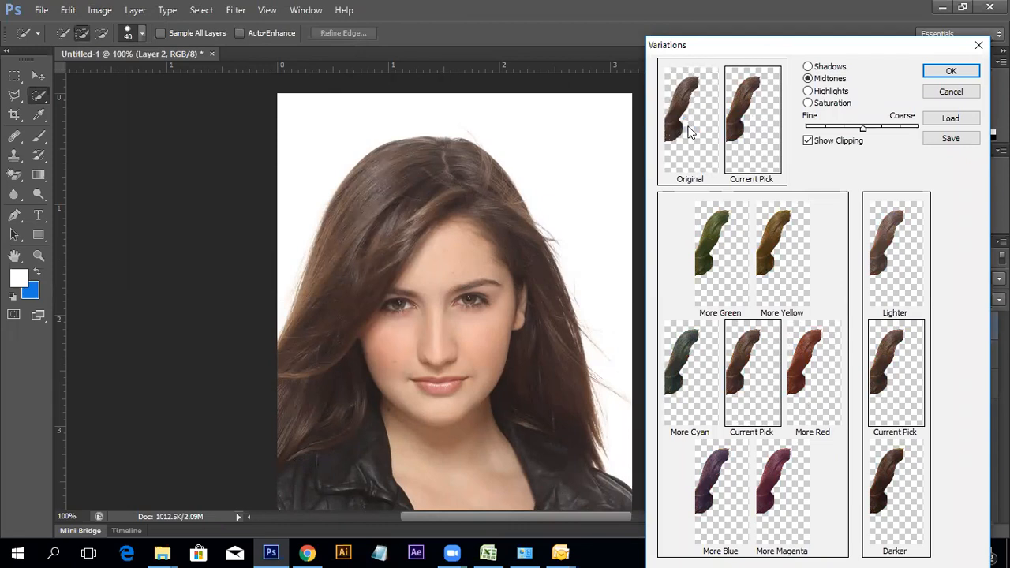
{"action": "left_click", "coordinate": [706, 271]}
{"action": "left_click", "coordinate": [706, 271]}
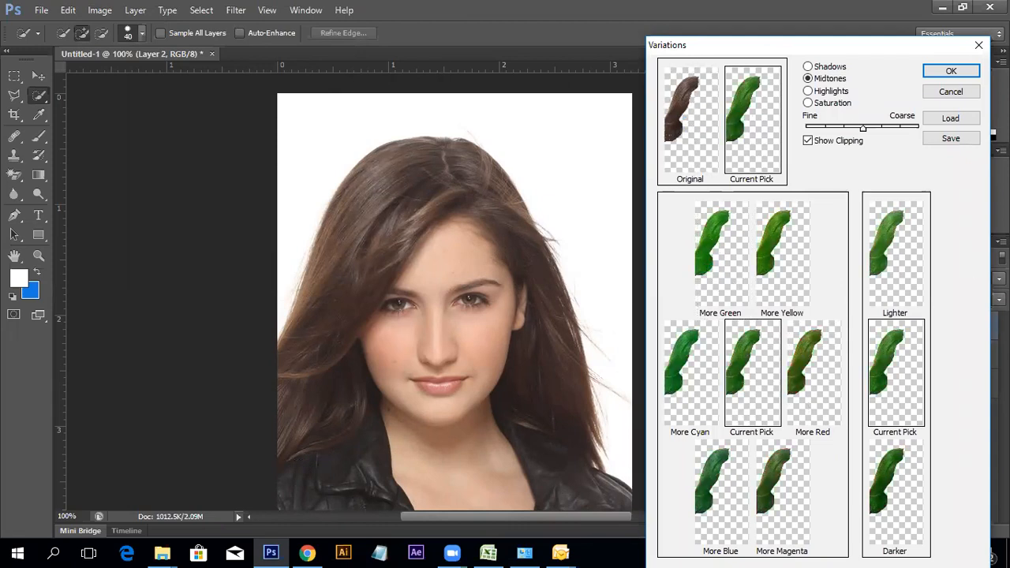
{"action": "left_click", "coordinate": [695, 130]}
- Tint the copied hair with More Green twice on the midtones and apply the variation
{"action": "left_click", "coordinate": [708, 262]}
{"action": "left_click", "coordinate": [709, 263]}
{"action": "left_click", "coordinate": [951, 70]}
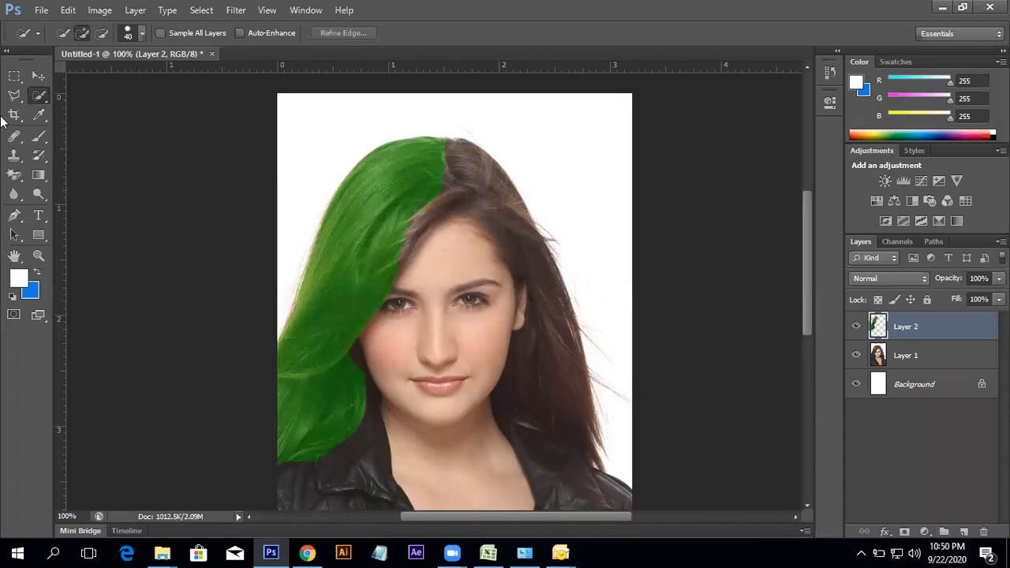
- Add a layer mask to the green hair layer and set the Brush tool to size 175 for masking in black
{"action": "left_click", "coordinate": [41, 138]}
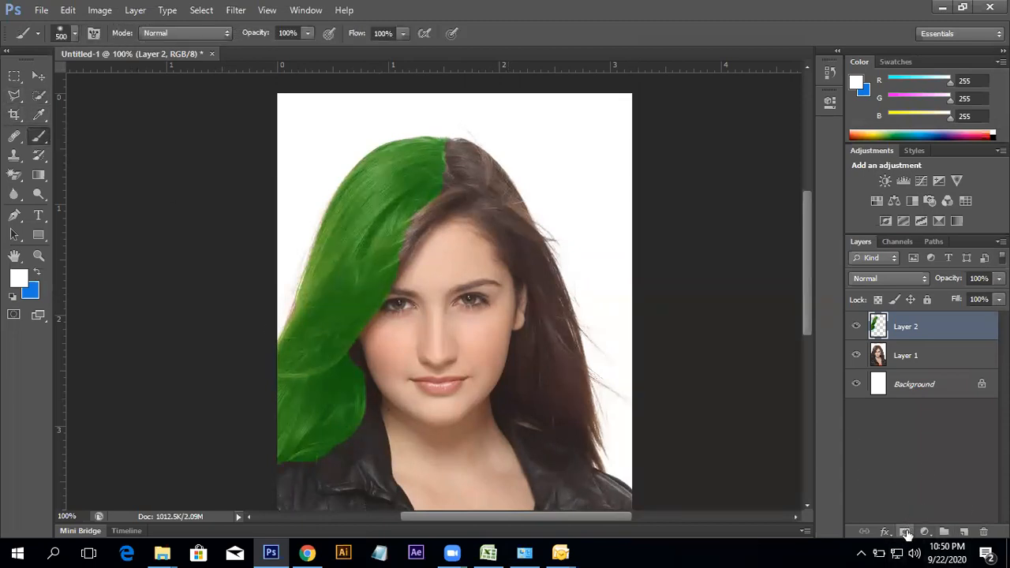
{"action": "left_click", "coordinate": [905, 533]}
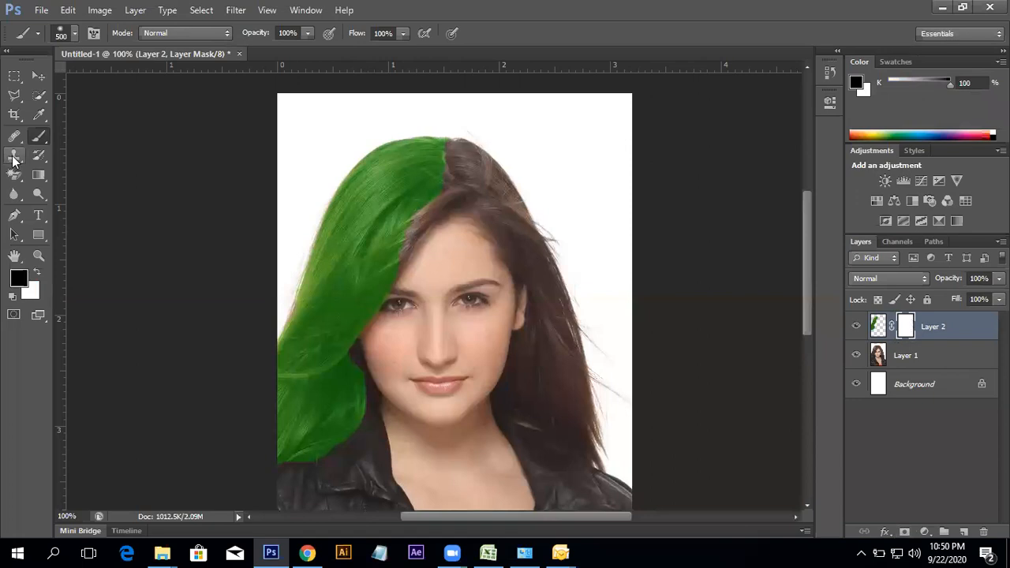
{"action": "key", "text": "bracketleft"}
{"action": "key", "text": "bracketleft"}
{"action": "key", "text": "bracketleft"}
{"action": "key", "text": "bracketleft"}
{"action": "key", "text": "bracketleft"}
{"action": "key", "text": "bracketleft"}
{"action": "key", "text": "bracketleft"}
{"action": "key", "text": "bracketleft"}
{"action": "key", "text": "bracketleft"}
{"action": "key", "text": "bracketright"}
{"action": "key", "text": "bracketright"}
{"action": "key", "text": "bracketright"}
{"action": "key", "text": "bracketright"}
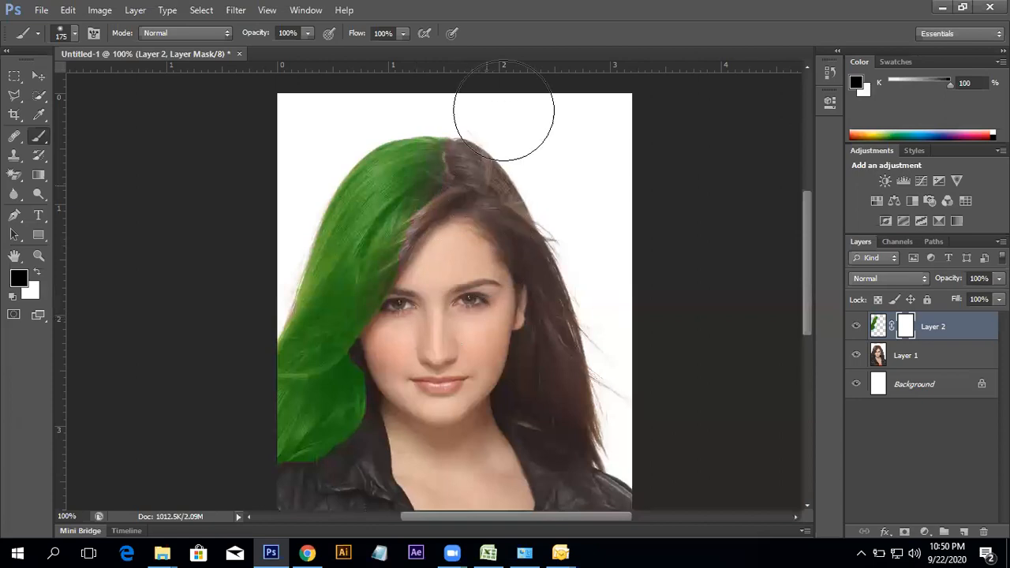
- Paint black on Layer 2's mask along the hair parting, face edge and collar to soften the green, undoing the last dab
{"action": "mouse_move", "coordinate": [414, 352]}
{"action": "left_mouse_down"}
{"action": "mouse_move", "coordinate": [413, 378]}
{"action": "mouse_move", "coordinate": [427, 364]}
{"action": "mouse_move", "coordinate": [404, 338]}
{"action": "mouse_move", "coordinate": [443, 280]}
{"action": "mouse_move", "coordinate": [470, 262]}
{"action": "mouse_move", "coordinate": [526, 273]}
{"action": "mouse_move", "coordinate": [447, 315]}
{"action": "left_mouse_up"}
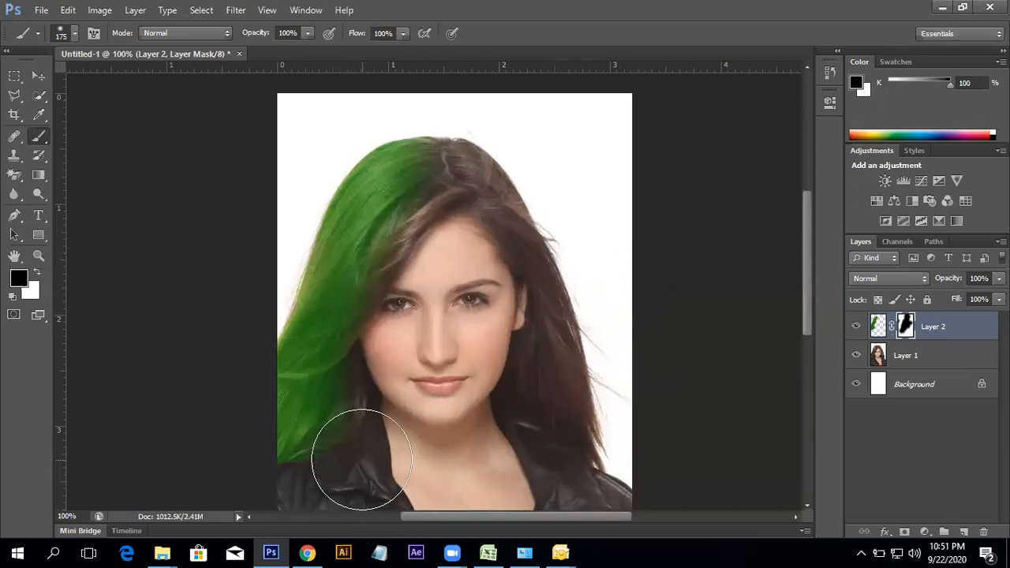
{"action": "left_click", "coordinate": [316, 430]}
{"action": "key", "text": "ctrl+z"}
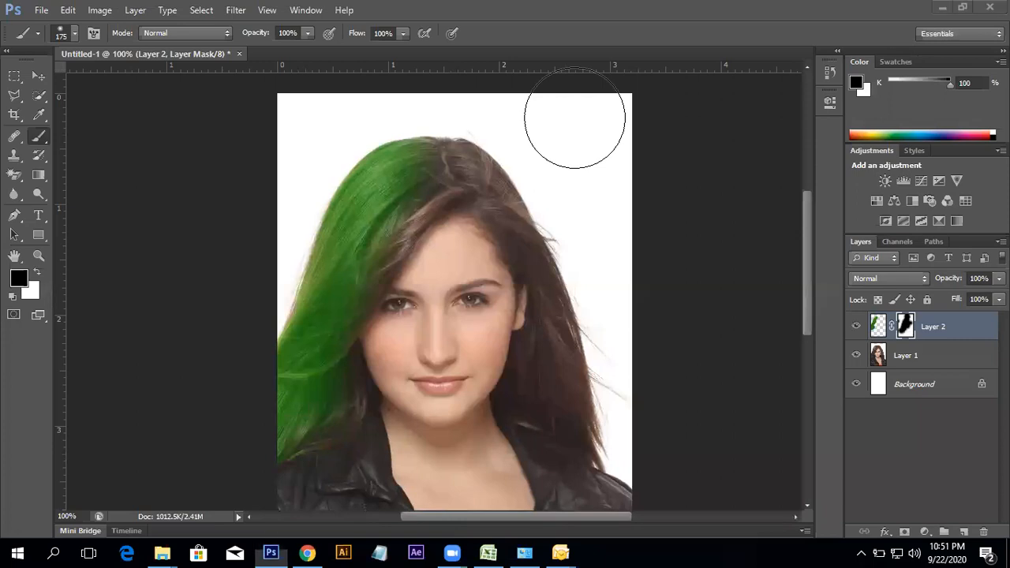
{"action": "left_click", "coordinate": [905, 327]}
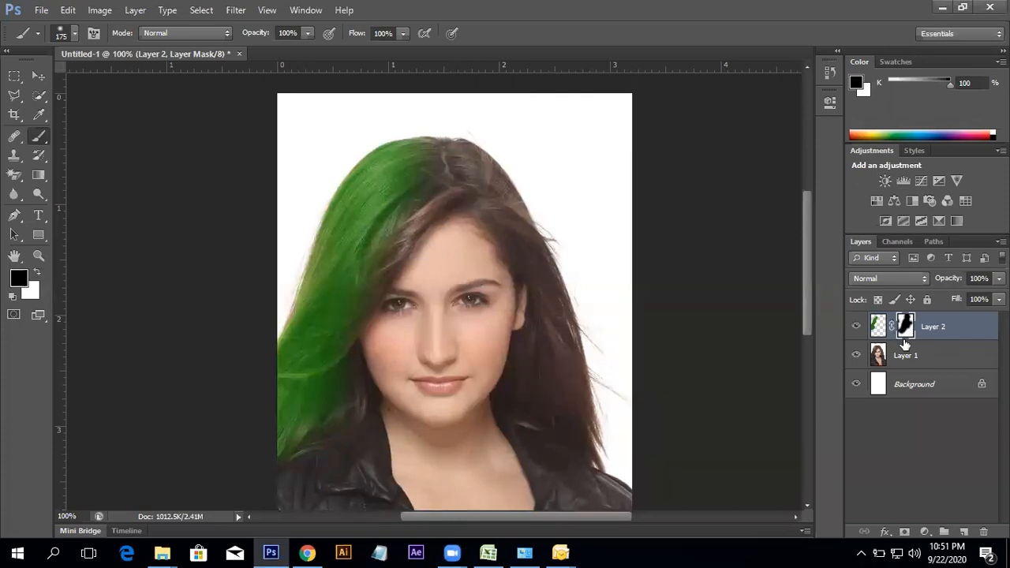
- Select the hair along the right side of the face on Layer 1 with the Quick Selection tool
{"action": "left_click", "coordinate": [907, 356]}
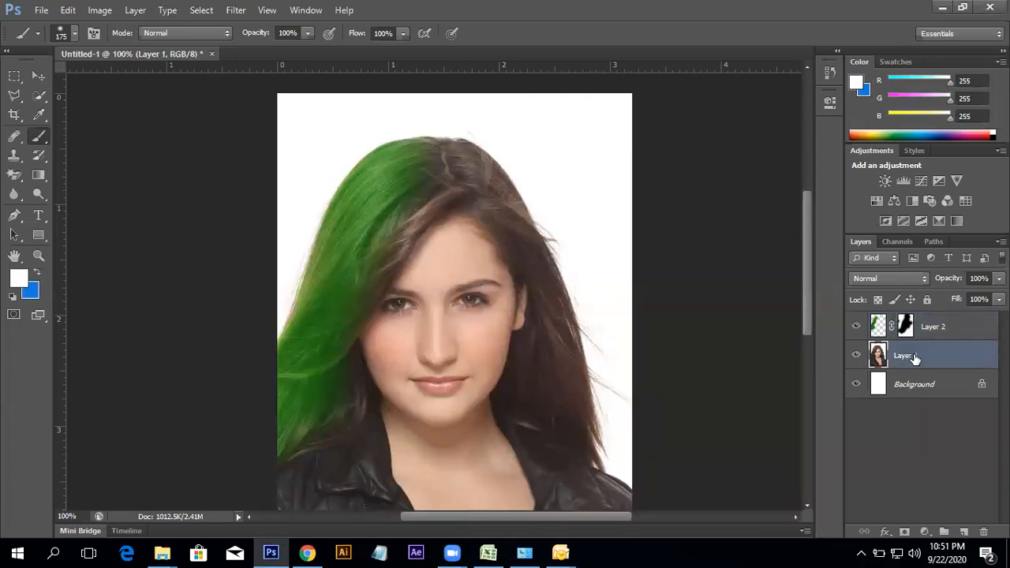
{"action": "left_click", "coordinate": [38, 95]}
{"action": "mouse_move", "coordinate": [539, 319]}
{"action": "left_mouse_down"}
{"action": "mouse_move", "coordinate": [581, 401]}
{"action": "mouse_move", "coordinate": [559, 461]}
{"action": "left_mouse_up"}
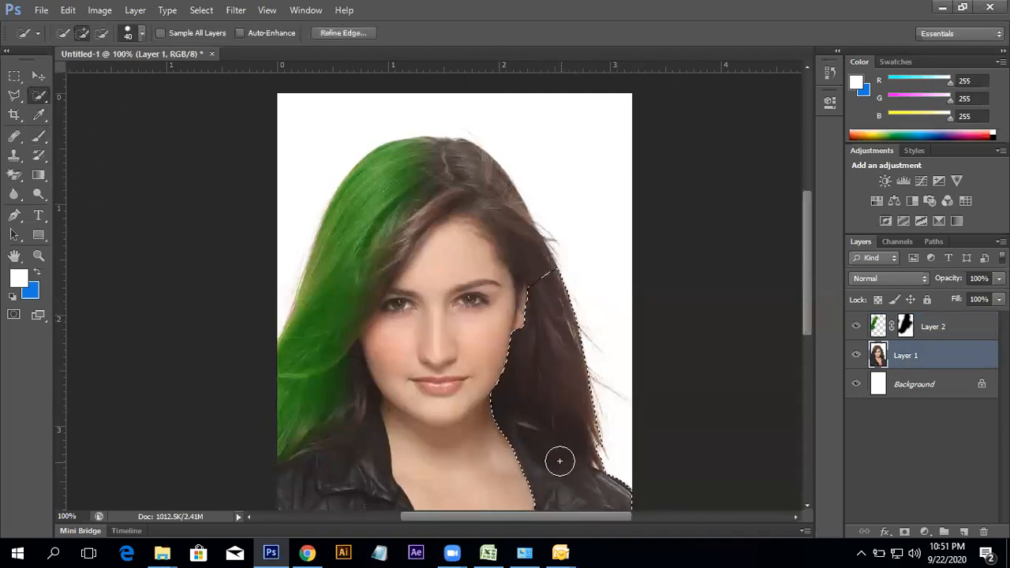
- Subtract the jacket from the lower hair selection beside the neck and copy the selected hair onto a new layer
{"action": "mouse_move", "coordinate": [608, 497]}
{"action": "left_mouse_down", "text": "alt"}
{"action": "mouse_move", "coordinate": [574, 491]}
{"action": "mouse_move", "coordinate": [484, 428]}
{"action": "mouse_move", "coordinate": [604, 431]}
{"action": "mouse_move", "coordinate": [613, 410]}
{"action": "mouse_move", "coordinate": [635, 455]}
{"action": "mouse_move", "coordinate": [613, 457]}
{"action": "mouse_move", "coordinate": [602, 434]}
{"action": "mouse_move", "coordinate": [634, 456]}
{"action": "left_mouse_up", "text": "alt"}
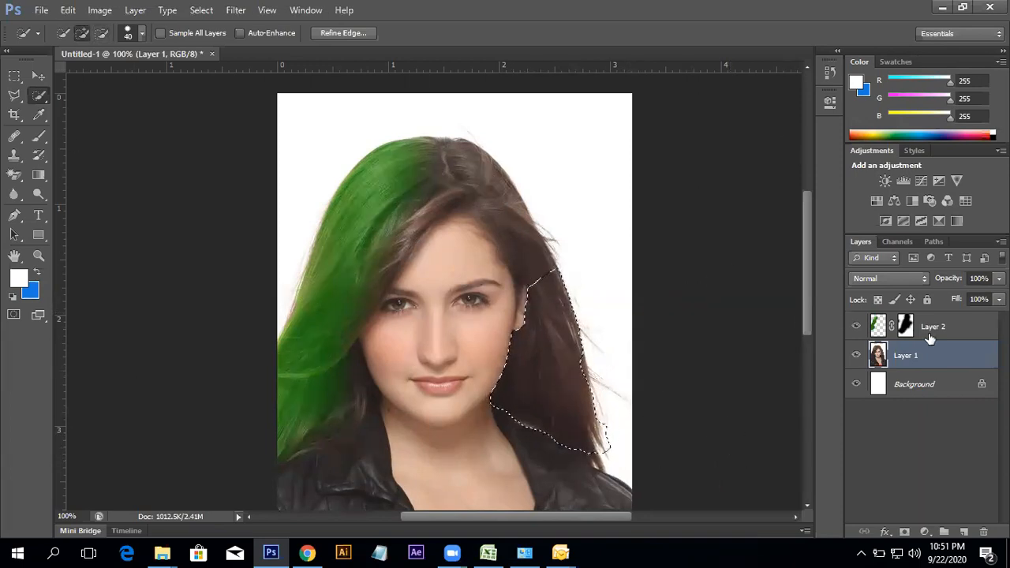
{"action": "key", "text": "ctrl+j"}
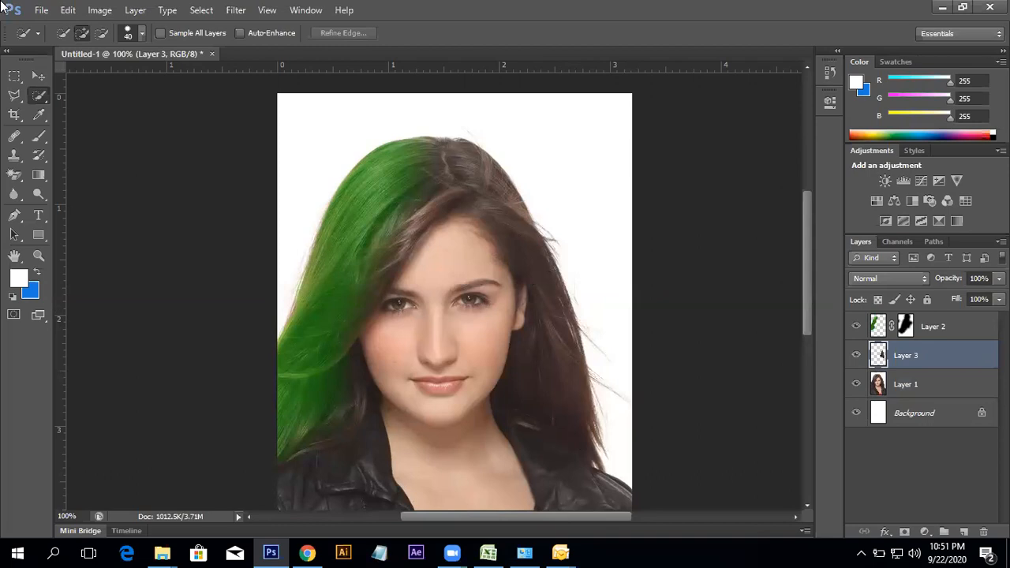
- Tint the copied hair purple with Variations, resetting to the original and adding More Magenta in the midtones
{"action": "left_click", "coordinate": [100, 10]}
{"action": "left_click", "coordinate": [612, 112]}
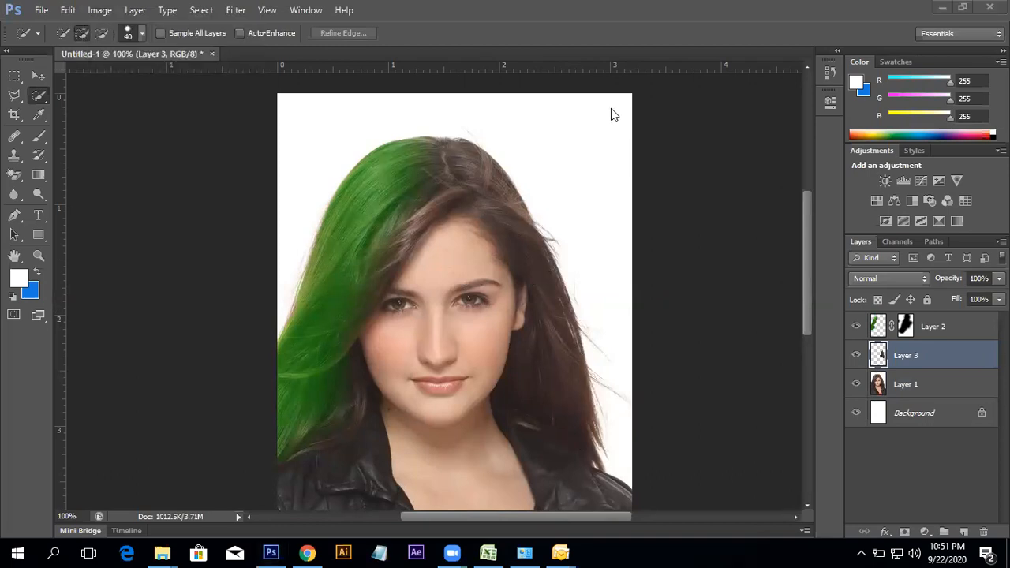
{"action": "left_click", "coordinate": [101, 13]}
{"action": "mouse_move", "coordinate": [131, 47]}
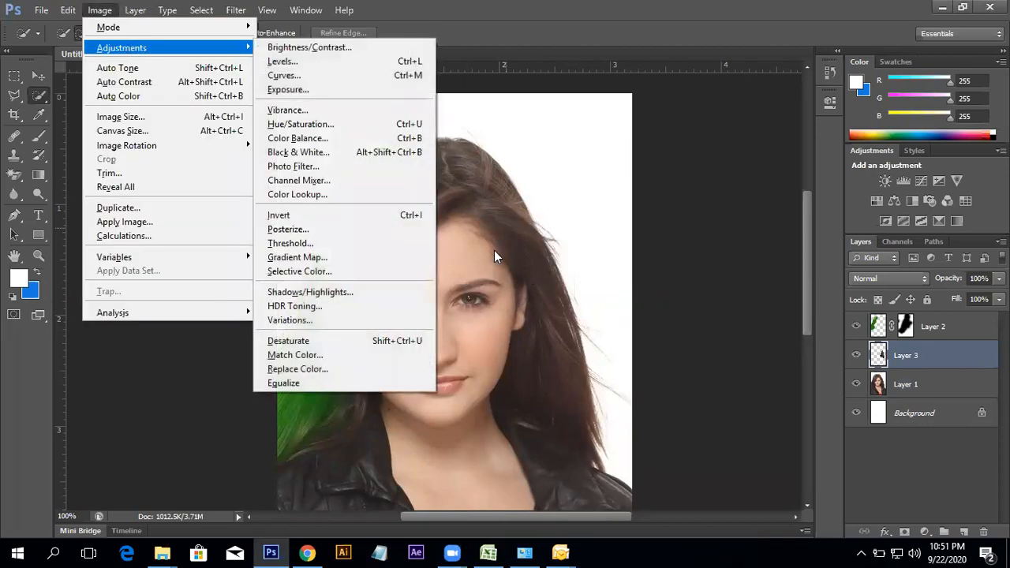
{"action": "left_click", "coordinate": [338, 321]}
{"action": "left_click_drag", "start_coordinate": [484, 15], "coordinate": [784, 29]}
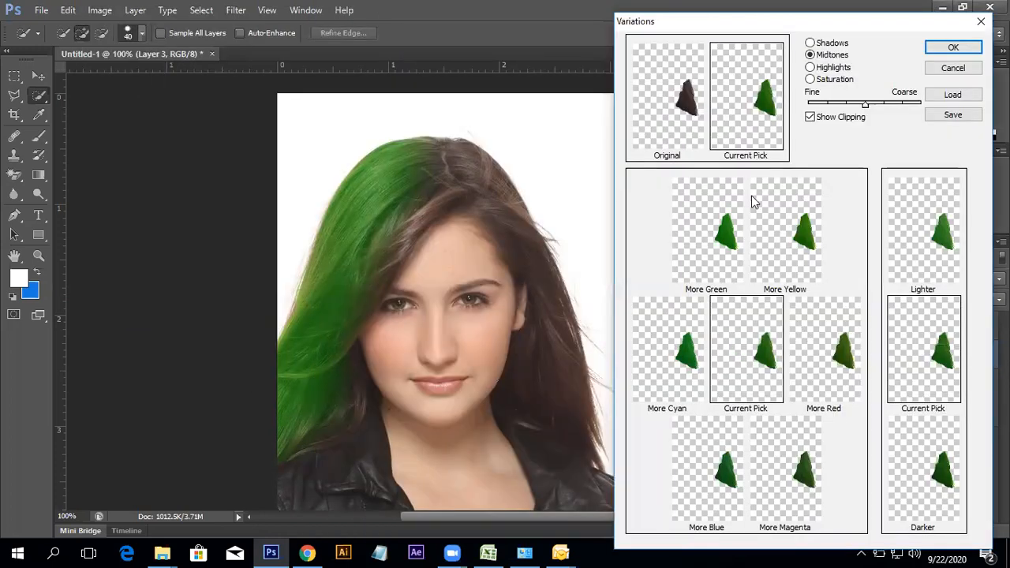
{"action": "left_click", "coordinate": [686, 114]}
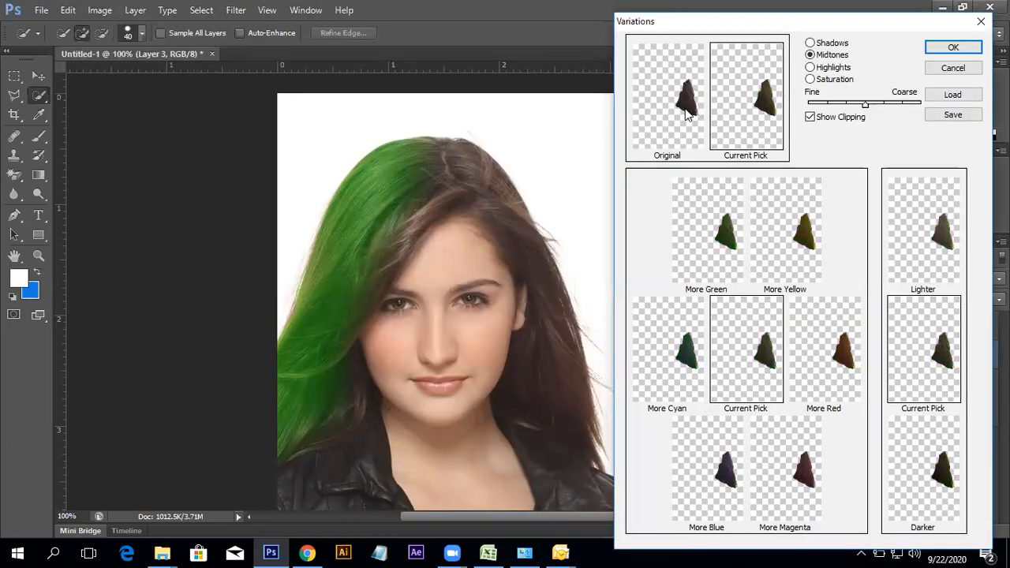
{"action": "left_click", "coordinate": [805, 485]}
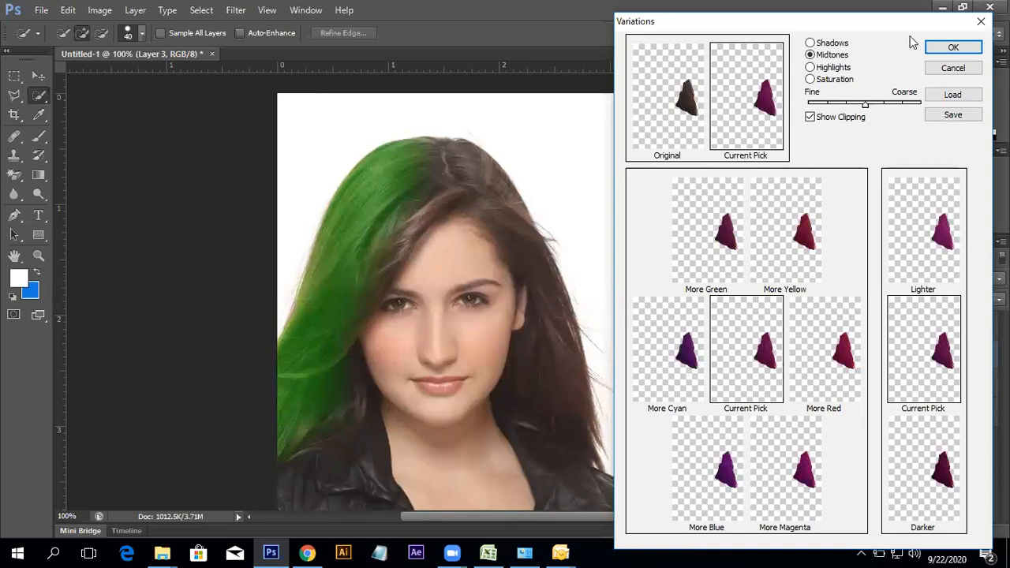
{"action": "left_click", "coordinate": [951, 48]}
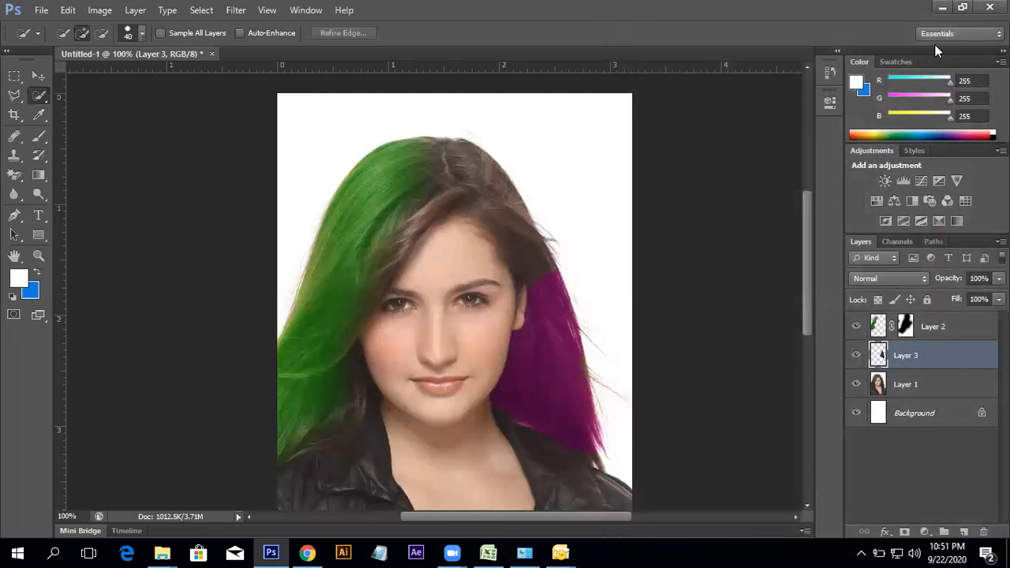
- Add a layer mask to the purple hair layer and brush black over its upper and outer edges to blend them
{"action": "left_click", "coordinate": [905, 533]}
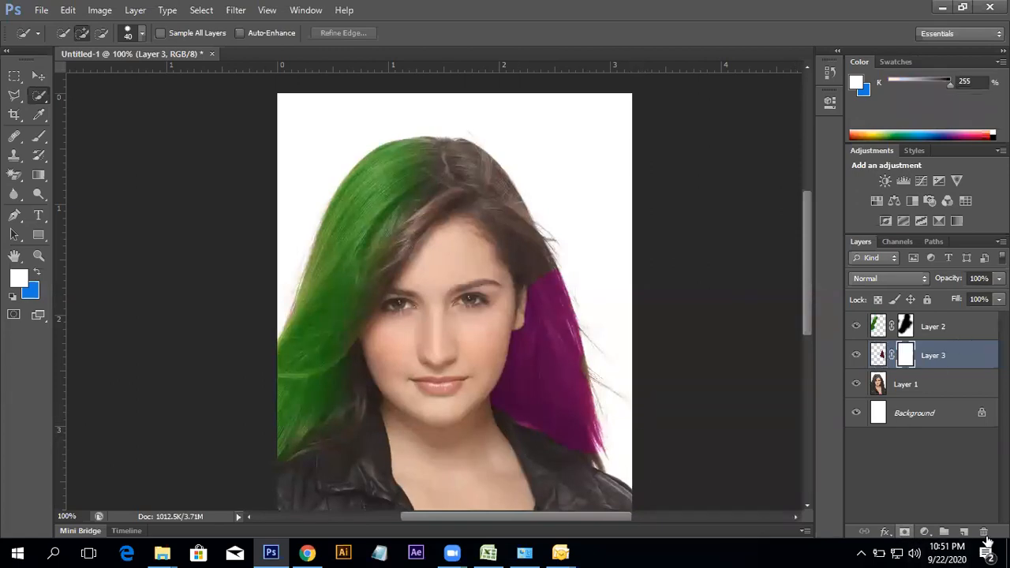
{"action": "left_click", "coordinate": [38, 136]}
{"action": "mouse_move", "coordinate": [637, 354]}
{"action": "left_mouse_down"}
{"action": "mouse_move", "coordinate": [568, 233]}
{"action": "mouse_move", "coordinate": [450, 232]}
{"action": "mouse_move", "coordinate": [528, 251]}
{"action": "mouse_move", "coordinate": [572, 239]}
{"action": "mouse_move", "coordinate": [669, 363]}
{"action": "left_mouse_up"}
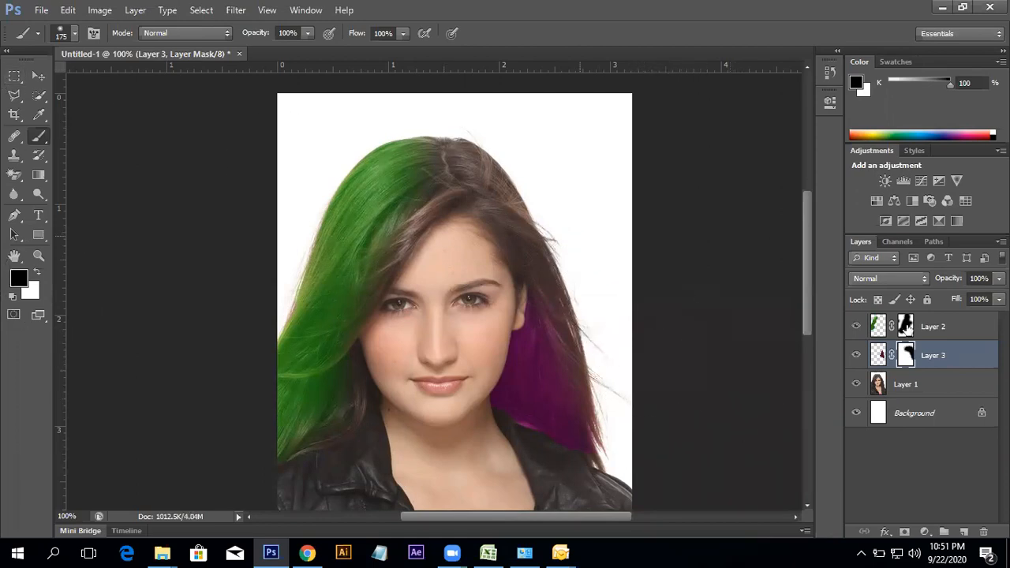
- Quick-select the brown hair from the parting down past the ear on Layer 1 and copy it onto a new layer
{"action": "left_click", "coordinate": [915, 394]}
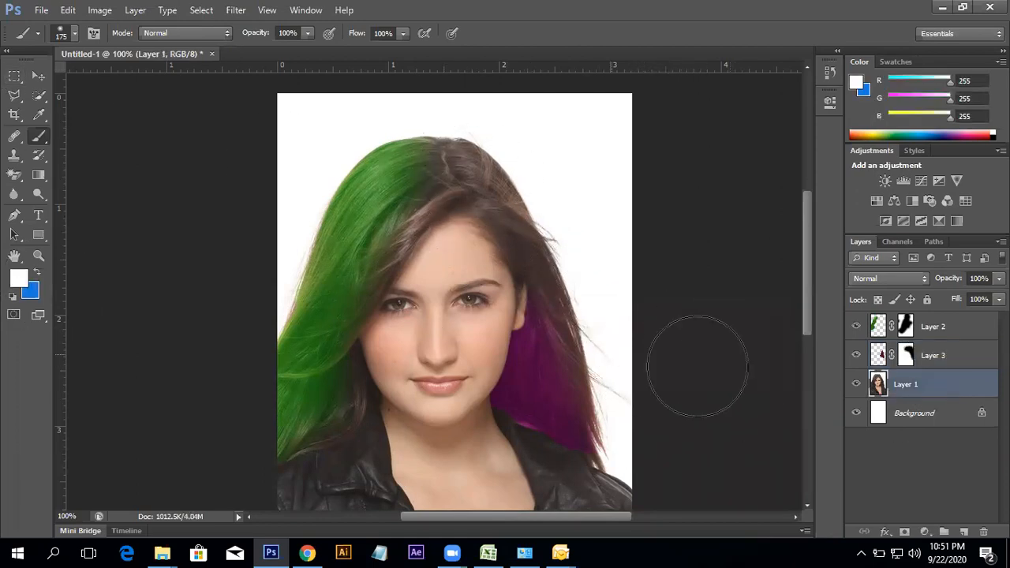
{"action": "left_click", "coordinate": [39, 96]}
{"action": "mouse_move", "coordinate": [444, 155]}
{"action": "left_mouse_down"}
{"action": "mouse_move", "coordinate": [566, 282]}
{"action": "mouse_move", "coordinate": [577, 318]}
{"action": "left_mouse_up"}
{"action": "mouse_move", "coordinate": [557, 232]}
{"action": "left_mouse_down", "text": "alt"}
{"action": "mouse_move", "coordinate": [609, 317]}
{"action": "mouse_move", "coordinate": [627, 421]}
{"action": "mouse_move", "coordinate": [597, 309]}
{"action": "mouse_move", "coordinate": [597, 332]}
{"action": "mouse_move", "coordinate": [597, 319]}
{"action": "left_mouse_up", "text": "alt"}
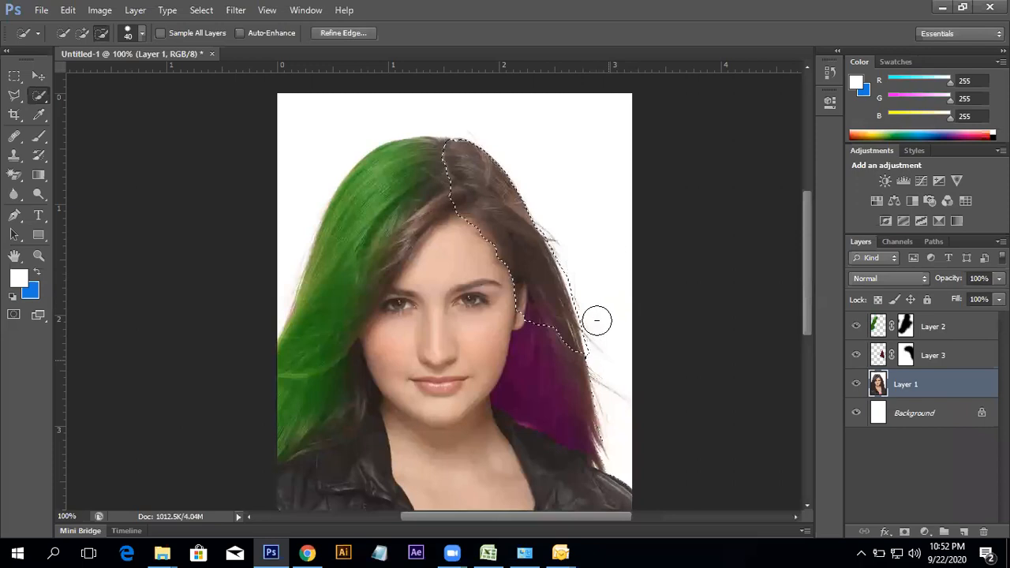
{"action": "left_click_drag", "start_coordinate": [569, 225], "coordinate": [611, 366], "text": "alt"}
{"action": "mouse_move", "coordinate": [566, 340]}
{"action": "left_mouse_down"}
{"action": "mouse_move", "coordinate": [606, 426]}
{"action": "mouse_move", "coordinate": [606, 369]}
{"action": "mouse_move", "coordinate": [602, 442]}
{"action": "mouse_move", "coordinate": [538, 478]}
{"action": "mouse_move", "coordinate": [500, 455]}
{"action": "mouse_move", "coordinate": [491, 414]}
{"action": "mouse_move", "coordinate": [495, 425]}
{"action": "mouse_move", "coordinate": [538, 417]}
{"action": "mouse_move", "coordinate": [535, 390]}
{"action": "mouse_move", "coordinate": [543, 410]}
{"action": "mouse_move", "coordinate": [573, 426]}
{"action": "mouse_move", "coordinate": [541, 429]}
{"action": "mouse_move", "coordinate": [515, 396]}
{"action": "mouse_move", "coordinate": [565, 401]}
{"action": "left_mouse_up"}
{"action": "key", "text": "ctrl+j"}
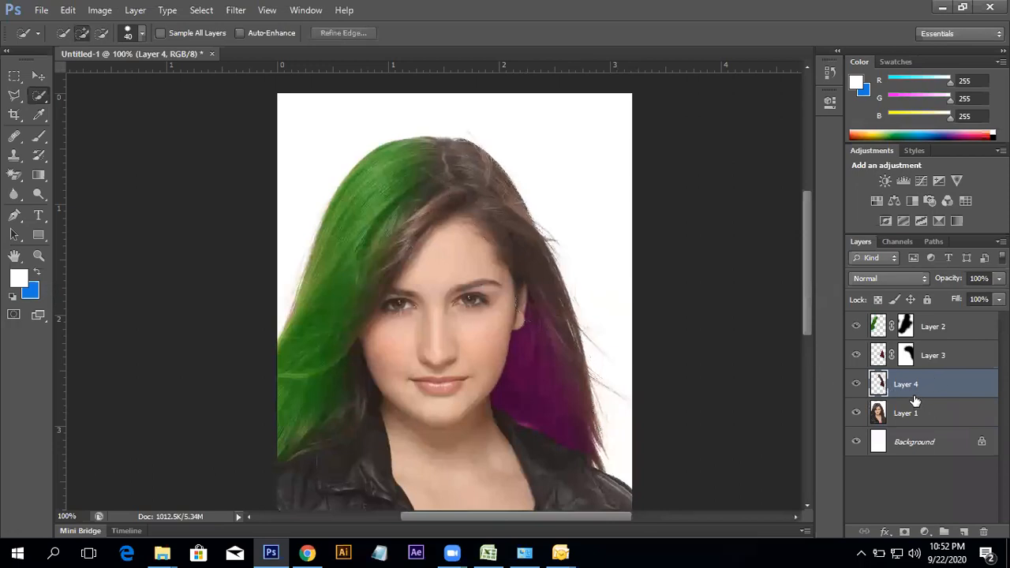
- Tint the hair copy on Layer 4 yellow with Variations, adding More Yellow in the midtones
{"action": "left_click", "coordinate": [96, 10]}
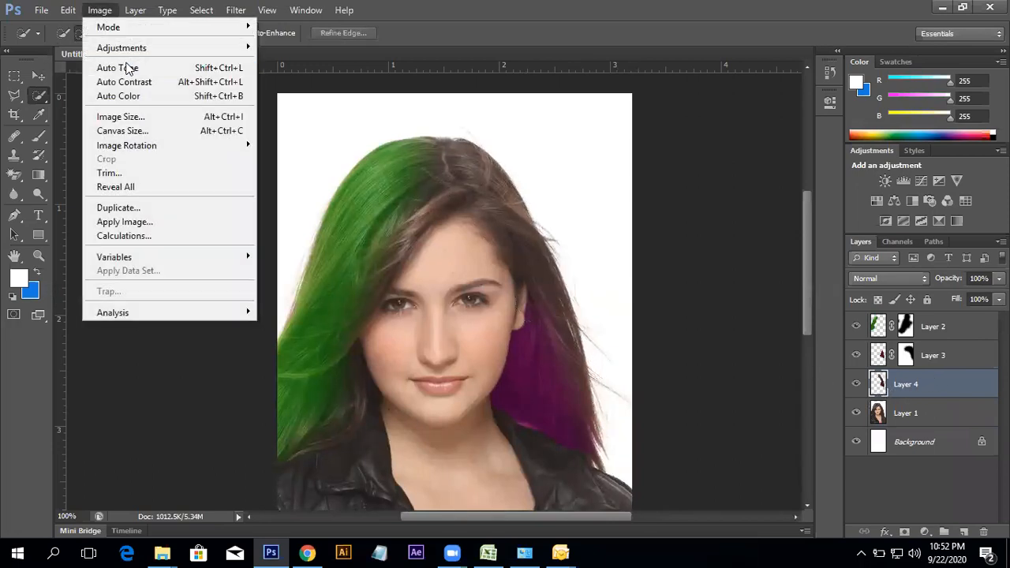
{"action": "mouse_move", "coordinate": [126, 46]}
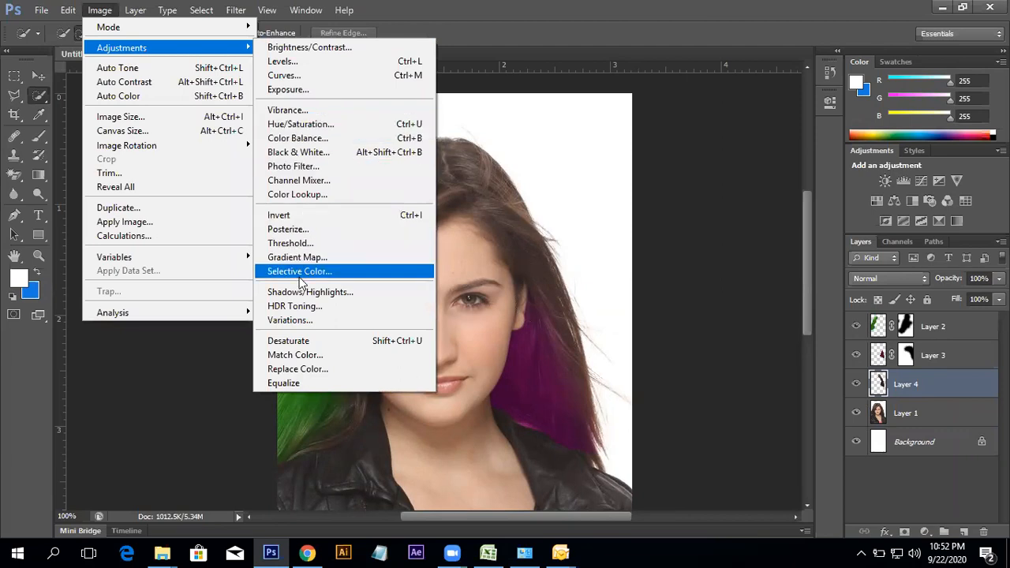
{"action": "left_click", "coordinate": [296, 320]}
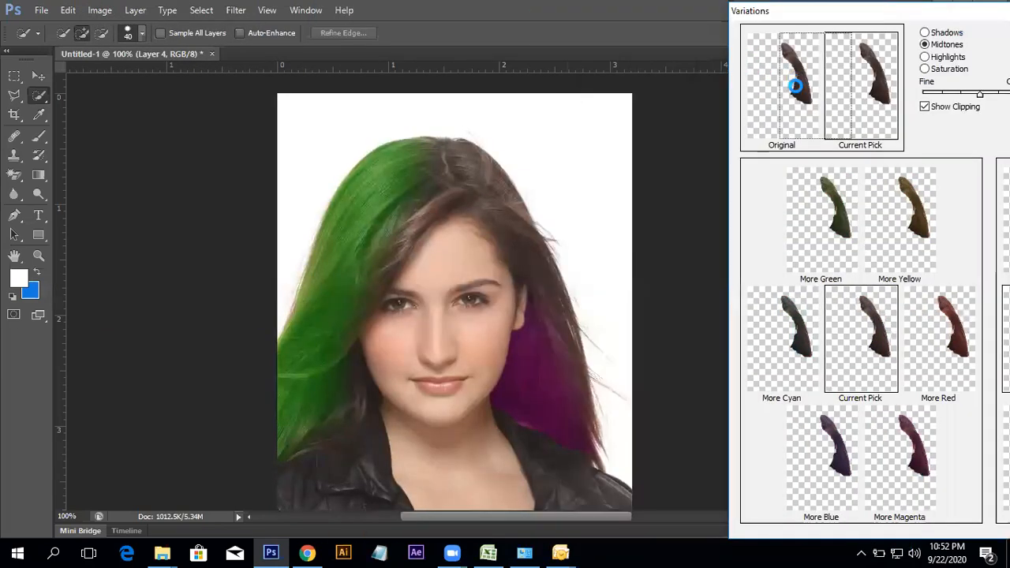
{"action": "left_click", "coordinate": [913, 210]}
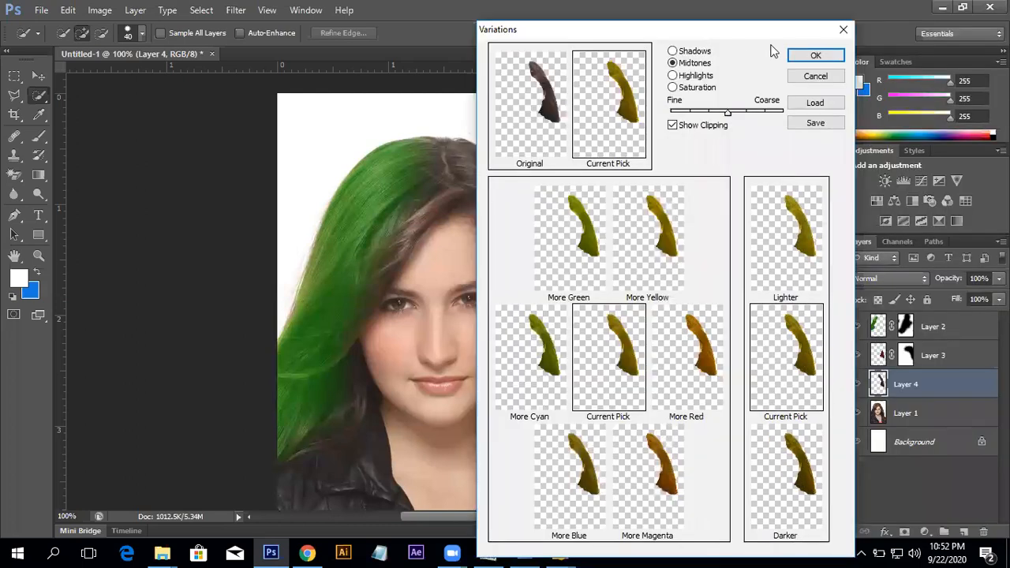
{"action": "left_click", "coordinate": [813, 53]}
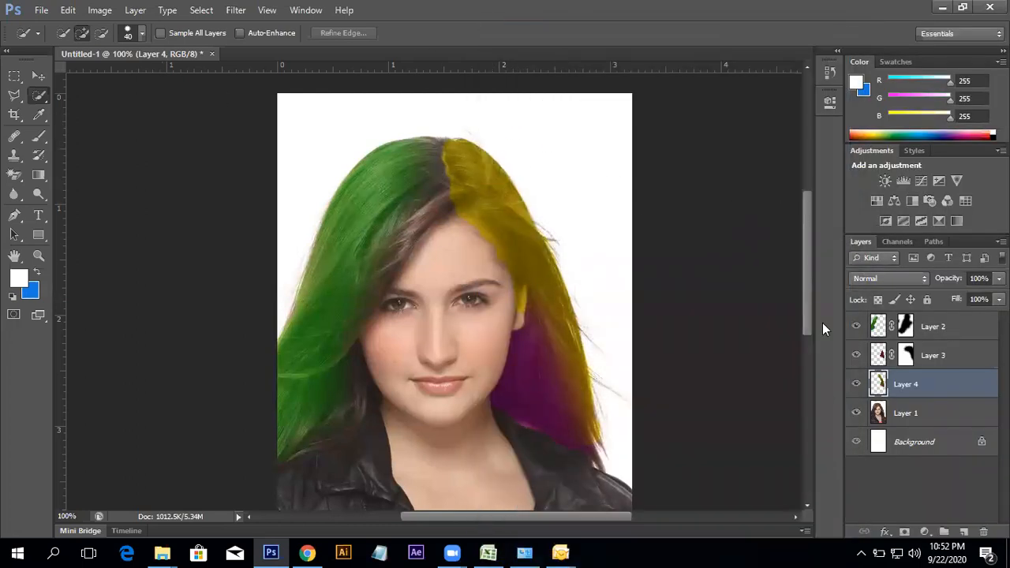
- Mask Layer 4 and brush black over yellow spill on the face and hair edges, also softening the purple hair's lower edge on Layer 3's mask
{"action": "left_click", "coordinate": [904, 532]}
{"action": "left_click", "coordinate": [46, 139]}
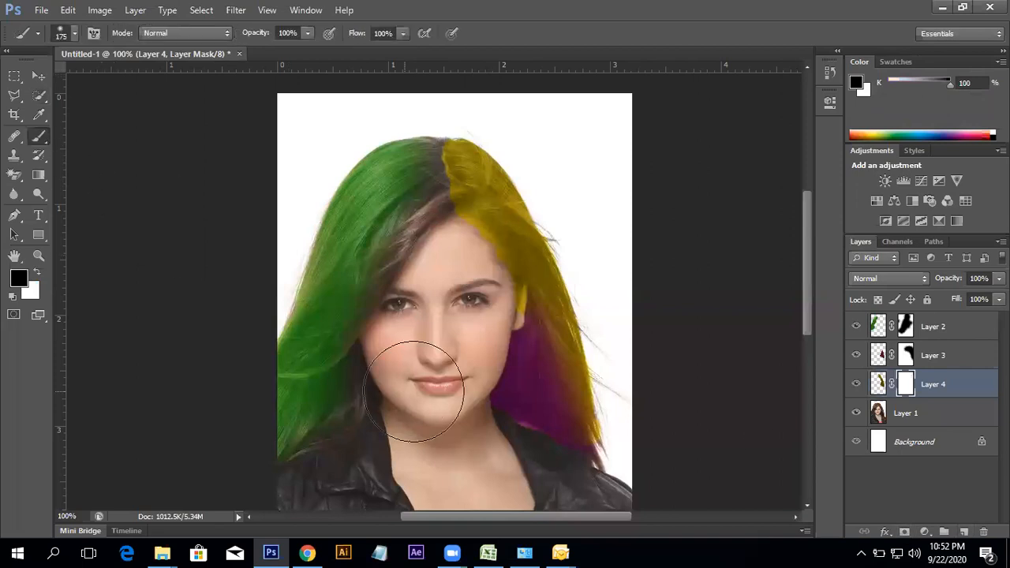
{"action": "mouse_move", "coordinate": [477, 318]}
{"action": "left_mouse_down"}
{"action": "mouse_move", "coordinate": [431, 246]}
{"action": "mouse_move", "coordinate": [410, 179]}
{"action": "mouse_move", "coordinate": [437, 117]}
{"action": "mouse_move", "coordinate": [481, 102]}
{"action": "left_mouse_up"}
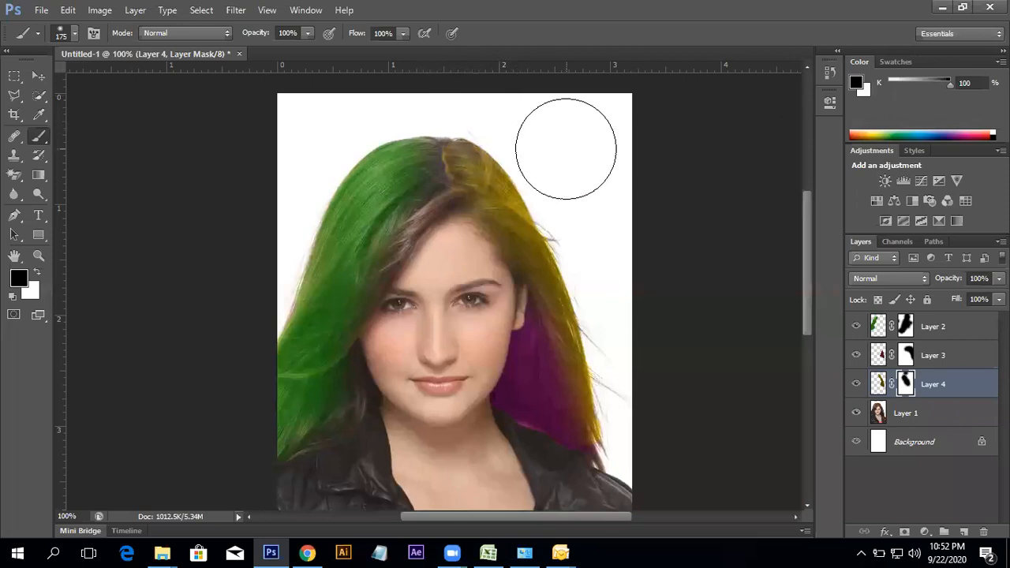
{"action": "mouse_move", "coordinate": [629, 461]}
{"action": "left_mouse_down"}
{"action": "mouse_move", "coordinate": [564, 463]}
{"action": "mouse_move", "coordinate": [525, 479]}
{"action": "left_mouse_up"}
{"action": "left_click", "coordinate": [908, 358]}
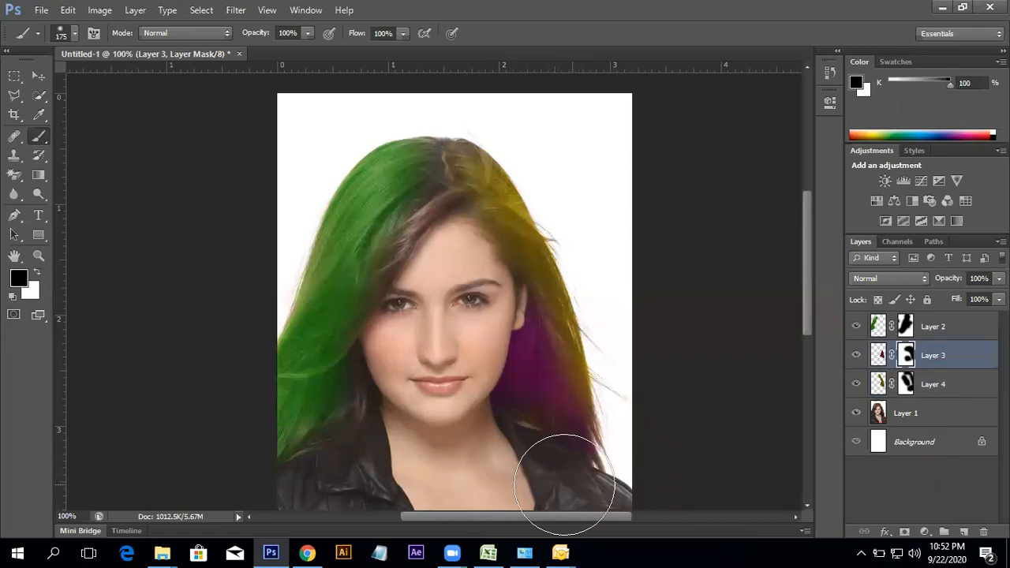
{"action": "left_click", "coordinate": [907, 383]}
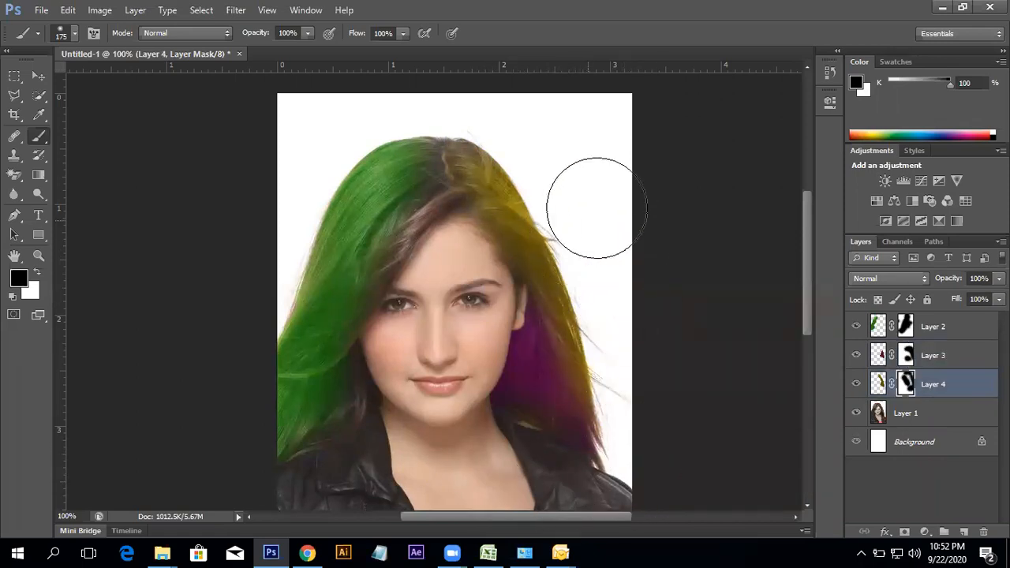
- Brush black on Layer 2's mask to fade the green along the hair's inner edge and lower ends
{"action": "key", "text": "ctrl+minus"}
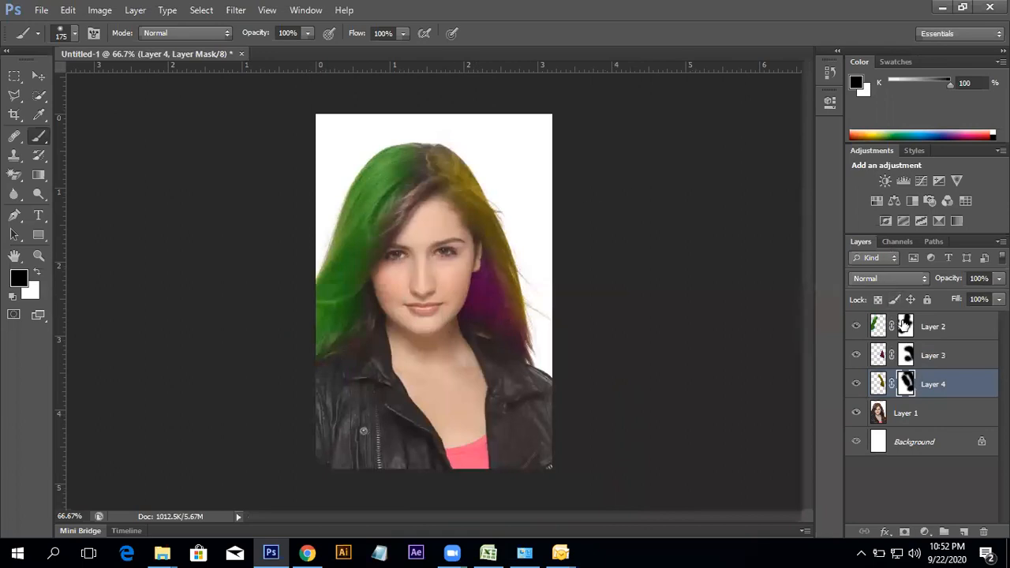
{"action": "left_click", "coordinate": [905, 325]}
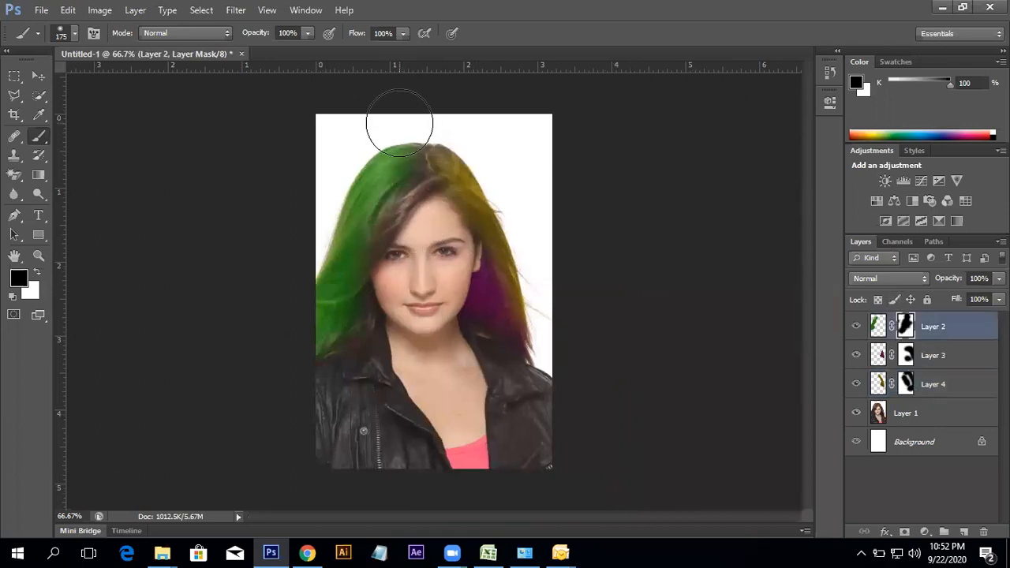
{"action": "mouse_move", "coordinate": [382, 234]}
{"action": "left_mouse_down"}
{"action": "mouse_move", "coordinate": [408, 259]}
{"action": "mouse_move", "coordinate": [339, 346]}
{"action": "mouse_move", "coordinate": [329, 404]}
{"action": "left_mouse_up"}
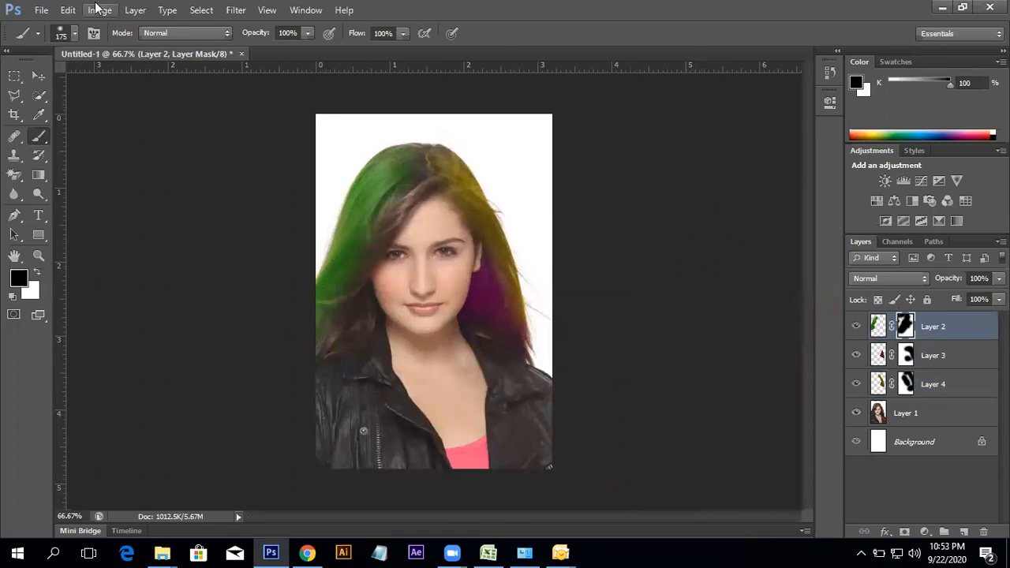
- Shift the Greens of Layer 2's hair with Hue/Saturation to hue +26 and saturation +18
{"action": "left_click", "coordinate": [99, 9]}
{"action": "left_click", "coordinate": [958, 328]}
{"action": "left_click", "coordinate": [877, 326]}
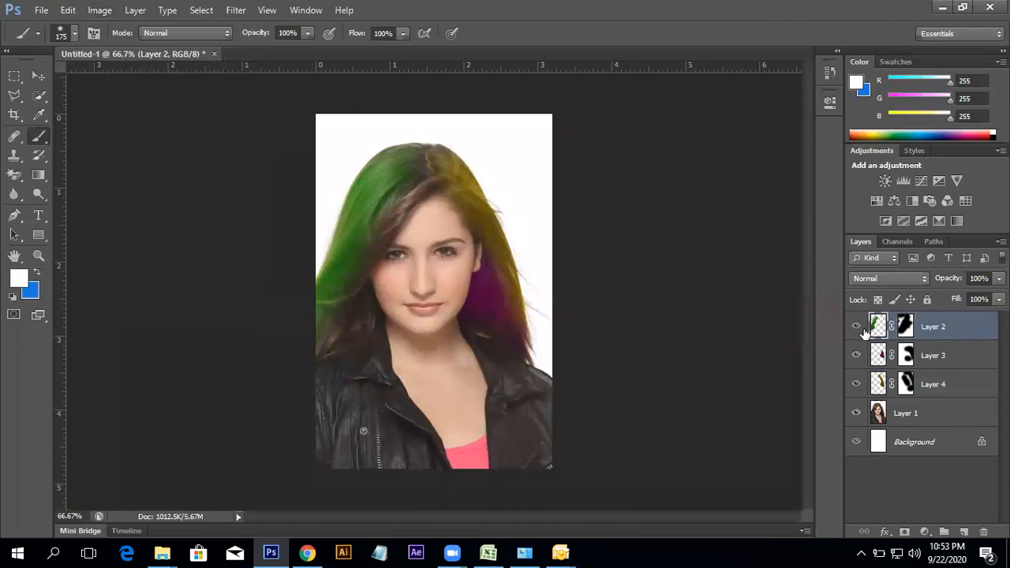
{"action": "left_click", "coordinate": [100, 9]}
{"action": "mouse_move", "coordinate": [94, 46]}
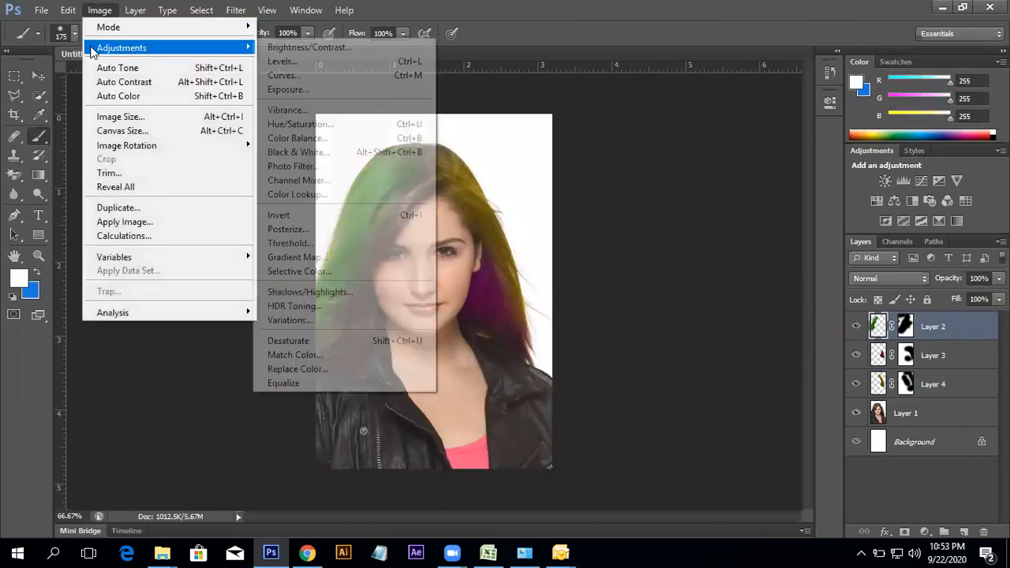
{"action": "left_click", "coordinate": [326, 126]}
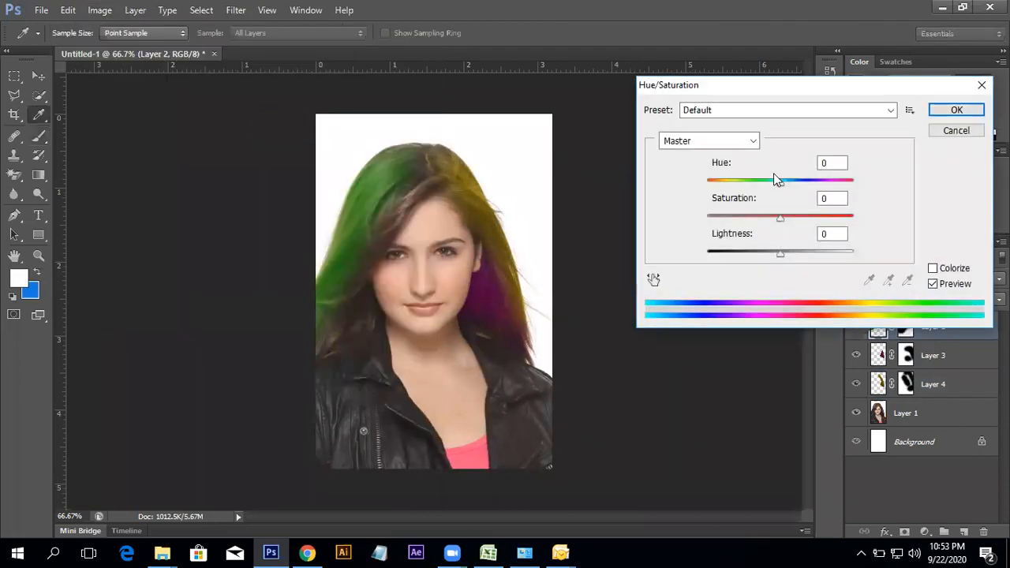
{"action": "left_click", "coordinate": [732, 147]}
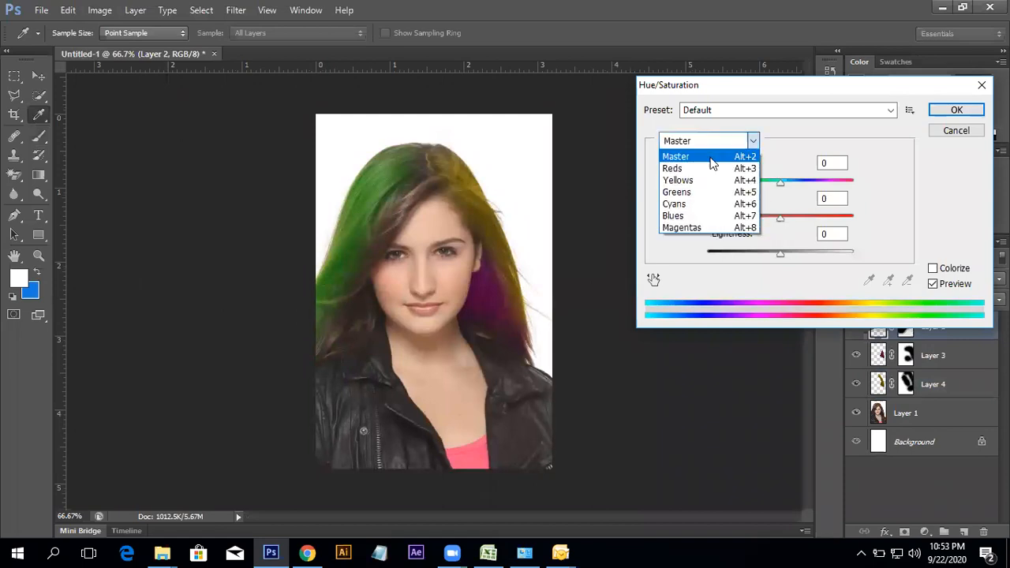
{"action": "left_click", "coordinate": [683, 197]}
{"action": "left_click_drag", "start_coordinate": [800, 193], "coordinate": [737, 192]}
{"action": "mouse_move", "coordinate": [781, 218]}
{"action": "left_mouse_down"}
{"action": "mouse_move", "coordinate": [886, 230]}
{"action": "mouse_move", "coordinate": [763, 229]}
{"action": "mouse_move", "coordinate": [777, 229]}
{"action": "left_mouse_up"}
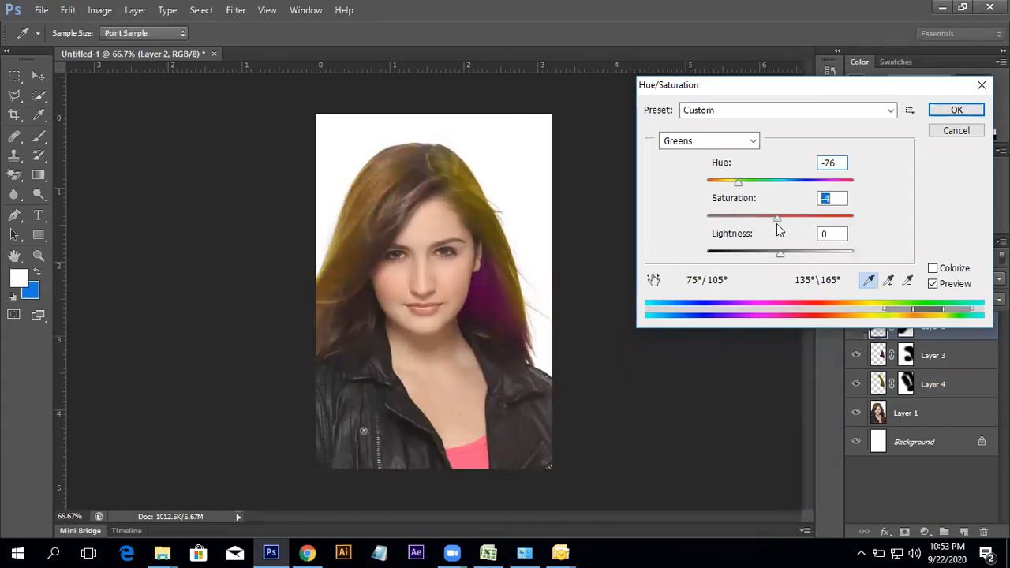
{"action": "left_click_drag", "start_coordinate": [740, 183], "coordinate": [799, 187]}
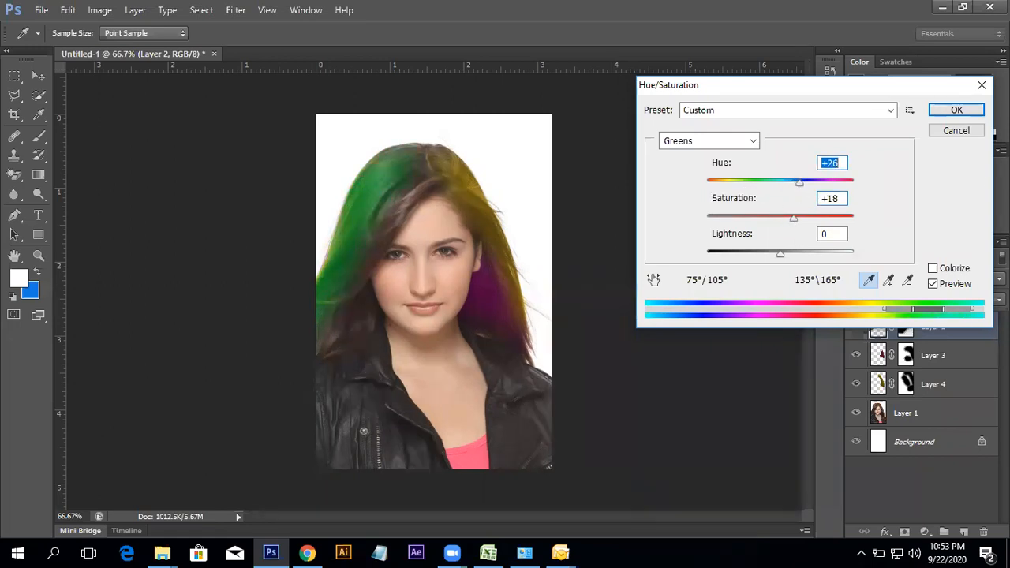
{"action": "left_click", "coordinate": [955, 110]}
{"action": "key", "text": "b"}
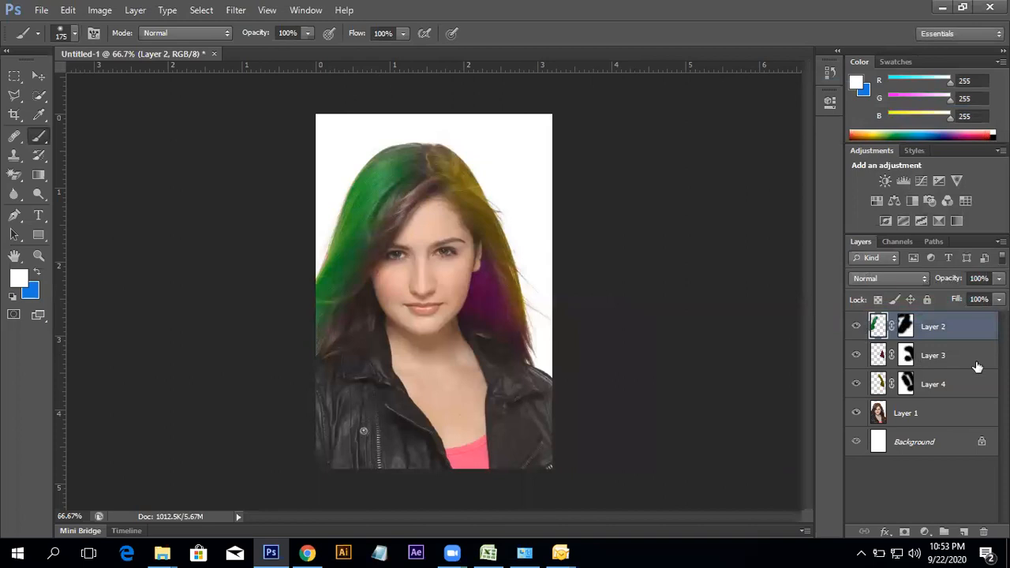
- Adjust Layer 3's hair with Hue/Saturation, setting hue to +17 and saturation to -25
{"action": "left_click", "coordinate": [977, 365]}
{"action": "left_click", "coordinate": [100, 10]}
{"action": "mouse_move", "coordinate": [123, 49]}
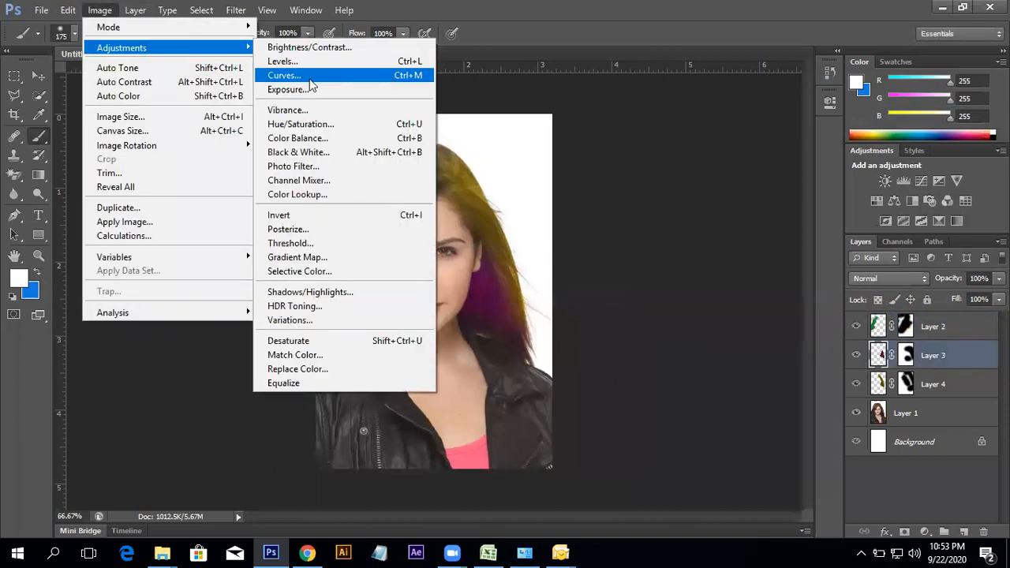
{"action": "left_click", "coordinate": [298, 124]}
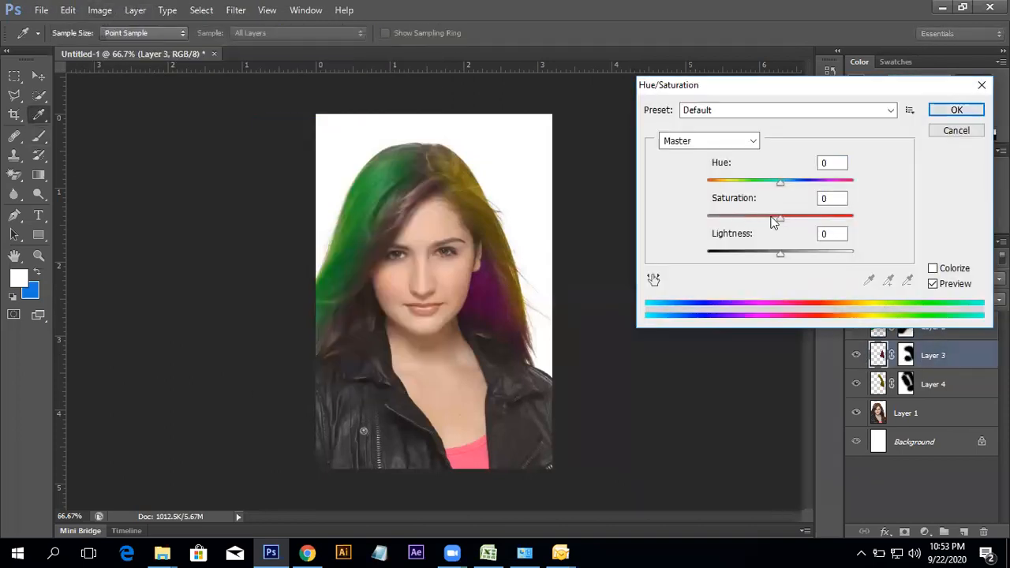
{"action": "left_click_drag", "start_coordinate": [810, 224], "coordinate": [761, 219]}
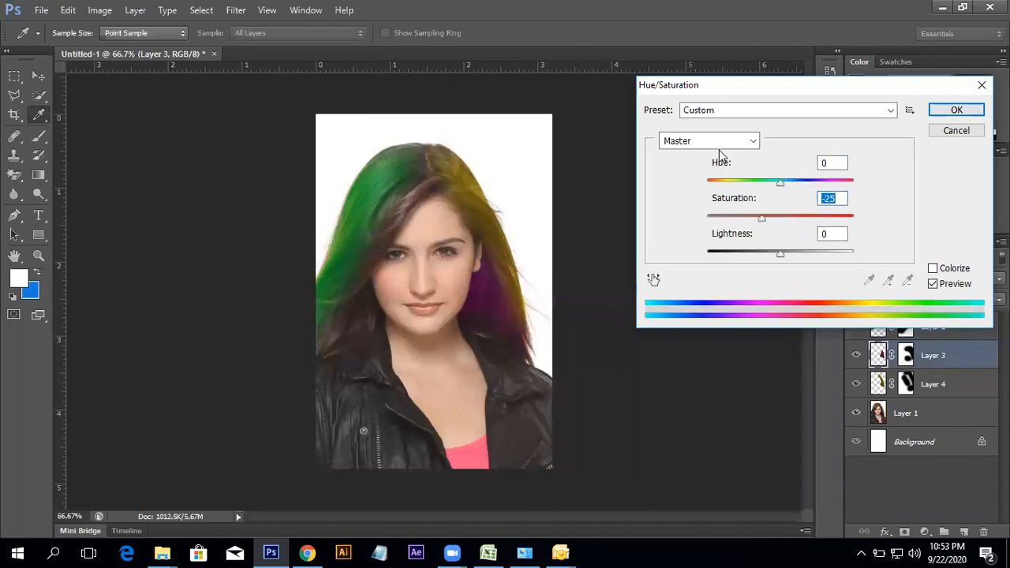
{"action": "mouse_move", "coordinate": [786, 188]}
{"action": "left_mouse_down"}
{"action": "mouse_move", "coordinate": [694, 188]}
{"action": "mouse_move", "coordinate": [791, 188]}
{"action": "left_mouse_up"}
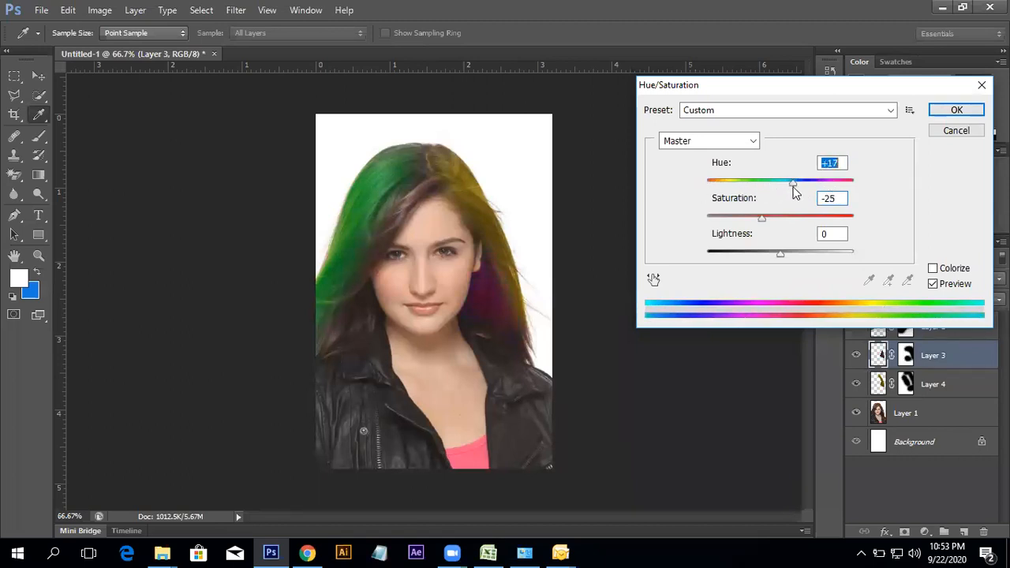
{"action": "left_click", "coordinate": [957, 110]}
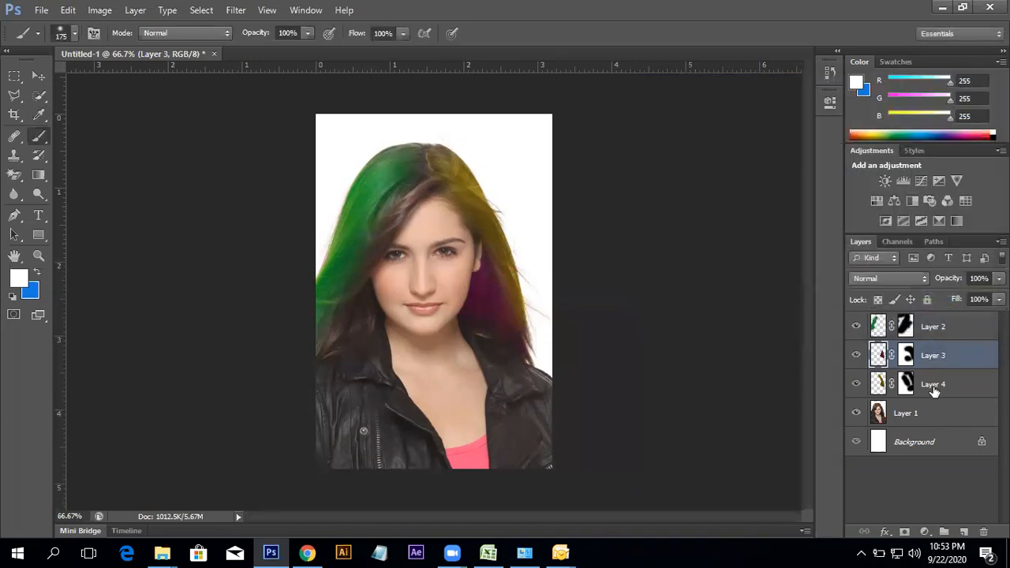
- Recolour Layer 4's yellow hair purple with Hue/Saturation by setting the hue to -118
{"action": "left_click", "coordinate": [934, 389]}
{"action": "left_click", "coordinate": [68, 10]}
{"action": "left_click", "coordinate": [469, 10]}
{"action": "left_click", "coordinate": [99, 10]}
{"action": "mouse_move", "coordinate": [115, 49]}
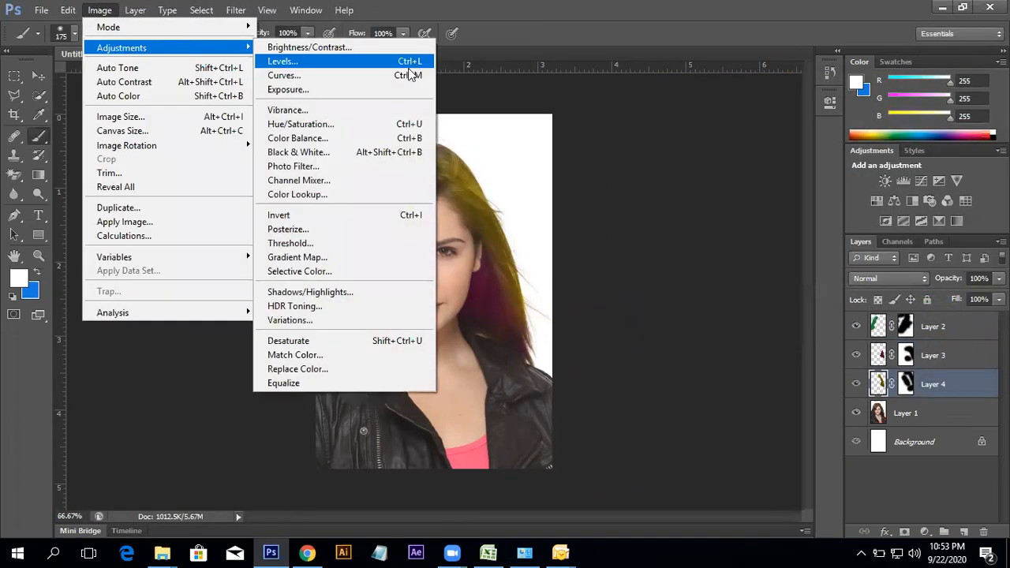
{"action": "left_click", "coordinate": [314, 126]}
{"action": "left_click_drag", "start_coordinate": [781, 185], "coordinate": [725, 189]}
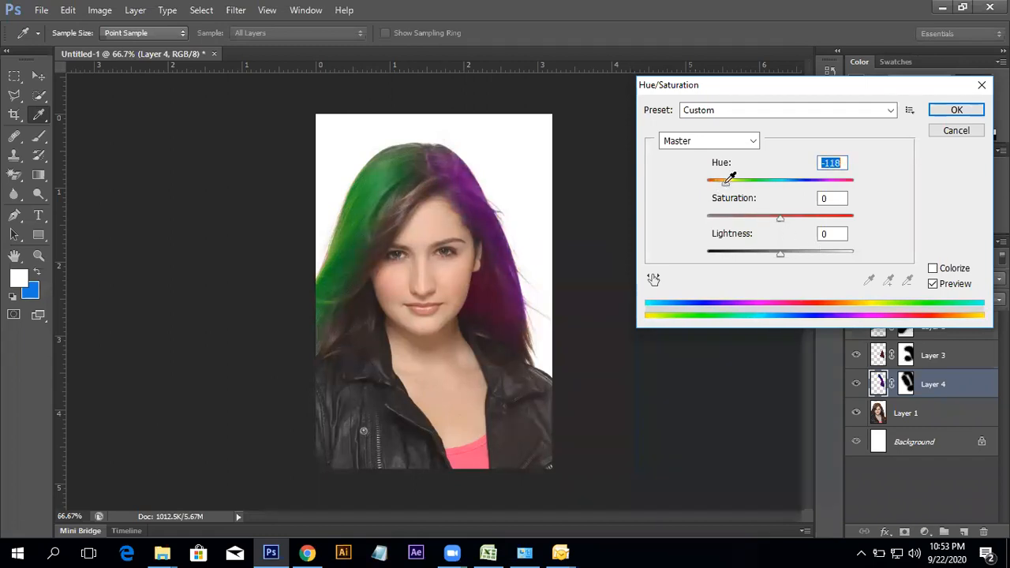
{"action": "left_click", "coordinate": [958, 108]}
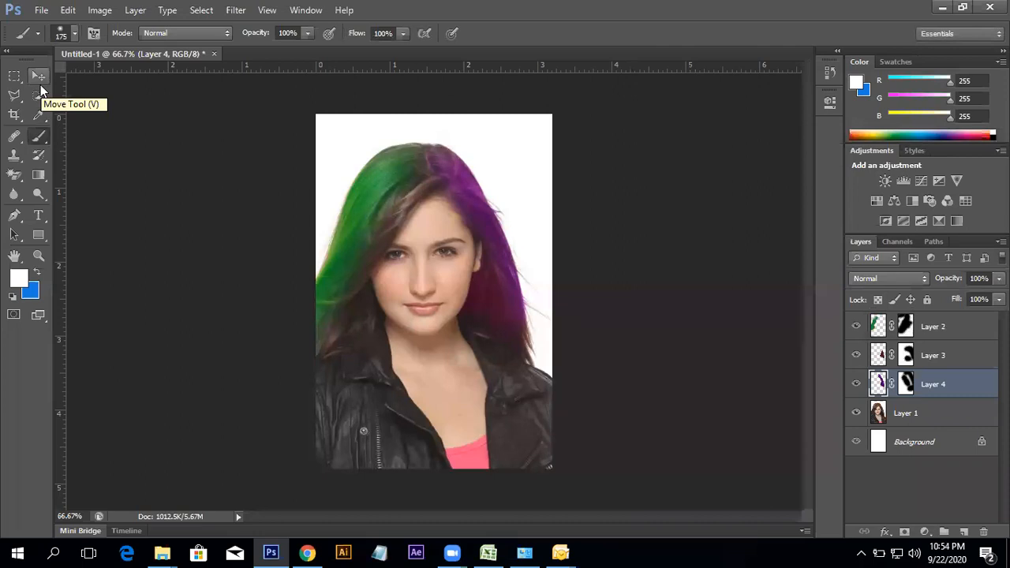
{"action": "left_click", "coordinate": [895, 423]}
{"action": "left_click", "coordinate": [94, 15]}
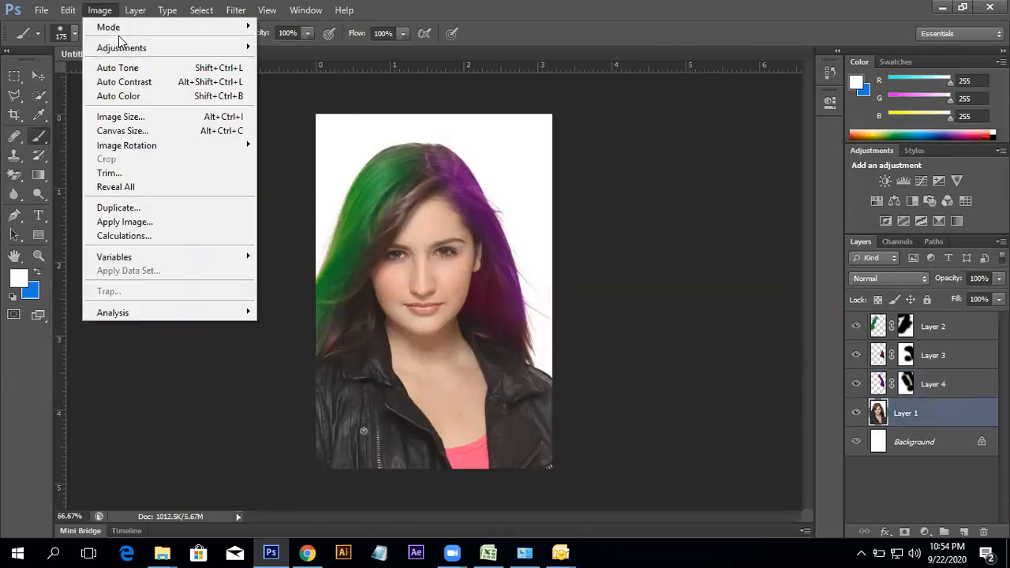
{"action": "mouse_move", "coordinate": [126, 46]}
{"action": "left_click", "coordinate": [316, 45]}
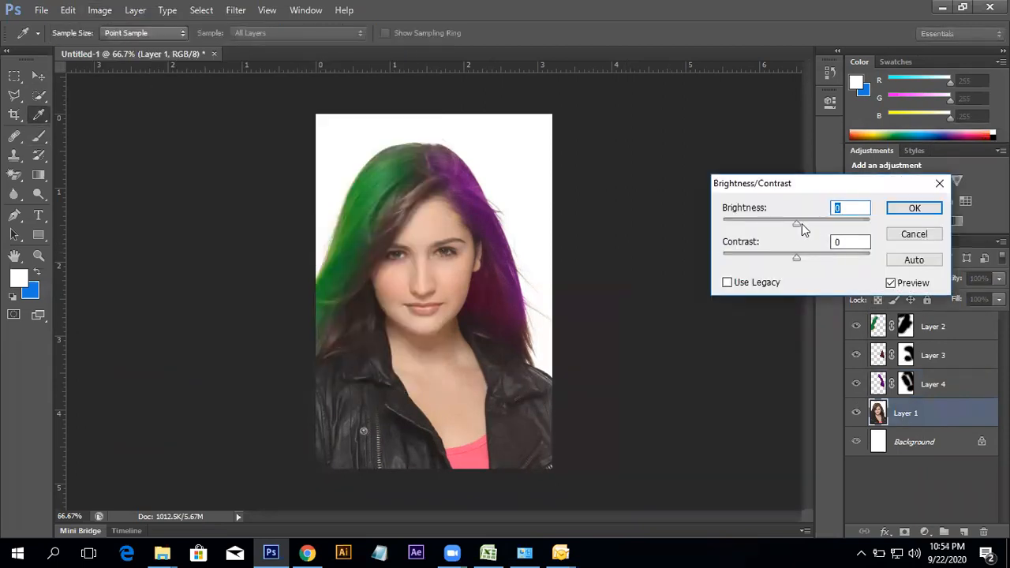
{"action": "mouse_move", "coordinate": [804, 228]}
{"action": "left_mouse_down"}
{"action": "mouse_move", "coordinate": [817, 228]}
{"action": "mouse_move", "coordinate": [777, 233]}
{"action": "mouse_move", "coordinate": [808, 233]}
{"action": "left_mouse_up"}
{"action": "left_click", "coordinate": [929, 235]}
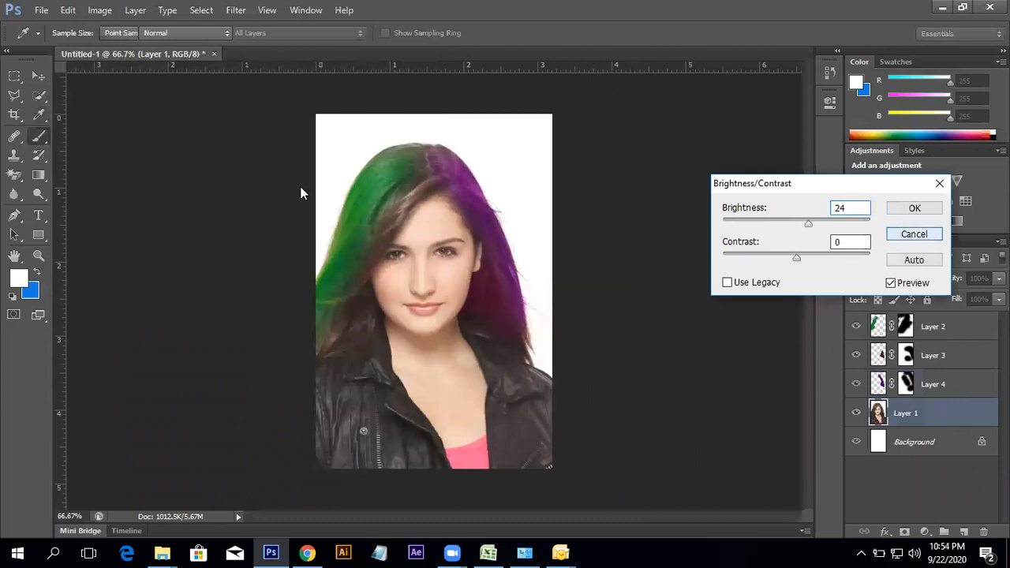
- Strengthen the contrast of Layer 1's portrait with Levels, setting the black input to 31 and the white input to 238
{"action": "left_click", "coordinate": [101, 10]}
{"action": "mouse_move", "coordinate": [126, 46]}
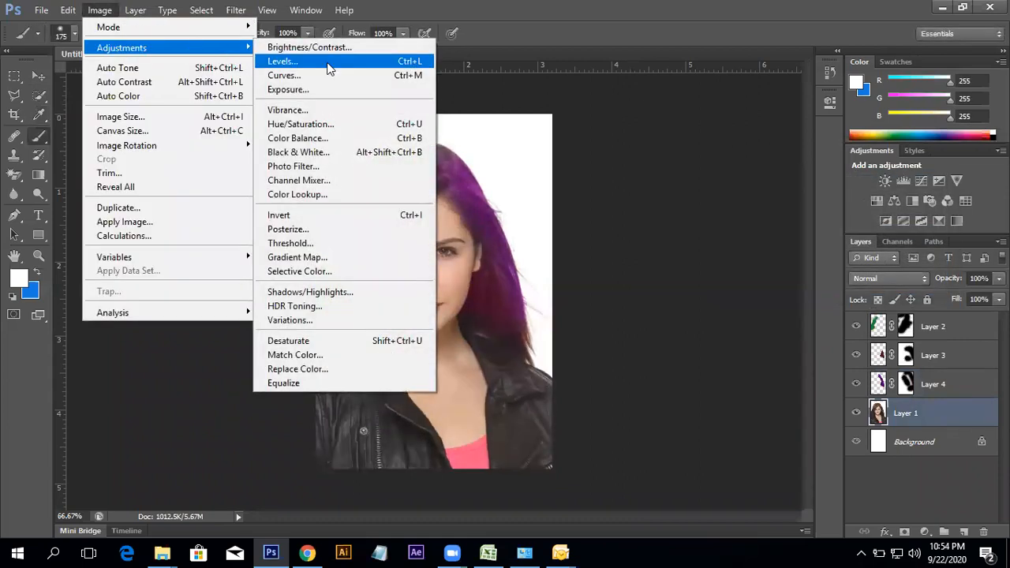
{"action": "left_click", "coordinate": [329, 63]}
{"action": "left_click_drag", "start_coordinate": [649, 110], "coordinate": [757, 105]}
{"action": "left_click_drag", "start_coordinate": [618, 270], "coordinate": [595, 268]}
{"action": "mouse_move", "coordinate": [803, 275]}
{"action": "left_mouse_down"}
{"action": "mouse_move", "coordinate": [781, 277]}
{"action": "mouse_move", "coordinate": [793, 275]}
{"action": "left_mouse_up"}
{"action": "mouse_move", "coordinate": [633, 276]}
{"action": "left_mouse_down"}
{"action": "mouse_move", "coordinate": [650, 275]}
{"action": "mouse_move", "coordinate": [641, 272]}
{"action": "left_mouse_up"}
{"action": "mouse_move", "coordinate": [795, 275]}
{"action": "left_mouse_down"}
{"action": "mouse_move", "coordinate": [777, 271]}
{"action": "mouse_move", "coordinate": [797, 273]}
{"action": "left_mouse_up"}
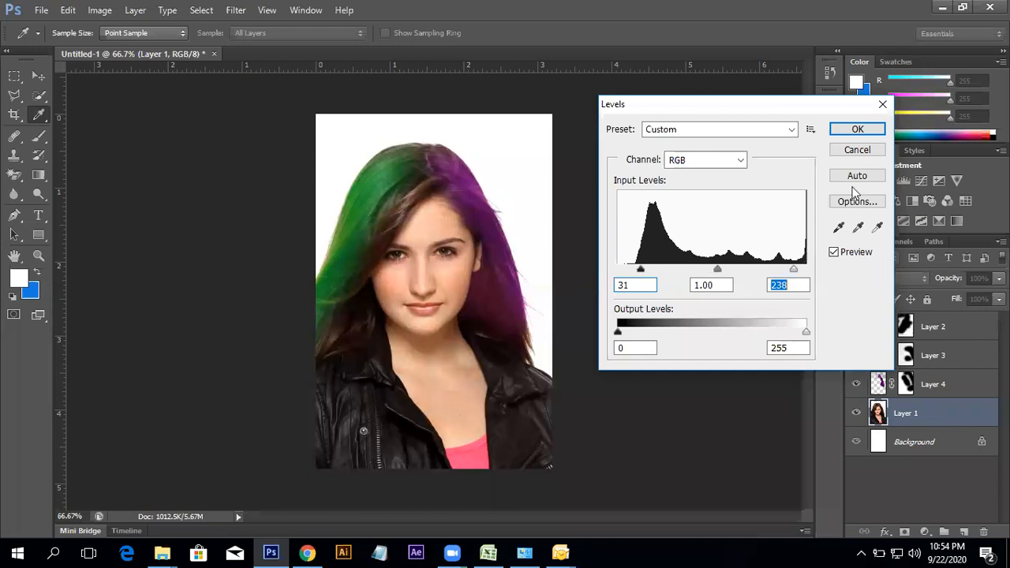
{"action": "left_click", "coordinate": [858, 130]}
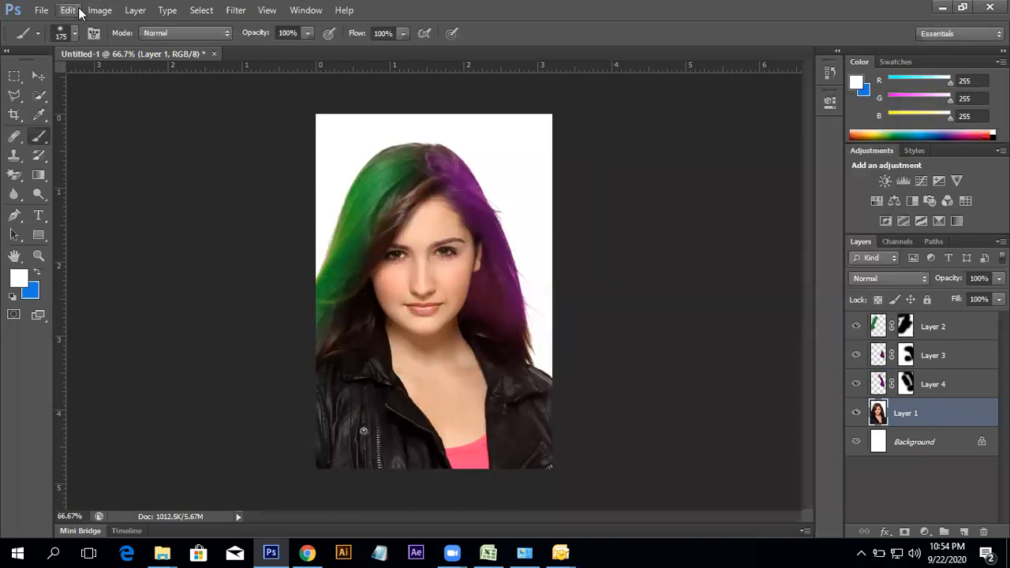
- Adjust Layer 1's portrait with Hue/Saturation to hue +10, saturation +13 and lightness -2
{"action": "left_click", "coordinate": [99, 9]}
{"action": "mouse_move", "coordinate": [122, 47]}
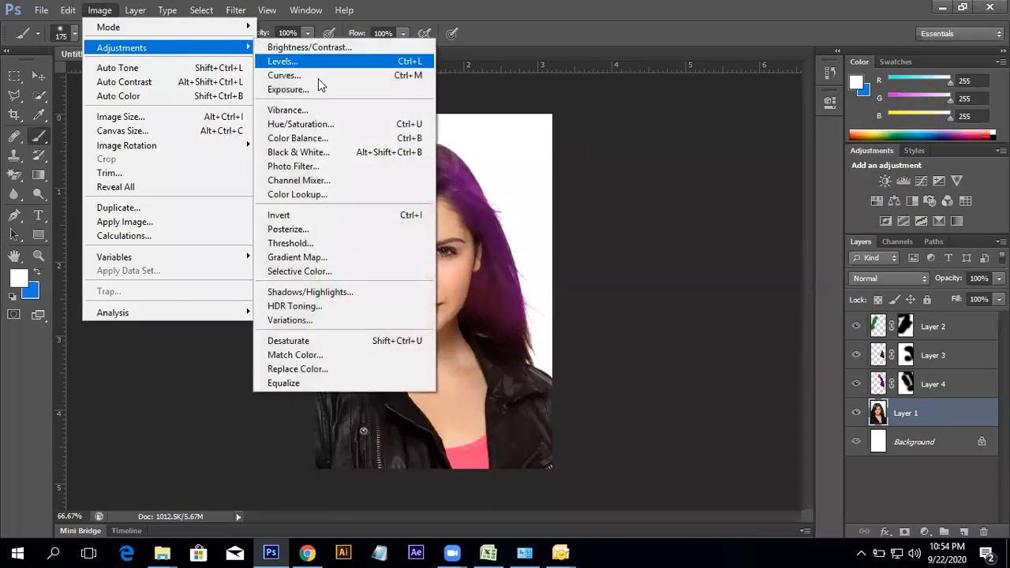
{"action": "left_click", "coordinate": [301, 124]}
{"action": "mouse_move", "coordinate": [781, 184]}
{"action": "left_mouse_down"}
{"action": "mouse_move", "coordinate": [799, 184]}
{"action": "mouse_move", "coordinate": [770, 186]}
{"action": "mouse_move", "coordinate": [789, 188]}
{"action": "left_mouse_up"}
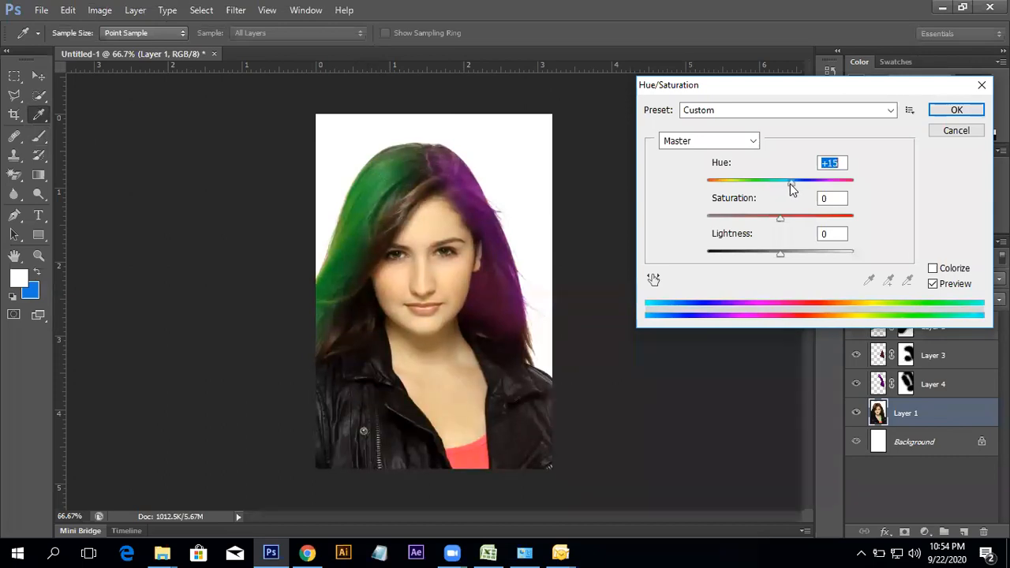
{"action": "left_click_drag", "start_coordinate": [780, 219], "coordinate": [786, 220]}
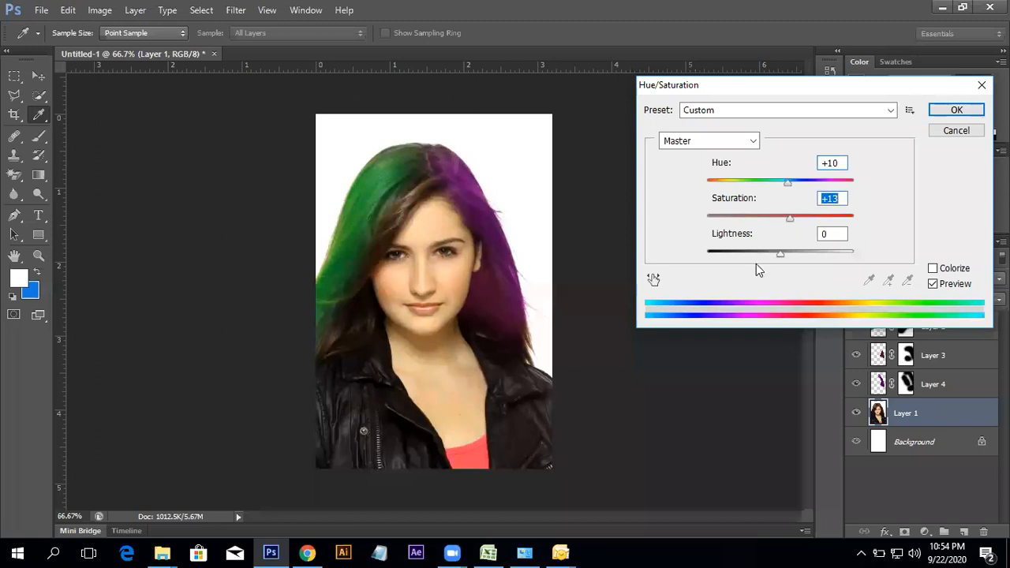
{"action": "left_click_drag", "start_coordinate": [780, 254], "coordinate": [778, 255]}
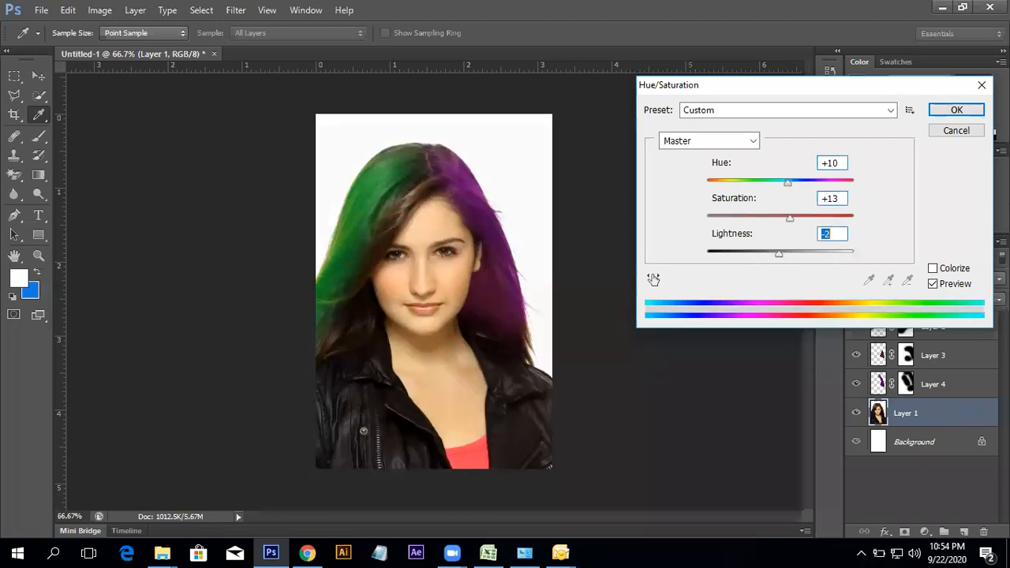
{"action": "left_click", "coordinate": [956, 109]}
{"action": "key", "text": "b"}
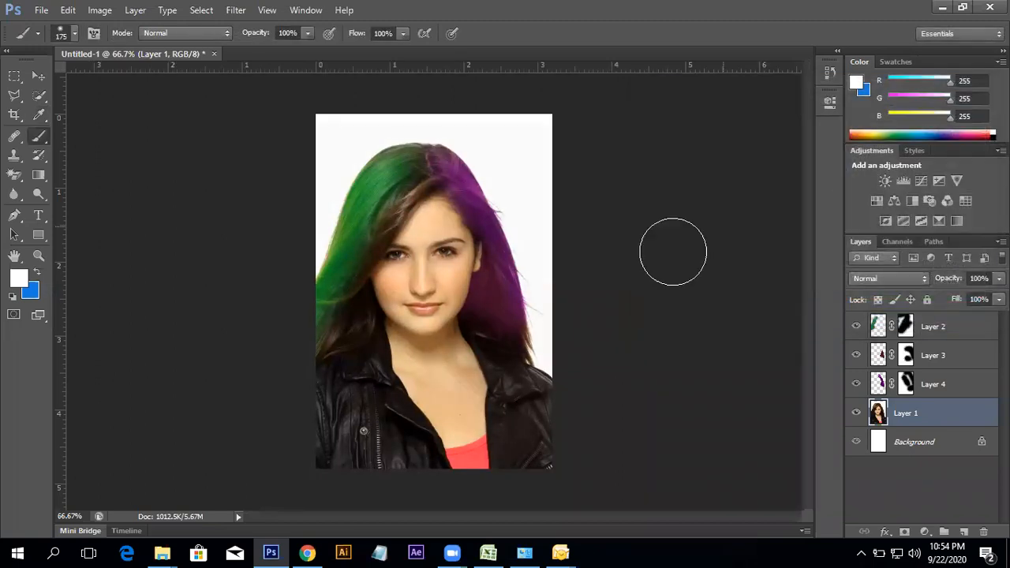
{"action": "left_click", "coordinate": [426, 261], "text": "ctrl"}
{"action": "left_click", "coordinate": [426, 260]}
{"action": "left_click", "coordinate": [427, 260], "text": "alt"}
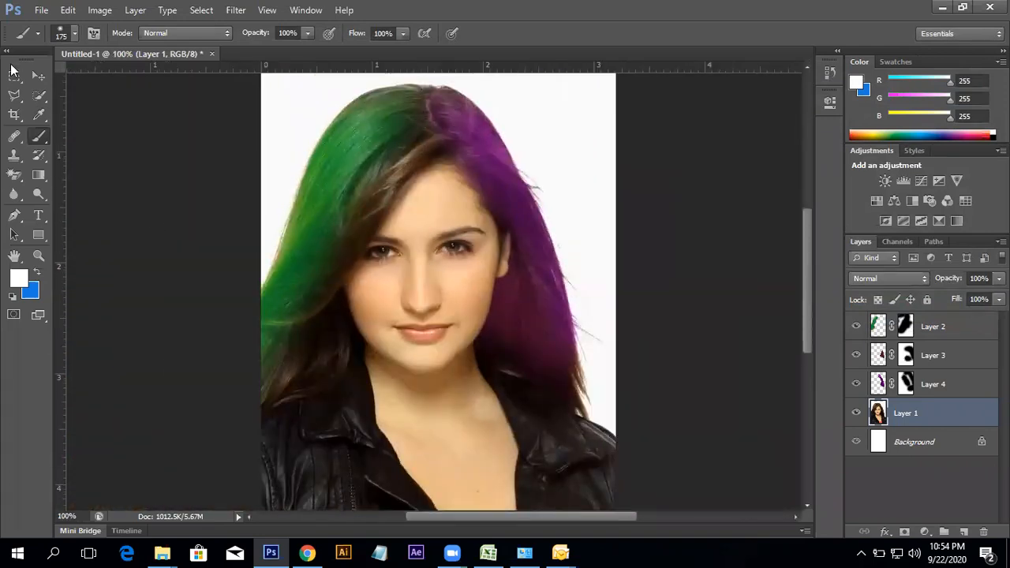
{"action": "left_click", "coordinate": [34, 74]}
{"action": "left_click", "coordinate": [415, 242], "text": "alt"}
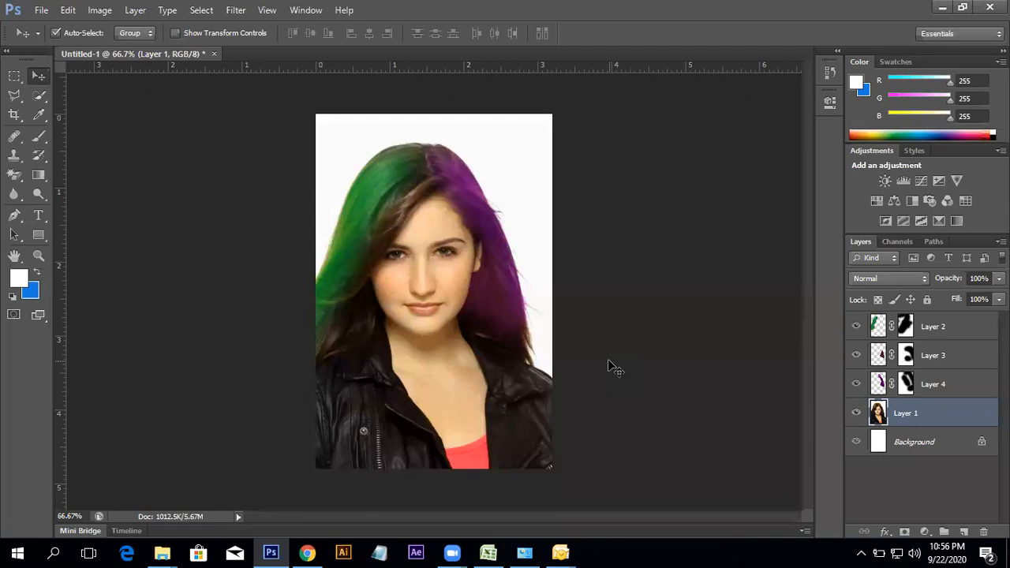
- Delete Layer 2, Layer 3, Layer 4 and Layer 1, leaving only the white Background
{"action": "left_click", "coordinate": [970, 334]}
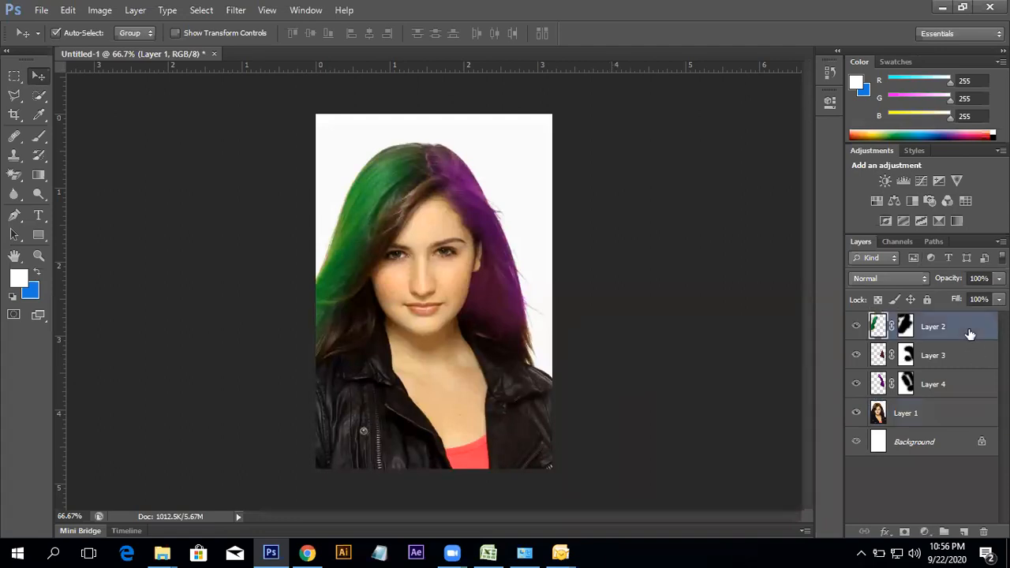
{"action": "key", "text": "Delete"}
{"action": "key", "text": "Delete"}
{"action": "key", "text": "Delete"}
{"action": "key", "text": "Delete"}
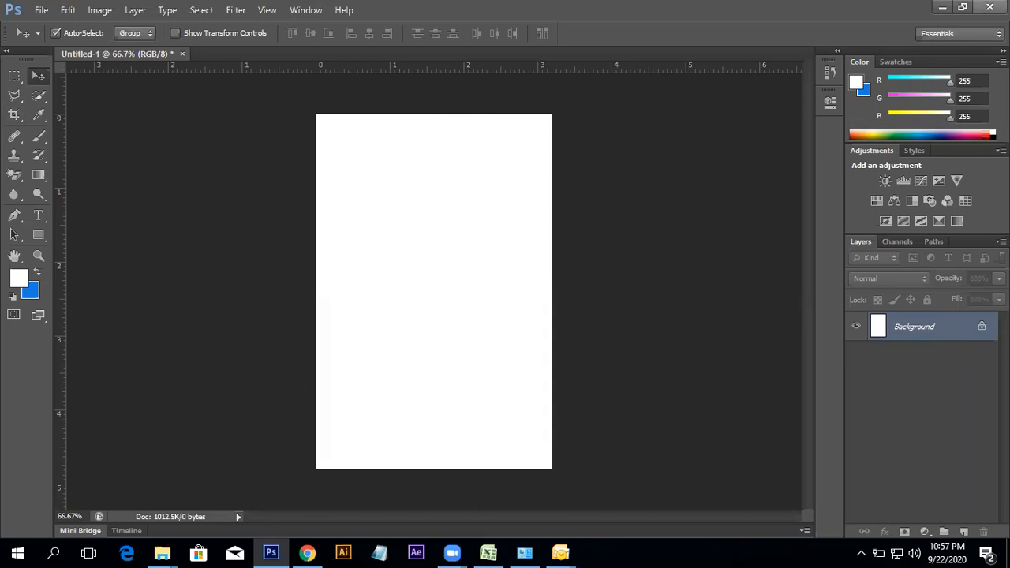
{"action": "left_click", "coordinate": [96, 13]}
{"action": "mouse_move", "coordinate": [142, 48]}
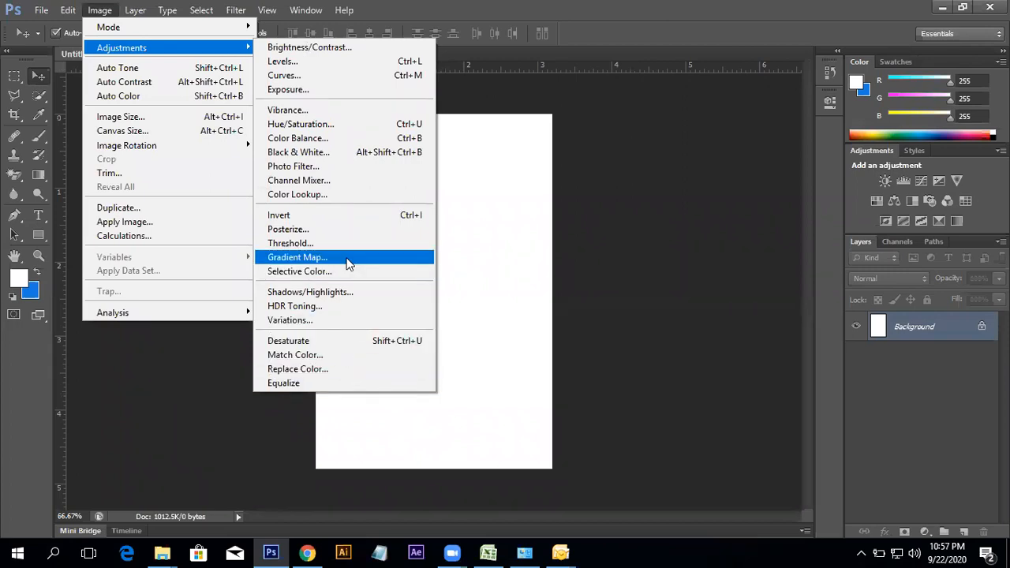
{"action": "left_click", "coordinate": [505, 239]}
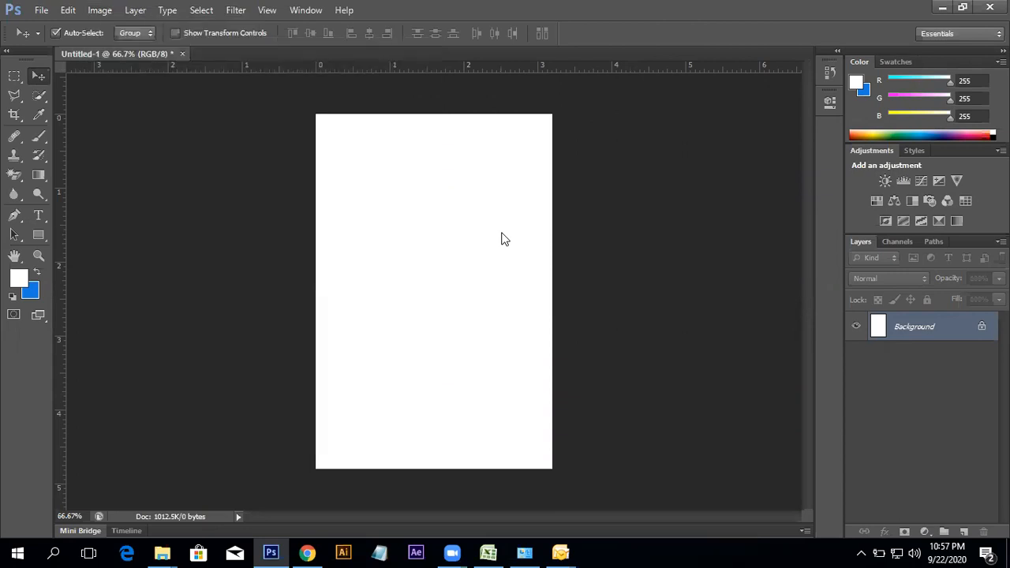
- Switch to the browser and copy the blue lake and mountain image from the nature picture search results
{"action": "left_click", "coordinate": [942, 7]}
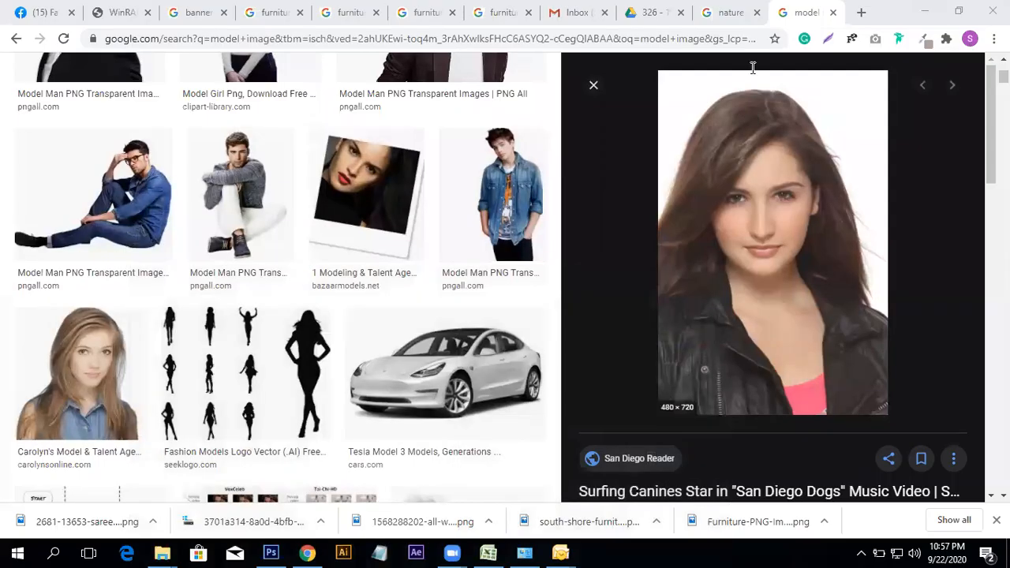
{"action": "left_click", "coordinate": [718, 11]}
{"action": "right_click", "coordinate": [745, 194]}
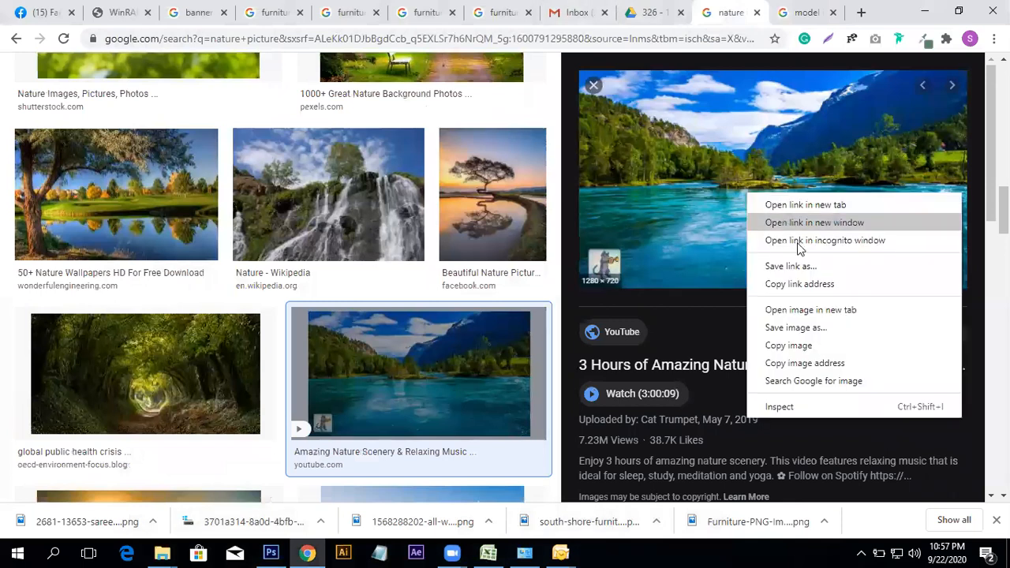
{"action": "left_click", "coordinate": [781, 344]}
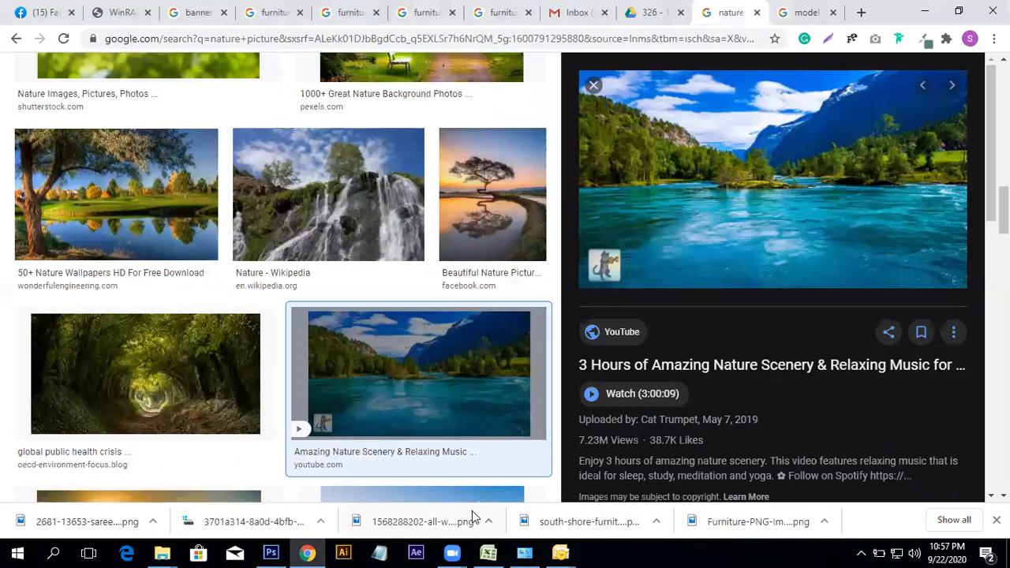
- Switch back to Photoshop and create a 1280 x 720 pixel document with a resolution of 150 pixels/inch
{"action": "left_click", "coordinate": [271, 553]}
{"action": "key", "text": "ctrl+n"}
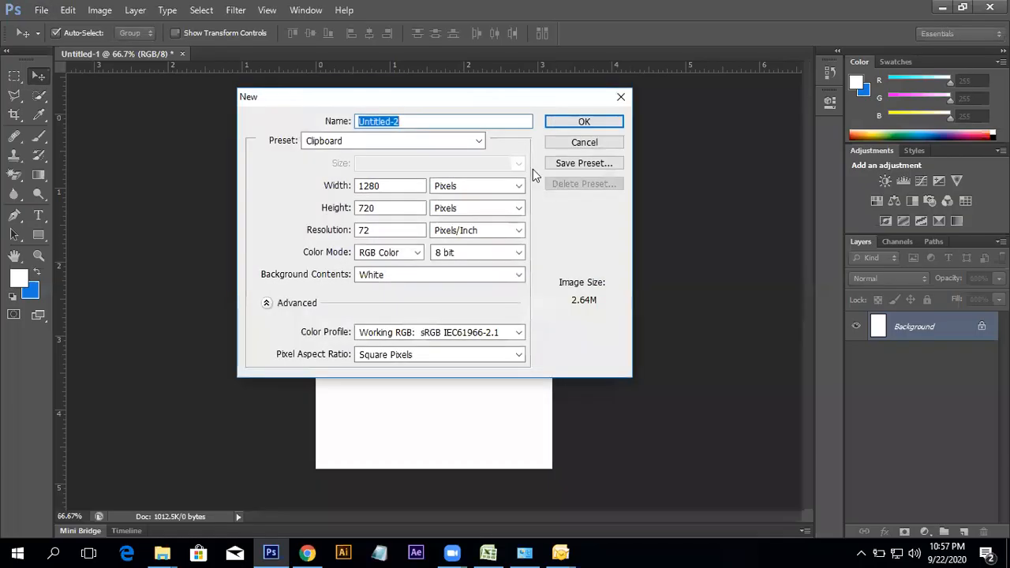
{"action": "left_click_drag", "start_coordinate": [379, 231], "coordinate": [281, 244]}
{"action": "type", "text": "150"}
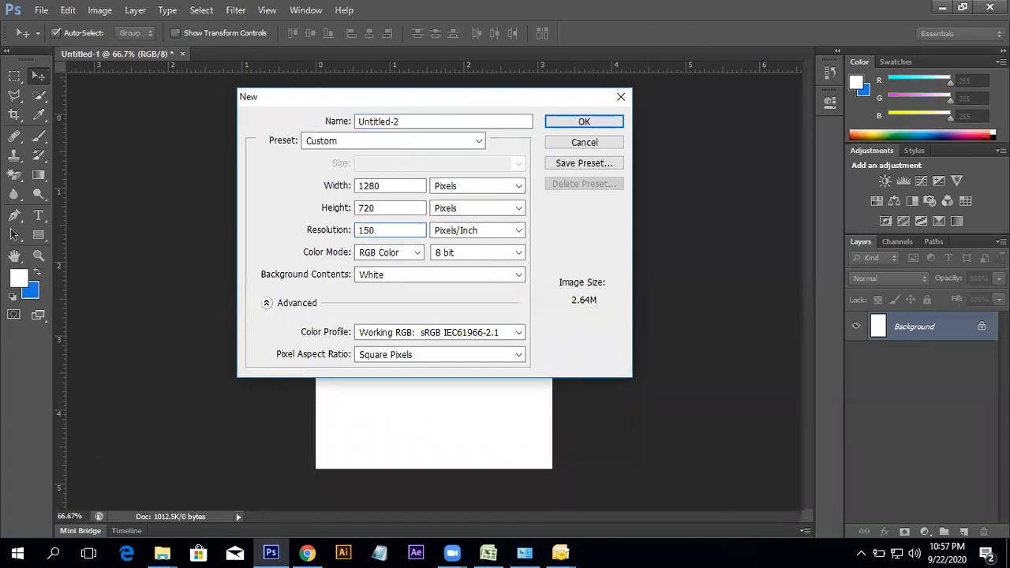
{"action": "key", "text": "Return"}
- Paste the copied lake image into the new document
{"action": "key", "text": "ctrl+b"}
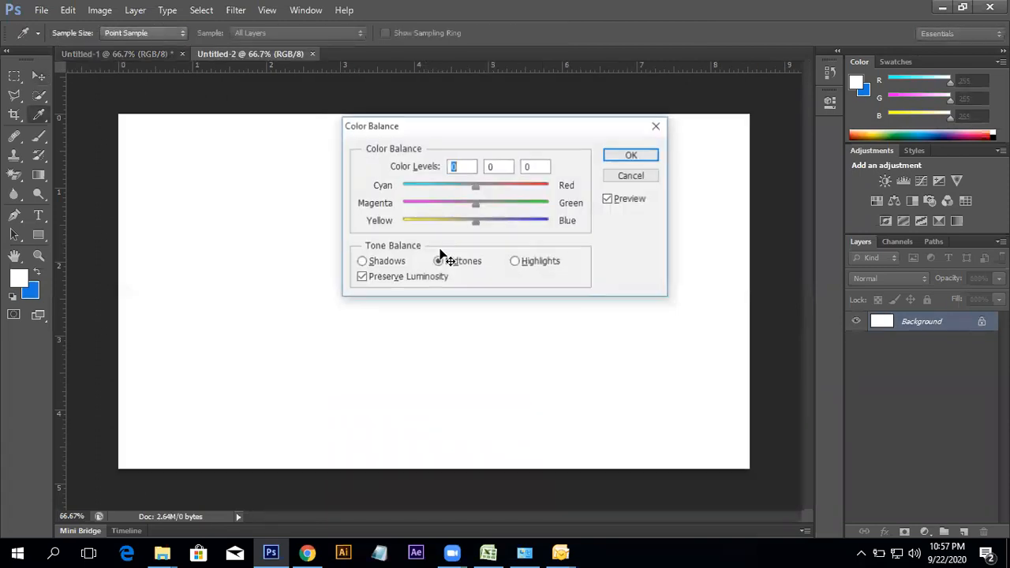
{"action": "left_click", "coordinate": [633, 180]}
{"action": "key", "text": "ctrl+v"}
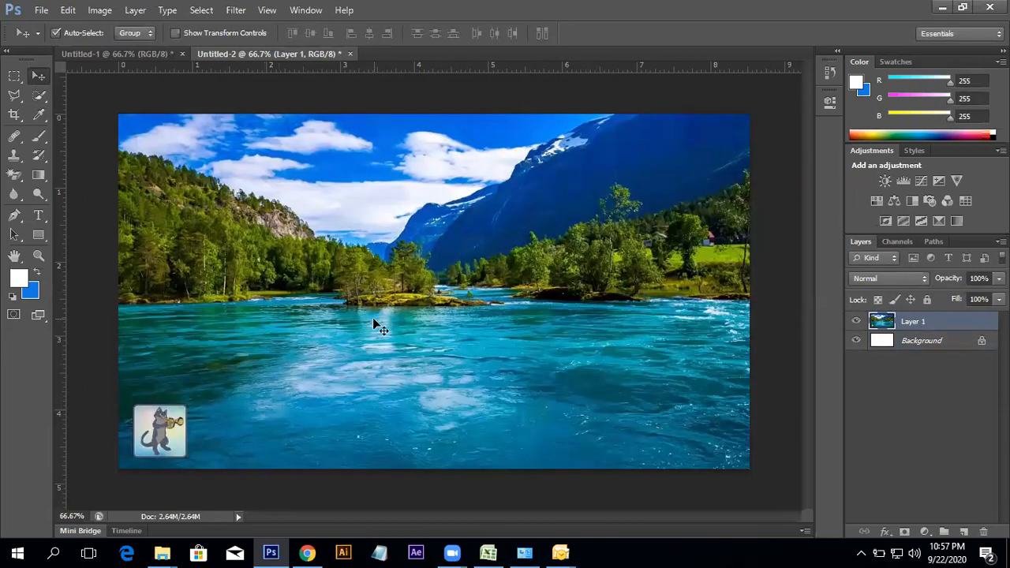
- Try shifting the lake image's midtones toward red with Color Balance, and discard the adjustment
{"action": "left_click", "coordinate": [99, 9]}
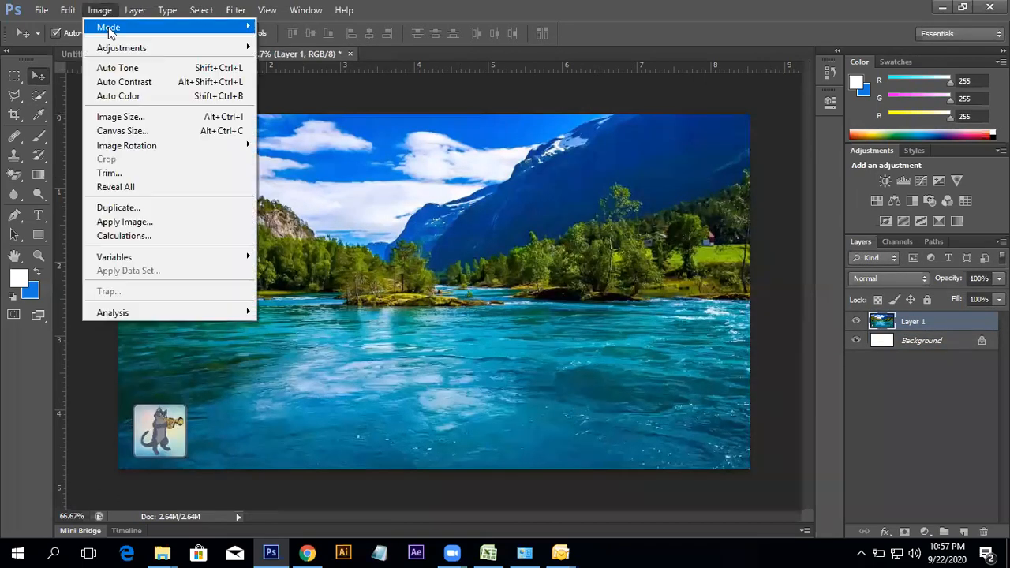
{"action": "mouse_move", "coordinate": [110, 45]}
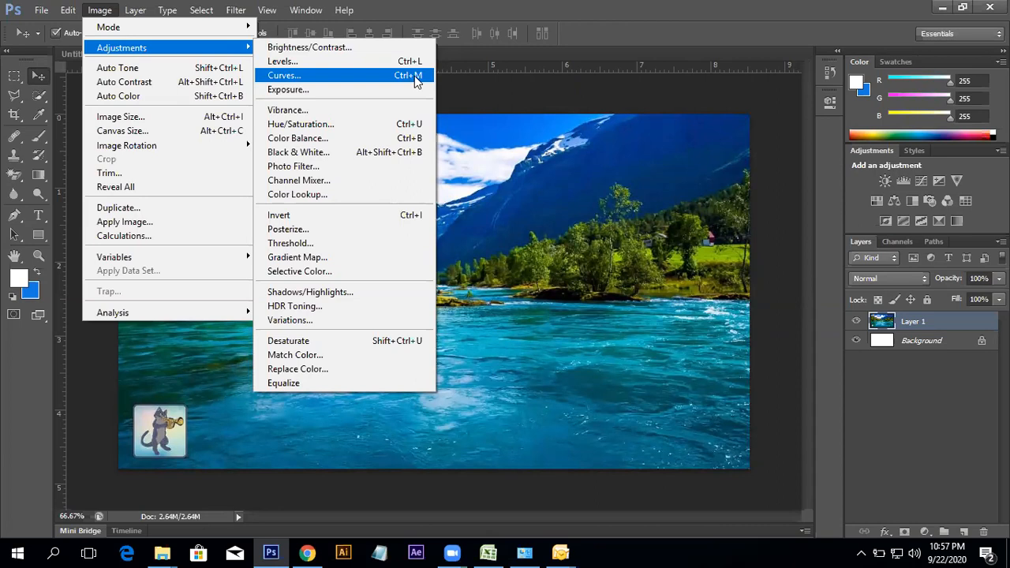
{"action": "left_click", "coordinate": [402, 143]}
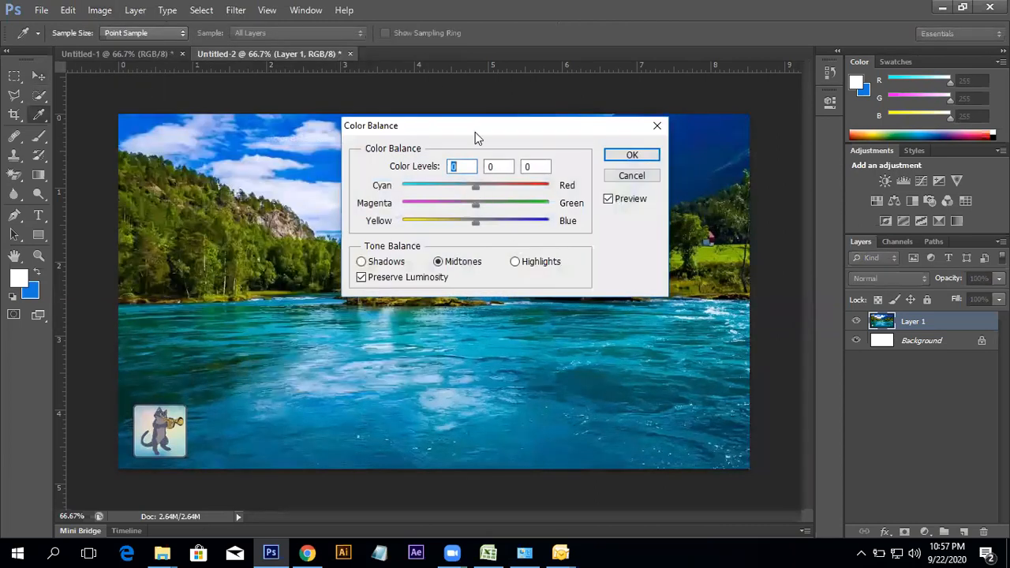
{"action": "left_click_drag", "start_coordinate": [475, 131], "coordinate": [820, 132]}
{"action": "left_click_drag", "start_coordinate": [827, 185], "coordinate": [859, 198]}
{"action": "left_click", "coordinate": [978, 173], "text": "alt"}
{"action": "left_click", "coordinate": [978, 173]}
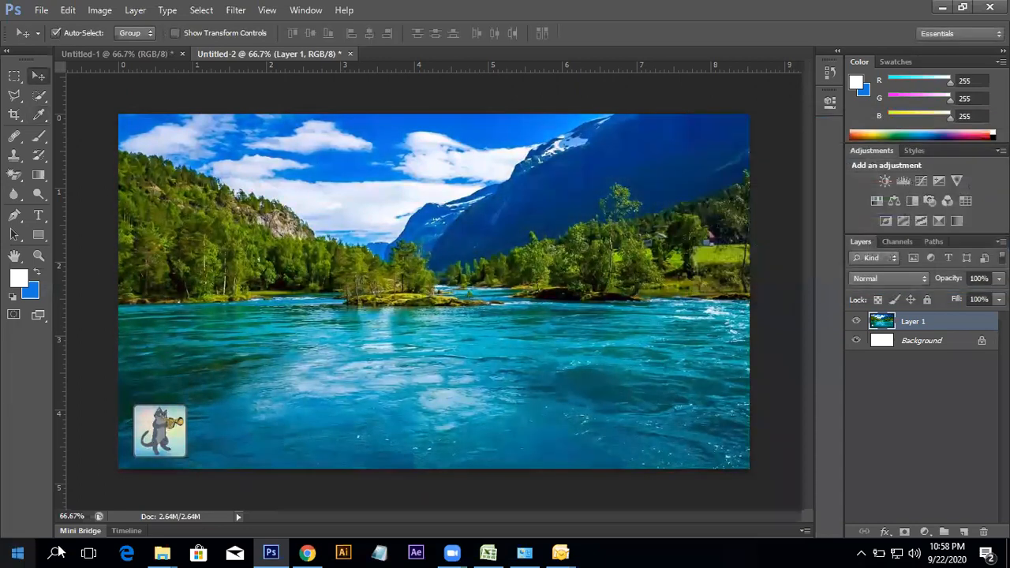
- Try the Desaturate adjustment on the lake image and undo it
{"action": "left_click", "coordinate": [99, 10]}
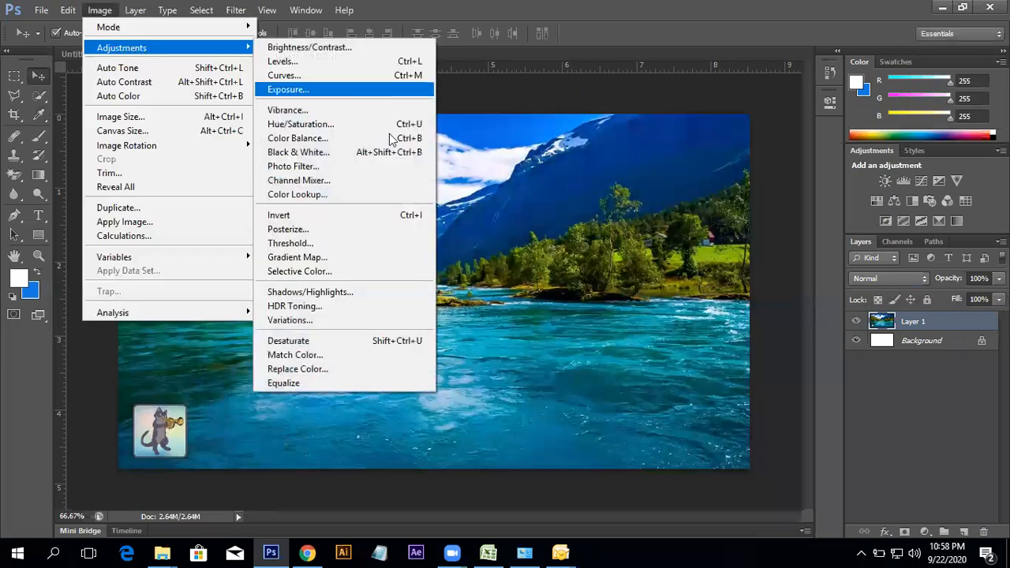
{"action": "left_click", "coordinate": [320, 343]}
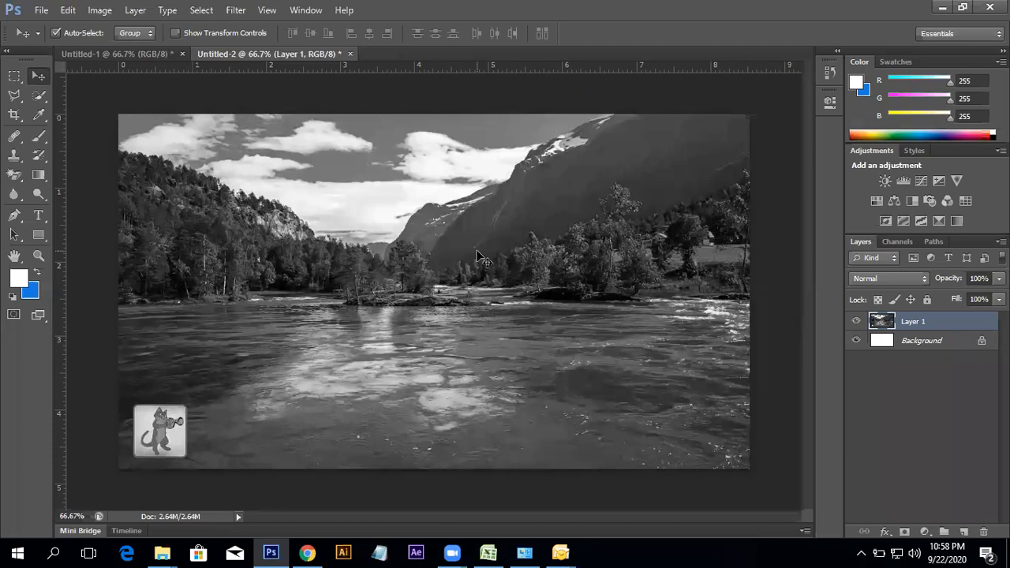
{"action": "key", "text": "ctrl+z"}
- Desaturate the lake image on Layer 1 and delete that layer from the document
{"action": "left_click", "coordinate": [99, 10]}
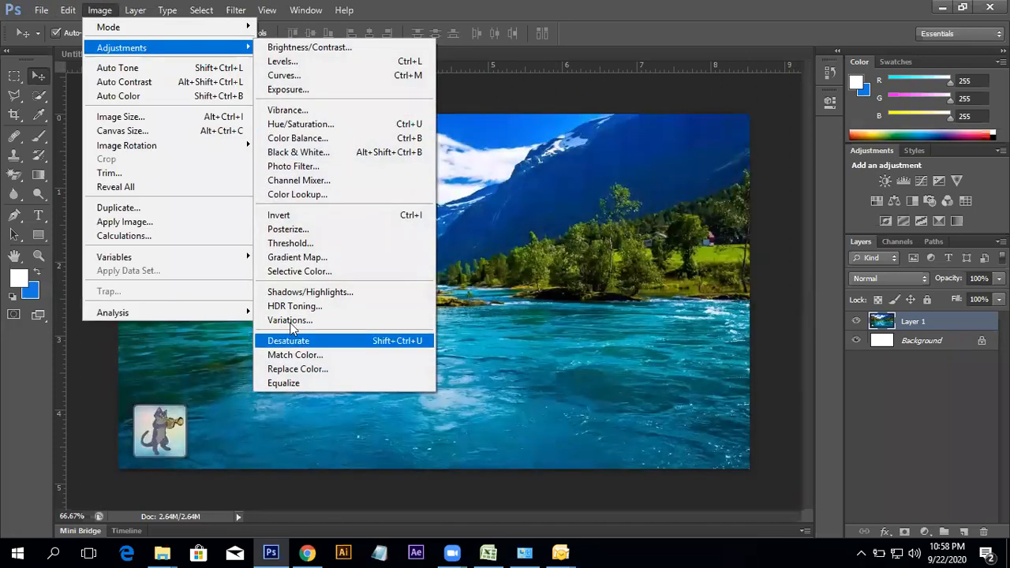
{"action": "left_click", "coordinate": [302, 340]}
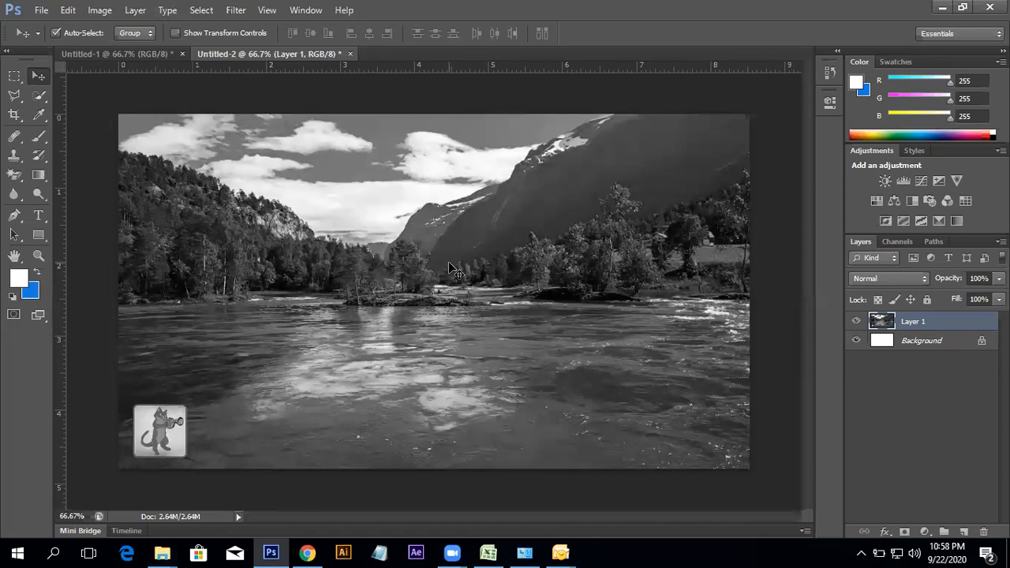
{"action": "key", "text": "Delete"}
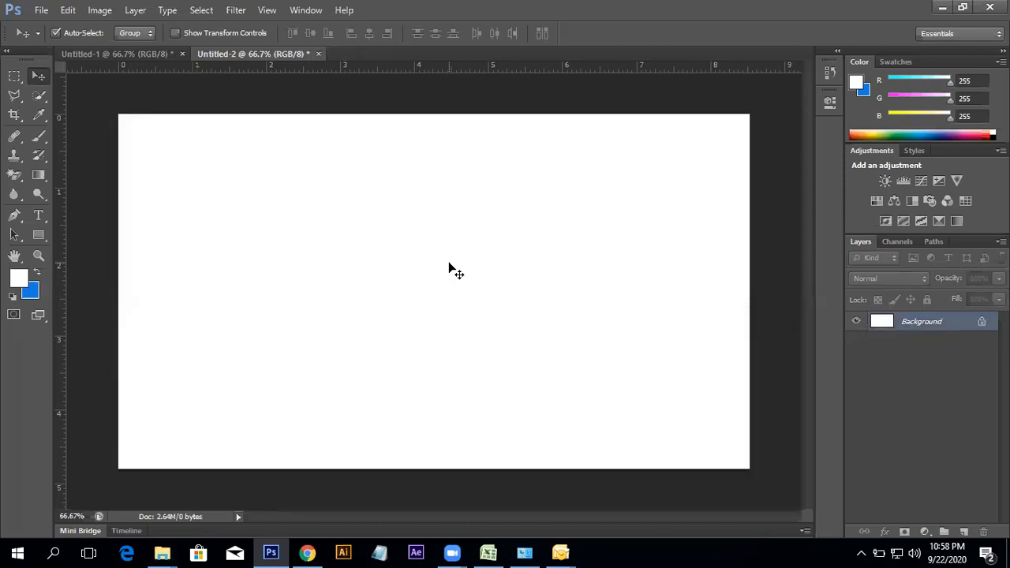
{"action": "left_click", "coordinate": [236, 11]}
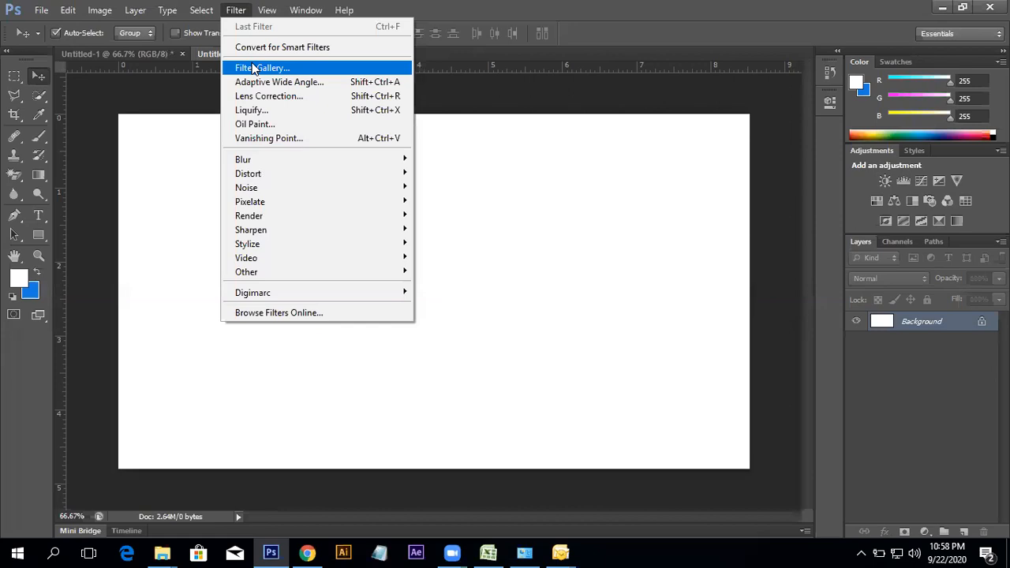
{"action": "left_click", "coordinate": [400, 5]}
{"action": "left_click", "coordinate": [235, 6]}
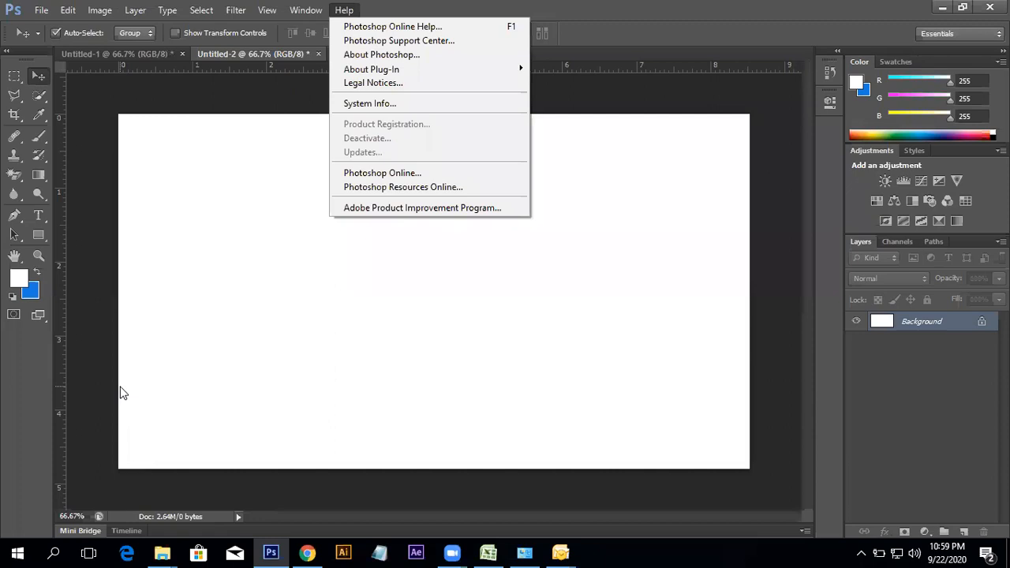
{"action": "left_click", "coordinate": [656, 7]}
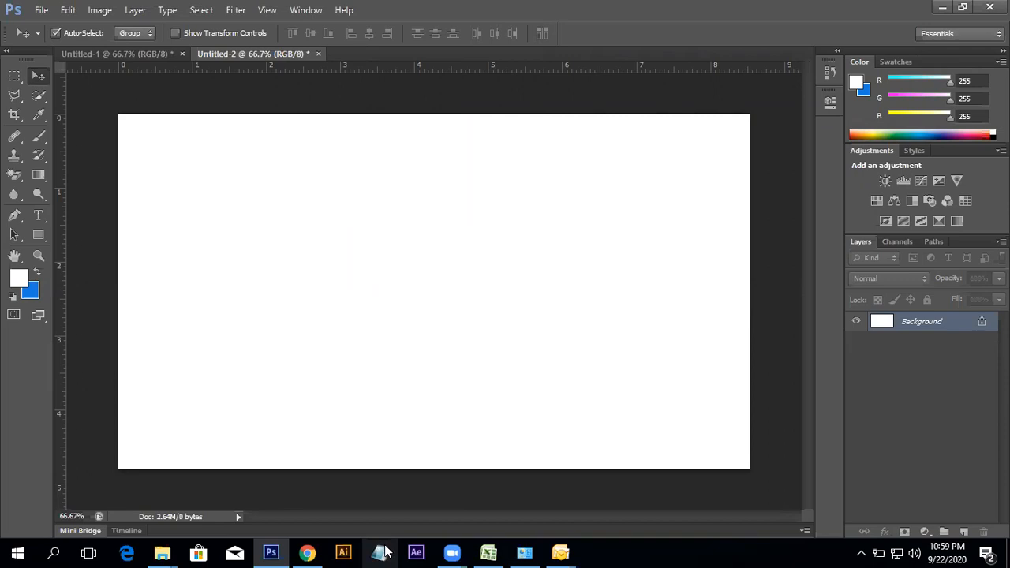
- Switch to the browser and go back to the transparent model image search results
{"action": "left_click", "coordinate": [307, 552]}
{"action": "scroll", "coordinate": [386, 251], "scroll_direction": "up", "scroll_amount": 5}
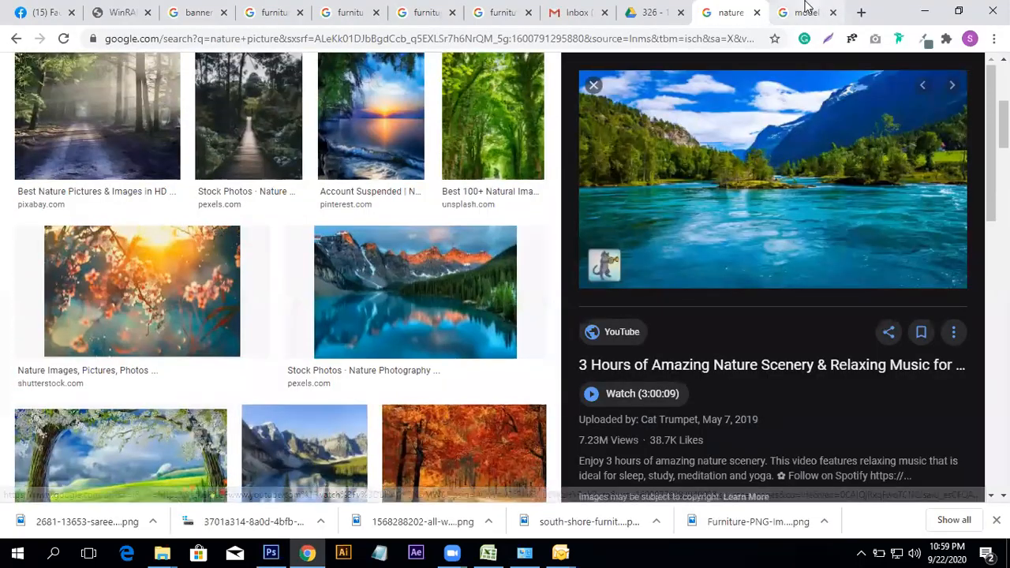
{"action": "left_click", "coordinate": [800, 12]}
{"action": "scroll", "coordinate": [332, 371], "scroll_direction": "down", "scroll_amount": 2}
{"action": "scroll", "coordinate": [333, 382], "scroll_direction": "up", "scroll_amount": 5}
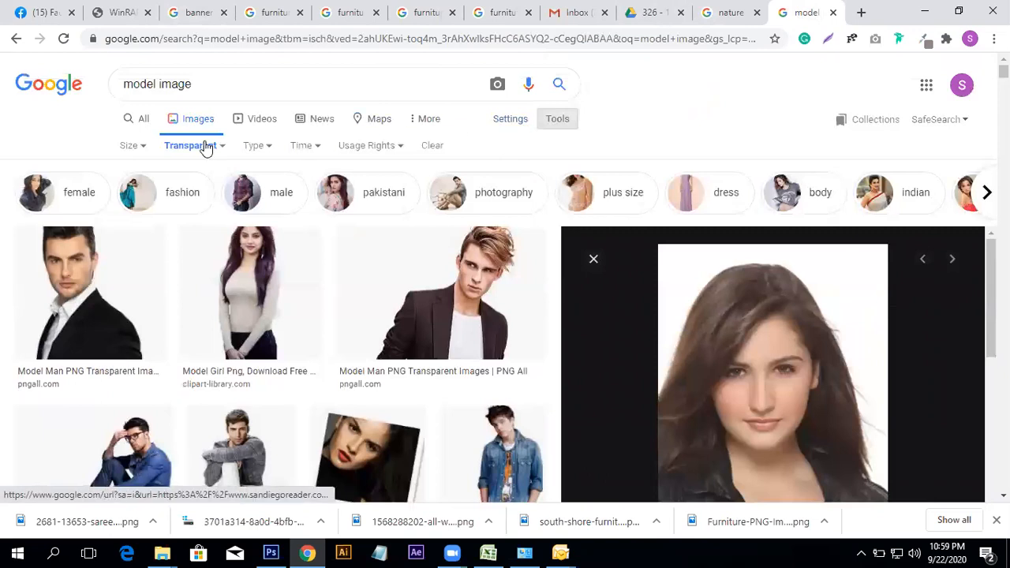
- Look through the model image results and the related male model pictures for a suitable photo
{"action": "left_click", "coordinate": [108, 286]}
{"action": "scroll", "coordinate": [681, 286], "scroll_direction": "down", "scroll_amount": 10}
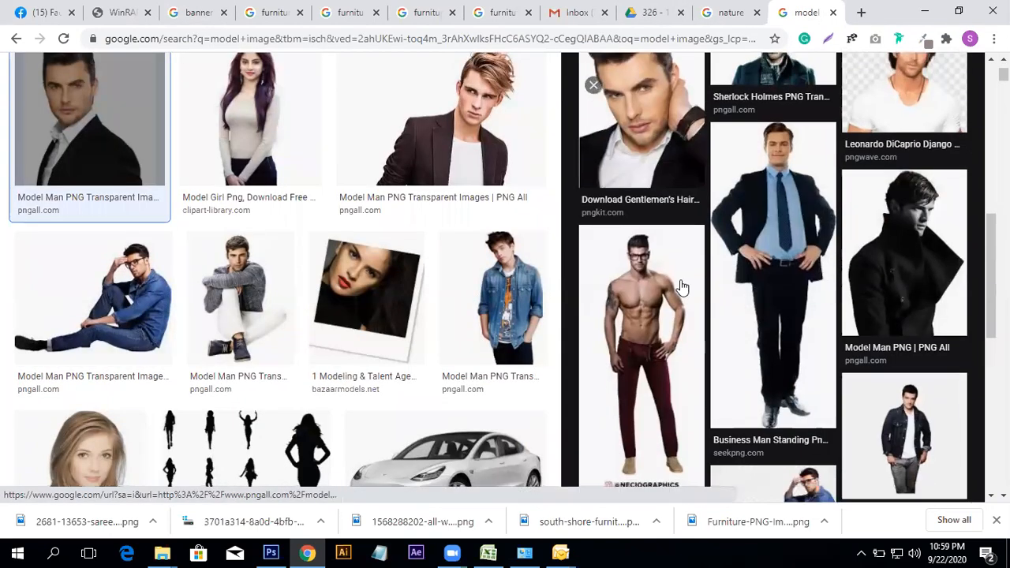
{"action": "scroll", "coordinate": [681, 287], "scroll_direction": "down", "scroll_amount": 4}
{"action": "scroll", "coordinate": [681, 286], "scroll_direction": "up", "scroll_amount": 5}
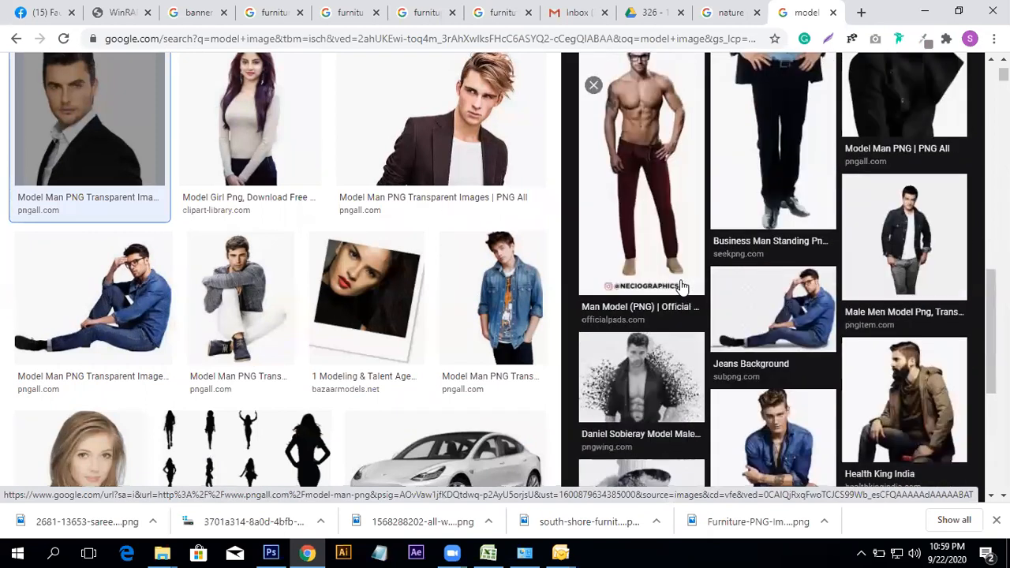
{"action": "scroll", "coordinate": [681, 286], "scroll_direction": "up", "scroll_amount": 3}
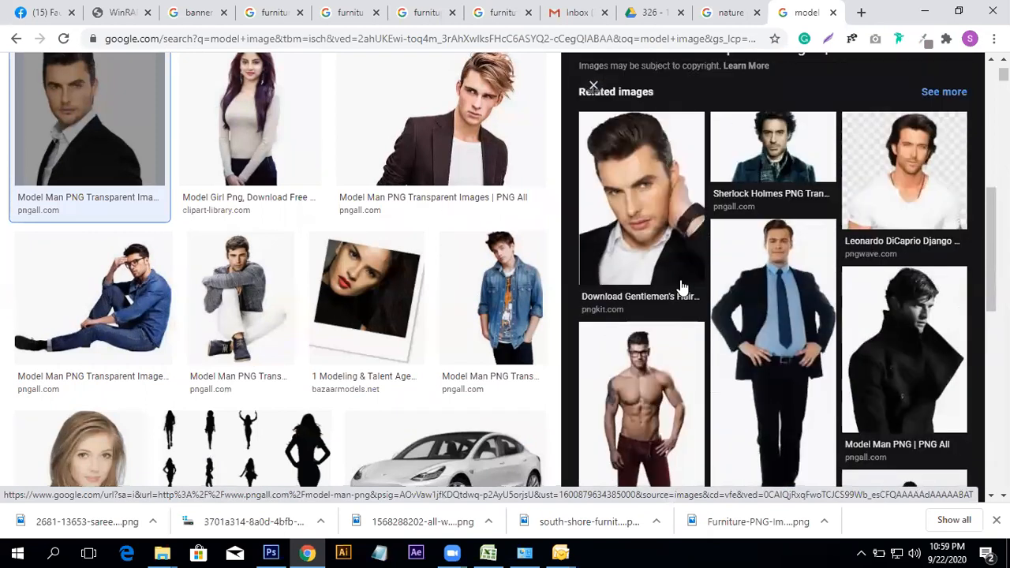
{"action": "scroll", "coordinate": [681, 286], "scroll_direction": "down", "scroll_amount": 1}
{"action": "left_click", "coordinate": [900, 296]}
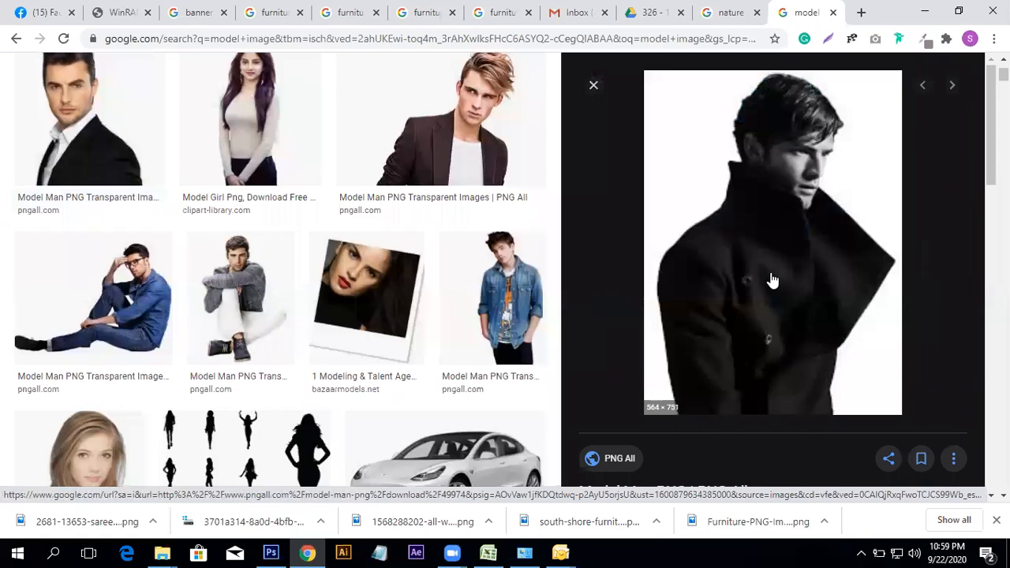
{"action": "scroll", "coordinate": [772, 280], "scroll_direction": "down", "scroll_amount": 5}
{"action": "scroll", "coordinate": [699, 283], "scroll_direction": "down", "scroll_amount": 3}
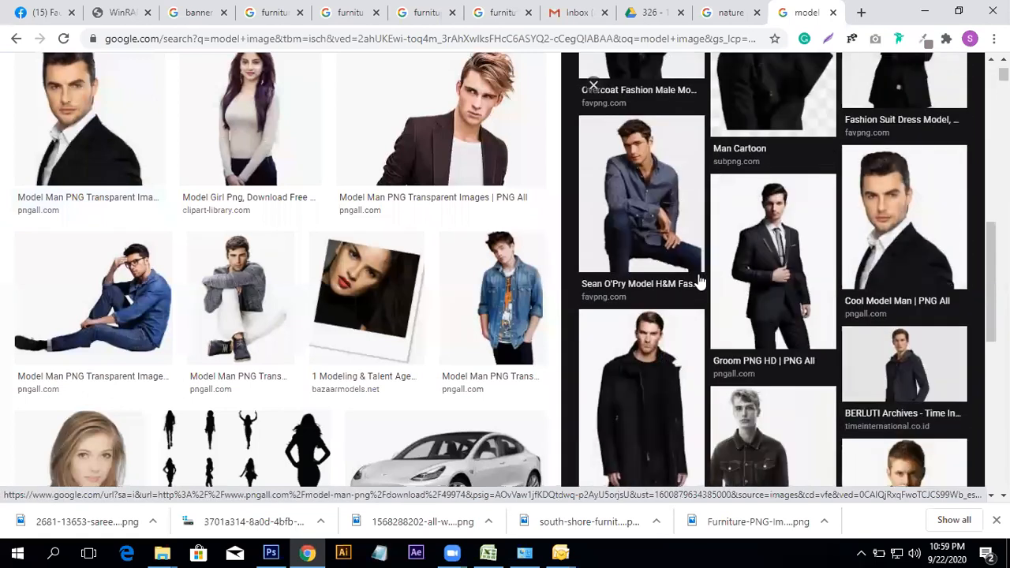
{"action": "scroll", "coordinate": [389, 320], "scroll_direction": "down", "scroll_amount": 4}
{"action": "scroll", "coordinate": [389, 320], "scroll_direction": "down", "scroll_amount": 10}
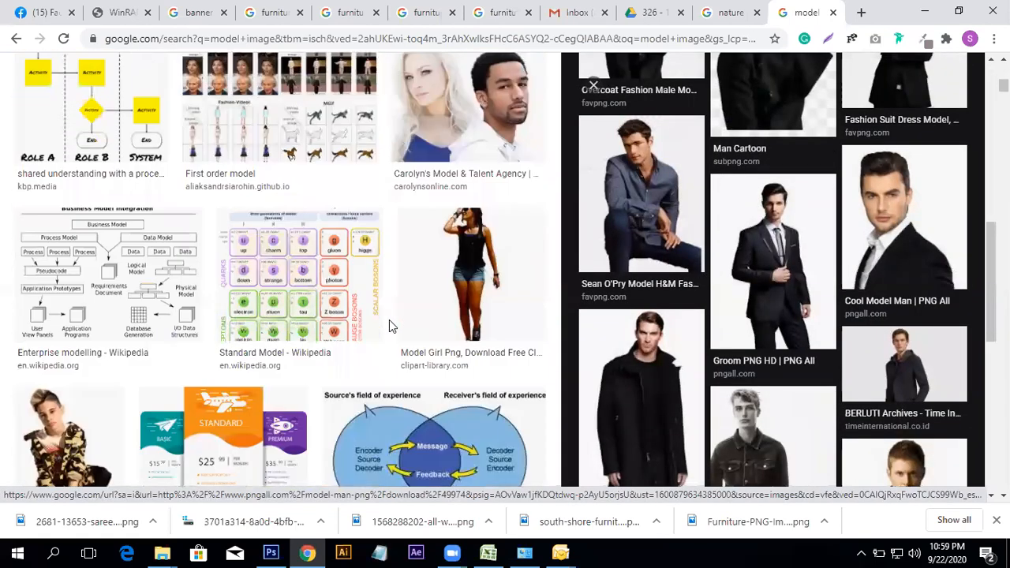
{"action": "scroll", "coordinate": [399, 325], "scroll_direction": "down", "scroll_amount": 5}
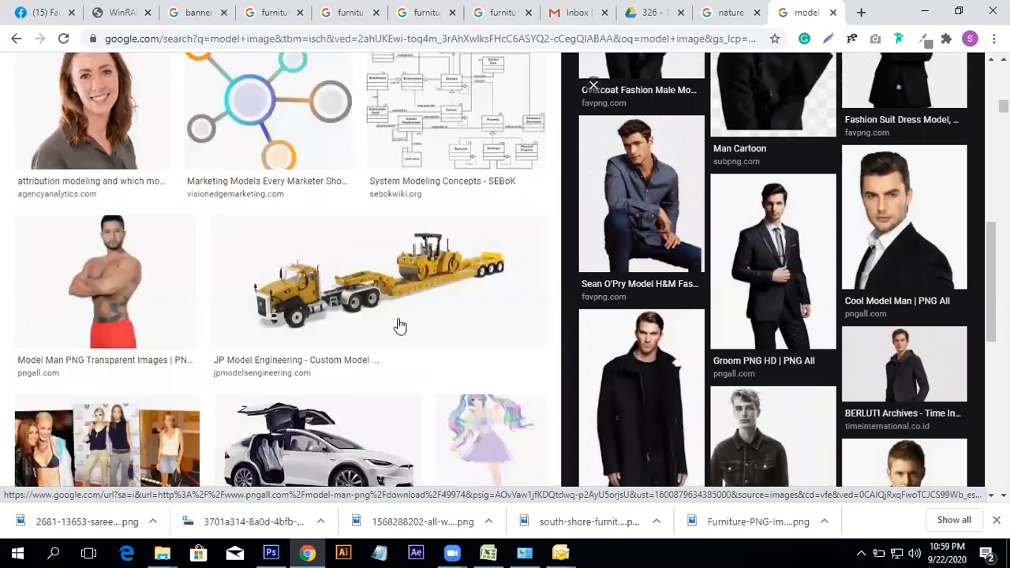
{"action": "scroll", "coordinate": [398, 324], "scroll_direction": "up", "scroll_amount": 4}
{"action": "scroll", "coordinate": [394, 323], "scroll_direction": "up", "scroll_amount": 15}
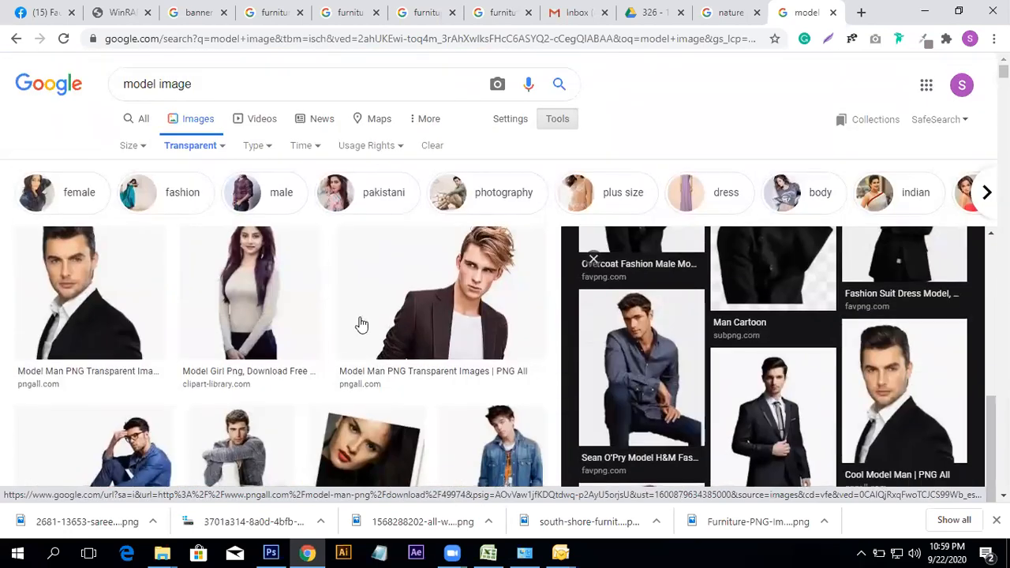
- Narrow the model image results to male and open the picture of the man in glasses with a finger on his lips
{"action": "left_click", "coordinate": [273, 196]}
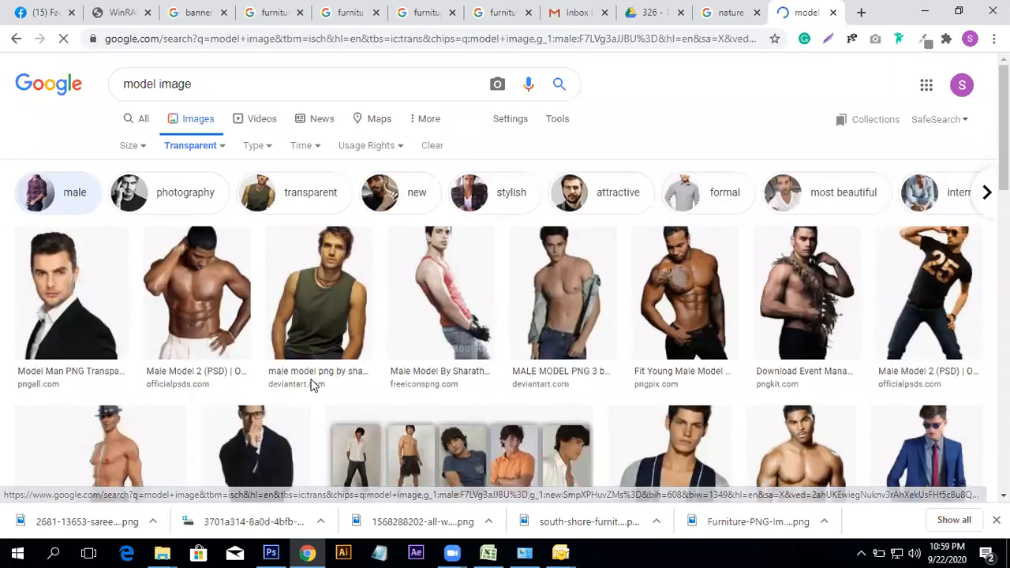
{"action": "scroll", "coordinate": [311, 386], "scroll_direction": "down", "scroll_amount": 5}
{"action": "scroll", "coordinate": [312, 385], "scroll_direction": "up", "scroll_amount": 1}
{"action": "scroll", "coordinate": [312, 386], "scroll_direction": "up", "scroll_amount": 1}
{"action": "left_click", "coordinate": [271, 327]}
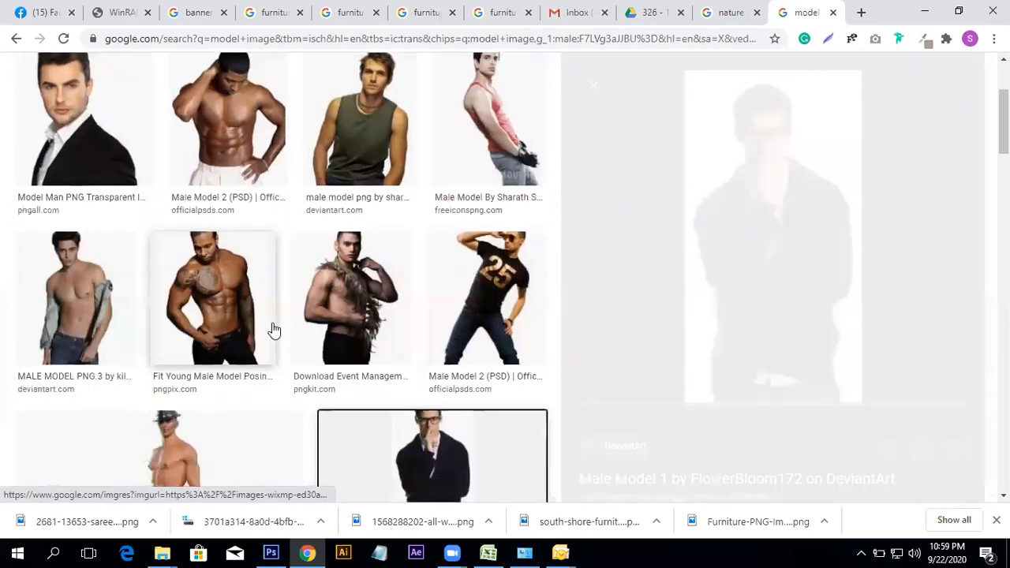
- Save the picture of the man in glasses to the Desktop as a PNG image
{"action": "right_click", "coordinate": [789, 243]}
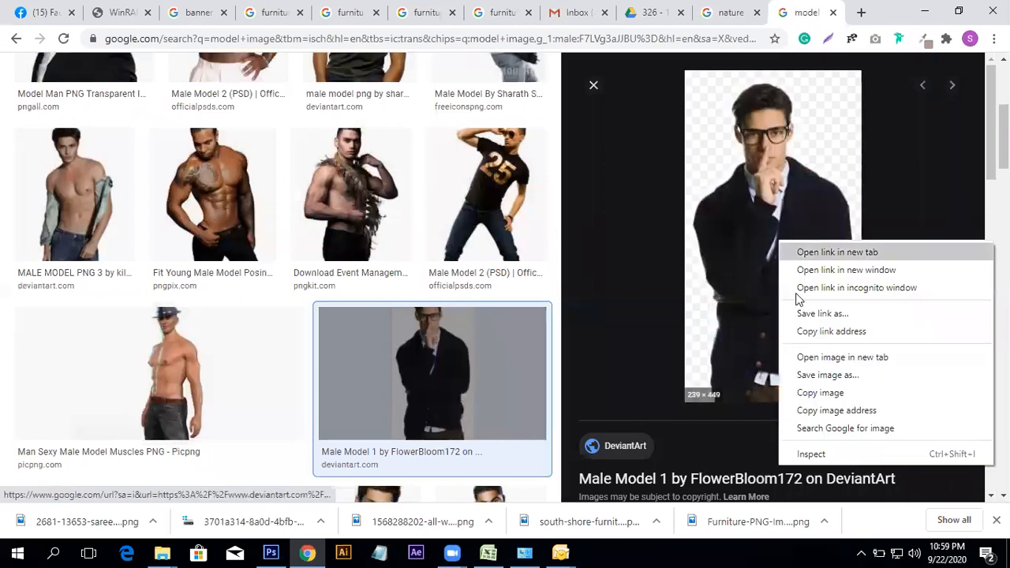
{"action": "left_click", "coordinate": [803, 369]}
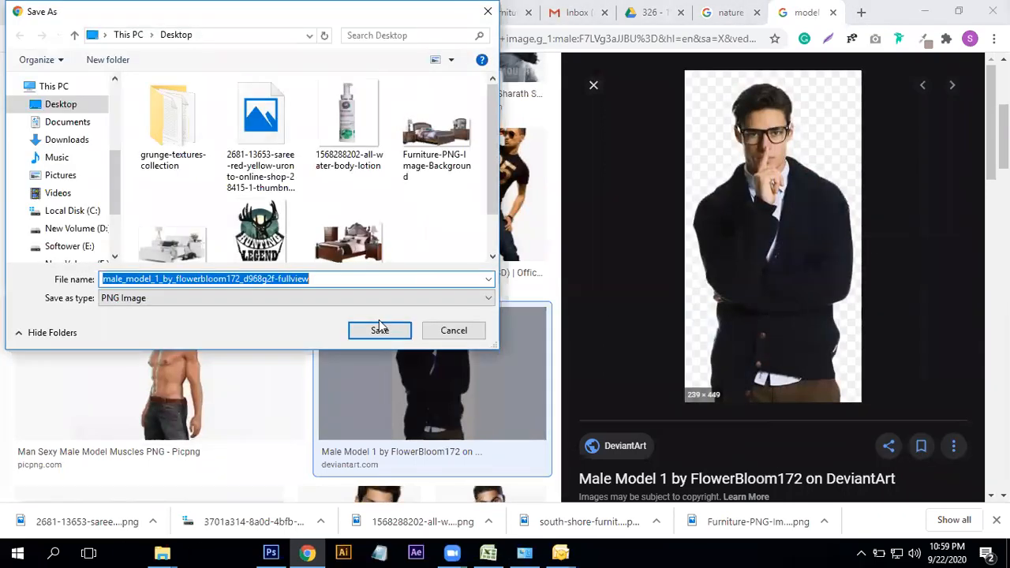
{"action": "left_click", "coordinate": [395, 332]}
- Place the downloaded male model image near the centre of Photoshop's Untitled-2 document and rasterize its layer
{"action": "left_click_drag", "start_coordinate": [47, 522], "coordinate": [354, 336]}
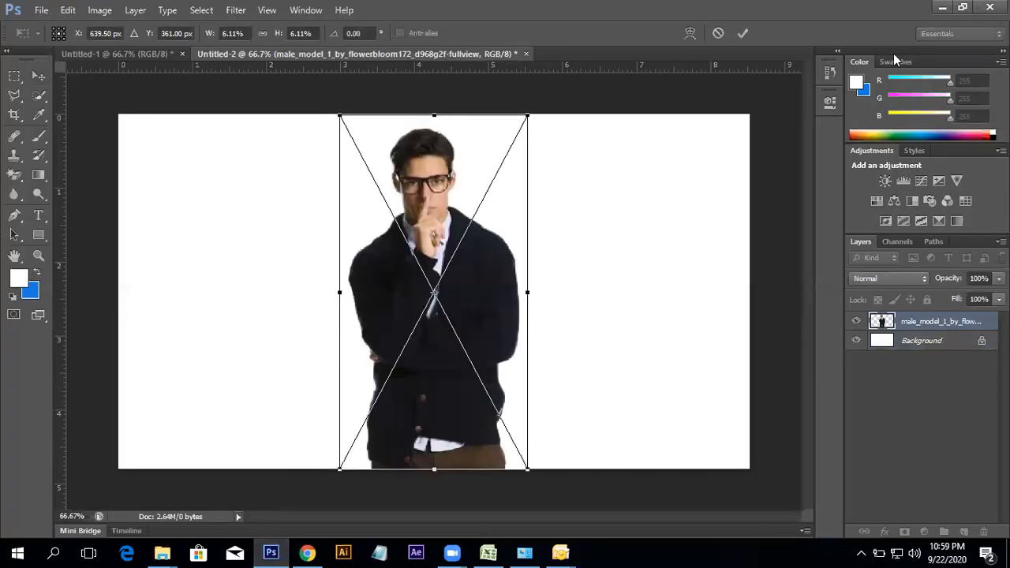
{"action": "key", "text": "Return"}
{"action": "left_click_drag", "start_coordinate": [479, 318], "coordinate": [468, 319]}
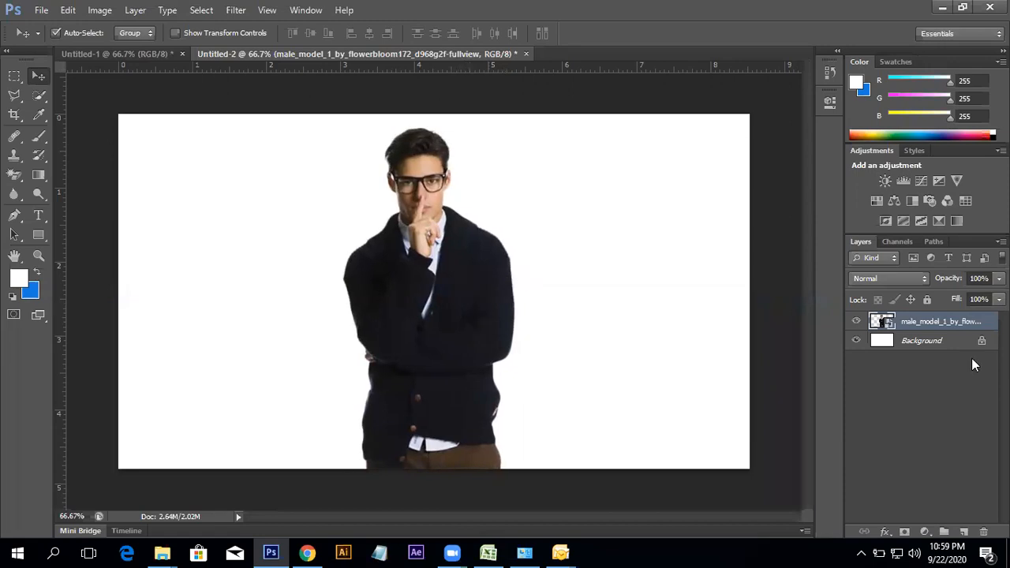
{"action": "right_click", "coordinate": [971, 321]}
{"action": "left_click", "coordinate": [866, 176]}
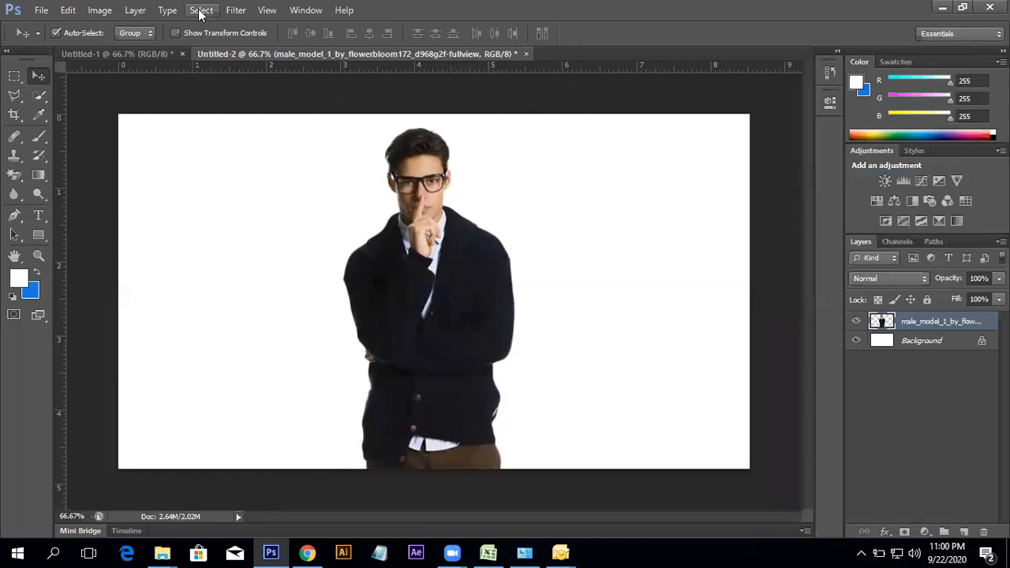
{"action": "left_click", "coordinate": [229, 10]}
{"action": "left_click", "coordinate": [234, 67]}
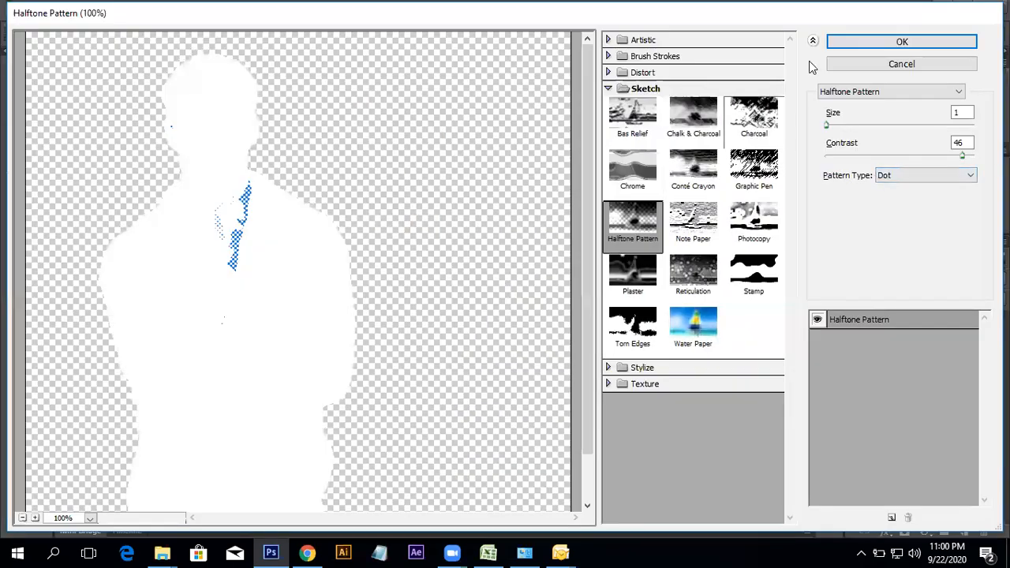
{"action": "left_click", "coordinate": [901, 64]}
{"action": "left_click", "coordinate": [233, 9]}
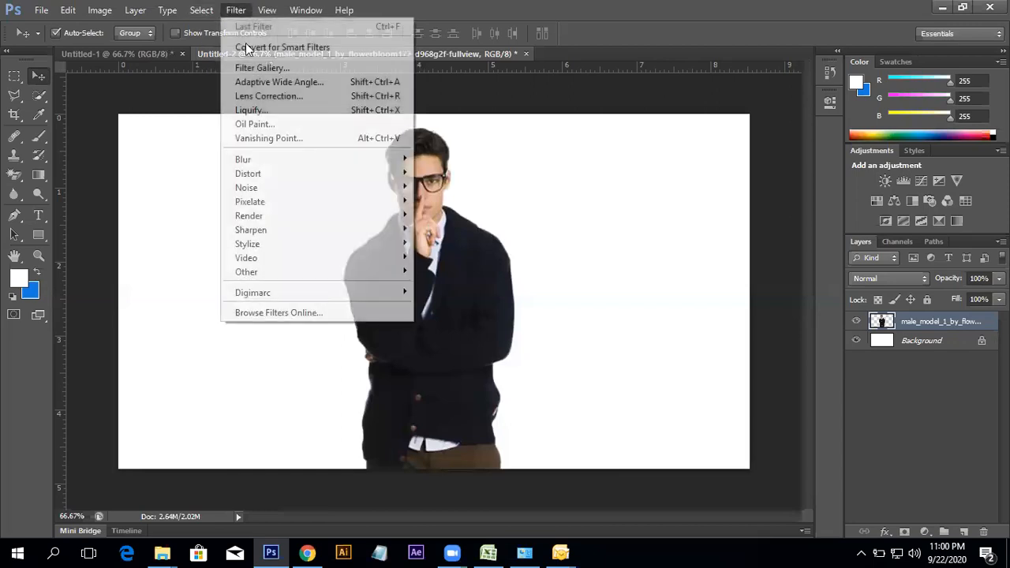
{"action": "left_click", "coordinate": [250, 66]}
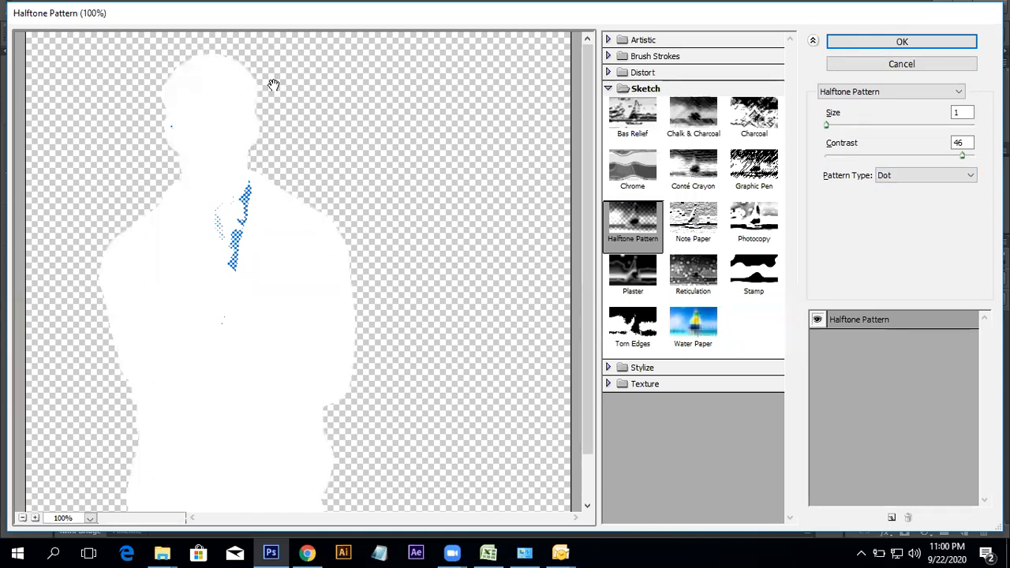
{"action": "left_click", "coordinate": [941, 67]}
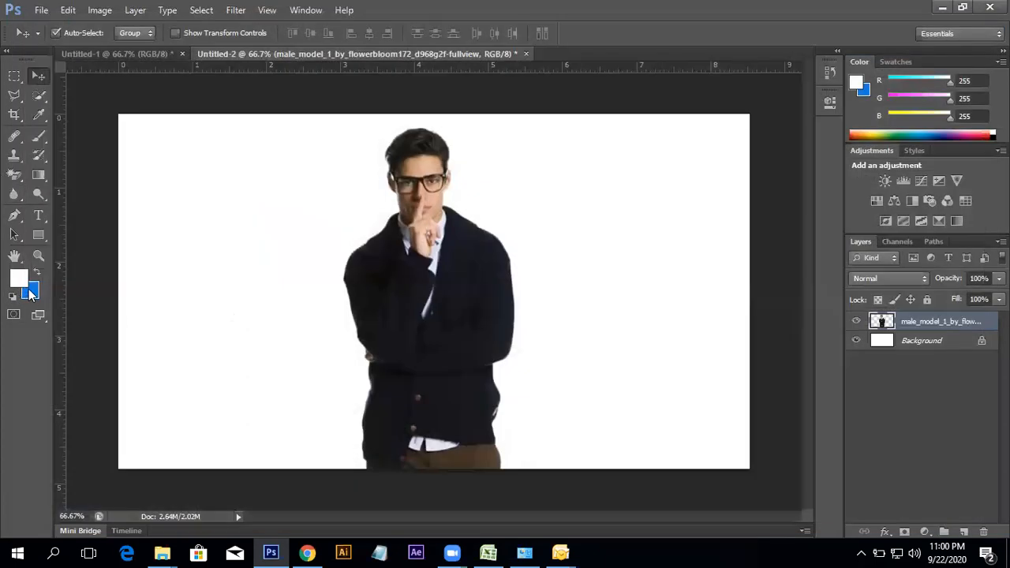
- Set the foreground colour to near-black RGB 21, 21, 21 and the background colour to white
{"action": "left_click", "coordinate": [19, 280]}
{"action": "left_click_drag", "start_coordinate": [422, 384], "coordinate": [424, 385]}
{"action": "left_click", "coordinate": [762, 205]}
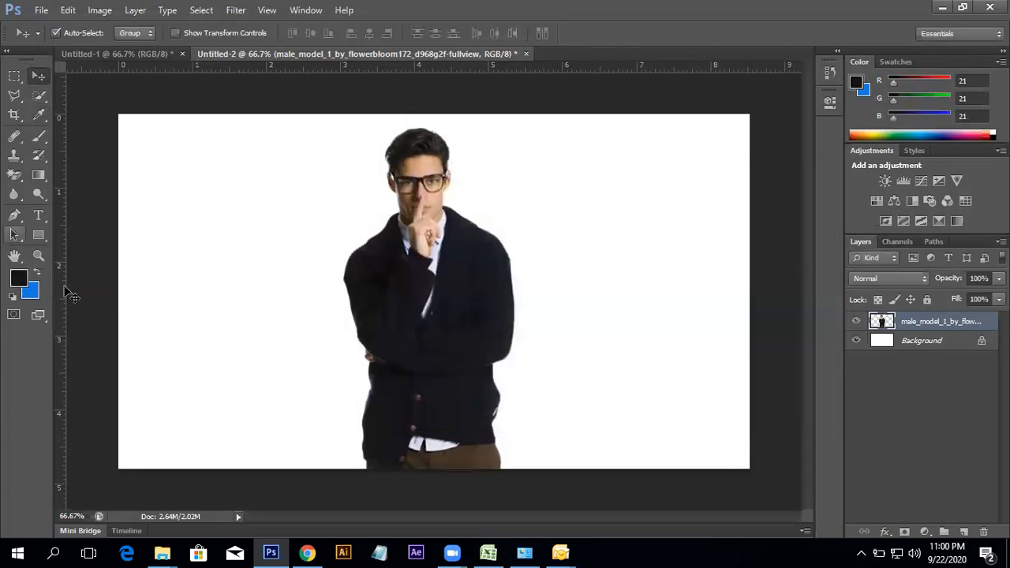
{"action": "left_click", "coordinate": [30, 291]}
{"action": "left_click", "coordinate": [426, 214]}
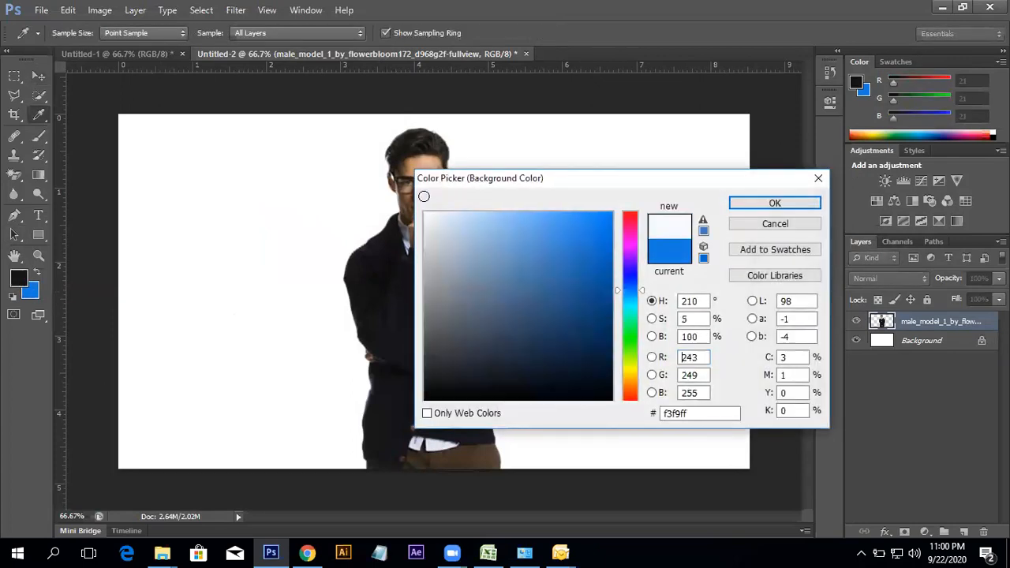
{"action": "left_click", "coordinate": [775, 204]}
{"action": "key", "text": "v"}
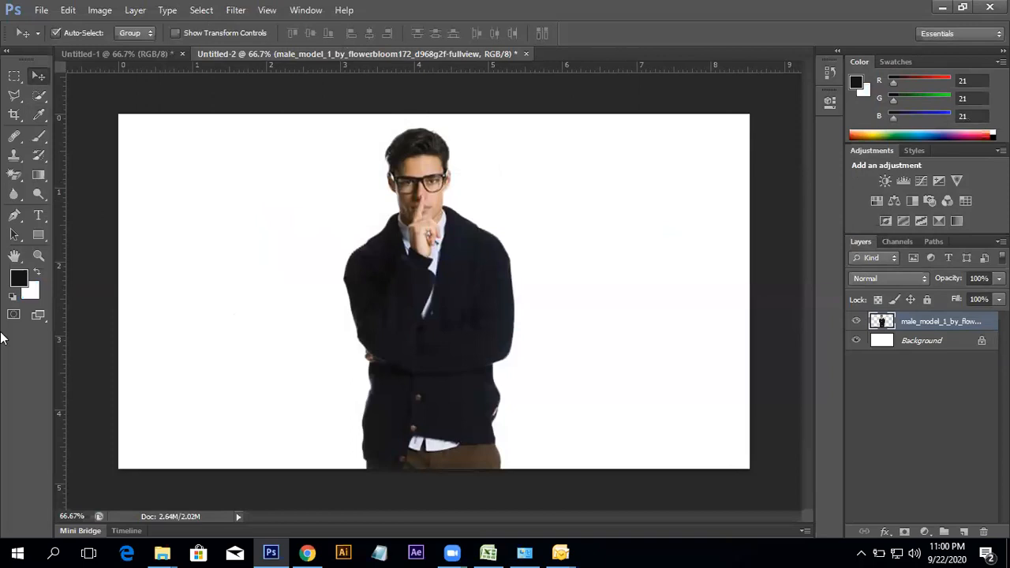
- Change the background colour to a pure, fully saturated red
{"action": "left_click", "coordinate": [30, 292]}
{"action": "left_click", "coordinate": [631, 212]}
{"action": "left_click", "coordinate": [611, 213]}
{"action": "left_click", "coordinate": [775, 203]}
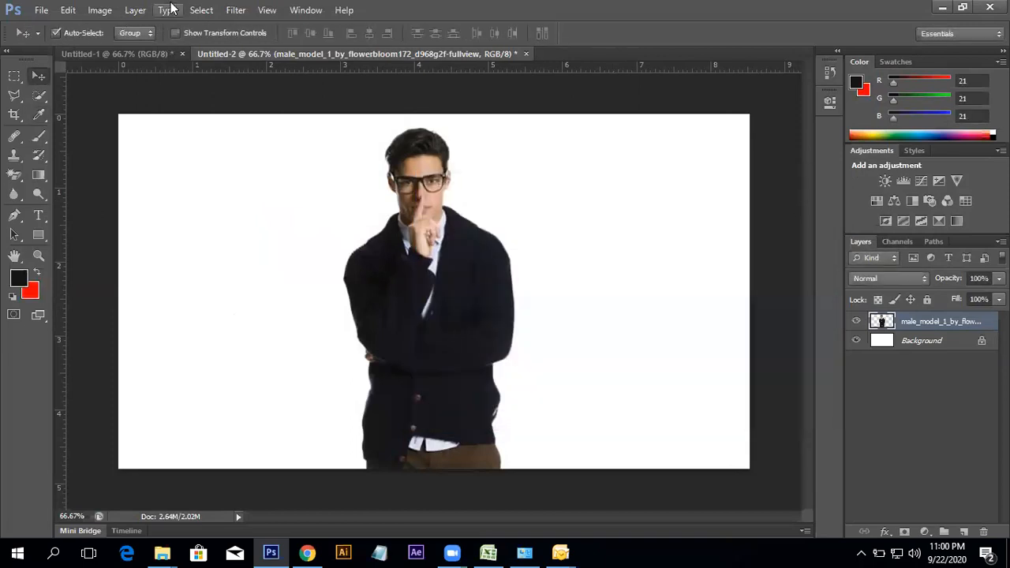
- Open the Filter Gallery on the model layer and preview Sketch effects such as Conté Crayon, Halftone Pattern, Reticulation and Stamp
{"action": "left_click", "coordinate": [235, 10]}
{"action": "left_click", "coordinate": [292, 70]}
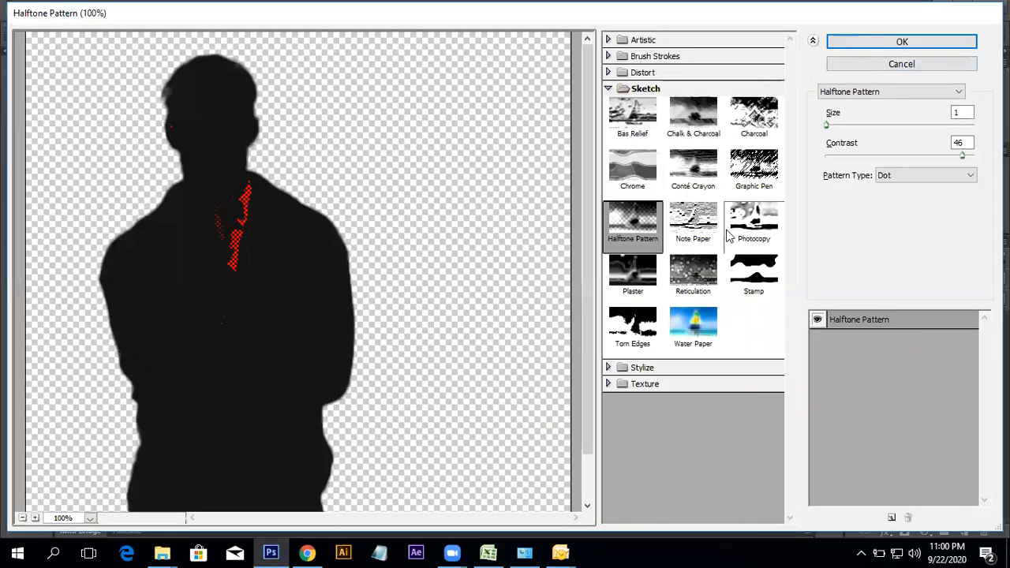
{"action": "left_click", "coordinate": [643, 89]}
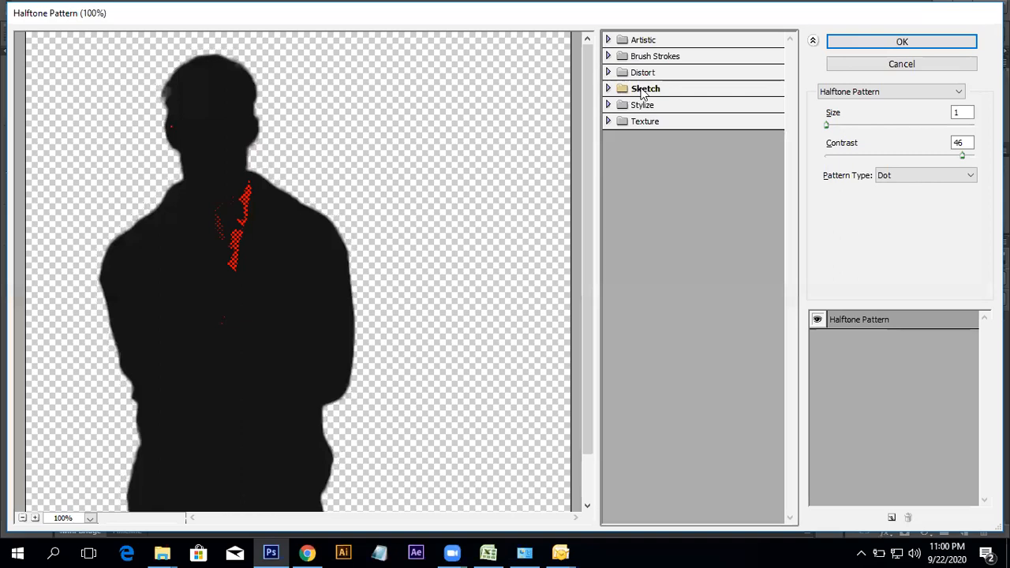
{"action": "left_click", "coordinate": [641, 90]}
{"action": "left_click", "coordinate": [677, 180]}
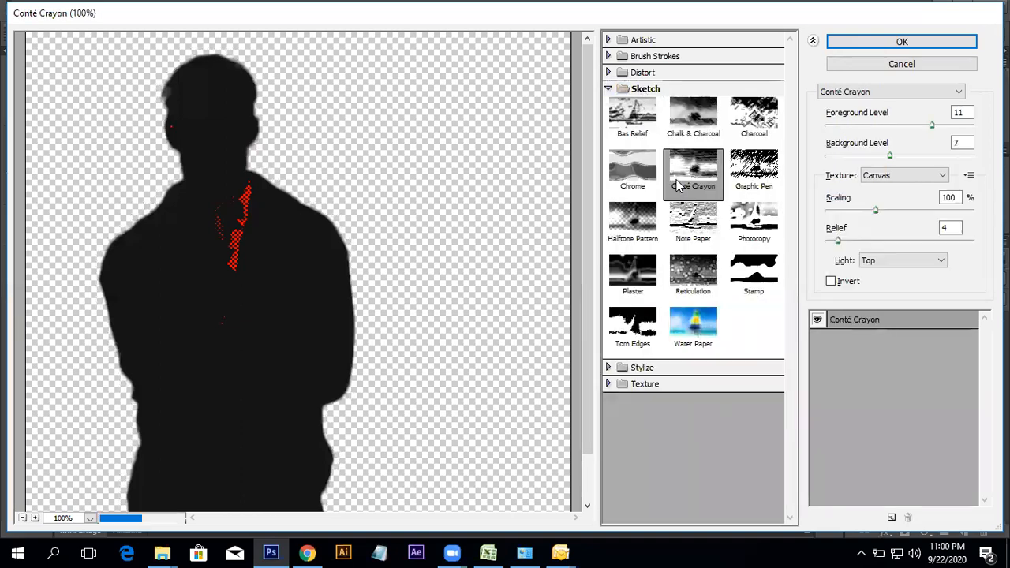
{"action": "left_click", "coordinate": [641, 180]}
{"action": "left_click", "coordinate": [676, 141]}
{"action": "left_click", "coordinate": [674, 178]}
{"action": "left_click", "coordinate": [739, 180]}
{"action": "left_click", "coordinate": [634, 229]}
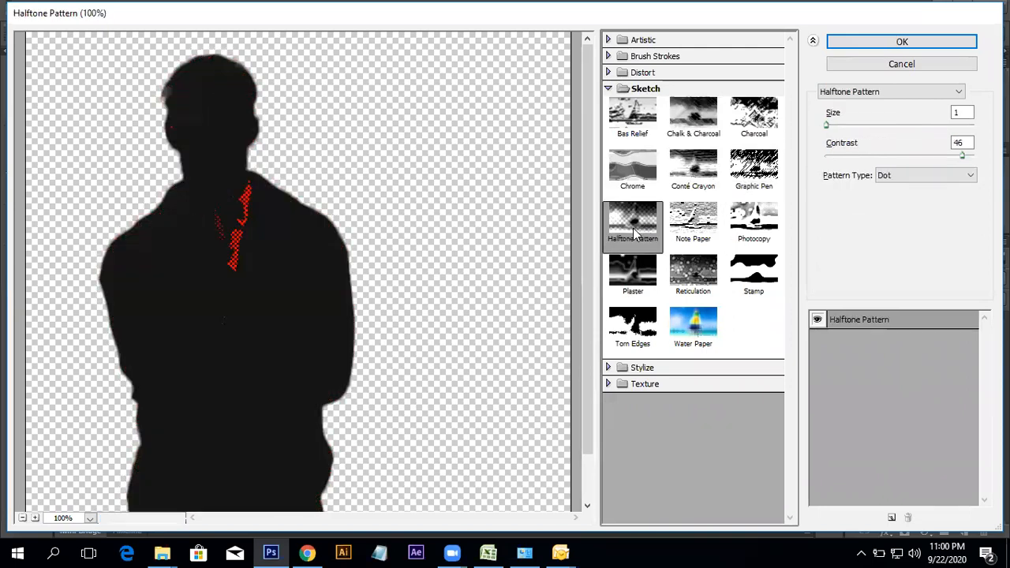
{"action": "left_click", "coordinate": [692, 273]}
{"action": "left_click", "coordinate": [754, 272]}
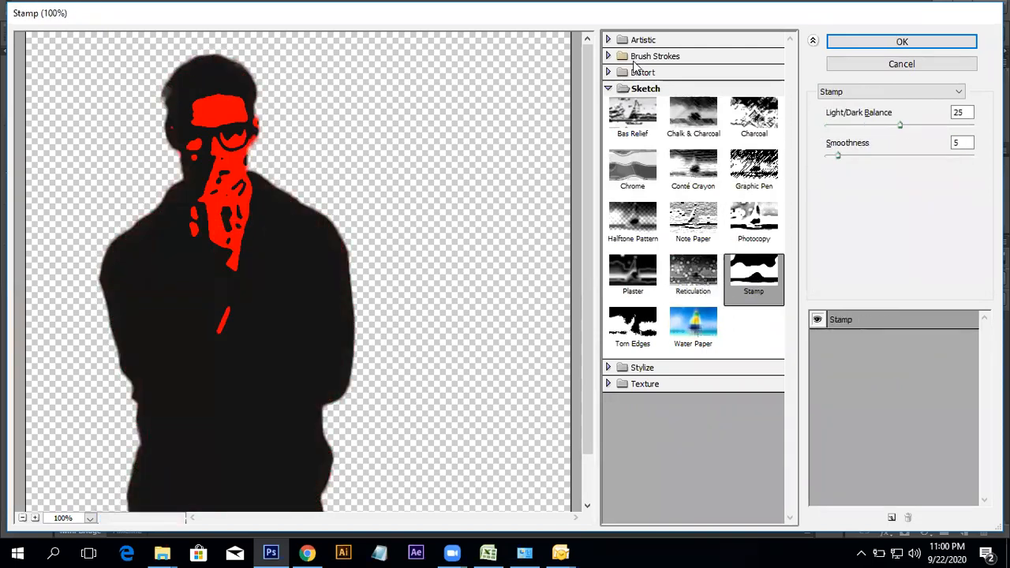
- Preview Accented Edges from the Brush Strokes group and compare it with the Charcoal and Chalk & Charcoal sketch effects
{"action": "left_click", "coordinate": [635, 57]}
{"action": "left_click", "coordinate": [692, 81]}
{"action": "left_click", "coordinate": [643, 83]}
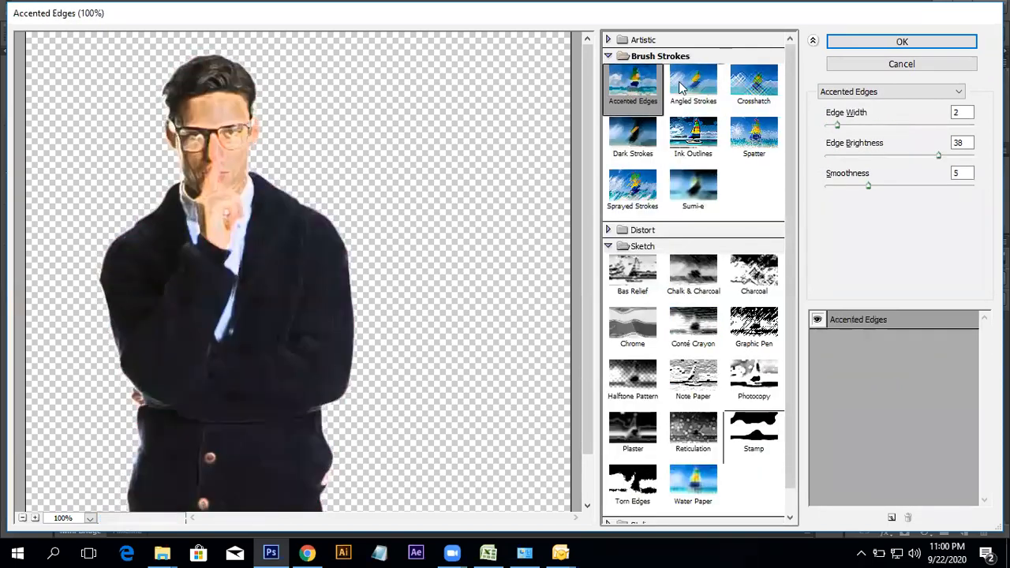
{"action": "left_click", "coordinate": [635, 246]}
{"action": "left_click", "coordinate": [635, 247]}
{"action": "left_click", "coordinate": [715, 280]}
{"action": "left_click", "coordinate": [753, 276]}
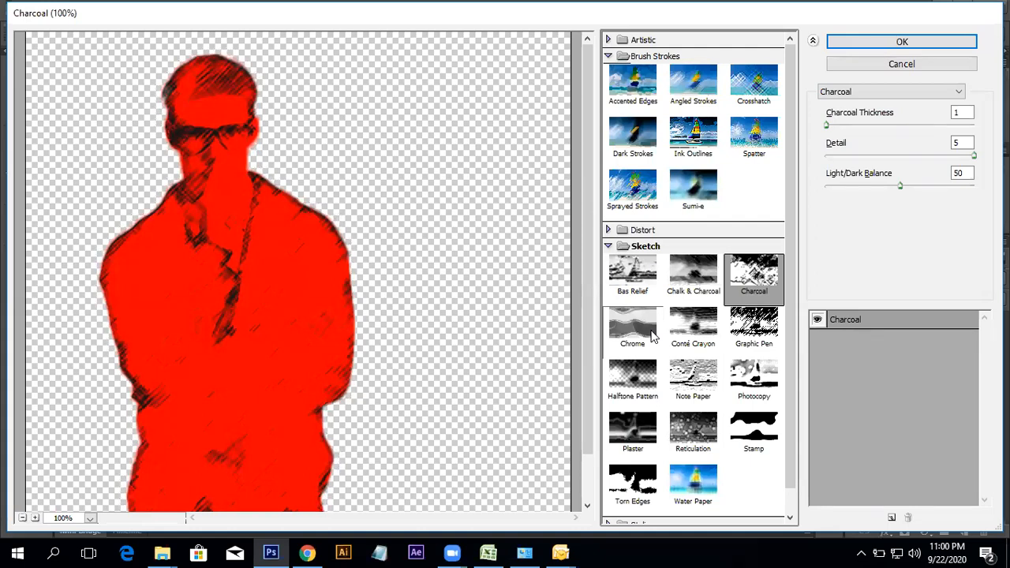
{"action": "left_click", "coordinate": [694, 280]}
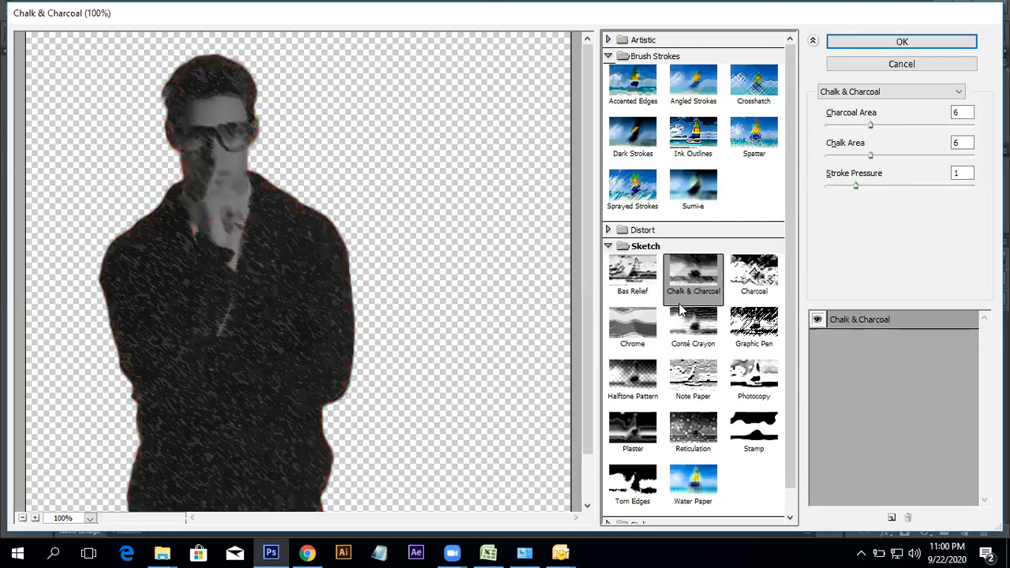
- Preview the remaining Sketch effects from Bas Relief and Chrome to Water Paper and Torn Edges, and leave the Filter Gallery without applying any
{"action": "left_click", "coordinate": [632, 276]}
{"action": "left_click", "coordinate": [632, 325]}
{"action": "left_click", "coordinate": [679, 333]}
{"action": "left_click", "coordinate": [754, 324]}
{"action": "left_click", "coordinate": [693, 374]}
{"action": "left_click", "coordinate": [638, 398]}
{"action": "left_click", "coordinate": [632, 433]}
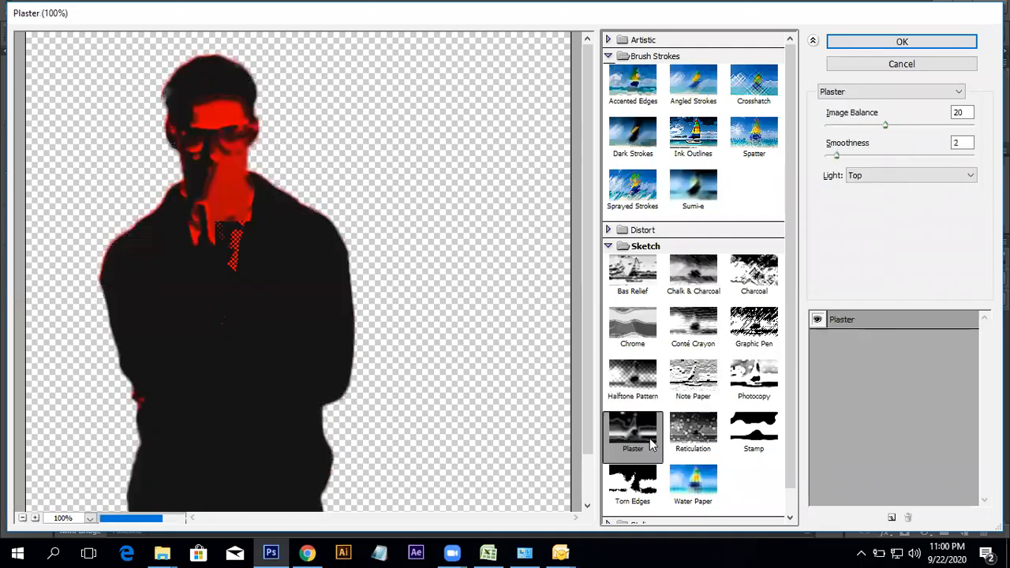
{"action": "left_click", "coordinate": [693, 433]}
{"action": "left_click", "coordinate": [754, 432]}
{"action": "left_click", "coordinate": [694, 481]}
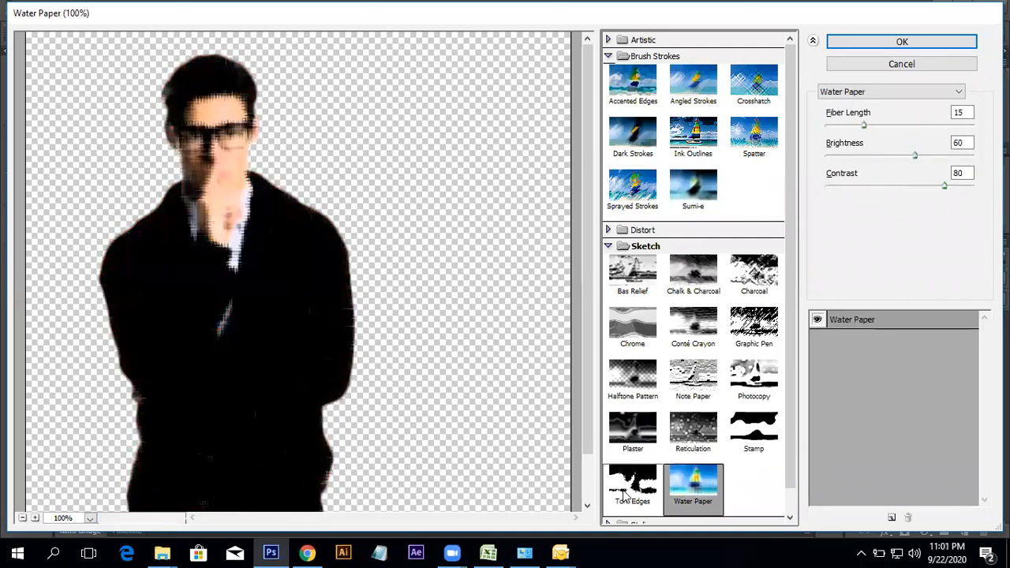
{"action": "left_click", "coordinate": [634, 485]}
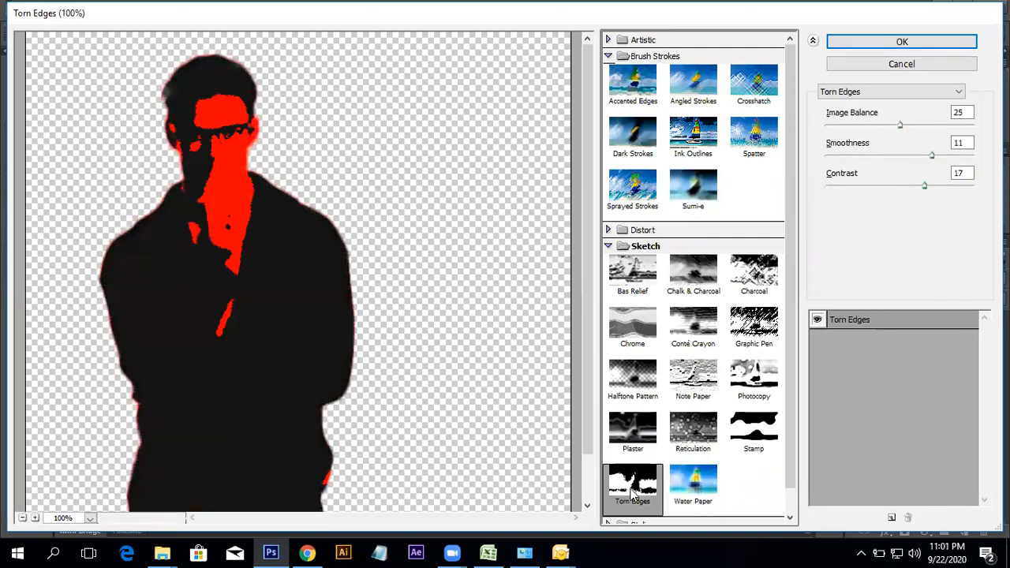
{"action": "left_click", "coordinate": [883, 66]}
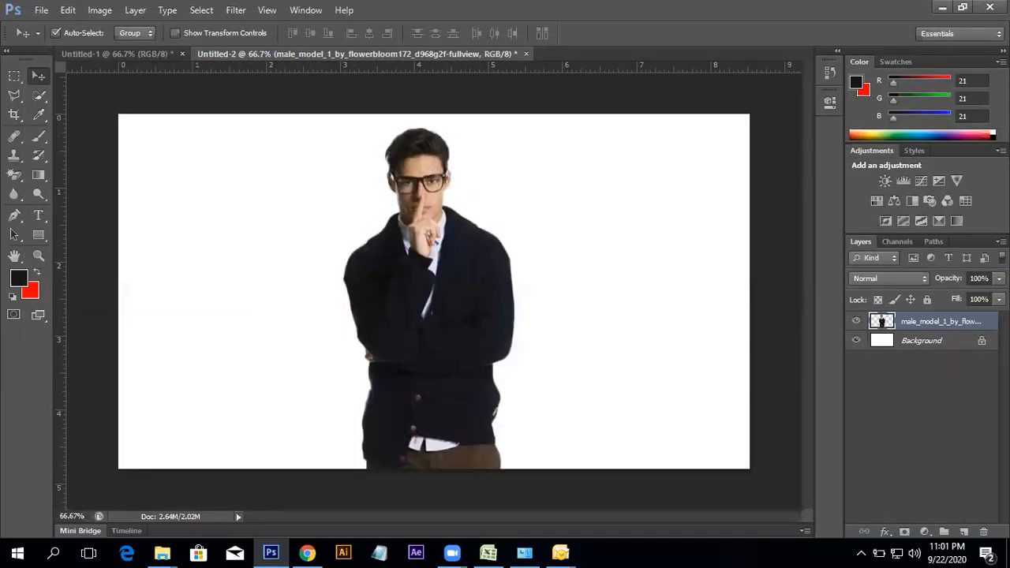
- Set the background colour back to white
{"action": "left_click", "coordinate": [35, 292]}
{"action": "left_click", "coordinate": [776, 227]}
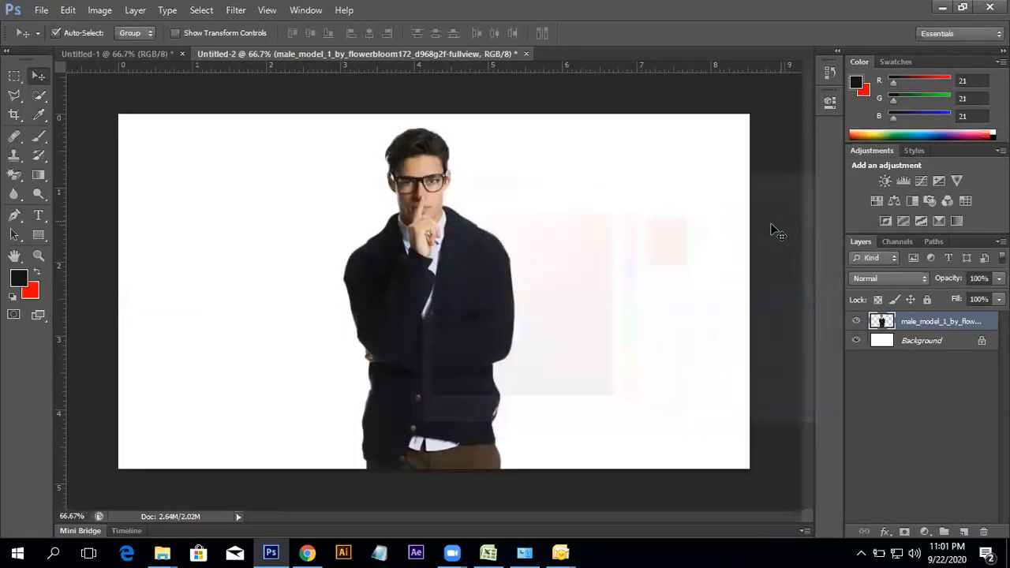
{"action": "left_click", "coordinate": [30, 291]}
{"action": "left_click_drag", "start_coordinate": [550, 293], "coordinate": [423, 194]}
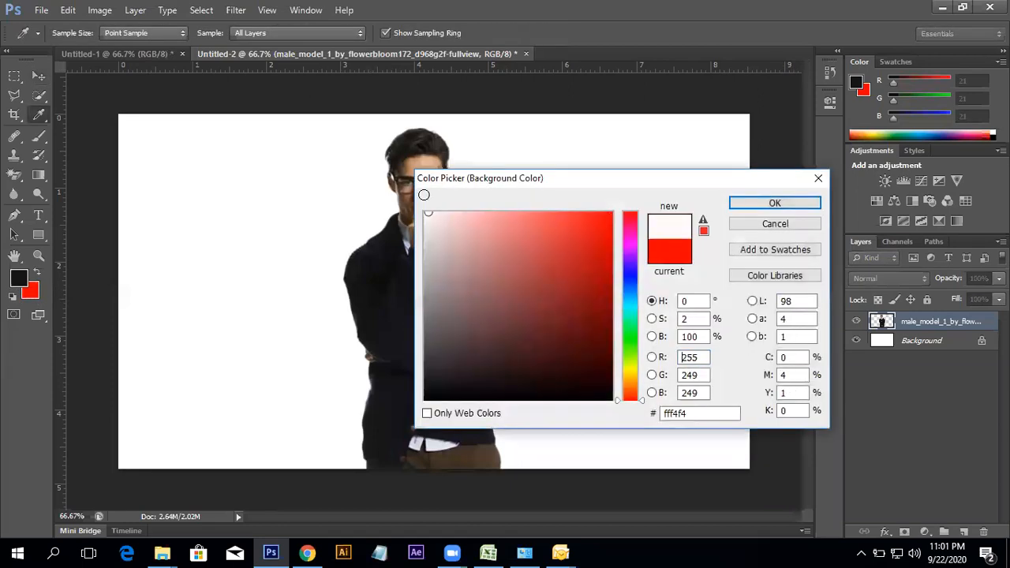
{"action": "left_click", "coordinate": [759, 204]}
{"action": "key", "text": "v"}
- Reopen the Filter Gallery on the model layer and preview Conté Crayon, Charcoal, Bas Relief and Chalk & Charcoal
{"action": "left_click", "coordinate": [260, 11]}
{"action": "mouse_move", "coordinate": [236, 10]}
{"action": "left_click", "coordinate": [252, 66]}
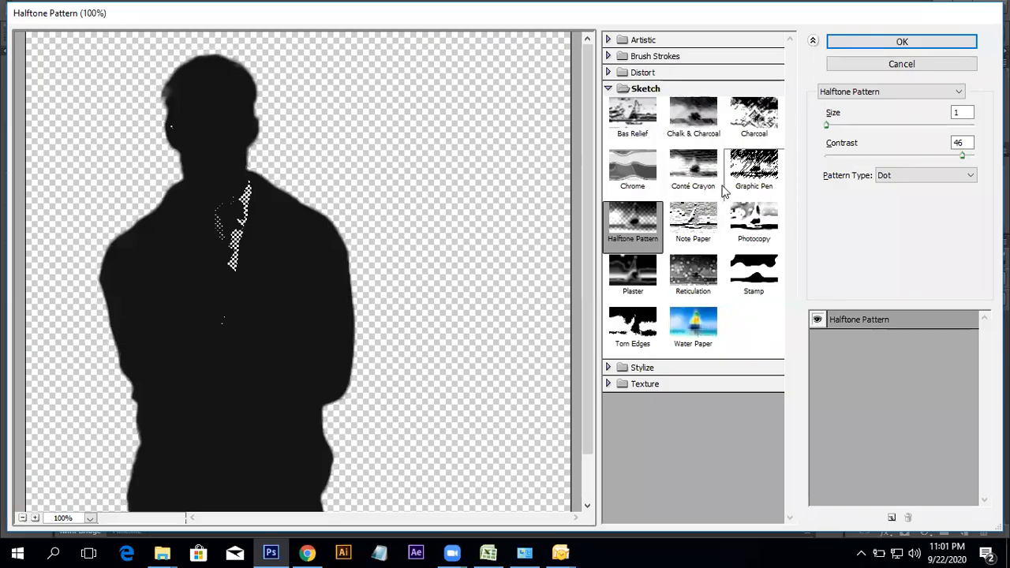
{"action": "left_click", "coordinate": [694, 170]}
{"action": "left_click", "coordinate": [693, 117]}
{"action": "left_click", "coordinate": [754, 119]}
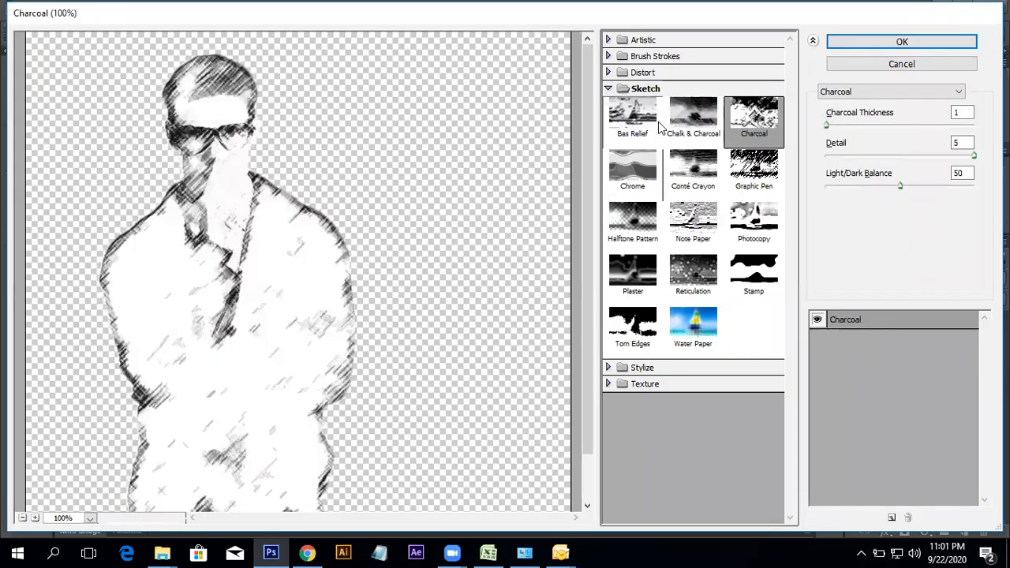
{"action": "left_click", "coordinate": [631, 118]}
{"action": "left_click", "coordinate": [666, 107]}
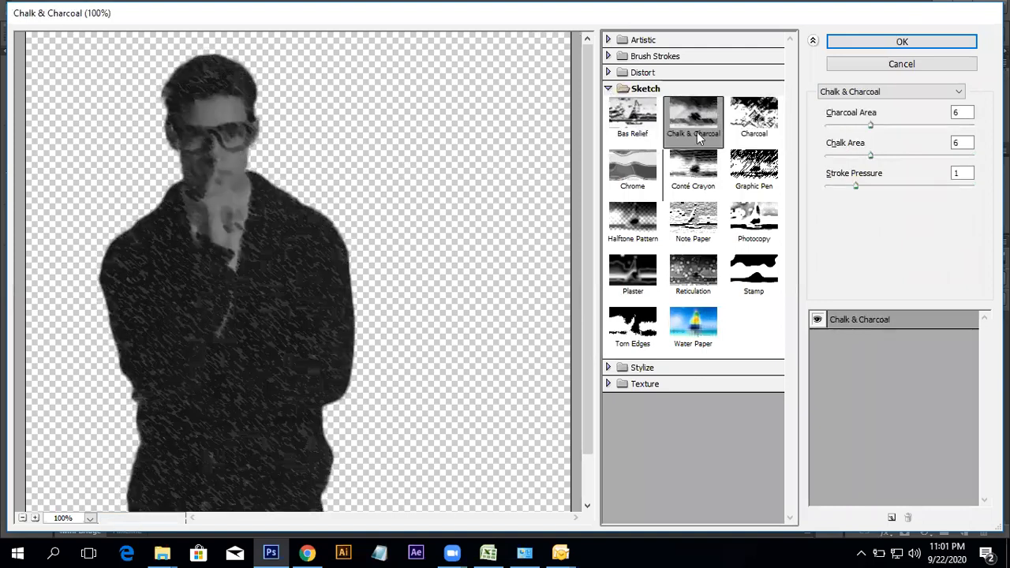
- Try the Photocopy sketch effect at different strengths, ending with Detail 8 and Darkness 20
{"action": "left_click", "coordinate": [762, 222]}
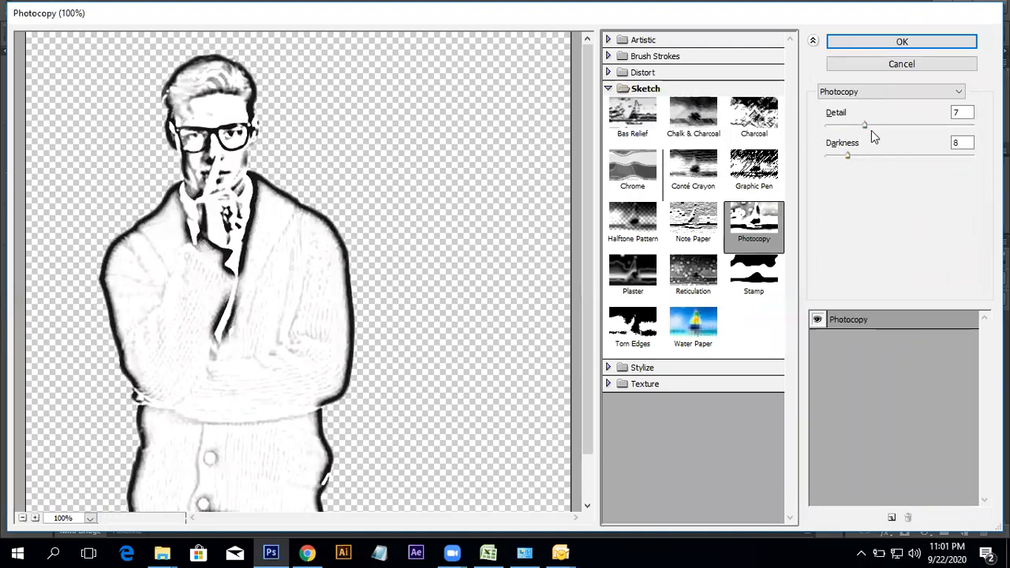
{"action": "left_click_drag", "start_coordinate": [865, 125], "coordinate": [885, 126]}
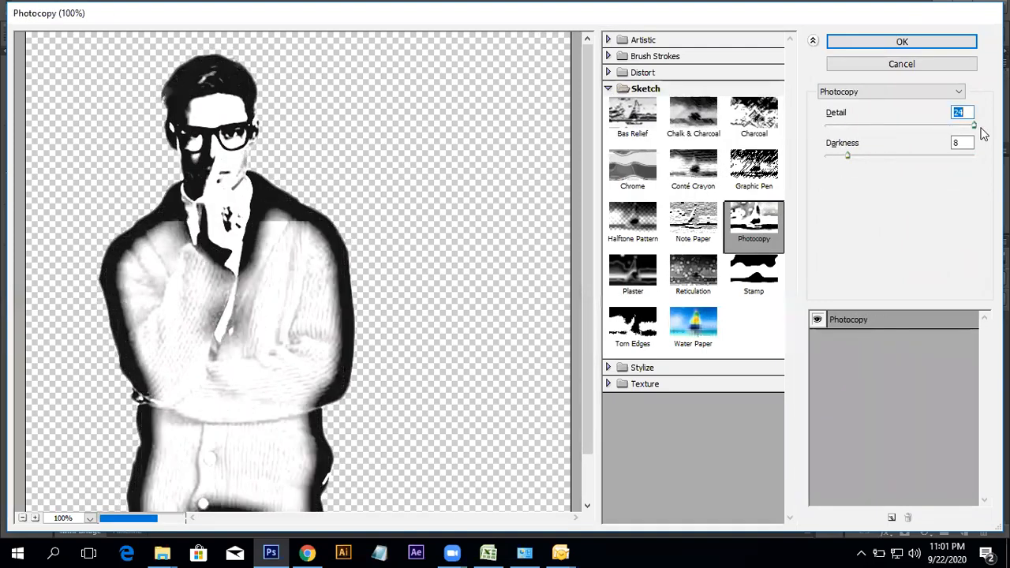
{"action": "left_click", "coordinate": [864, 126]}
{"action": "left_click_drag", "start_coordinate": [848, 155], "coordinate": [821, 156]}
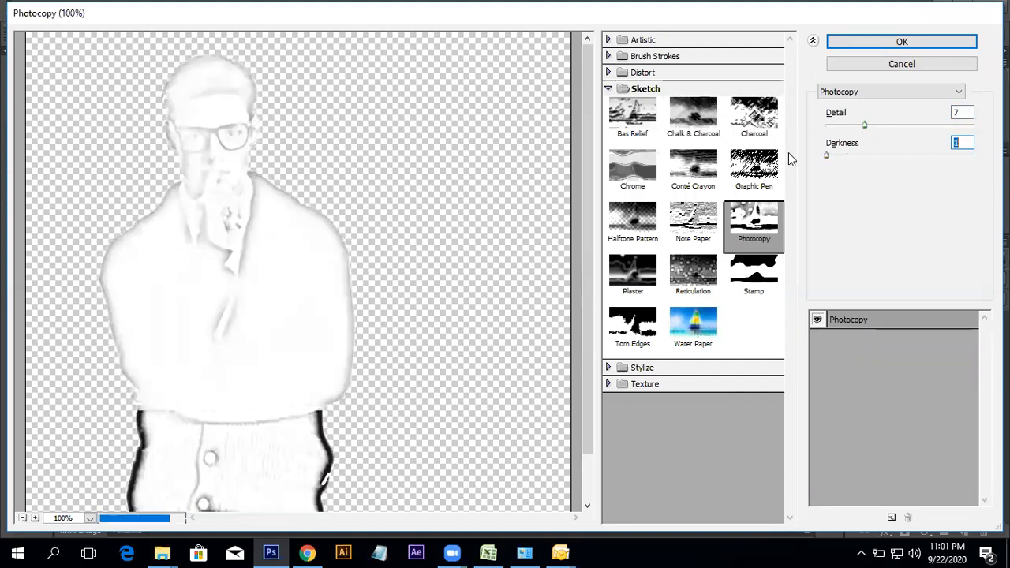
{"action": "left_click", "coordinate": [882, 157]}
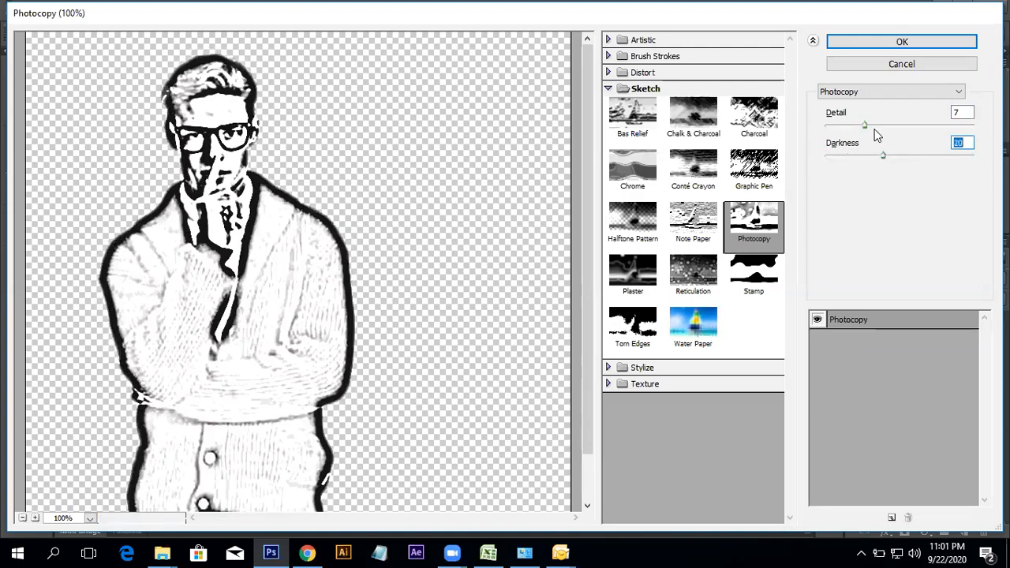
{"action": "left_click", "coordinate": [871, 125]}
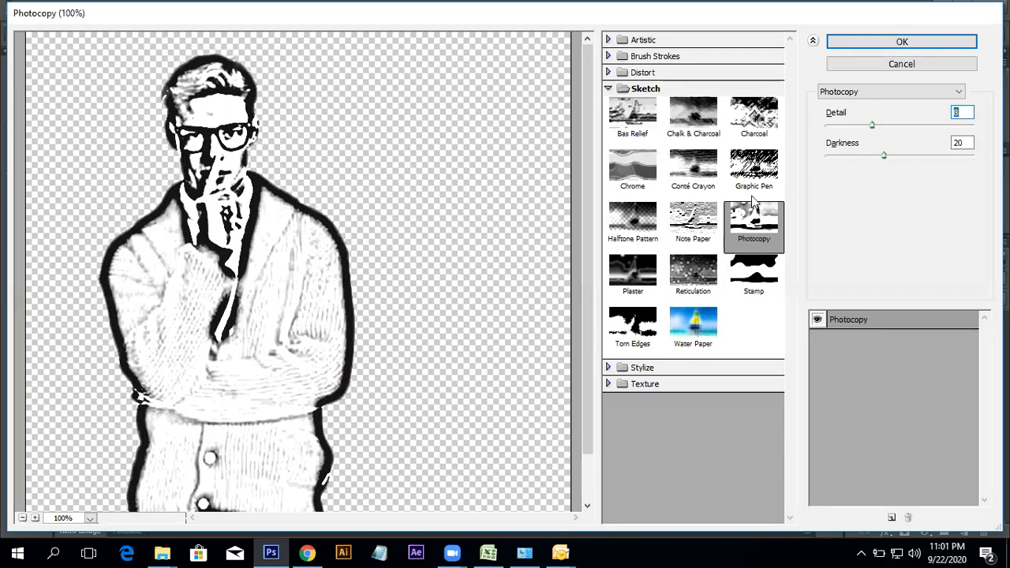
- Try the Graphic Pen effect, ending with Stroke Length 2 and Light/Dark Balance 20, and discard the Filter Gallery changes
{"action": "left_click", "coordinate": [753, 170]}
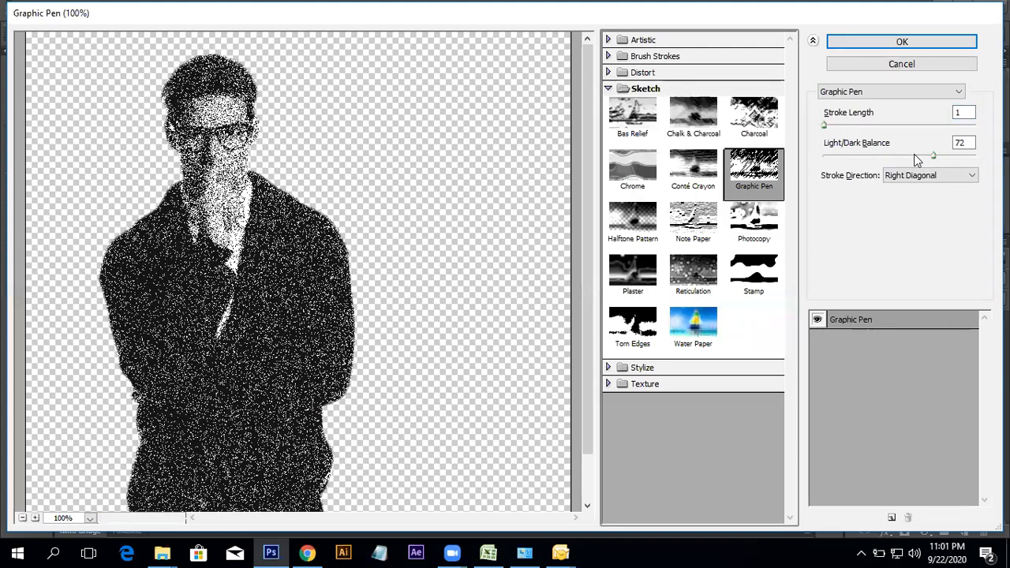
{"action": "left_click_drag", "start_coordinate": [930, 157], "coordinate": [849, 156]}
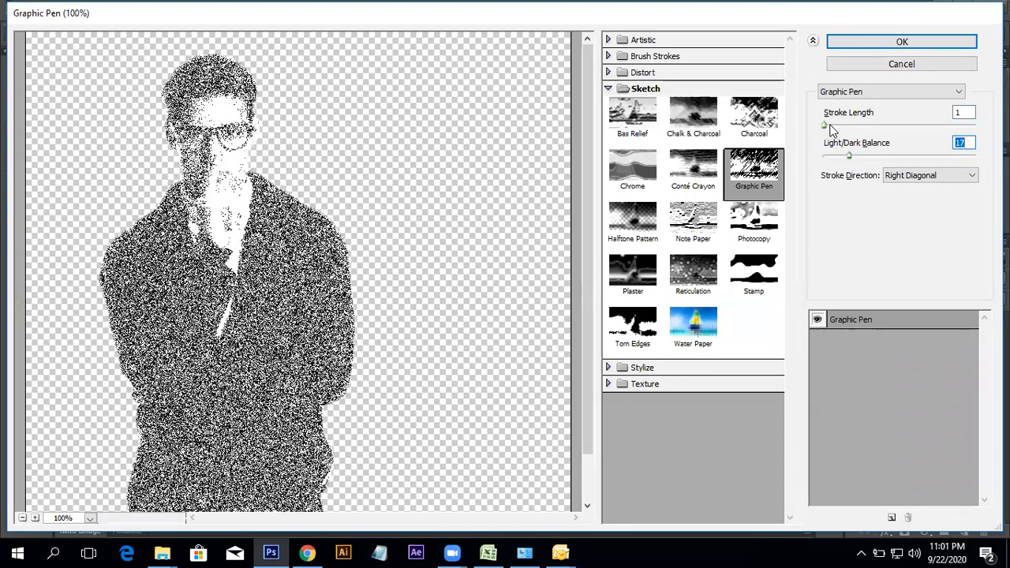
{"action": "left_click_drag", "start_coordinate": [826, 125], "coordinate": [975, 124]}
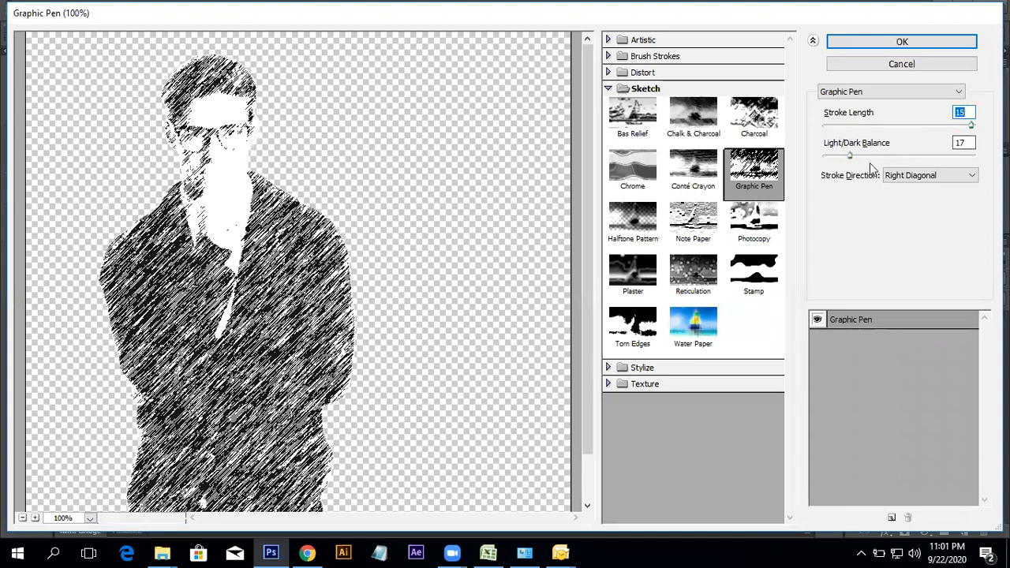
{"action": "left_click_drag", "start_coordinate": [851, 157], "coordinate": [824, 156]}
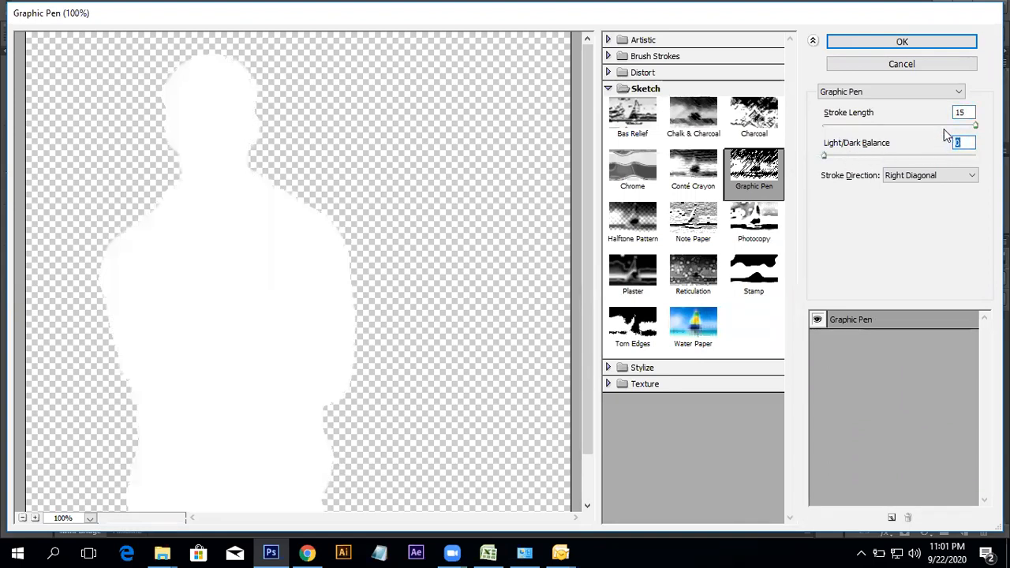
{"action": "left_click_drag", "start_coordinate": [908, 126], "coordinate": [835, 124]}
{"action": "mouse_move", "coordinate": [865, 162]}
{"action": "left_mouse_down"}
{"action": "mouse_move", "coordinate": [884, 162]}
{"action": "mouse_move", "coordinate": [853, 157]}
{"action": "left_mouse_up"}
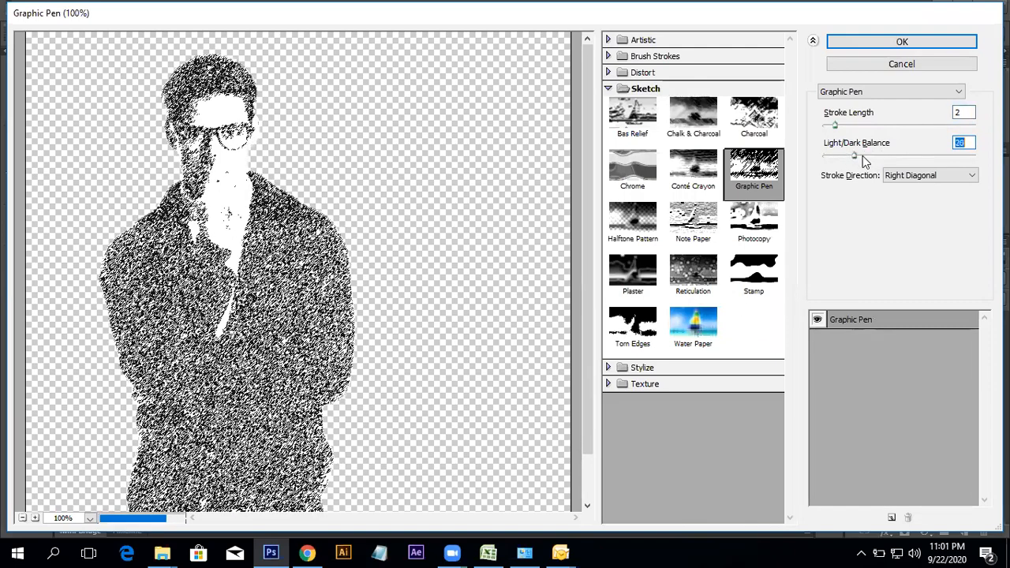
{"action": "left_click", "coordinate": [961, 64]}
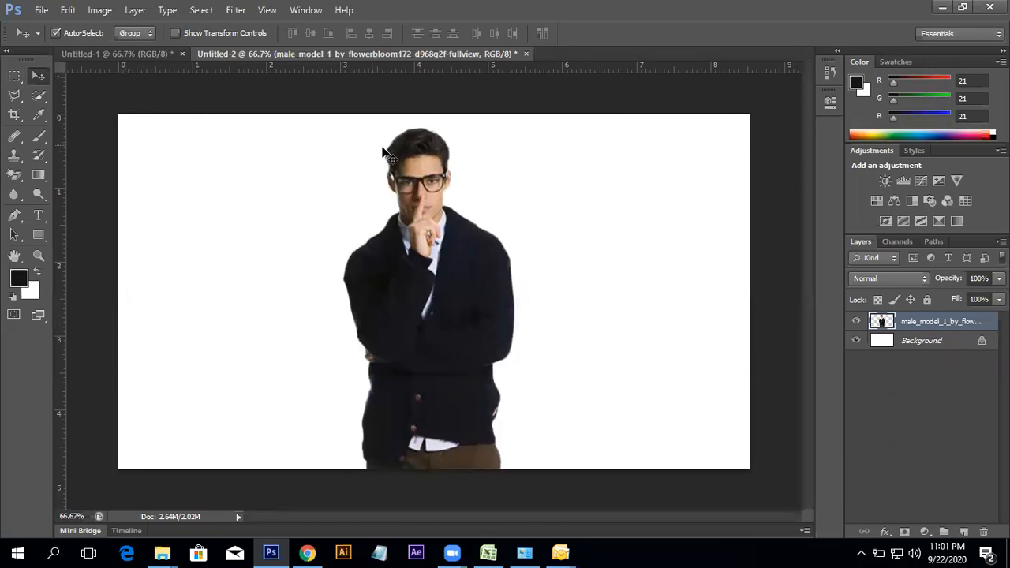
- Delete the male model layer from the document, and minimize the browser and Photoshop to reveal the desktop
{"action": "key", "text": "Delete"}
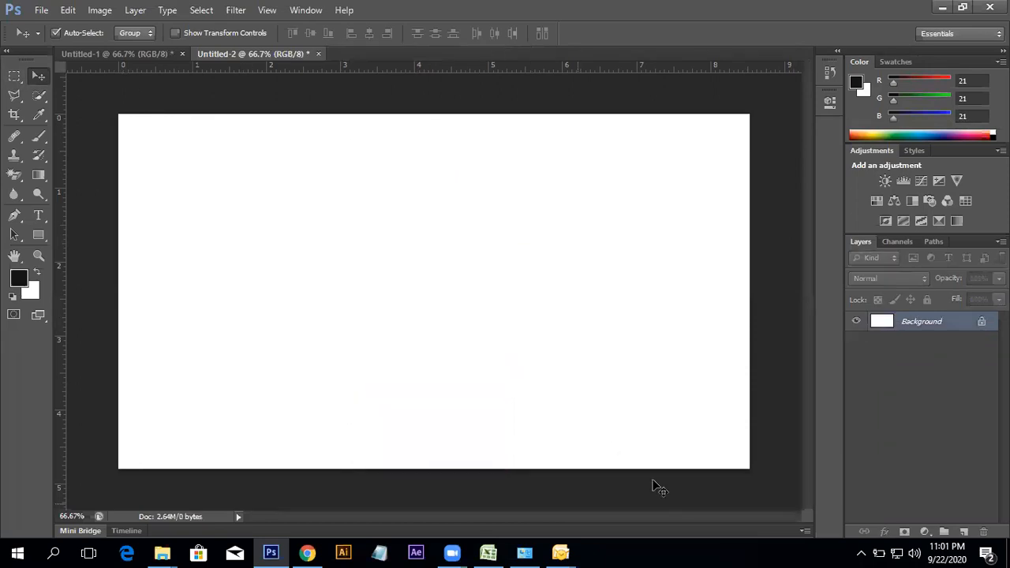
{"action": "key", "text": "alt+Tab"}
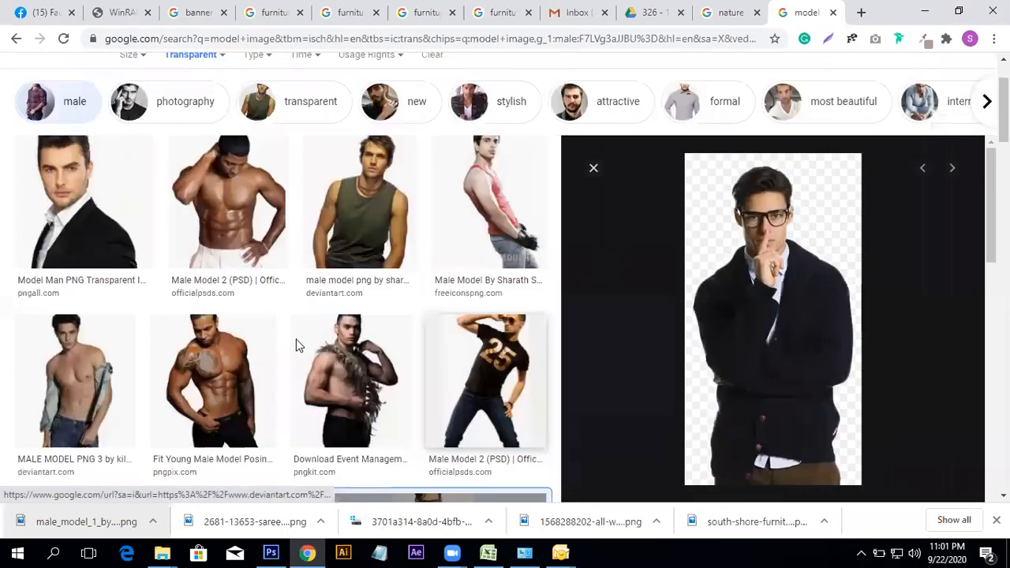
{"action": "left_click", "coordinate": [922, 10]}
{"action": "left_click", "coordinate": [952, 9]}
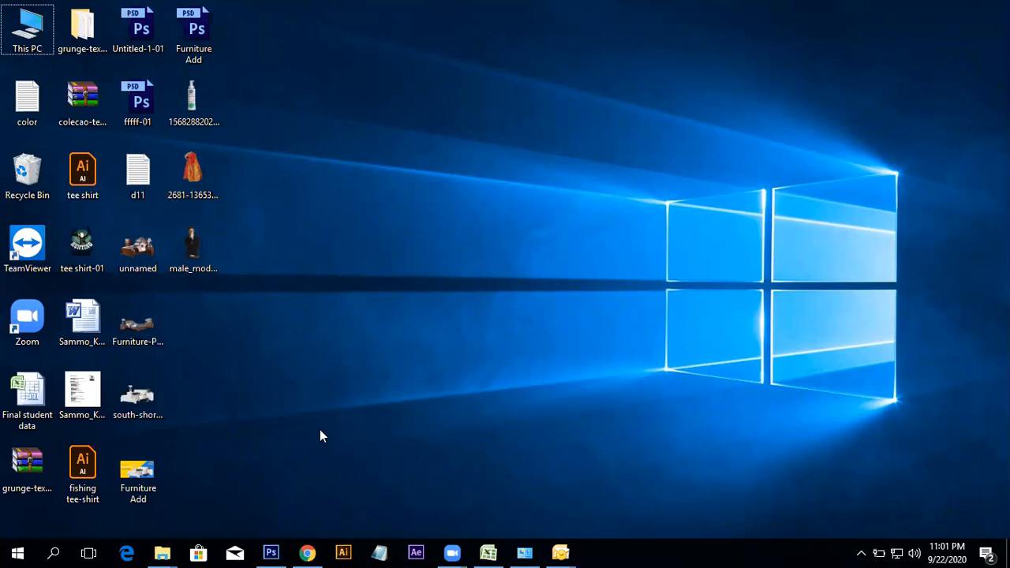
- Switch to Chrome, browse the male model image results narrowed to photography, and go back to the earlier model image results
{"action": "left_click", "coordinate": [277, 550]}
{"action": "left_click", "coordinate": [308, 552]}
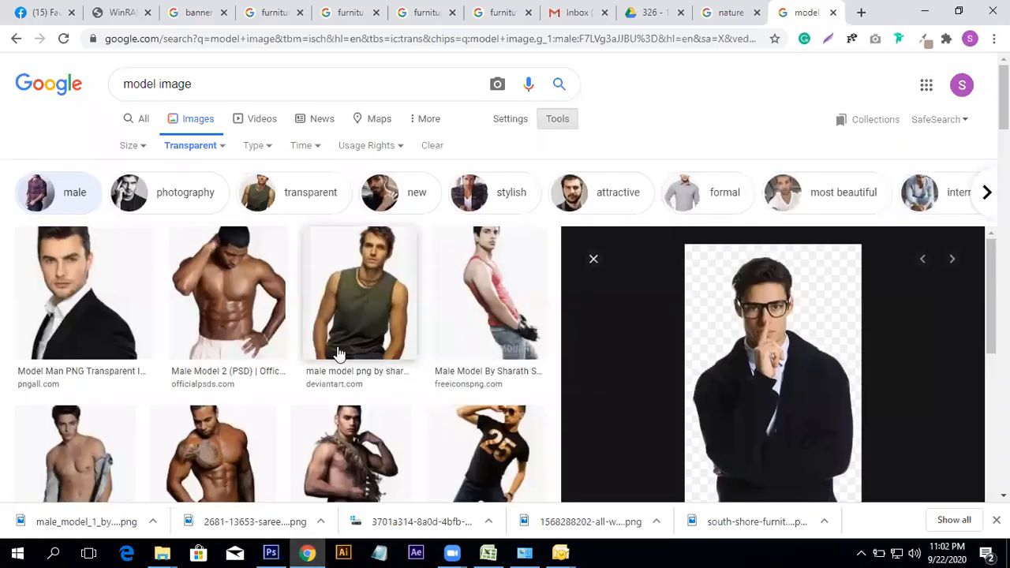
{"action": "left_click", "coordinate": [179, 202]}
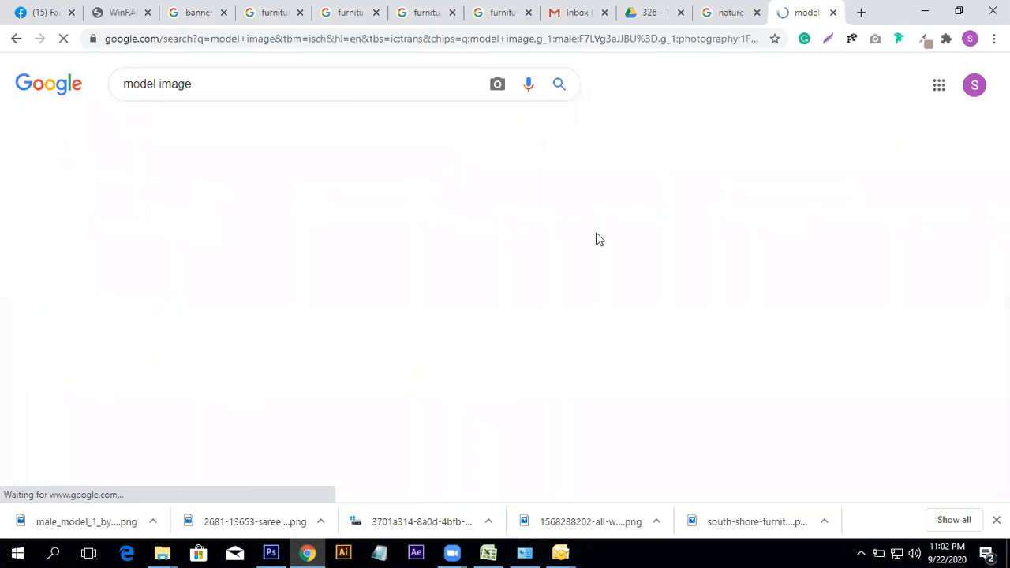
{"action": "scroll", "coordinate": [516, 416], "scroll_direction": "down", "scroll_amount": 3}
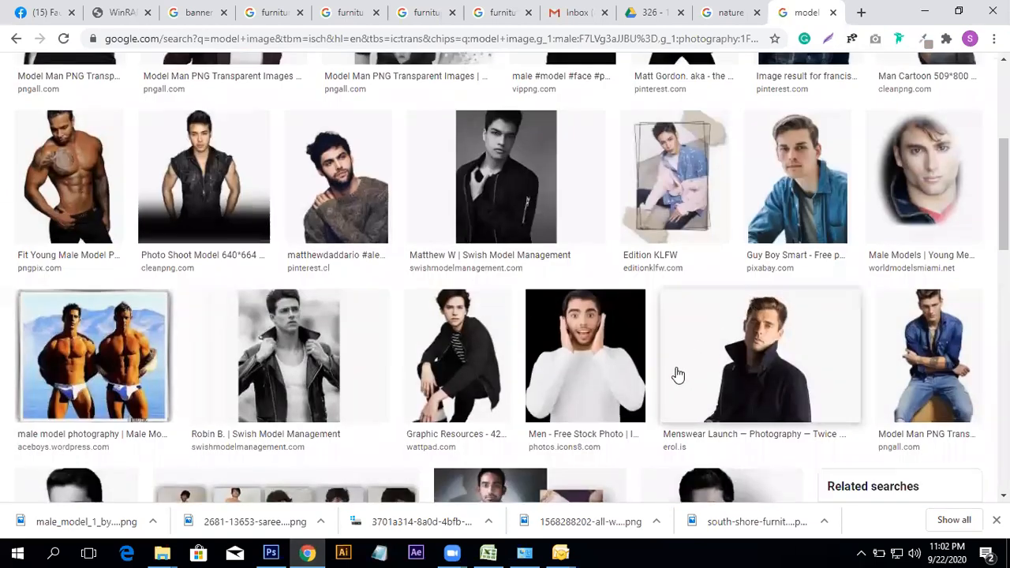
{"action": "scroll", "coordinate": [676, 372], "scroll_direction": "up", "scroll_amount": 4}
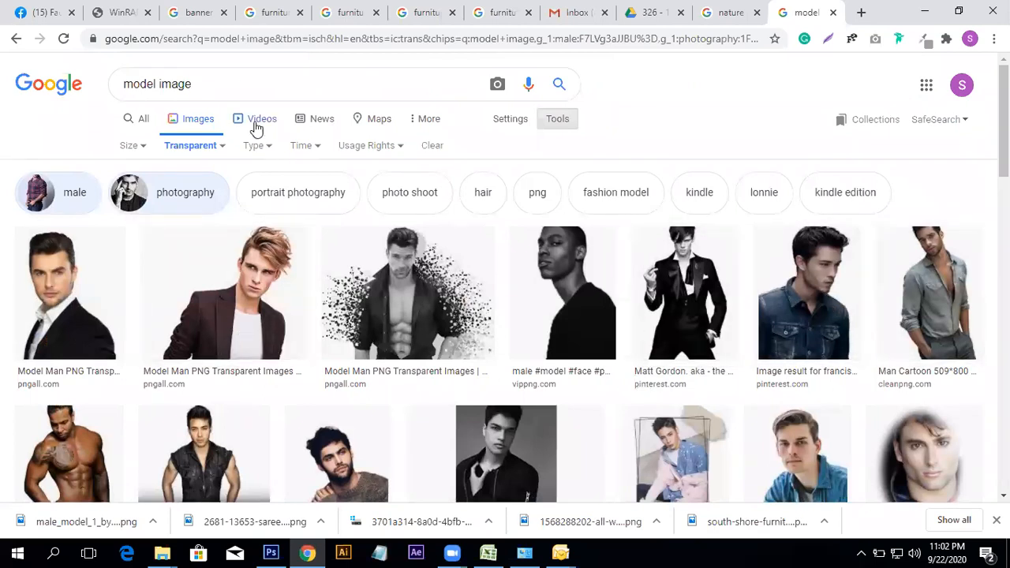
{"action": "left_click", "coordinate": [15, 39]}
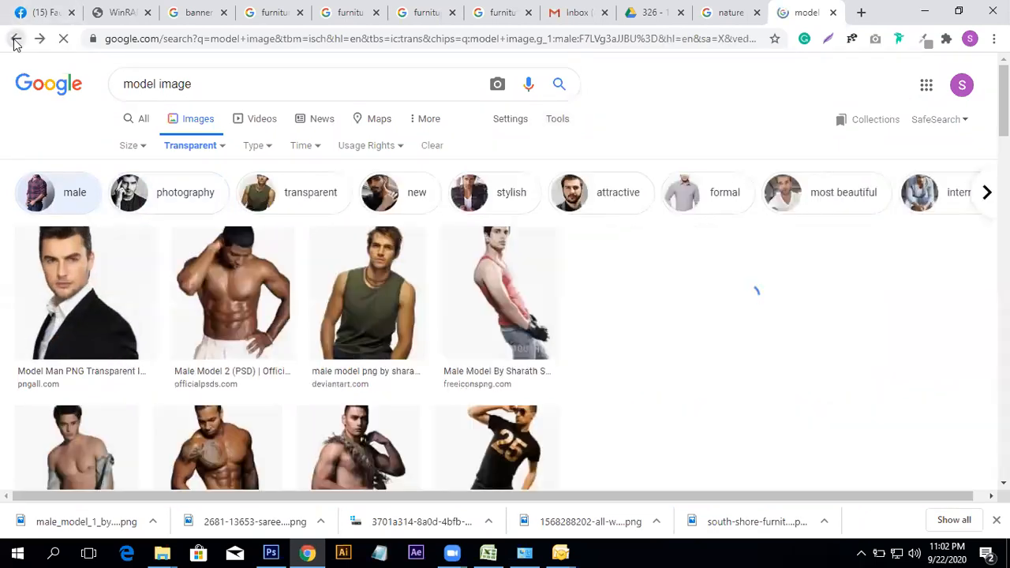
{"action": "left_click", "coordinate": [16, 41]}
{"action": "left_click", "coordinate": [16, 41]}
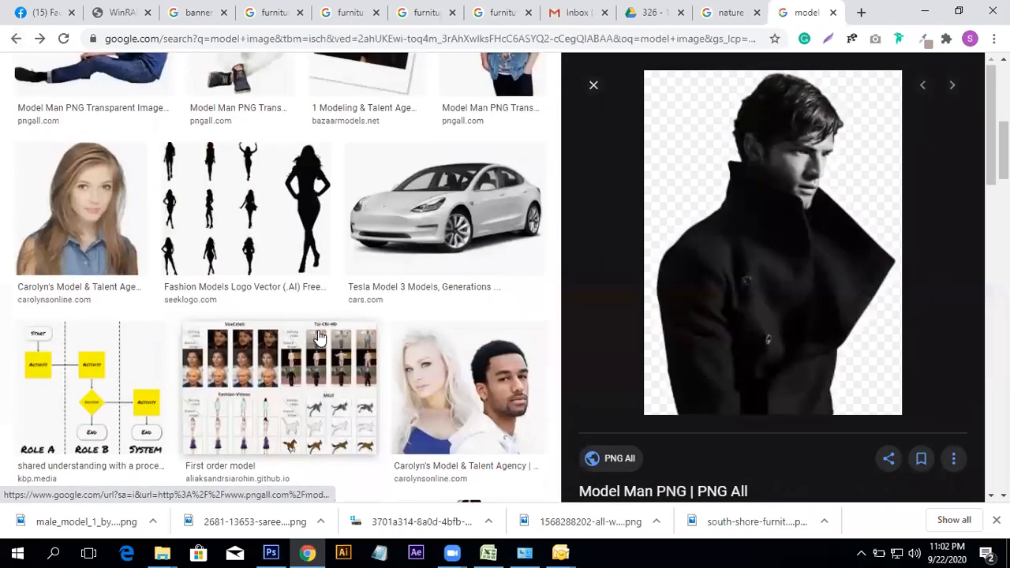
- Browse the portrait results and their related images, and open the photo of the curly-haired girl in the white "GIRLS CAN DO" shirt
{"action": "scroll", "coordinate": [132, 361], "scroll_direction": "up", "scroll_amount": 2}
{"action": "left_click", "coordinate": [133, 360]}
{"action": "scroll", "coordinate": [133, 361], "scroll_direction": "down", "scroll_amount": 3}
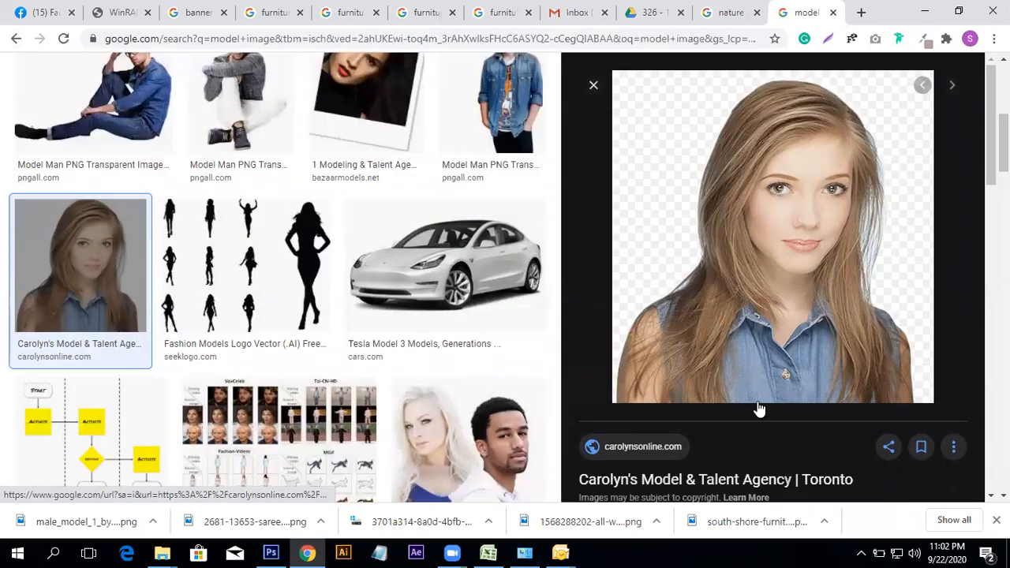
{"action": "scroll", "coordinate": [732, 423], "scroll_direction": "down", "scroll_amount": 6}
{"action": "scroll", "coordinate": [659, 266], "scroll_direction": "up", "scroll_amount": 1}
{"action": "scroll", "coordinate": [671, 331], "scroll_direction": "down", "scroll_amount": 3}
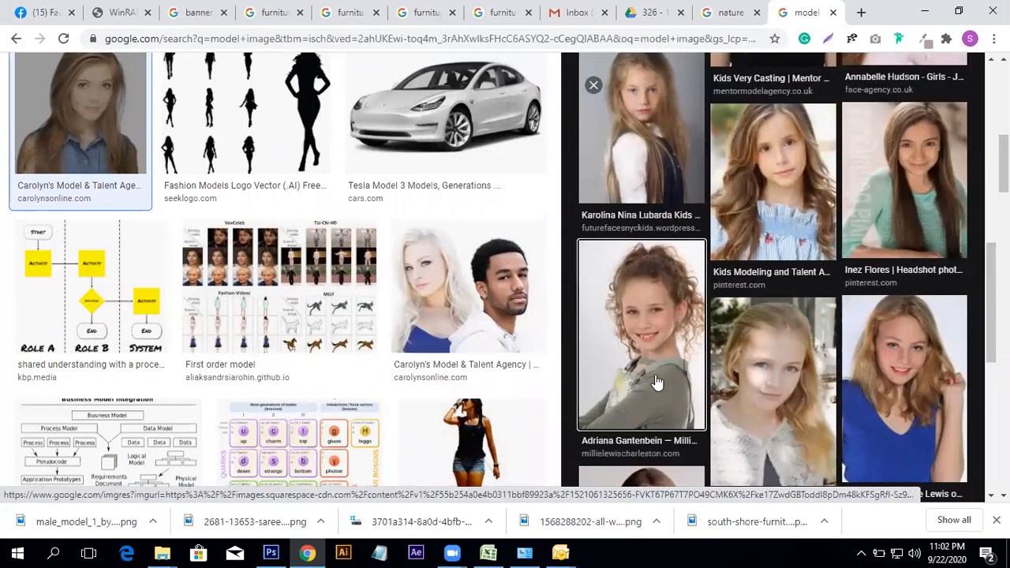
{"action": "left_click", "coordinate": [662, 404]}
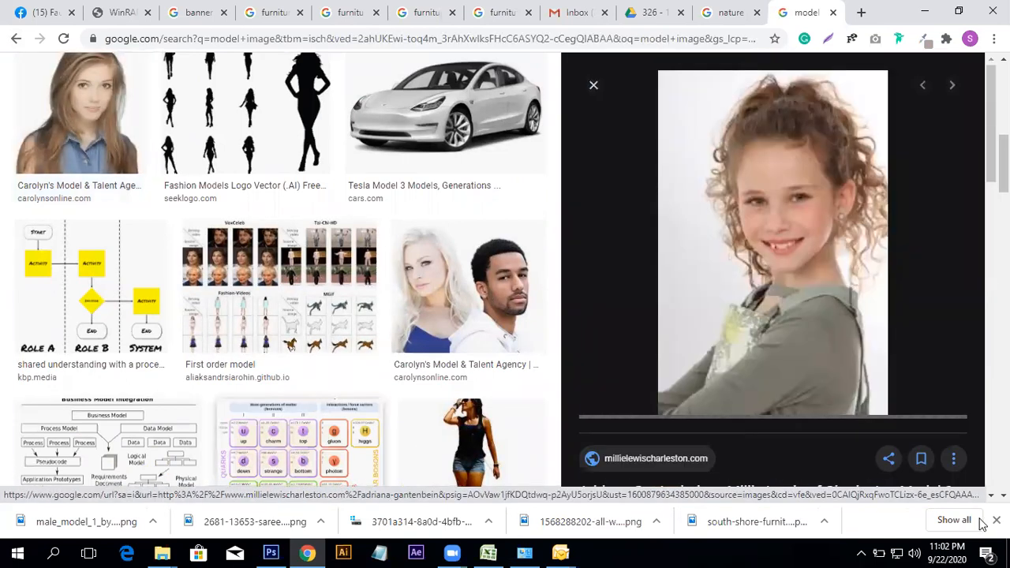
{"action": "right_click", "coordinate": [774, 298]}
{"action": "scroll", "coordinate": [652, 382], "scroll_direction": "down", "scroll_amount": 4}
{"action": "scroll", "coordinate": [691, 358], "scroll_direction": "down", "scroll_amount": 5}
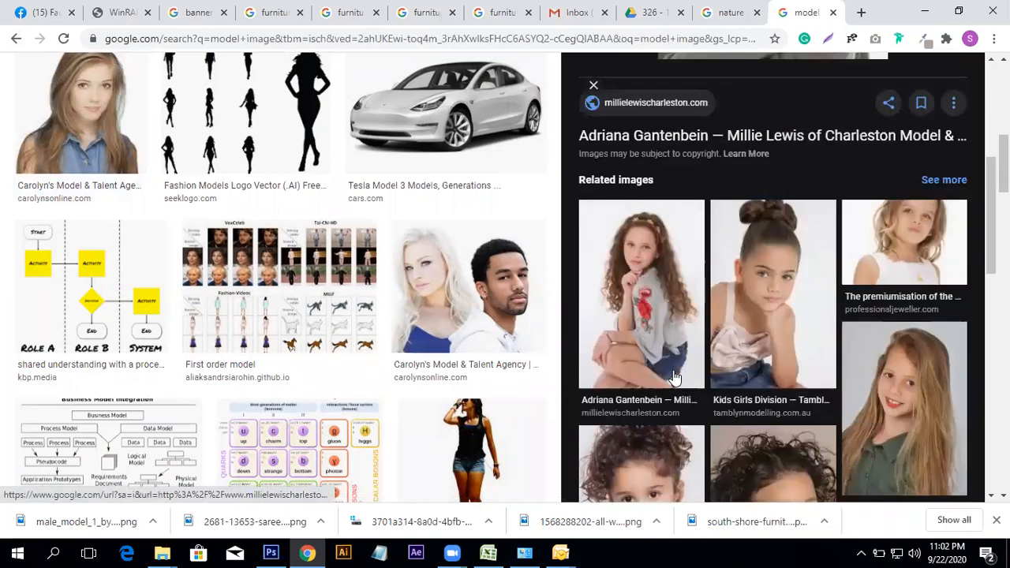
{"action": "left_click", "coordinate": [644, 298]}
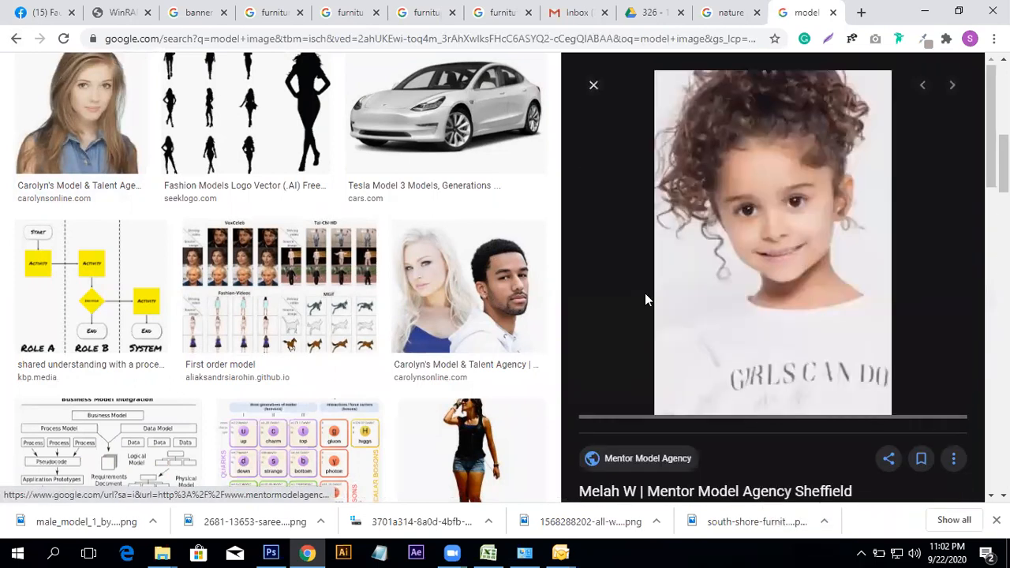
- Copy the girl's photo, paste it into the Untitled-2 Photoshop document, and scale it down proportionally to fit the canvas
{"action": "right_click", "coordinate": [787, 166]}
{"action": "left_click", "coordinate": [810, 315]}
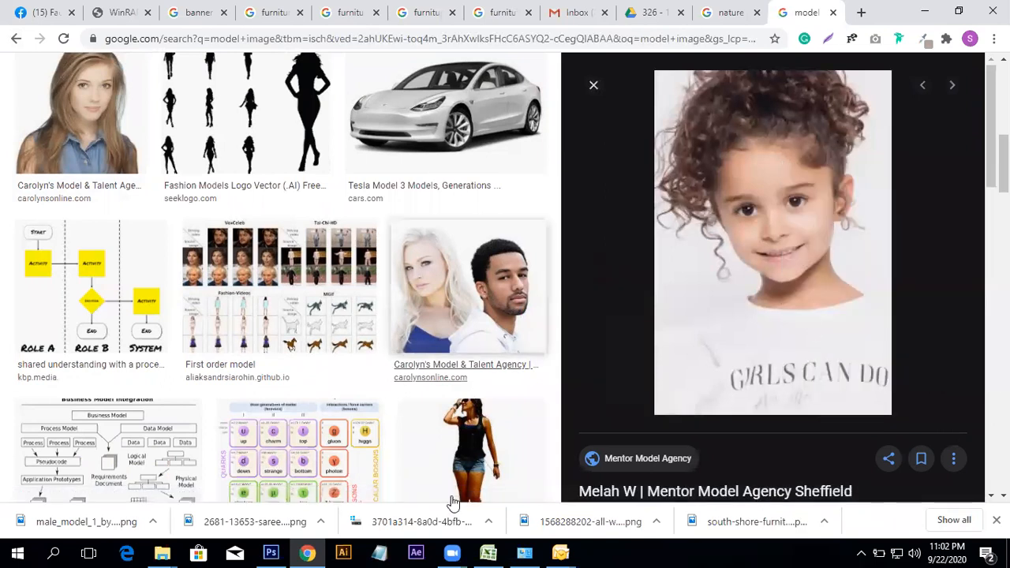
{"action": "left_click", "coordinate": [271, 552]}
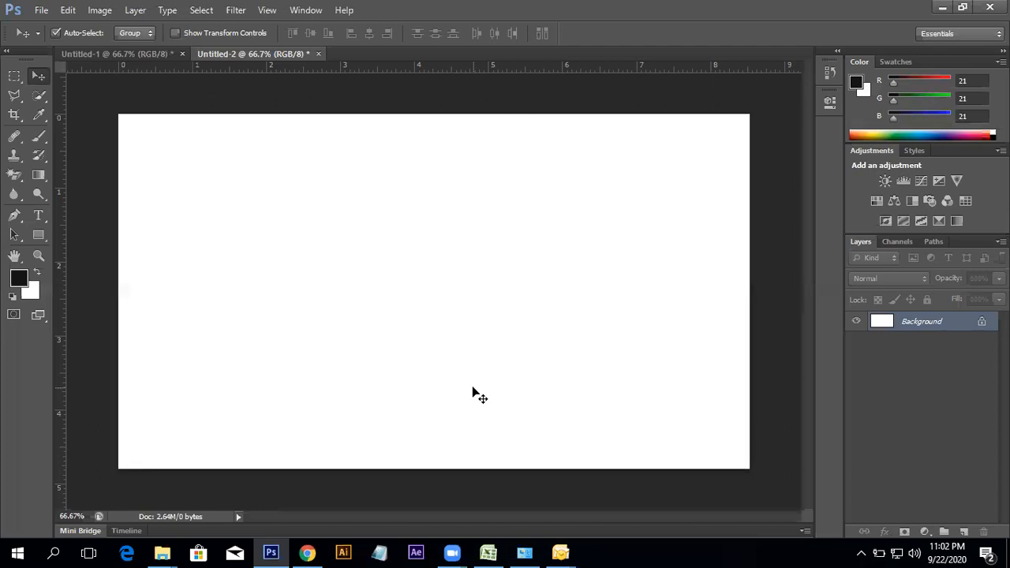
{"action": "key", "text": "ctrl+v"}
{"action": "key", "text": "ctrl+t"}
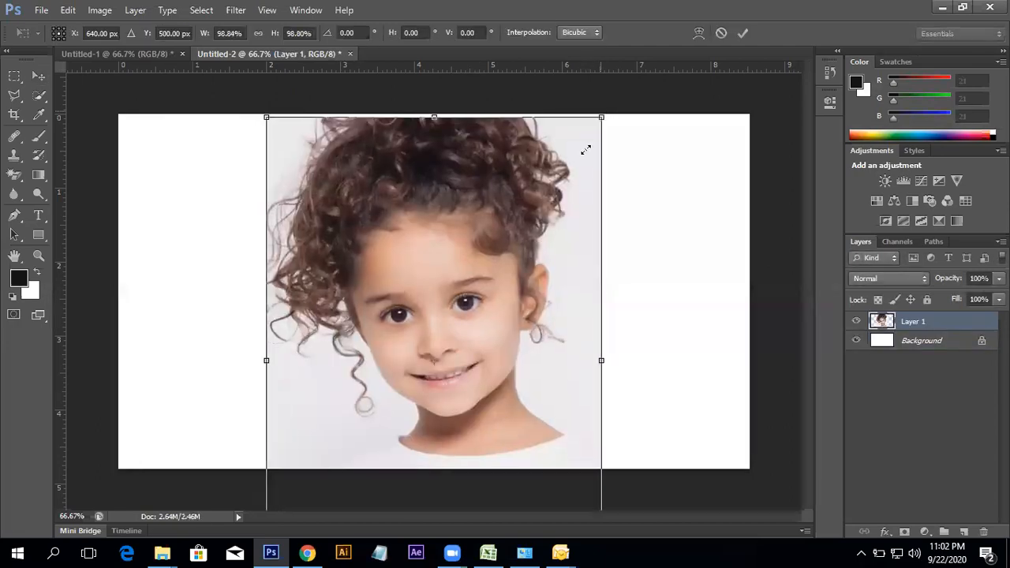
{"action": "left_click_drag", "start_coordinate": [586, 149], "coordinate": [529, 236]}
{"action": "left_click_drag", "start_coordinate": [452, 319], "coordinate": [445, 267]}
{"action": "key", "text": "Return"}
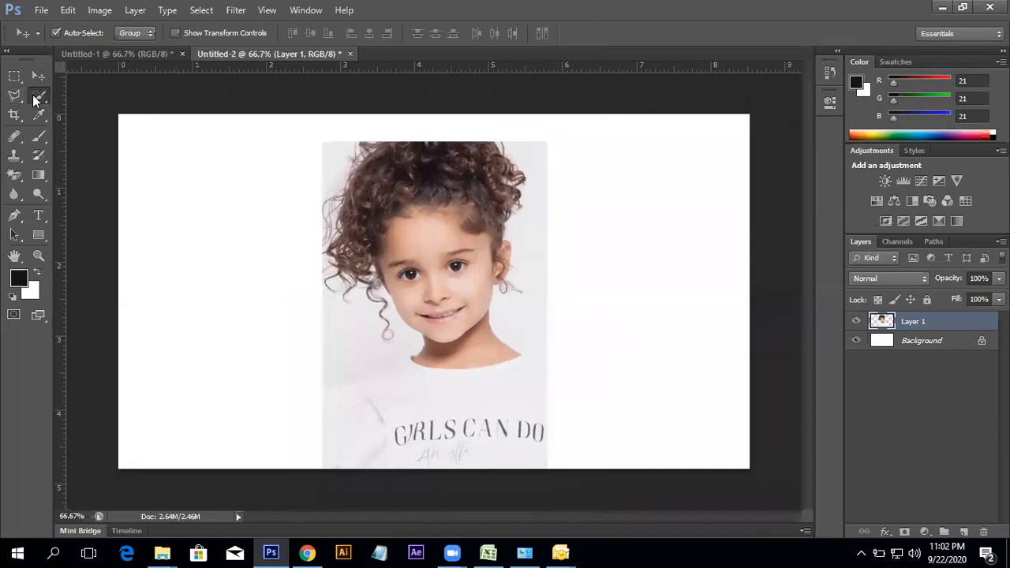
- Cut the girl out of her background with Quick Selection onto a new layer, and delete the original photo layer
{"action": "left_click", "coordinate": [36, 97]}
{"action": "left_click", "coordinate": [118, 95]}
{"action": "mouse_move", "coordinate": [433, 164]}
{"action": "left_mouse_down"}
{"action": "mouse_move", "coordinate": [426, 306]}
{"action": "mouse_move", "coordinate": [466, 446]}
{"action": "left_mouse_up"}
{"action": "mouse_move", "coordinate": [342, 343]}
{"action": "left_mouse_down"}
{"action": "mouse_move", "coordinate": [373, 357]}
{"action": "mouse_move", "coordinate": [388, 331]}
{"action": "mouse_move", "coordinate": [408, 338]}
{"action": "left_mouse_up"}
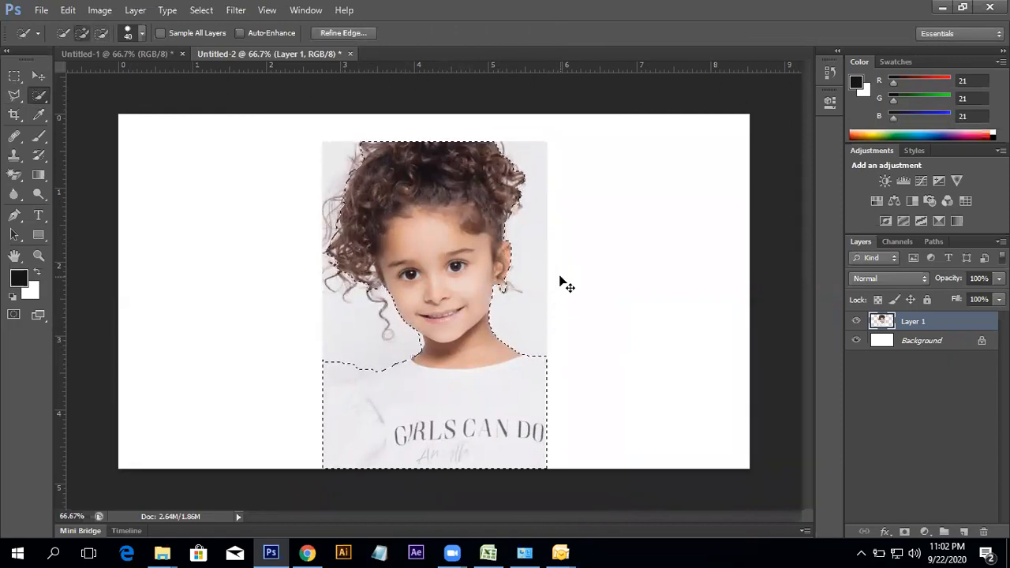
{"action": "key", "text": "ctrl+j"}
{"action": "left_click", "coordinate": [927, 341]}
{"action": "key", "text": "Delete"}
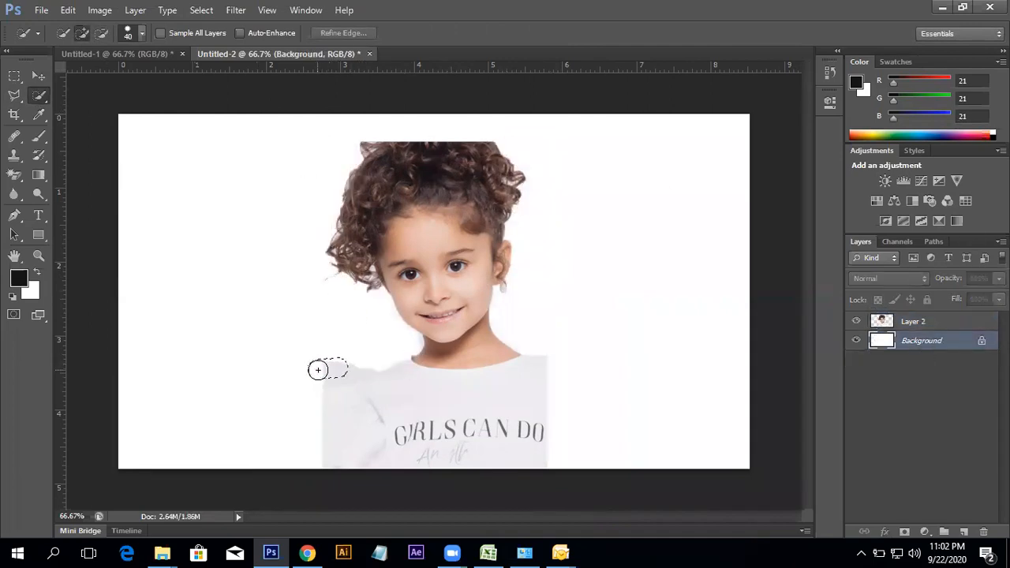
- Remove the leftover background above the girl's shoulder on Layer 2, and clear the selection
{"action": "left_click", "coordinate": [939, 323]}
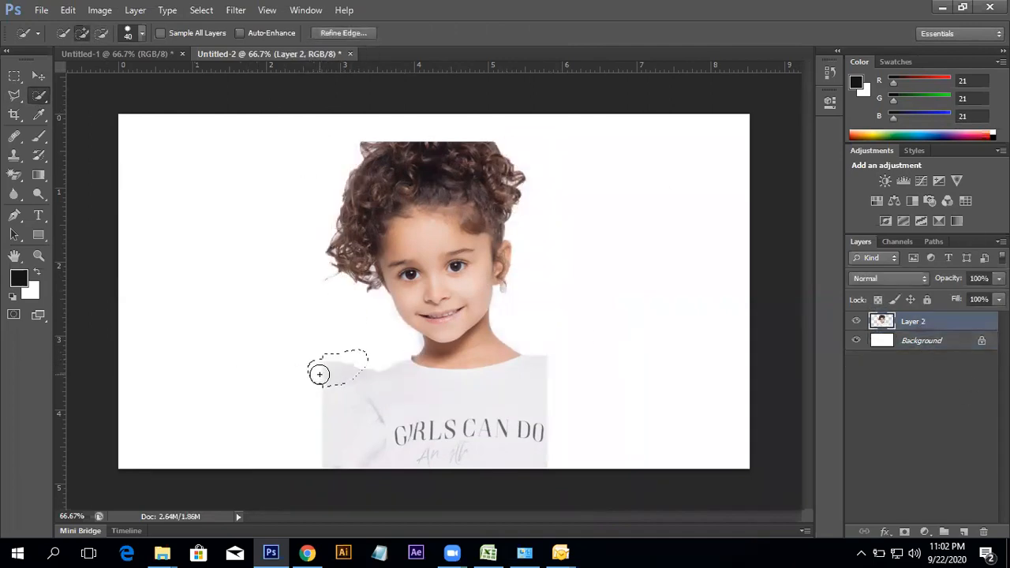
{"action": "mouse_move", "coordinate": [402, 378]}
{"action": "left_mouse_down"}
{"action": "mouse_move", "coordinate": [376, 377]}
{"action": "mouse_move", "coordinate": [376, 363]}
{"action": "mouse_move", "coordinate": [334, 386]}
{"action": "left_mouse_up"}
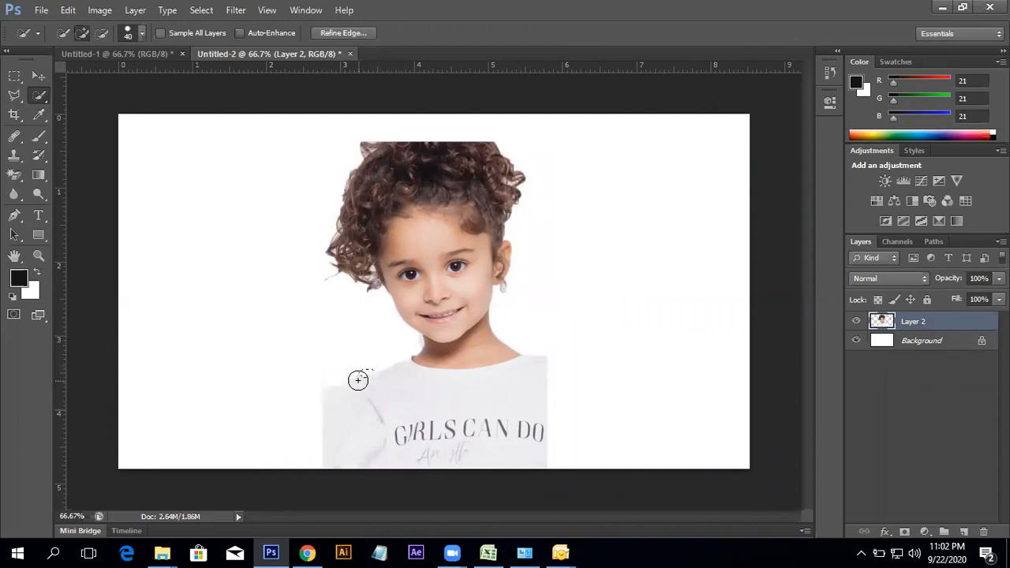
{"action": "key", "text": "ctrl+d"}
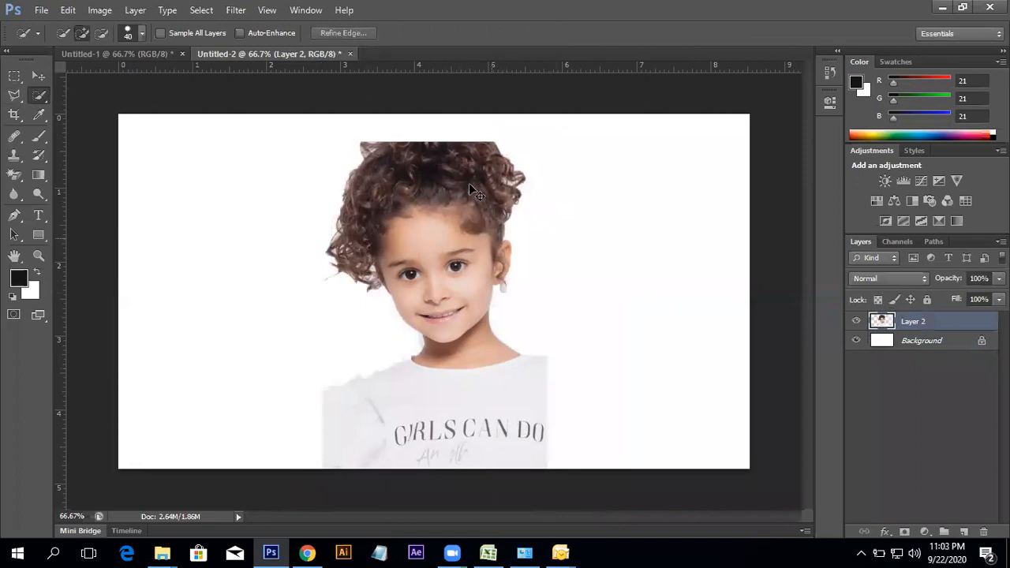
- Move the girl cutout up and enlarge it to about 122% so it fills the canvas height
{"action": "left_click", "coordinate": [37, 76]}
{"action": "left_click_drag", "start_coordinate": [374, 243], "coordinate": [375, 223]}
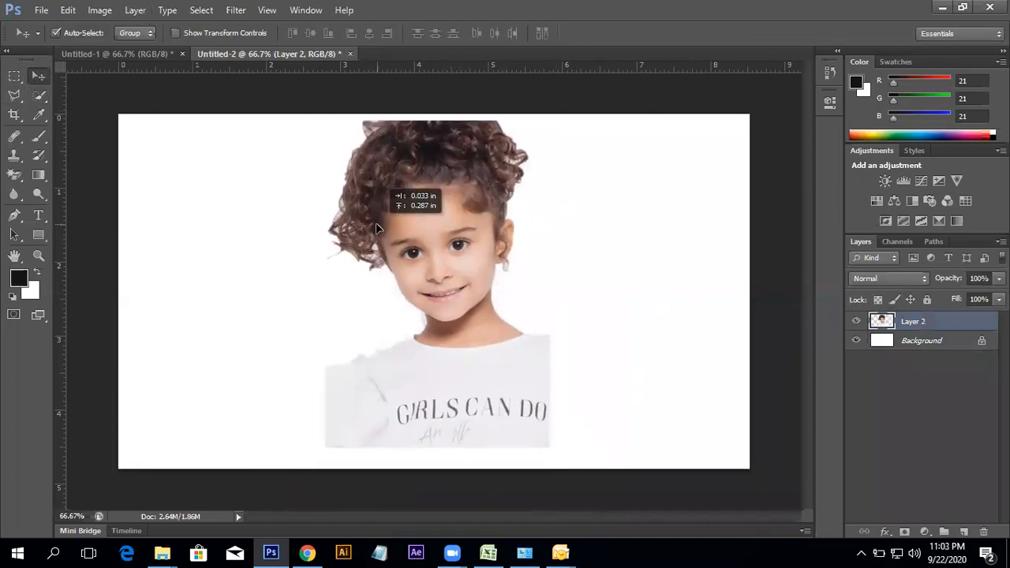
{"action": "key", "text": "ctrl+t"}
{"action": "left_click_drag", "start_coordinate": [547, 441], "coordinate": [581, 478]}
{"action": "left_click_drag", "start_coordinate": [502, 423], "coordinate": [501, 440]}
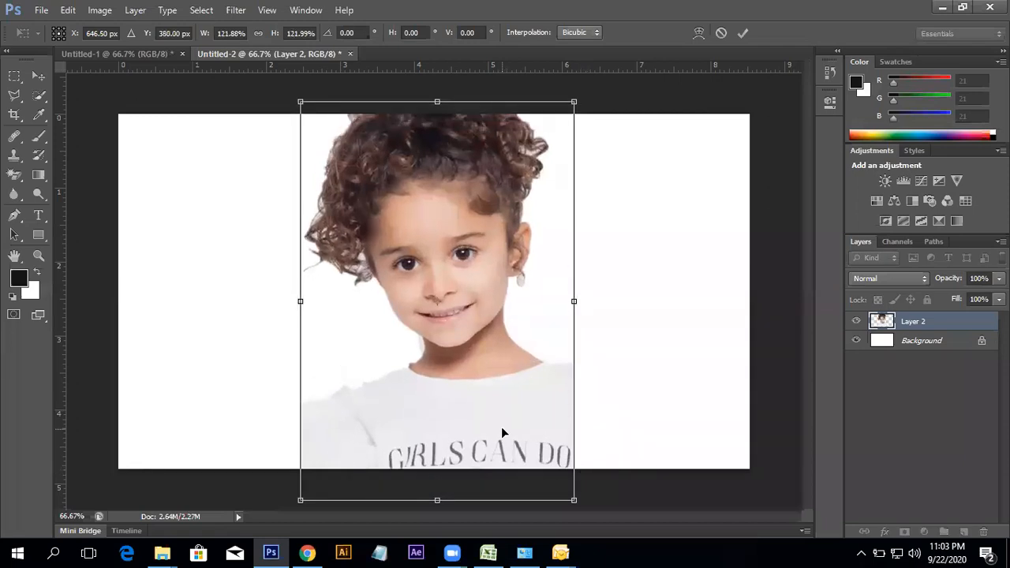
{"action": "key", "text": "Return"}
{"action": "left_click", "coordinate": [563, 88]}
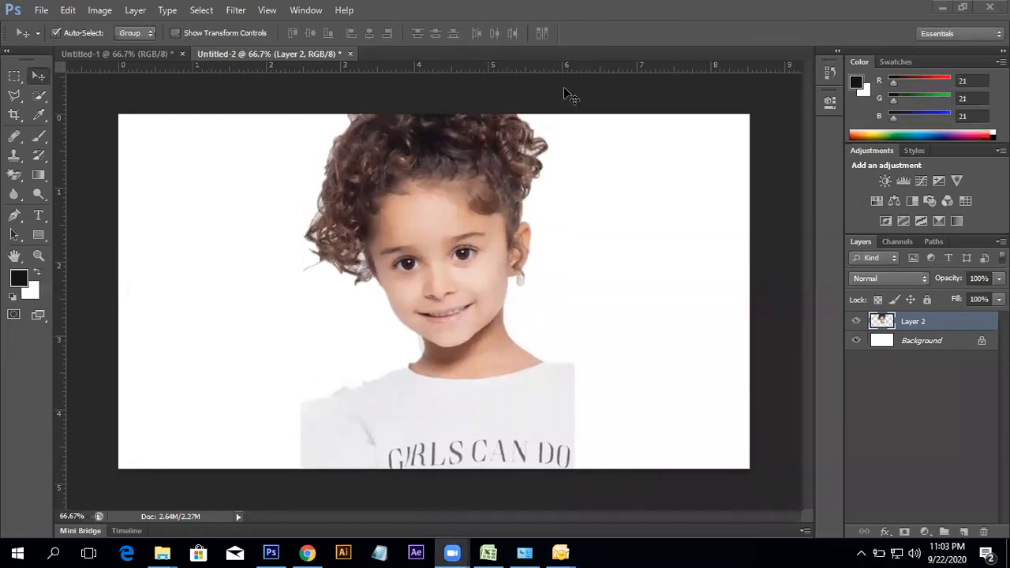
- Open the Filter Gallery on the girl layer and preview the Chrome, Bas Relief and Colored Pencil effects
{"action": "left_click", "coordinate": [236, 11]}
{"action": "key", "text": "Escape"}
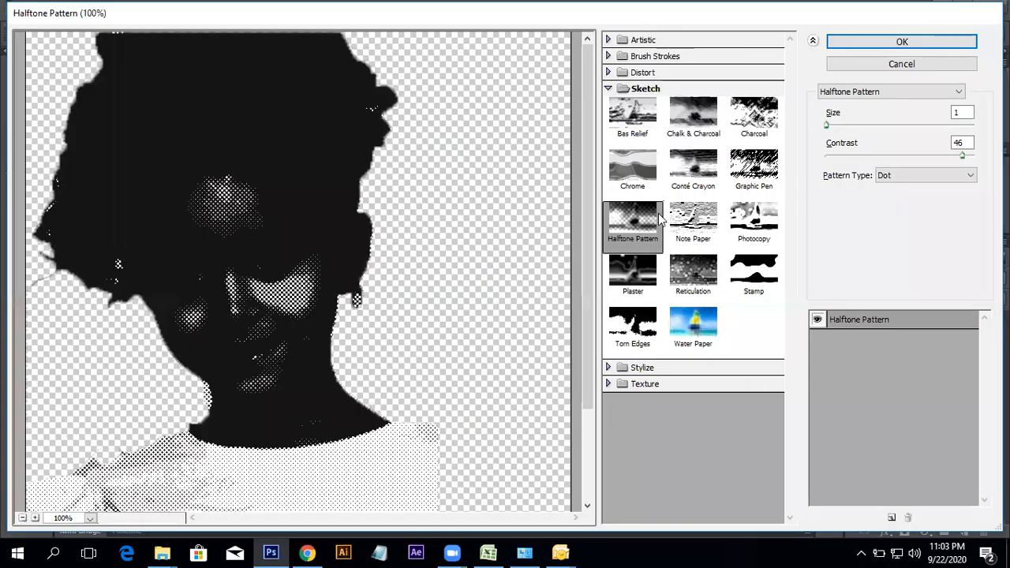
{"action": "left_click", "coordinate": [633, 172]}
{"action": "left_click", "coordinate": [623, 107]}
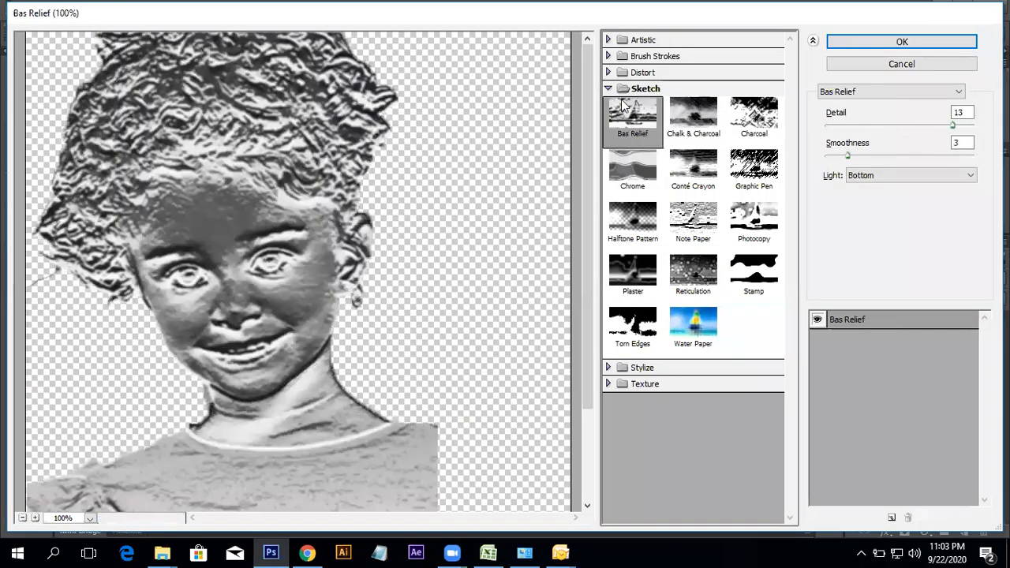
{"action": "left_click", "coordinate": [607, 41]}
{"action": "left_click", "coordinate": [653, 63]}
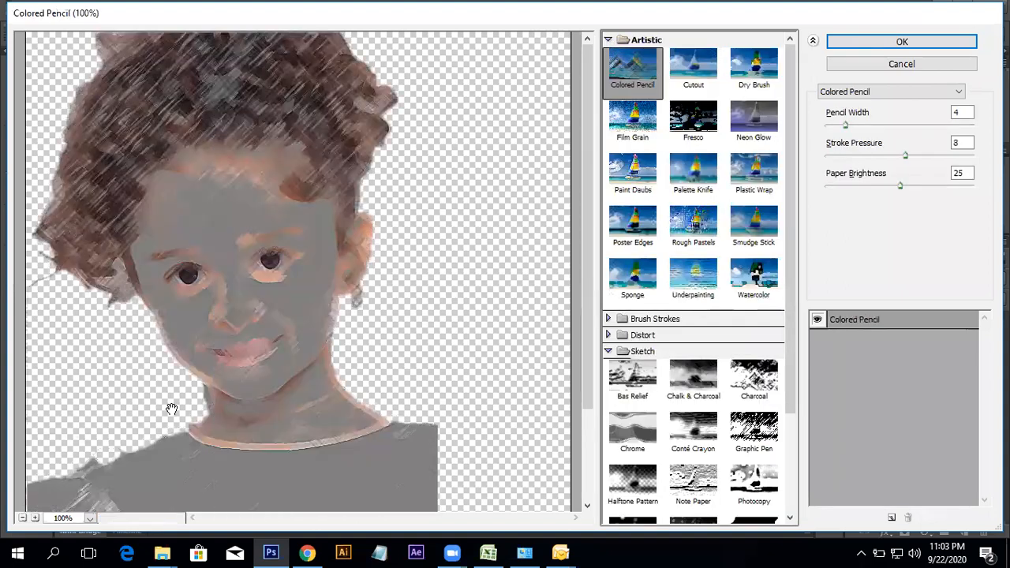
- Compare the artistic effects Cutout, Dry Brush, Film Grain, Fresco, Neon Glow, Paint Daubs and Palette Knife at 50% preview zoom
{"action": "key", "text": "ctrl+minus"}
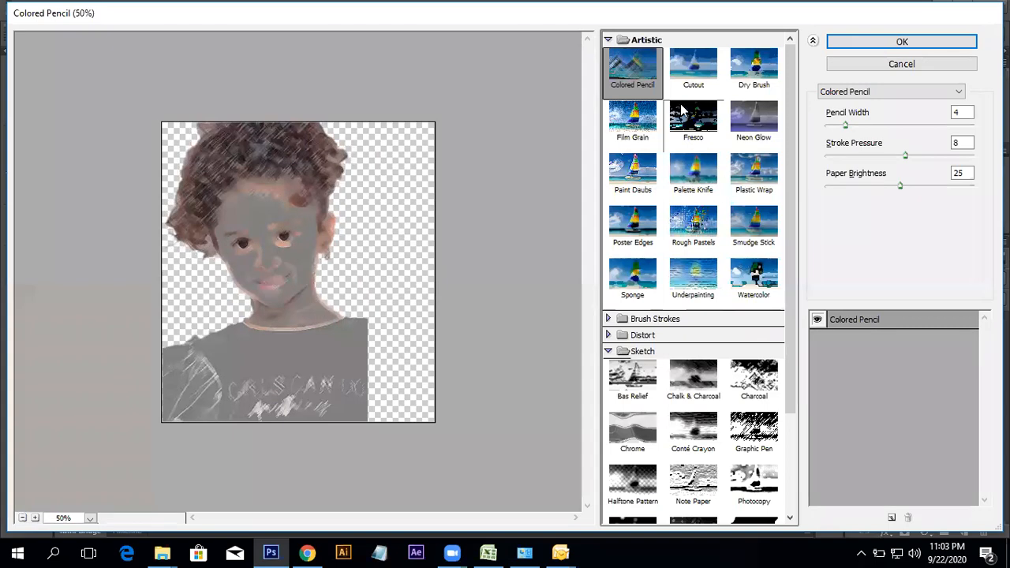
{"action": "left_click", "coordinate": [693, 68]}
{"action": "left_click", "coordinate": [759, 79]}
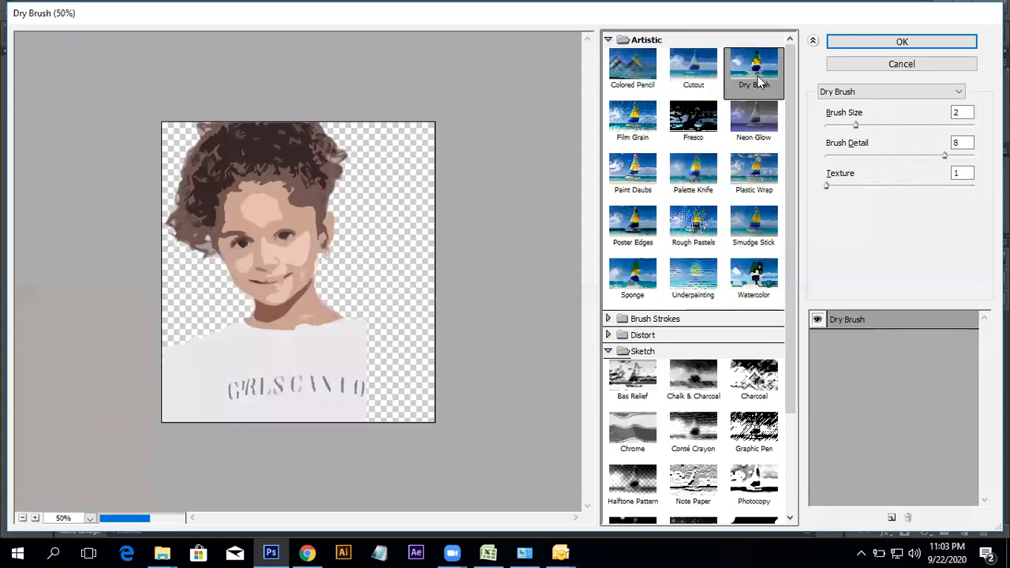
{"action": "left_click", "coordinate": [710, 78]}
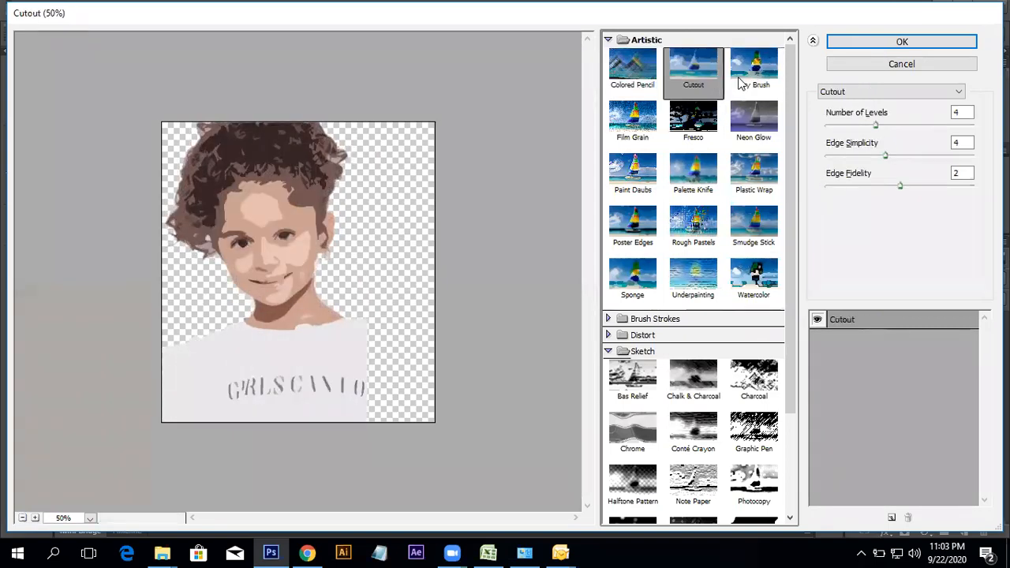
{"action": "left_click", "coordinate": [743, 82]}
{"action": "left_click", "coordinate": [646, 136]}
{"action": "left_click", "coordinate": [703, 131]}
{"action": "left_click", "coordinate": [760, 130]}
{"action": "left_click", "coordinate": [672, 126]}
{"action": "left_click", "coordinate": [647, 169]}
{"action": "left_click", "coordinate": [693, 170]}
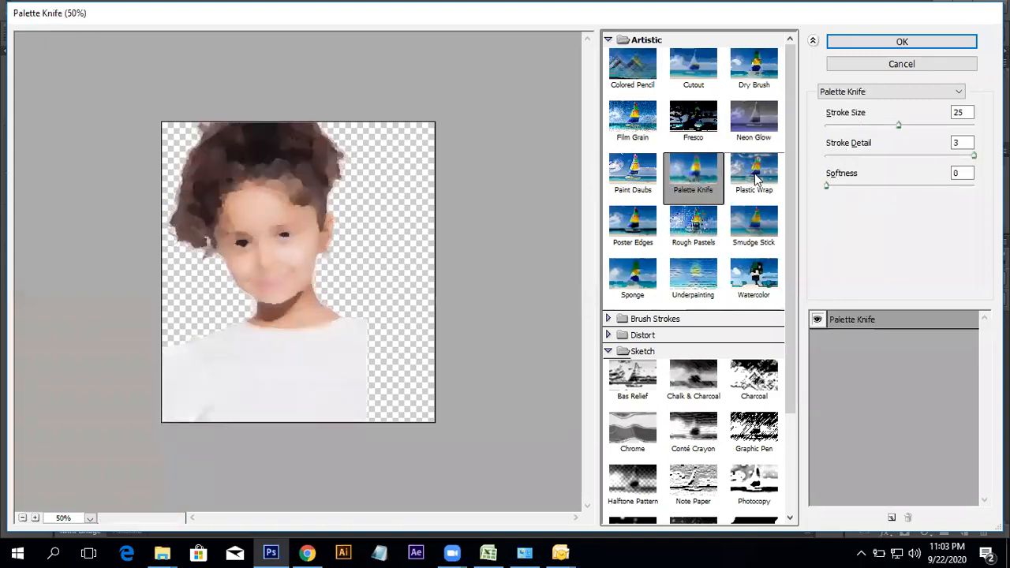
- Preview Plastic Wrap and Rough Pastels on the girl, and choose the Poster Edges effect
{"action": "left_click", "coordinate": [755, 178]}
{"action": "left_click", "coordinate": [636, 228]}
{"action": "left_click", "coordinate": [685, 230]}
{"action": "left_click", "coordinate": [643, 239]}
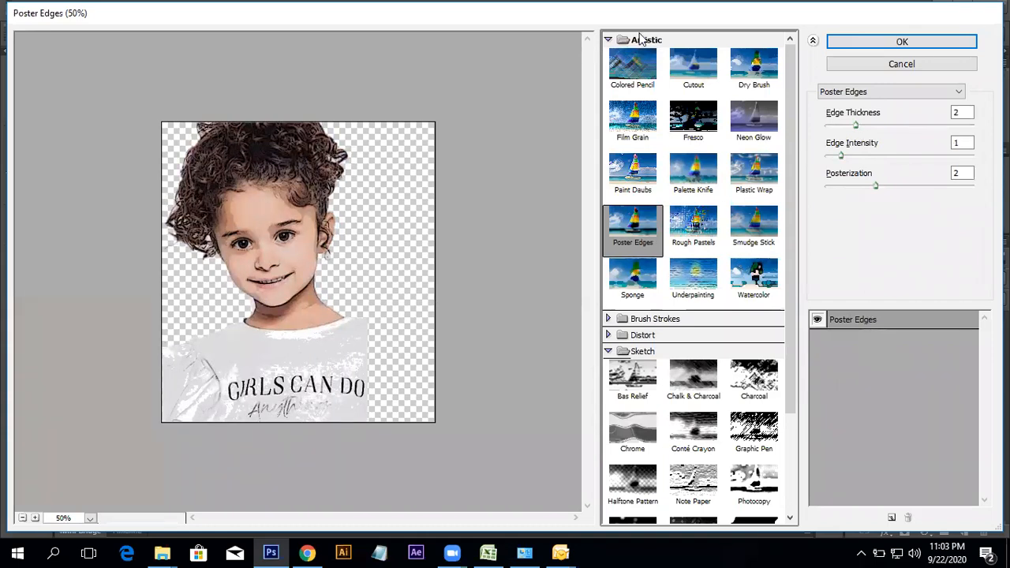
{"action": "left_click", "coordinate": [700, 229]}
{"action": "left_click", "coordinate": [633, 225]}
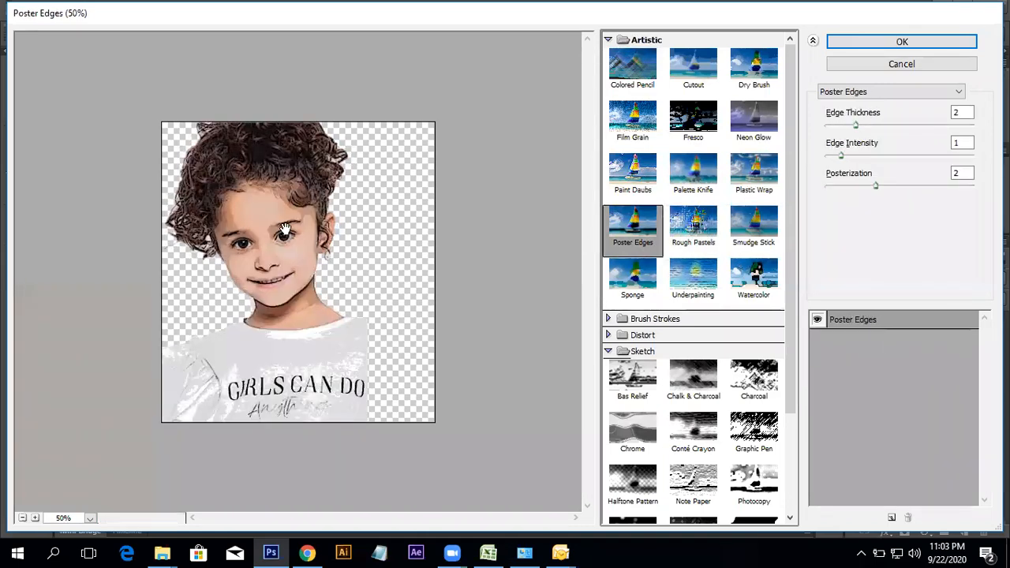
- Adjust the Poster Edges effect to Edge Thickness 2, Edge Intensity 6 and Posterization 1
{"action": "left_click_drag", "start_coordinate": [859, 126], "coordinate": [929, 126]}
{"action": "left_click_drag", "start_coordinate": [849, 158], "coordinate": [931, 161]}
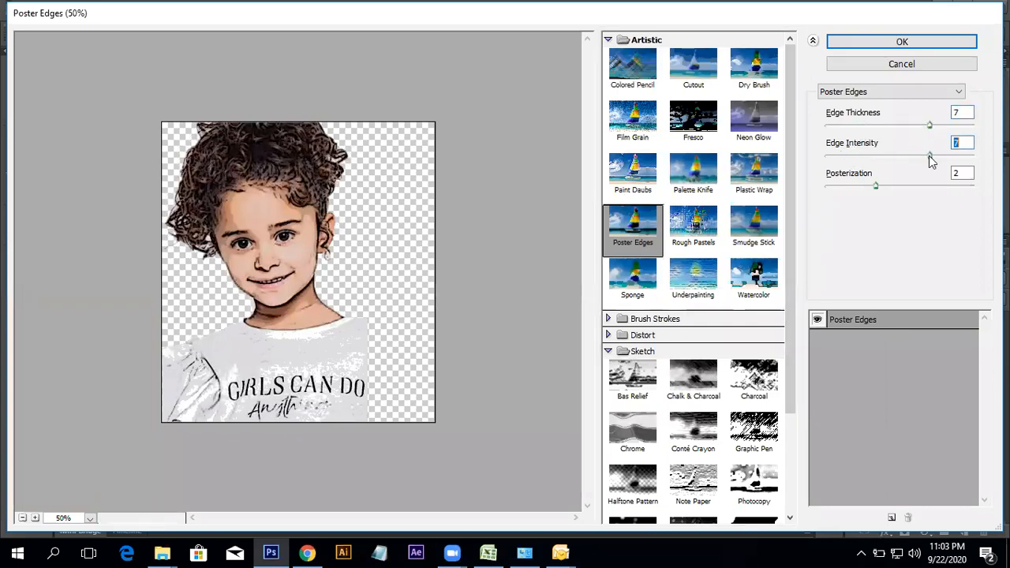
{"action": "left_click_drag", "start_coordinate": [878, 186], "coordinate": [841, 203]}
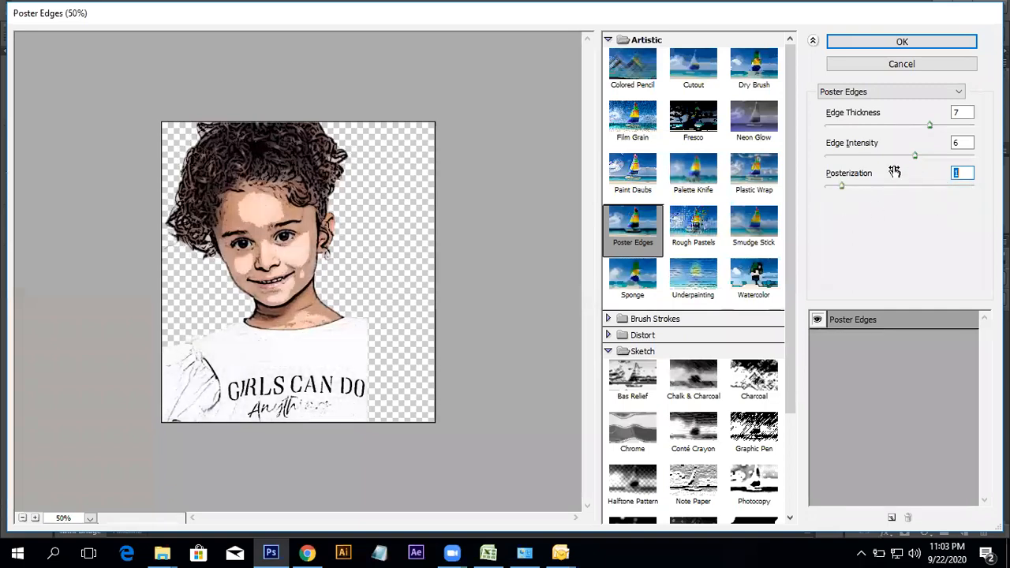
{"action": "mouse_move", "coordinate": [913, 157]}
{"action": "left_mouse_down"}
{"action": "mouse_move", "coordinate": [835, 161]}
{"action": "mouse_move", "coordinate": [973, 157]}
{"action": "mouse_move", "coordinate": [920, 162]}
{"action": "left_mouse_up"}
{"action": "left_click_drag", "start_coordinate": [929, 124], "coordinate": [850, 128]}
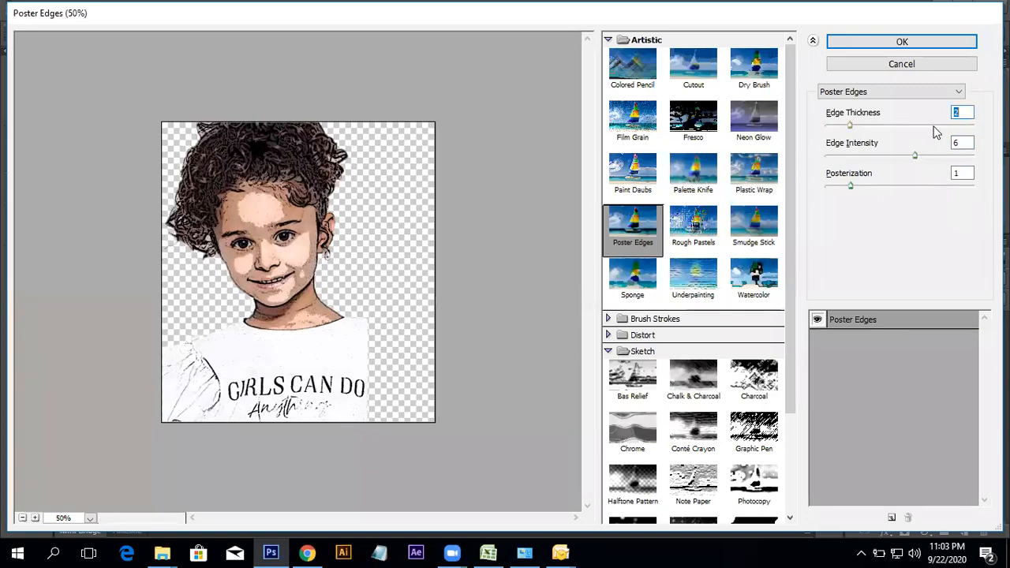
- Preview the Brush Strokes effects Accented Edges, Crosshatch and Dark Strokes on the girl, and choose Angled Strokes
{"action": "left_click", "coordinate": [635, 318]}
{"action": "left_click", "coordinate": [635, 344]}
{"action": "left_click", "coordinate": [693, 345]}
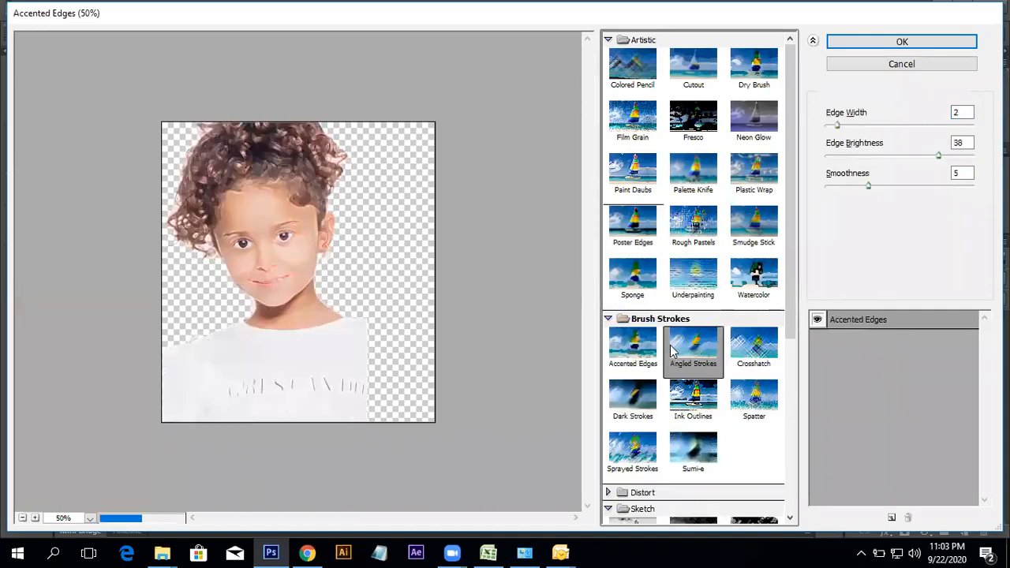
{"action": "left_click", "coordinate": [741, 357]}
{"action": "left_click", "coordinate": [635, 399]}
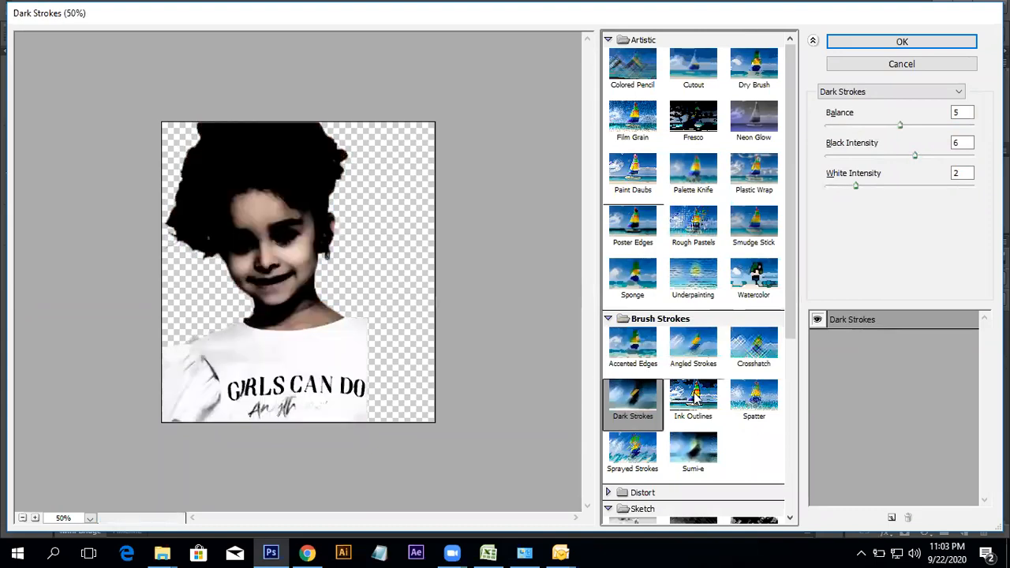
{"action": "left_click", "coordinate": [680, 363]}
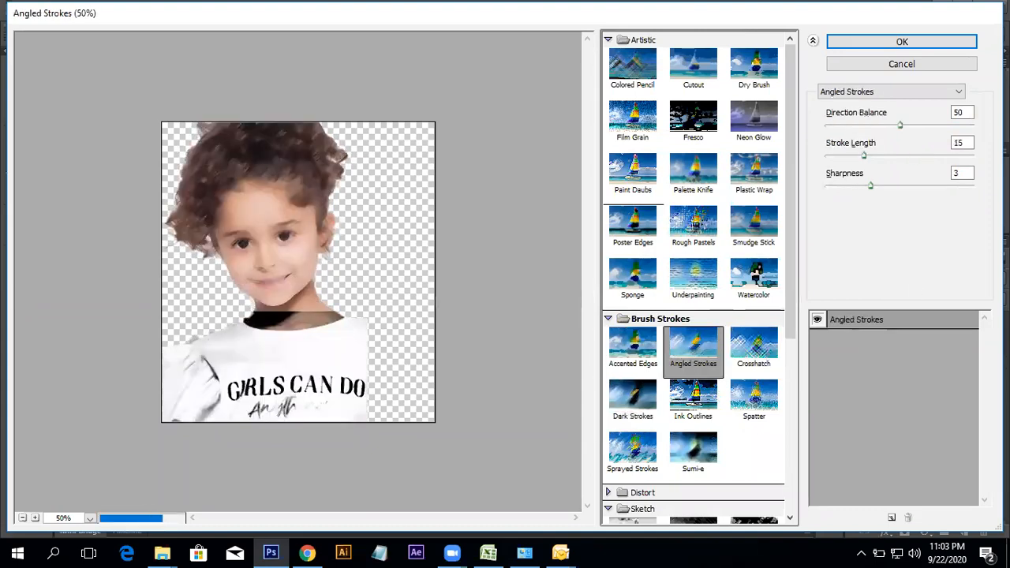
- Adjust the Angled Strokes effect to Direction Balance 55, Stroke Length 16 and Sharpness 0
{"action": "left_click", "coordinate": [877, 127]}
{"action": "mouse_move", "coordinate": [866, 156]}
{"action": "left_mouse_down"}
{"action": "mouse_move", "coordinate": [922, 157]}
{"action": "mouse_move", "coordinate": [890, 157]}
{"action": "mouse_move", "coordinate": [883, 189]}
{"action": "mouse_move", "coordinate": [897, 189]}
{"action": "mouse_move", "coordinate": [812, 189]}
{"action": "left_mouse_up"}
{"action": "mouse_move", "coordinate": [890, 157]}
{"action": "left_mouse_down"}
{"action": "mouse_move", "coordinate": [908, 151]}
{"action": "mouse_move", "coordinate": [842, 157]}
{"action": "left_mouse_up"}
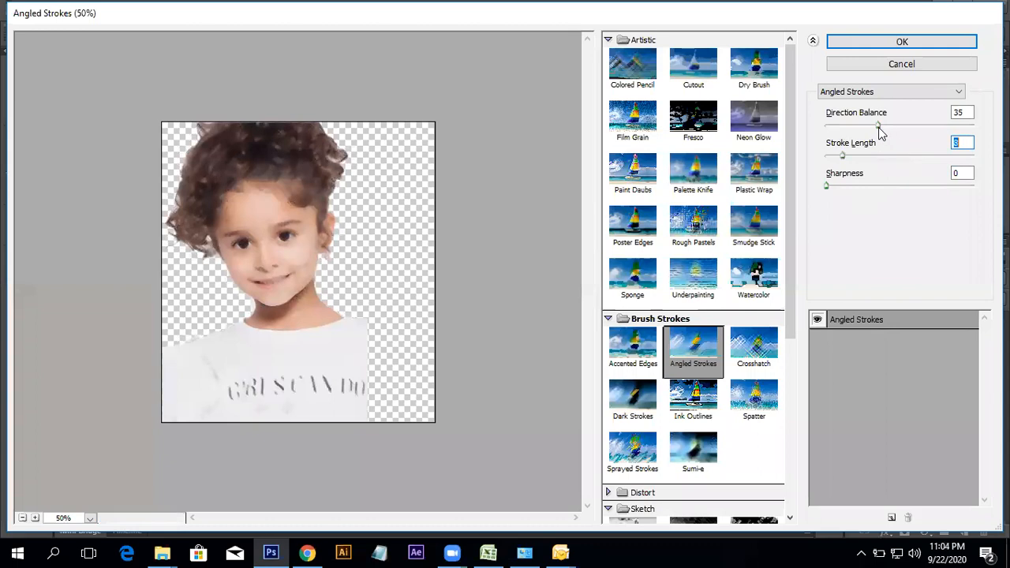
{"action": "left_click_drag", "start_coordinate": [884, 127], "coordinate": [908, 125]}
{"action": "left_click_drag", "start_coordinate": [842, 156], "coordinate": [867, 156]}
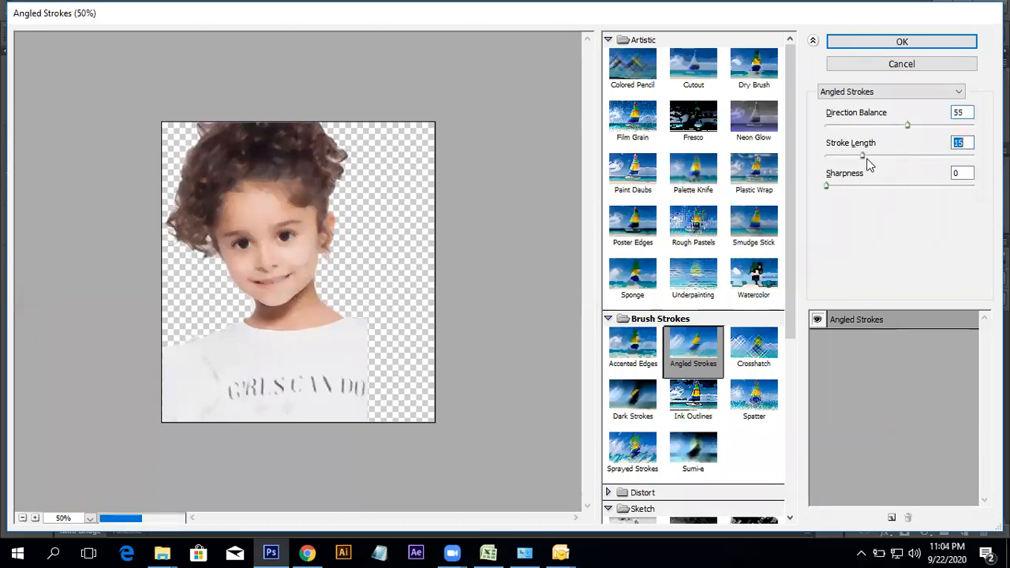
- Compare the Distort effects Diffuse Glow, Glass and Ocean Ripple, setting Ocean Ripple to Ripple Size 14 and Ripple Magnitude 0
{"action": "scroll", "coordinate": [664, 371], "scroll_direction": "down", "scroll_amount": 3}
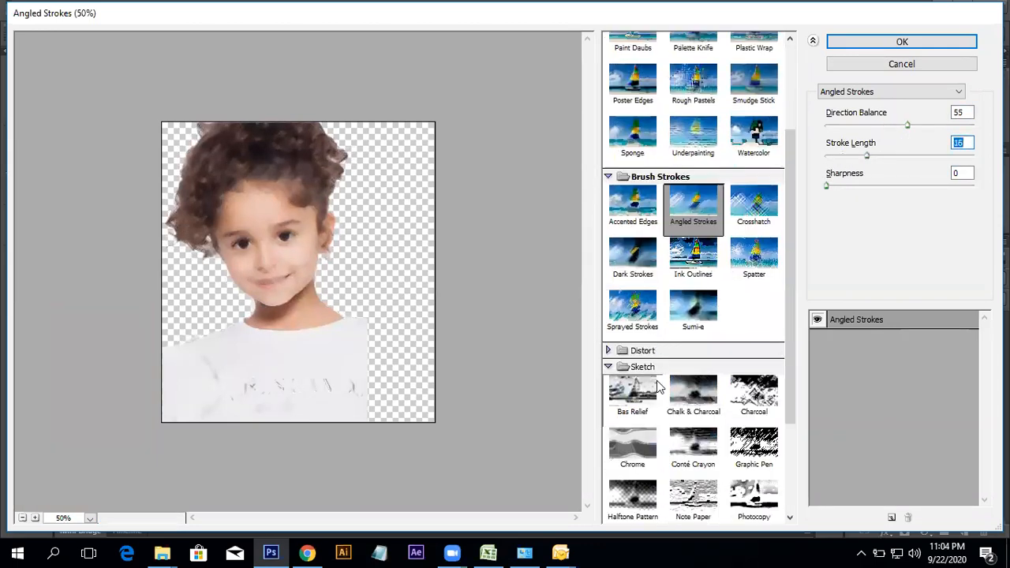
{"action": "left_click", "coordinate": [639, 351]}
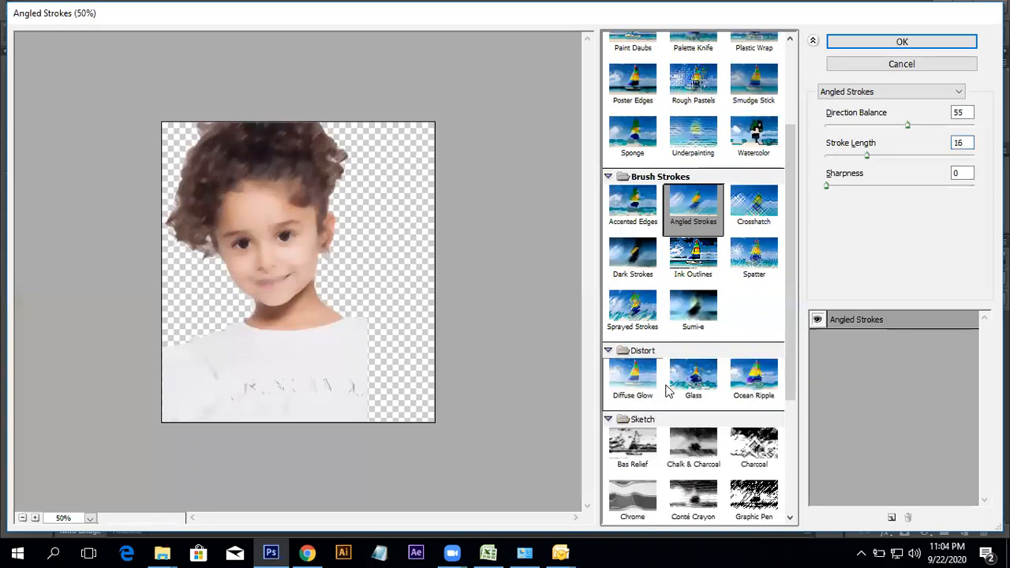
{"action": "left_click", "coordinate": [652, 395]}
{"action": "left_click", "coordinate": [693, 377]}
{"action": "left_click", "coordinate": [753, 377]}
{"action": "left_click", "coordinate": [702, 385]}
{"action": "left_click", "coordinate": [748, 391]}
{"action": "left_click_drag", "start_coordinate": [872, 124], "coordinate": [818, 176]}
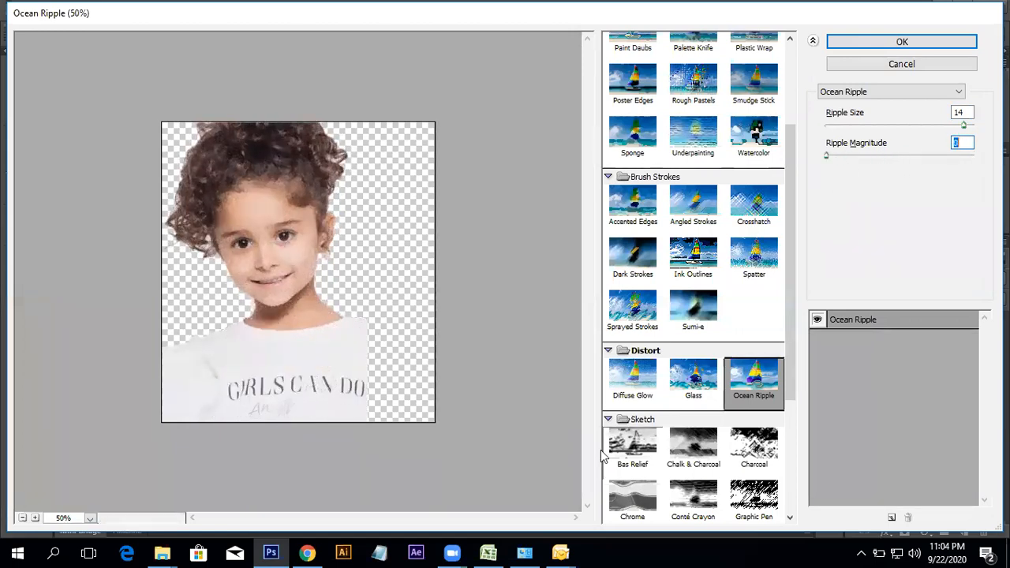
- Preview Bas Relief, Chalk & Charcoal and Charcoal, try a Charcoal Thickness of 4, and close the gallery without applying anything
{"action": "scroll", "coordinate": [631, 379], "scroll_direction": "down", "scroll_amount": 3}
{"action": "left_click", "coordinate": [632, 340]}
{"action": "left_click", "coordinate": [692, 339]}
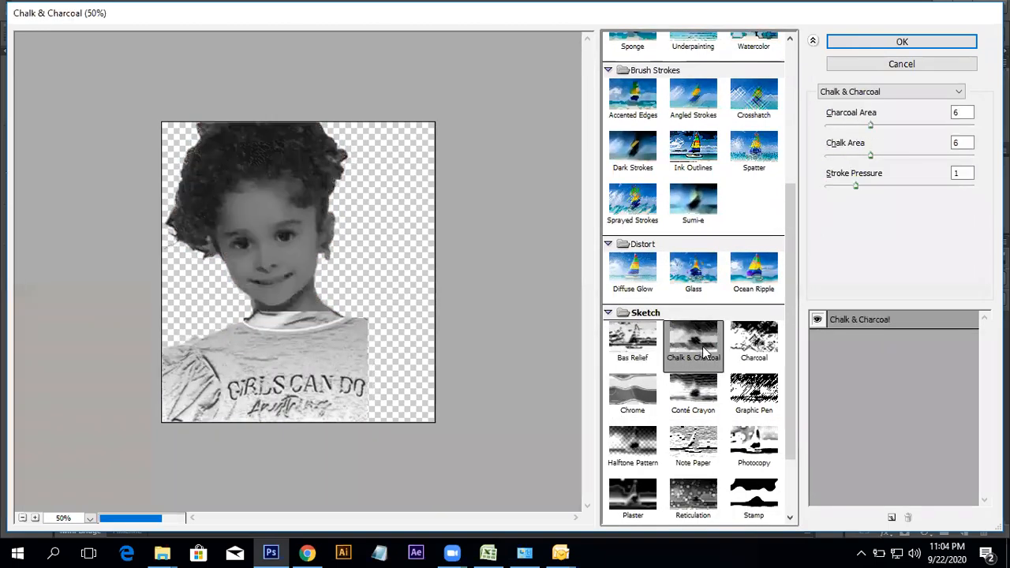
{"action": "left_click", "coordinate": [746, 351]}
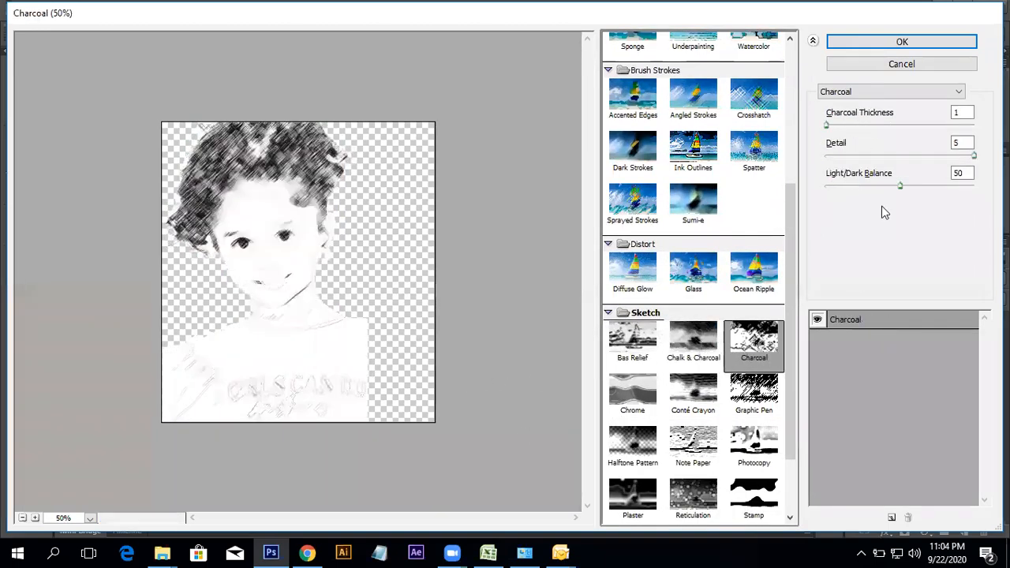
{"action": "left_click_drag", "start_coordinate": [828, 126], "coordinate": [840, 125]}
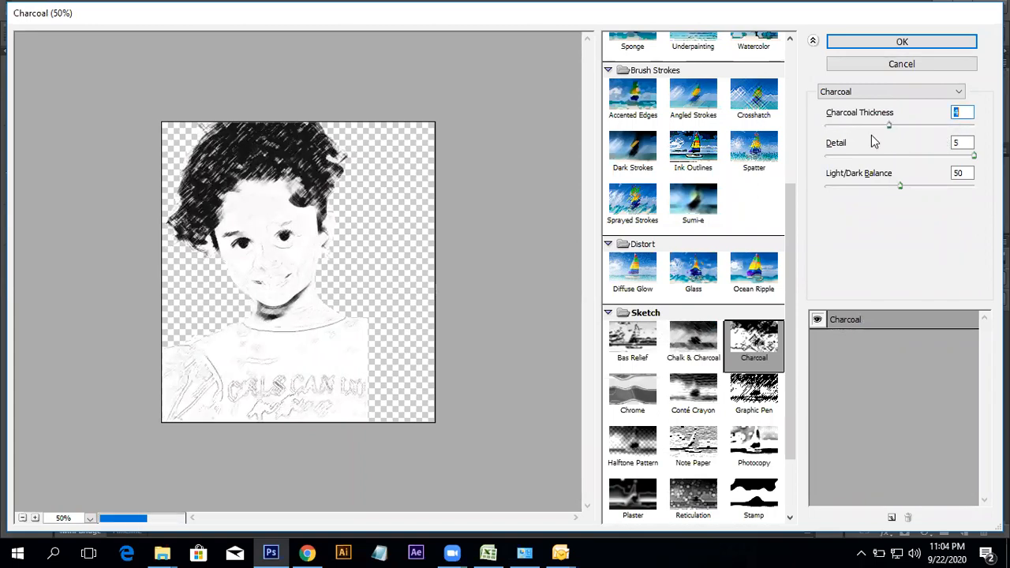
{"action": "left_click", "coordinate": [935, 66]}
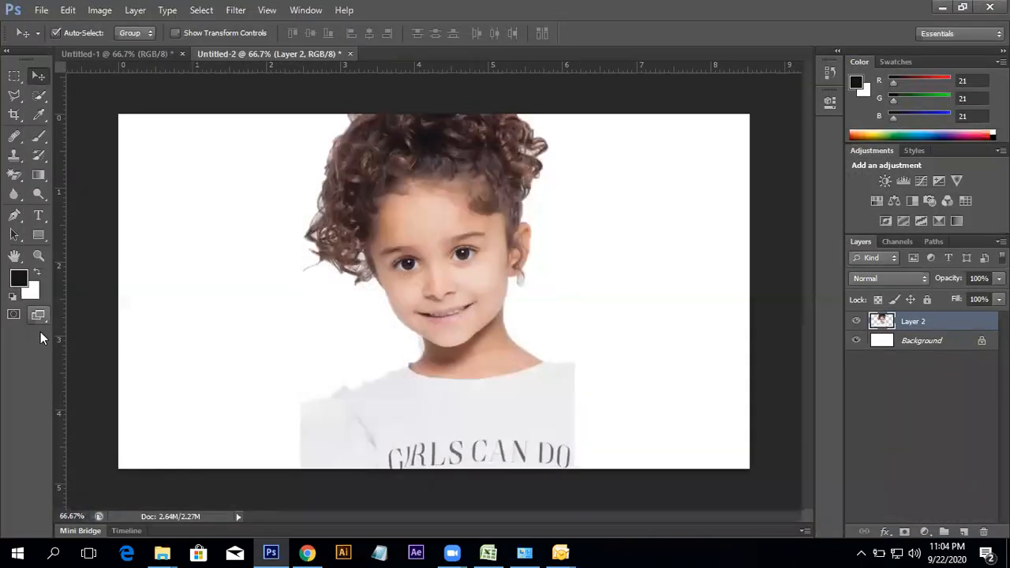
- Swap the foreground and background colors so that white is in front, and zoom the document out to 50%
{"action": "key", "text": "z"}
{"action": "left_click", "coordinate": [35, 273]}
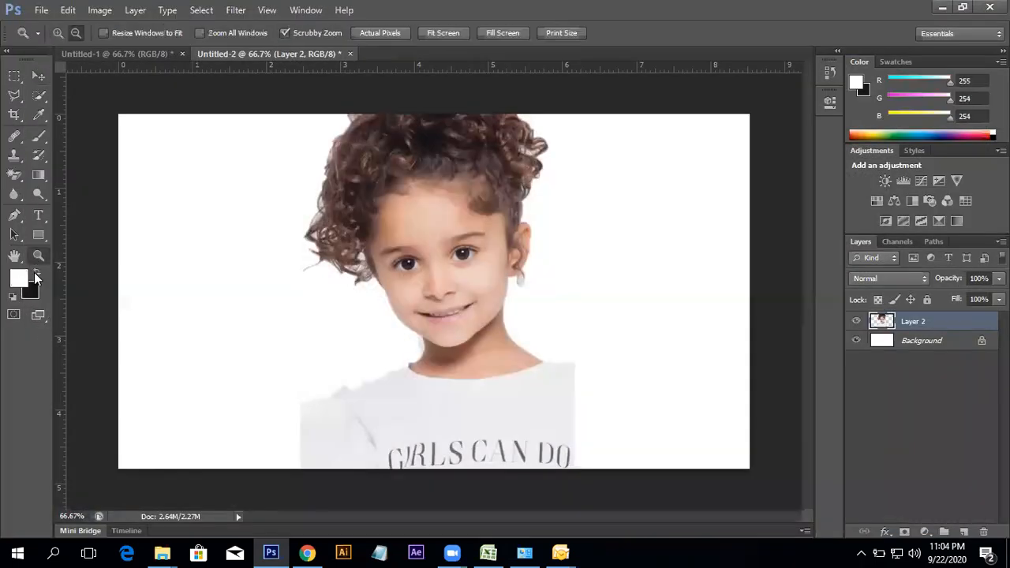
{"action": "left_click", "coordinate": [506, 270], "text": "alt"}
{"action": "key", "text": "v"}
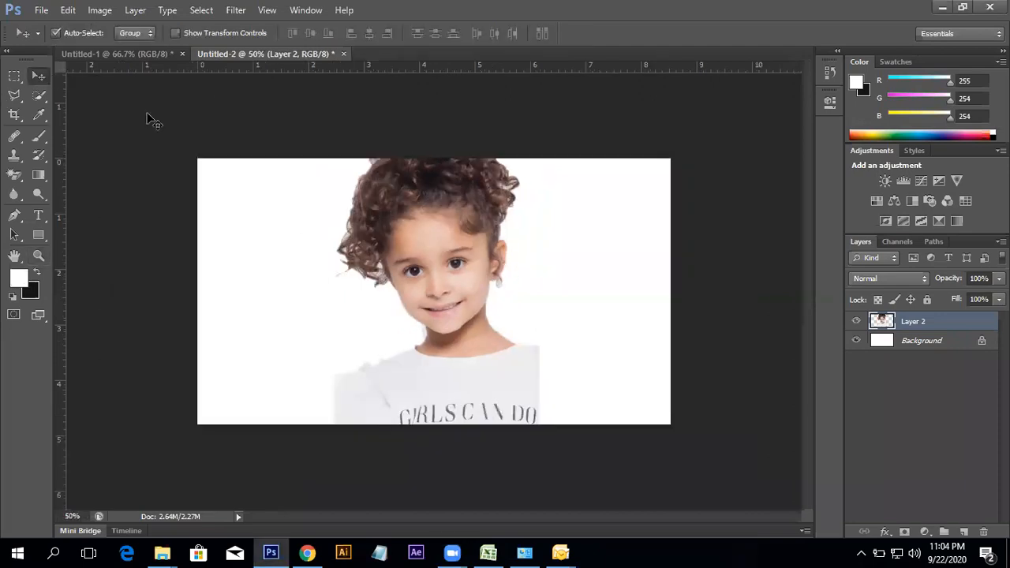
- Open the Filter Gallery on the girl layer and compare the Sketch effects Bas Relief, Chalk & Charcoal, Charcoal, Conté Crayon and Chrome
{"action": "left_click", "coordinate": [235, 10]}
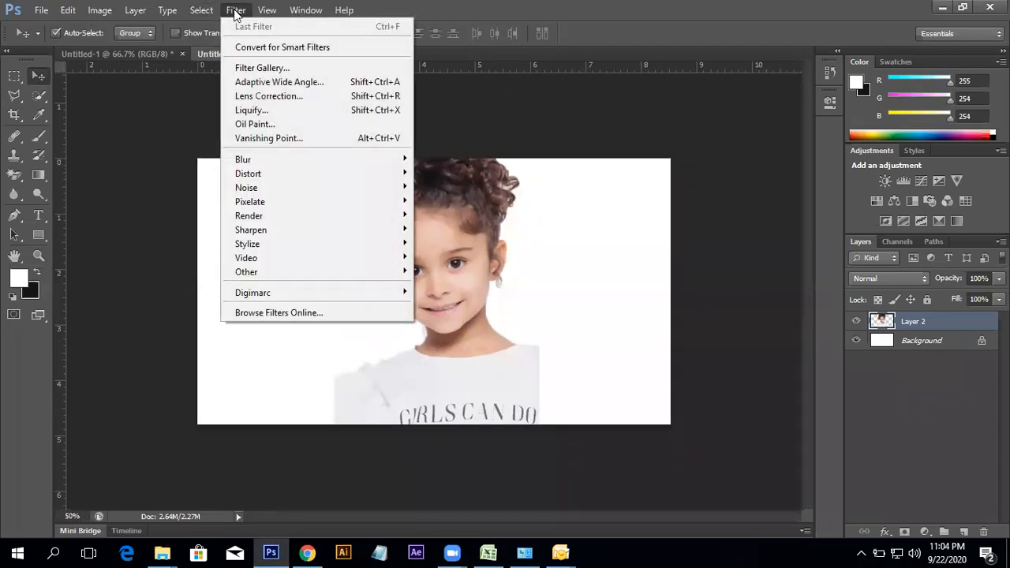
{"action": "left_click", "coordinate": [243, 68]}
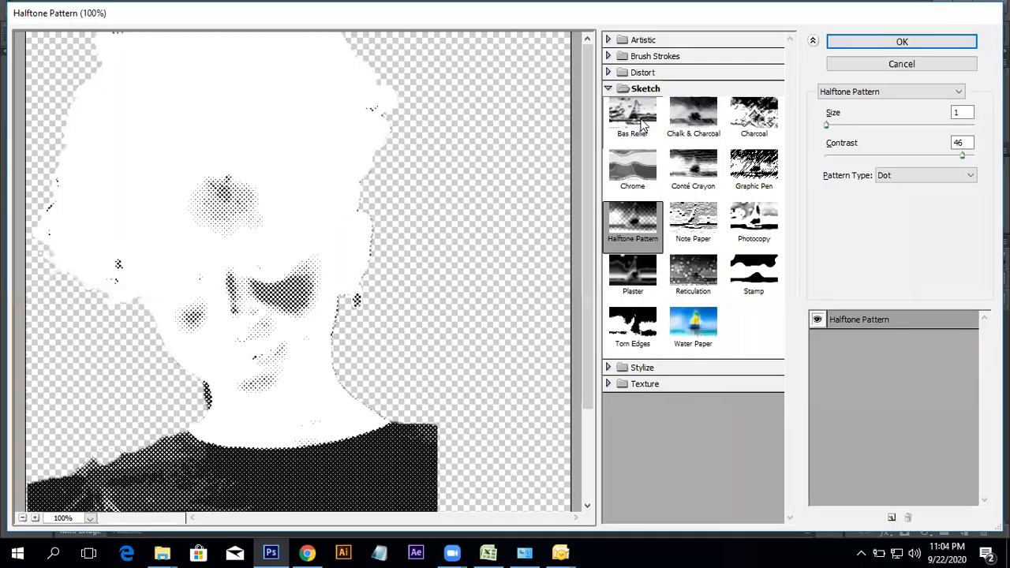
{"action": "left_click", "coordinate": [632, 114]}
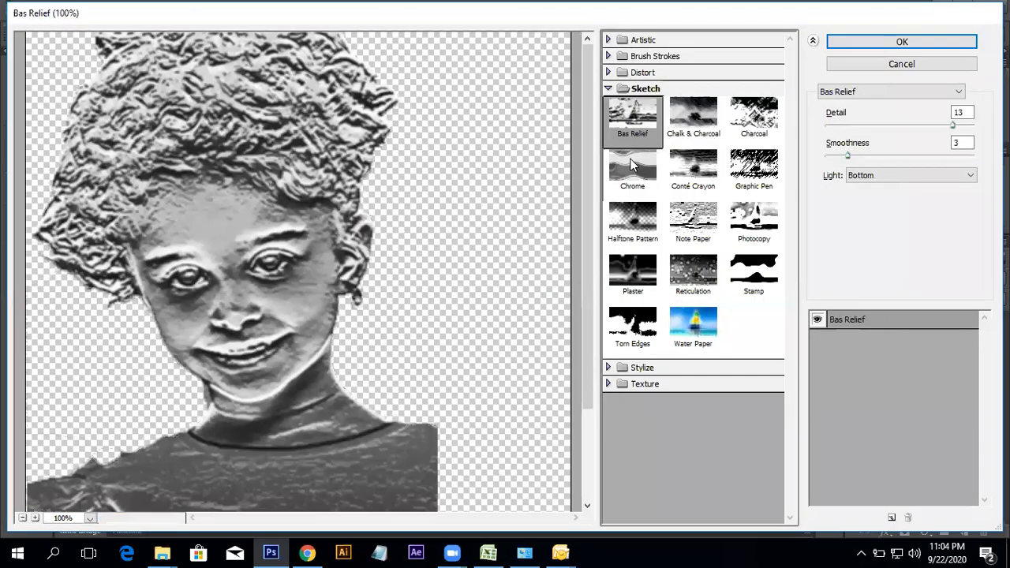
{"action": "left_click", "coordinate": [632, 166]}
{"action": "left_click", "coordinate": [693, 114]}
{"action": "left_click", "coordinate": [762, 126]}
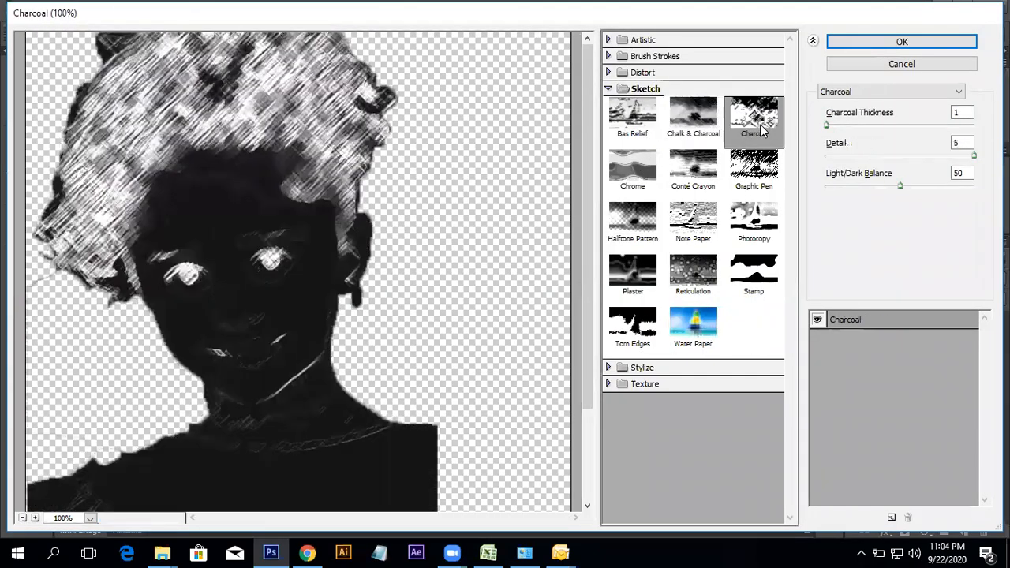
{"action": "left_click", "coordinate": [685, 187]}
{"action": "left_click", "coordinate": [654, 182]}
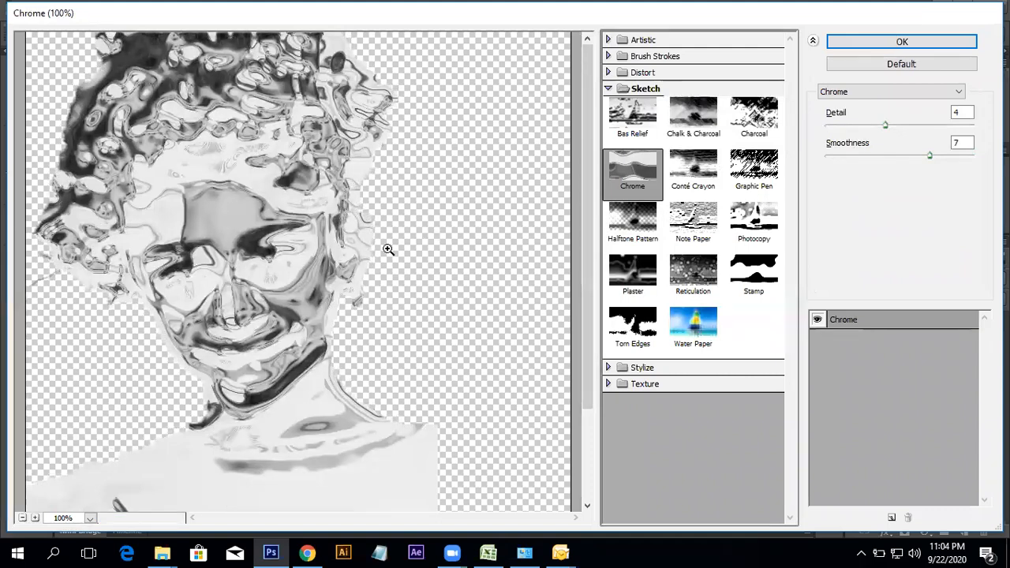
- Preview Charcoal and Photocopy at 66.7%, try a different Photocopy detail, and leave the gallery without applying the effect
{"action": "left_click", "coordinate": [368, 249], "text": "alt"}
{"action": "left_click", "coordinate": [753, 118]}
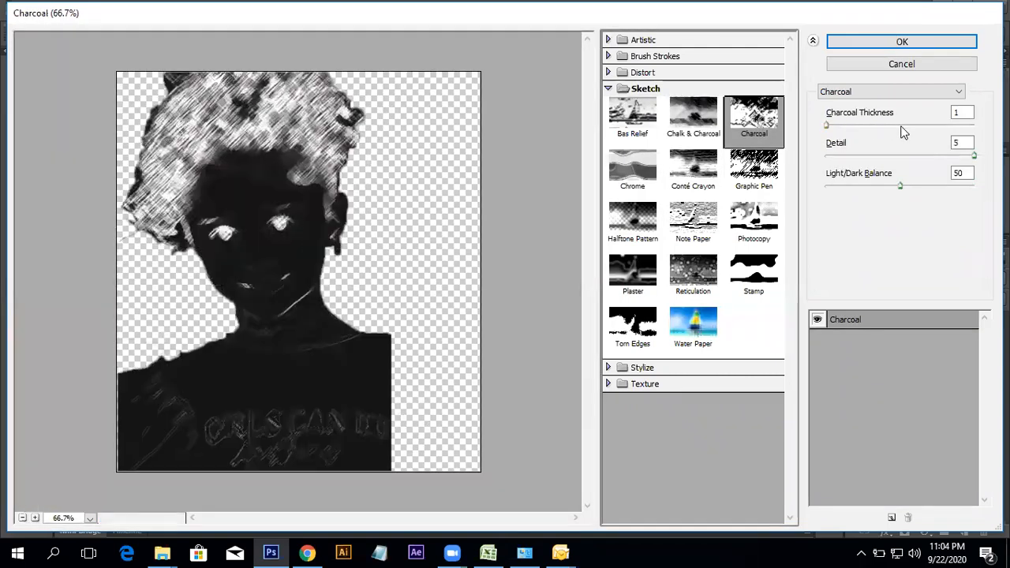
{"action": "left_click", "coordinate": [749, 221]}
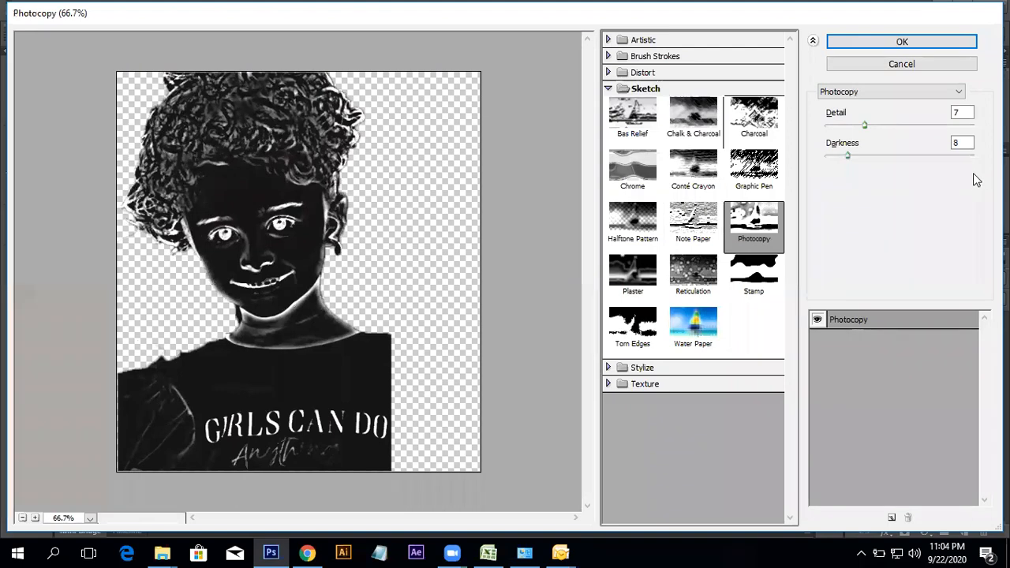
{"action": "left_click_drag", "start_coordinate": [865, 126], "coordinate": [948, 162]}
{"action": "left_click", "coordinate": [920, 70]}
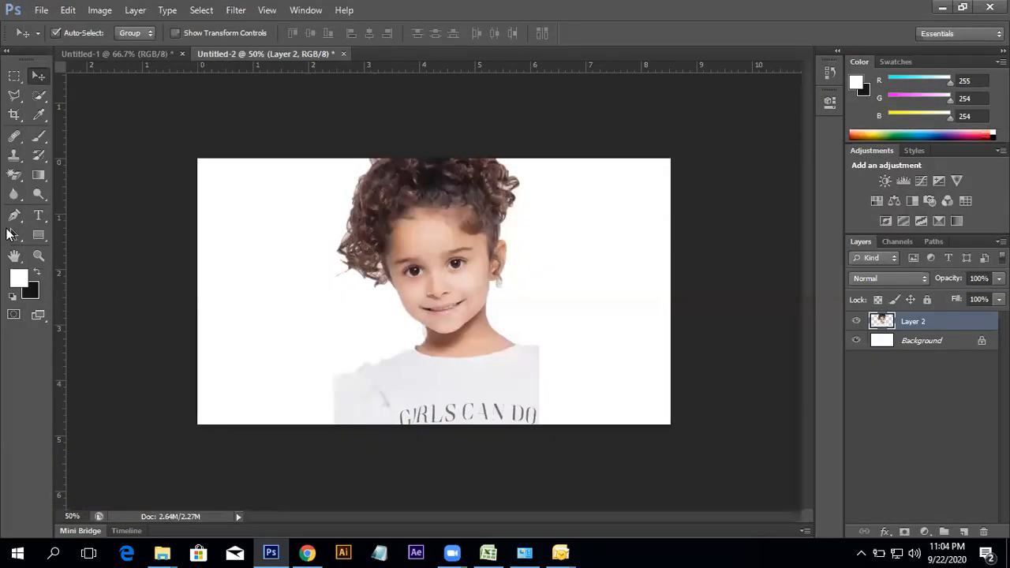
- Swap the foreground and background colors back and set the background color to red
{"action": "left_click", "coordinate": [36, 272]}
{"action": "left_click", "coordinate": [30, 291]}
{"action": "left_click", "coordinate": [579, 215]}
{"action": "left_click", "coordinate": [775, 204]}
- Reopen the Filter Gallery on the girl and try Photocopy with Detail 17 and Darkness 8
{"action": "left_click", "coordinate": [201, 9]}
{"action": "key", "text": "Escape"}
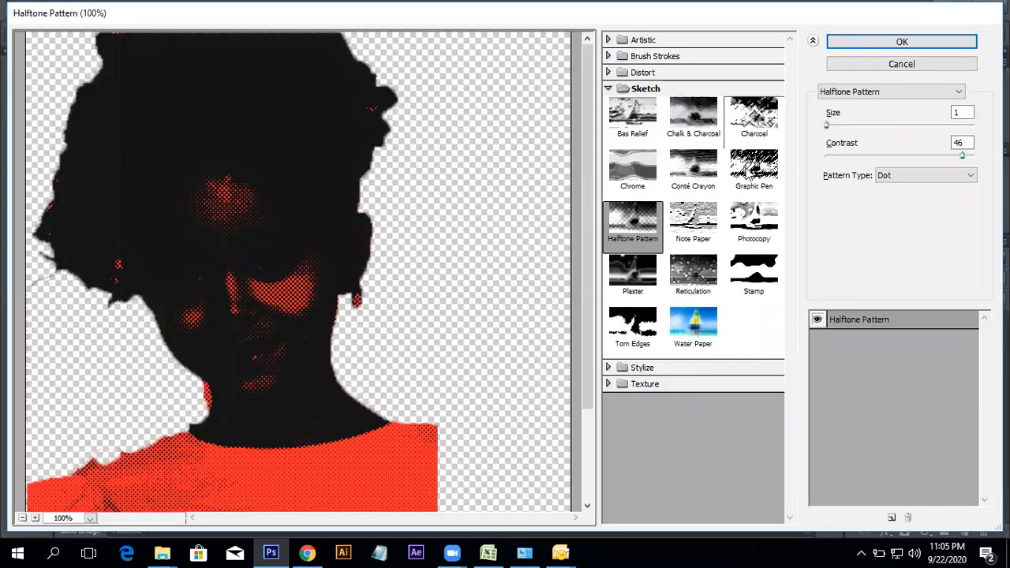
{"action": "left_click", "coordinate": [751, 221]}
{"action": "left_click_drag", "start_coordinate": [864, 125], "coordinate": [927, 126]}
{"action": "mouse_move", "coordinate": [848, 156]}
{"action": "left_mouse_down"}
{"action": "mouse_move", "coordinate": [947, 162]}
{"action": "mouse_move", "coordinate": [890, 165]}
{"action": "mouse_move", "coordinate": [952, 173]}
{"action": "mouse_move", "coordinate": [965, 158]}
{"action": "mouse_move", "coordinate": [826, 157]}
{"action": "mouse_move", "coordinate": [847, 156]}
{"action": "left_mouse_up"}
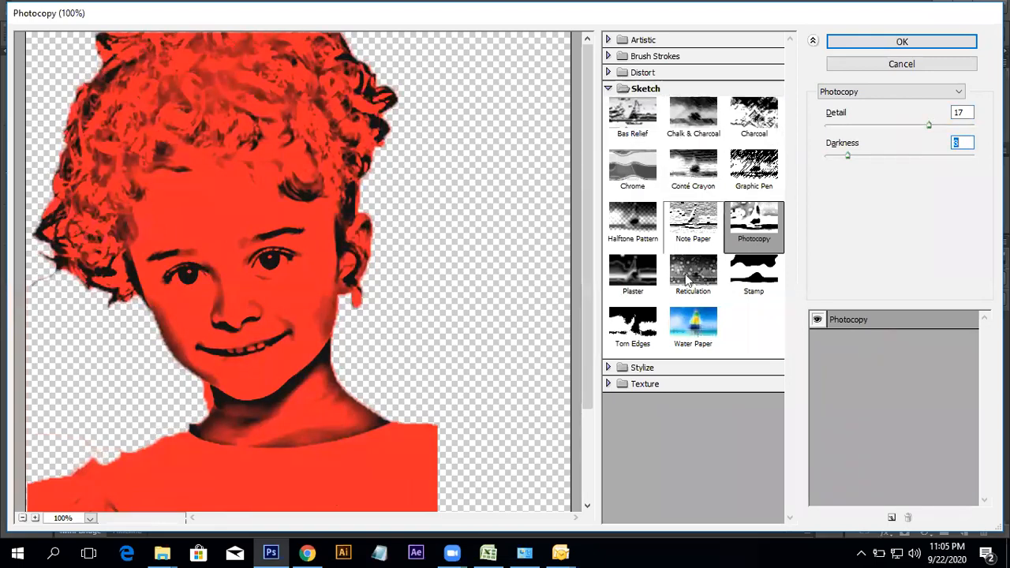
- Preview the Stylize effect Glowing Edges on the girl and close the Filter Gallery without applying it
{"action": "left_click", "coordinate": [642, 367]}
{"action": "left_click", "coordinate": [631, 394]}
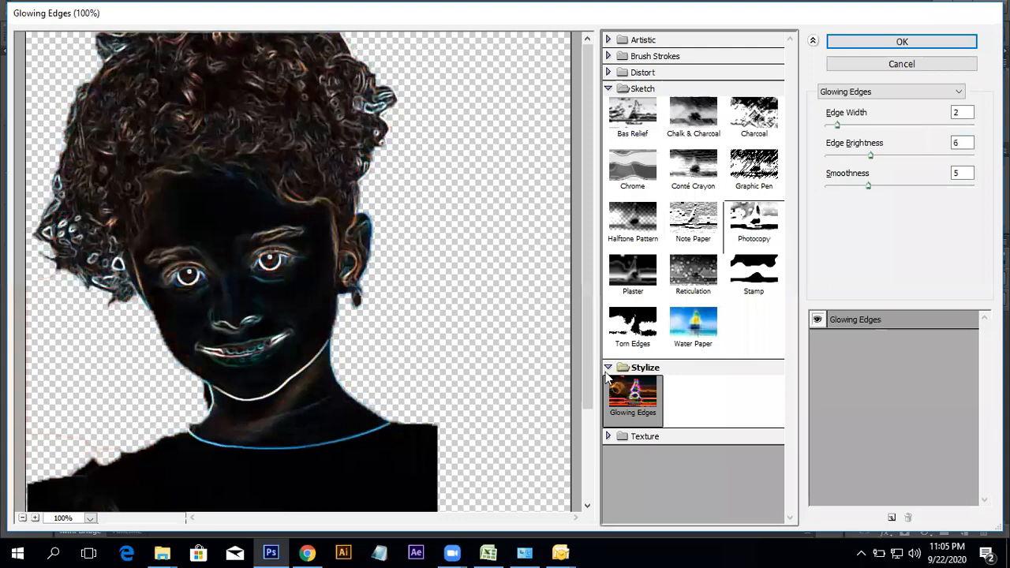
{"action": "left_click", "coordinate": [608, 369]}
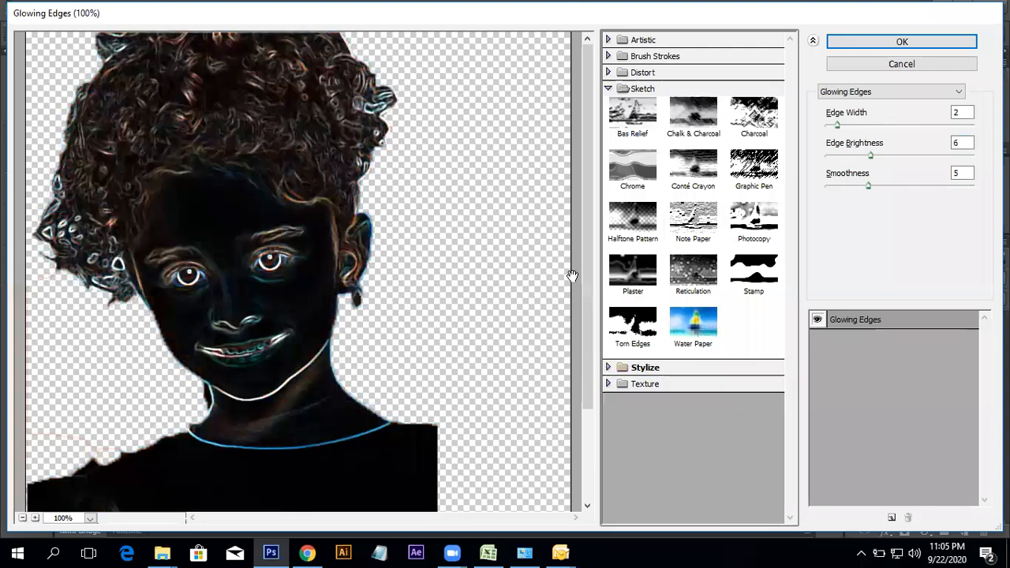
{"action": "left_click", "coordinate": [834, 67]}
{"action": "left_click", "coordinate": [834, 67]}
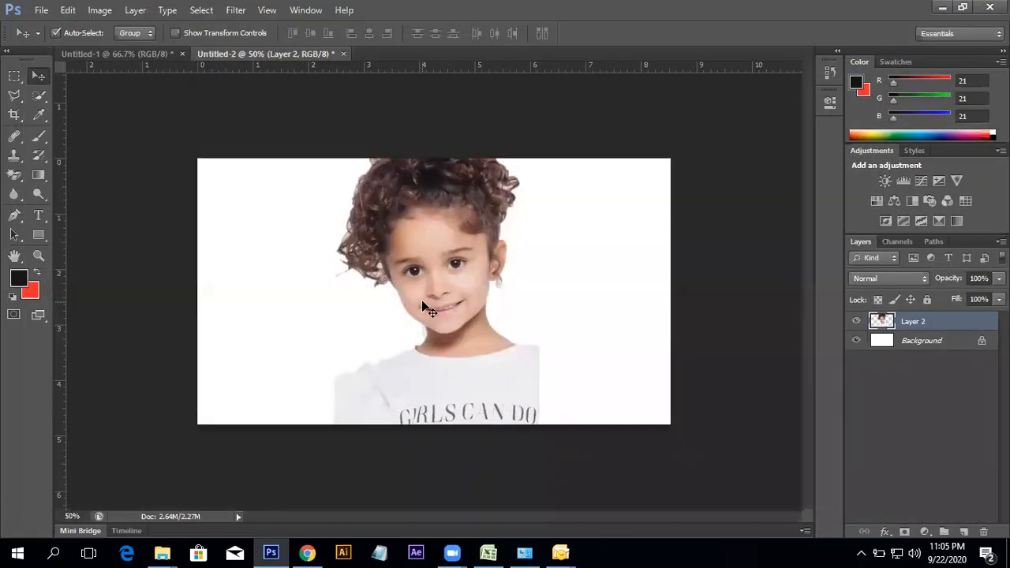
- Delete the girl layer, and add a new layer filled with the dark foreground color above the white background
{"action": "key", "text": "Delete"}
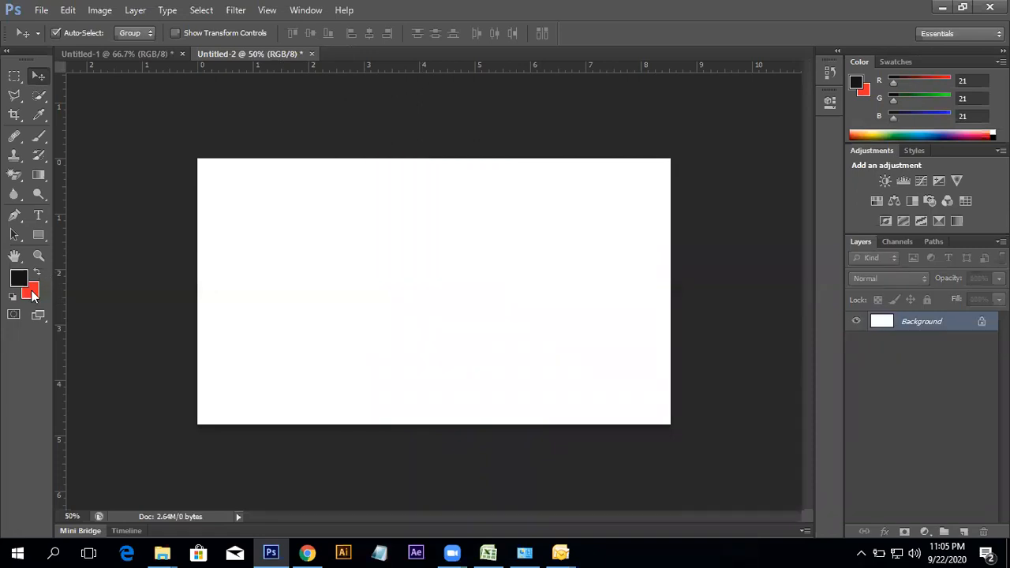
{"action": "key", "text": "alt+BackSpace"}
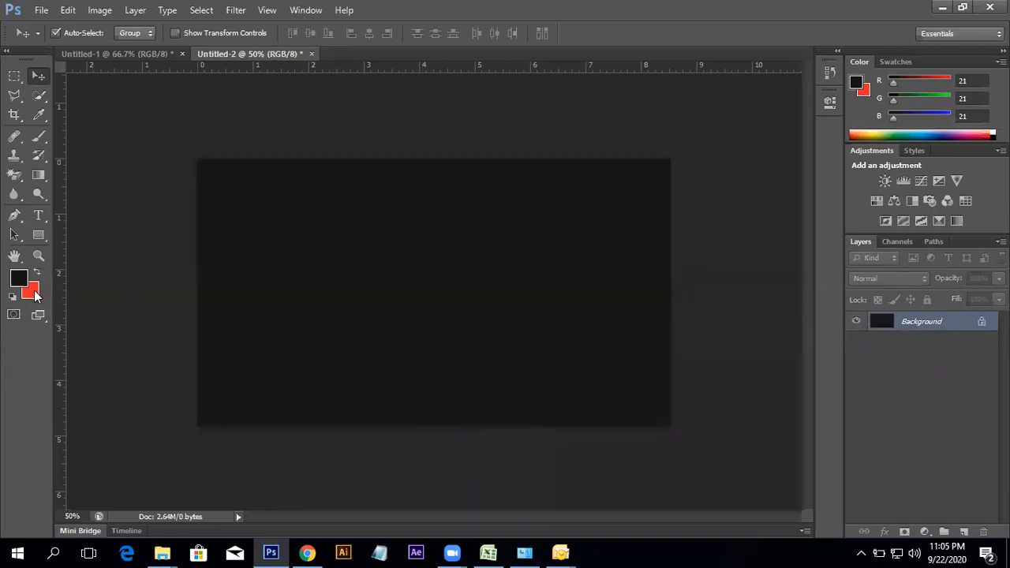
{"action": "key", "text": "ctrl+z"}
{"action": "left_click", "coordinate": [961, 529]}
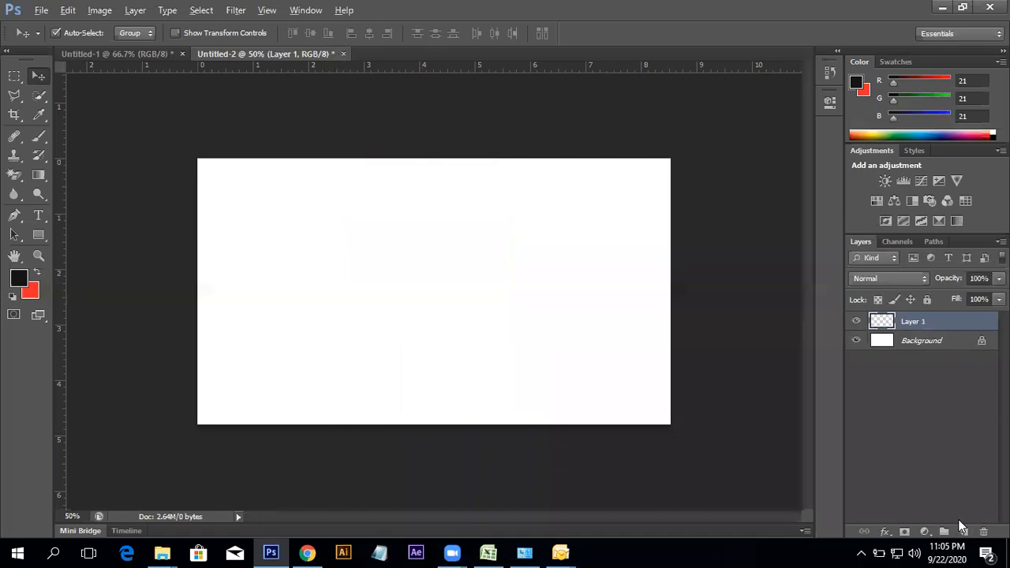
{"action": "key", "text": "alt+BackSpace"}
- Try the Halftone Pattern filter with Dot pattern, Size 6 and Contrast 46 on the dark layer, and close the Filter Gallery without applying it
{"action": "left_click", "coordinate": [235, 9]}
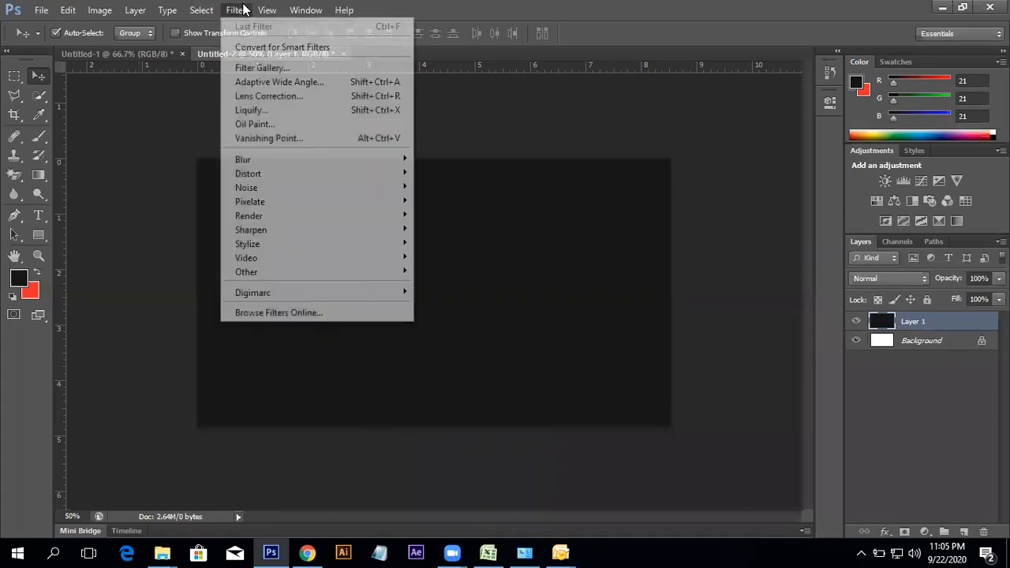
{"action": "key", "text": "Escape"}
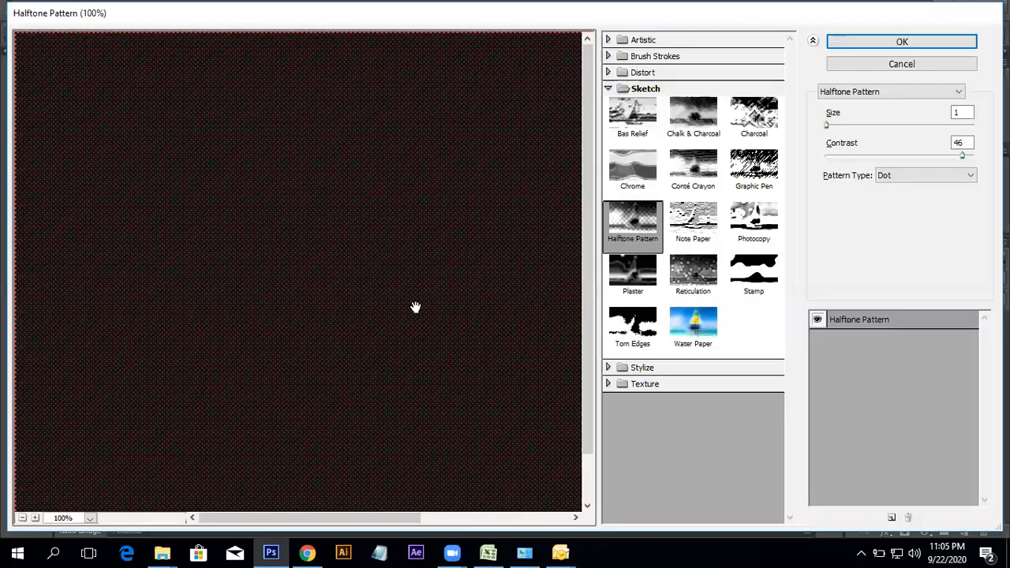
{"action": "left_click", "coordinate": [373, 300], "text": "alt"}
{"action": "left_click", "coordinate": [372, 299], "text": "alt"}
{"action": "left_click", "coordinate": [360, 291], "text": "ctrl"}
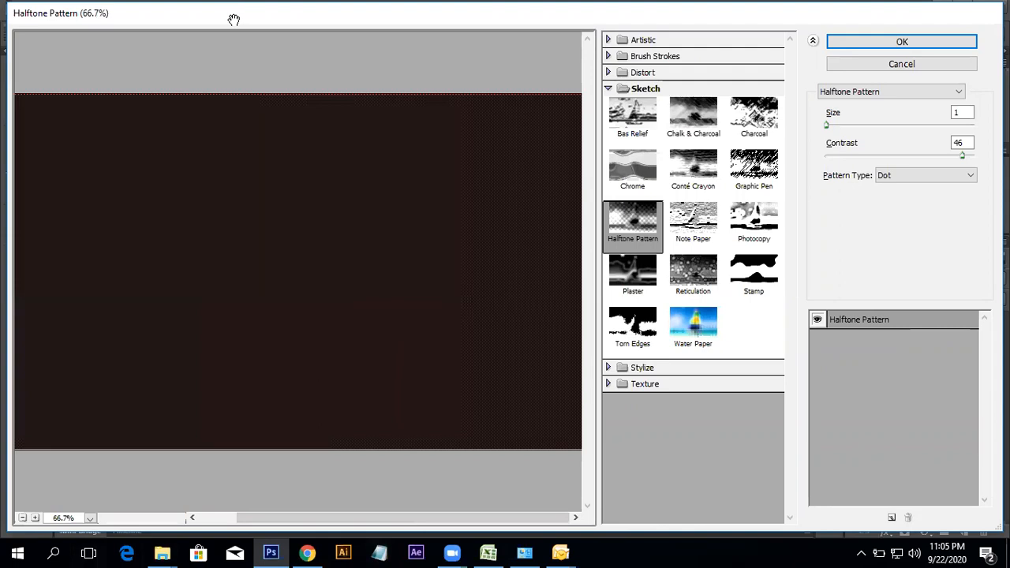
{"action": "left_click_drag", "start_coordinate": [829, 128], "coordinate": [908, 127]}
{"action": "left_click", "coordinate": [877, 129]}
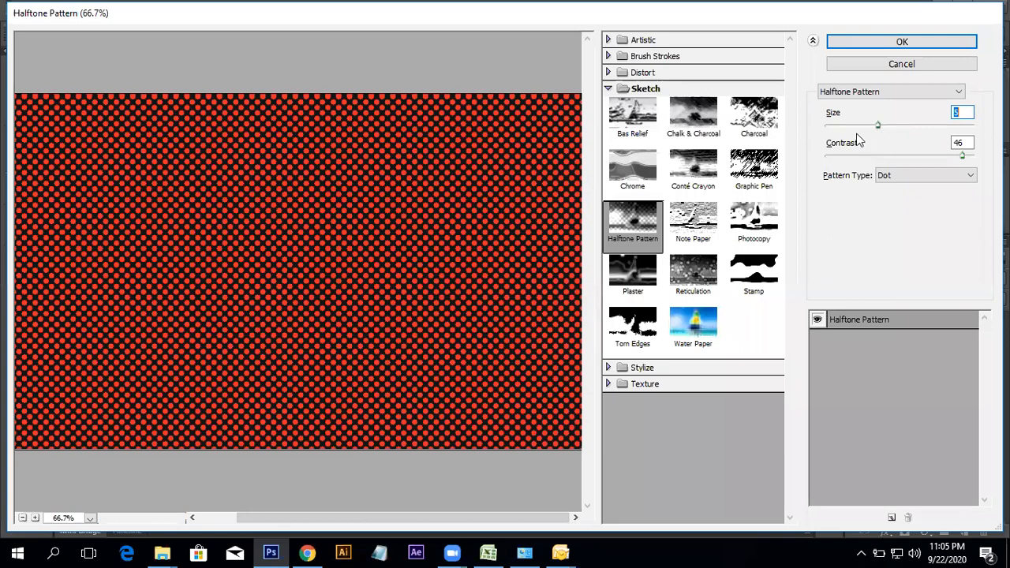
{"action": "left_click", "coordinate": [887, 124]}
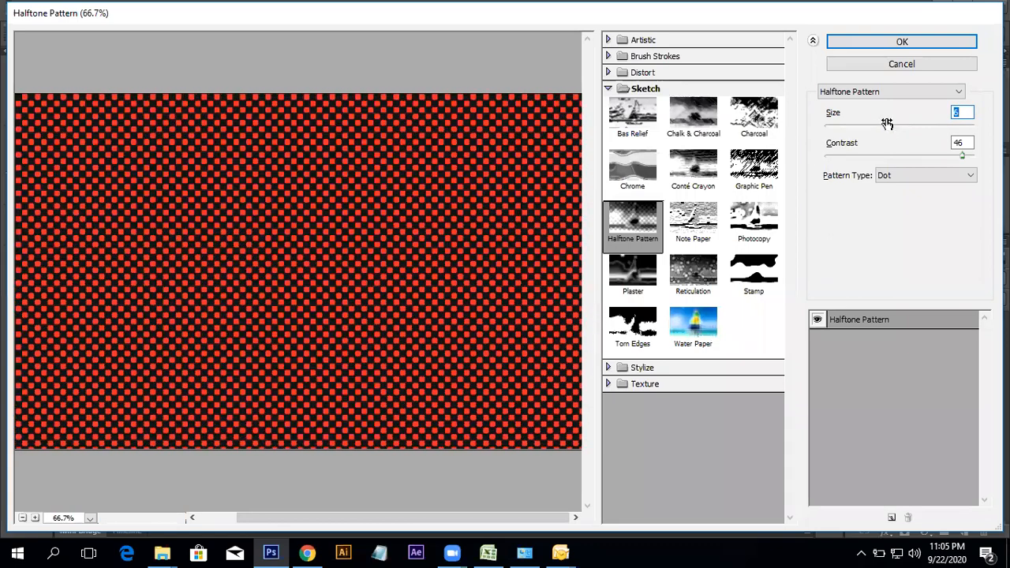
{"action": "left_click", "coordinate": [885, 69]}
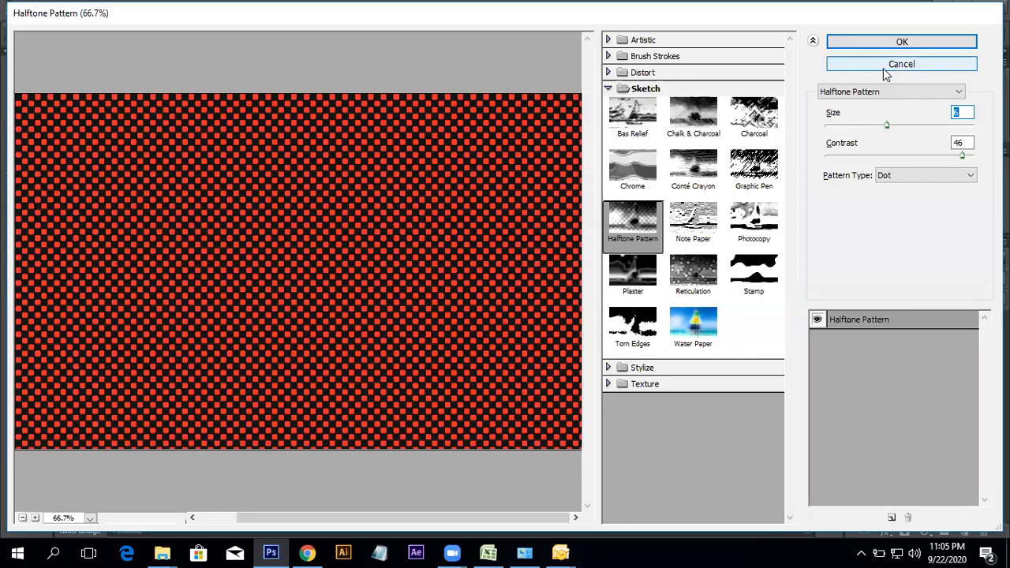
- Set the background color to turquoise (20ffcd) and the foreground color to off-white (RGB 238, 243, 232)
{"action": "left_click", "coordinate": [30, 290]}
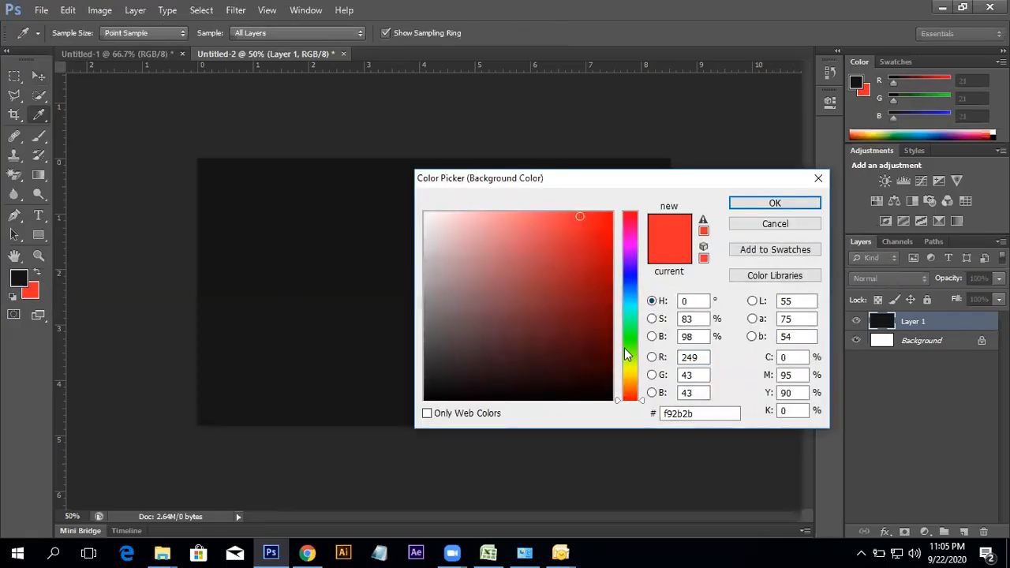
{"action": "left_click", "coordinate": [627, 313]}
{"action": "left_click_drag", "start_coordinate": [588, 224], "coordinate": [588, 212]}
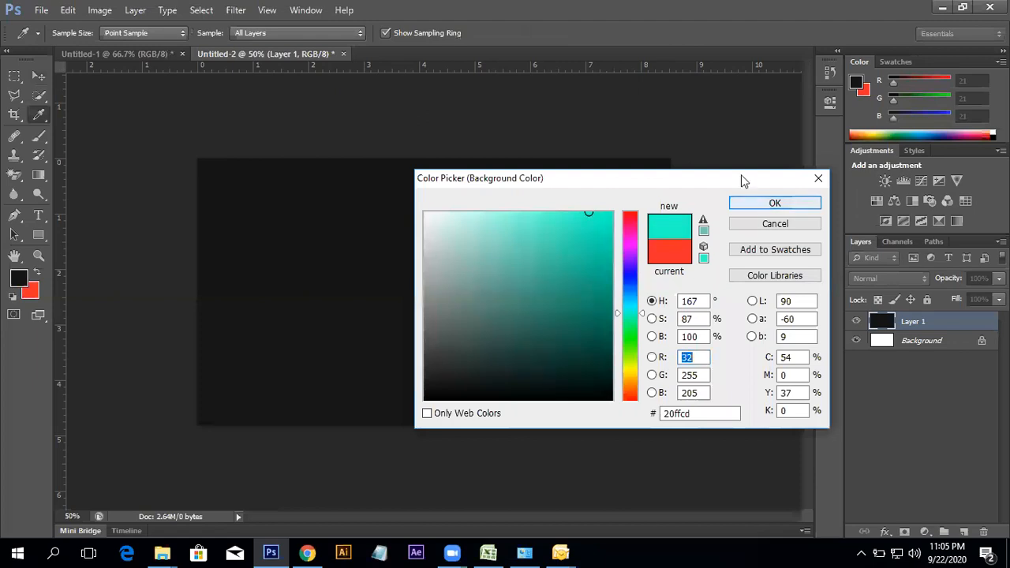
{"action": "left_click", "coordinate": [762, 202]}
{"action": "left_click", "coordinate": [17, 280]}
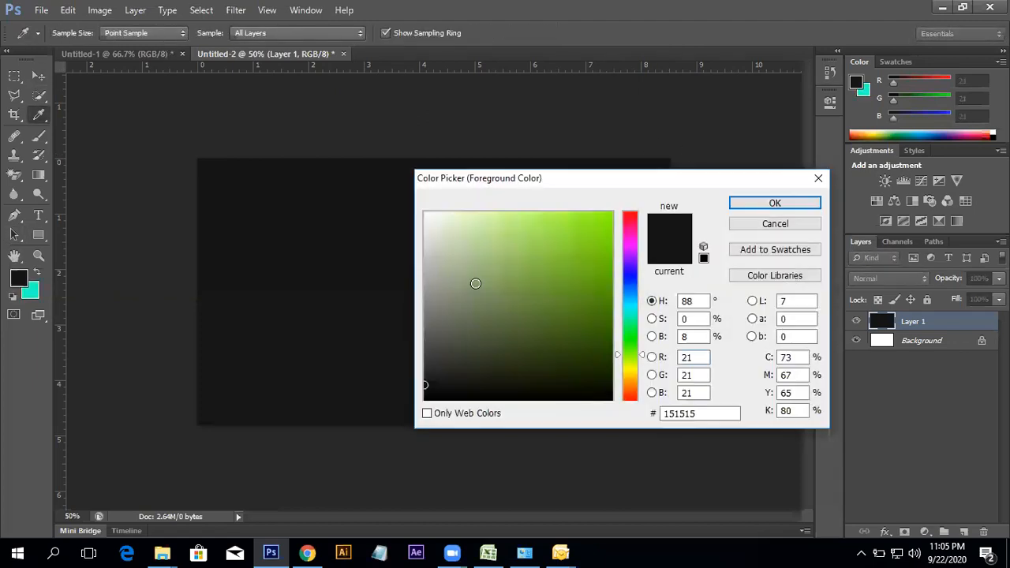
{"action": "left_click", "coordinate": [431, 219]}
{"action": "left_click", "coordinate": [759, 206]}
{"action": "key", "text": "v"}
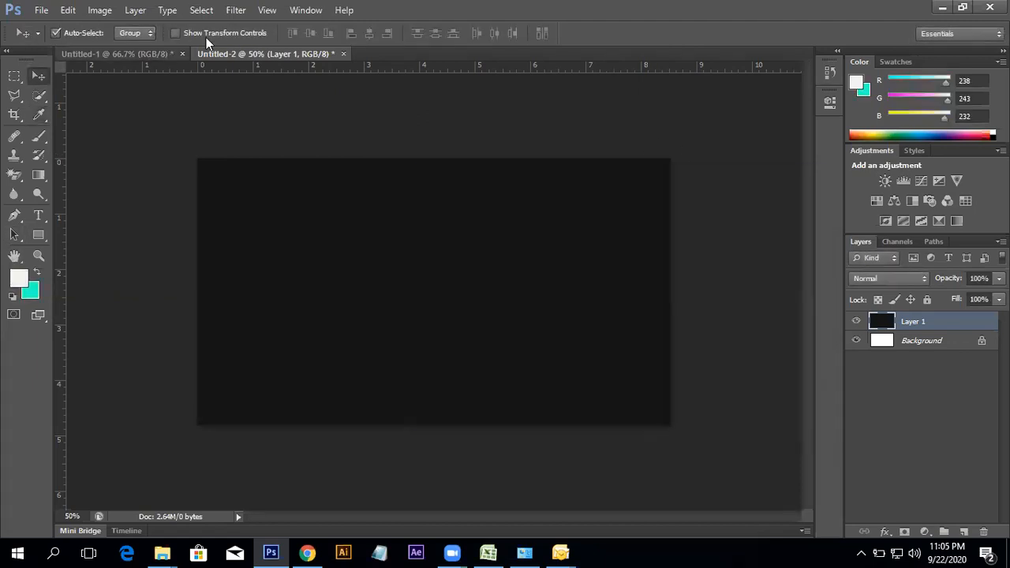
- Reopen the Filter Gallery on the dark layer and try Halftone Pattern with dots, Size 4 and Contrast 46
{"action": "left_click", "coordinate": [237, 11]}
{"action": "left_click", "coordinate": [265, 68]}
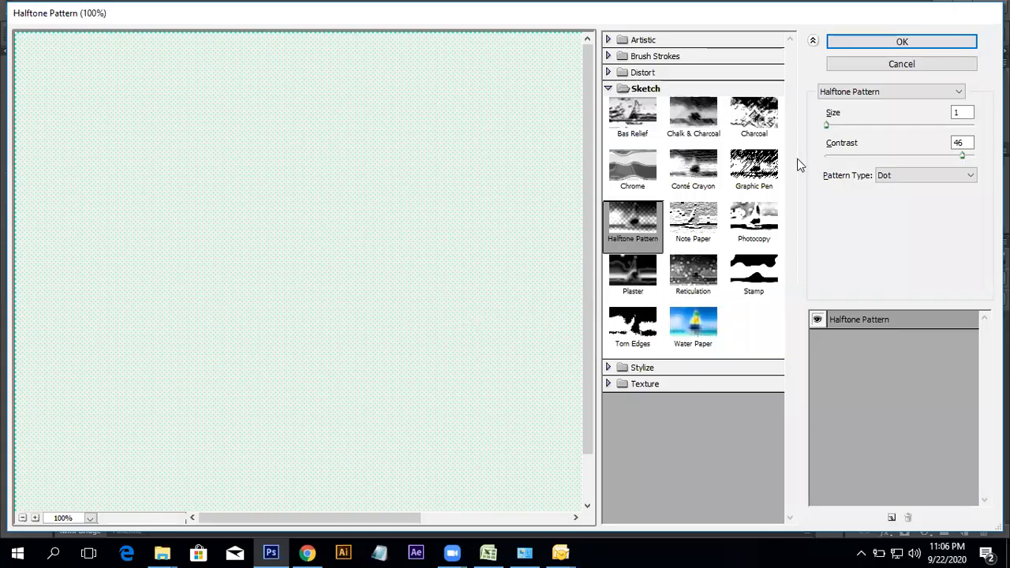
{"action": "left_click_drag", "start_coordinate": [827, 124], "coordinate": [858, 127]}
{"action": "left_click", "coordinate": [345, 267], "text": "alt"}
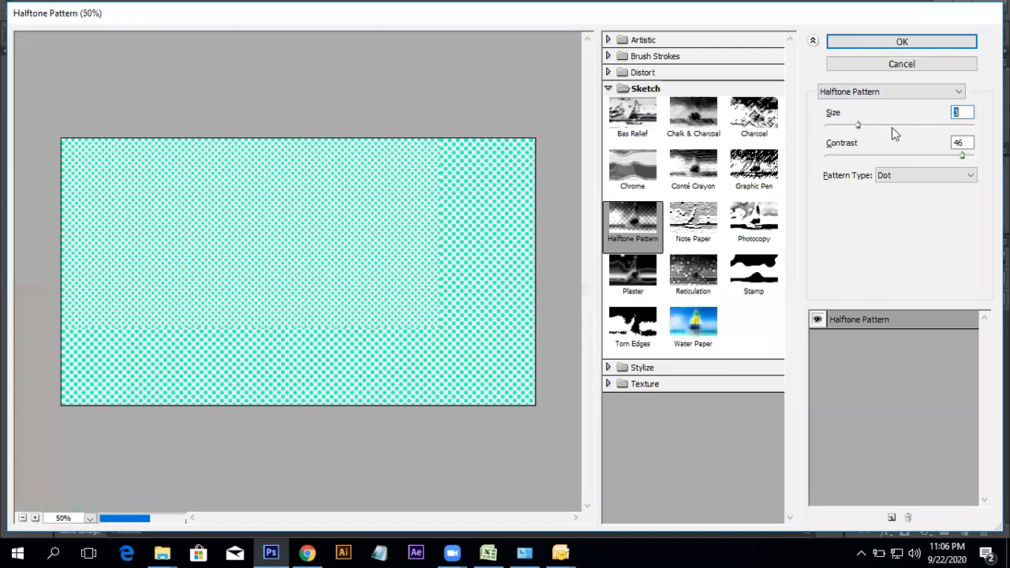
{"action": "left_click_drag", "start_coordinate": [957, 160], "coordinate": [867, 163]}
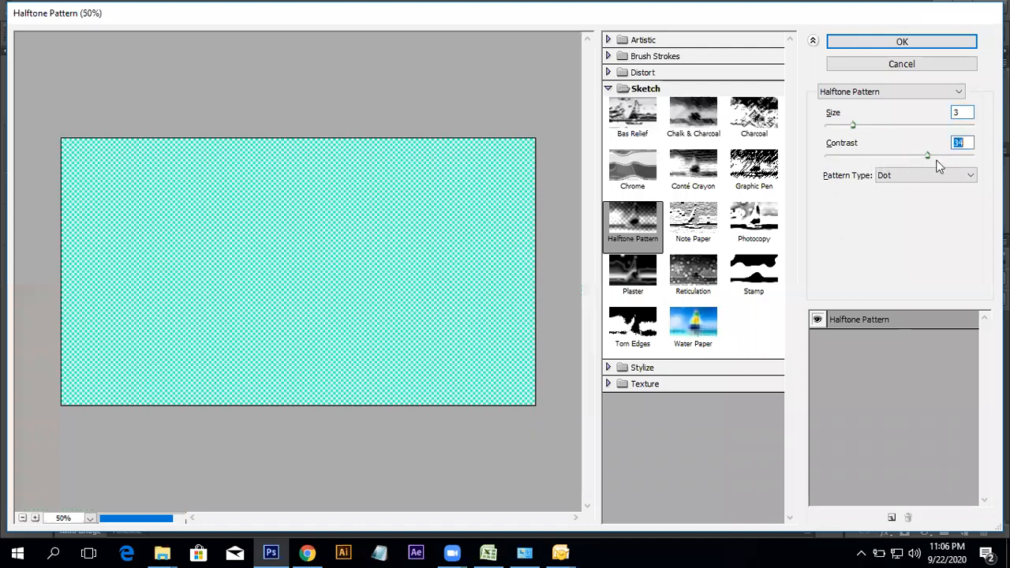
{"action": "left_click_drag", "start_coordinate": [854, 128], "coordinate": [871, 131]}
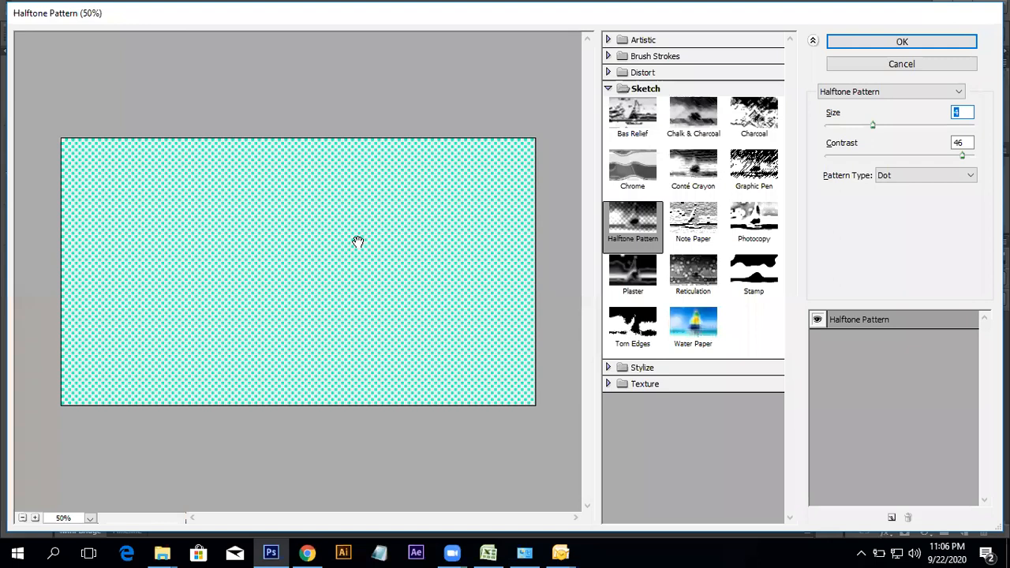
- Apply the Note Paper filter to the layer with Image Balance 3, Graininess 18 and Relief 14, and inspect the texture closer
{"action": "left_click", "coordinate": [689, 218]}
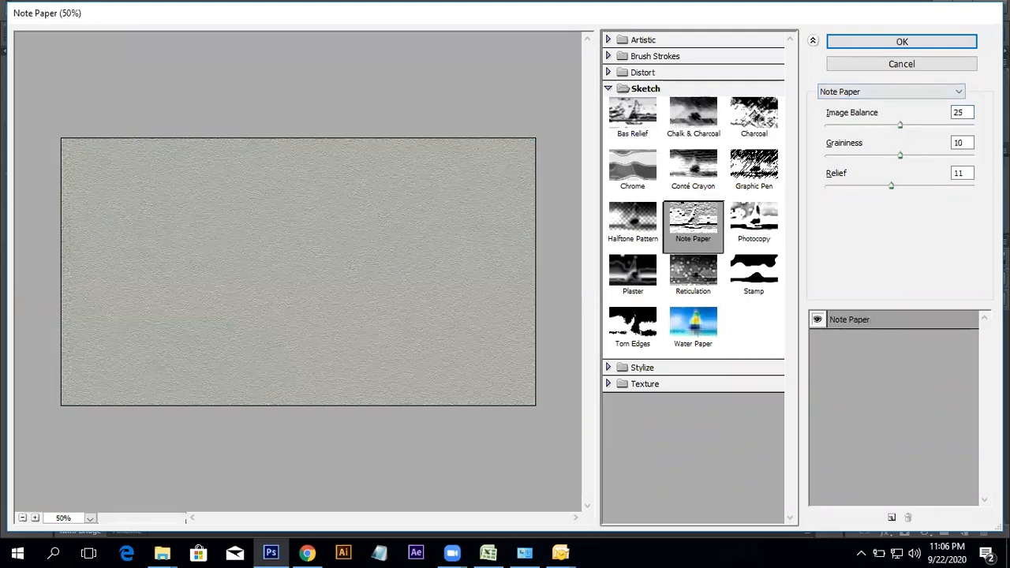
{"action": "left_click_drag", "start_coordinate": [900, 127], "coordinate": [833, 139]}
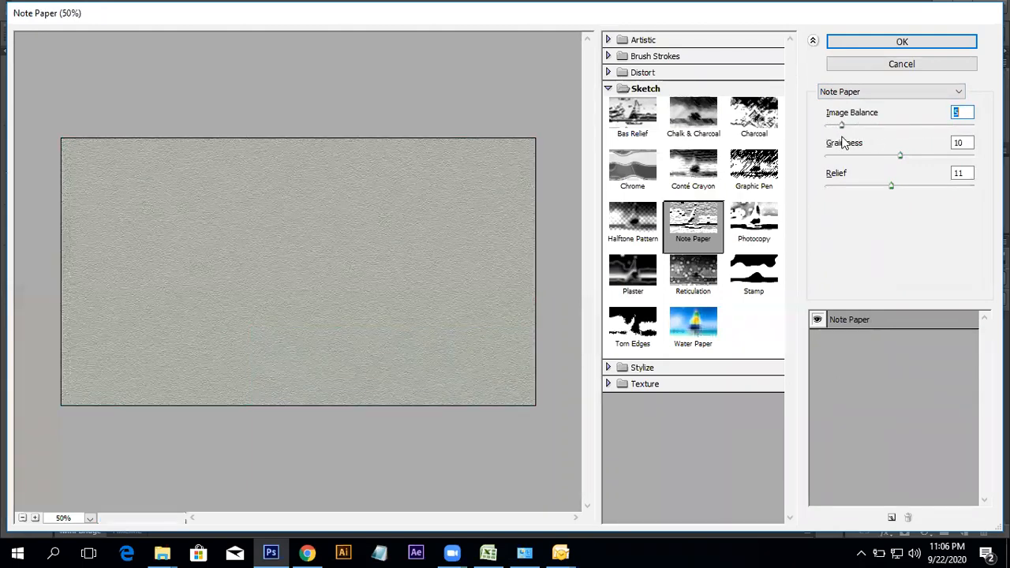
{"action": "left_click_drag", "start_coordinate": [904, 159], "coordinate": [942, 163]}
{"action": "mouse_move", "coordinate": [890, 188]}
{"action": "left_mouse_down"}
{"action": "mouse_move", "coordinate": [825, 189]}
{"action": "mouse_move", "coordinate": [941, 189]}
{"action": "mouse_move", "coordinate": [894, 194]}
{"action": "mouse_move", "coordinate": [905, 195]}
{"action": "left_mouse_up"}
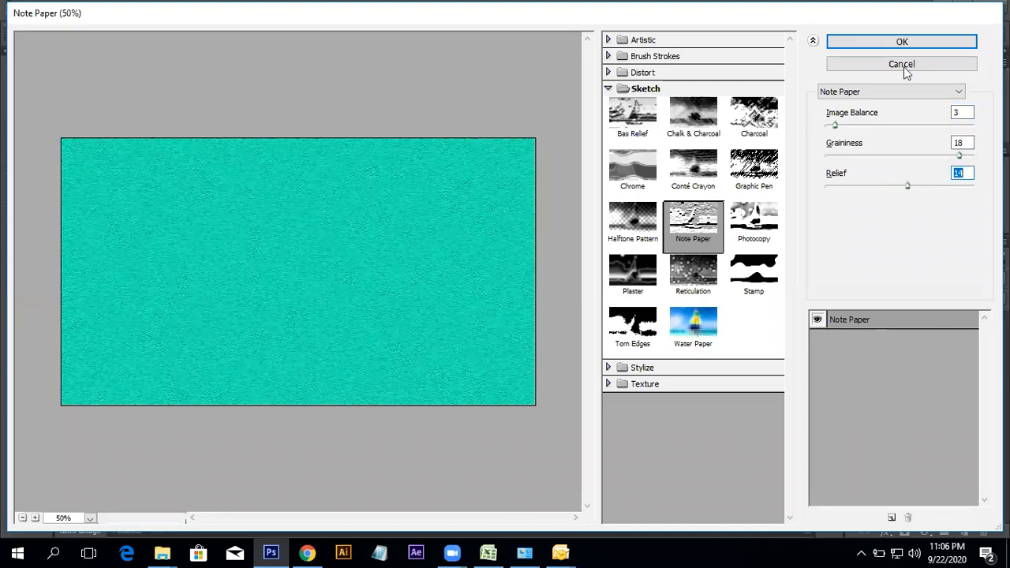
{"action": "left_click", "coordinate": [904, 42]}
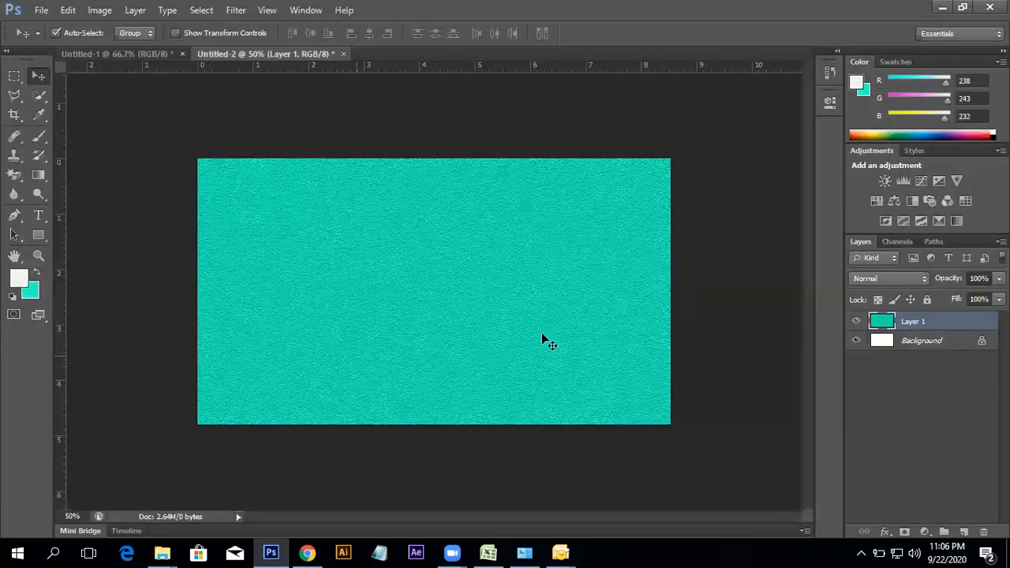
{"action": "key", "text": "ctrl+plus"}
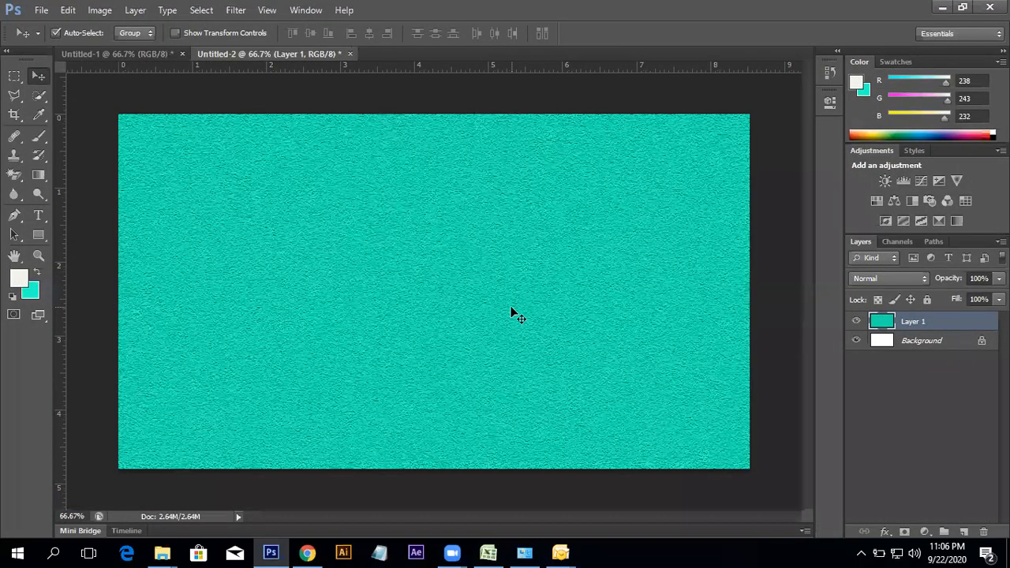
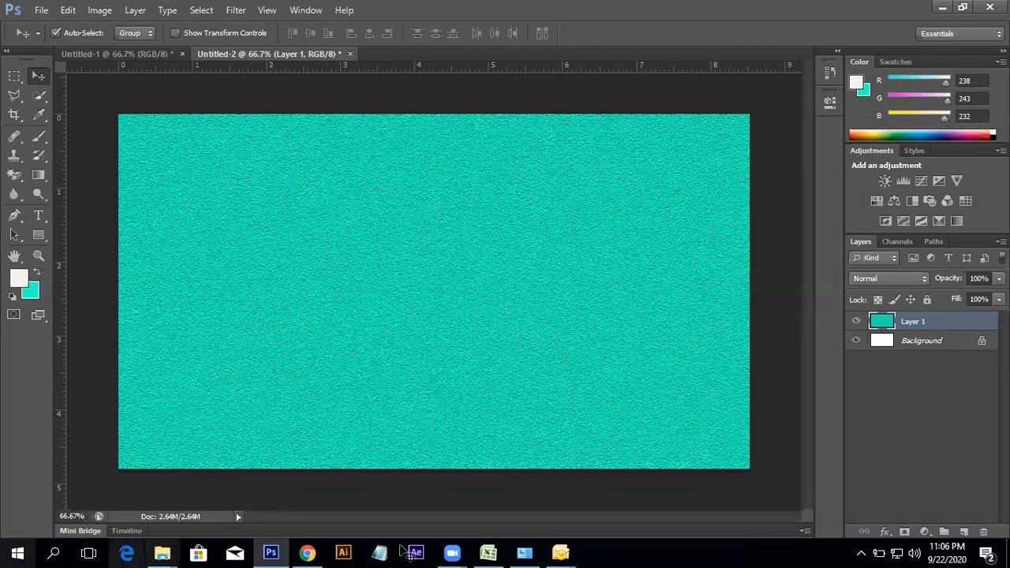
- Replace the turquoise textured layer with a new layer filled with a black (000000) foreground color
{"action": "key", "text": "Delete"}
{"action": "left_click", "coordinate": [961, 533]}
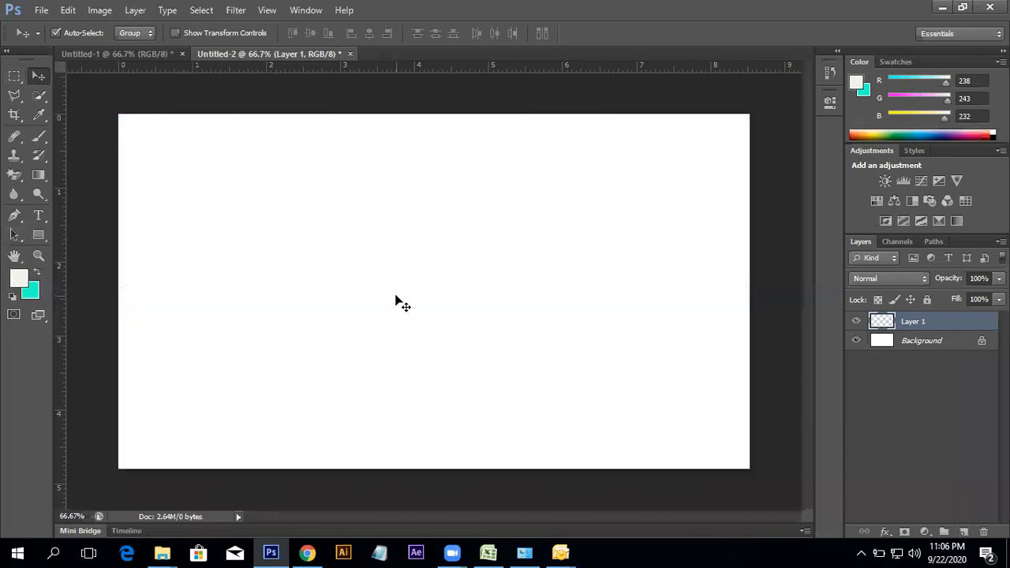
{"action": "left_click", "coordinate": [26, 279]}
{"action": "left_click", "coordinate": [609, 215]}
{"action": "left_click", "coordinate": [626, 380]}
{"action": "left_click_drag", "start_coordinate": [505, 381], "coordinate": [381, 403]}
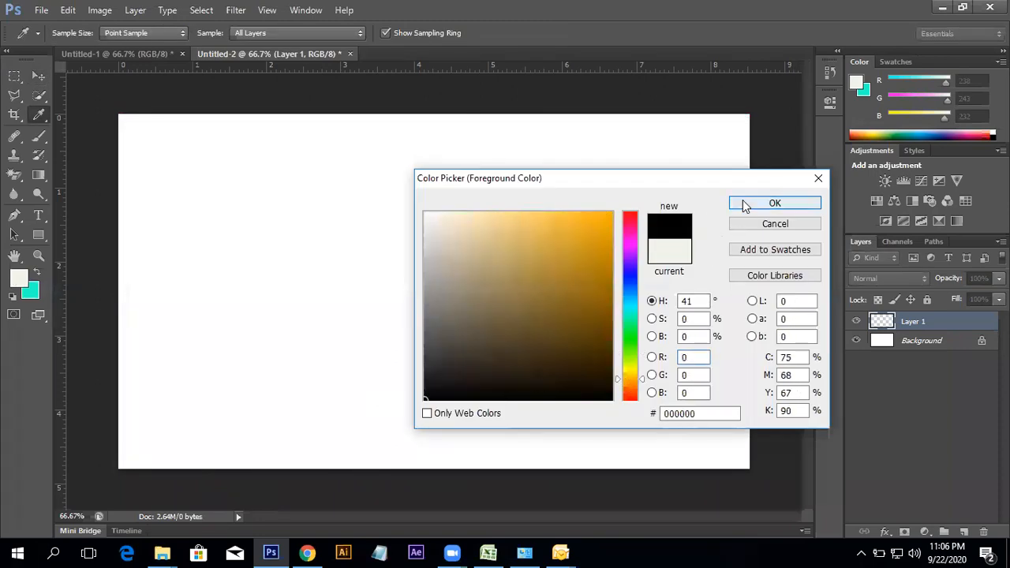
{"action": "left_click", "coordinate": [774, 203]}
{"action": "key", "text": "alt+BackSpace"}
- Open the Filter Gallery on the black layer and preview the Stylize effect Glowing Edges on the whole canvas
{"action": "left_click", "coordinate": [237, 9]}
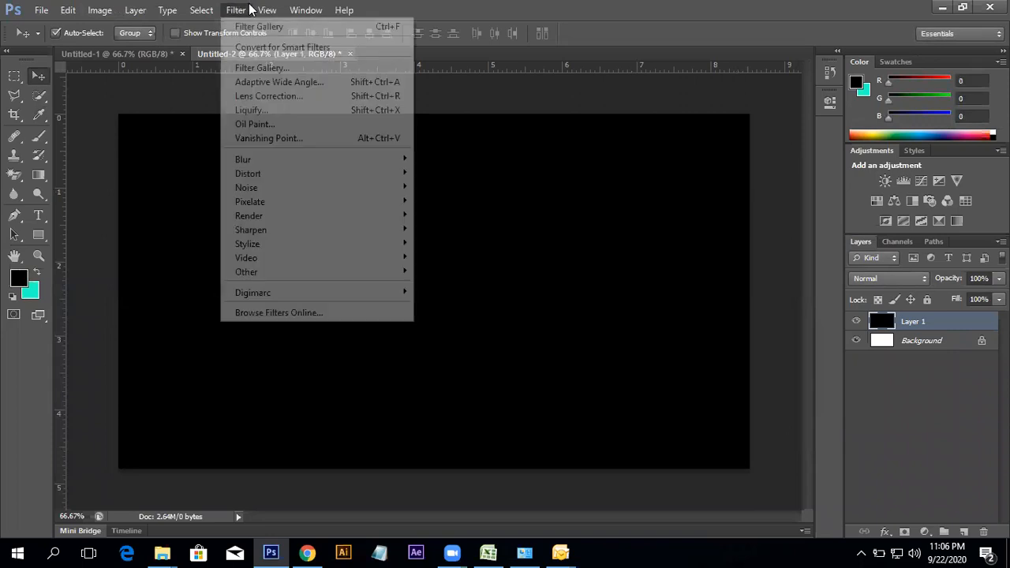
{"action": "left_click", "coordinate": [262, 68]}
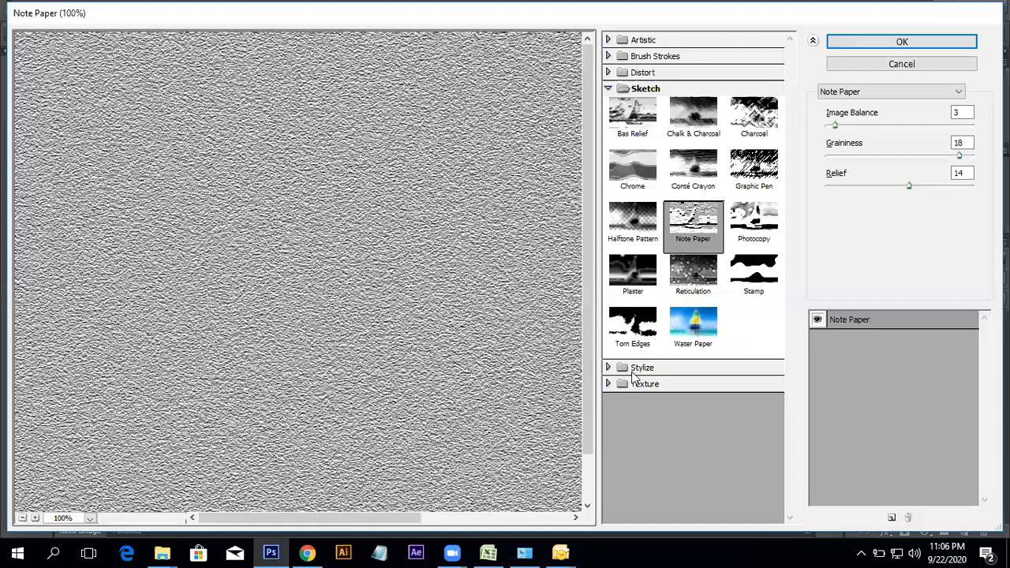
{"action": "left_click", "coordinate": [637, 368]}
{"action": "left_click", "coordinate": [630, 402]}
{"action": "left_click", "coordinate": [405, 290], "text": "alt"}
{"action": "left_click", "coordinate": [406, 290], "text": "alt"}
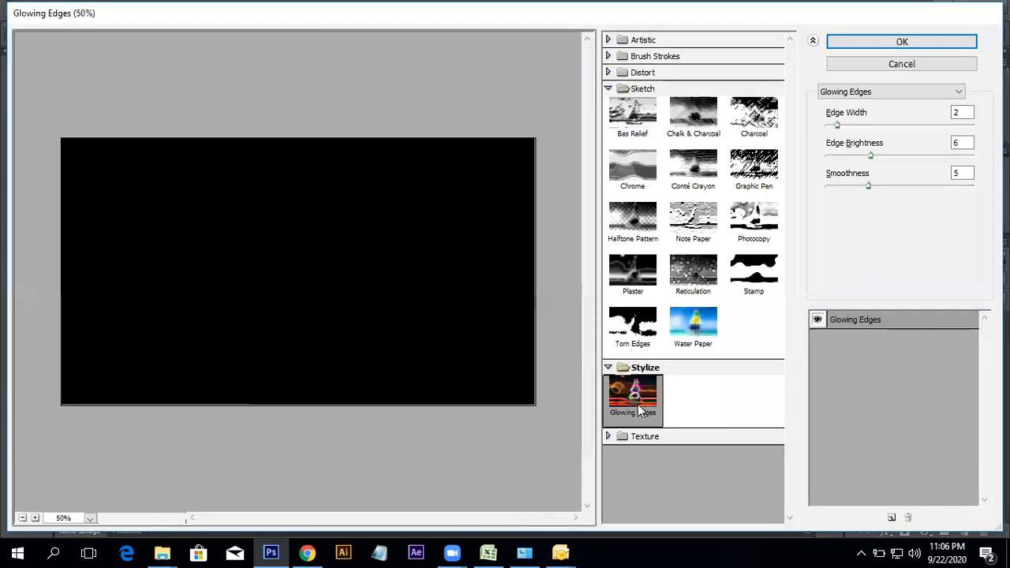
- Preview Bas Relief, and try Chalk & Charcoal with Charcoal Area 20 and Stroke Pressure 2 on the black layer
{"action": "left_click", "coordinate": [649, 130]}
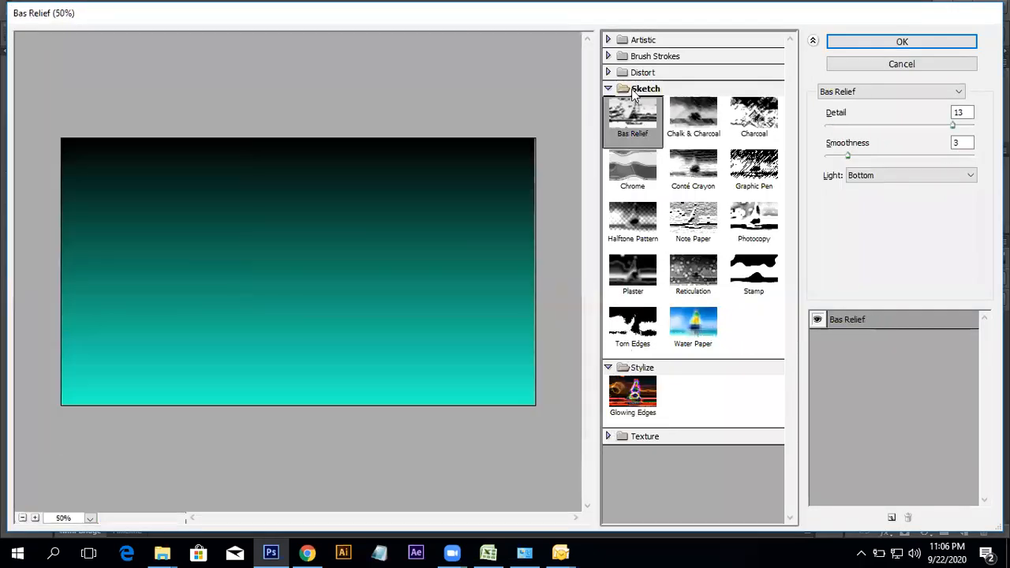
{"action": "left_click", "coordinate": [688, 130]}
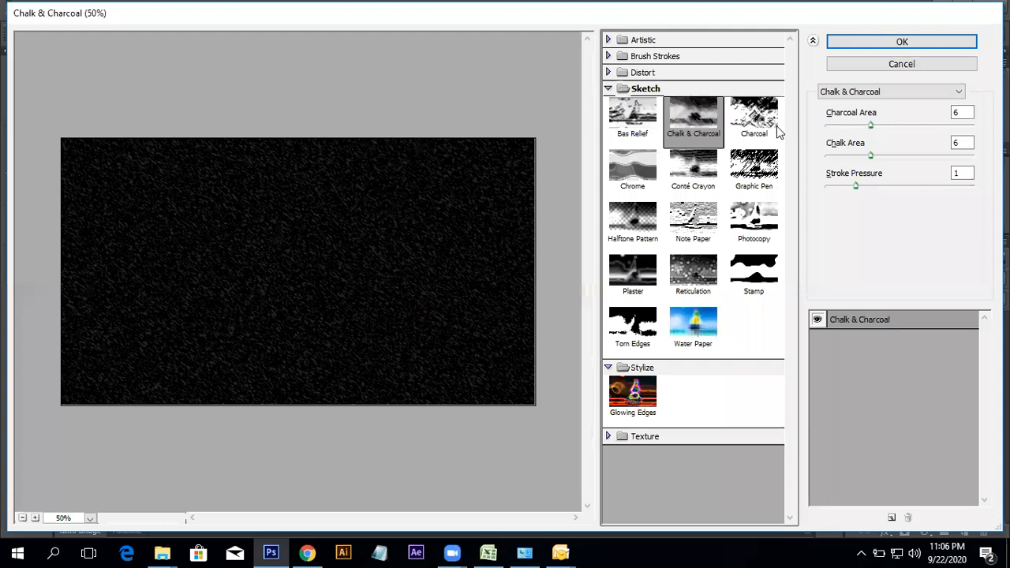
{"action": "left_click_drag", "start_coordinate": [871, 126], "coordinate": [975, 125]}
{"action": "mouse_move", "coordinate": [871, 156]}
{"action": "left_mouse_down"}
{"action": "mouse_move", "coordinate": [898, 158]}
{"action": "mouse_move", "coordinate": [810, 160]}
{"action": "mouse_move", "coordinate": [941, 187]}
{"action": "mouse_move", "coordinate": [873, 187]}
{"action": "left_mouse_up"}
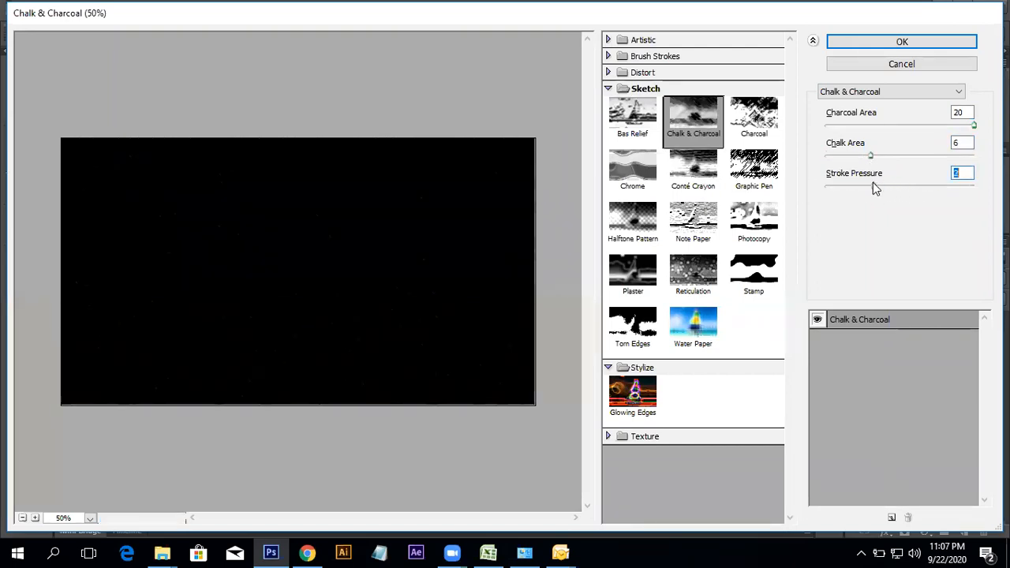
- Try the Graphic Pen filter with stroke lengths up to 15 and Light/Dark Balance 13
{"action": "left_click", "coordinate": [753, 170]}
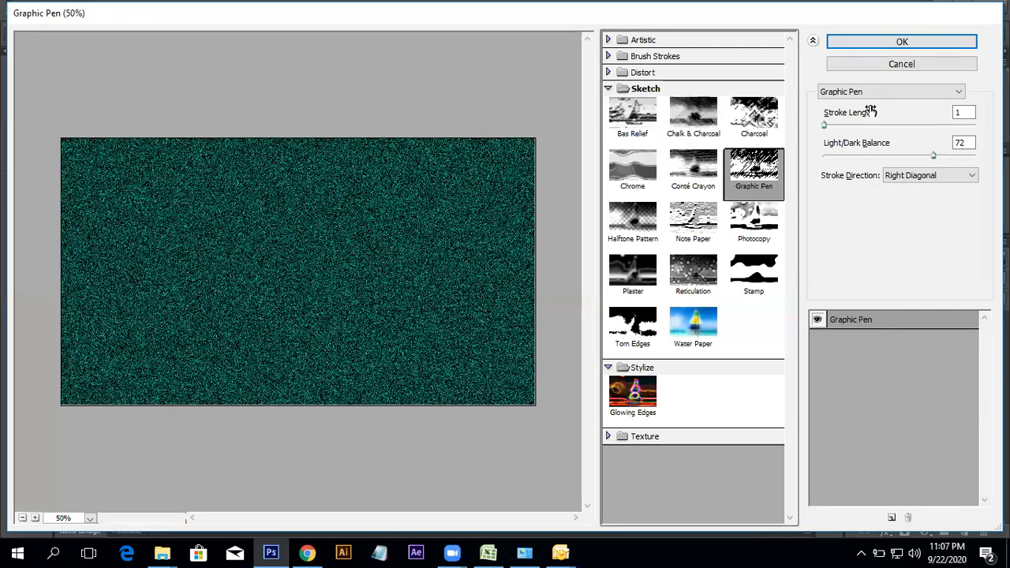
{"action": "left_click", "coordinate": [913, 125]}
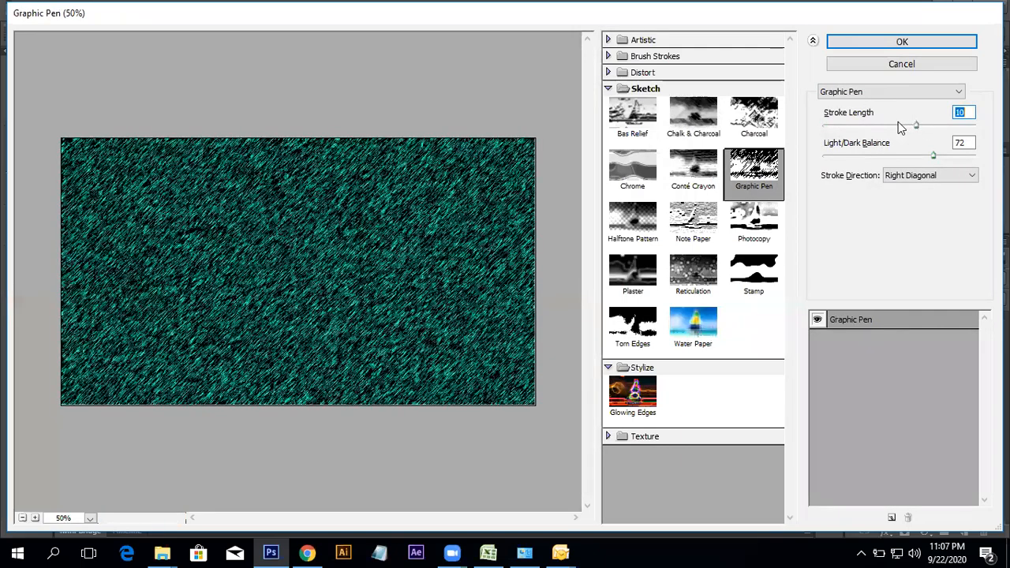
{"action": "left_click", "coordinate": [940, 125]}
{"action": "left_click", "coordinate": [974, 125]}
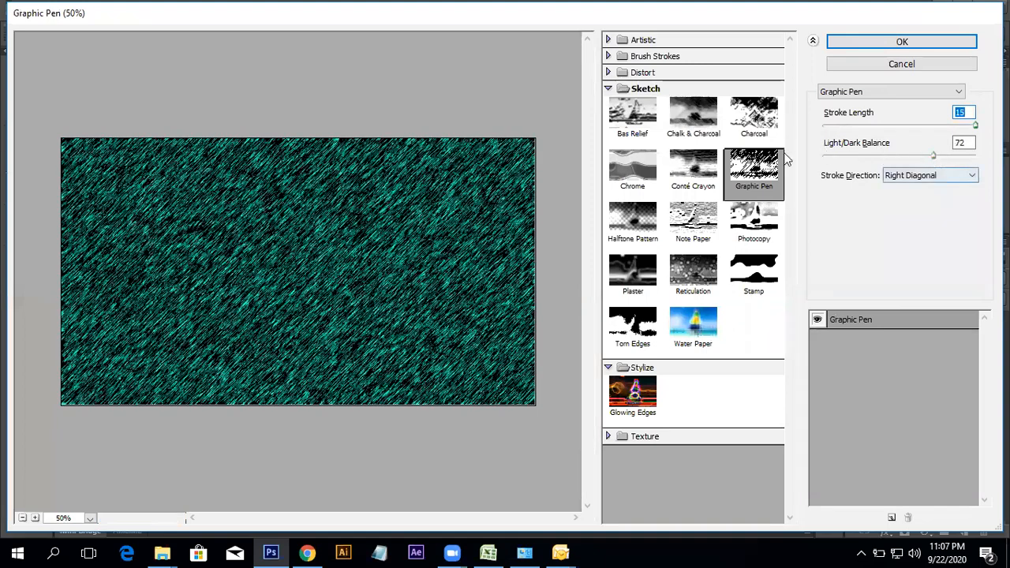
{"action": "left_click", "coordinate": [841, 156]}
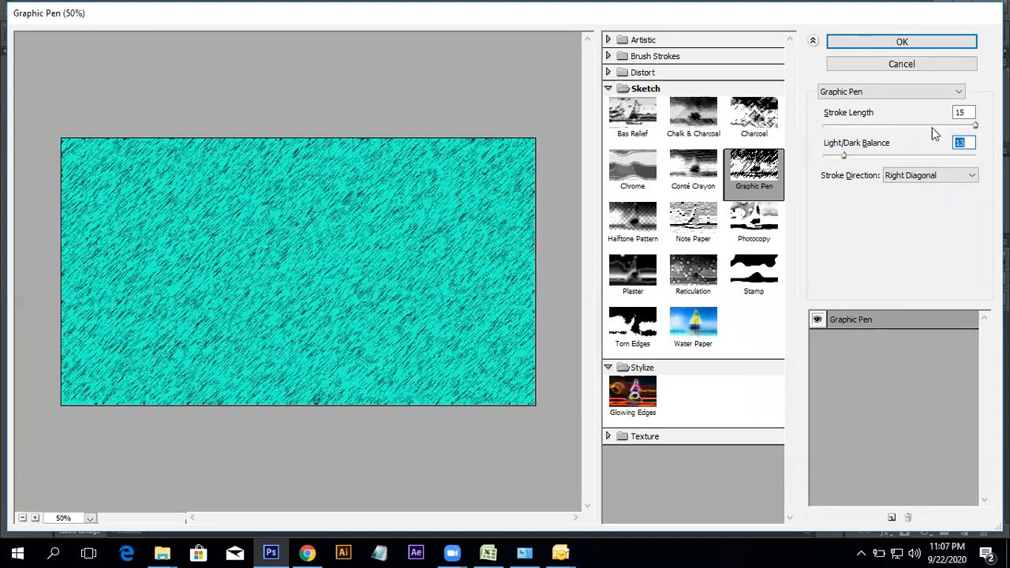
{"action": "left_click_drag", "start_coordinate": [952, 128], "coordinate": [865, 120]}
{"action": "left_click", "coordinate": [932, 129]}
- Preview the Sketch effects Note Paper, Halftone Pattern, Bas Relief and Chrome on the black layer
{"action": "left_click", "coordinate": [710, 224]}
{"action": "left_click", "coordinate": [649, 230]}
{"action": "left_click", "coordinate": [632, 118]}
{"action": "left_click", "coordinate": [632, 170]}
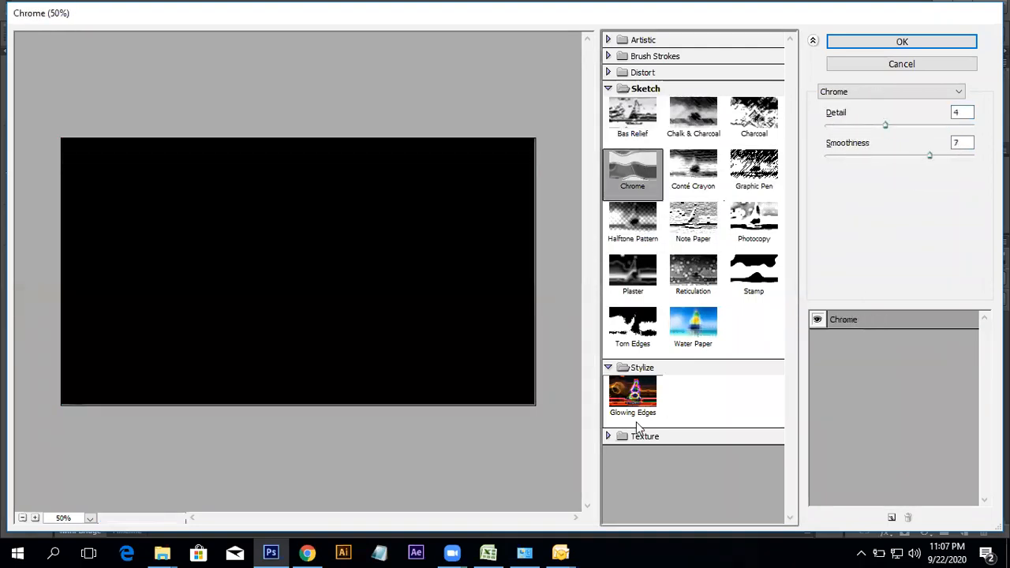
- Preview the Texture effects Craquelure and Stained Glass on the black layer
{"action": "left_click", "coordinate": [609, 438]}
{"action": "left_click", "coordinate": [644, 457]}
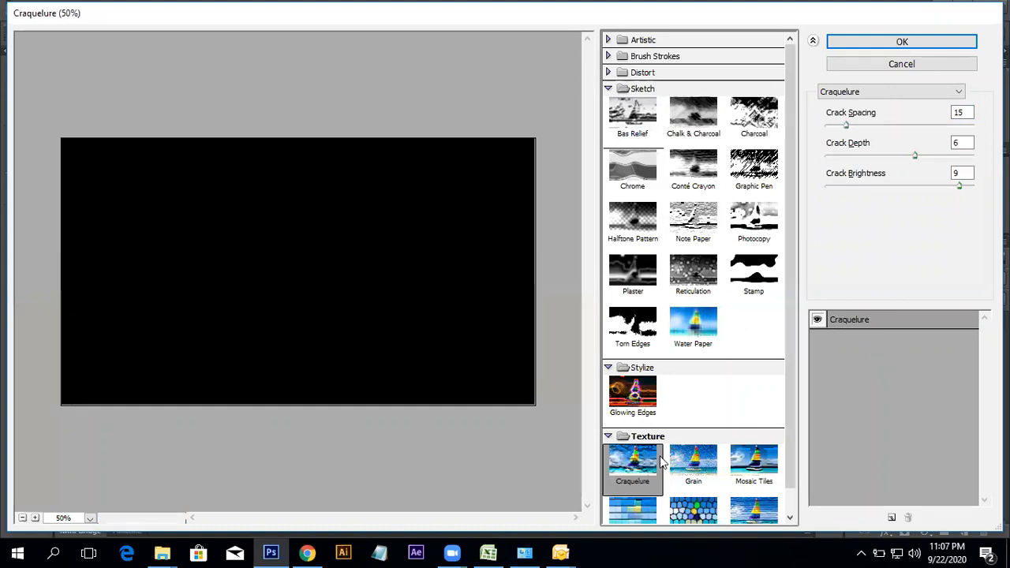
{"action": "scroll", "coordinate": [668, 460], "scroll_direction": "down", "scroll_amount": 2}
{"action": "left_click", "coordinate": [693, 490]}
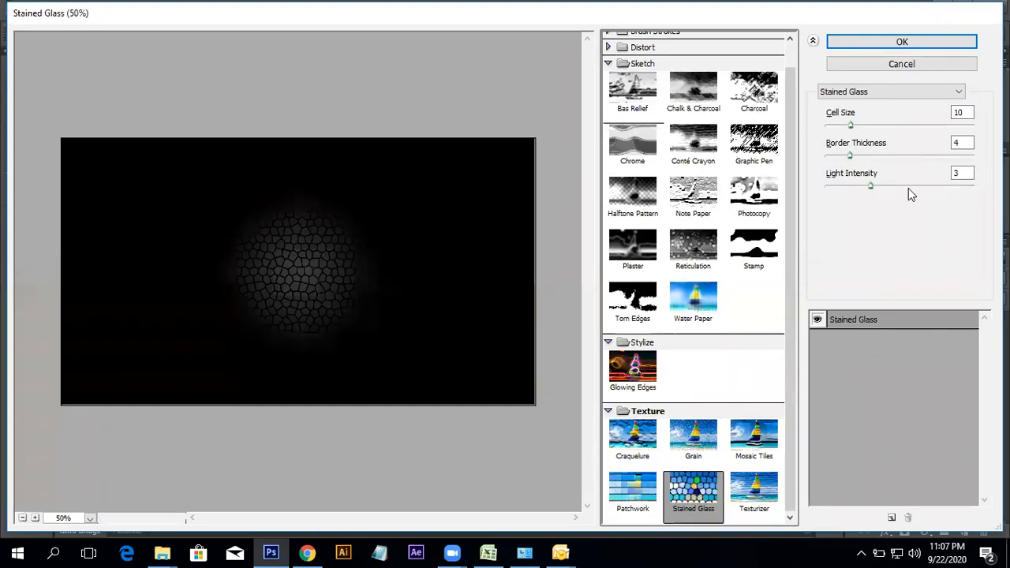
- Try Stained Glass with Cell Size 2 and Patchwork with Square Size 3 and Relief 14 on the black layer
{"action": "left_click_drag", "start_coordinate": [850, 127], "coordinate": [826, 128]}
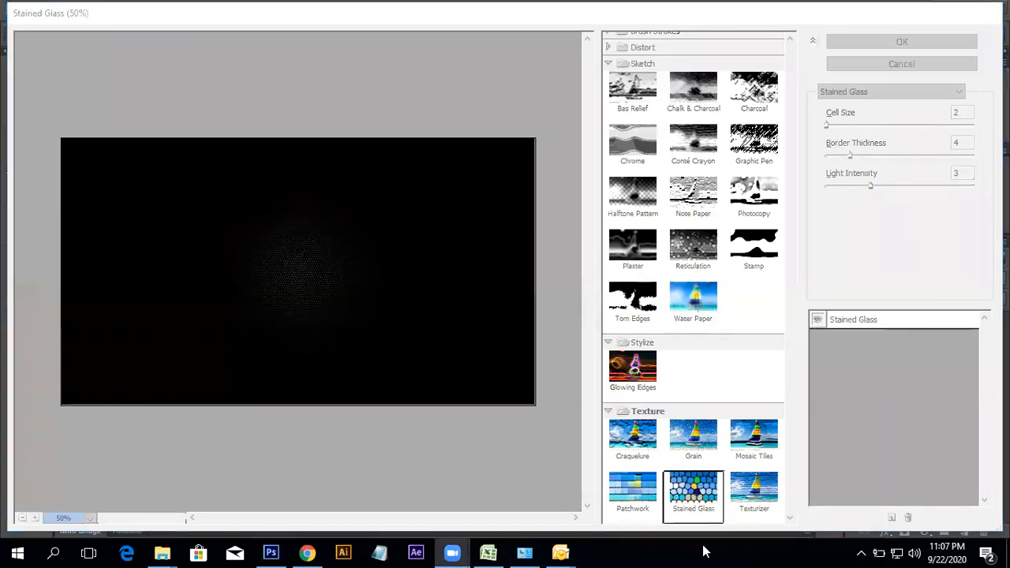
{"action": "left_click", "coordinate": [652, 484]}
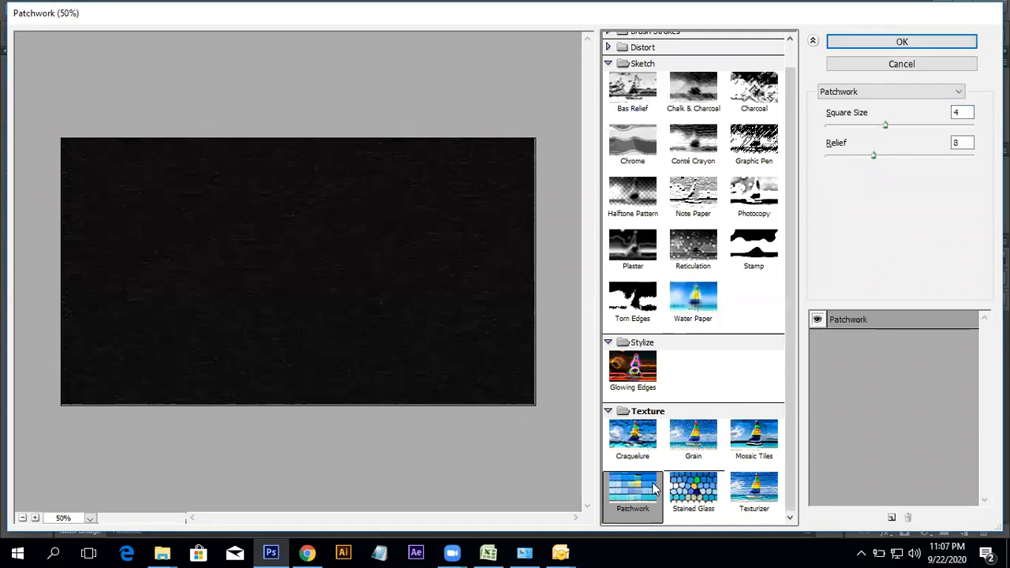
{"action": "left_click_drag", "start_coordinate": [883, 125], "coordinate": [932, 156]}
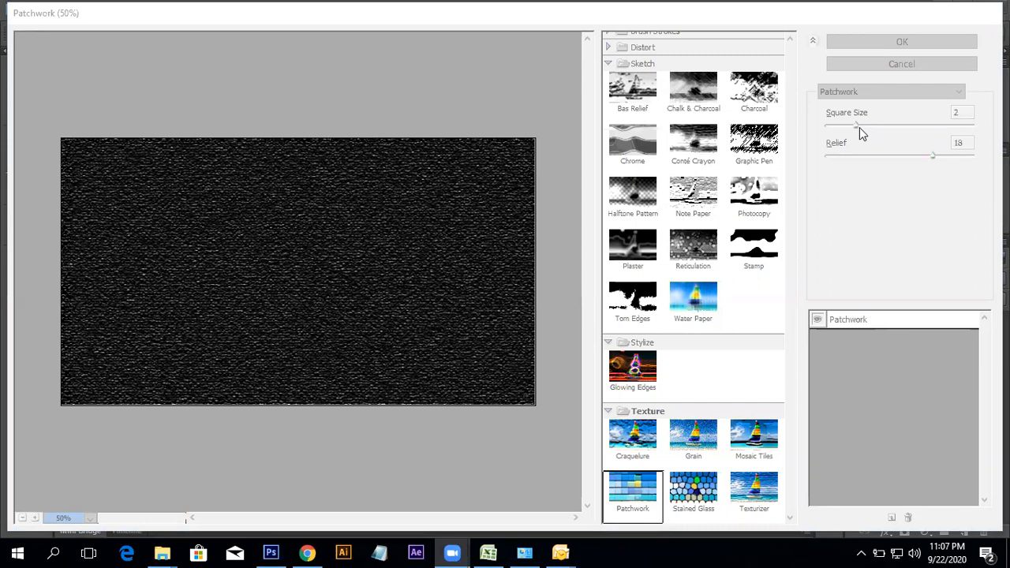
{"action": "left_click_drag", "start_coordinate": [858, 126], "coordinate": [872, 127]}
{"action": "left_click_drag", "start_coordinate": [933, 154], "coordinate": [906, 155]}
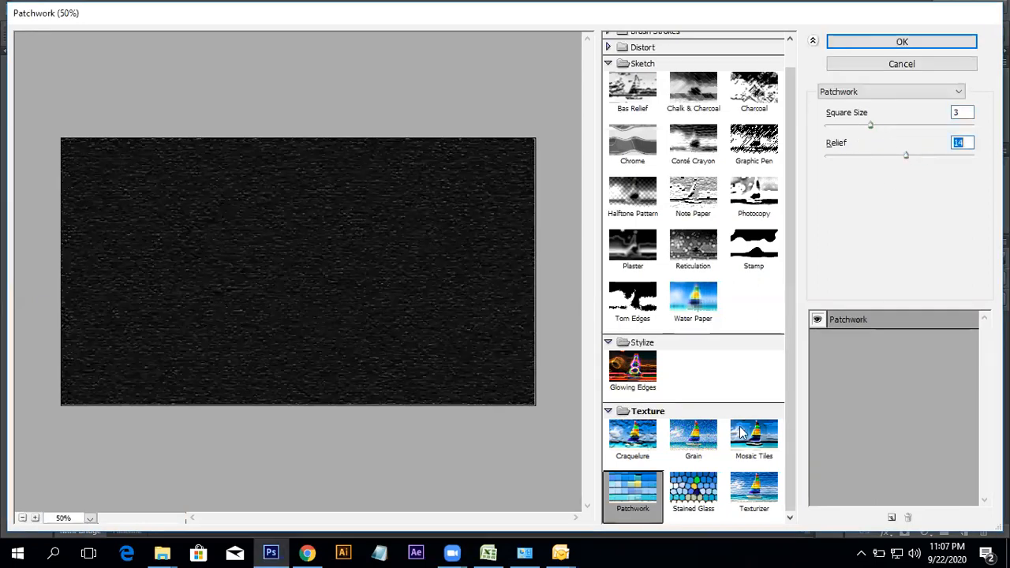
- Try Mosaic Tiles with Tile Size 52, Halftone Pattern, and Craquelure with Crack Spacing 61, then dismiss the Filter Gallery without applying
{"action": "left_click", "coordinate": [778, 446]}
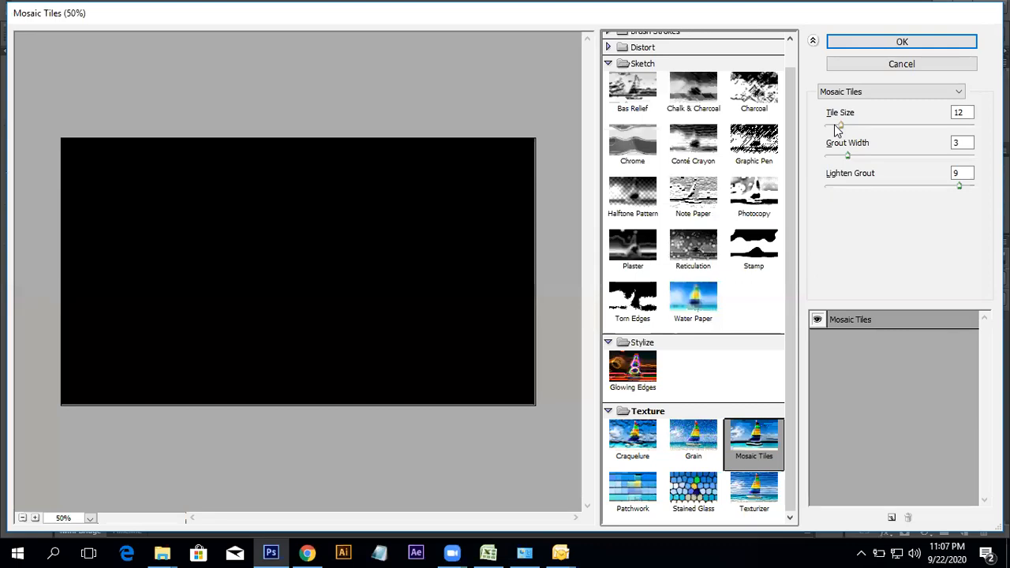
{"action": "left_click_drag", "start_coordinate": [838, 127], "coordinate": [901, 126]}
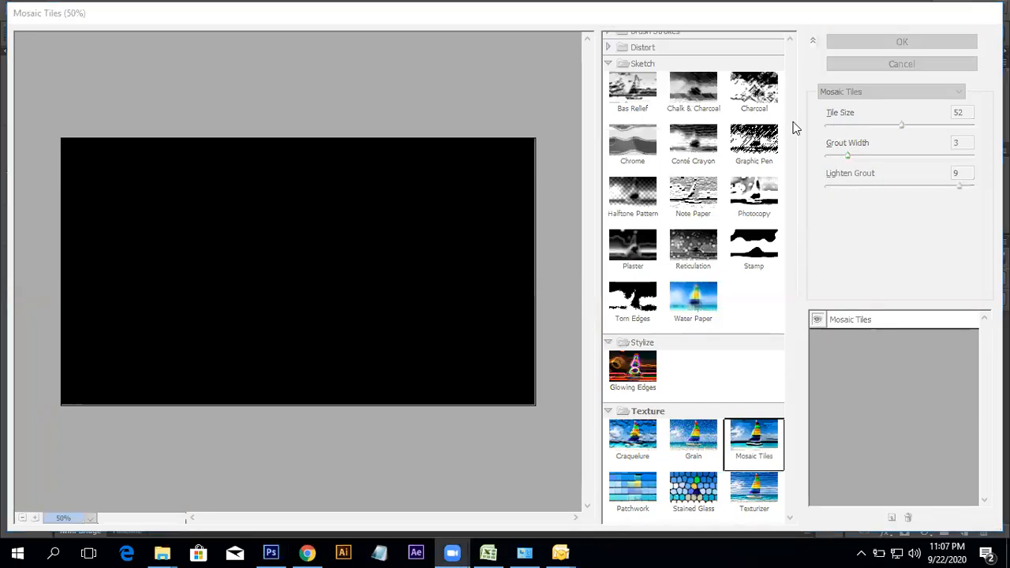
{"action": "left_click", "coordinate": [632, 194]}
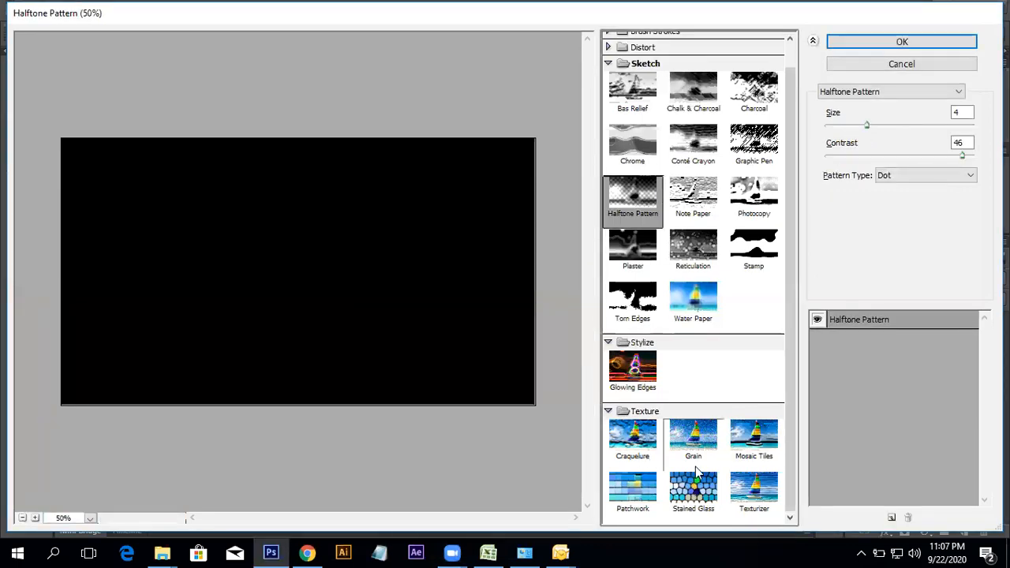
{"action": "left_click", "coordinate": [632, 438]}
{"action": "left_click_drag", "start_coordinate": [848, 127], "coordinate": [915, 126]}
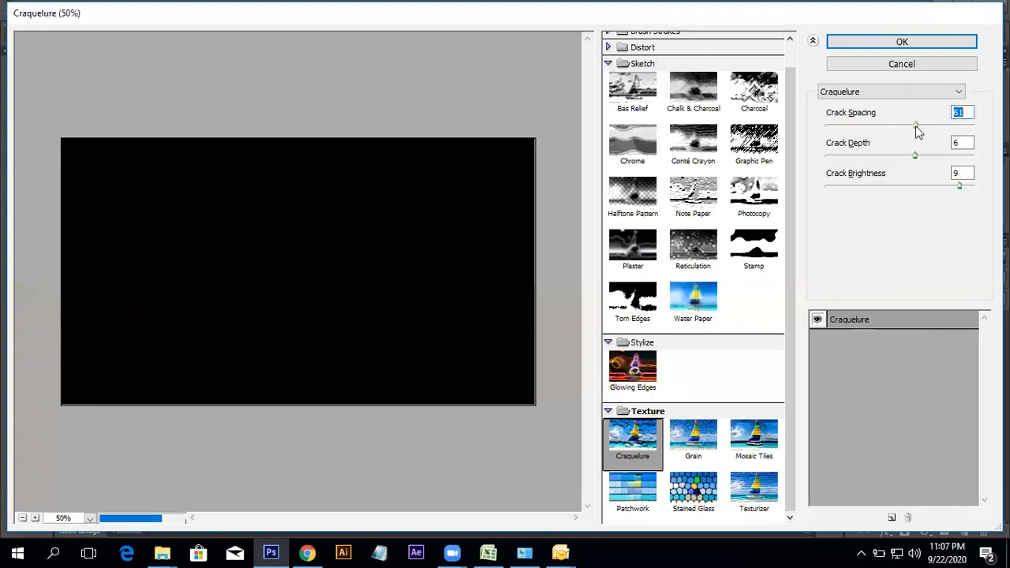
{"action": "left_click", "coordinate": [901, 66]}
- Delete the black layer and paste in the river landscape picture copied from the nature image search in Chrome
{"action": "key", "text": "Delete"}
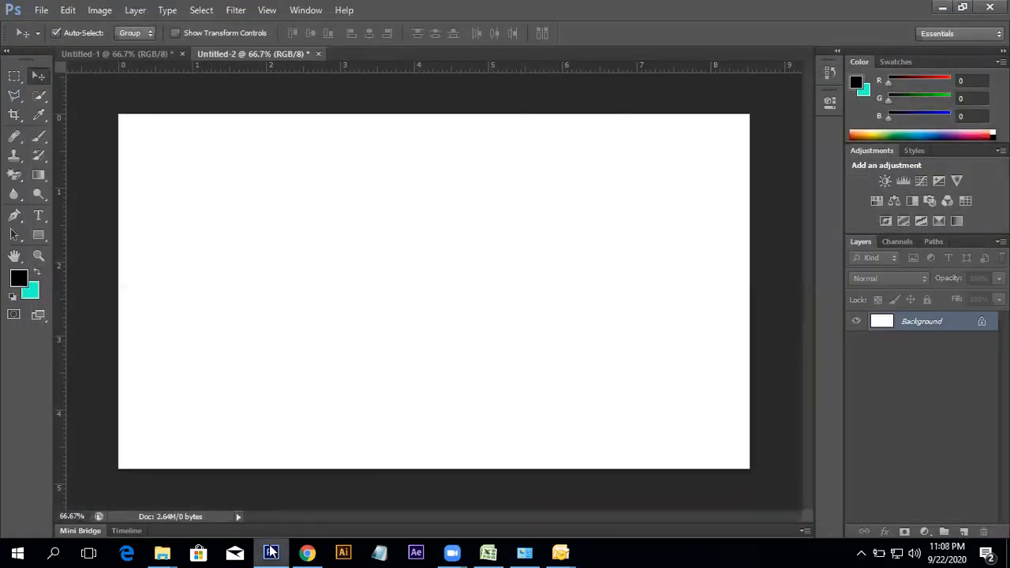
{"action": "left_click", "coordinate": [307, 552]}
{"action": "left_click", "coordinate": [730, 12]}
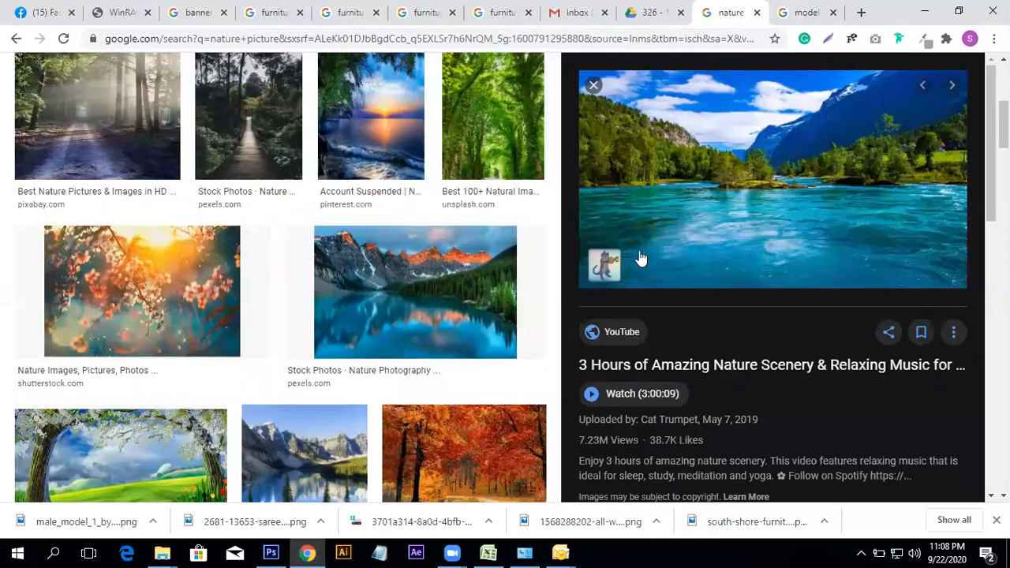
{"action": "right_click", "coordinate": [644, 250]}
{"action": "left_click", "coordinate": [701, 401]}
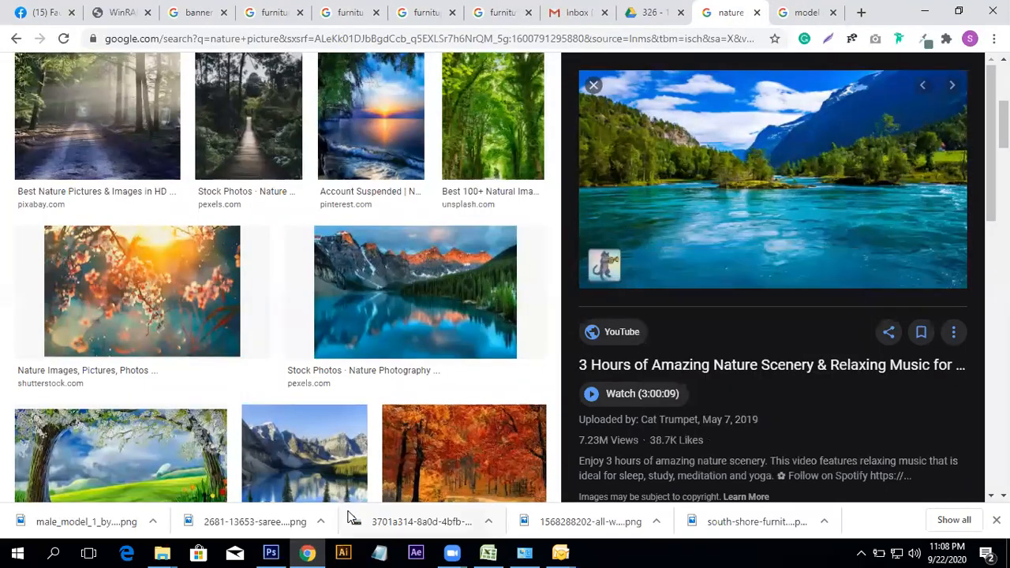
{"action": "left_click", "coordinate": [270, 552]}
{"action": "key", "text": "ctrl+v"}
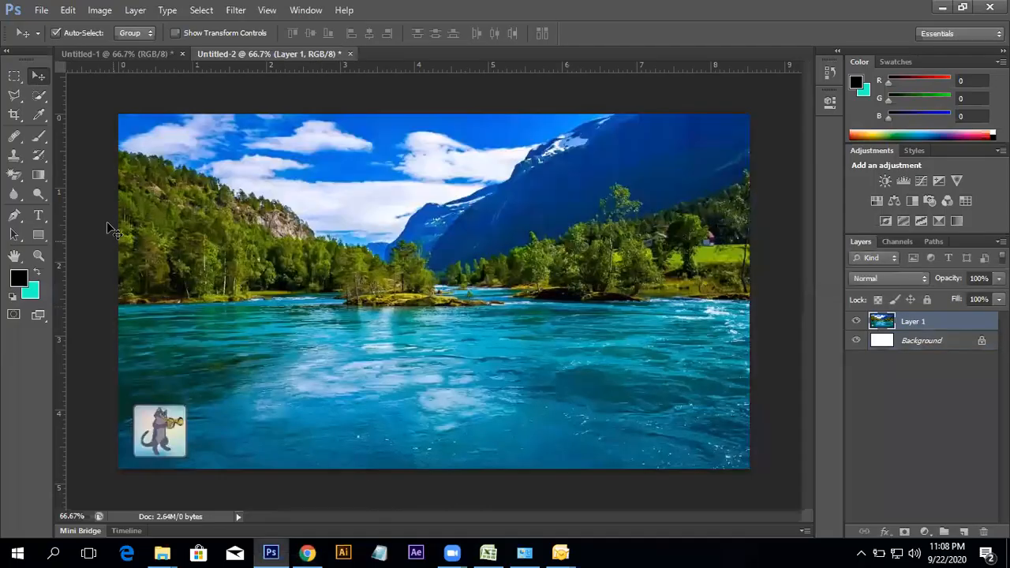
- Preview Stained Glass from the Filter Gallery on the landscape layer with Cell Size 11, Border Thickness 1 and Light Intensity 0
{"action": "left_click", "coordinate": [236, 10]}
{"action": "left_click", "coordinate": [240, 69]}
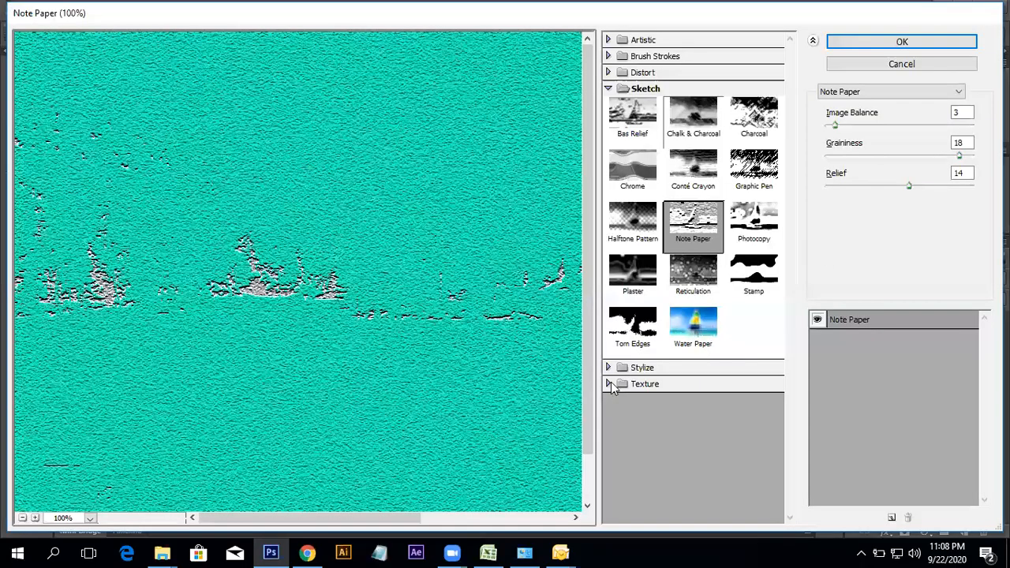
{"action": "left_click", "coordinate": [645, 384]}
{"action": "left_click", "coordinate": [693, 463]}
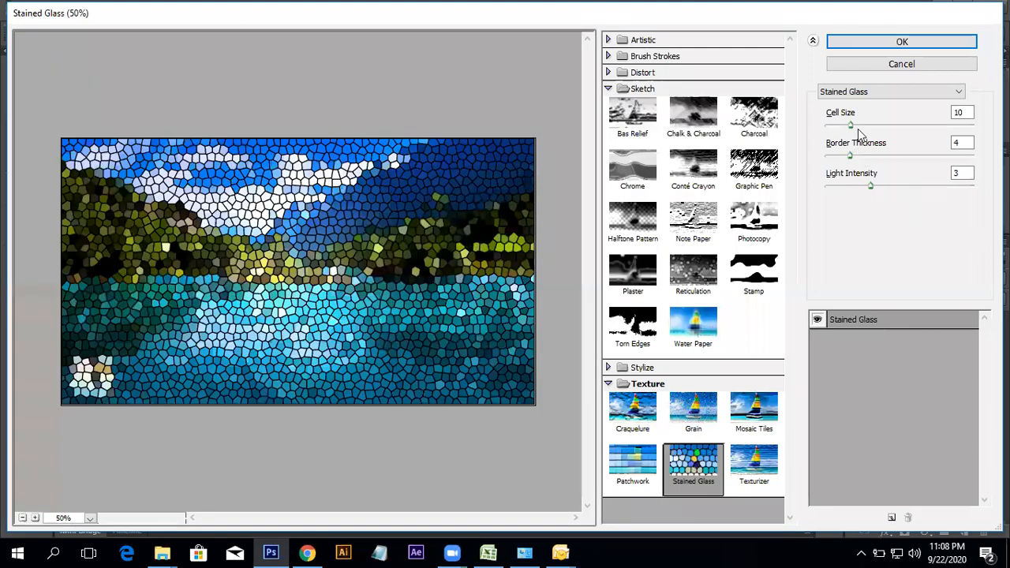
{"action": "left_click_drag", "start_coordinate": [855, 126], "coordinate": [840, 155]}
{"action": "left_click_drag", "start_coordinate": [871, 186], "coordinate": [825, 194]}
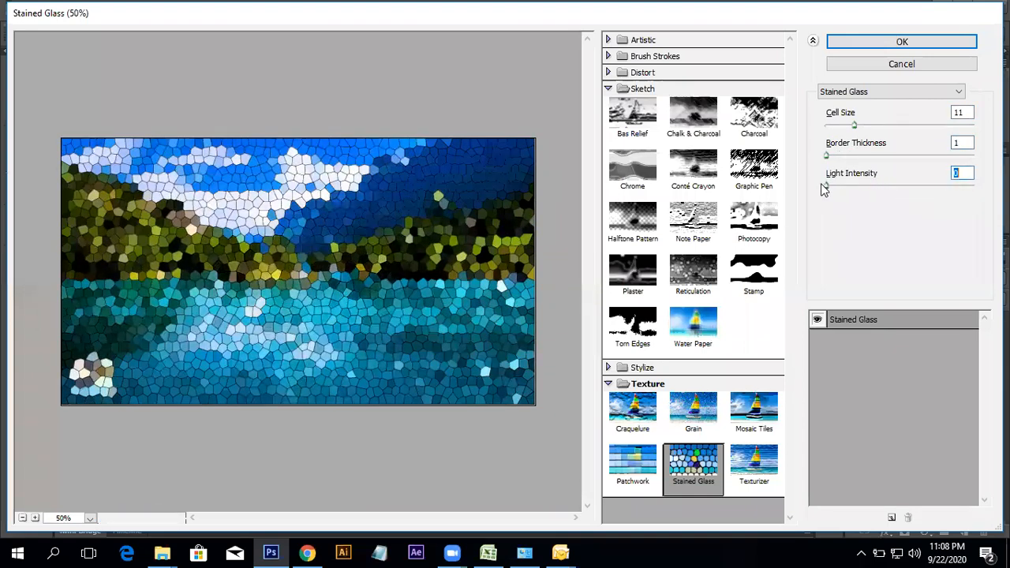
- Set Stained Glass to Cell Size 5 and Light Intensity 2 and apply it to the landscape layer
{"action": "mouse_move", "coordinate": [855, 126]}
{"action": "left_mouse_down"}
{"action": "mouse_move", "coordinate": [893, 128]}
{"action": "mouse_move", "coordinate": [802, 136]}
{"action": "mouse_move", "coordinate": [809, 161]}
{"action": "mouse_move", "coordinate": [828, 155]}
{"action": "mouse_move", "coordinate": [807, 155]}
{"action": "mouse_move", "coordinate": [838, 126]}
{"action": "mouse_move", "coordinate": [824, 127]}
{"action": "mouse_move", "coordinate": [911, 131]}
{"action": "mouse_move", "coordinate": [856, 131]}
{"action": "left_mouse_up"}
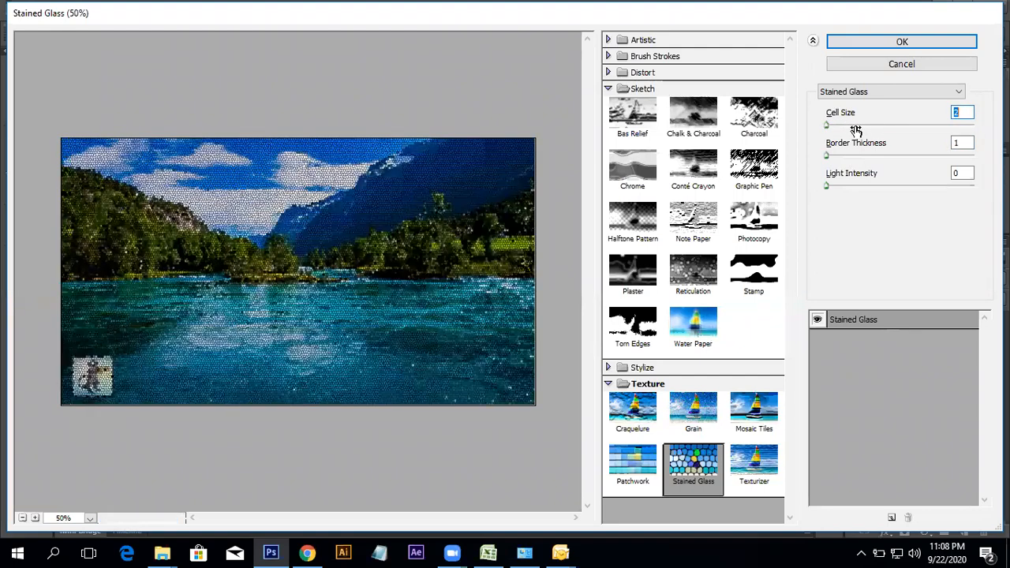
{"action": "left_click_drag", "start_coordinate": [827, 126], "coordinate": [846, 125]}
{"action": "left_click_drag", "start_coordinate": [827, 188], "coordinate": [851, 187]}
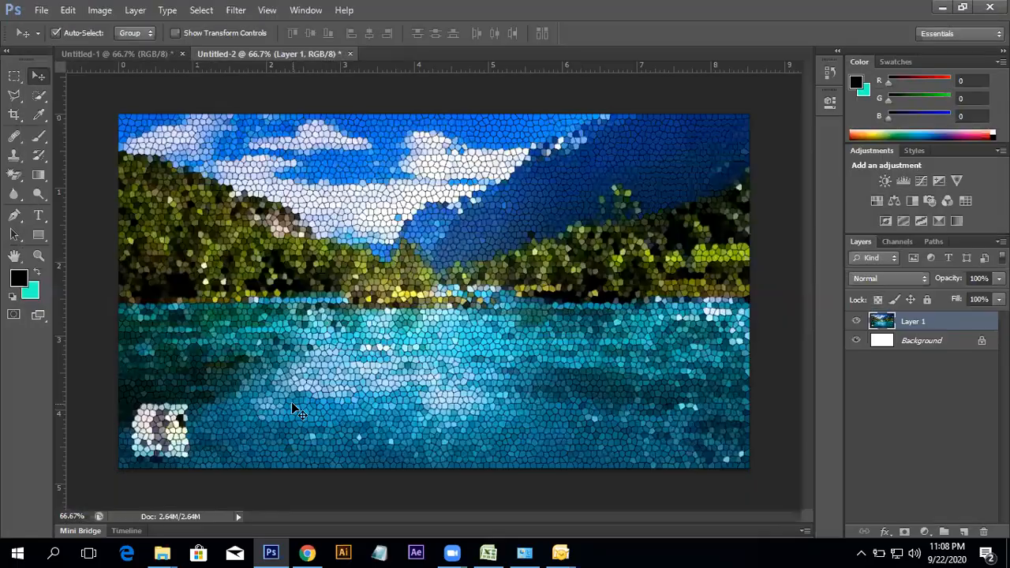
{"action": "key", "text": "ctrl+minus"}
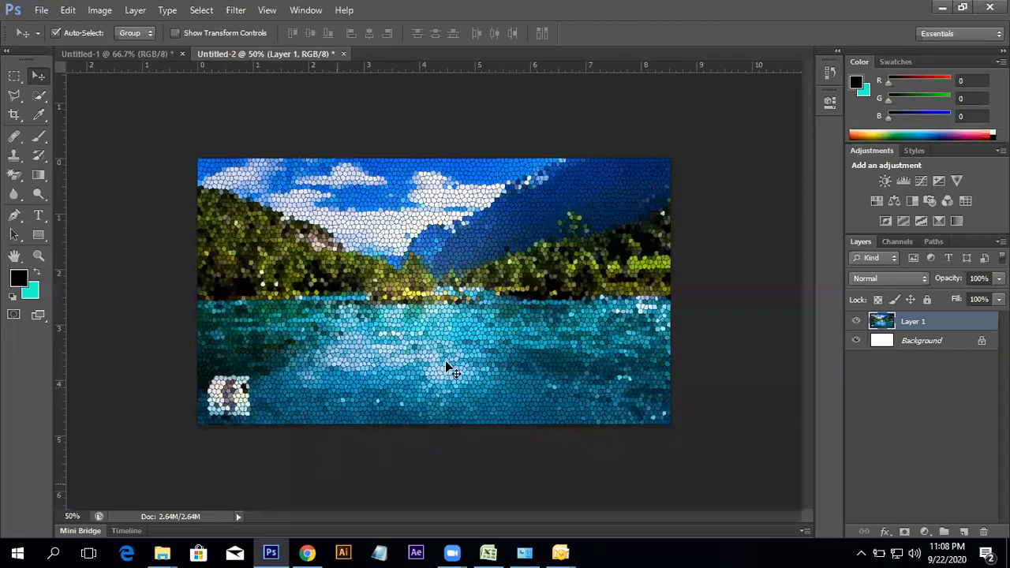
- Delete the landscape layer and add a new empty layer above the white background
{"action": "key", "text": "Delete"}
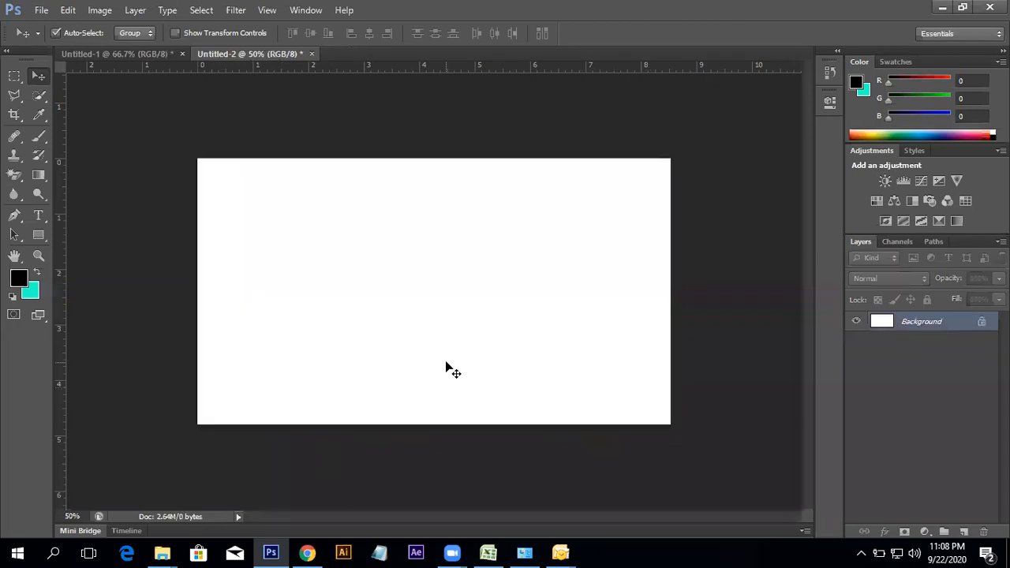
{"action": "left_click", "coordinate": [241, 11]}
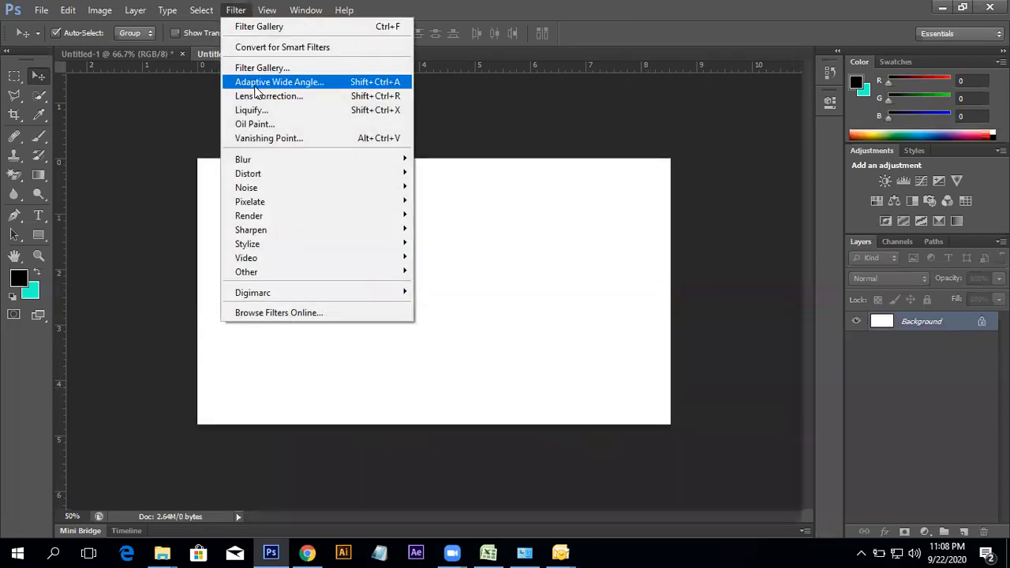
{"action": "left_click", "coordinate": [264, 69]}
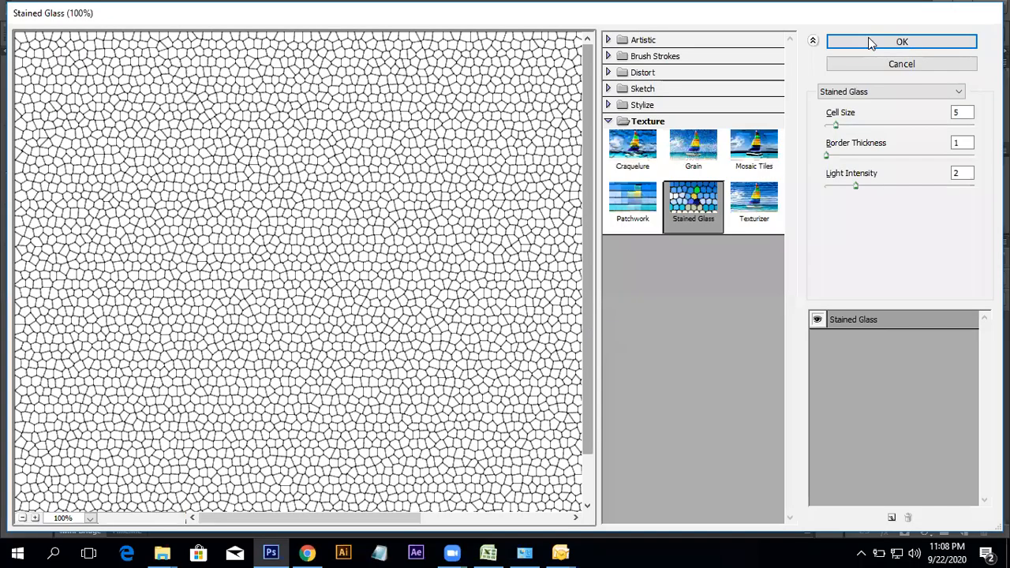
{"action": "left_click", "coordinate": [876, 63]}
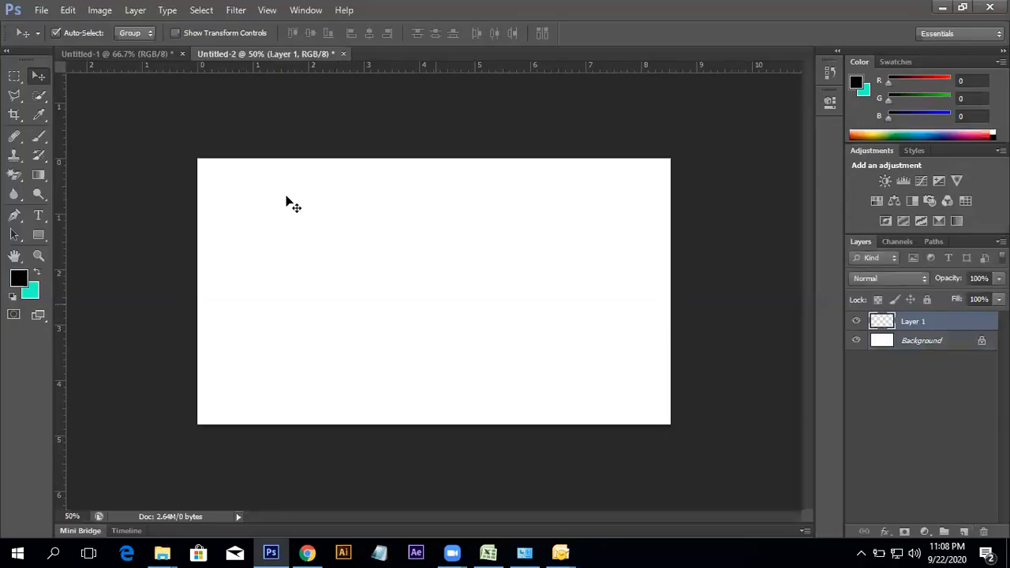
{"action": "left_click", "coordinate": [266, 9]}
{"action": "left_click", "coordinate": [253, 68]}
{"action": "left_click", "coordinate": [489, 221]}
- Set the foreground colour to orange (R 255, G 174, B 0) and fill the empty layer with it
{"action": "left_click", "coordinate": [21, 286]}
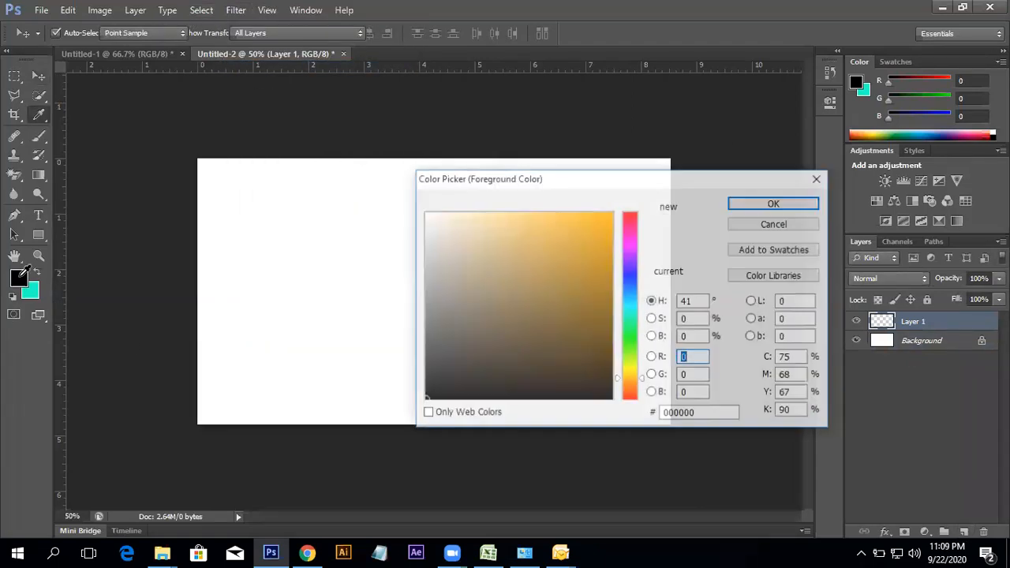
{"action": "left_click", "coordinate": [759, 225]}
{"action": "left_click", "coordinate": [17, 286]}
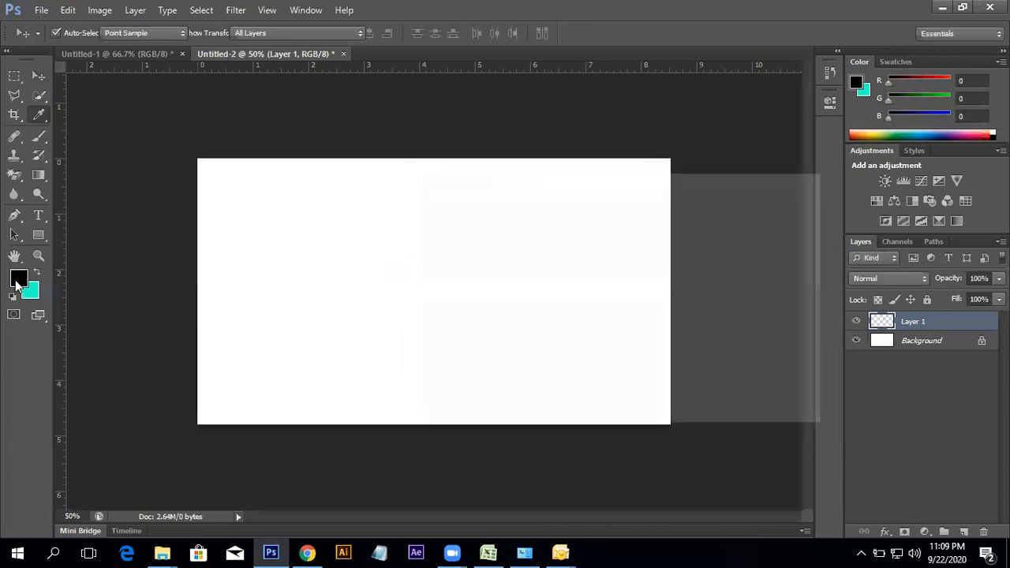
{"action": "left_click", "coordinate": [609, 215]}
{"action": "left_click", "coordinate": [772, 205]}
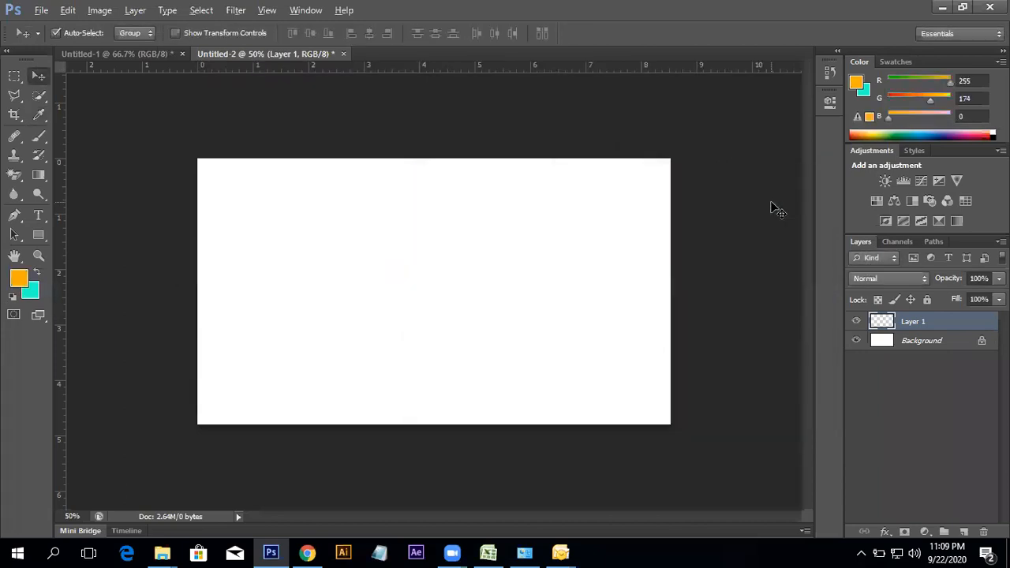
{"action": "key", "text": "alt+BackSpace"}
- Choose the Texturizer effect in the Filter Gallery for the orange layer, with Canvas texture, Scaling 151 % and Relief 3
{"action": "left_click", "coordinate": [236, 9]}
{"action": "left_click", "coordinate": [262, 68]}
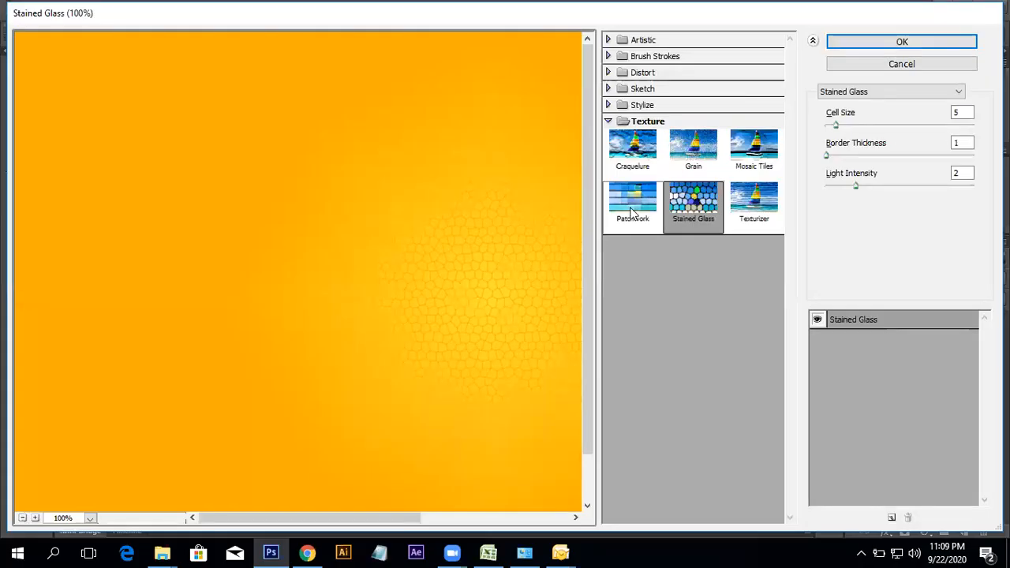
{"action": "left_click", "coordinate": [754, 202]}
{"action": "key", "text": "ctrl+minus"}
{"action": "left_click", "coordinate": [387, 265], "text": "ctrl"}
{"action": "left_click", "coordinate": [406, 257], "text": "ctrl"}
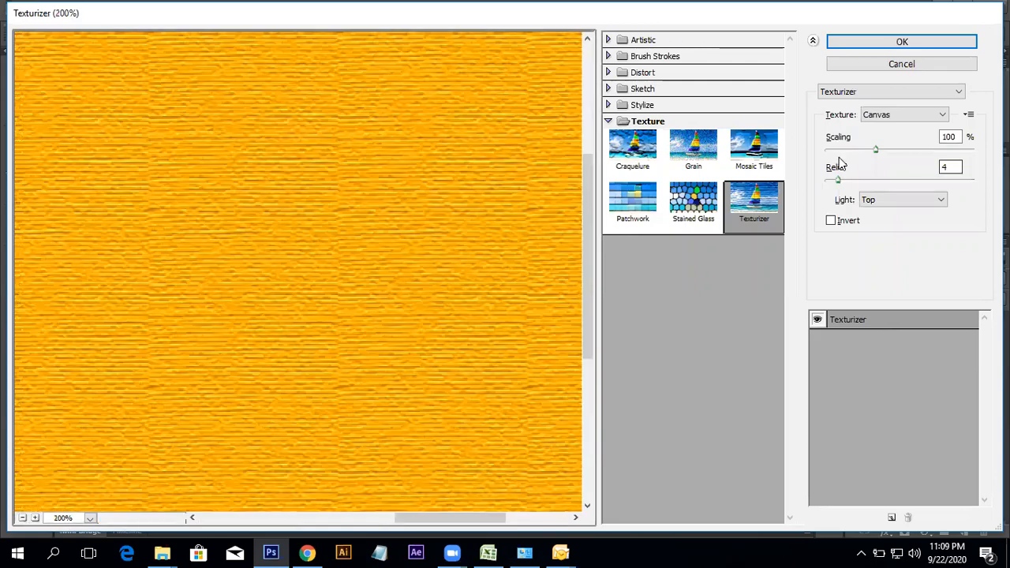
{"action": "left_click_drag", "start_coordinate": [875, 150], "coordinate": [926, 150]}
{"action": "left_click", "coordinate": [844, 181]}
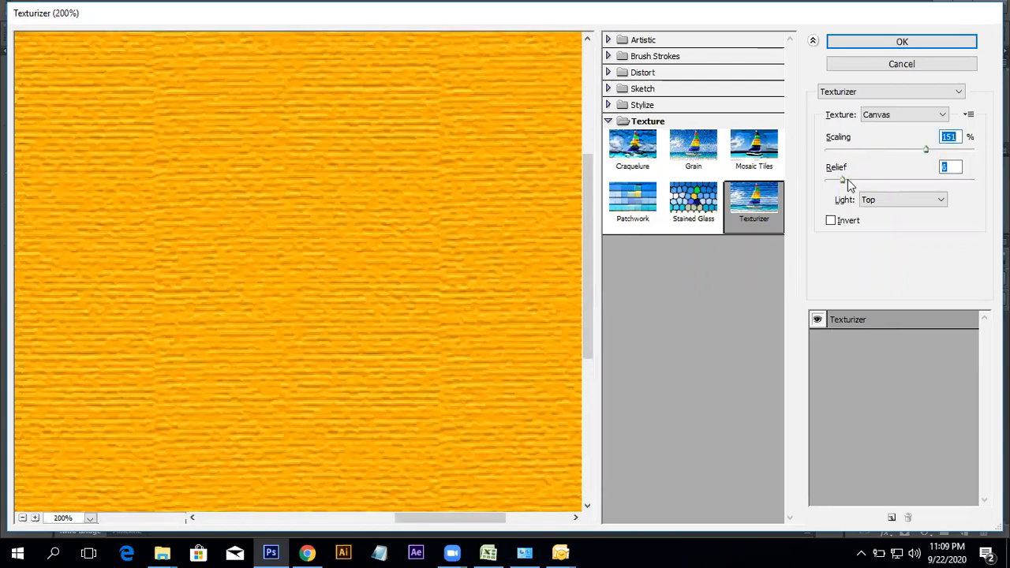
{"action": "left_click_drag", "start_coordinate": [847, 181], "coordinate": [892, 181]}
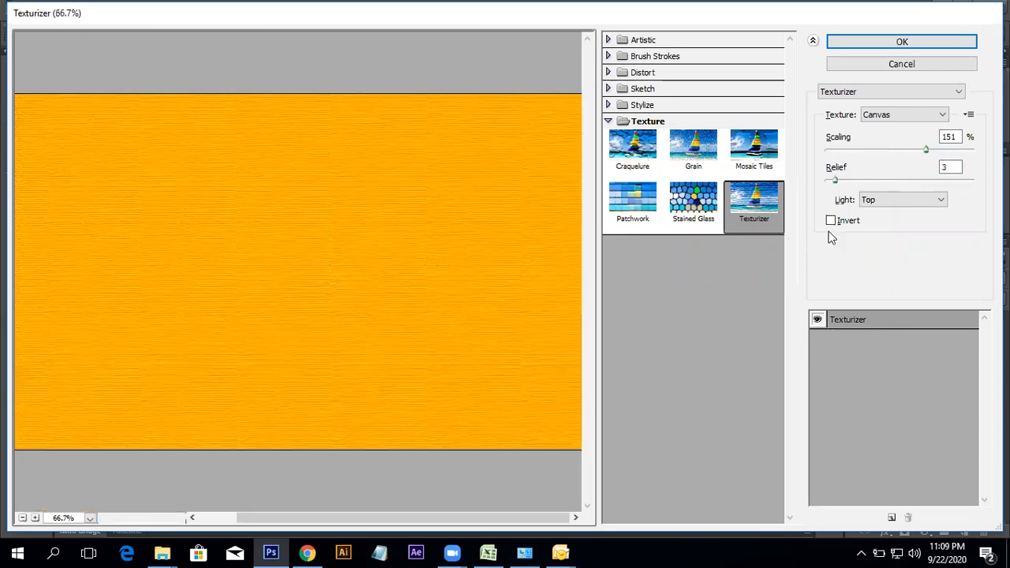
- Set the Texturizer light direction to Top Right and Relief to 6, and apply the effect to the orange layer
{"action": "left_click", "coordinate": [889, 200]}
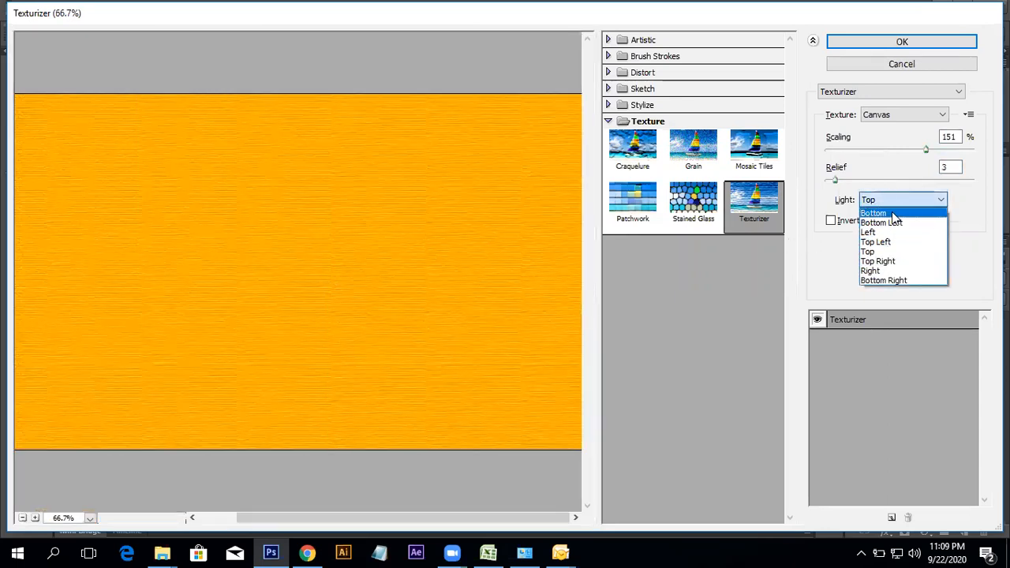
{"action": "left_click", "coordinate": [876, 208]}
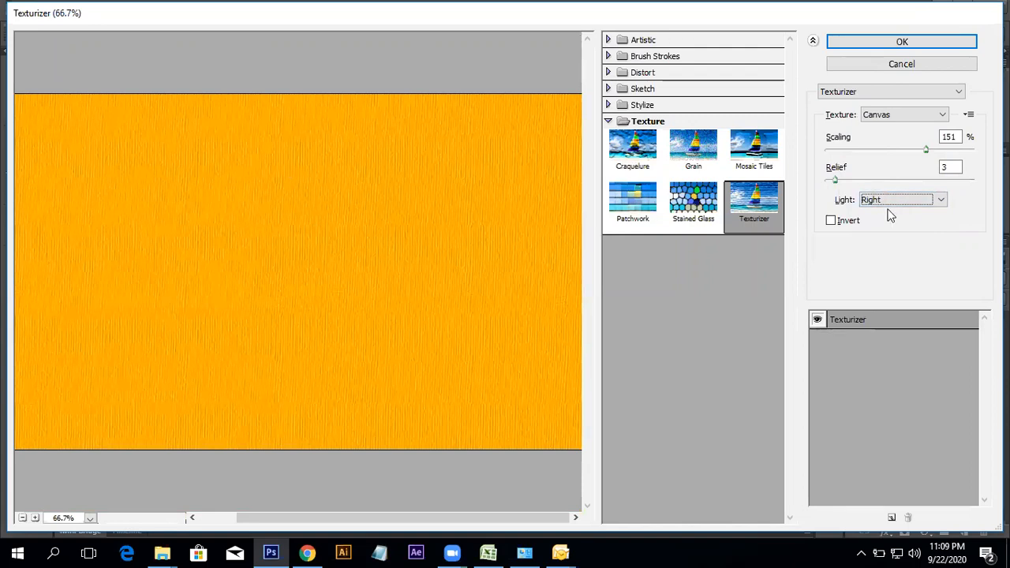
{"action": "left_click", "coordinate": [888, 202]}
{"action": "left_click", "coordinate": [884, 281]}
{"action": "scroll", "coordinate": [889, 203], "scroll_direction": "up", "scroll_amount": 2}
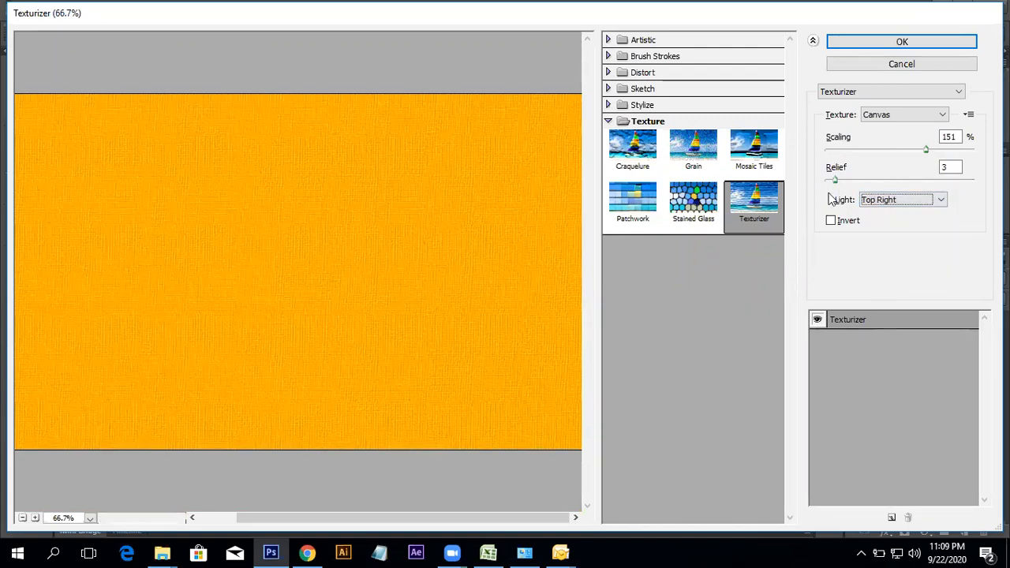
{"action": "left_click_drag", "start_coordinate": [835, 180], "coordinate": [845, 181]}
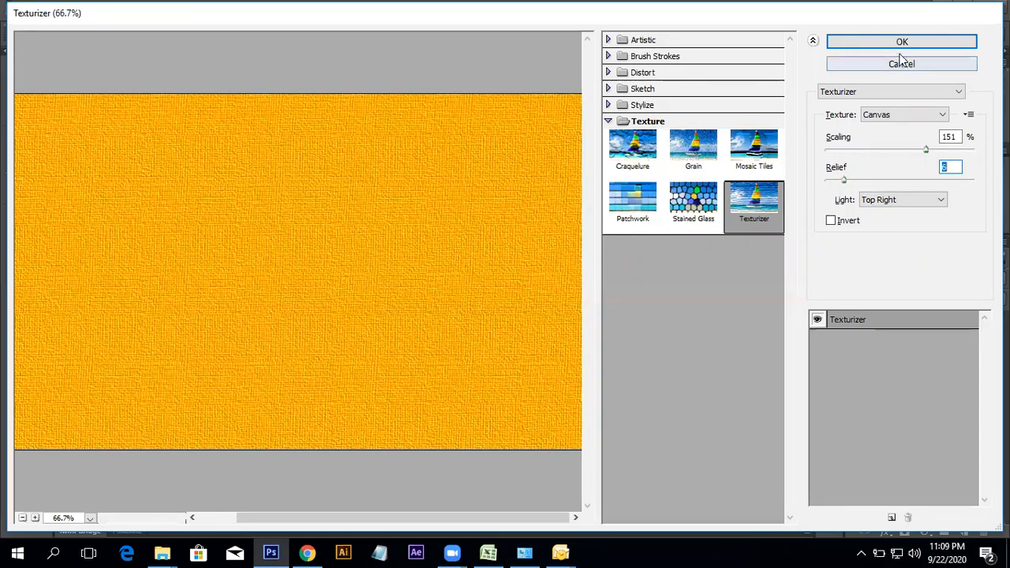
{"action": "left_click", "coordinate": [899, 44]}
{"action": "scroll", "coordinate": [447, 262], "scroll_direction": "up", "scroll_amount": 2}
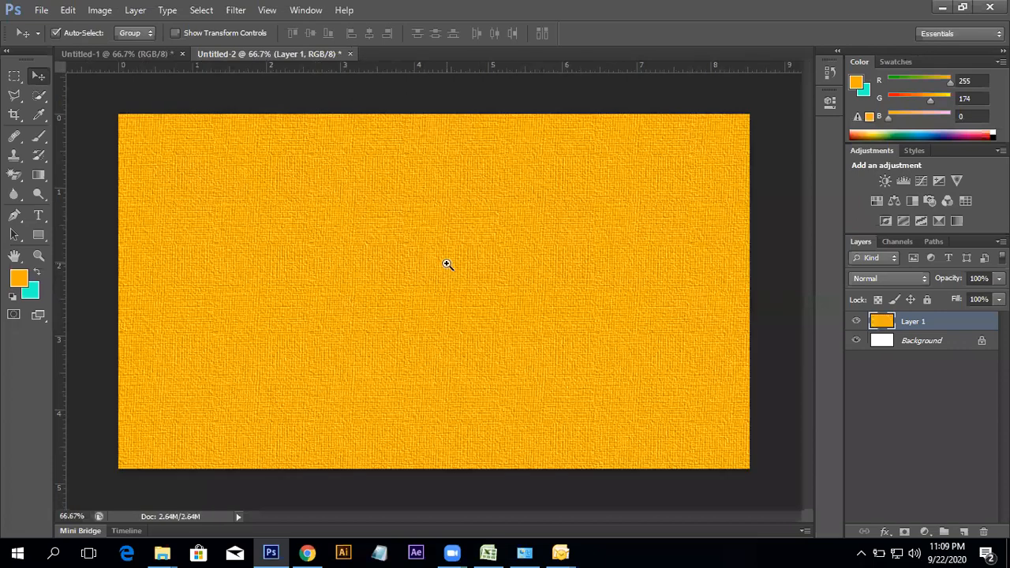
{"action": "scroll", "coordinate": [450, 264], "scroll_direction": "down", "scroll_amount": 2}
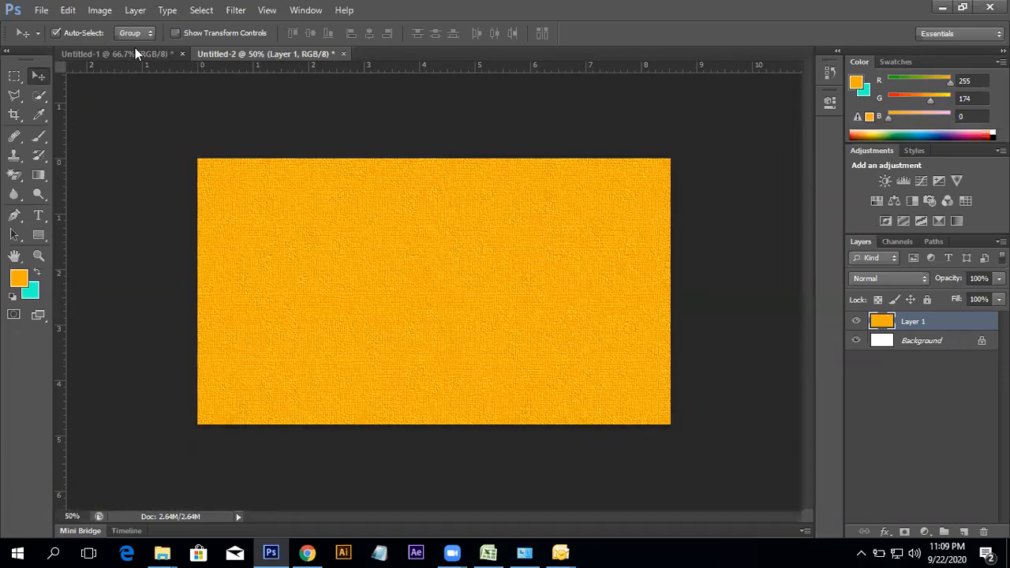
- Open the recent document Furniture Add.psd
{"action": "left_click_drag", "start_coordinate": [403, 283], "coordinate": [356, 297]}
{"action": "left_click", "coordinate": [41, 10]}
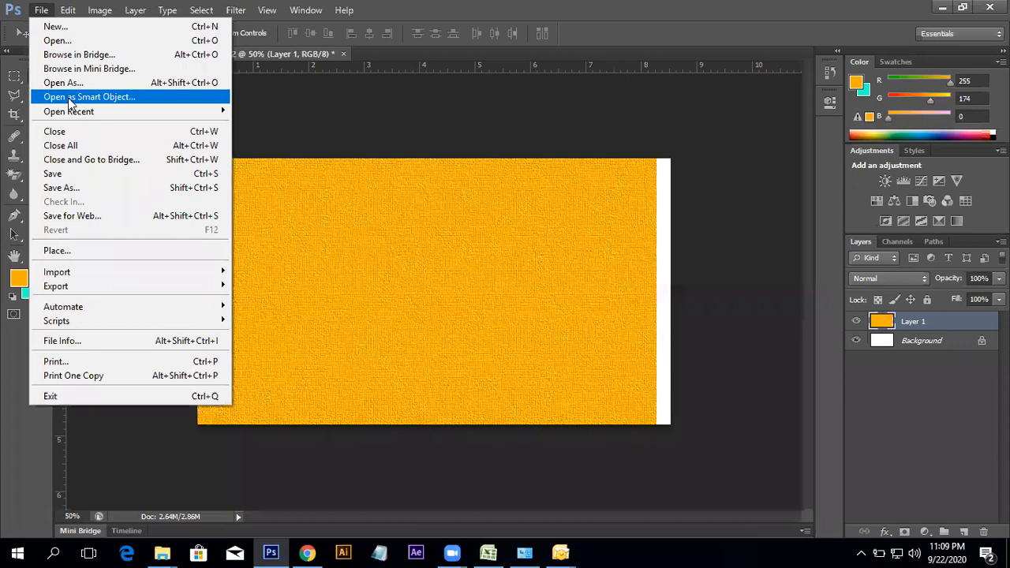
{"action": "mouse_move", "coordinate": [213, 112]}
{"action": "left_click", "coordinate": [302, 110]}
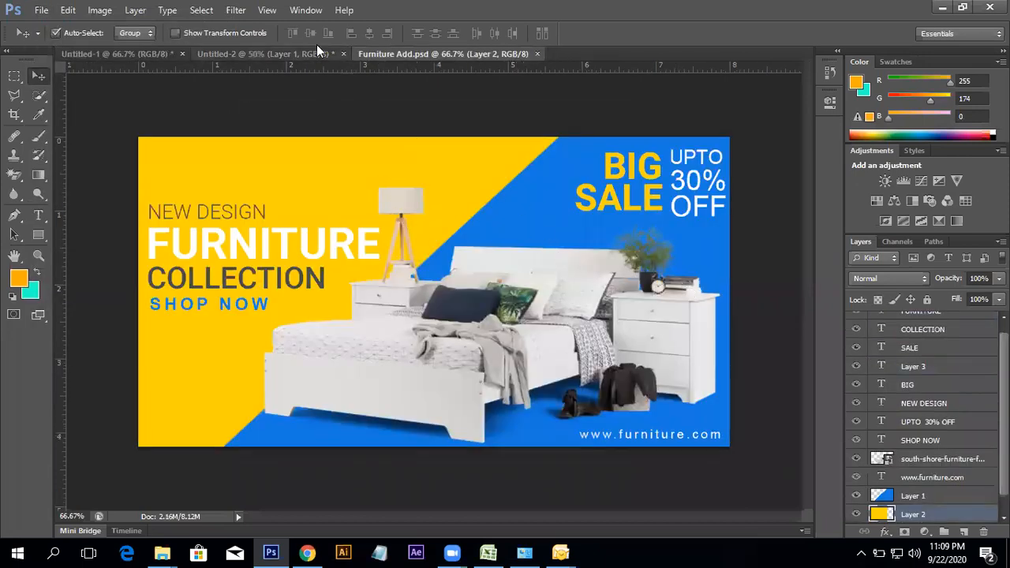
- Copy the textured orange layer from Untitled-2 into Furniture Add.psd, directly above Layer 2, and position it over the yellow background area
{"action": "left_click", "coordinate": [268, 54]}
{"action": "left_click_drag", "start_coordinate": [282, 223], "coordinate": [420, 335]}
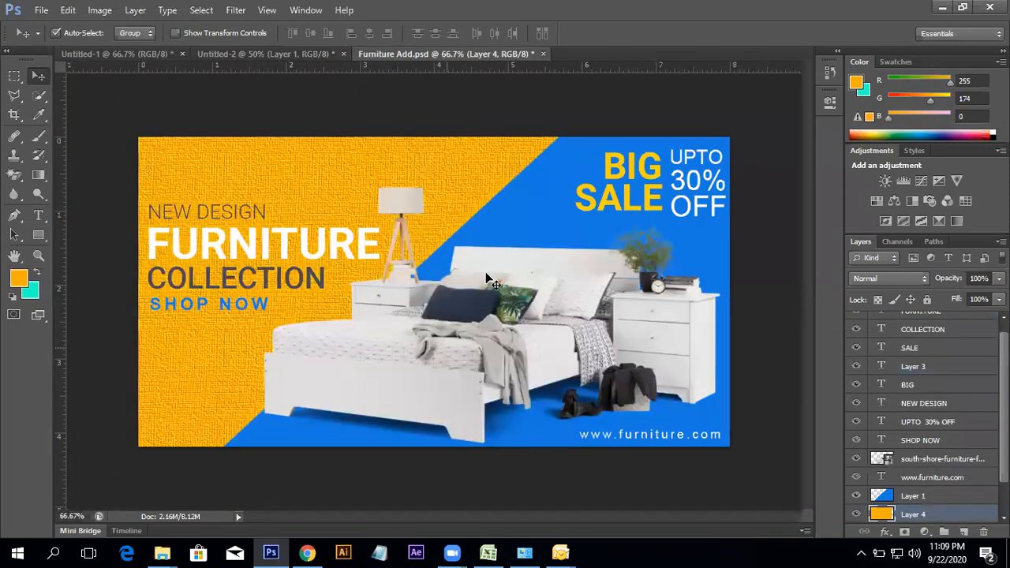
{"action": "left_click_drag", "start_coordinate": [470, 172], "coordinate": [463, 169]}
- Lower the textured orange layer's opacity to 22% and save the furniture banner
{"action": "left_click", "coordinate": [999, 279]}
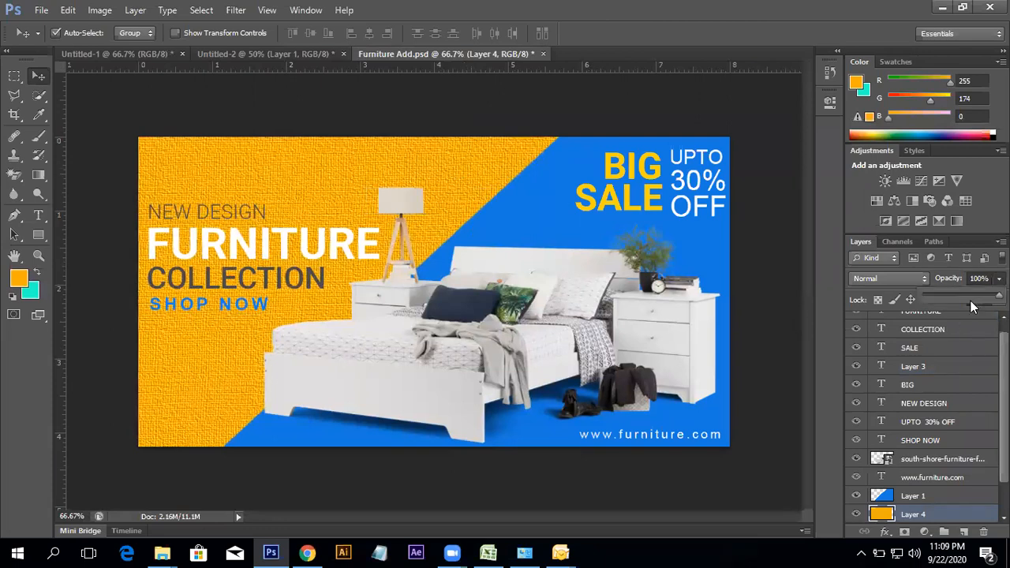
{"action": "left_click_drag", "start_coordinate": [969, 296], "coordinate": [955, 295]}
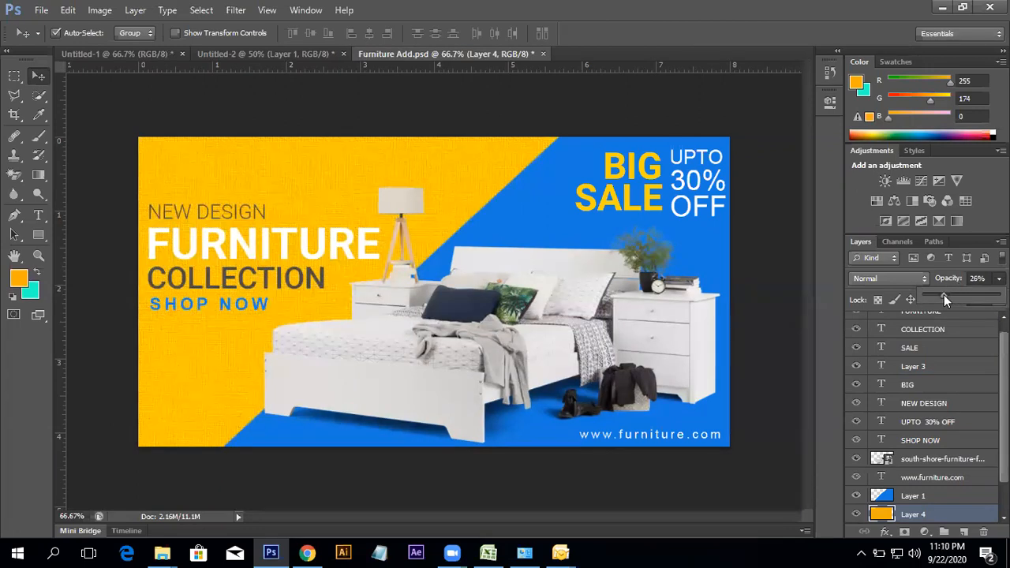
{"action": "left_click_drag", "start_coordinate": [934, 294], "coordinate": [939, 295]}
{"action": "left_click", "coordinate": [594, 92]}
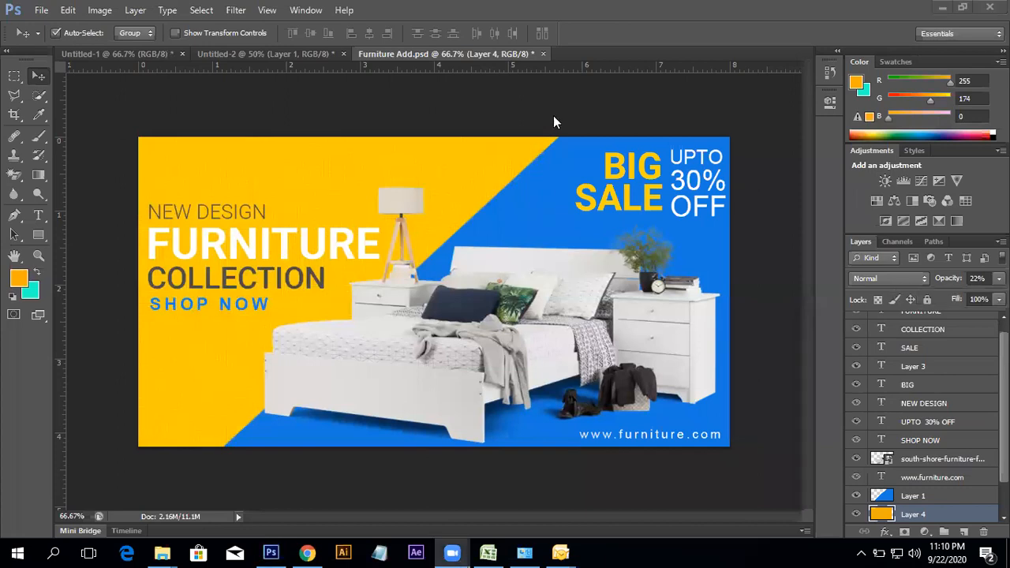
{"action": "left_click", "coordinate": [562, 236]}
{"action": "key", "text": "ctrl+s"}
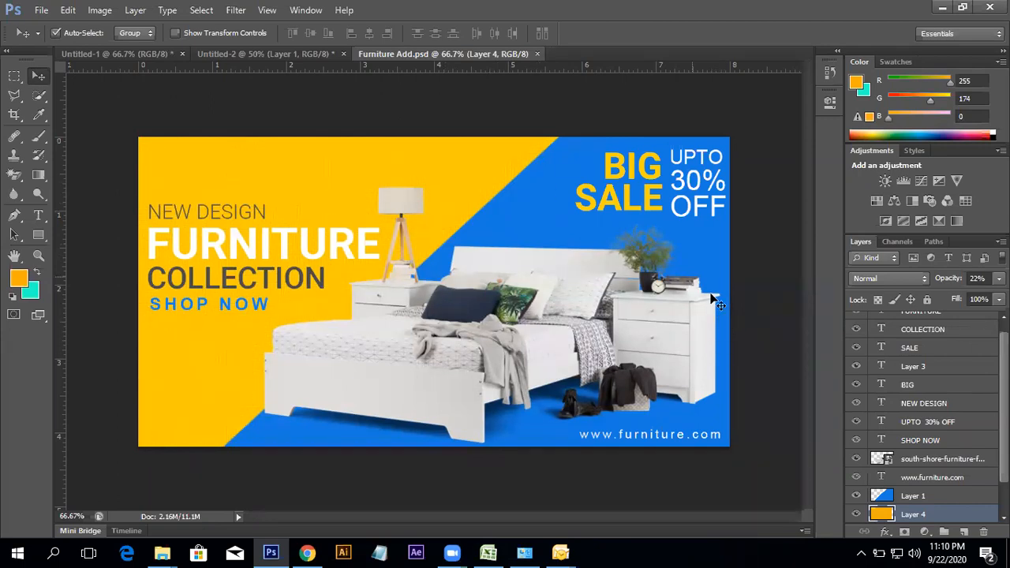
{"action": "left_click", "coordinate": [97, 11]}
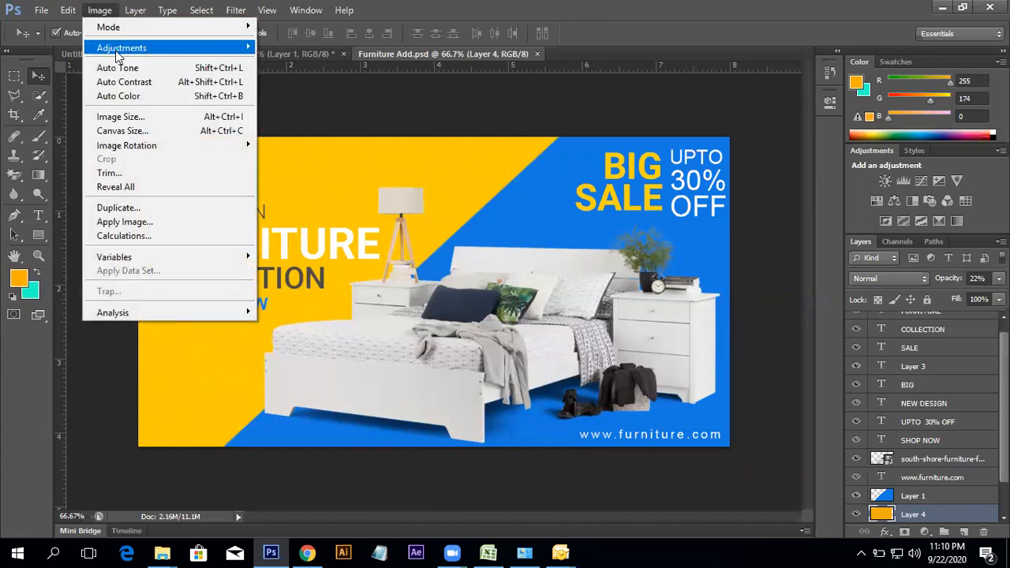
{"action": "mouse_move", "coordinate": [118, 52]}
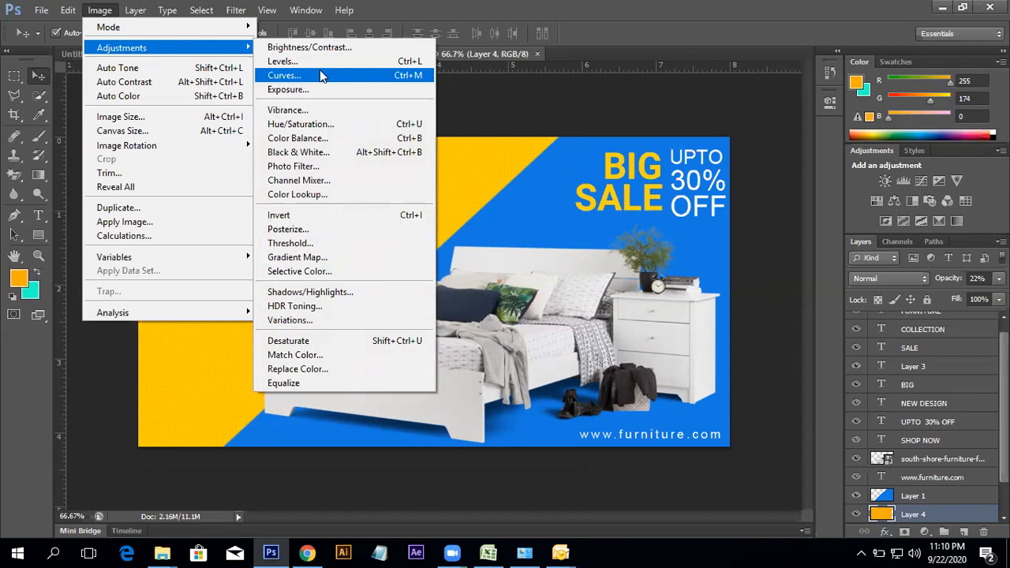
{"action": "left_click", "coordinate": [269, 52]}
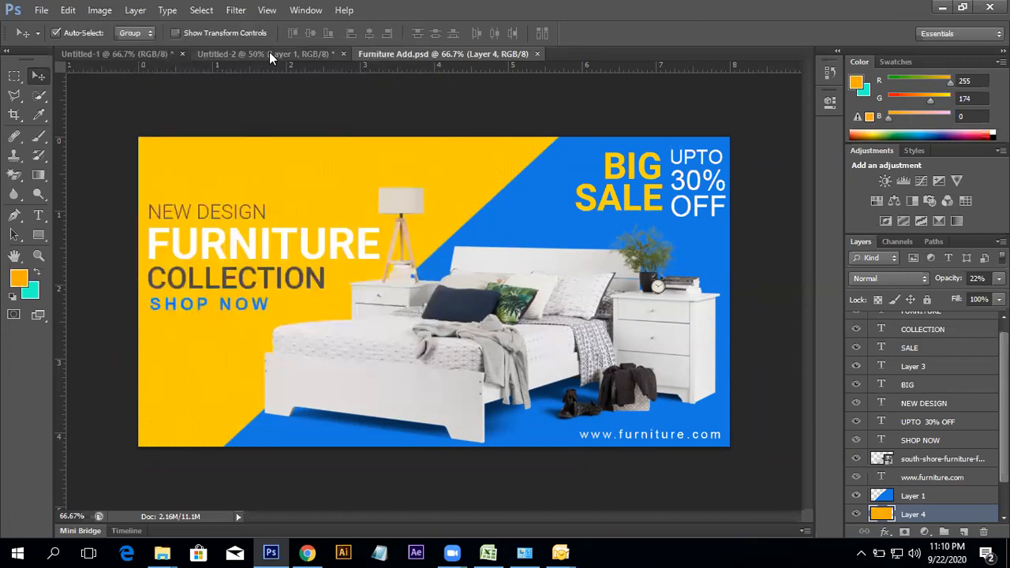
{"action": "left_click", "coordinate": [270, 52]}
{"action": "mouse_move", "coordinate": [521, 309]}
{"action": "left_mouse_down"}
{"action": "mouse_move", "coordinate": [567, 319]}
{"action": "mouse_move", "coordinate": [513, 307]}
{"action": "left_mouse_up"}
{"action": "left_click", "coordinate": [235, 10]}
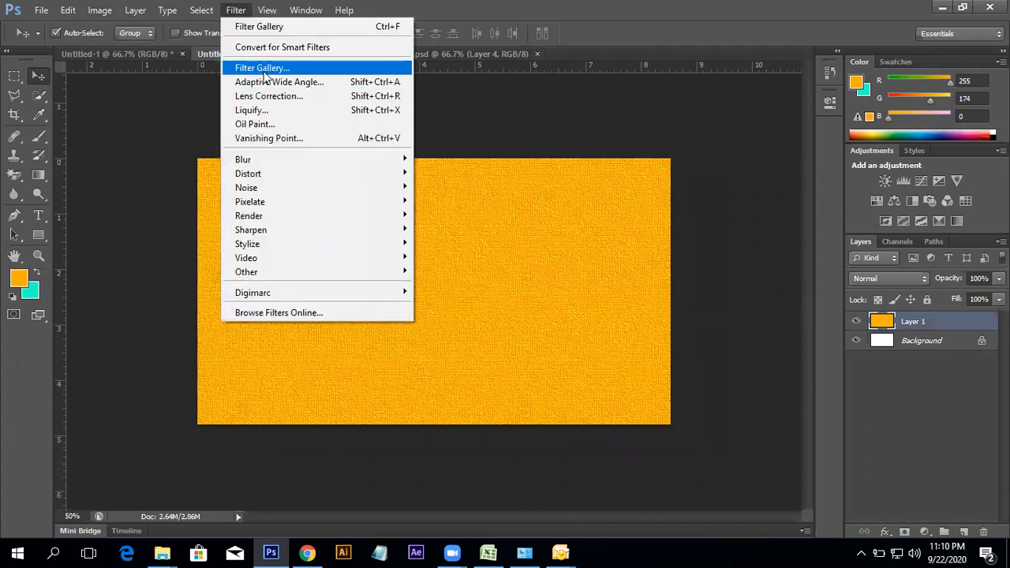
{"action": "key", "text": "Escape"}
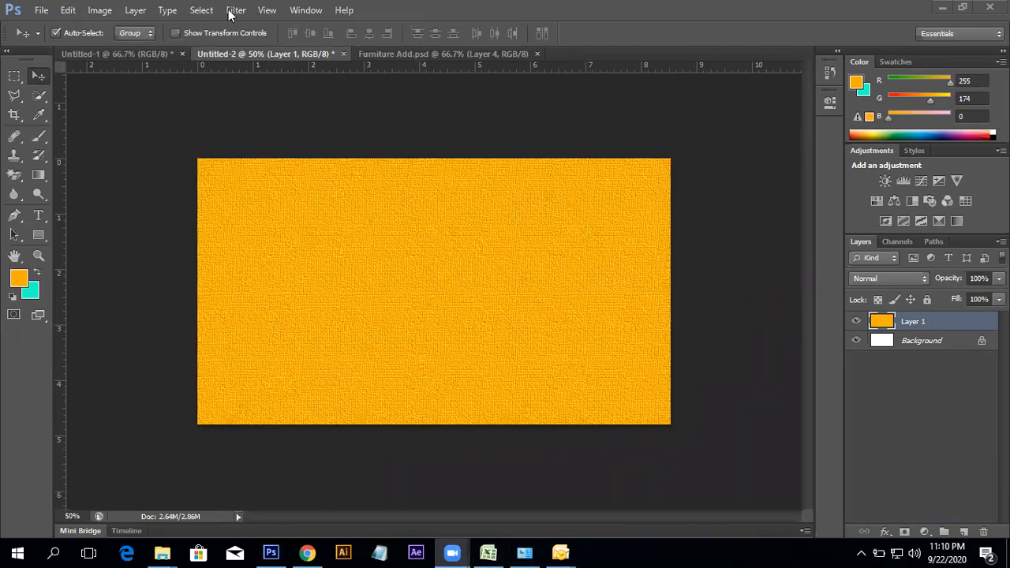
{"action": "left_click", "coordinate": [130, 54]}
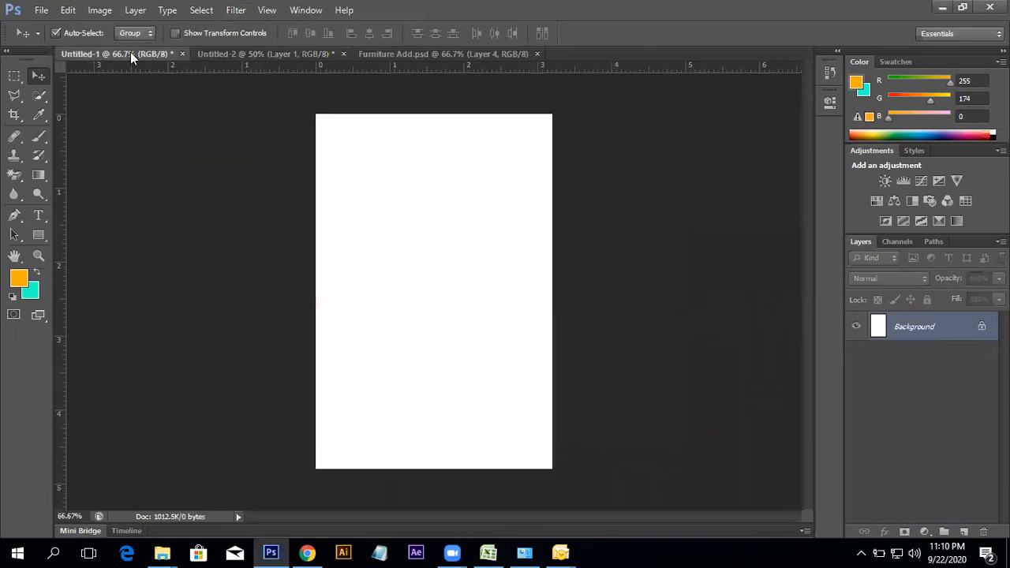
{"action": "left_click", "coordinate": [439, 55]}
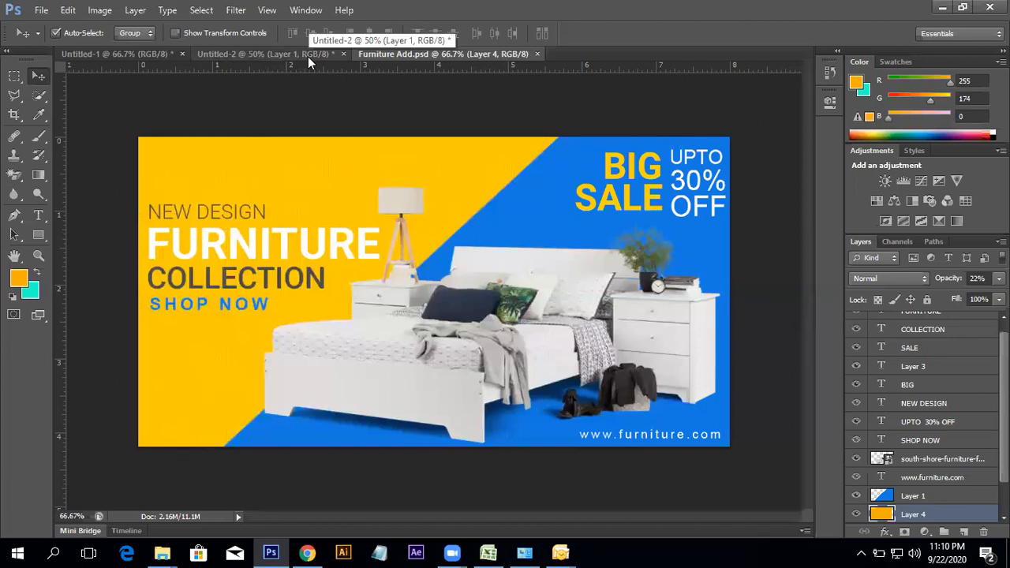
{"action": "left_click", "coordinate": [105, 10]}
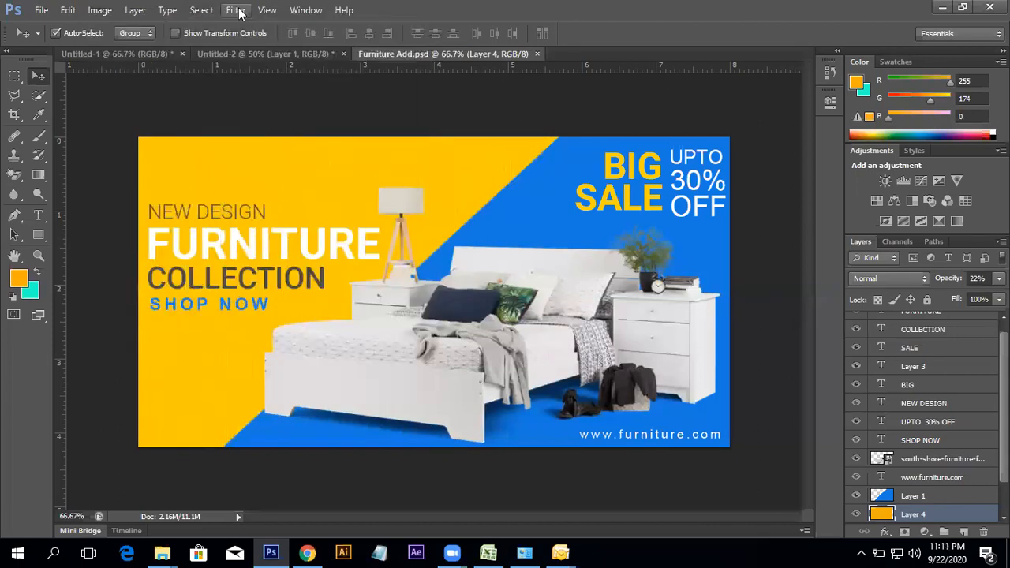
{"action": "left_click", "coordinate": [235, 10]}
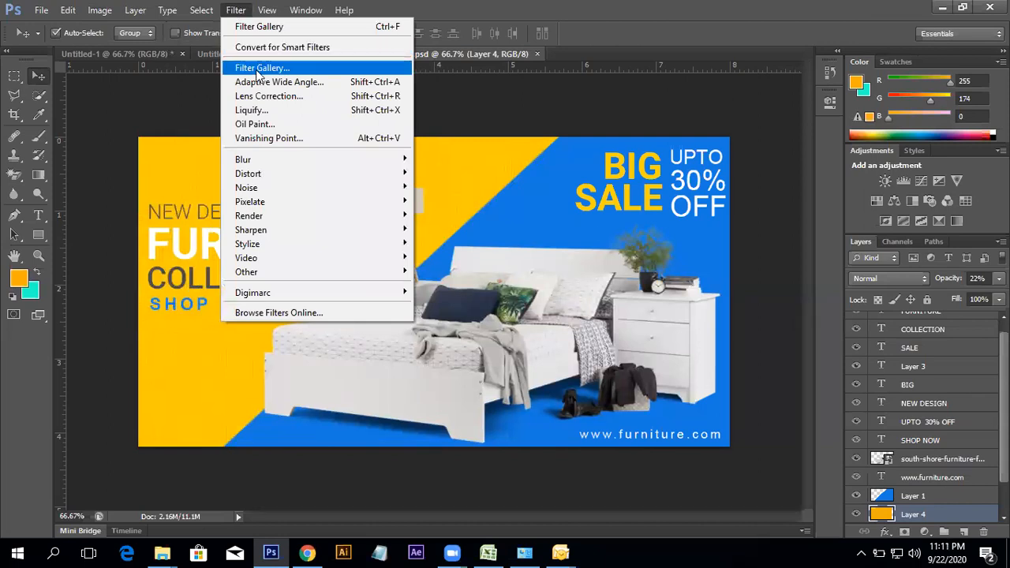
{"action": "left_click", "coordinate": [729, 7]}
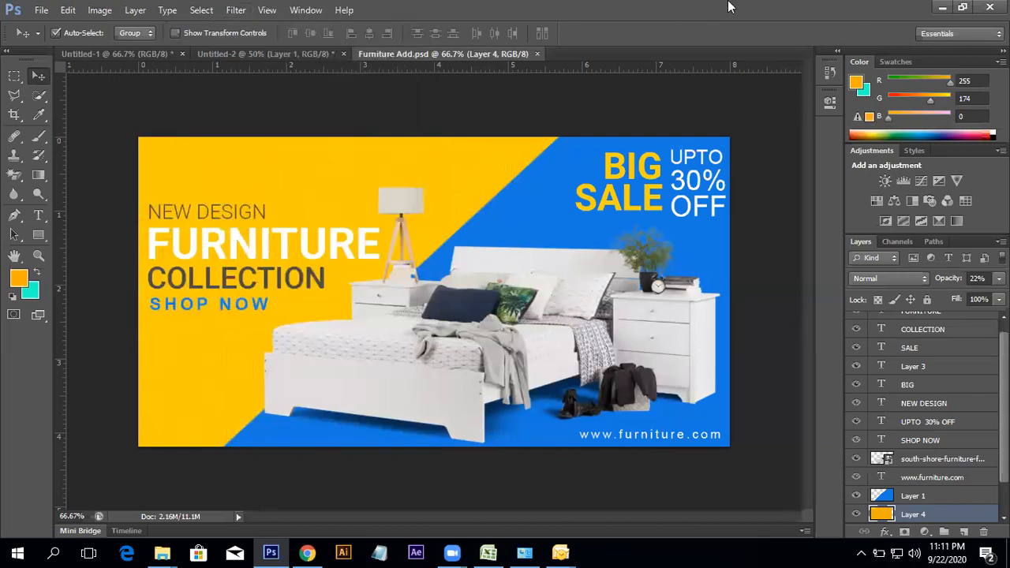